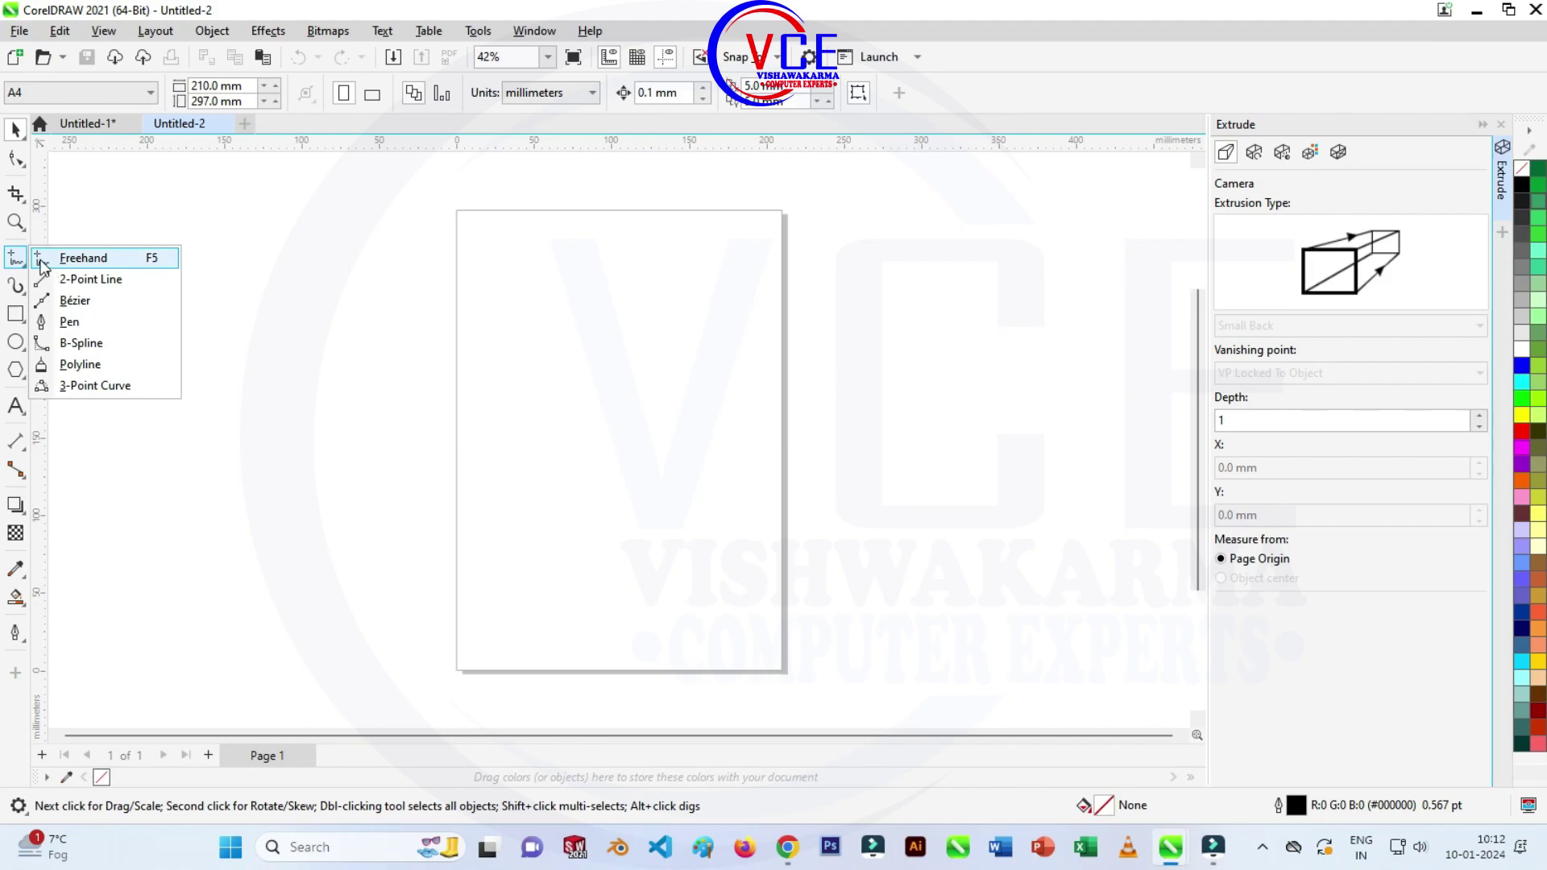
Draw a single vertical line with the Freehand tool and select it.
{"action": "left_click", "coordinate": [81, 258]}
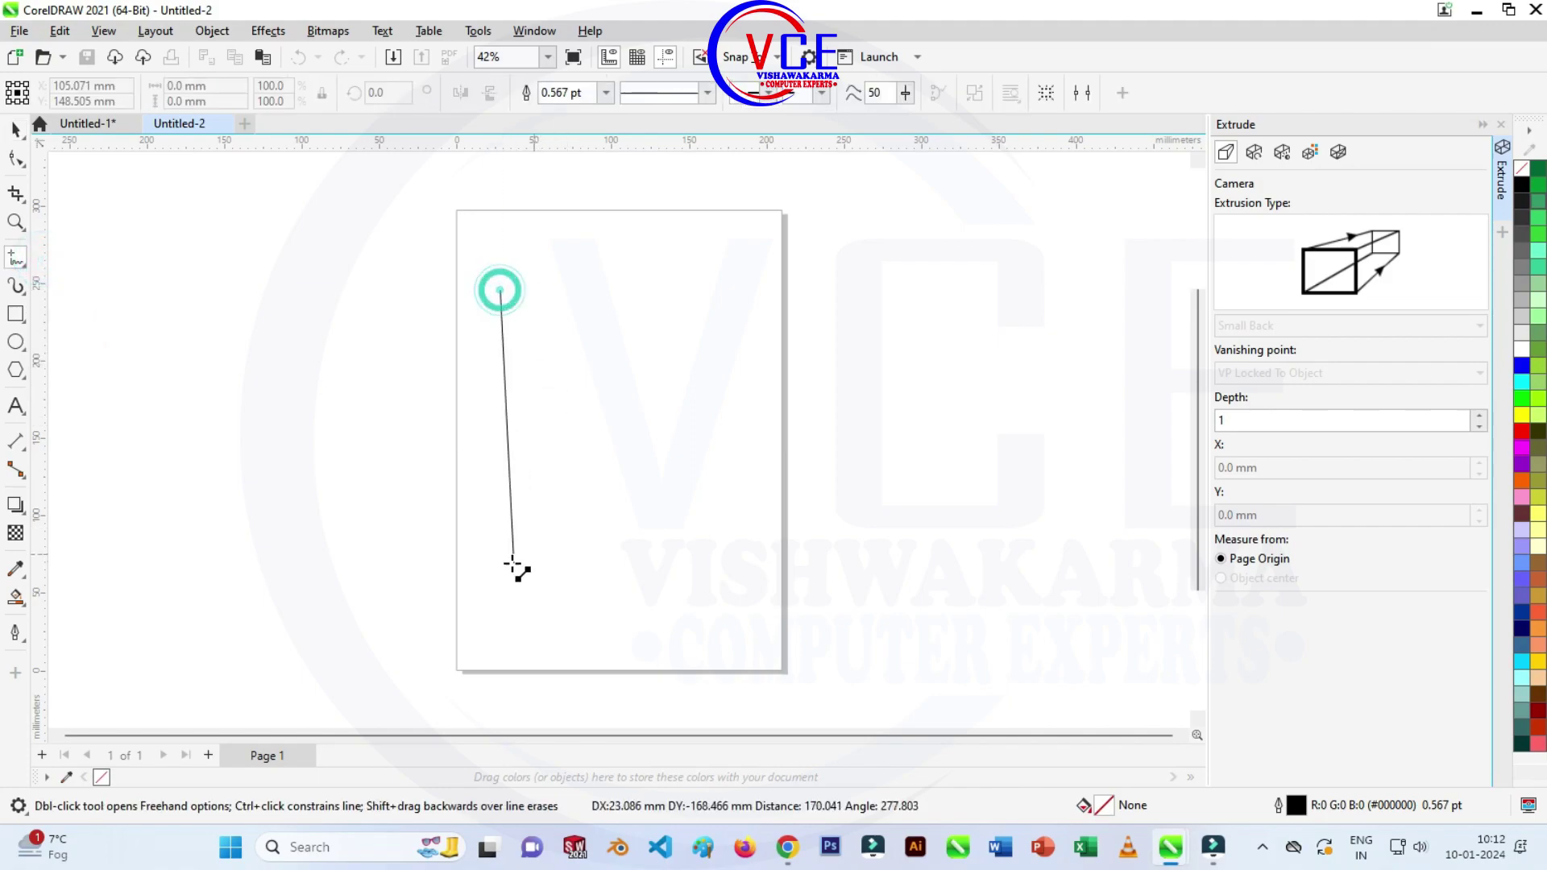
{"action": "left_click", "coordinate": [497, 631]}
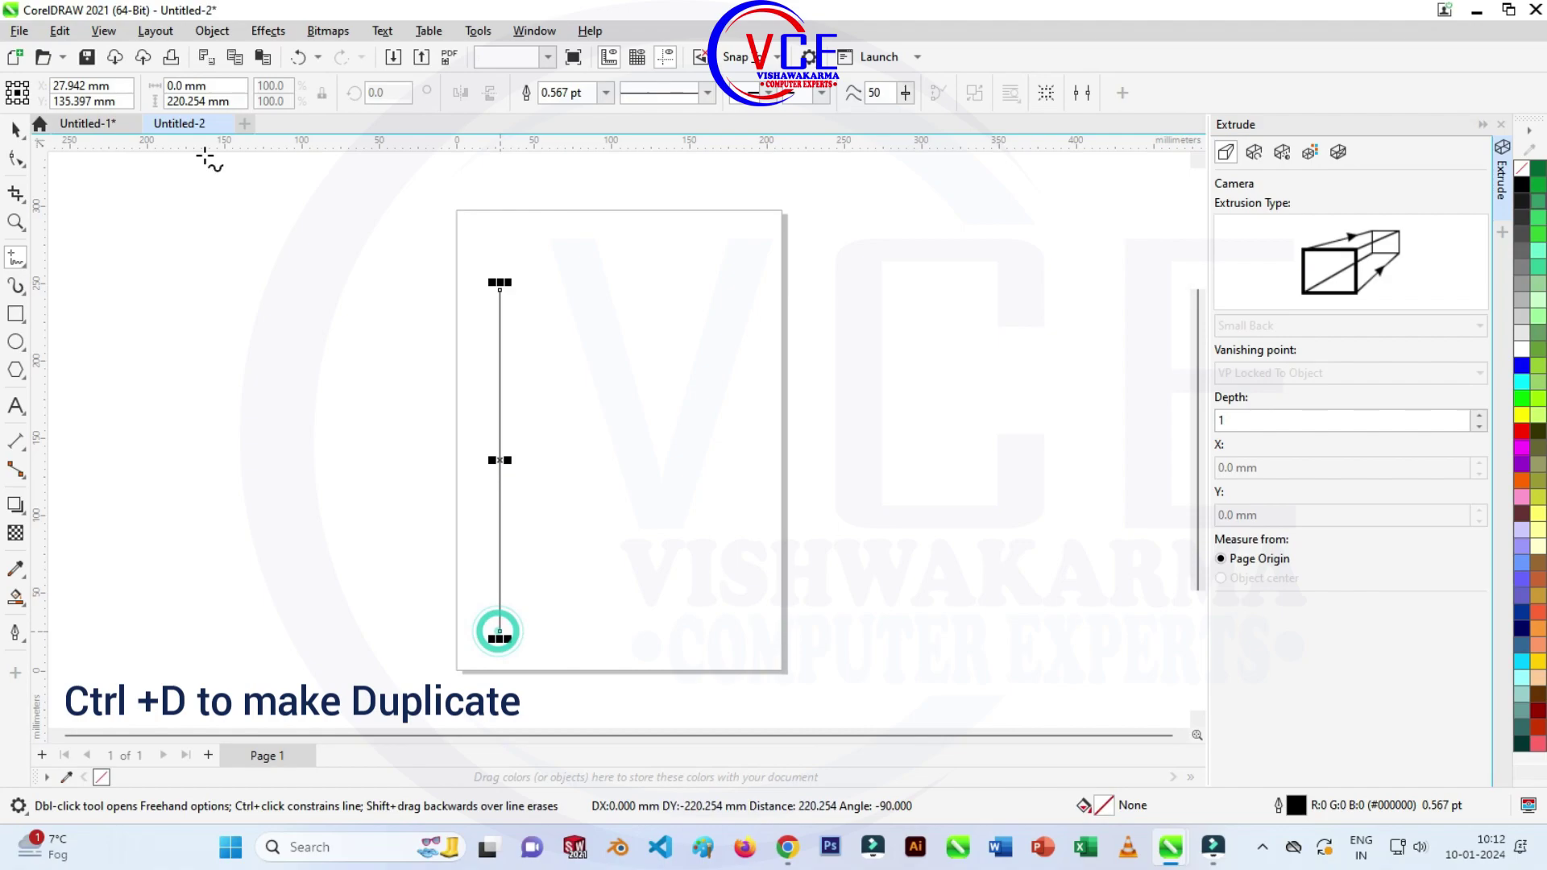
{"action": "left_click", "coordinate": [16, 129]}
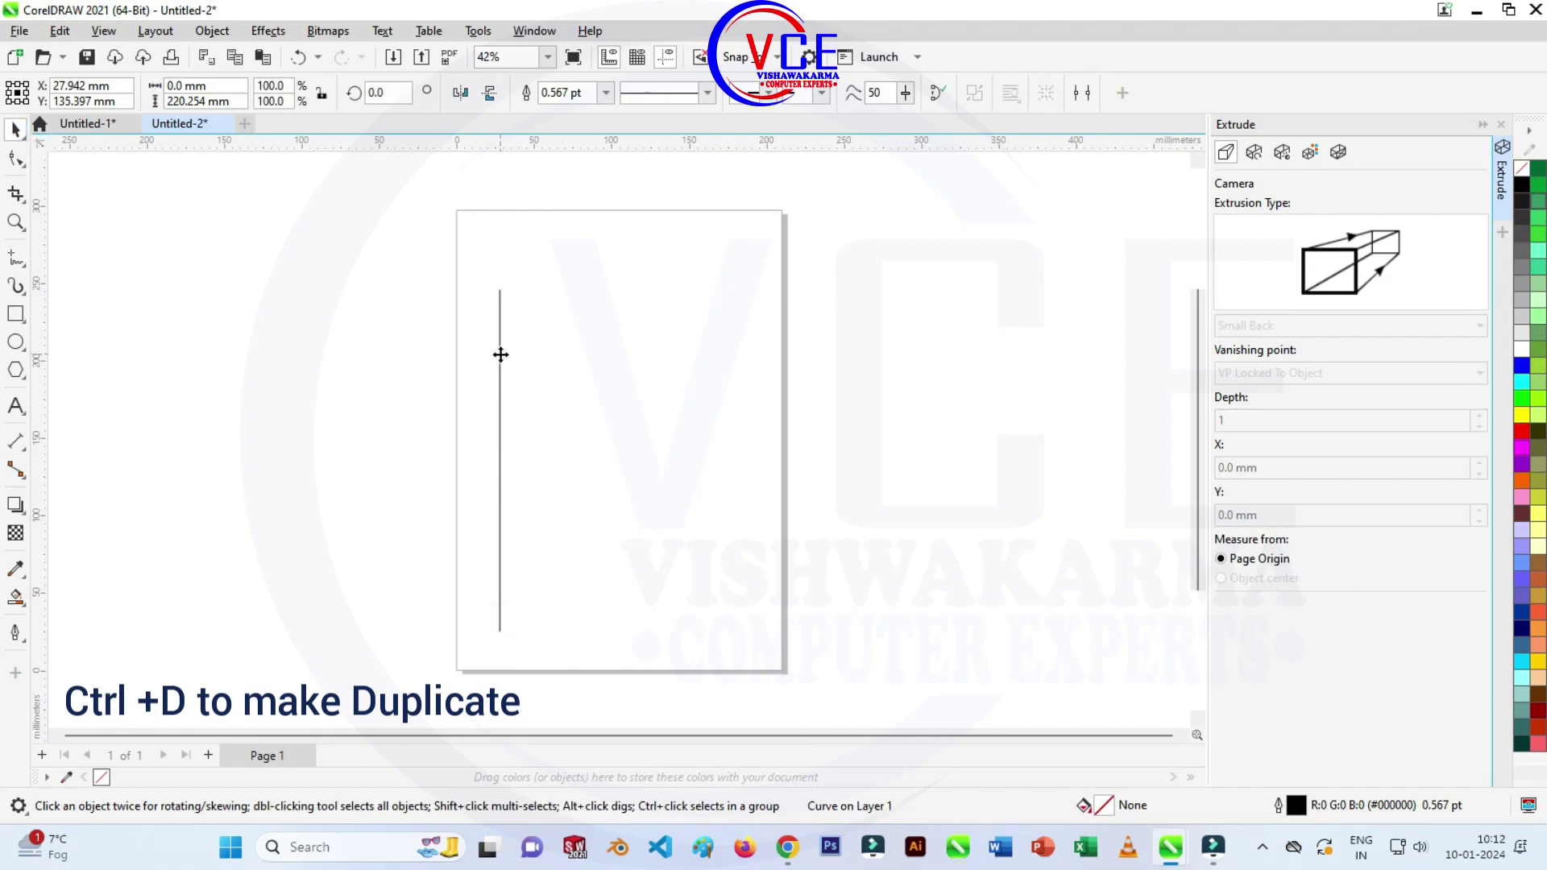
Copy the line rightward and repeat into eight evenly spaced lines, then stretch them all taller.
{"action": "left_click_drag", "start_coordinate": [501, 353], "coordinate": [527, 357]}
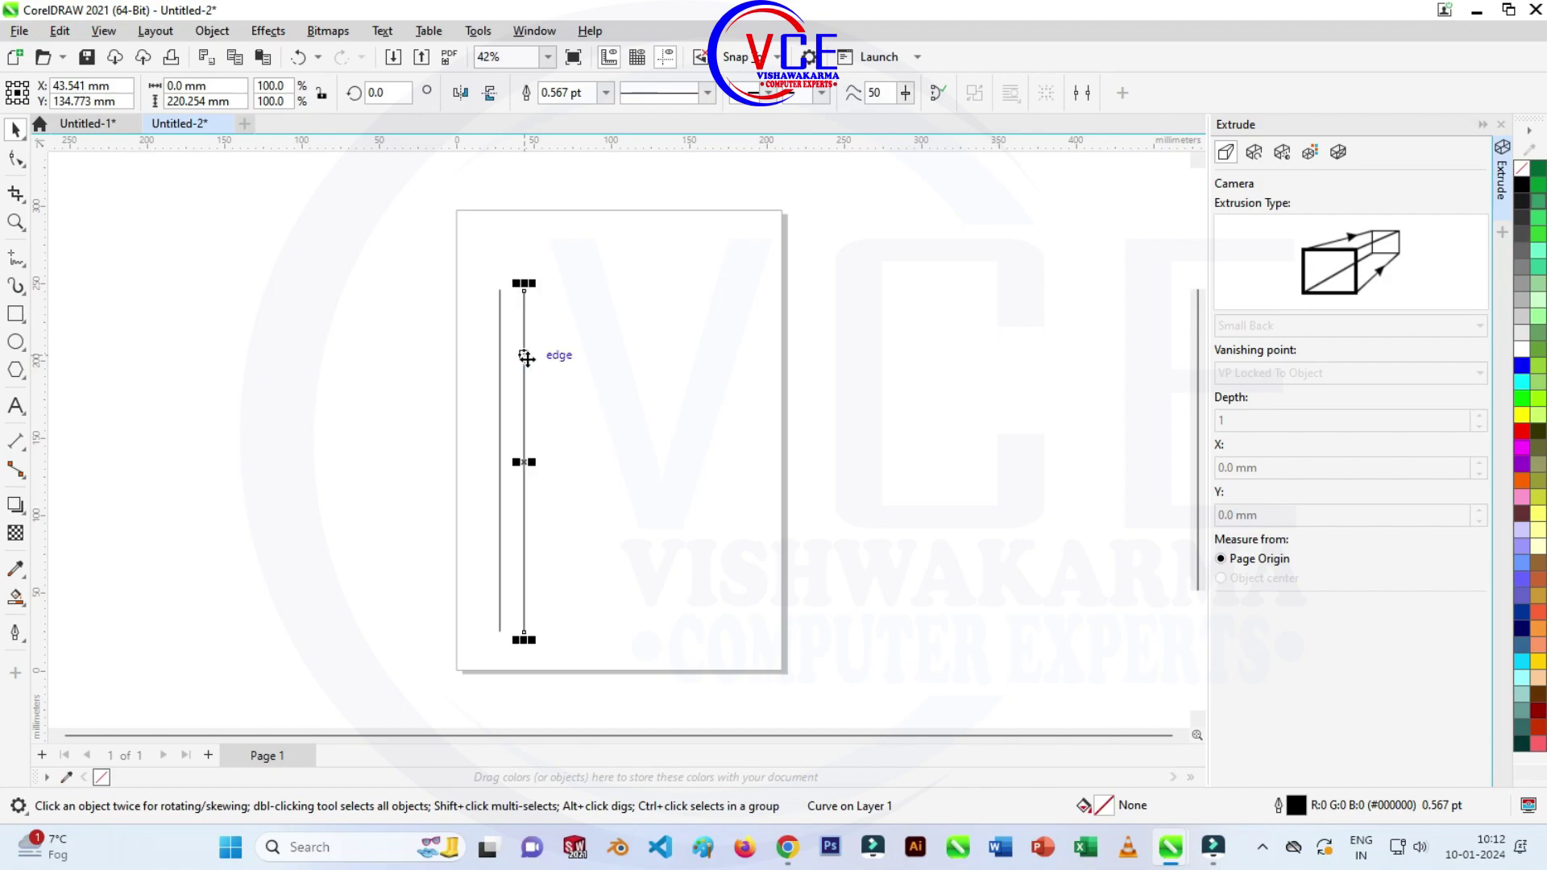
{"action": "key", "text": "ctrl+r"}
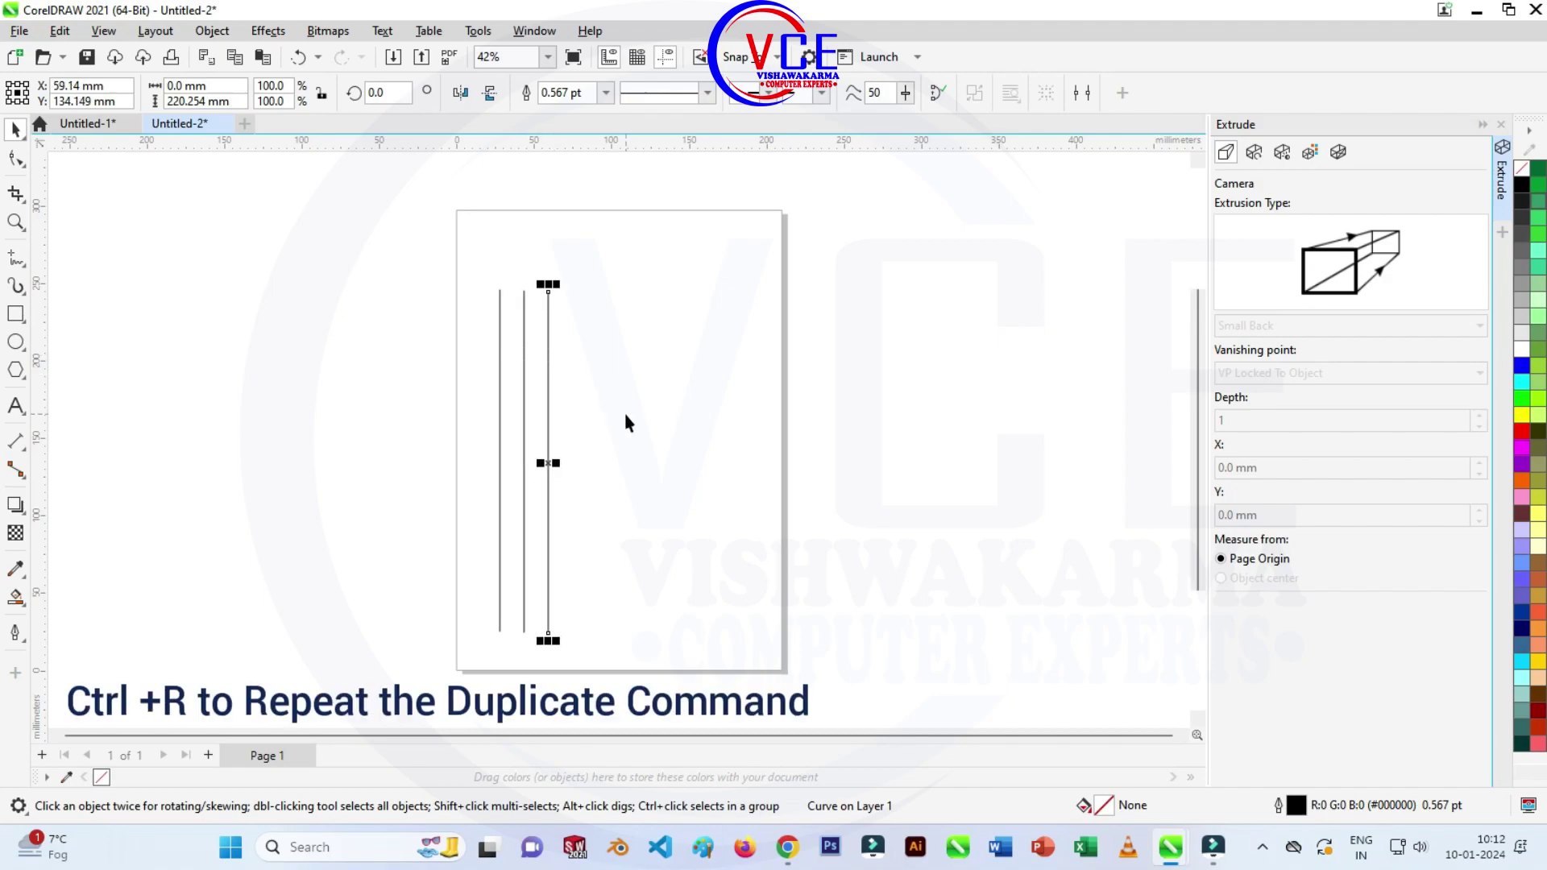
{"action": "key", "text": "ctrl+r"}
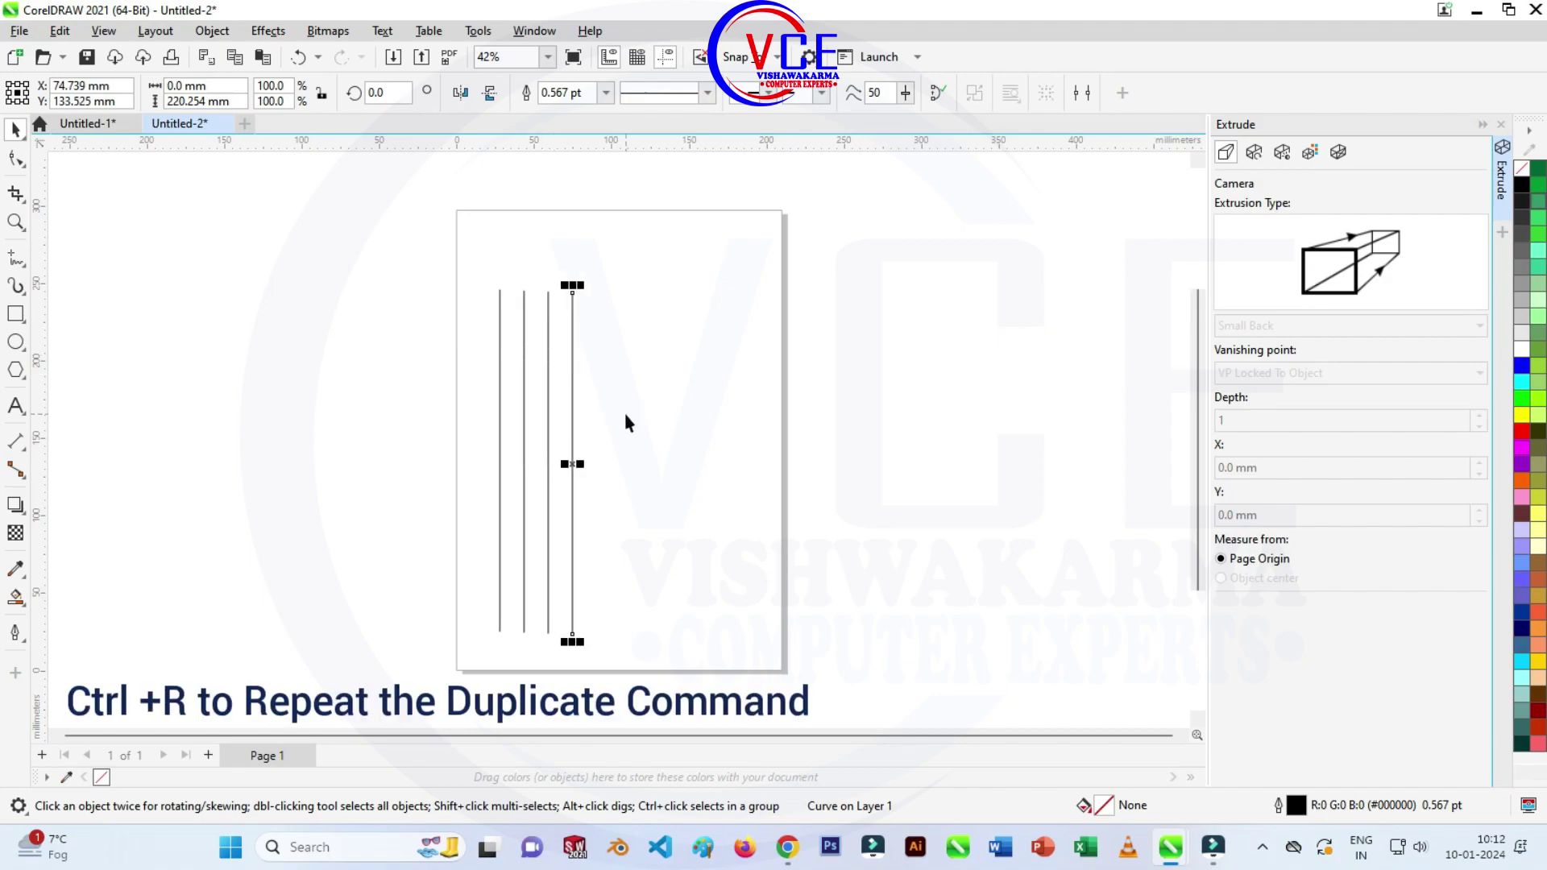
{"action": "key", "text": "ctrl+r"}
{"action": "key", "text": "ctrl+r"}
{"action": "key", "text": "ctrl+r"}
{"action": "key", "text": "ctrl+r"}
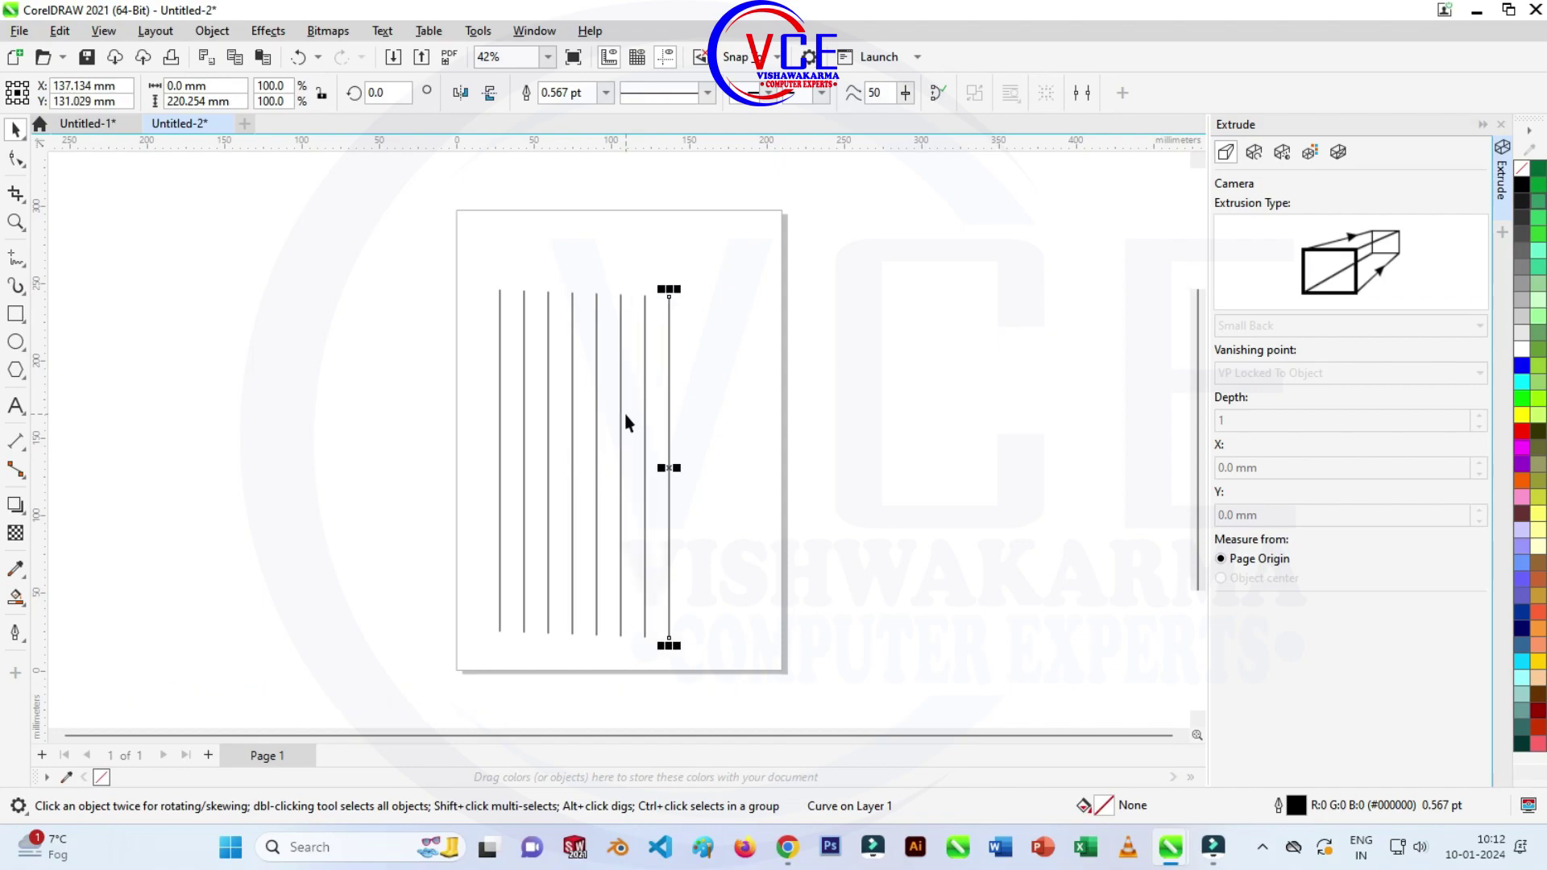
{"action": "mouse_move", "coordinate": [464, 259]}
{"action": "left_mouse_down"}
{"action": "mouse_move", "coordinate": [501, 287]}
{"action": "mouse_move", "coordinate": [733, 659]}
{"action": "left_mouse_up"}
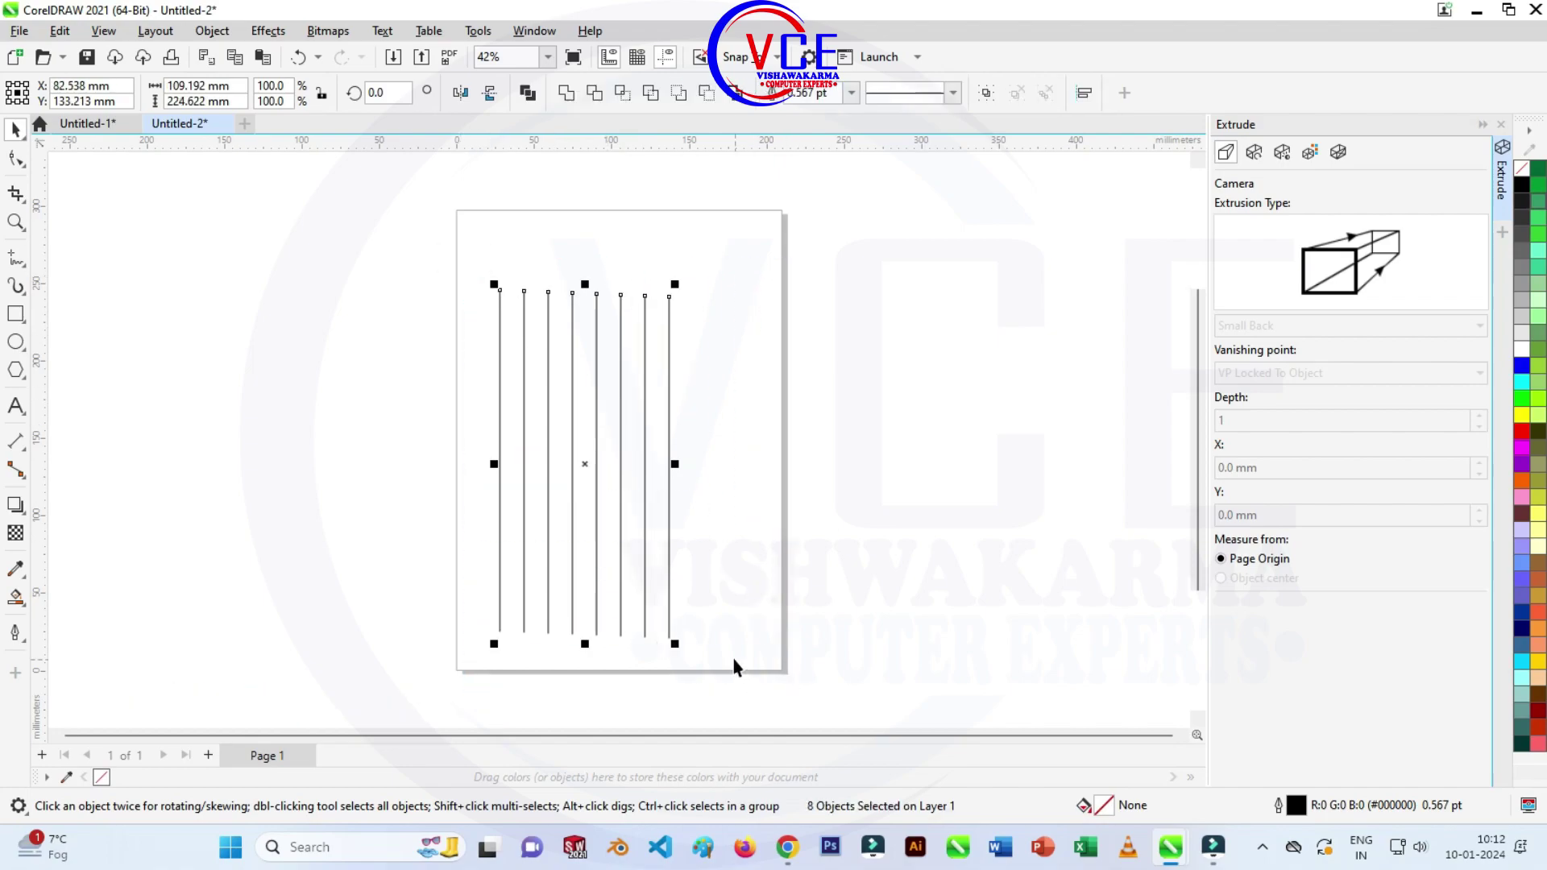
{"action": "left_click_drag", "start_coordinate": [585, 285], "coordinate": [589, 260]}
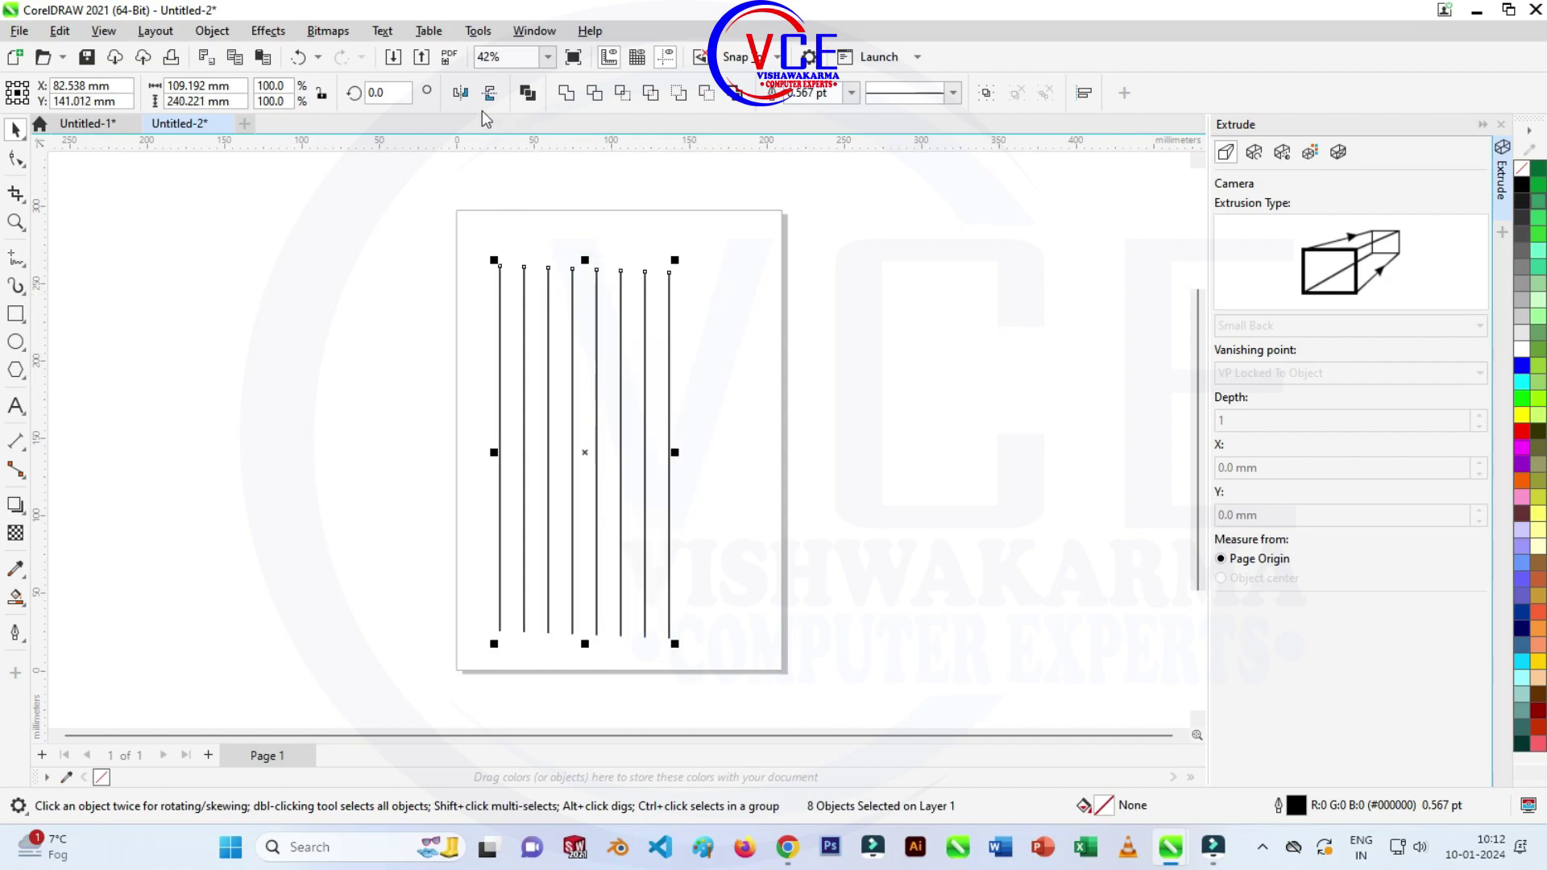
Add rotated copies of the lines at 60° and 120° to form the isometric grid.
{"action": "left_click", "coordinate": [395, 93]}
{"action": "type", "text": "60"}
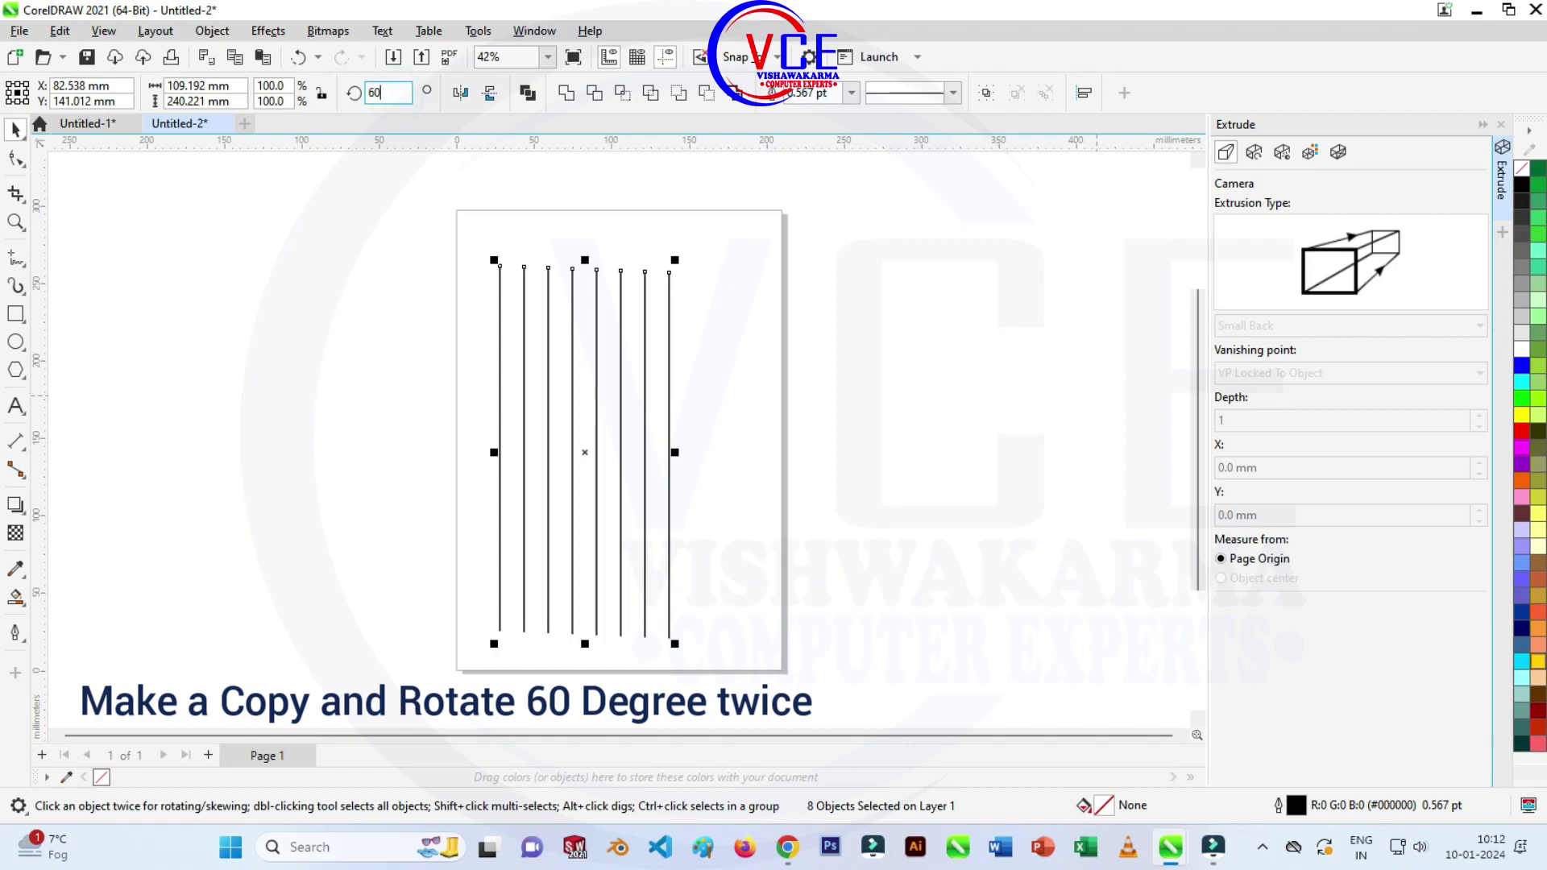
{"action": "key", "text": "Return"}
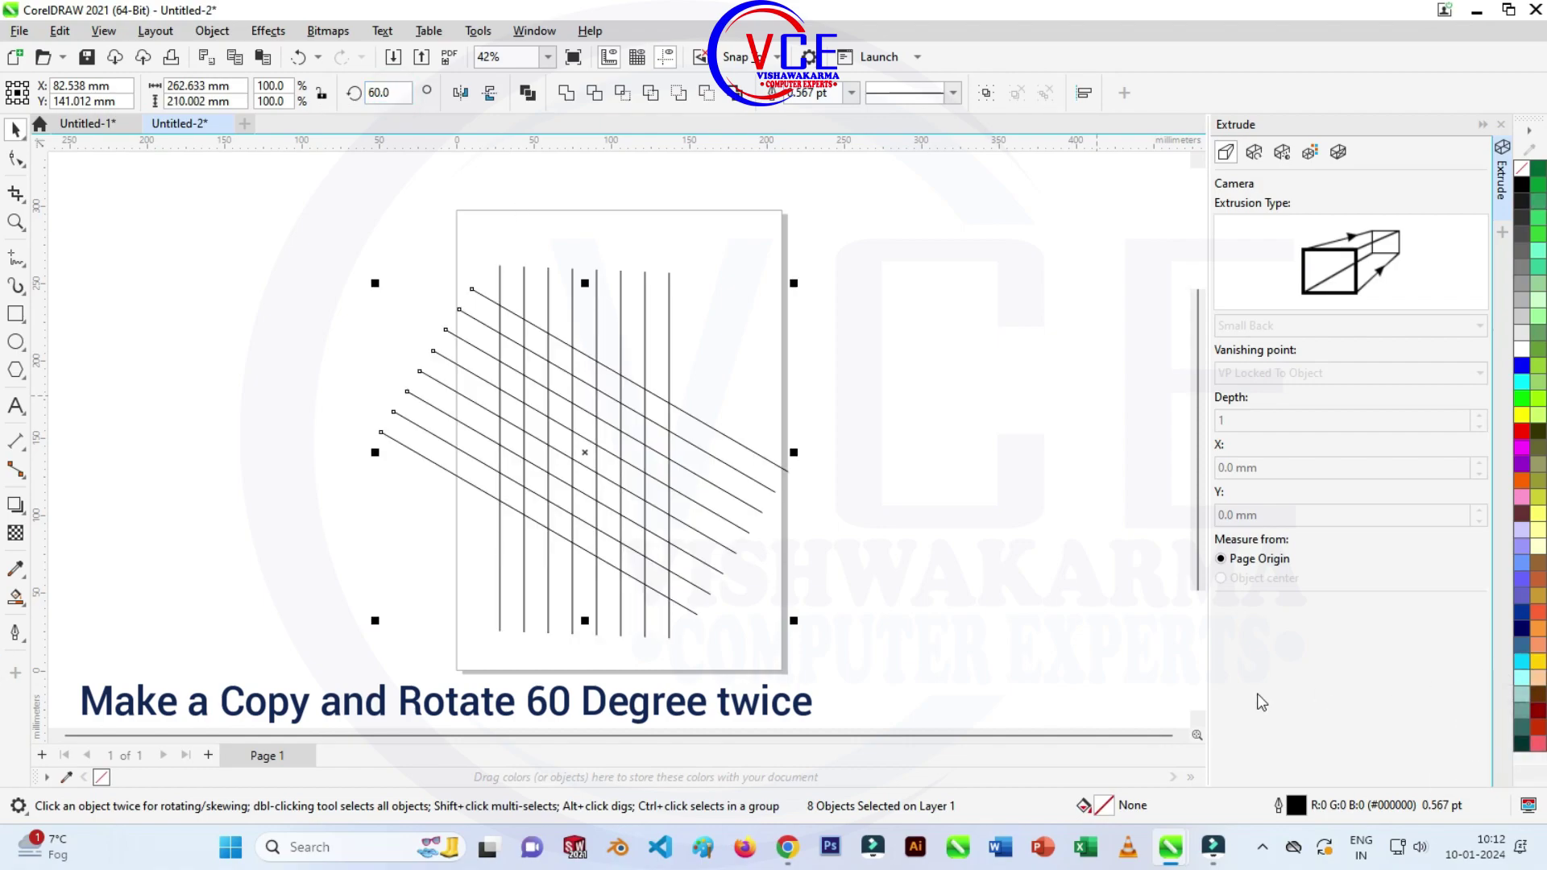
{"action": "left_click", "coordinate": [395, 92]}
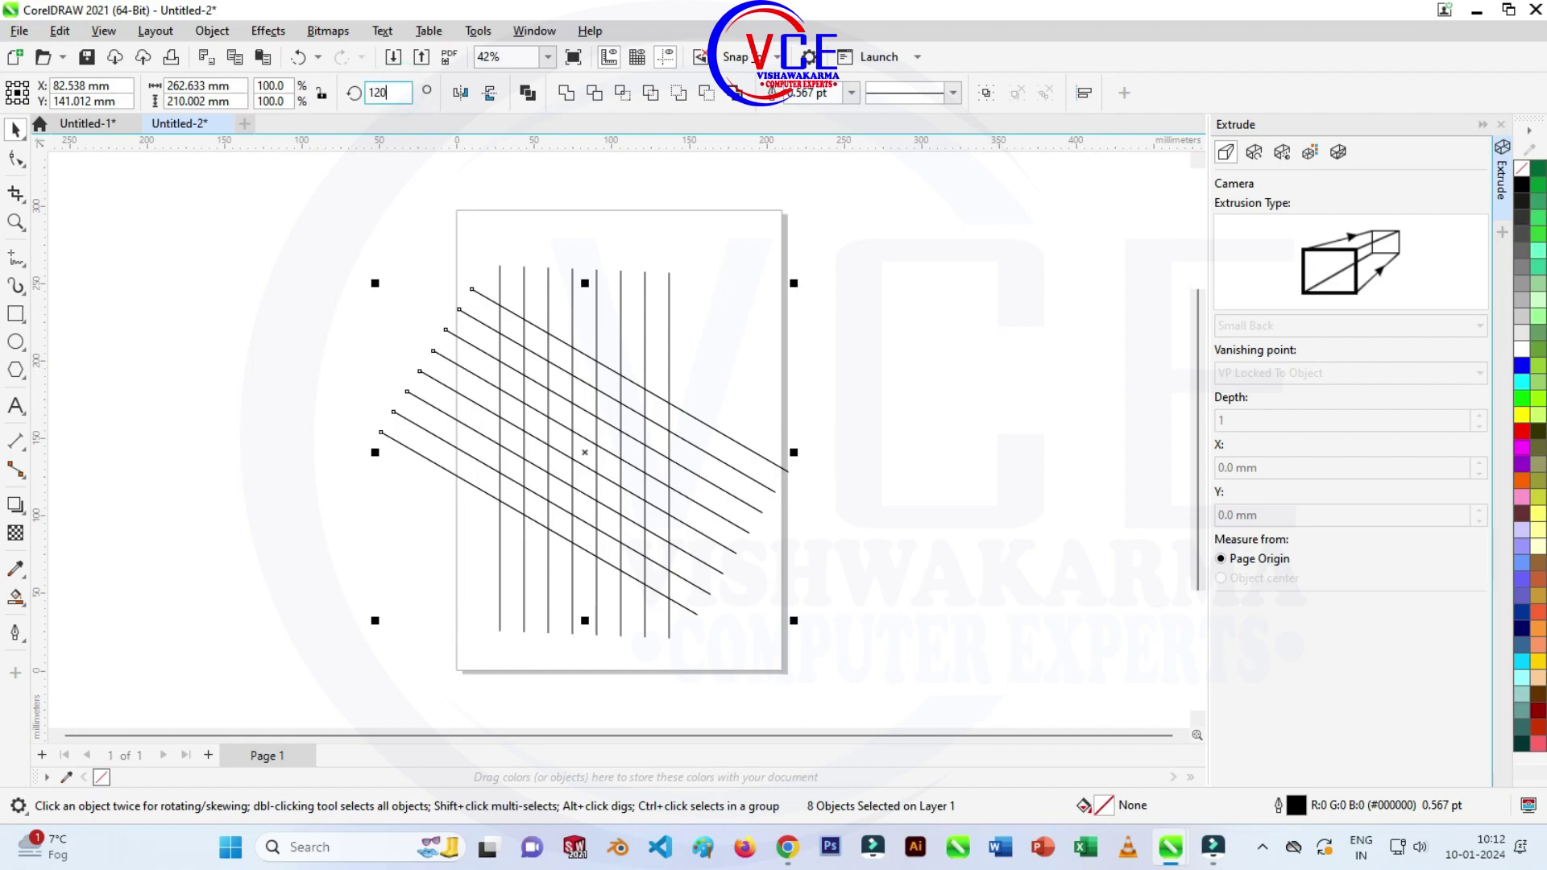
{"action": "type", "text": "120"}
{"action": "key", "text": "Return"}
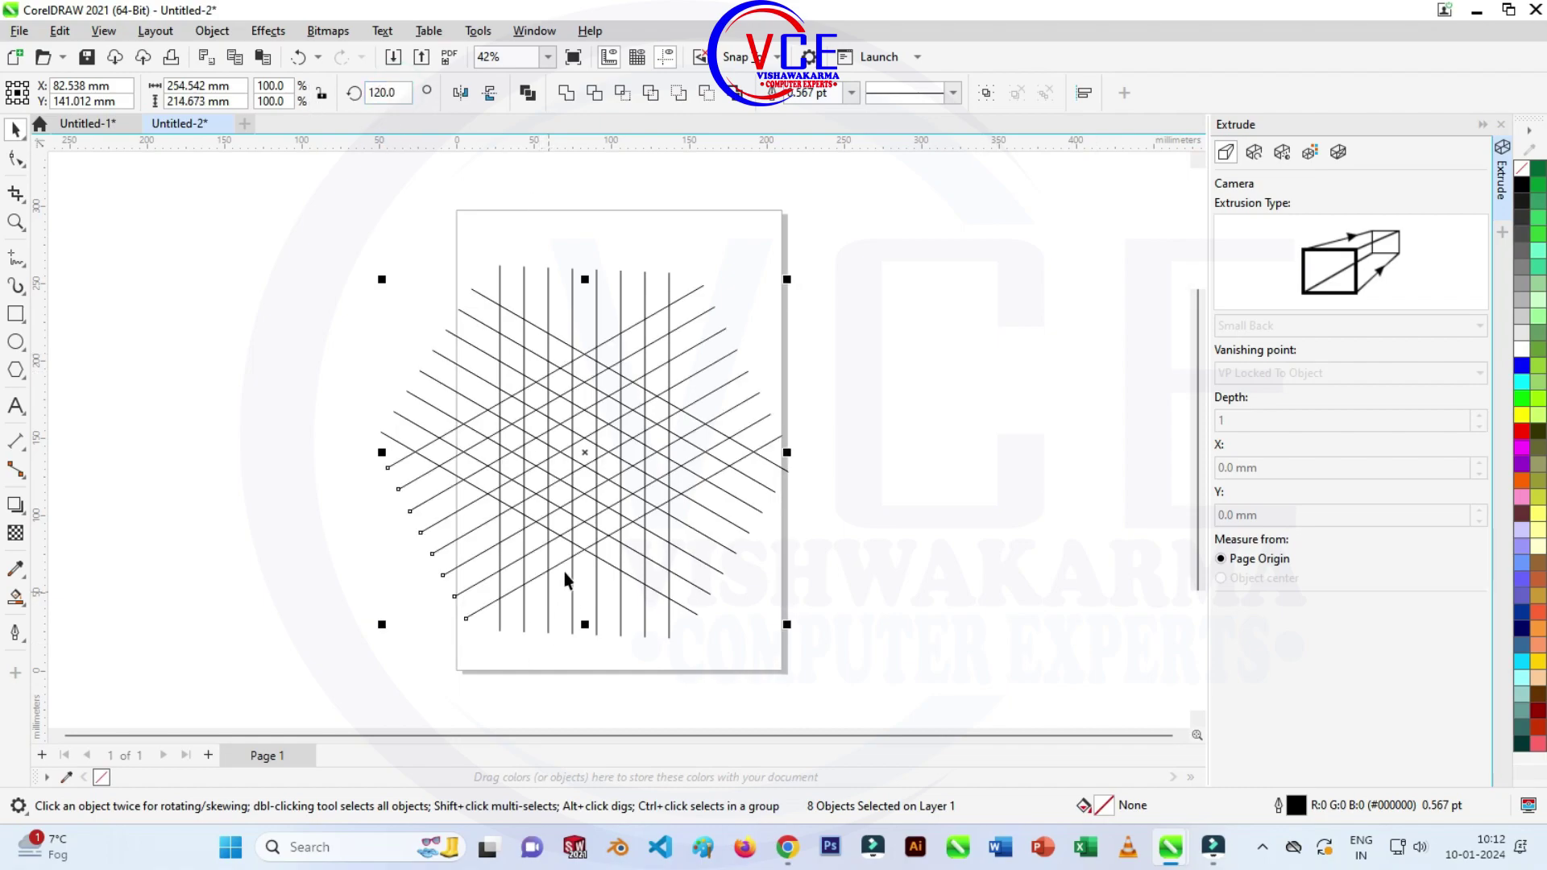
{"action": "scroll", "coordinate": [593, 471], "scroll_direction": "up", "scroll_amount": 1}
{"action": "scroll", "coordinate": [651, 458], "scroll_direction": "up", "scroll_amount": 1}
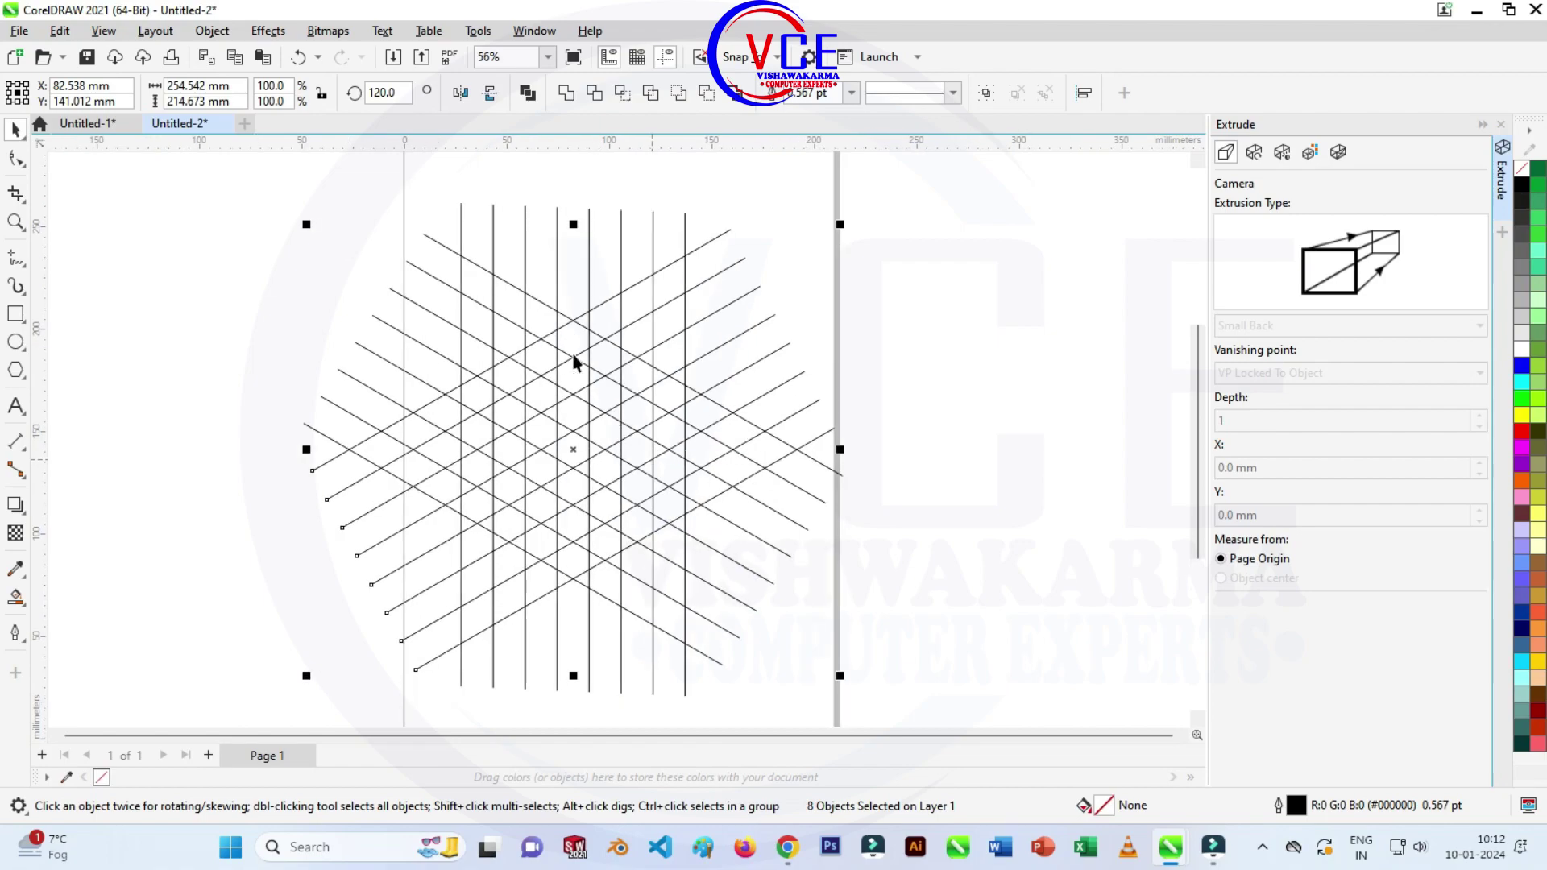
{"action": "scroll", "coordinate": [636, 508], "scroll_direction": "up", "scroll_amount": 1}
{"action": "scroll", "coordinate": [386, 414], "scroll_direction": "down", "scroll_amount": 2}
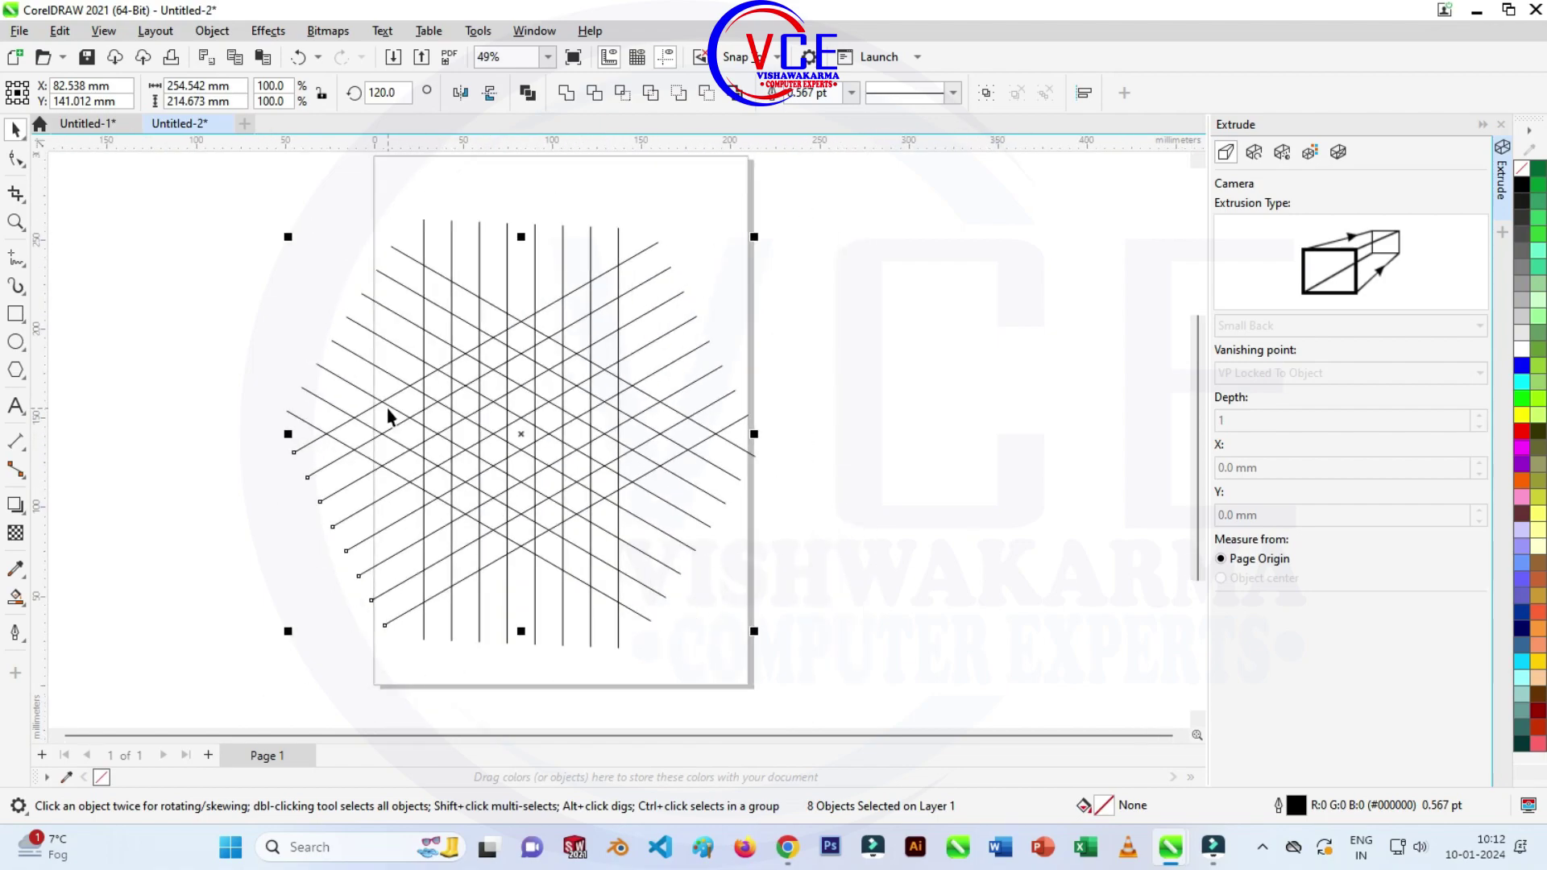
{"action": "scroll", "coordinate": [593, 498], "scroll_direction": "up", "scroll_amount": 2}
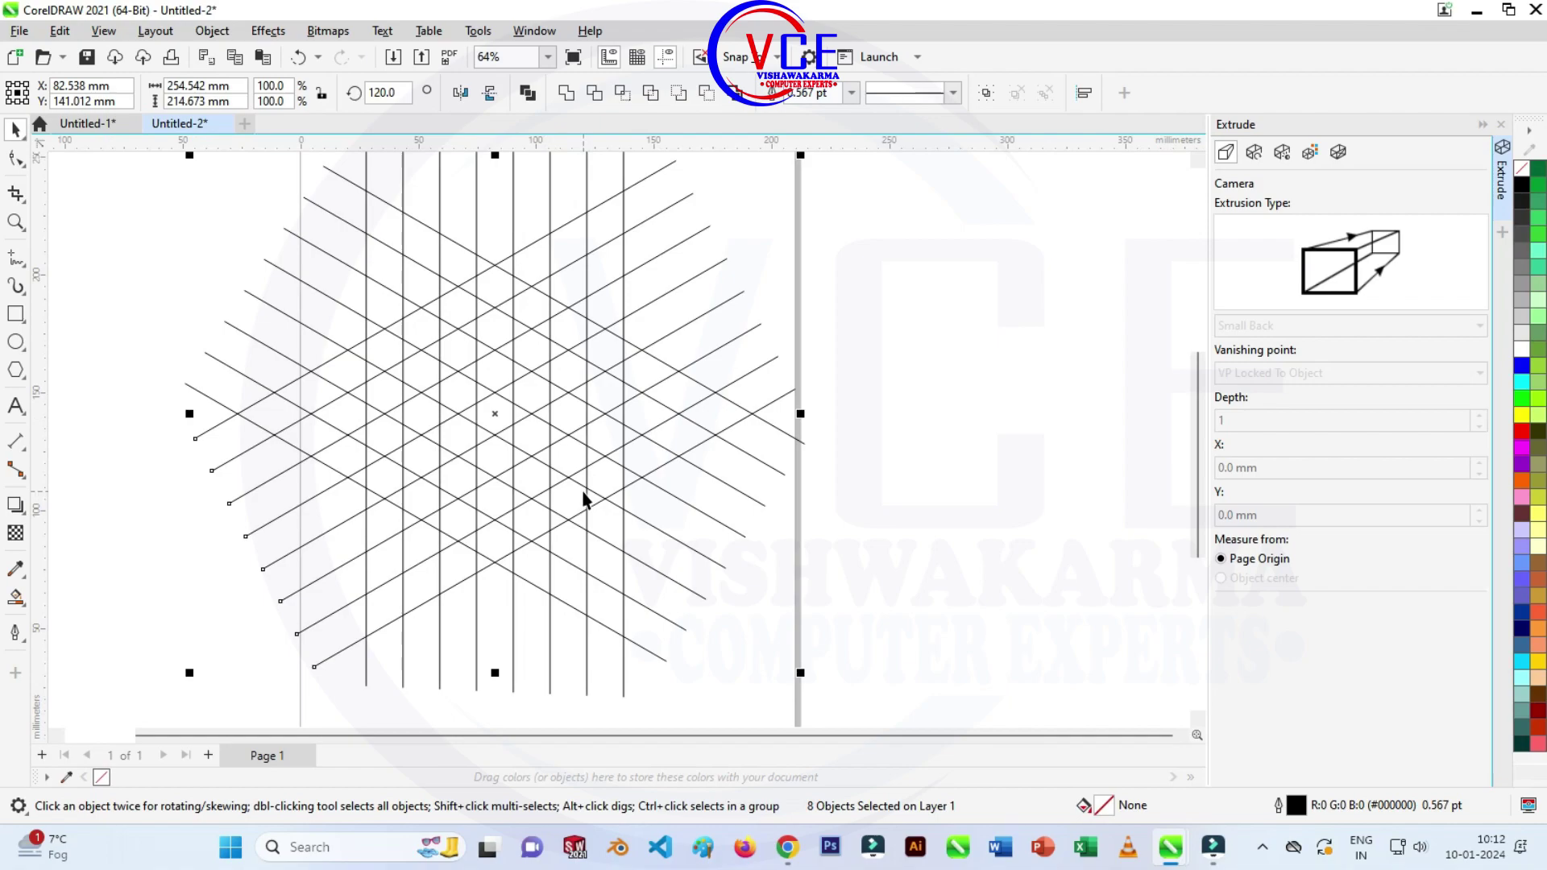
Deselect everything and nudge one diagonal line into position.
{"action": "left_click", "coordinate": [947, 501]}
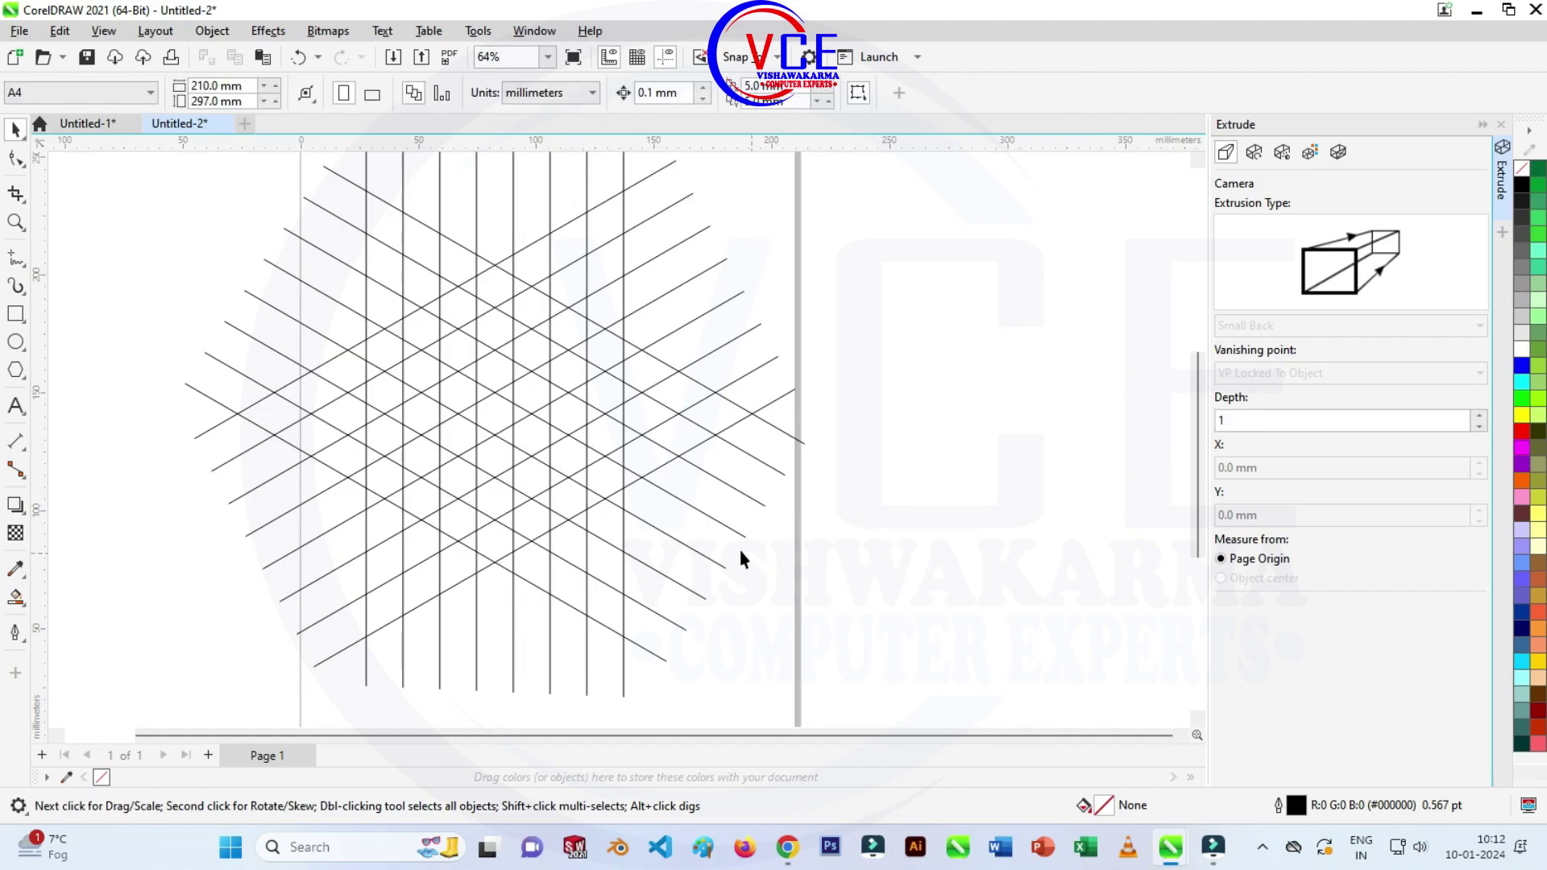
{"action": "left_click", "coordinate": [716, 519]}
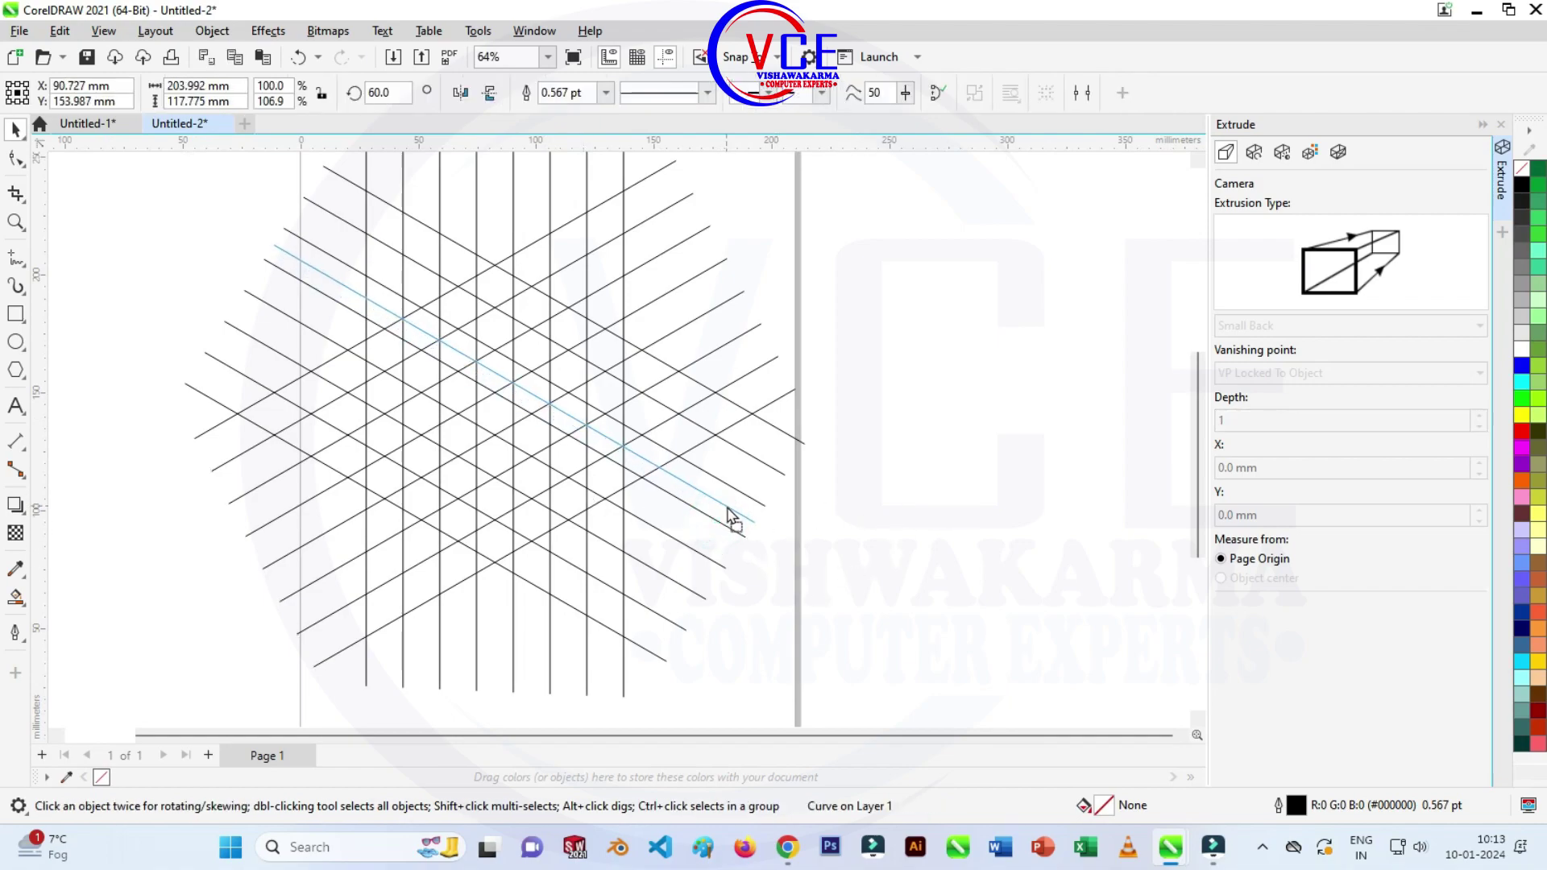
{"action": "left_click_drag", "start_coordinate": [727, 514], "coordinate": [715, 502]}
{"action": "key", "text": "ctrl+z"}
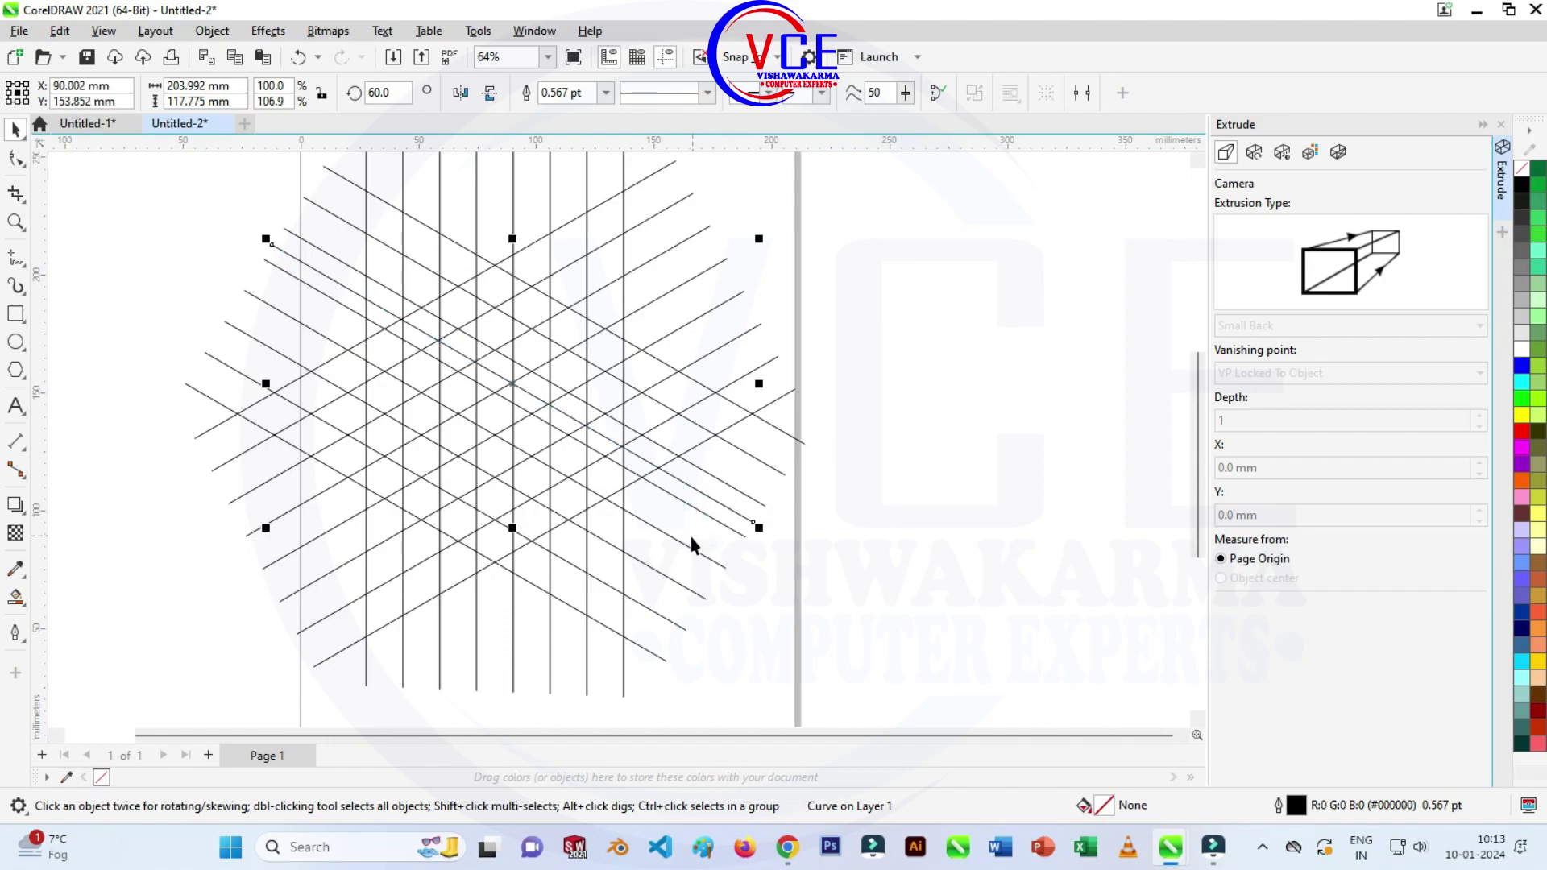
{"action": "left_click_drag", "start_coordinate": [676, 550], "coordinate": [679, 564]}
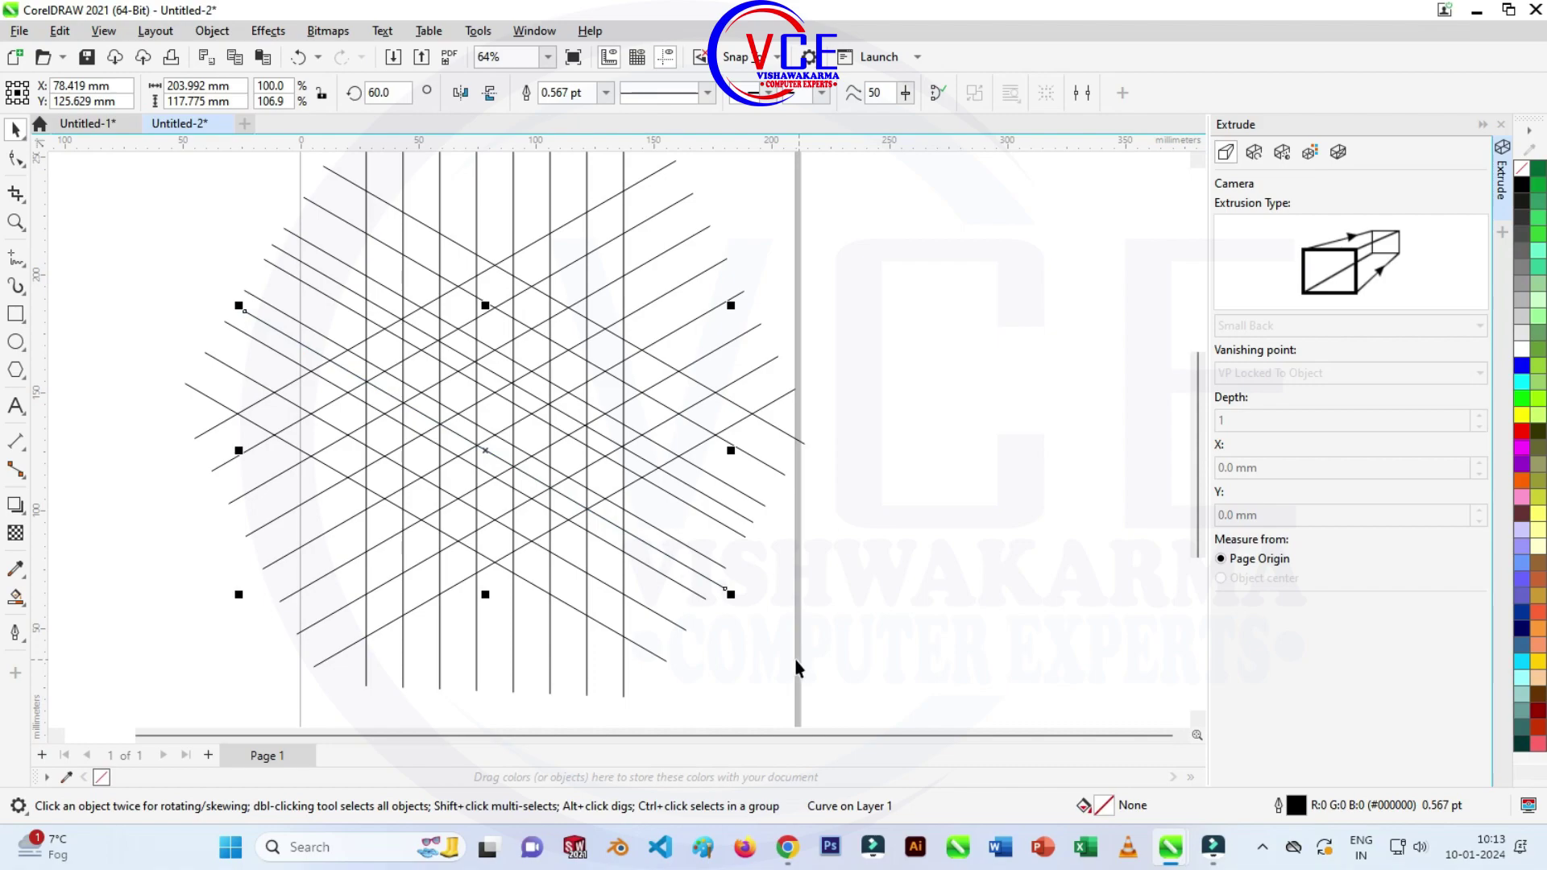
With Smart Fill, fill the bottom two cells of the left column blue.
{"action": "left_click", "coordinate": [14, 600]}
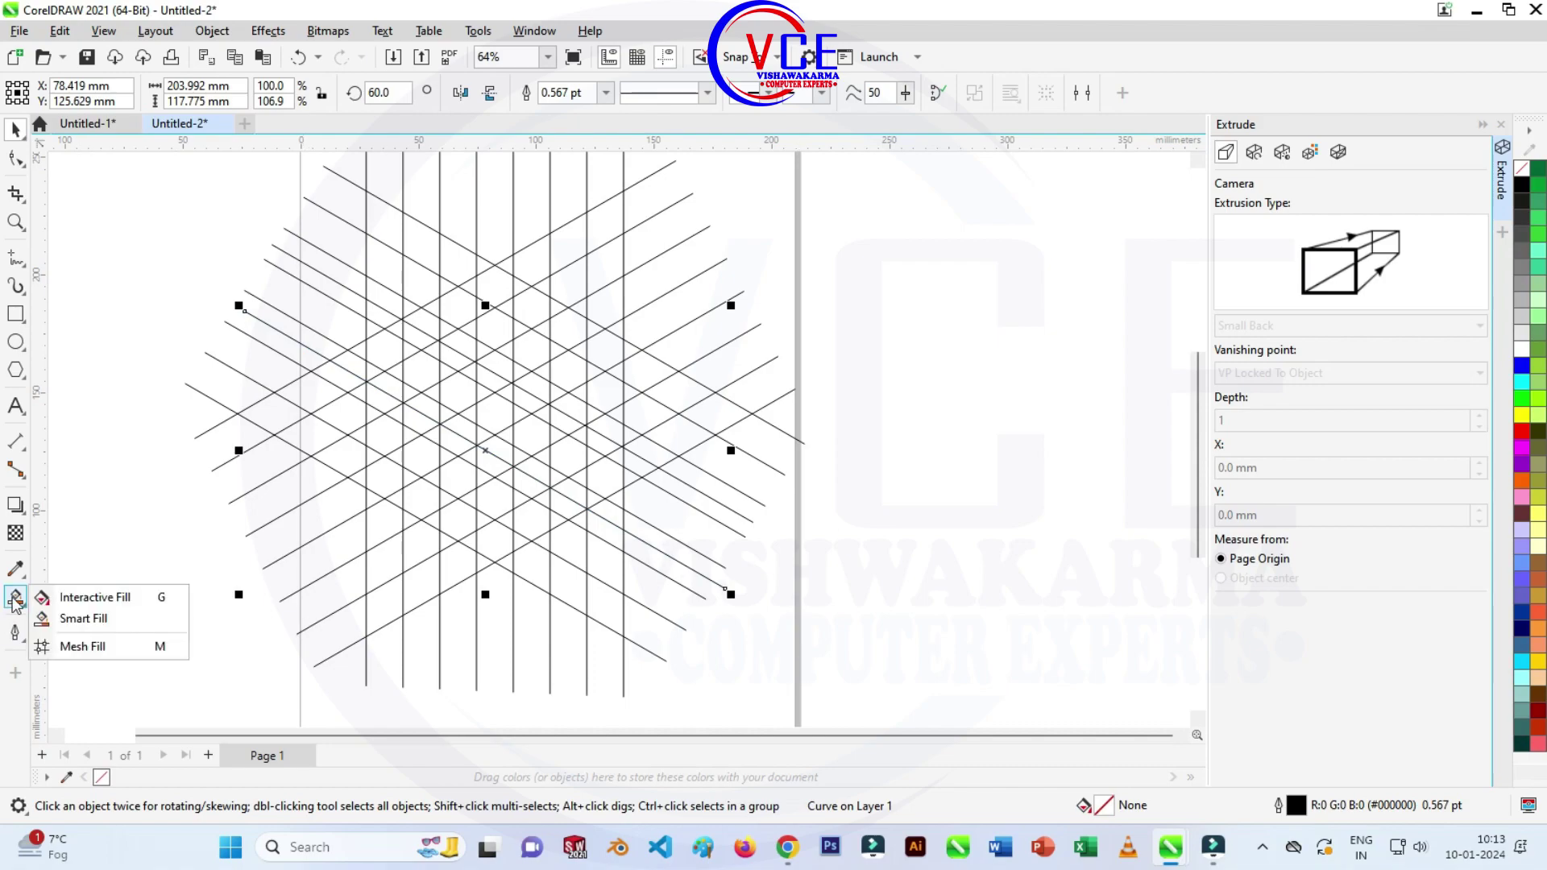
{"action": "left_click", "coordinate": [83, 618]}
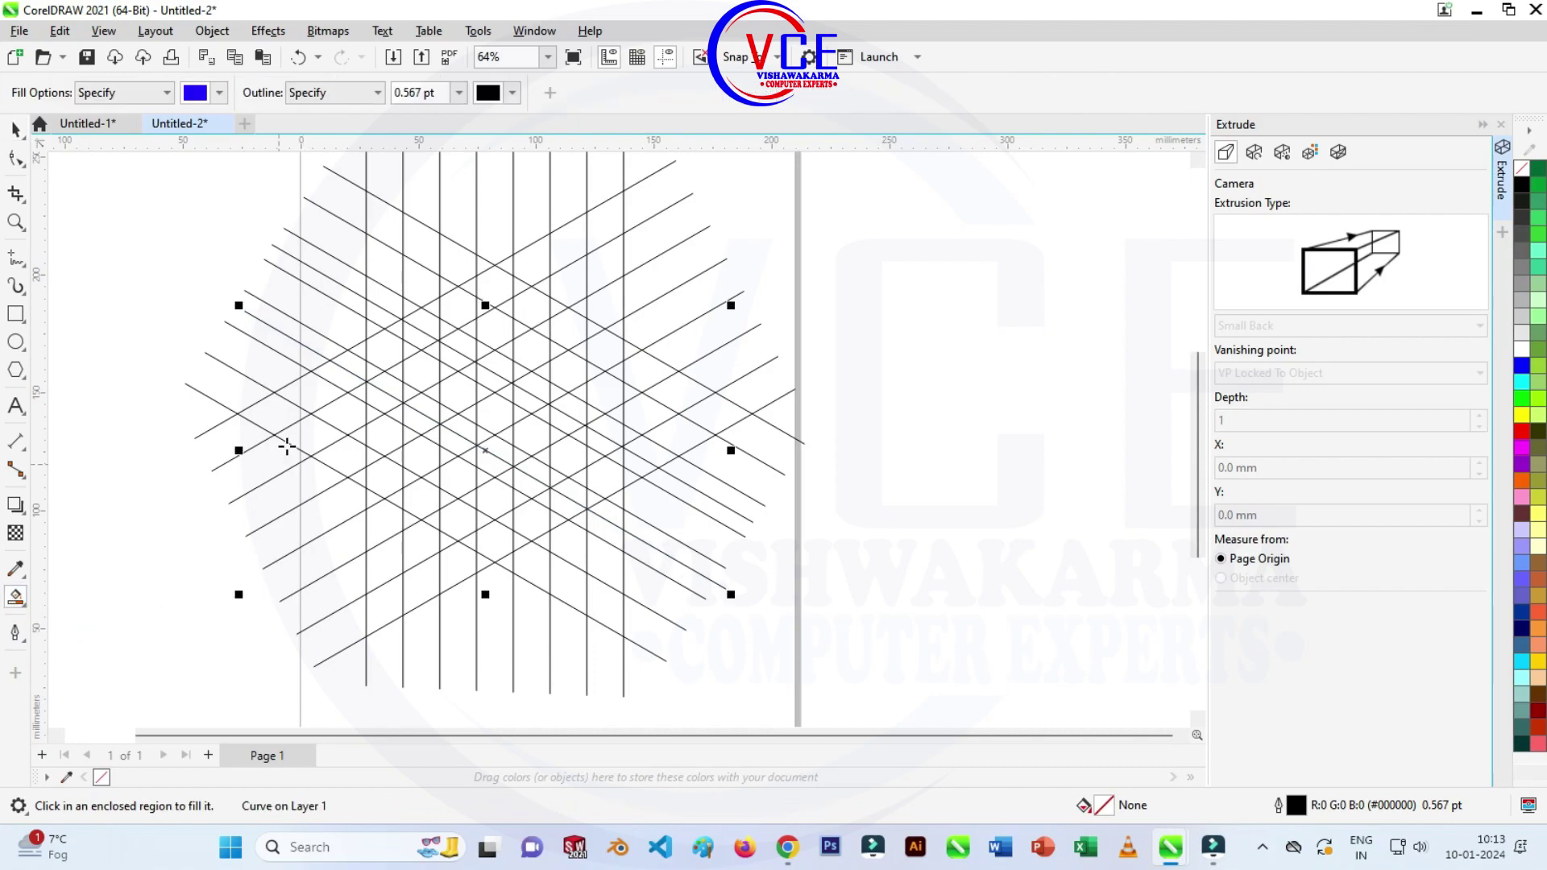
{"action": "scroll", "coordinate": [321, 387], "scroll_direction": "up", "scroll_amount": 1}
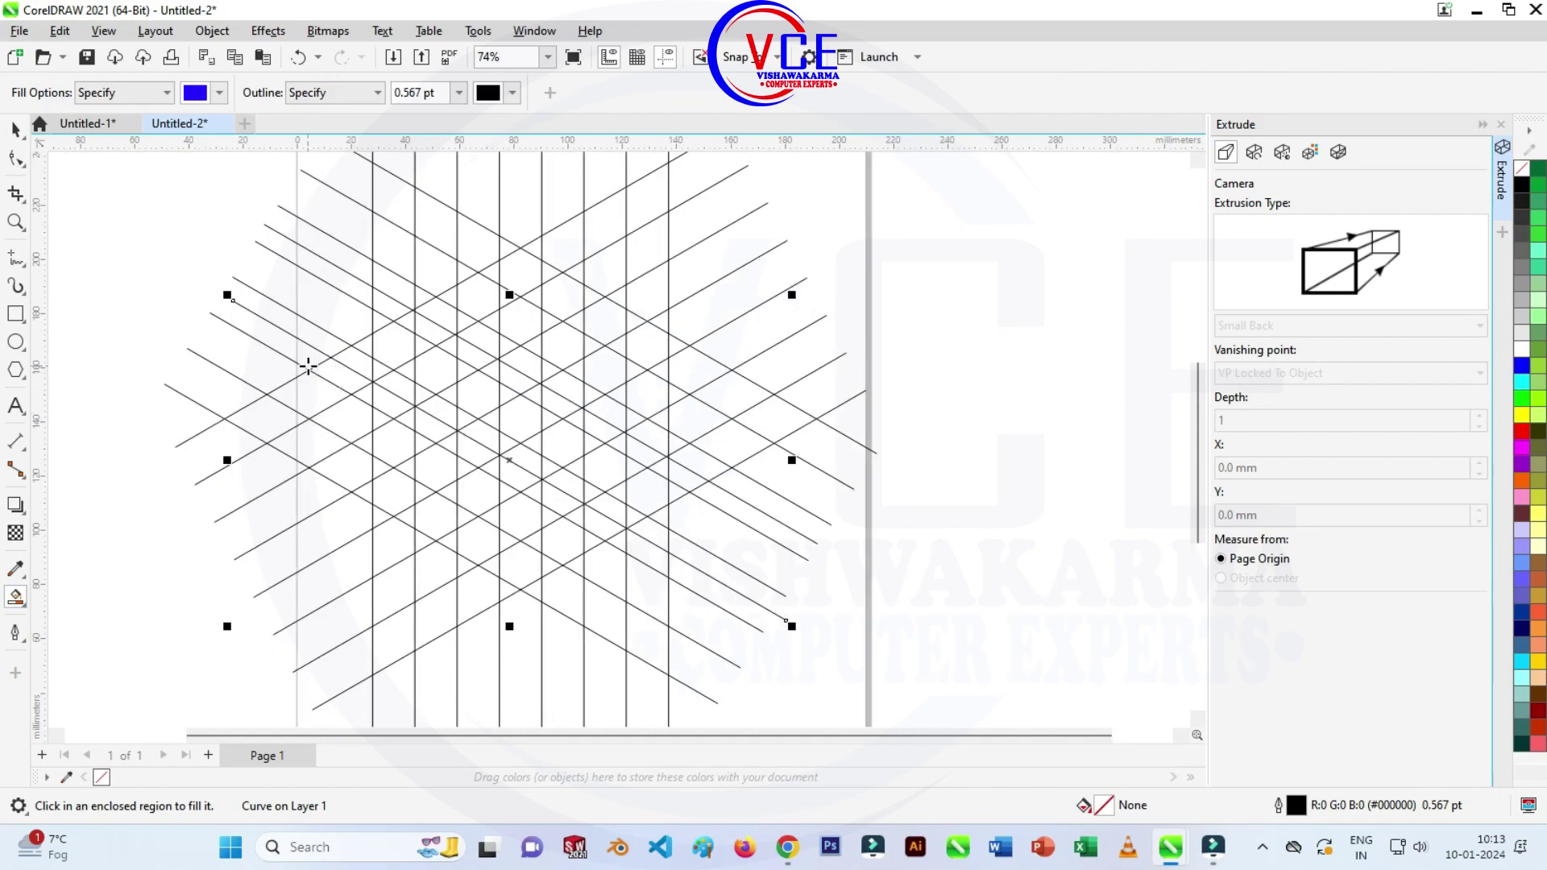
{"action": "scroll", "coordinate": [294, 395], "scroll_direction": "down", "scroll_amount": 1}
{"action": "scroll", "coordinate": [294, 395], "scroll_direction": "down", "scroll_amount": 2}
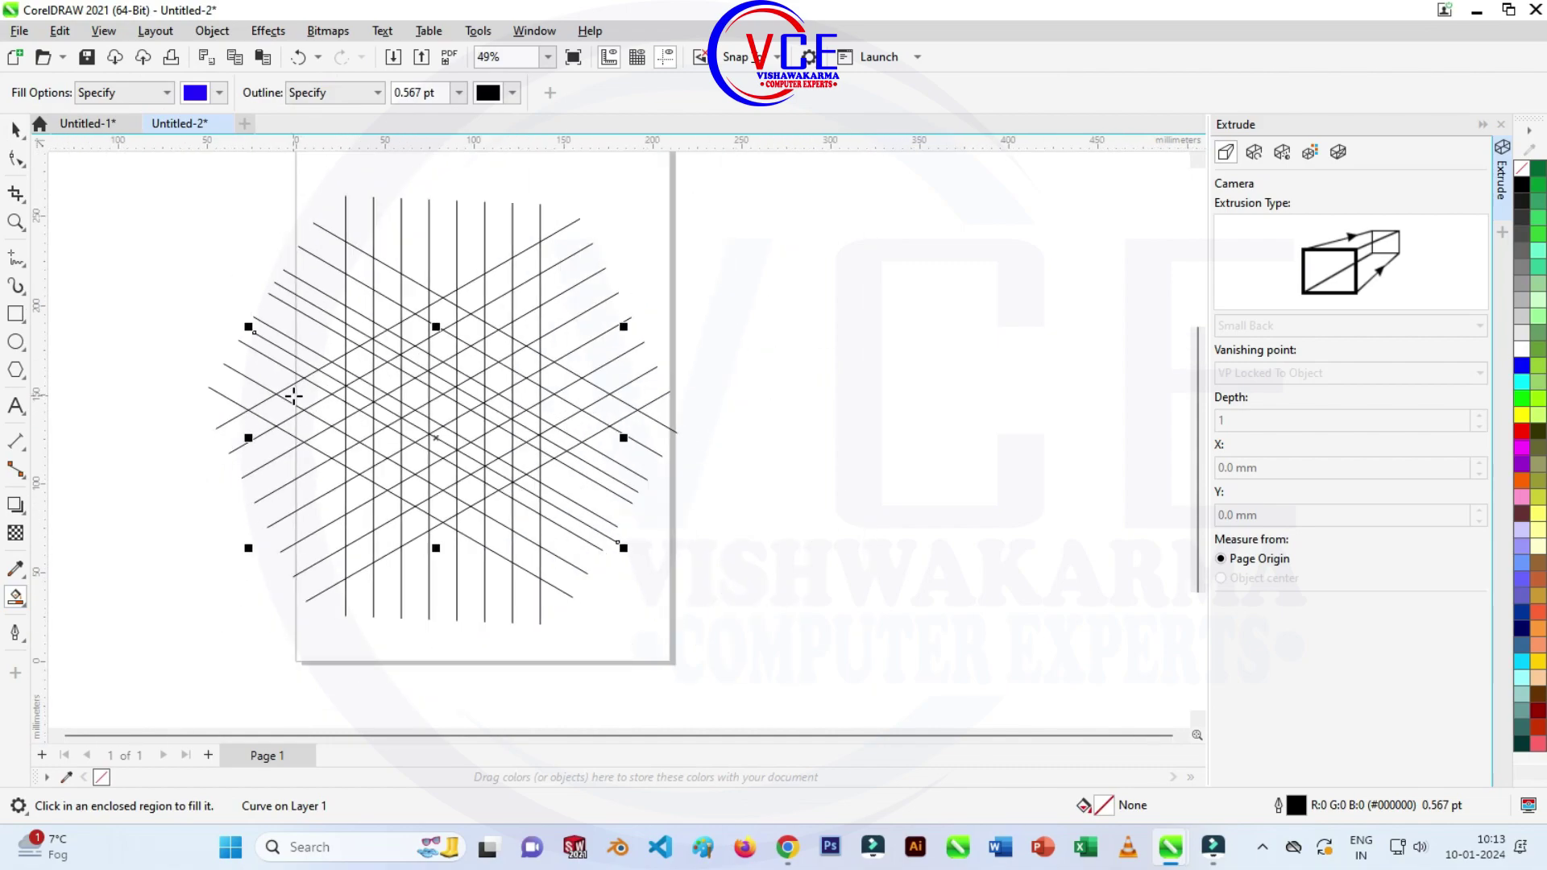
{"action": "scroll", "coordinate": [376, 412], "scroll_direction": "up", "scroll_amount": 1}
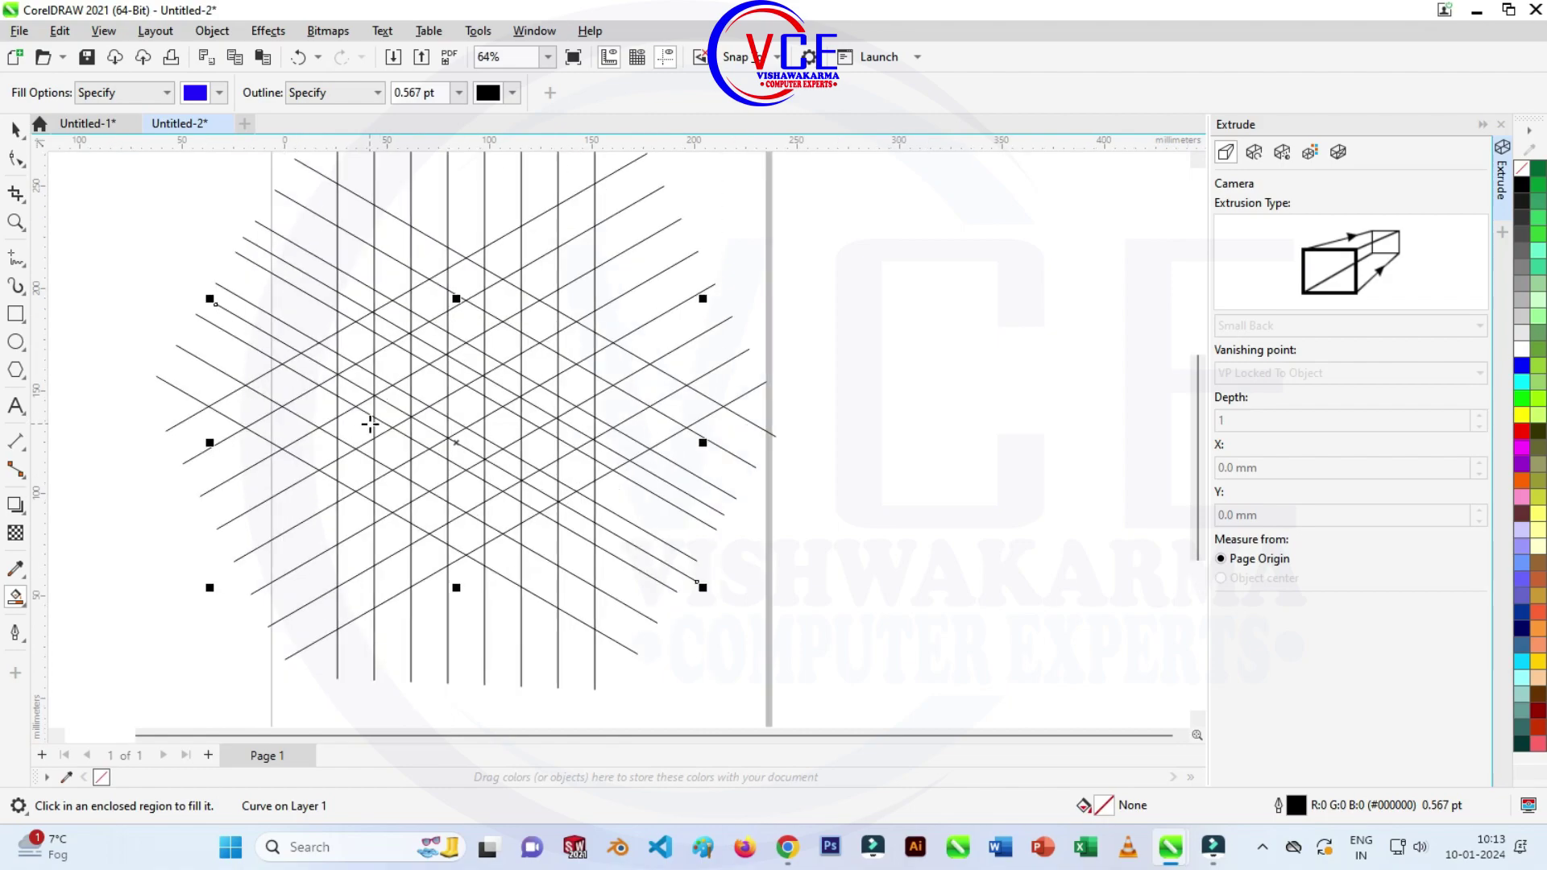
{"action": "scroll", "coordinate": [370, 427], "scroll_direction": "up", "scroll_amount": 1}
{"action": "scroll", "coordinate": [363, 459], "scroll_direction": "up", "scroll_amount": 2}
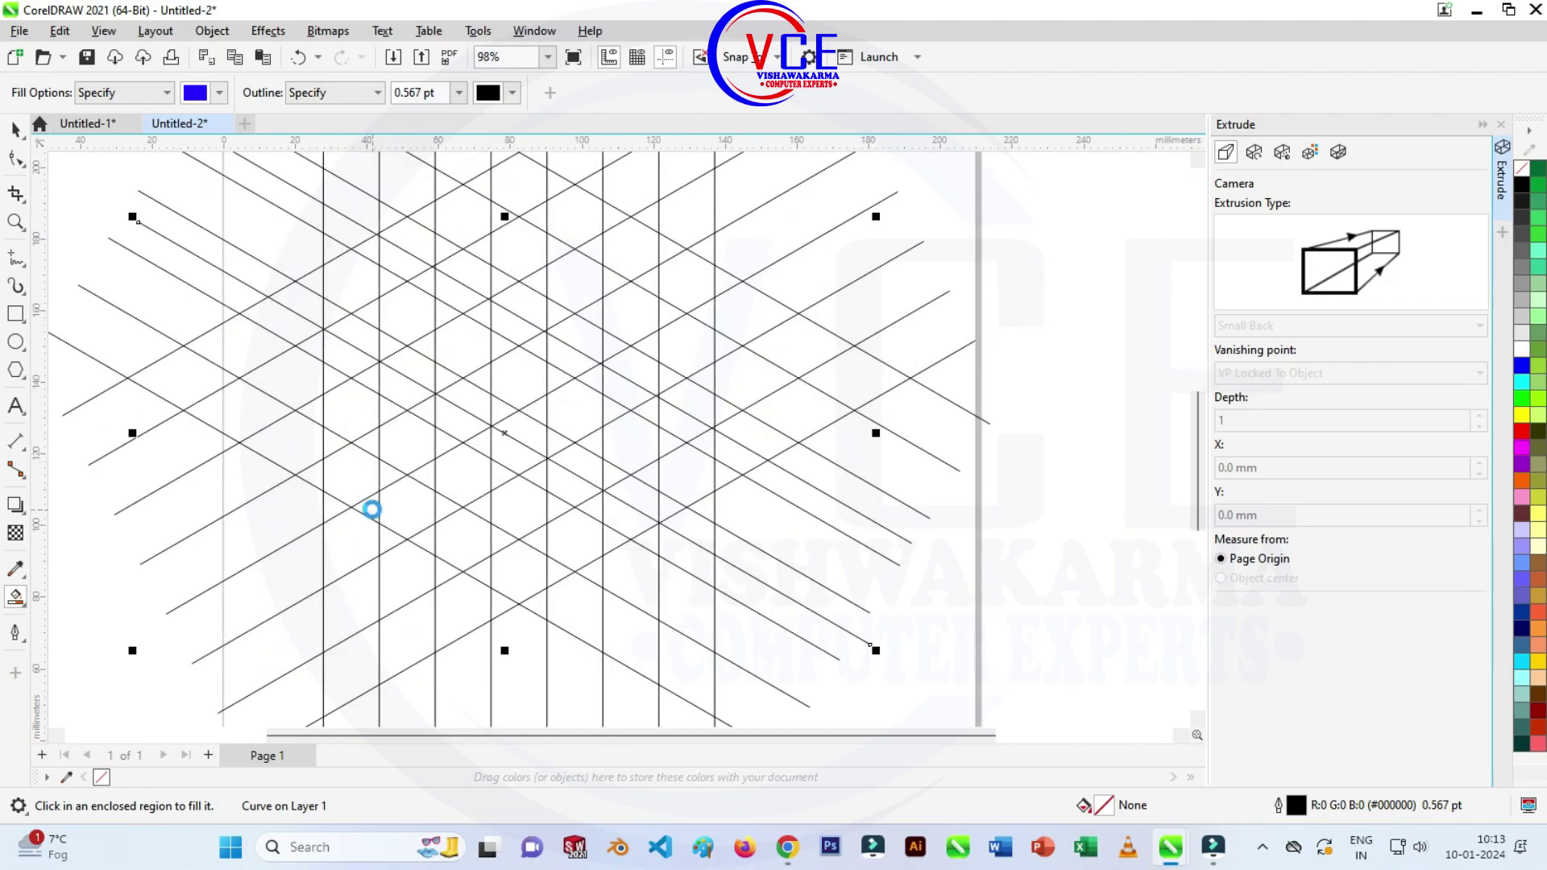
{"action": "left_click", "coordinate": [372, 509]}
{"action": "left_click", "coordinate": [352, 471]}
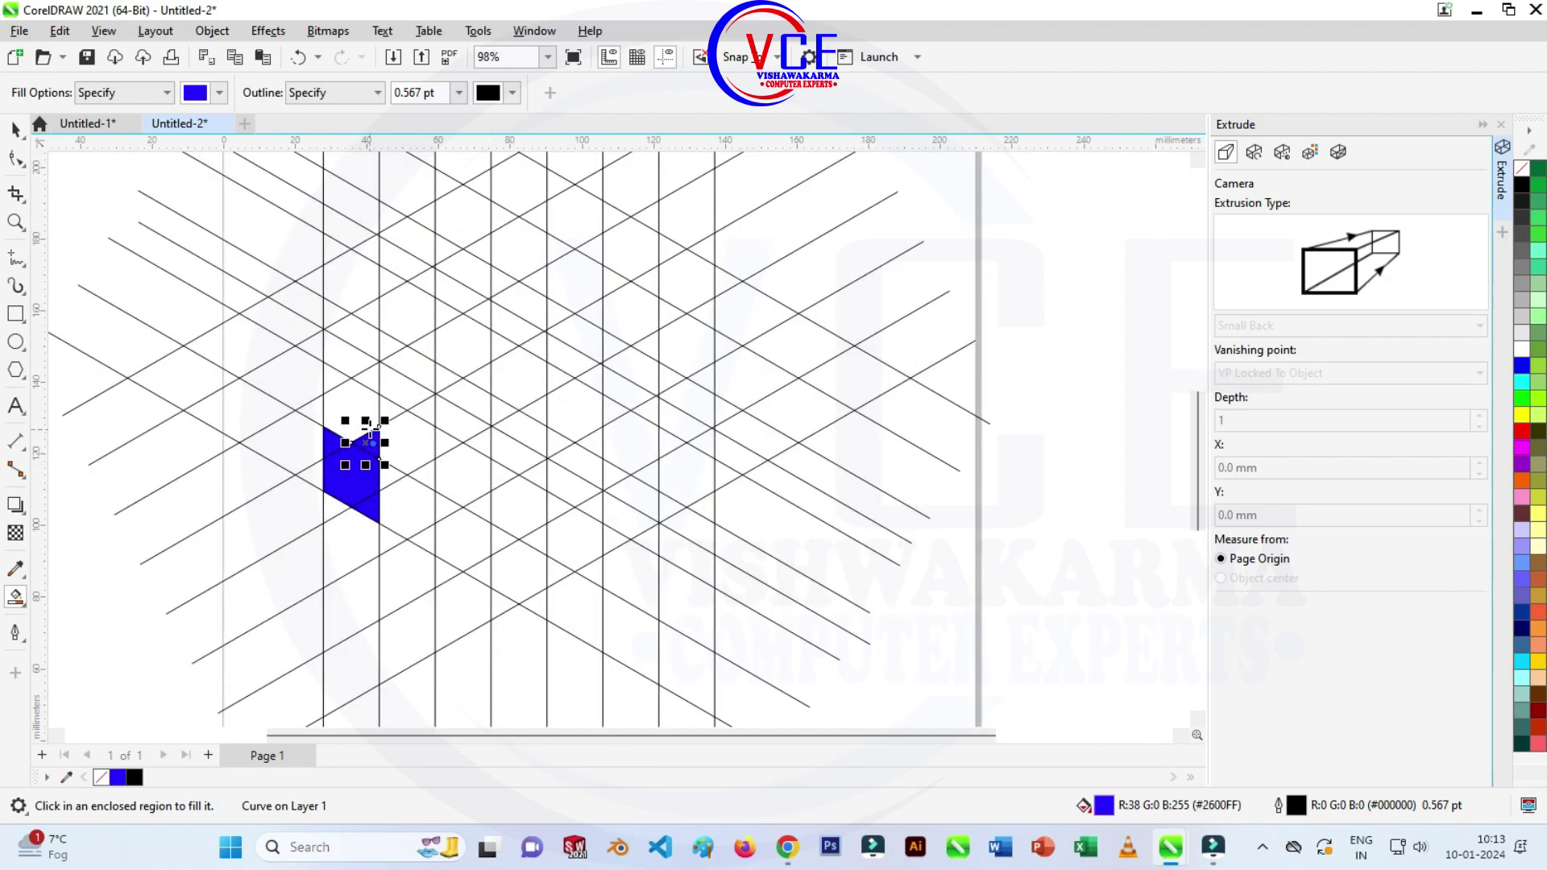
Extend the blue fill up the left column to form a tall vertical bar.
{"action": "left_click", "coordinate": [359, 415]}
{"action": "left_click", "coordinate": [338, 379]}
{"action": "left_click", "coordinate": [376, 378]}
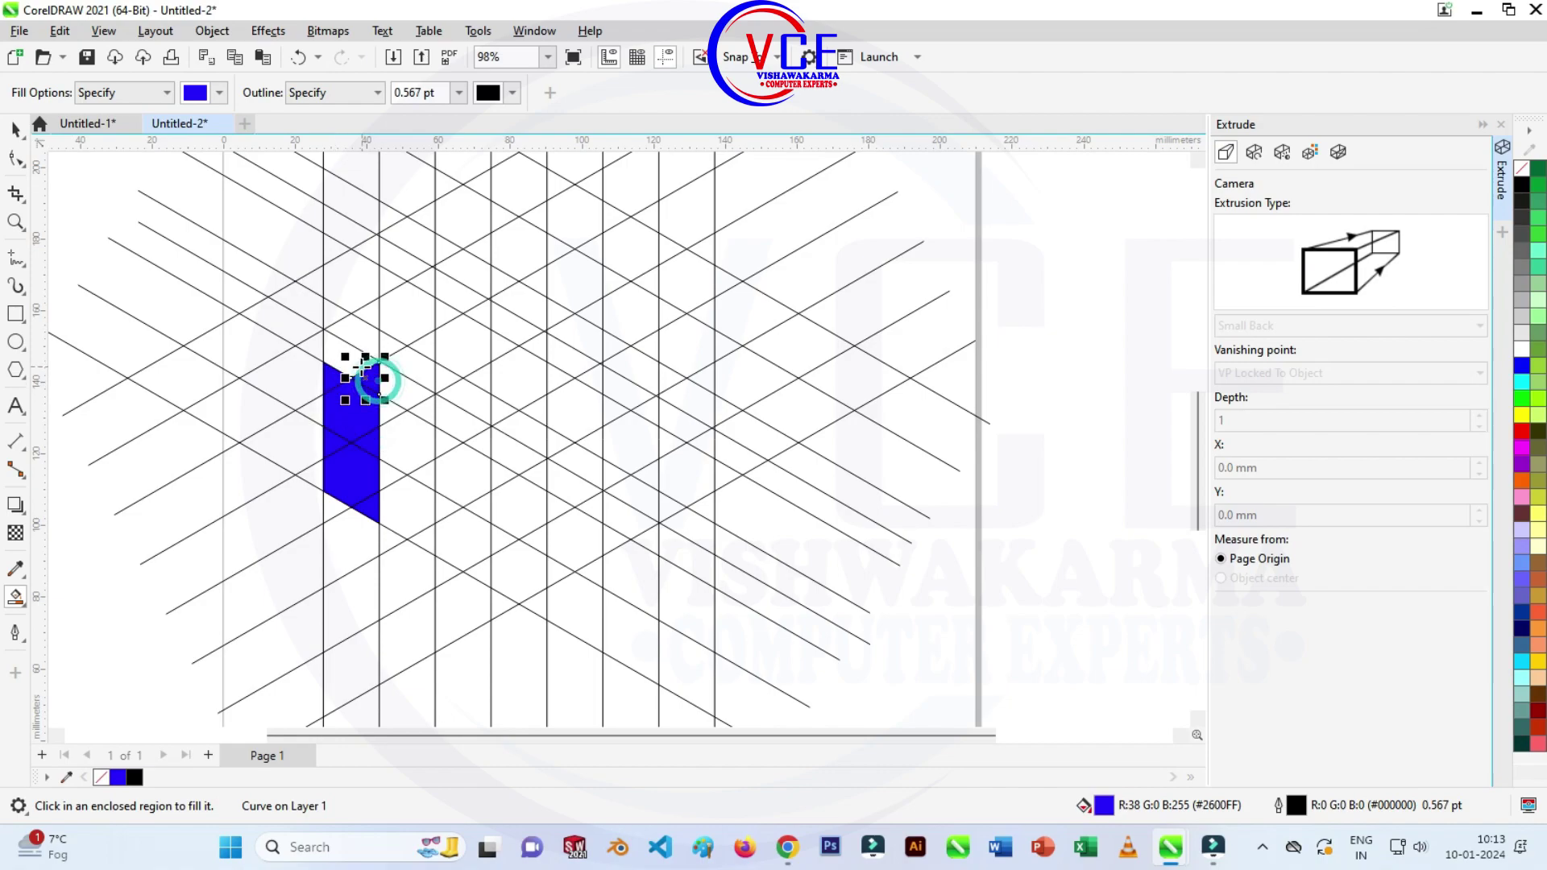
{"action": "left_click", "coordinate": [360, 353]}
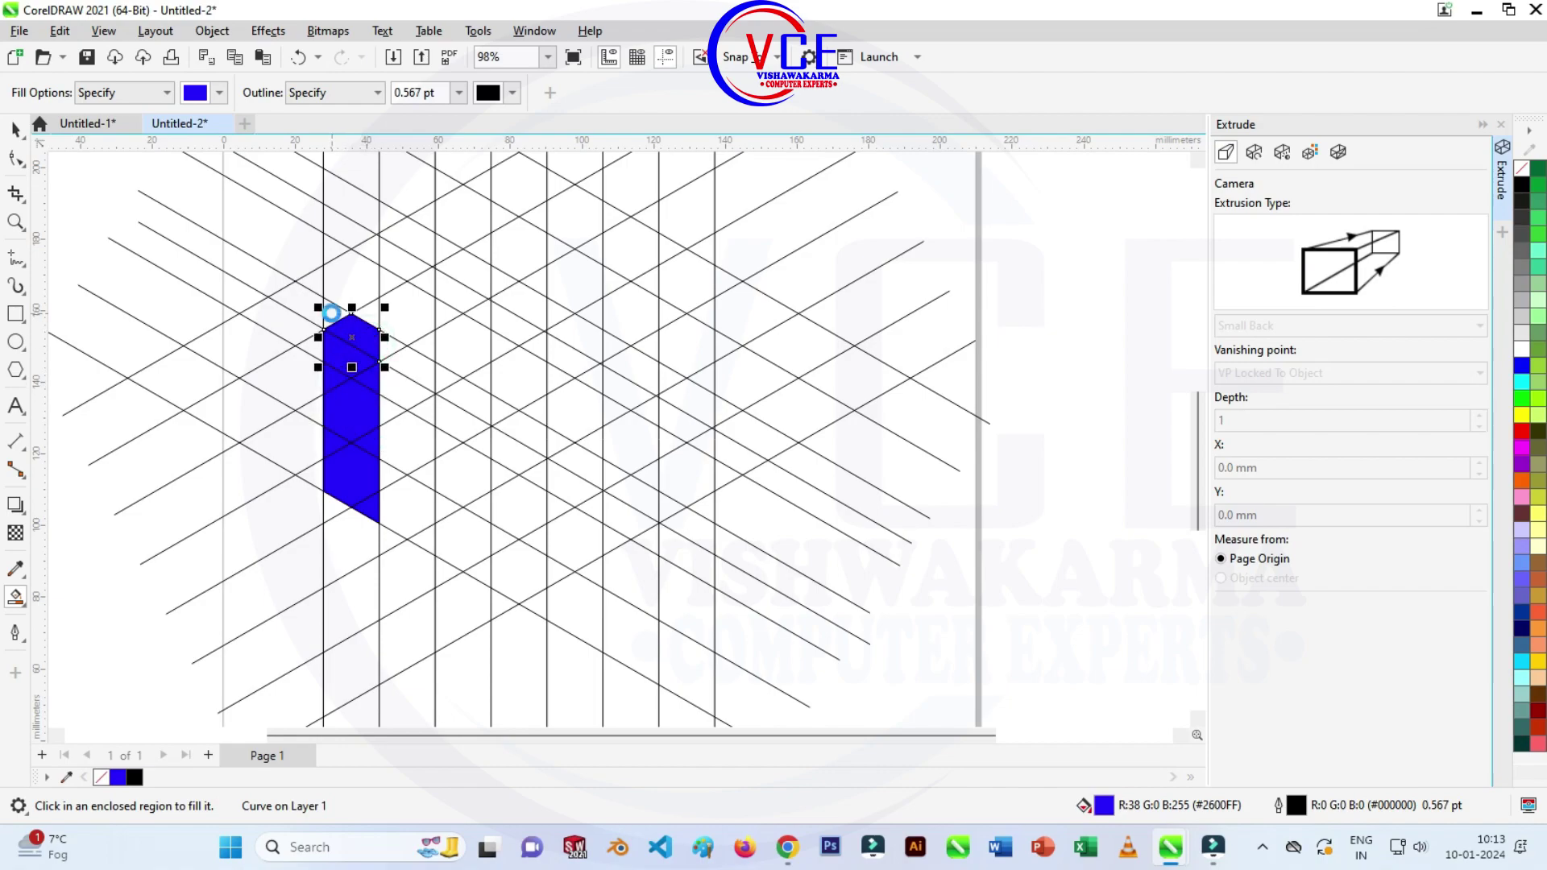
{"action": "scroll", "coordinate": [277, 370], "scroll_direction": "down", "scroll_amount": 2}
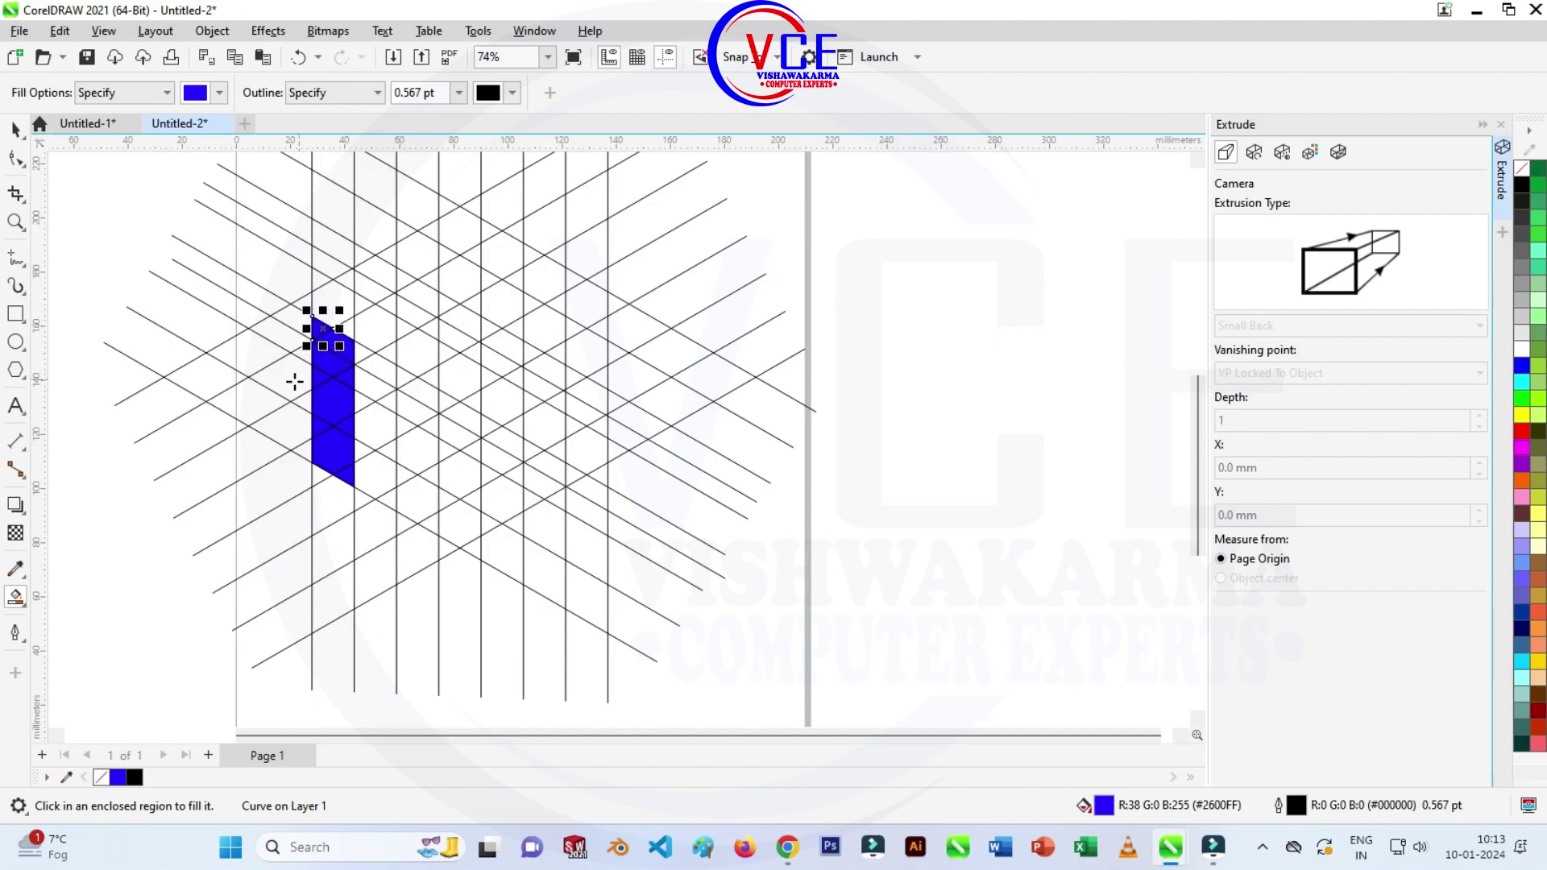
{"action": "scroll", "coordinate": [294, 382], "scroll_direction": "down", "scroll_amount": 1}
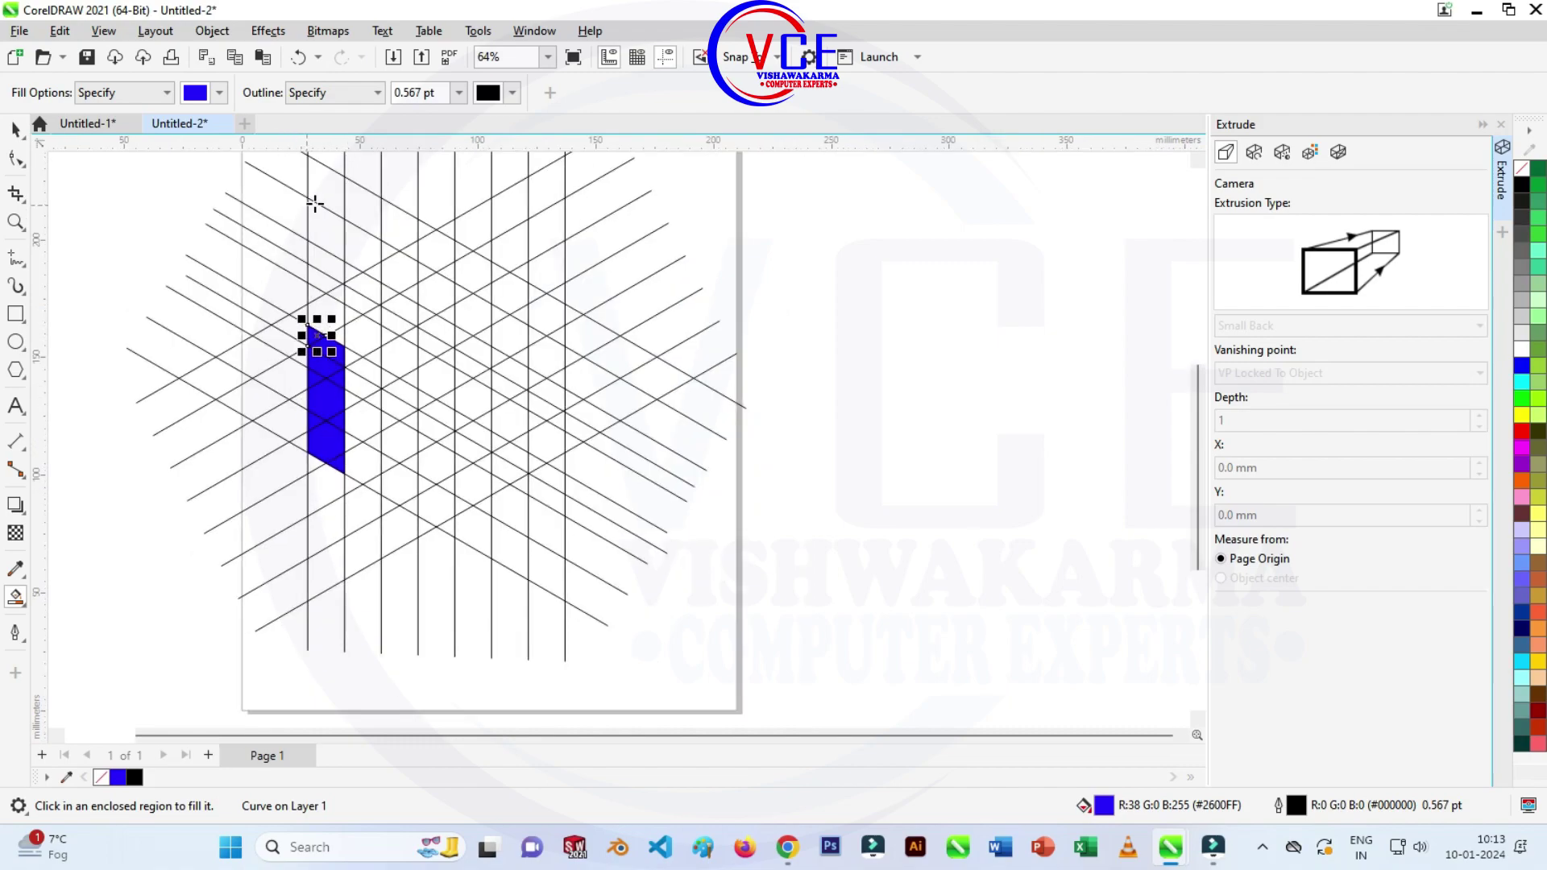
{"action": "scroll", "coordinate": [331, 188], "scroll_direction": "up", "scroll_amount": 1}
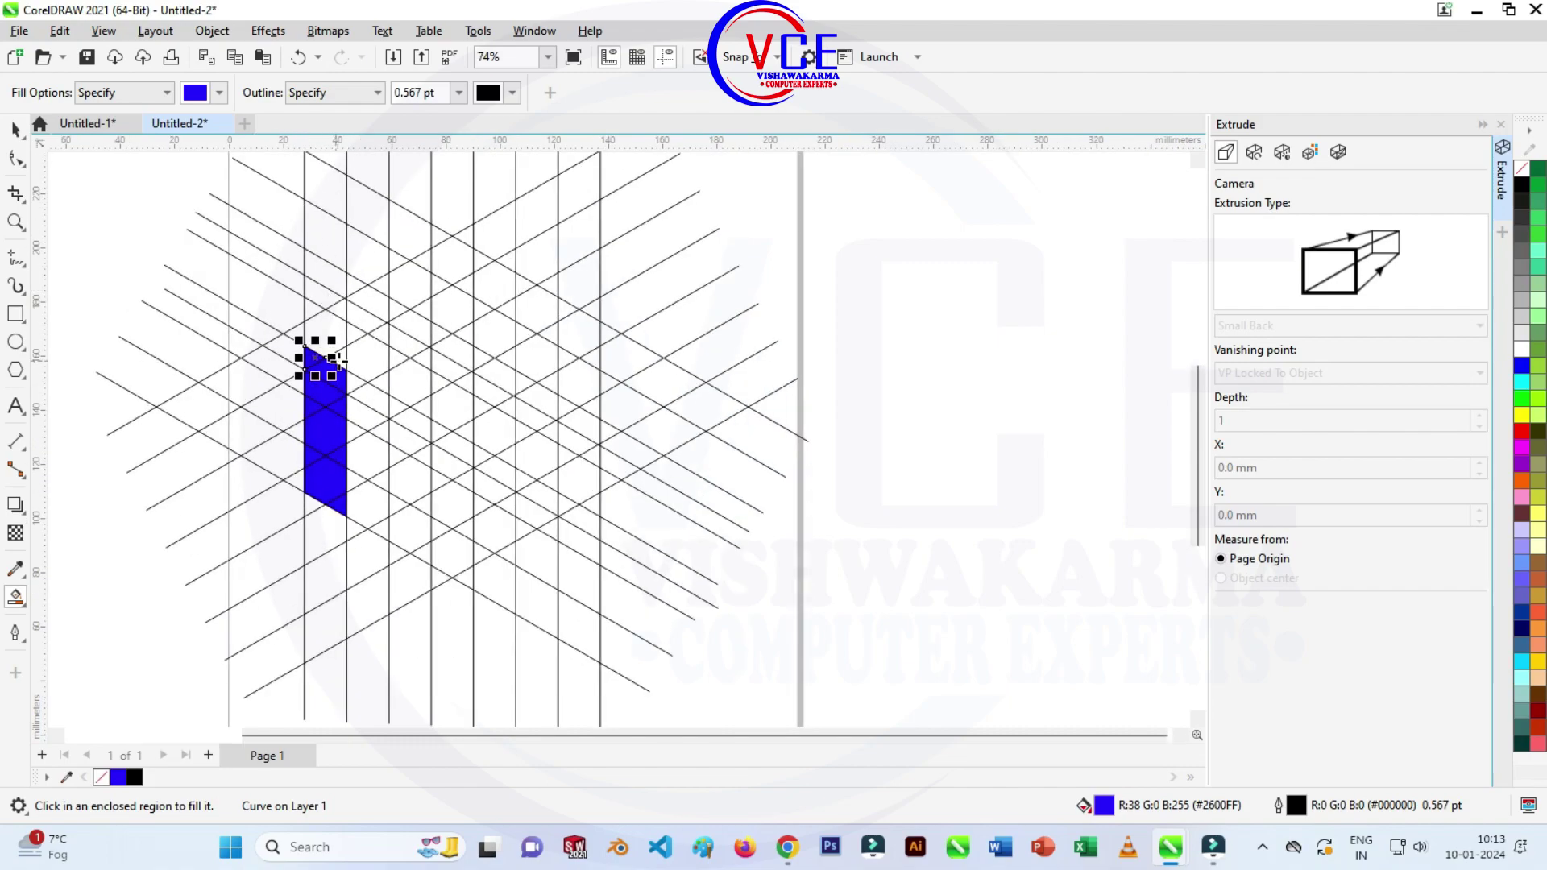
{"action": "left_click", "coordinate": [318, 318]}
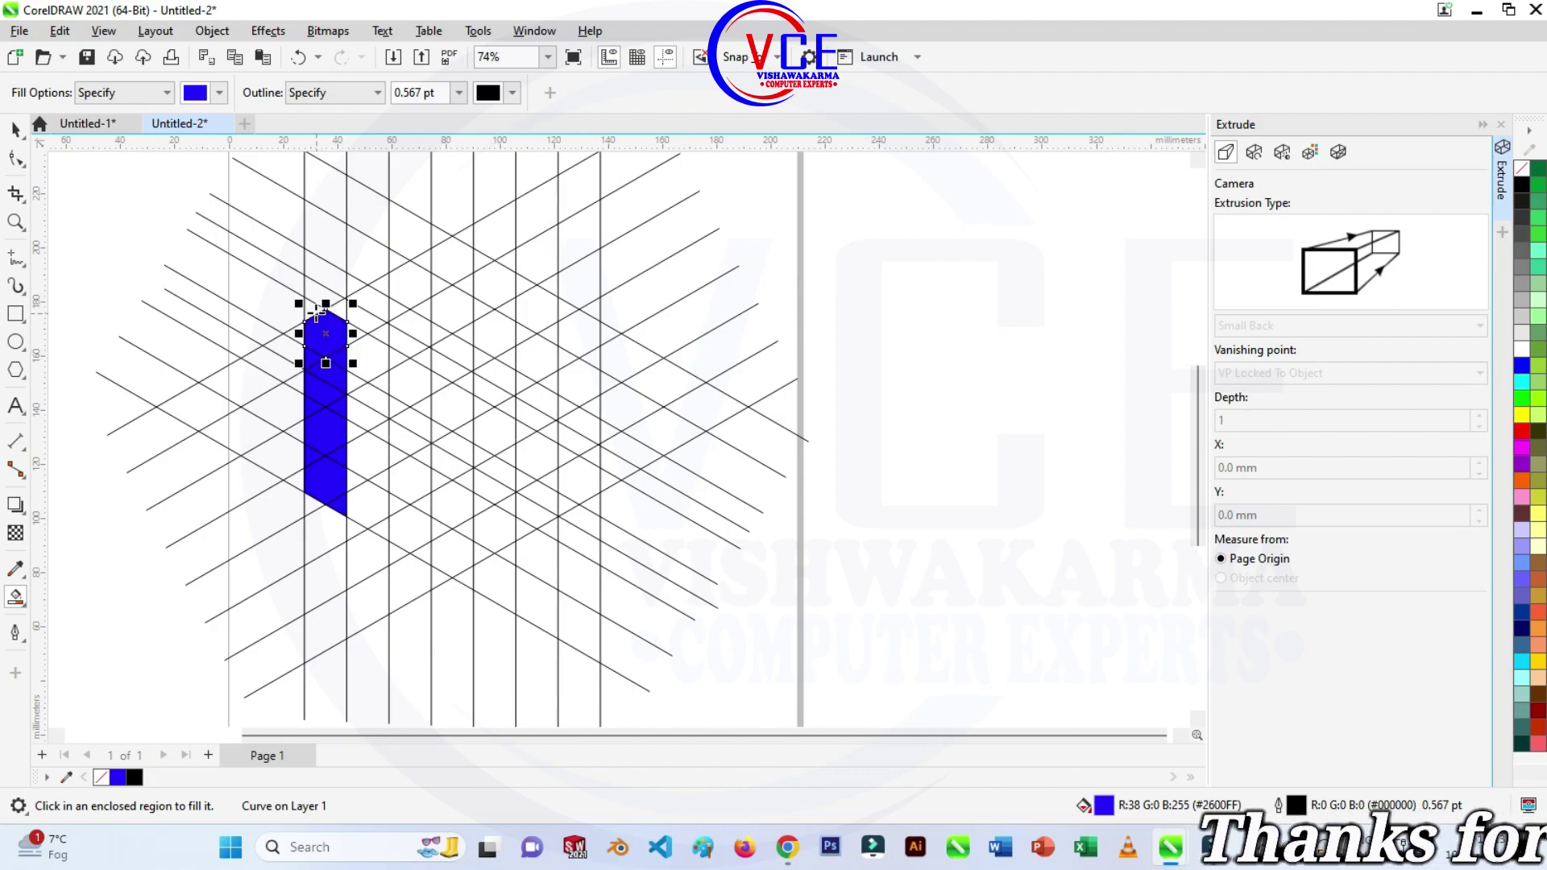
{"action": "left_click", "coordinate": [326, 272]}
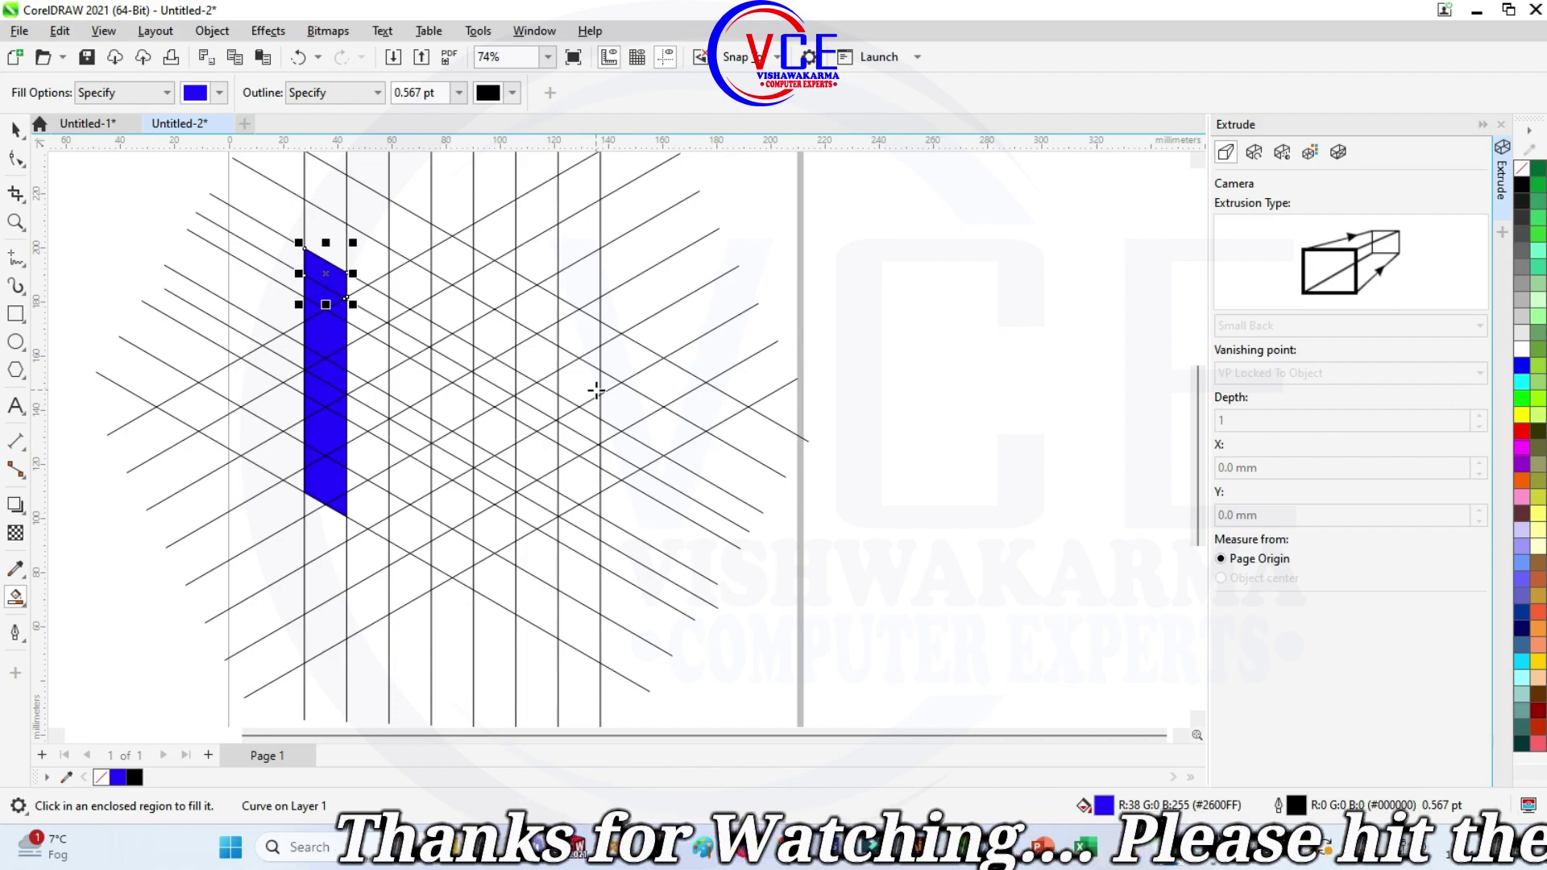
Fill the right column of cells blue from top to bottom as the N's right bar.
{"action": "left_click", "coordinate": [567, 309]}
{"action": "left_click", "coordinate": [580, 331]}
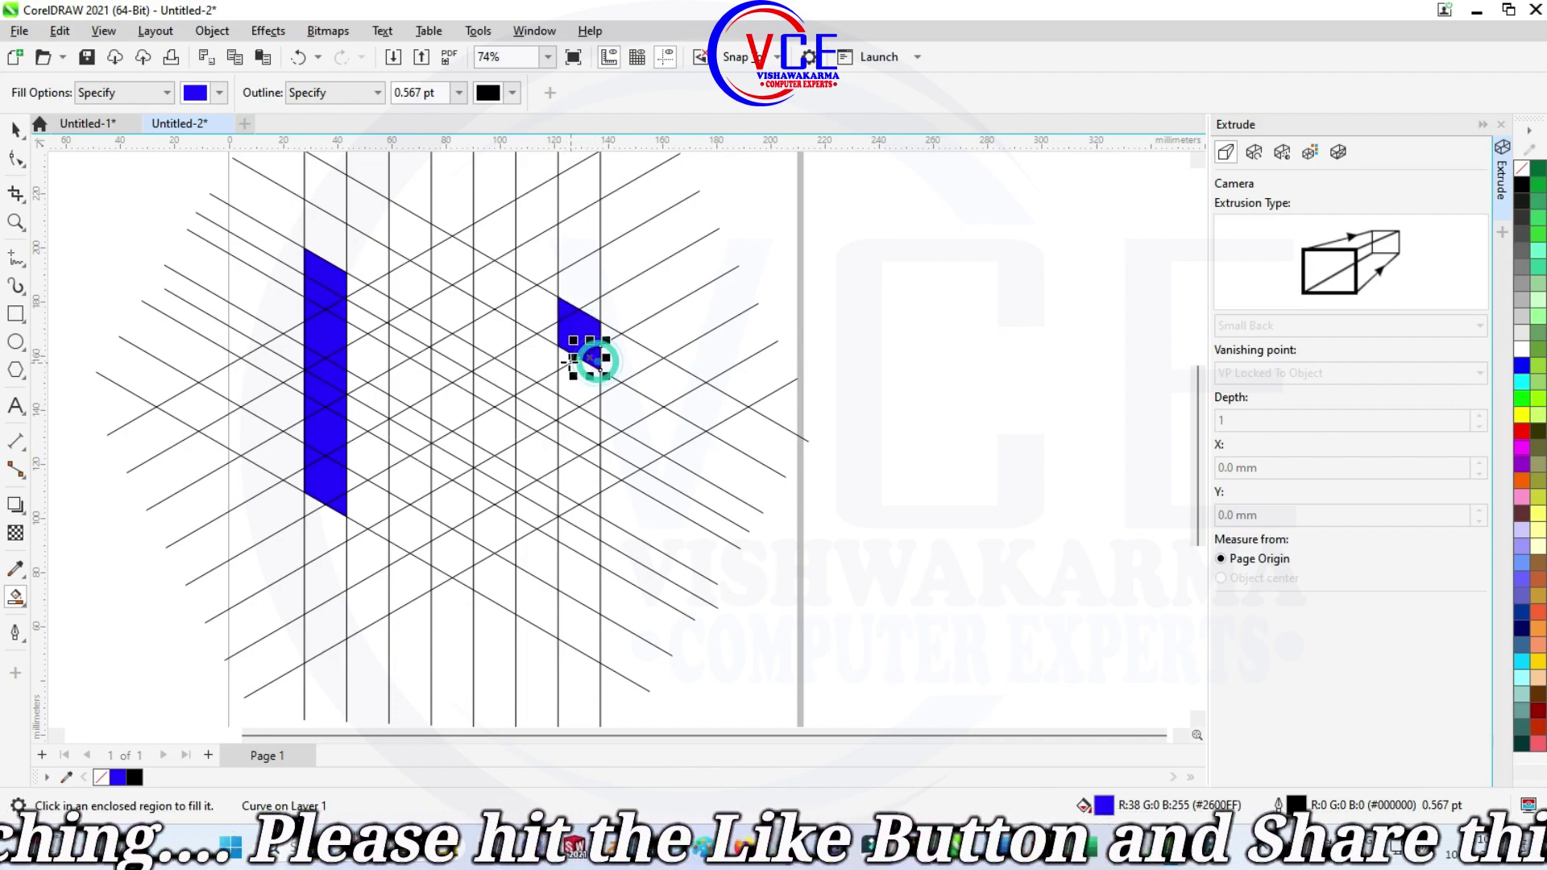
{"action": "left_click", "coordinate": [570, 360]}
{"action": "left_click", "coordinate": [576, 391]}
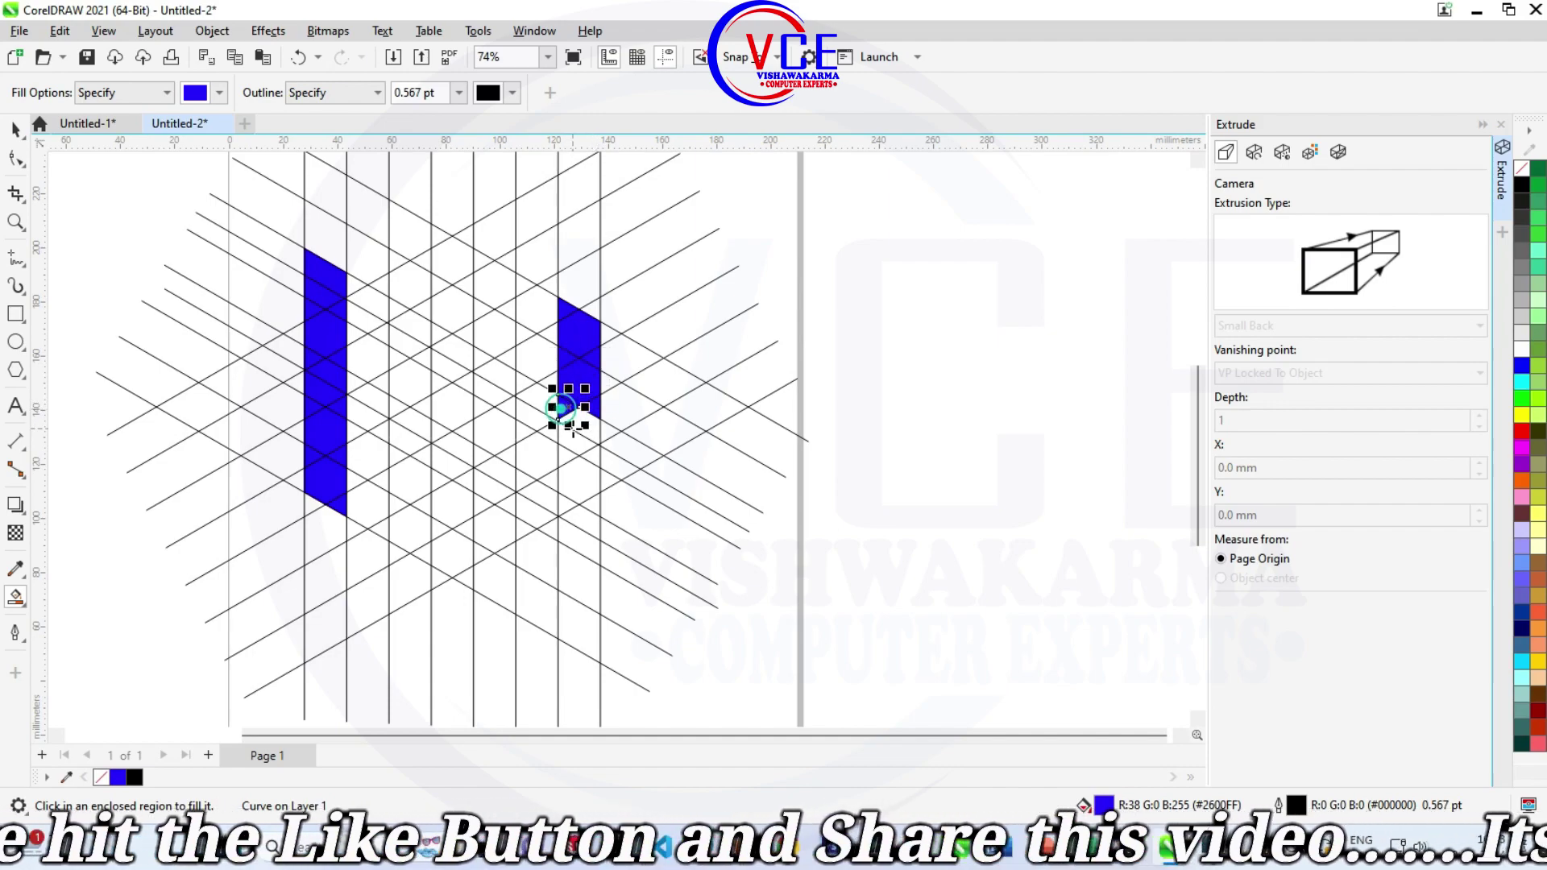
{"action": "left_click", "coordinate": [572, 427]}
{"action": "left_click", "coordinate": [578, 455]}
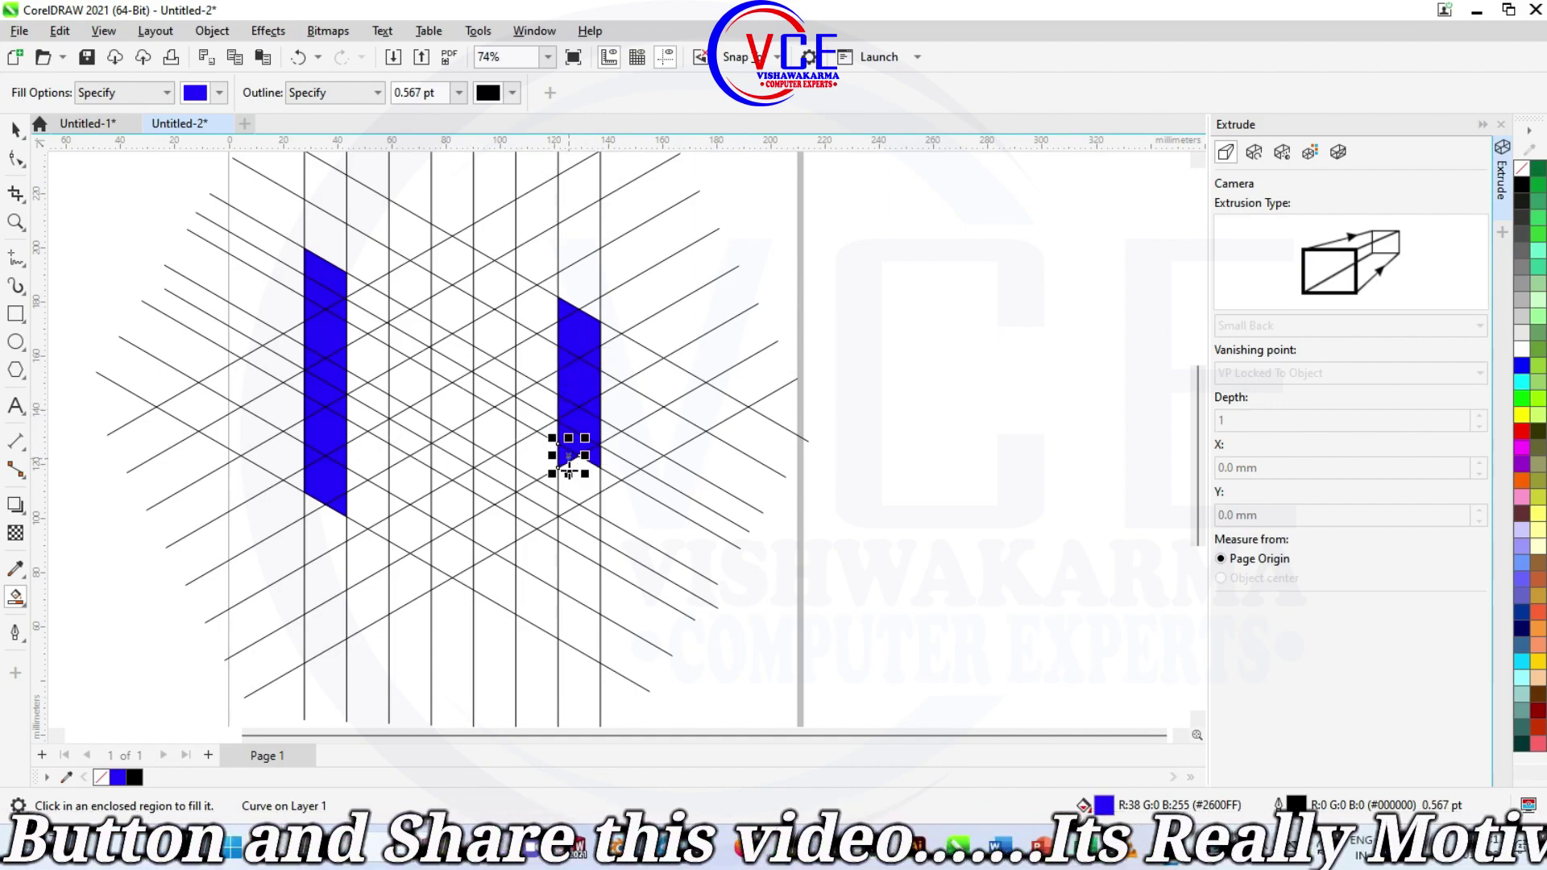
{"action": "left_click", "coordinate": [574, 476]}
{"action": "left_click", "coordinate": [569, 508]}
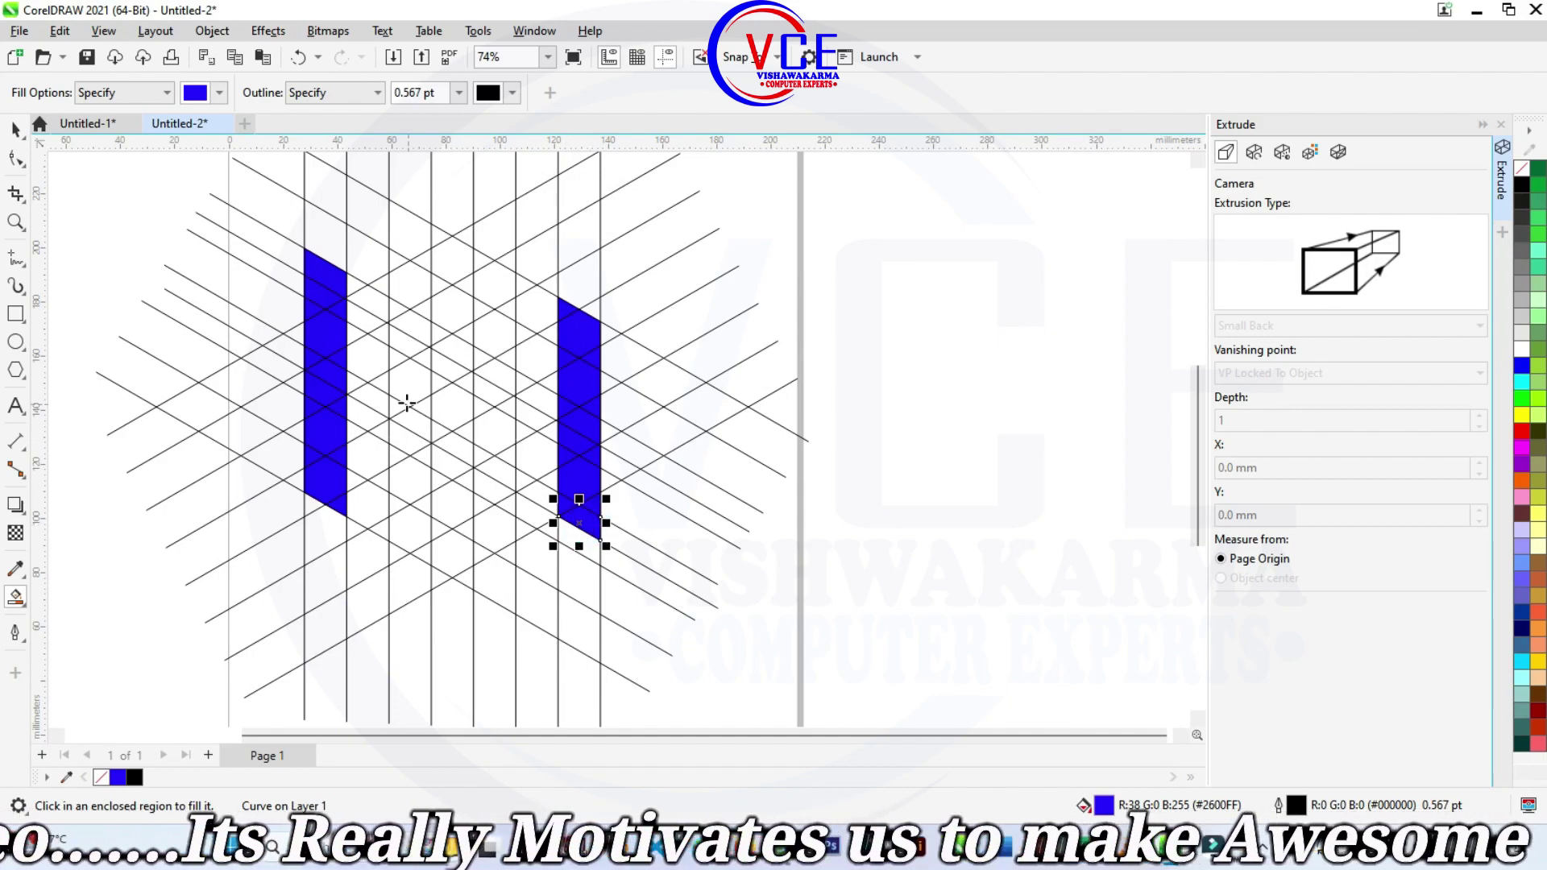
Fill a blue diagonal of cells connecting the left bar to the right bar.
{"action": "left_click", "coordinate": [356, 337]}
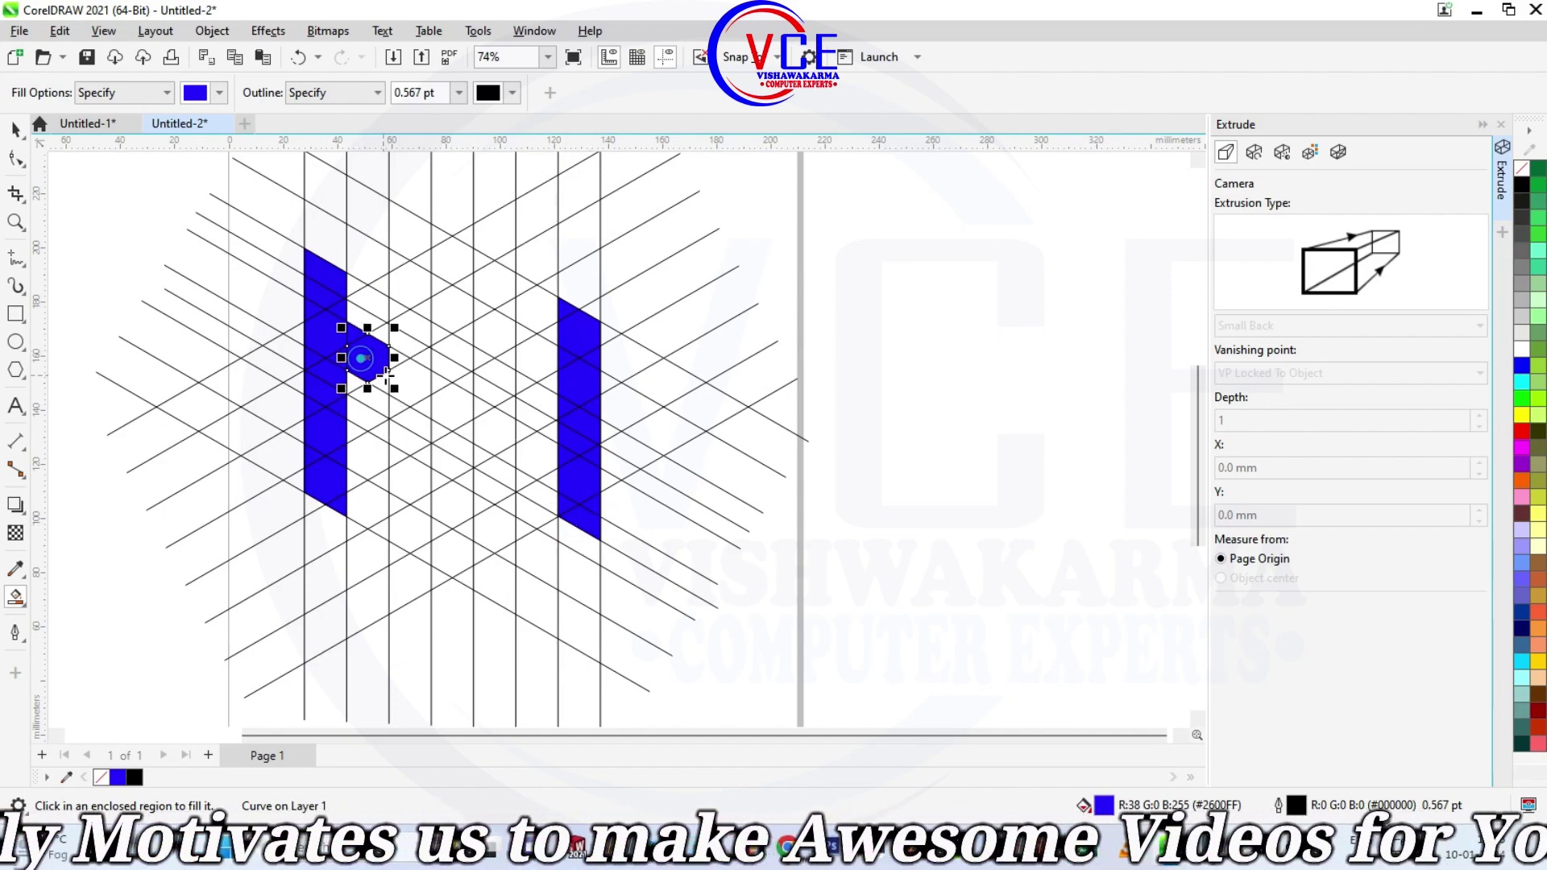
{"action": "left_click", "coordinate": [387, 367]}
{"action": "left_click", "coordinate": [404, 380]}
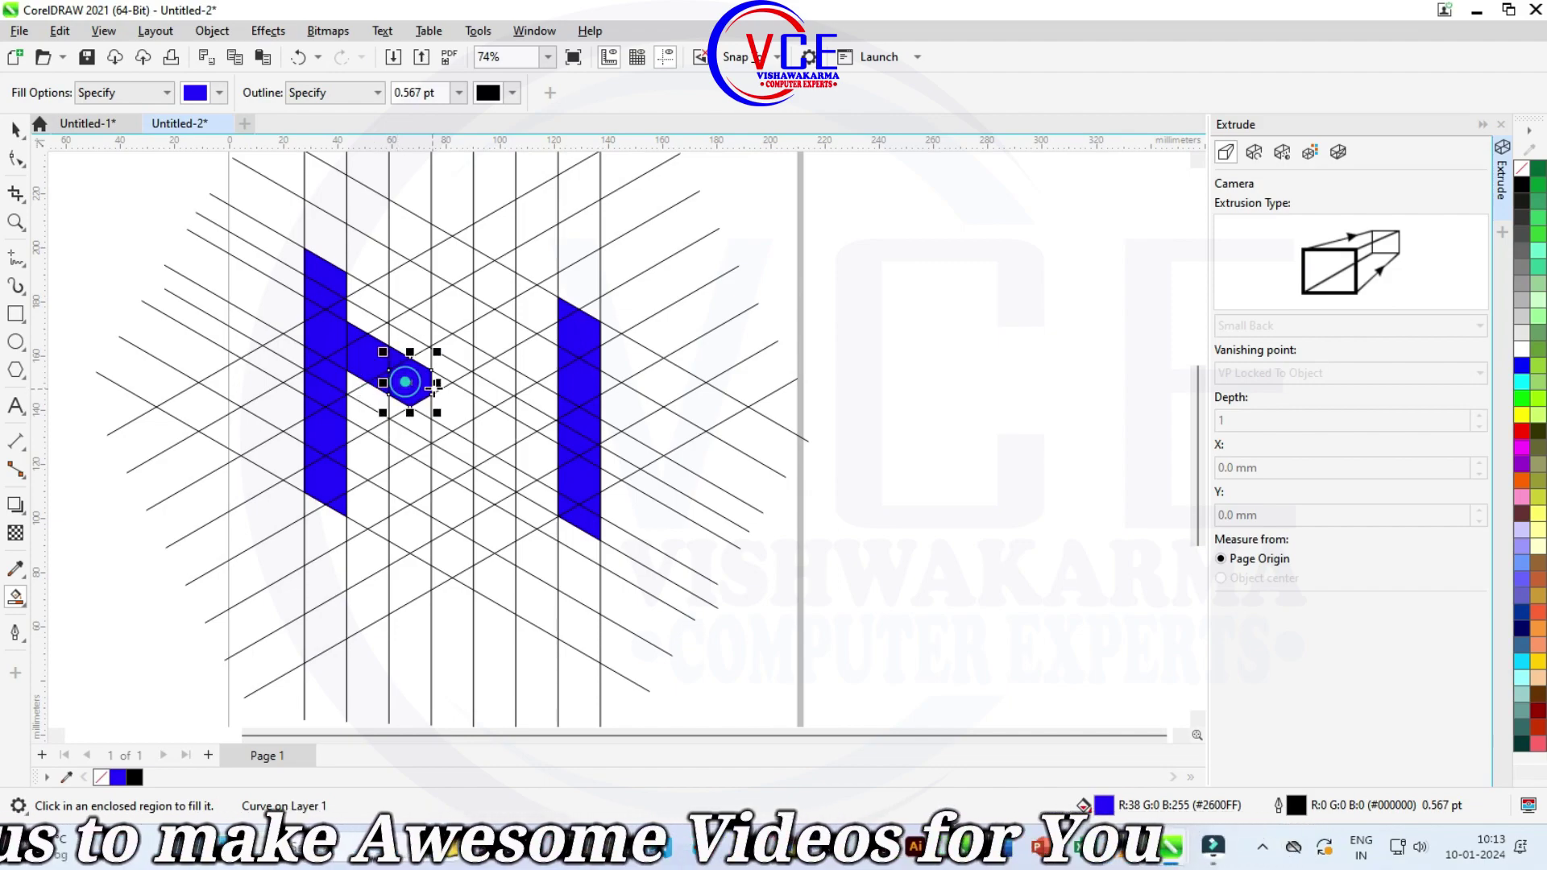
{"action": "left_click", "coordinate": [448, 398]}
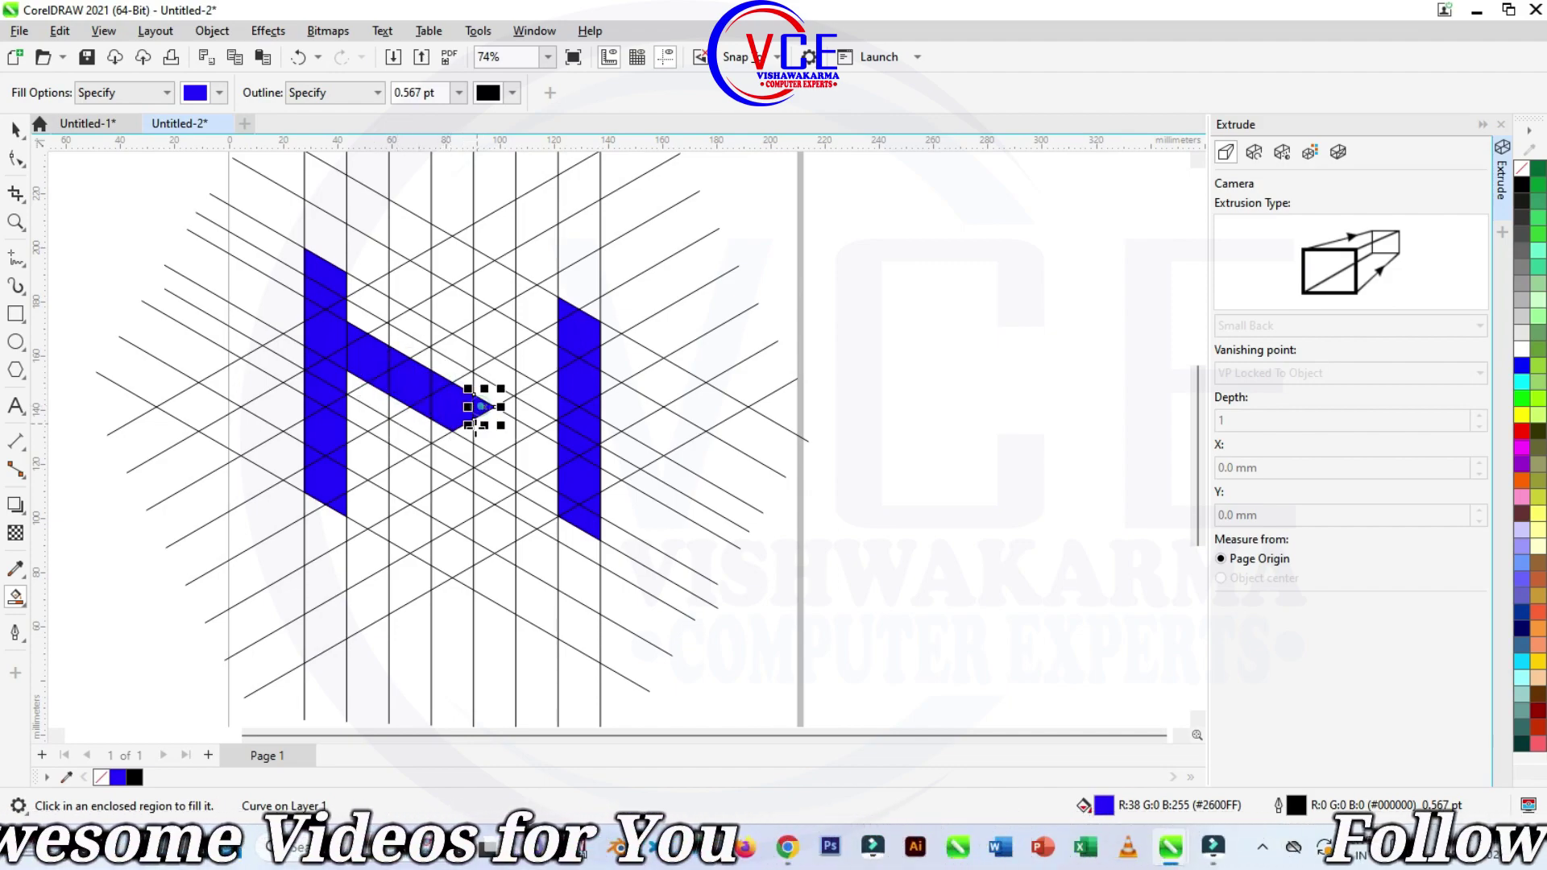
{"action": "left_click", "coordinate": [463, 428]}
{"action": "left_click", "coordinate": [522, 429]}
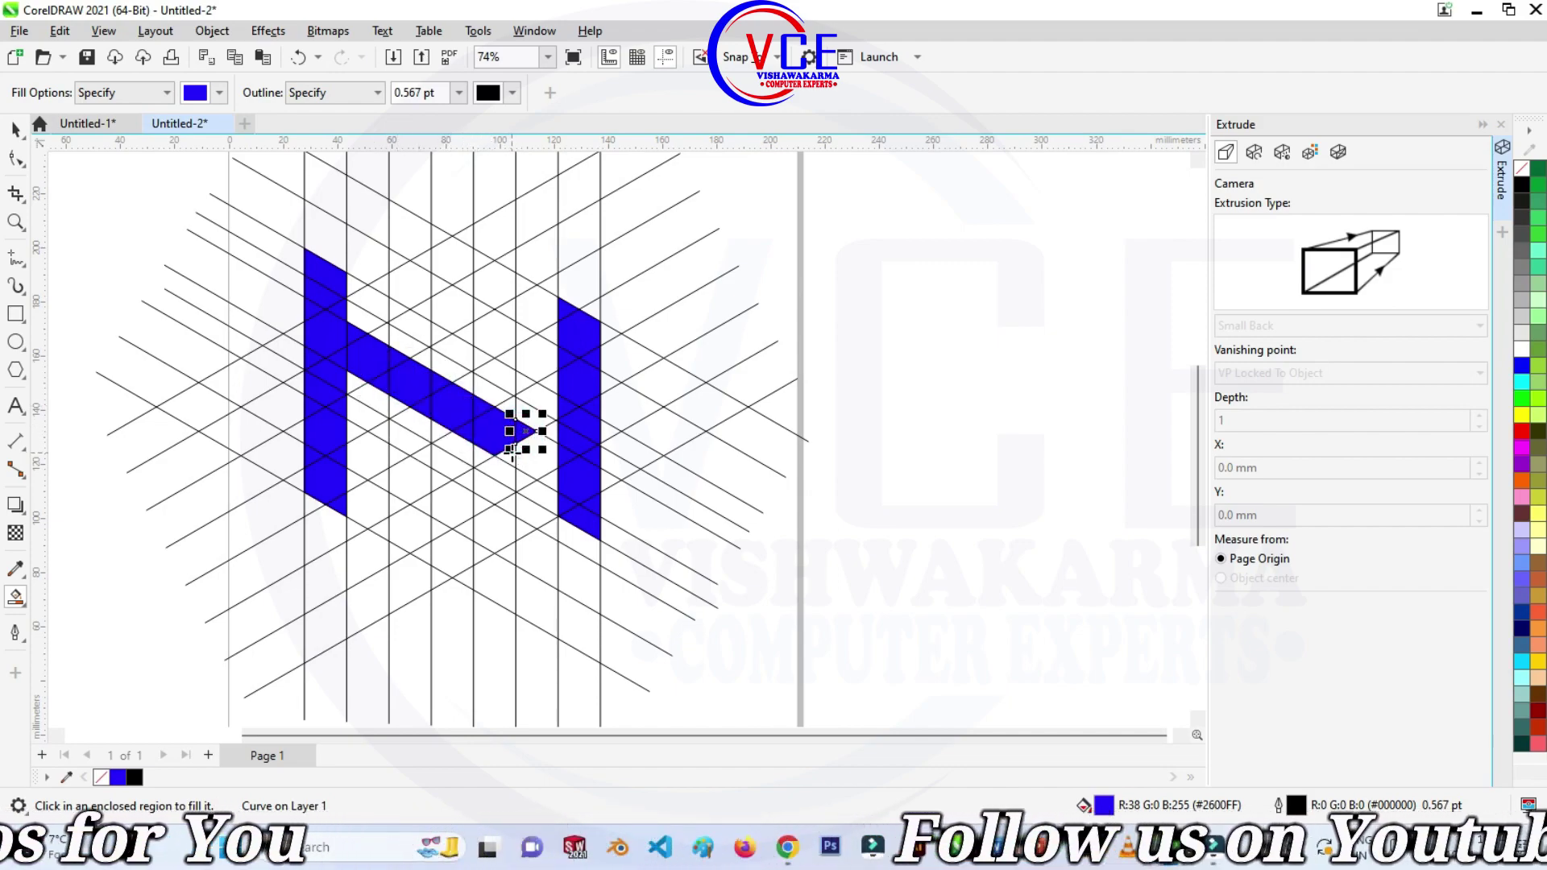
{"action": "left_click", "coordinate": [542, 461]}
{"action": "left_click", "coordinate": [546, 484]}
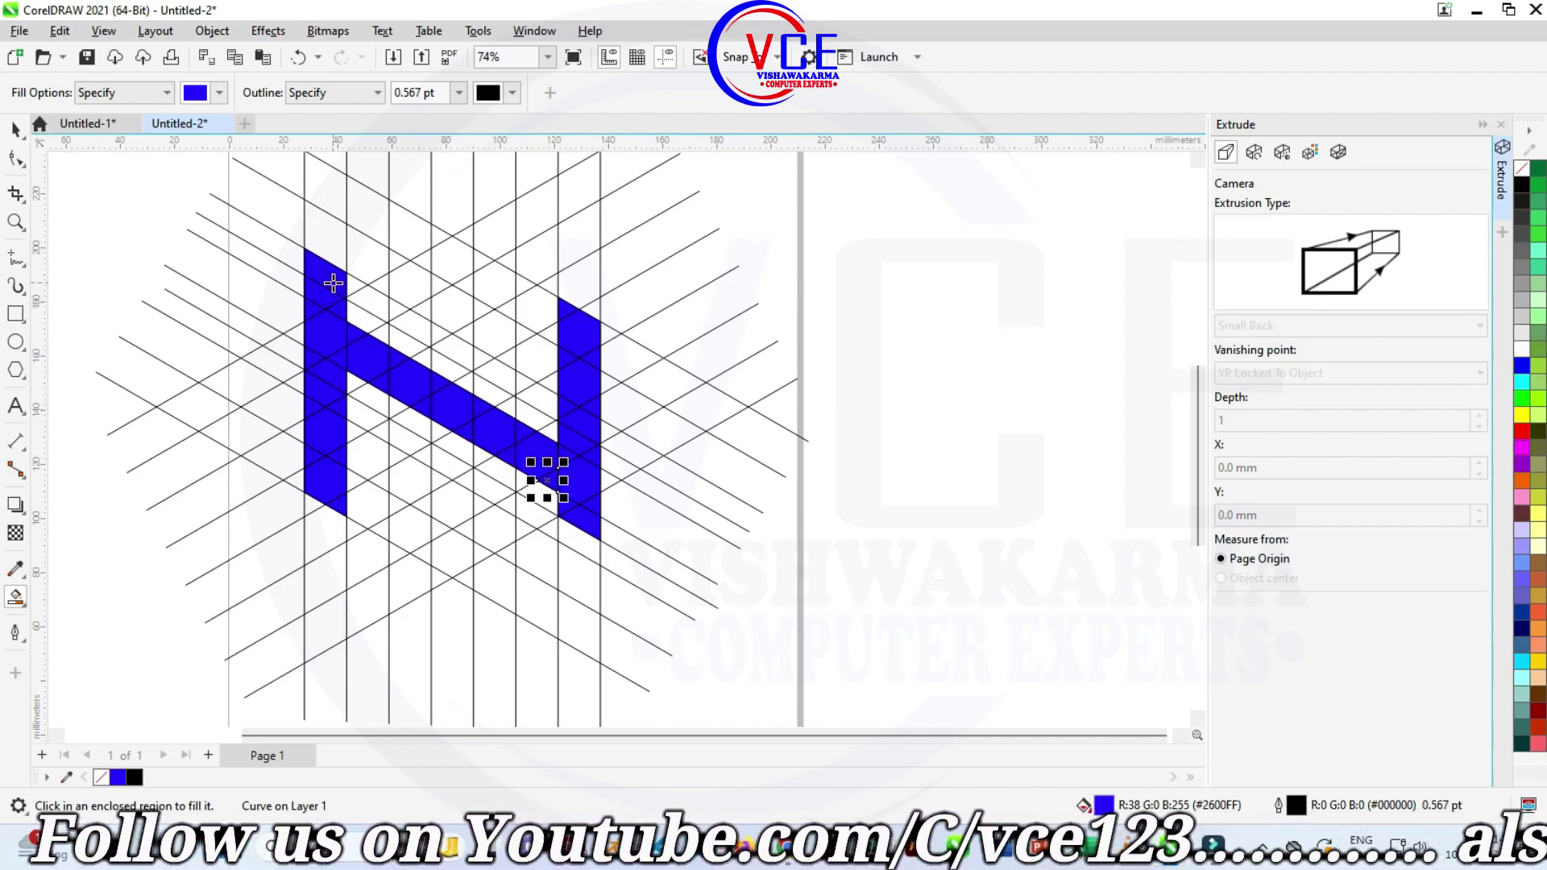
Delete the stray small piece at the N's top-left.
{"action": "left_click", "coordinate": [16, 130]}
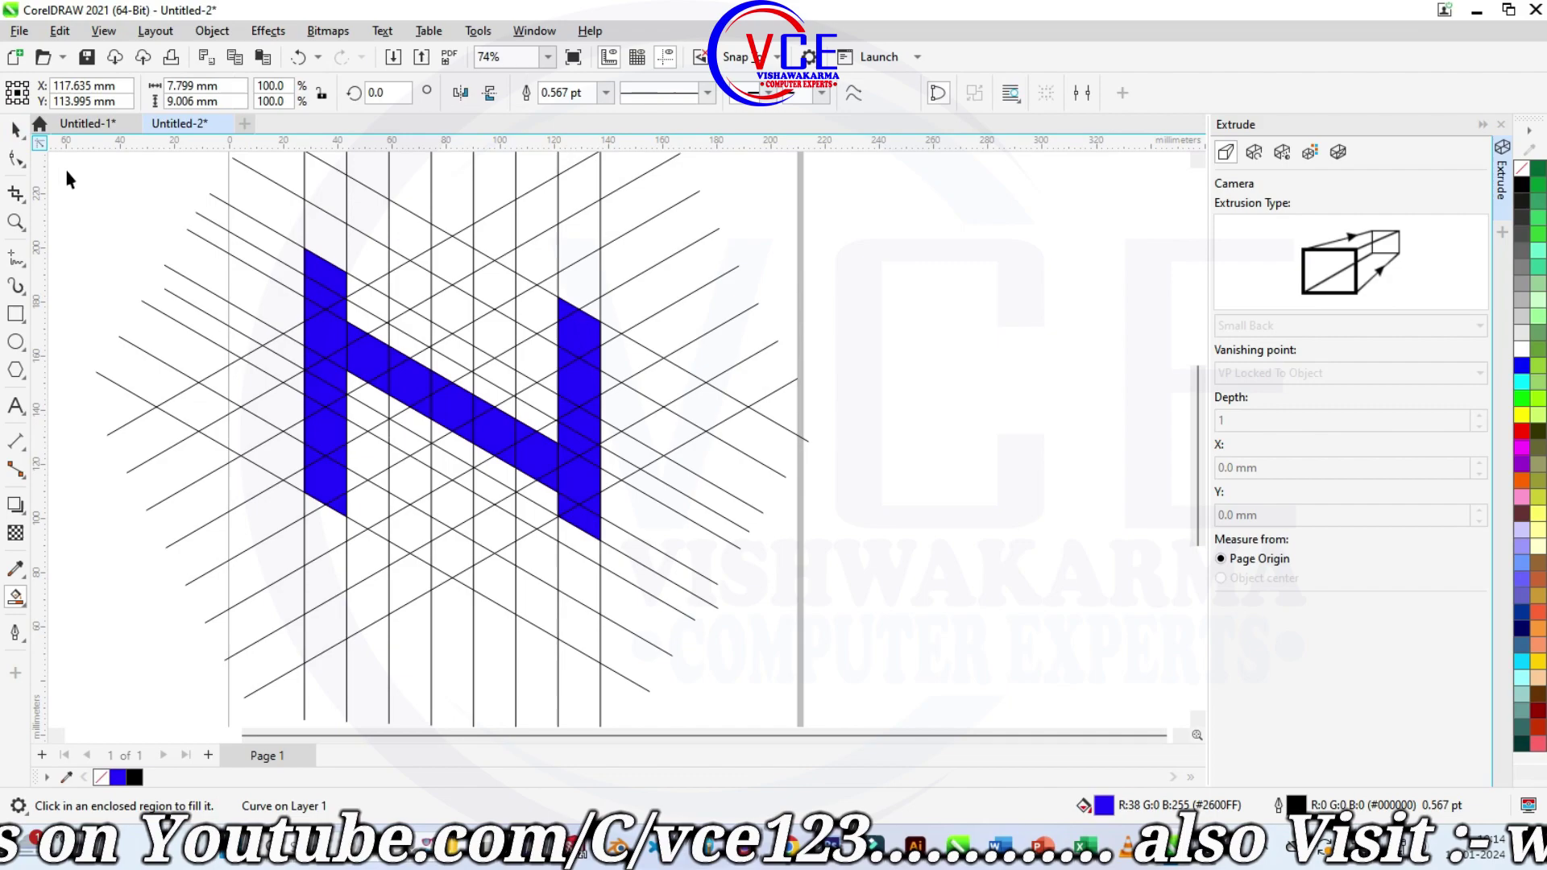
{"action": "left_click", "coordinate": [322, 274]}
{"action": "key", "text": "Delete"}
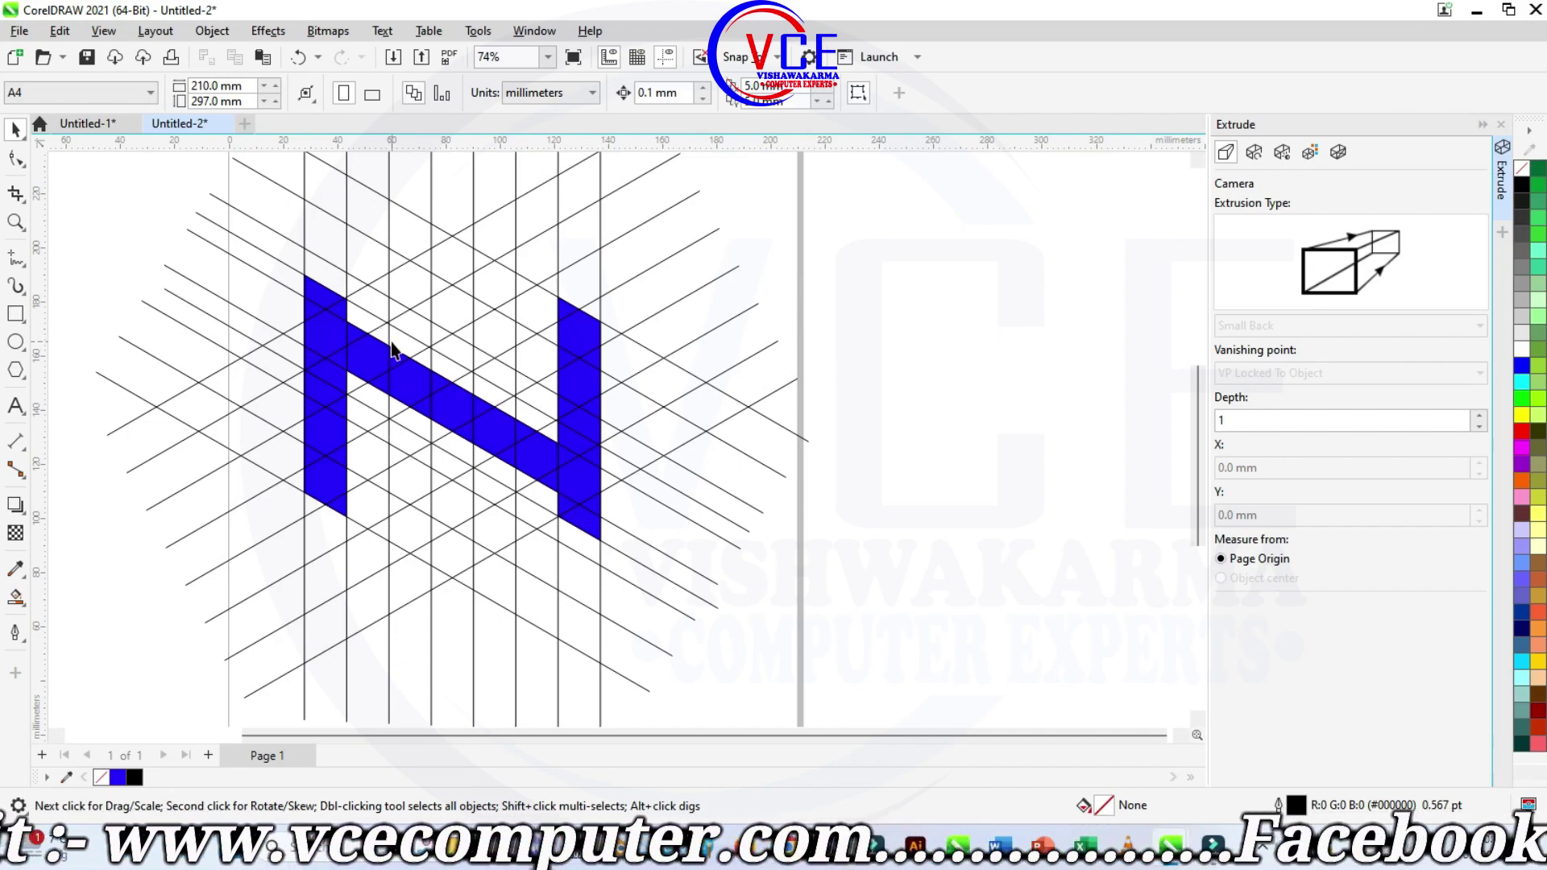
Delete the small triangular tips at the N's top-left and bottom-right corners.
{"action": "scroll", "coordinate": [347, 310], "scroll_direction": "up", "scroll_amount": 1}
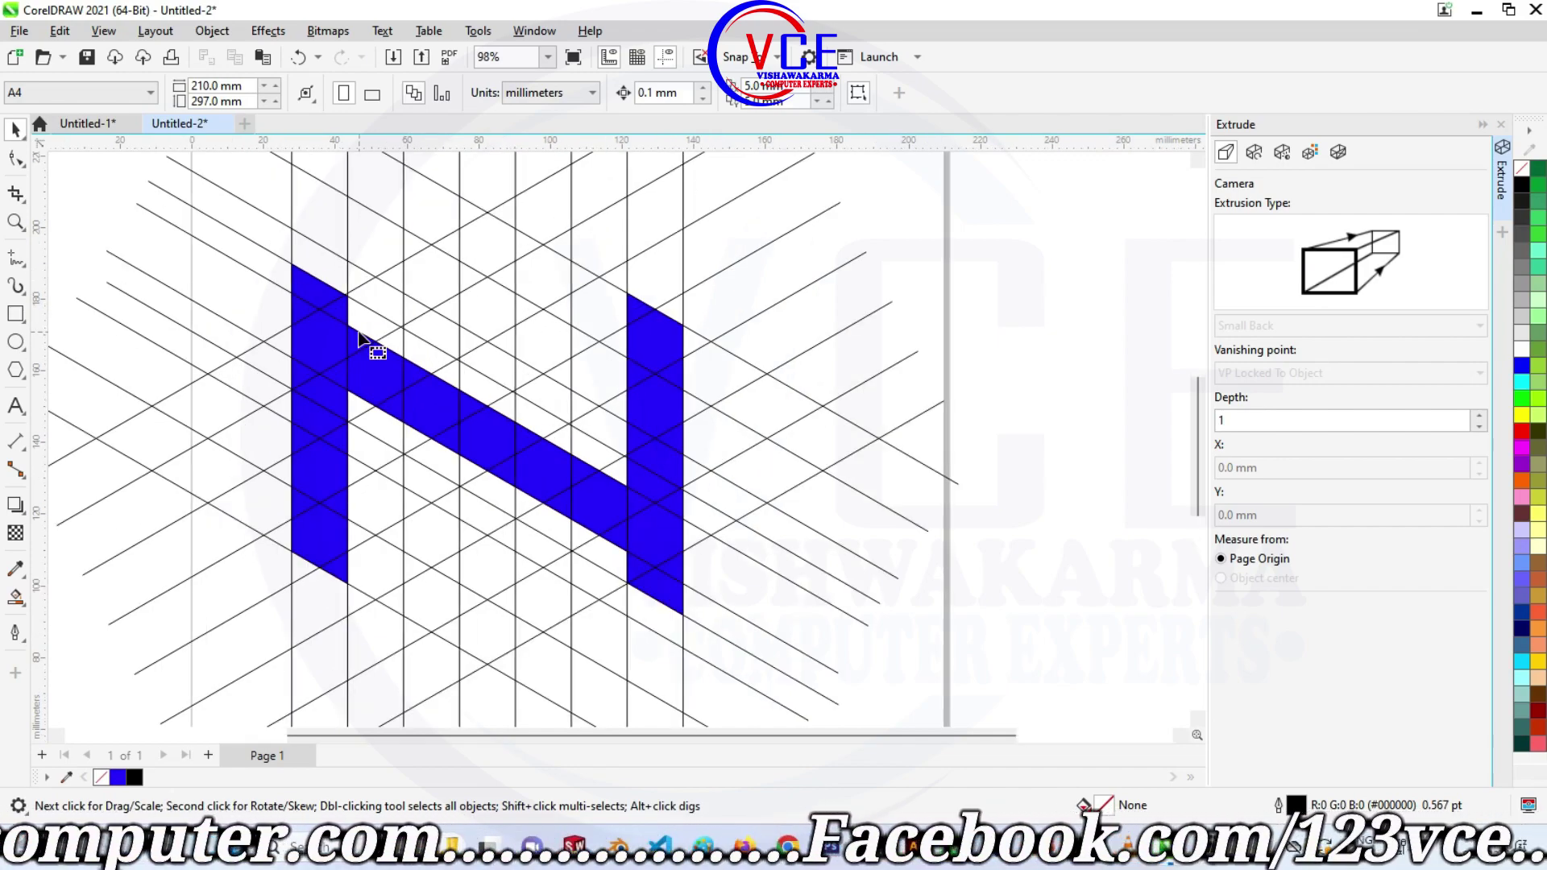
{"action": "key", "text": "F10"}
{"action": "left_click", "coordinate": [321, 298]}
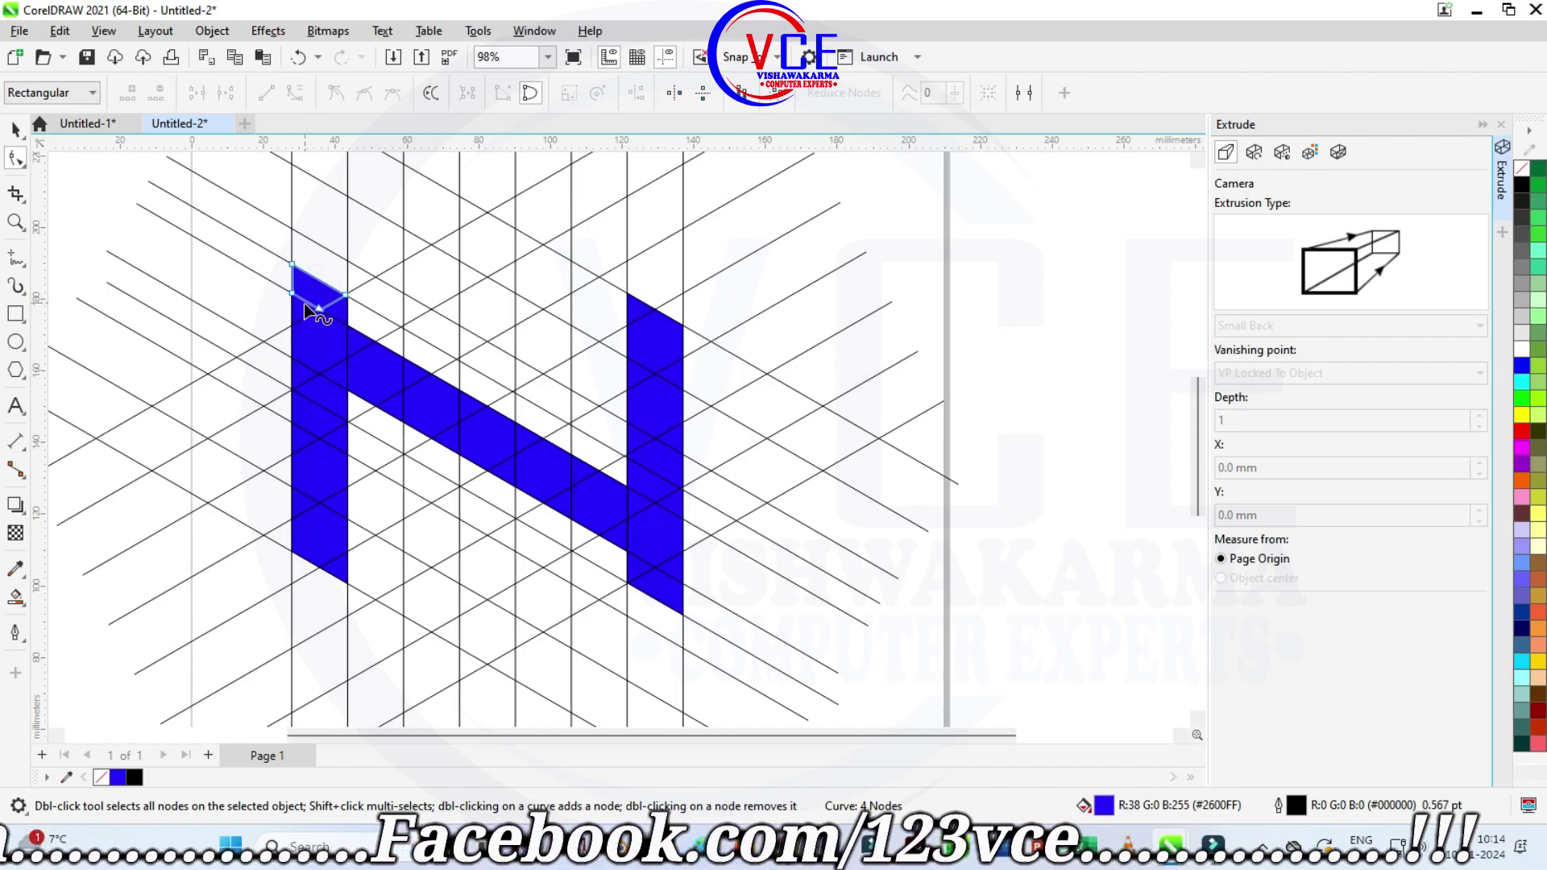
{"action": "left_click", "coordinate": [14, 129]}
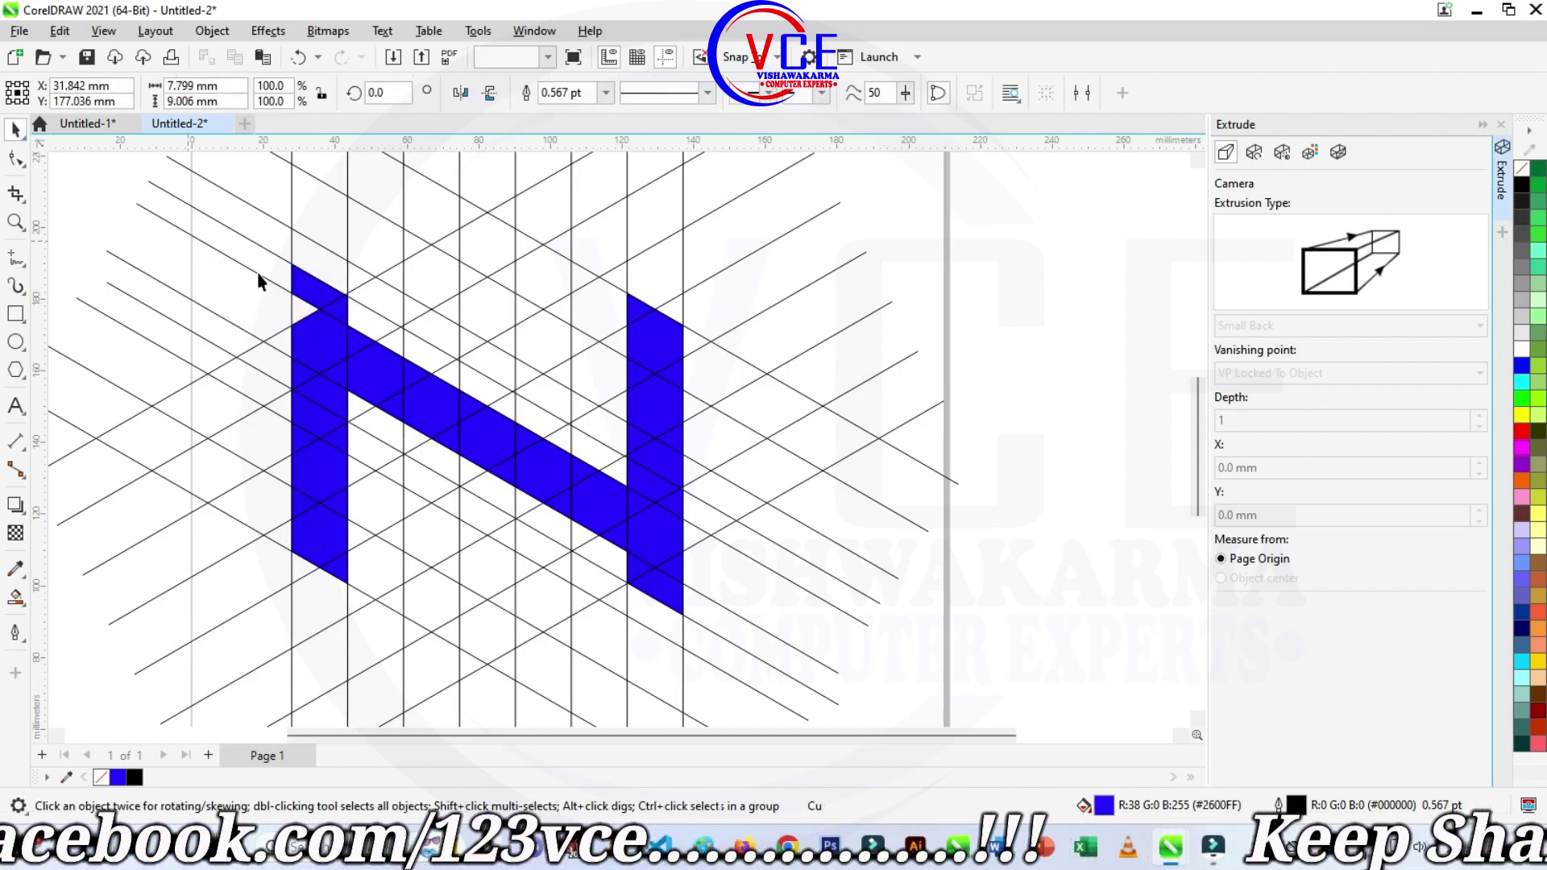
{"action": "key", "text": "Delete"}
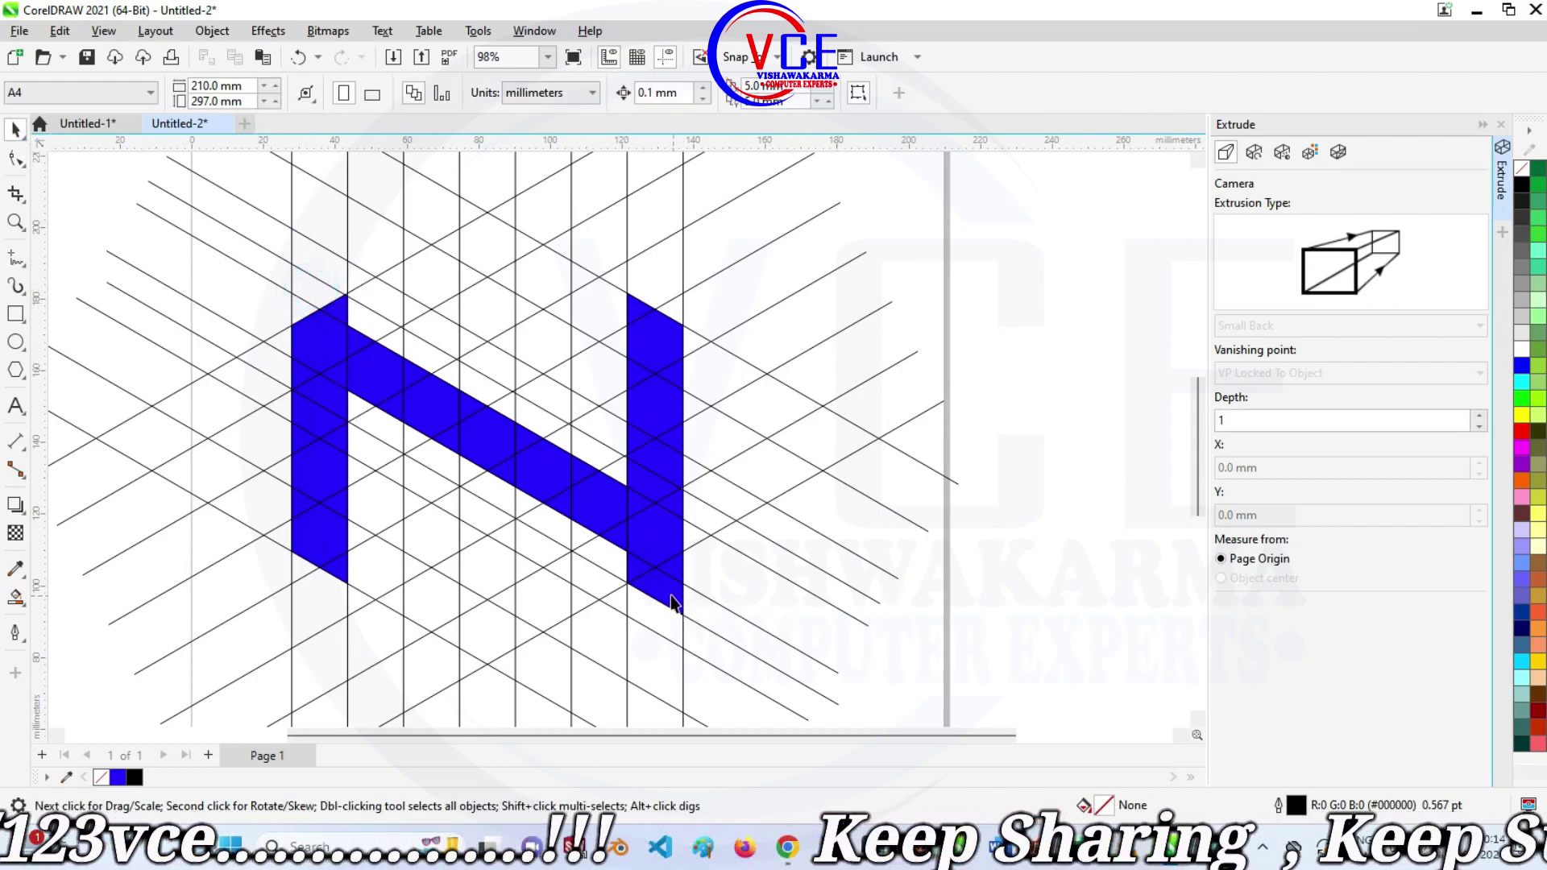
{"action": "left_click", "coordinate": [673, 602]}
{"action": "key", "text": "Delete"}
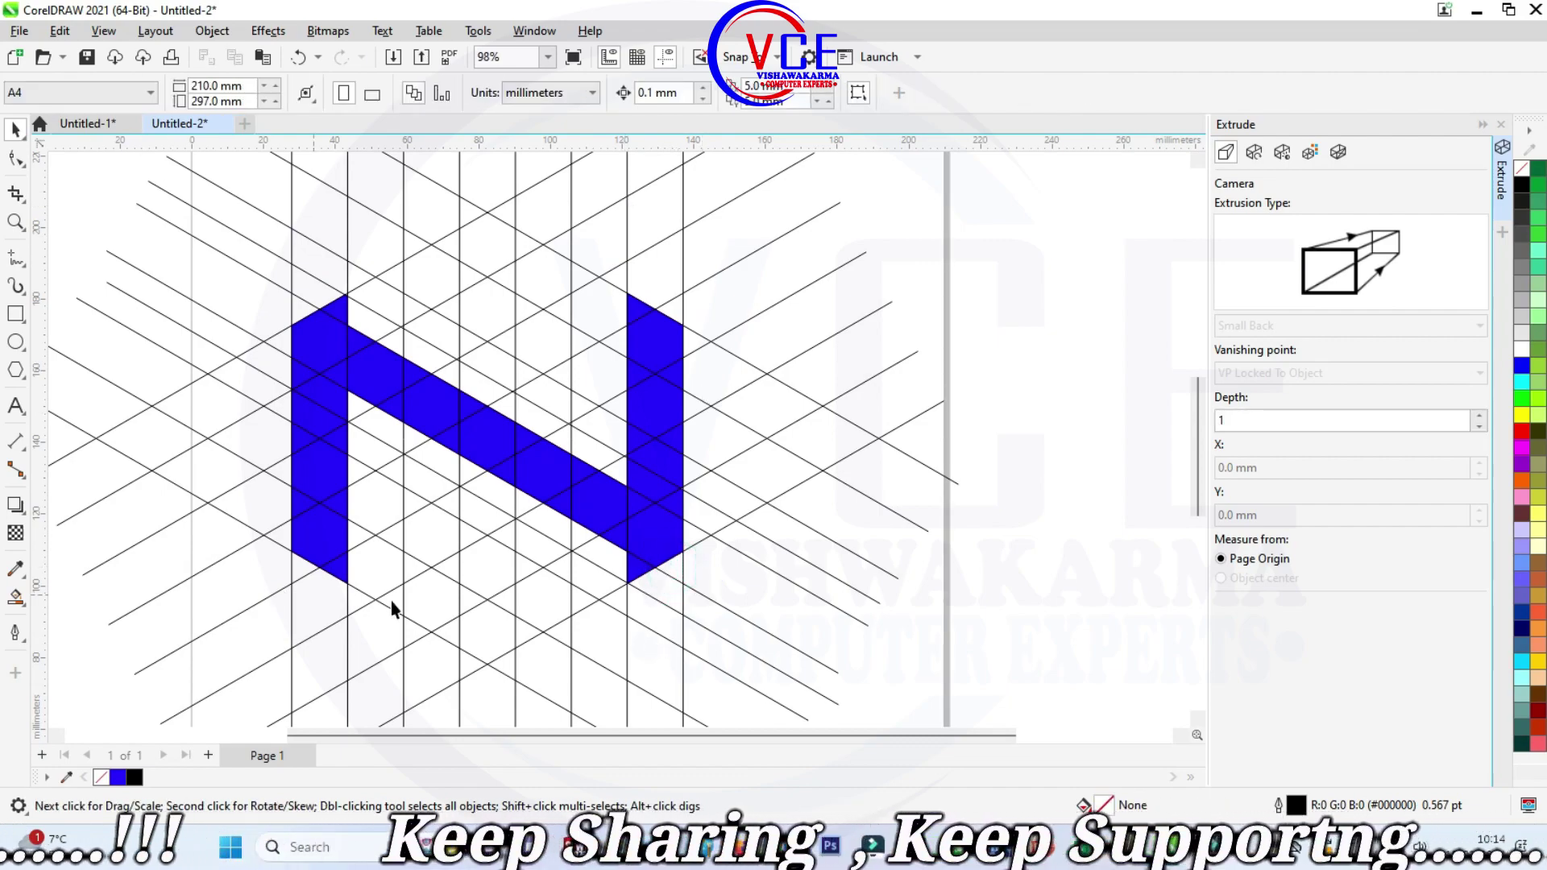
Smart Fill the cells above the N in blue to form a hexagonal top arch.
{"action": "left_click", "coordinate": [15, 600]}
{"action": "left_click", "coordinate": [121, 619]}
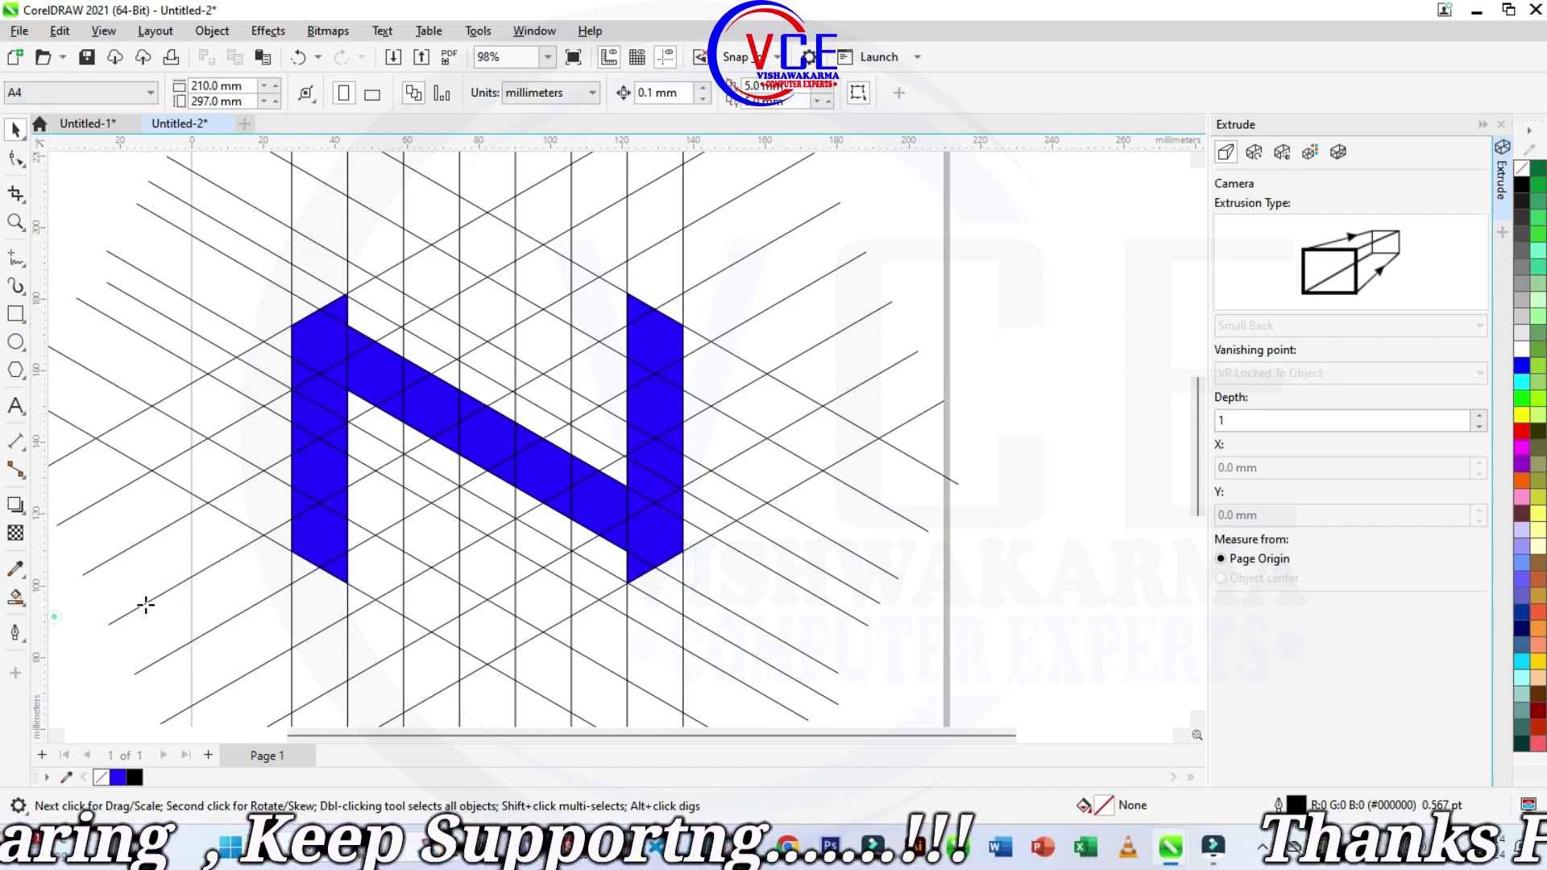
{"action": "left_click", "coordinate": [440, 343]}
{"action": "left_click", "coordinate": [439, 275]}
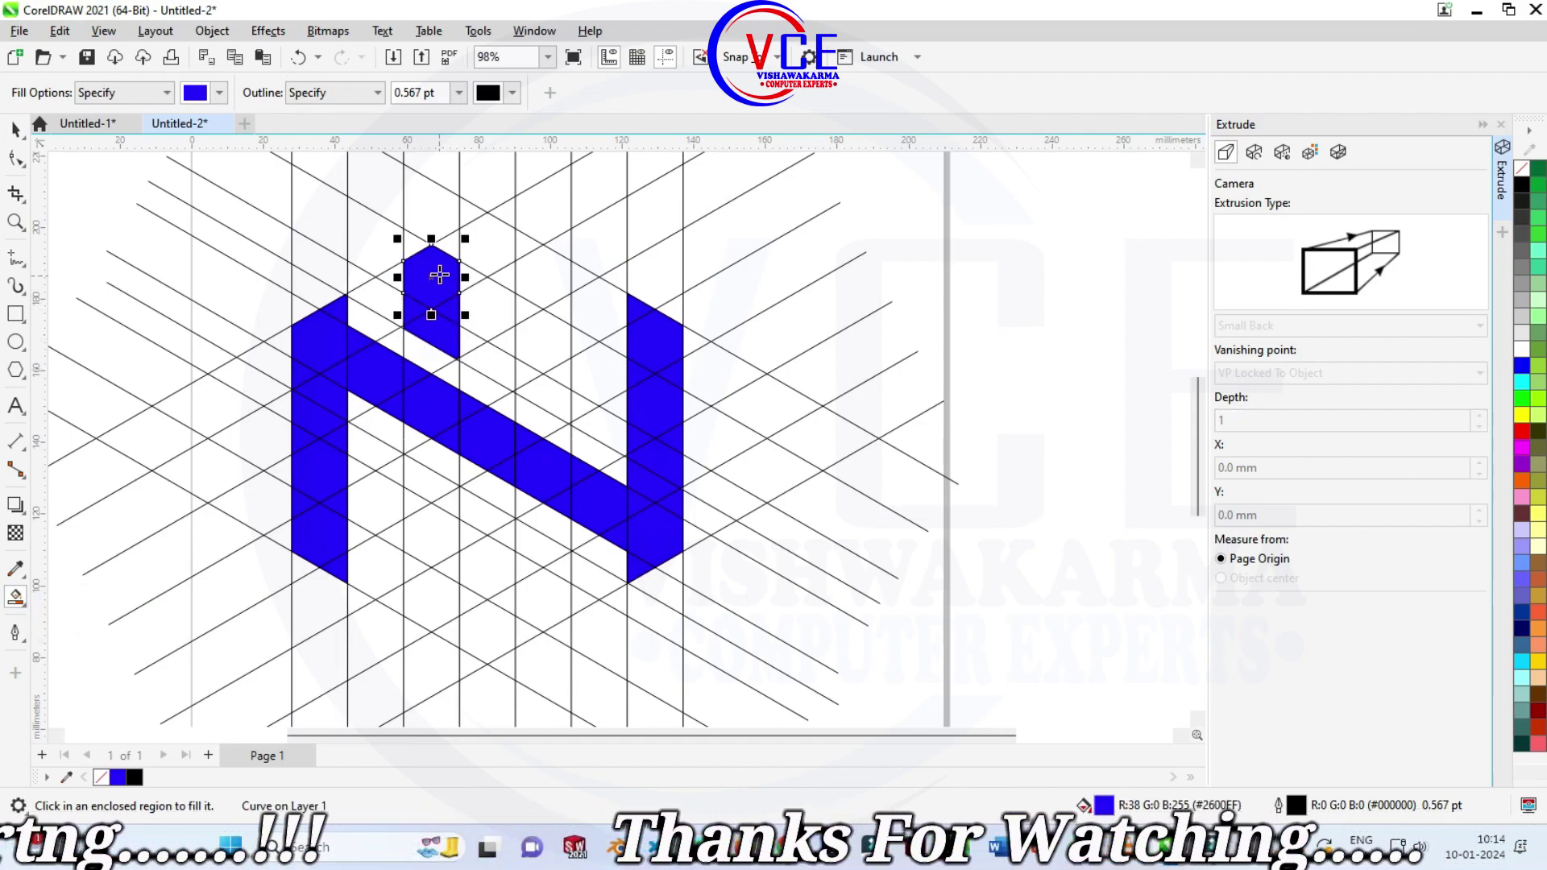
{"action": "left_click", "coordinate": [486, 244]}
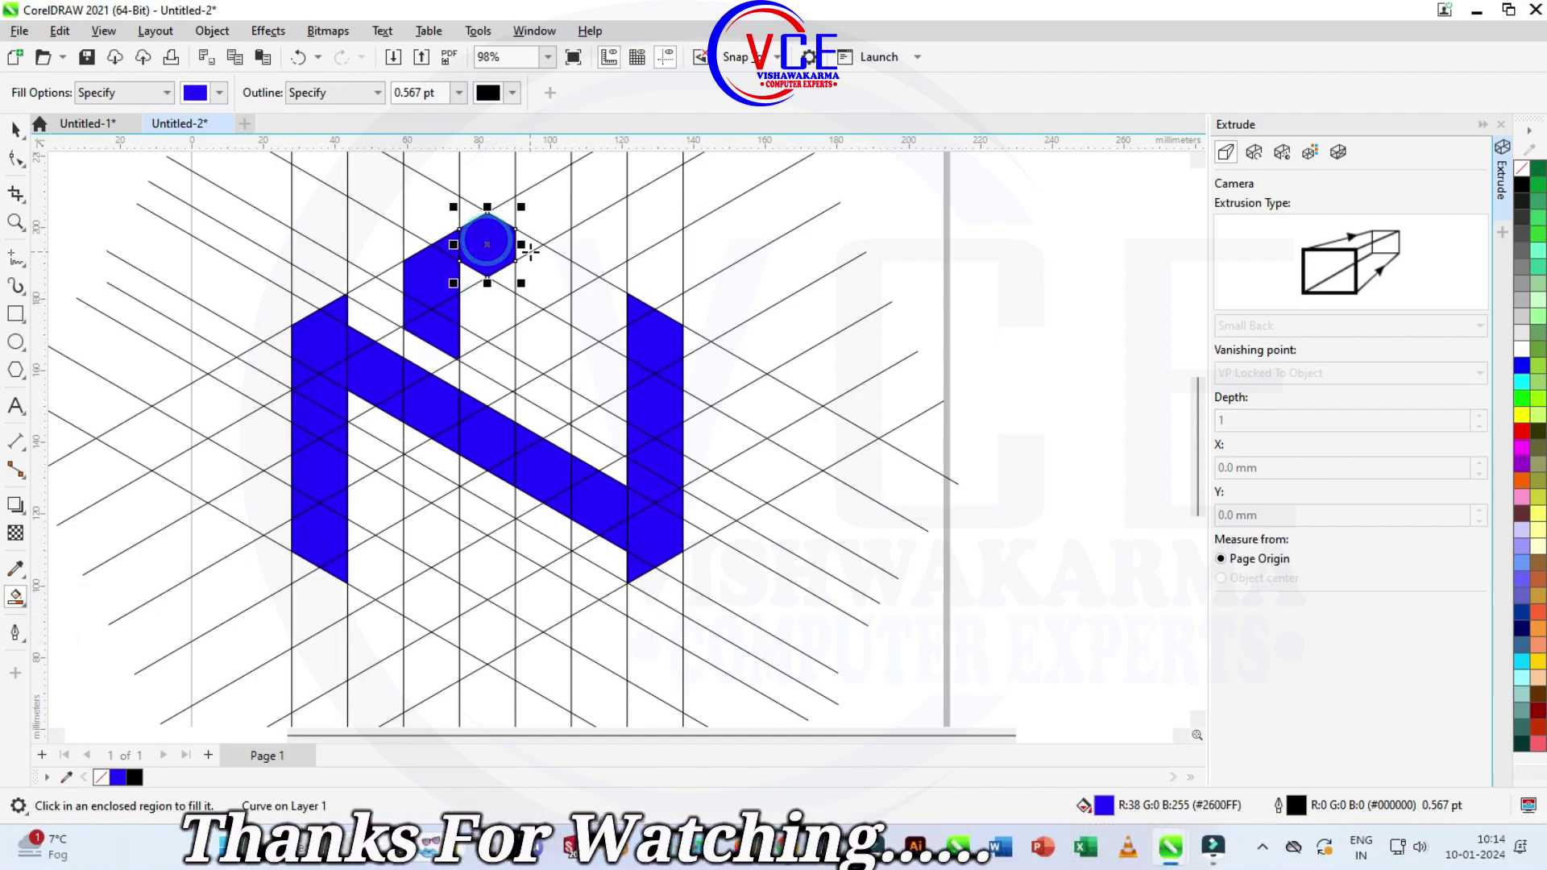
{"action": "left_click", "coordinate": [529, 250]}
{"action": "left_click", "coordinate": [548, 286]}
{"action": "left_click", "coordinate": [539, 318]}
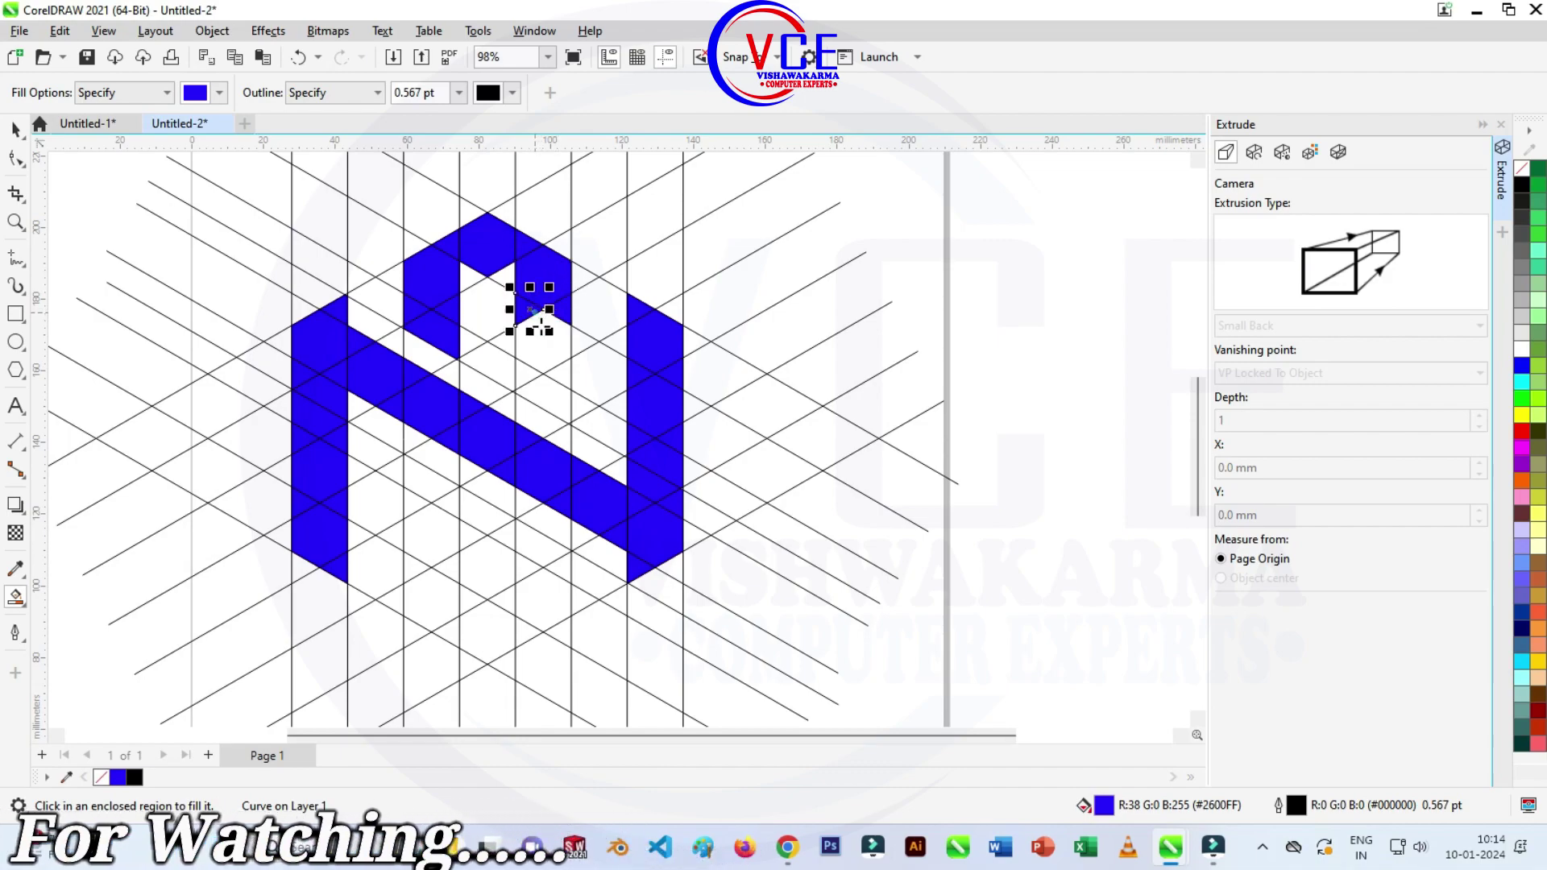
{"action": "left_click", "coordinate": [557, 367]}
{"action": "left_click", "coordinate": [542, 395]}
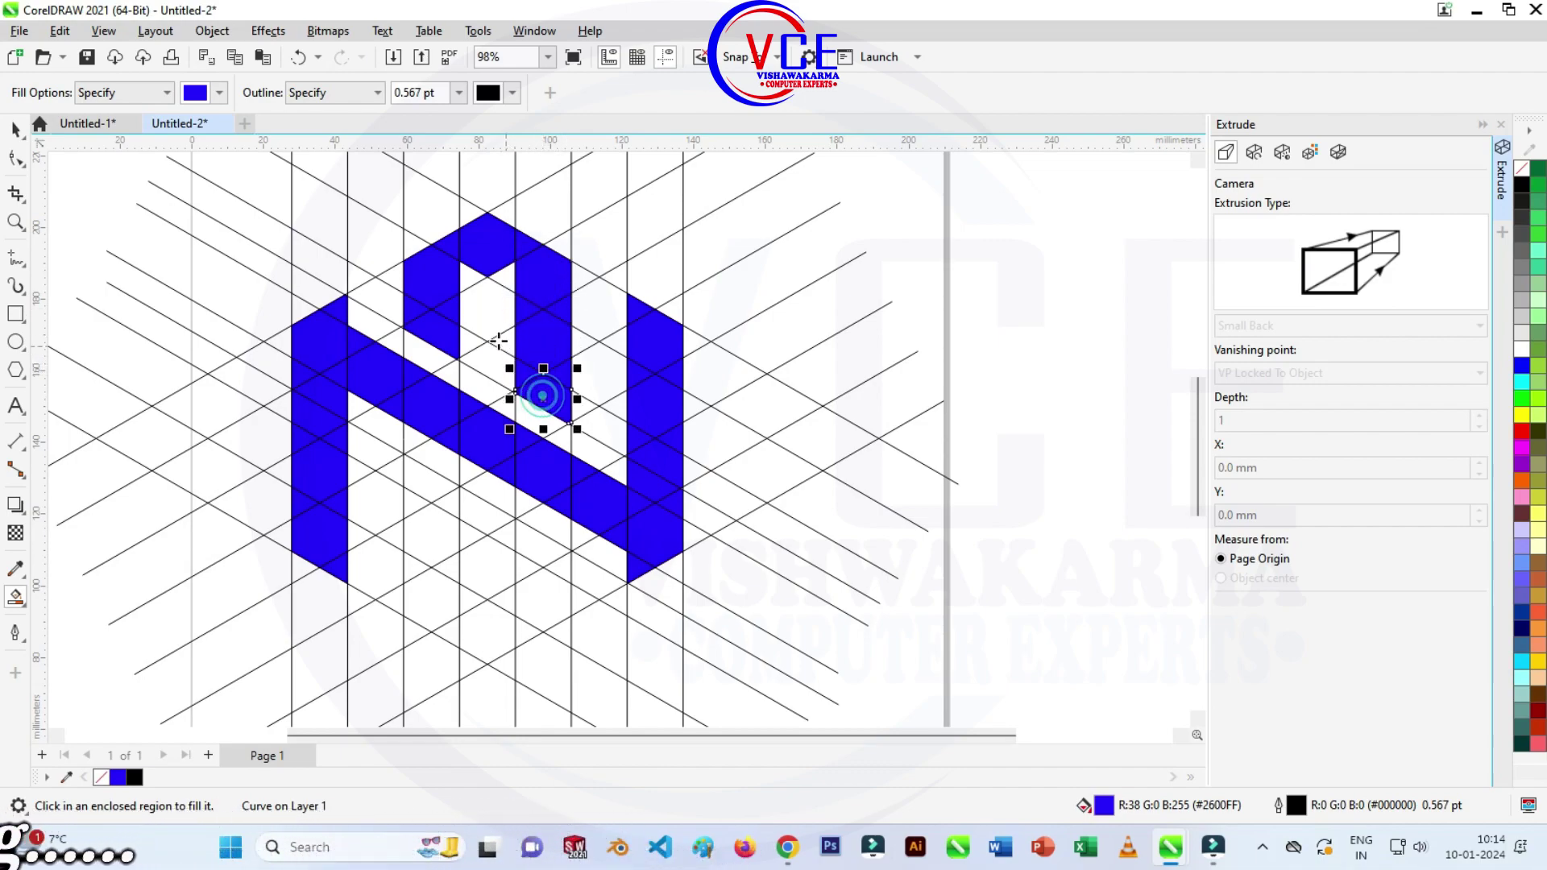
{"action": "left_click", "coordinate": [501, 274]}
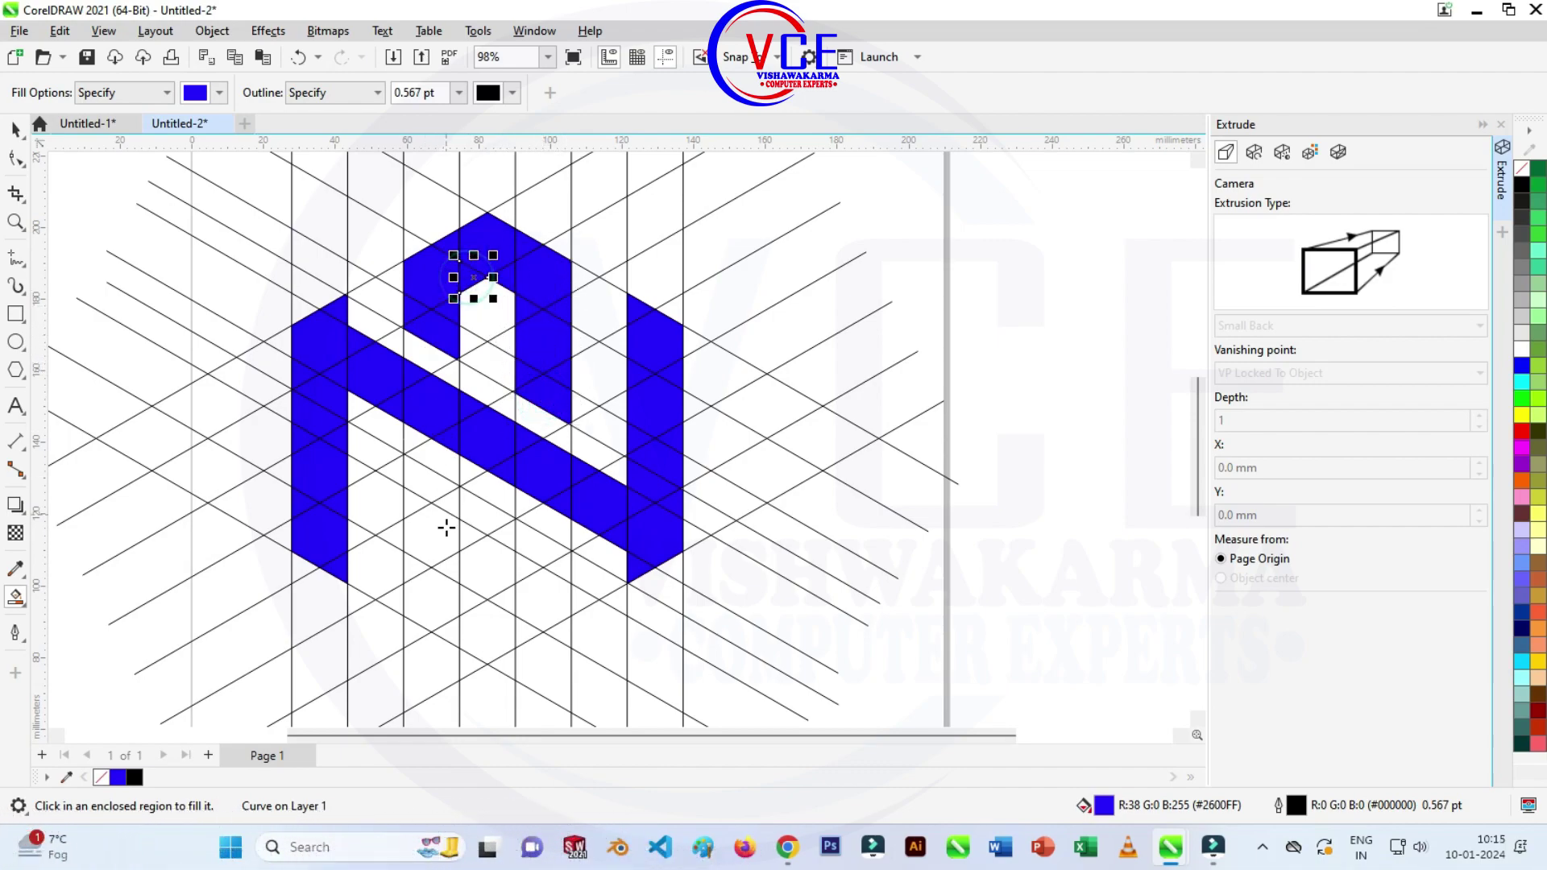
Fill the cells along the lower-left and bottom blue to form the hook.
{"action": "left_click", "coordinate": [422, 485]}
{"action": "left_click", "coordinate": [431, 533]}
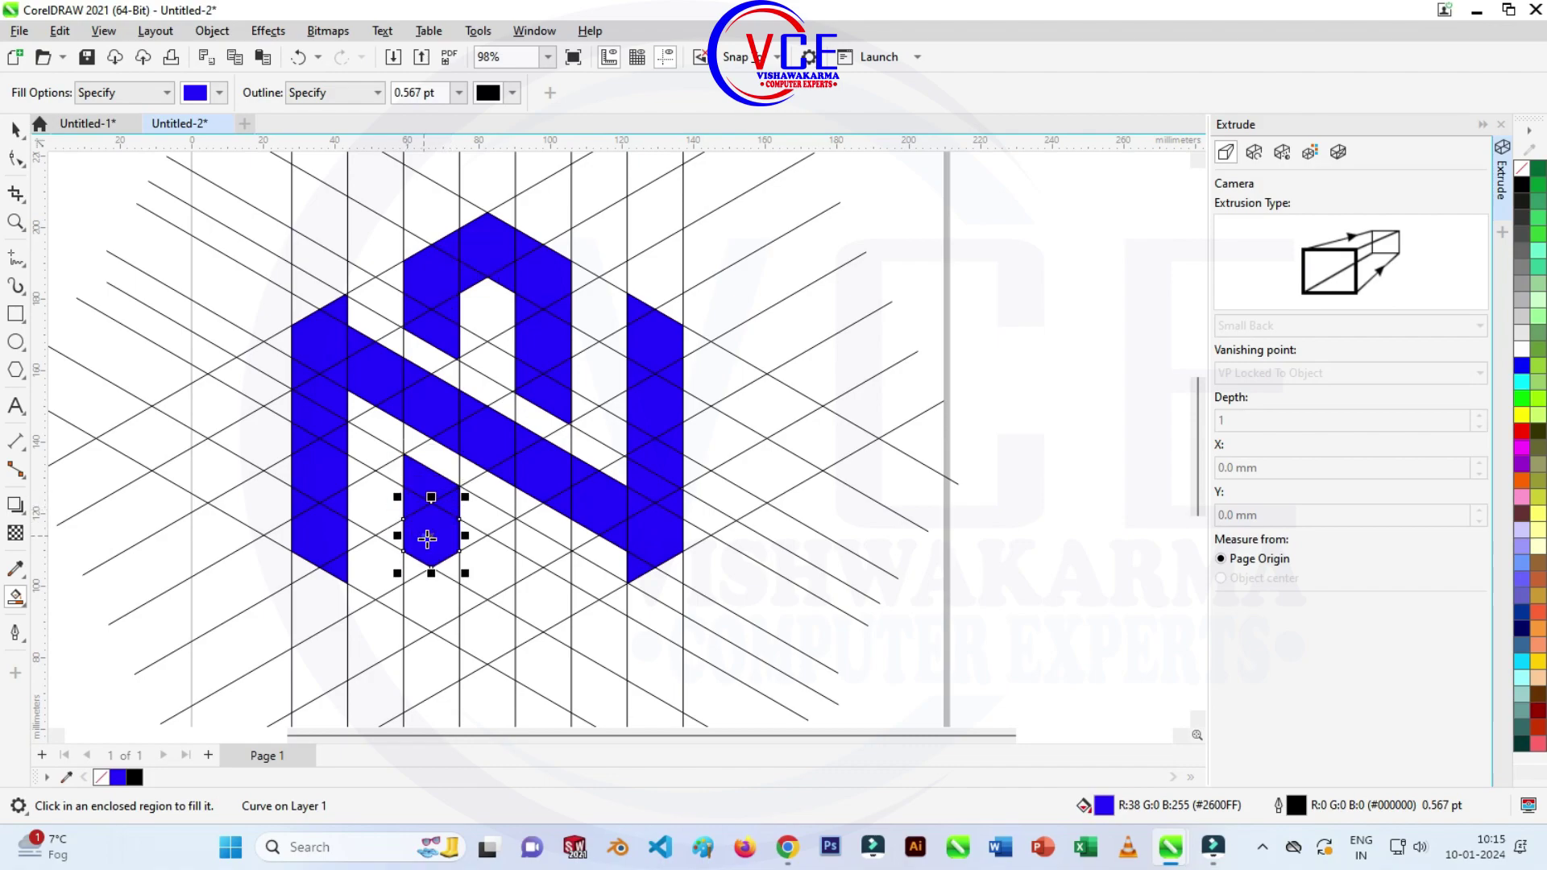
{"action": "left_click", "coordinate": [453, 567]}
{"action": "left_click", "coordinate": [434, 596]}
{"action": "left_click", "coordinate": [443, 622]}
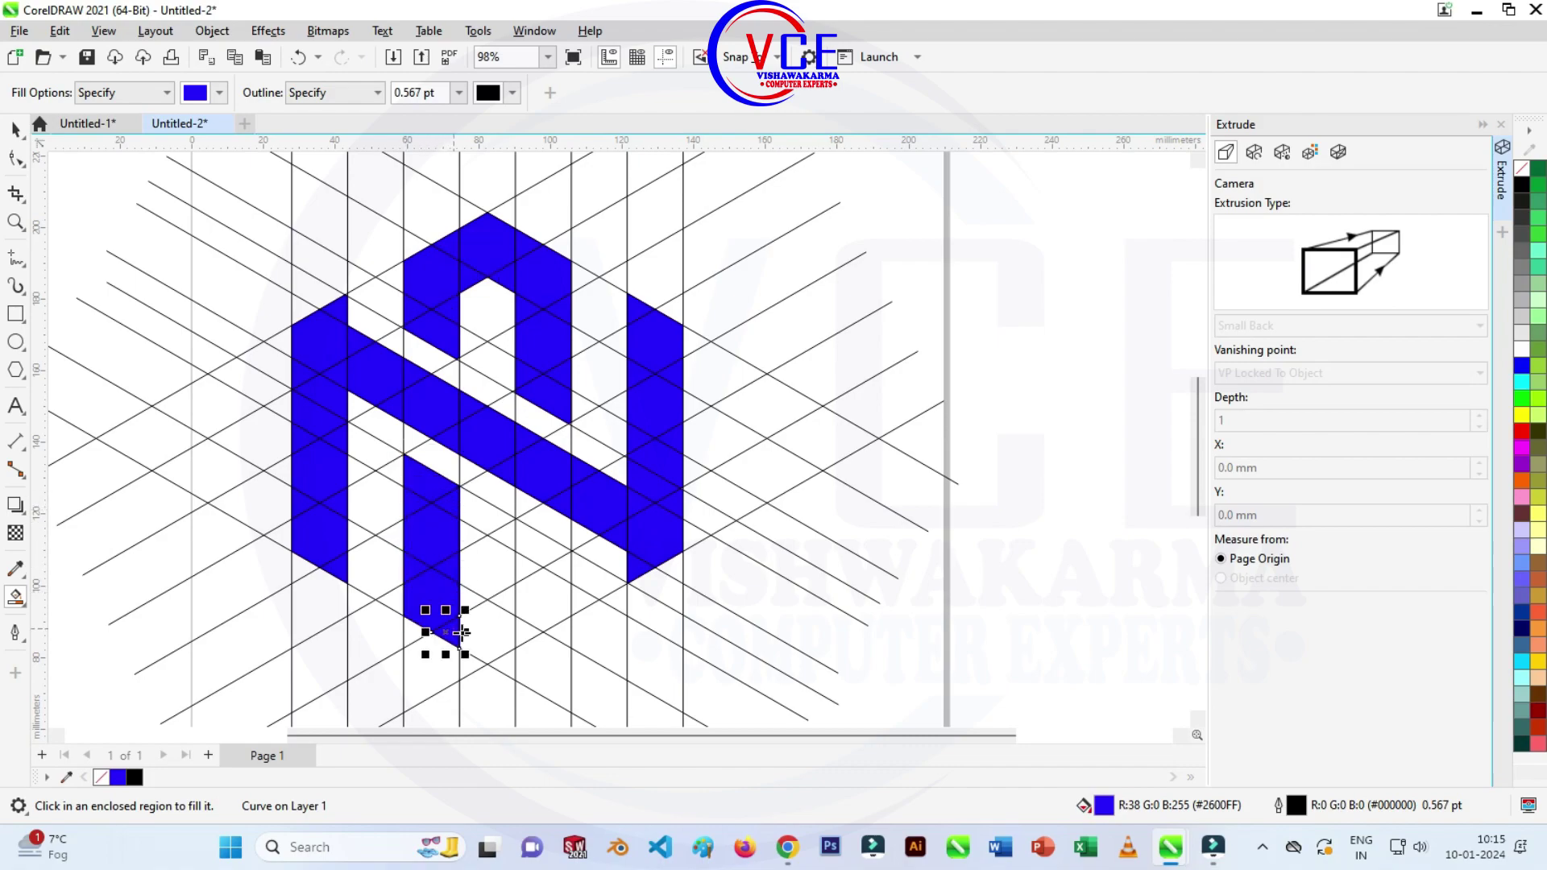
{"action": "left_click", "coordinate": [496, 626]}
{"action": "left_click", "coordinate": [528, 616]}
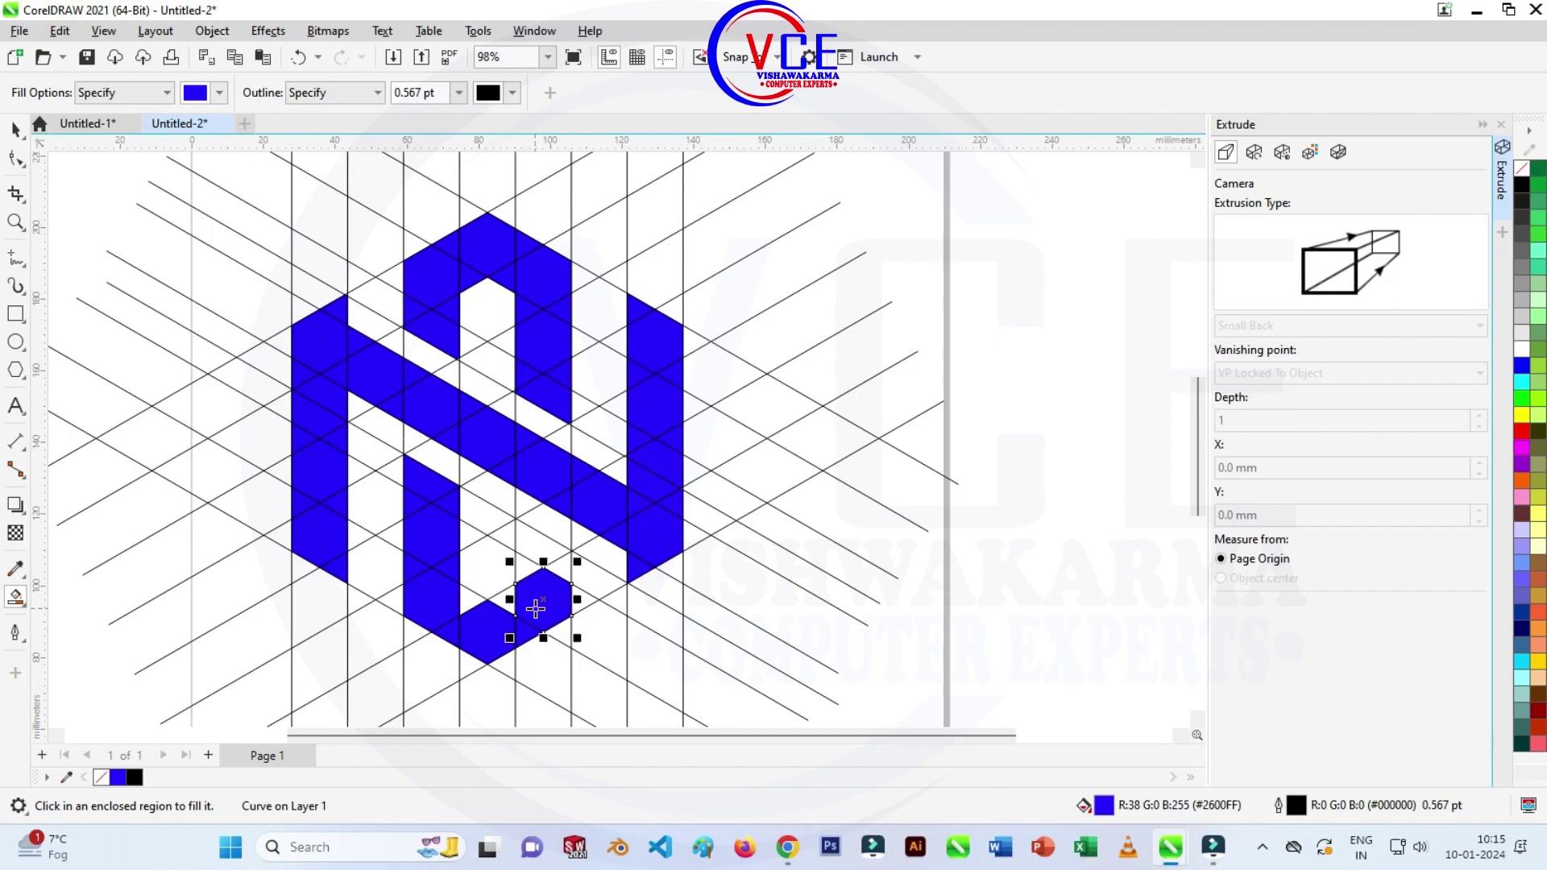
{"action": "left_click", "coordinate": [537, 568]}
{"action": "left_click", "coordinate": [538, 538]}
{"action": "left_click", "coordinate": [500, 601]}
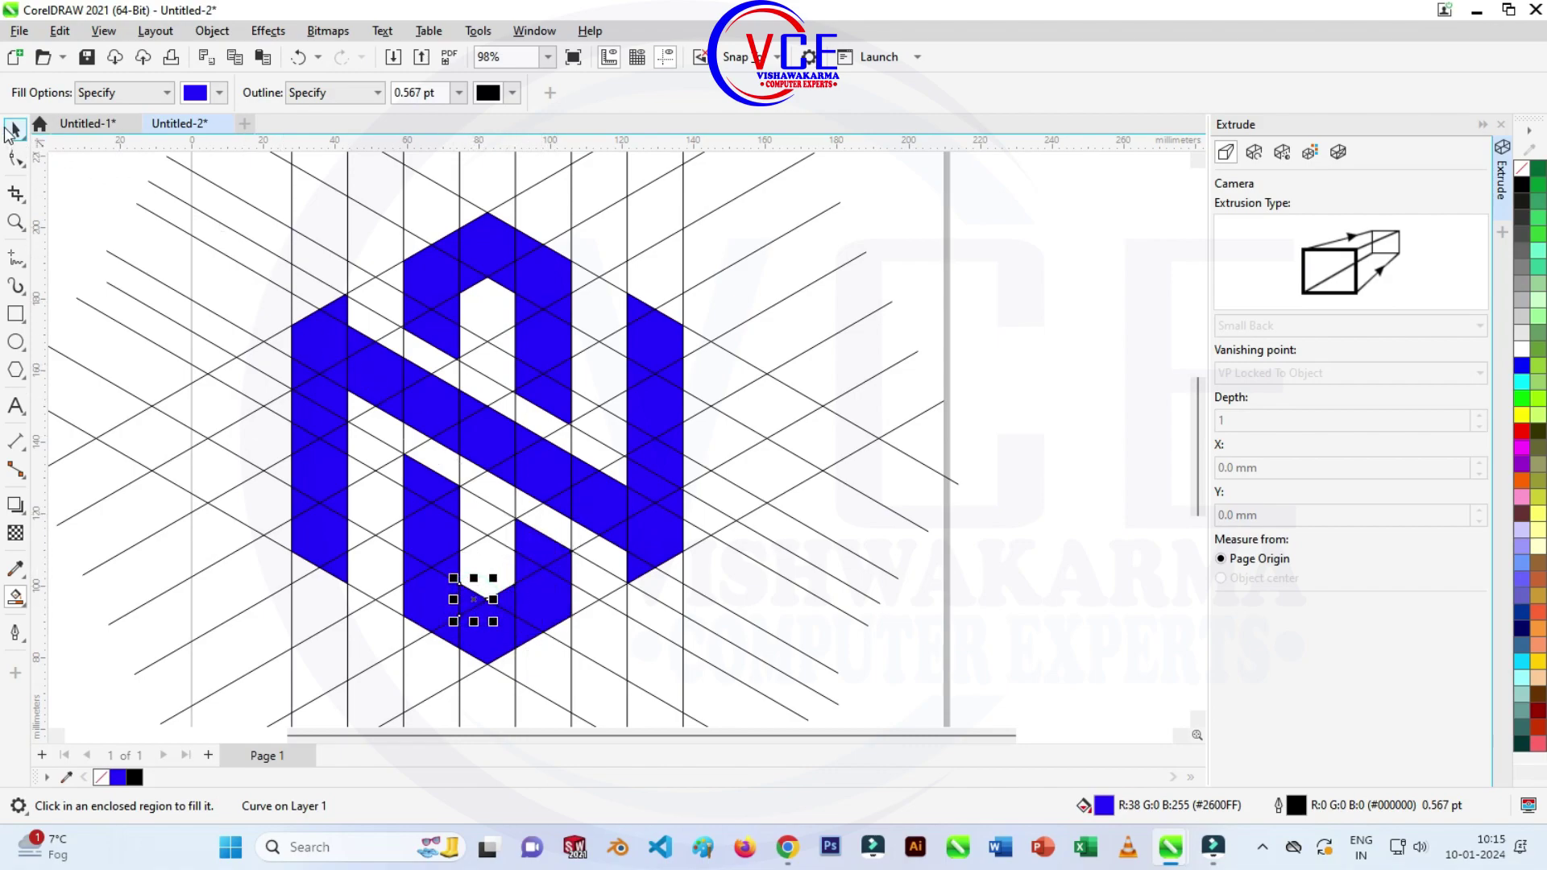
{"action": "key", "text": "space"}
{"action": "scroll", "coordinate": [269, 354], "scroll_direction": "down", "scroll_amount": 1}
Delete all the diagonal construction lines one by one.
{"action": "scroll", "coordinate": [337, 426], "scroll_direction": "down", "scroll_amount": 1}
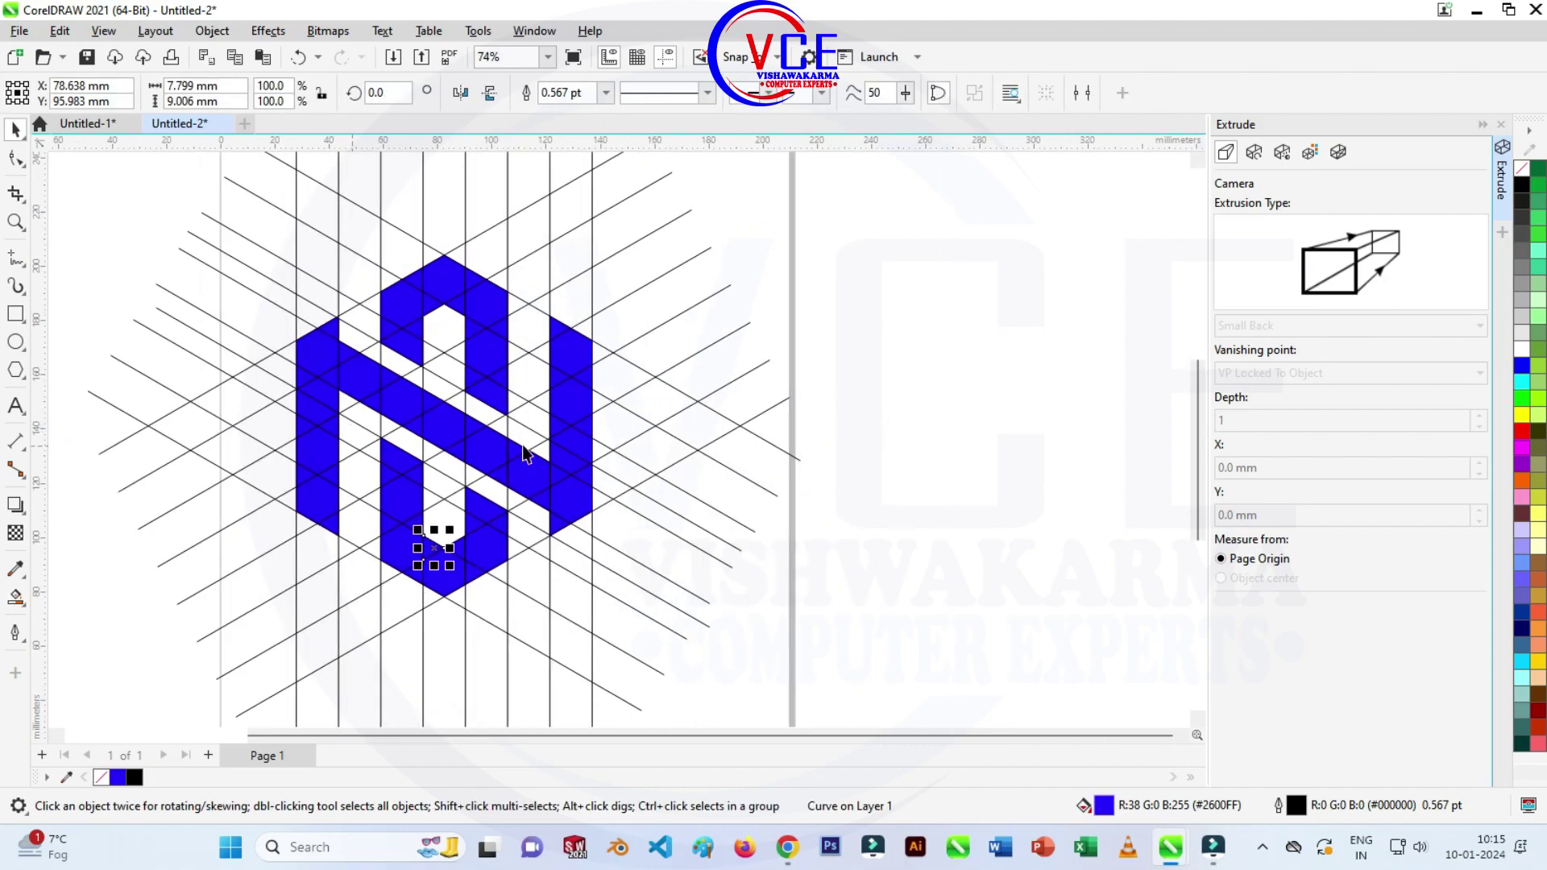
{"action": "left_click", "coordinate": [804, 409]}
{"action": "left_click", "coordinate": [757, 435]}
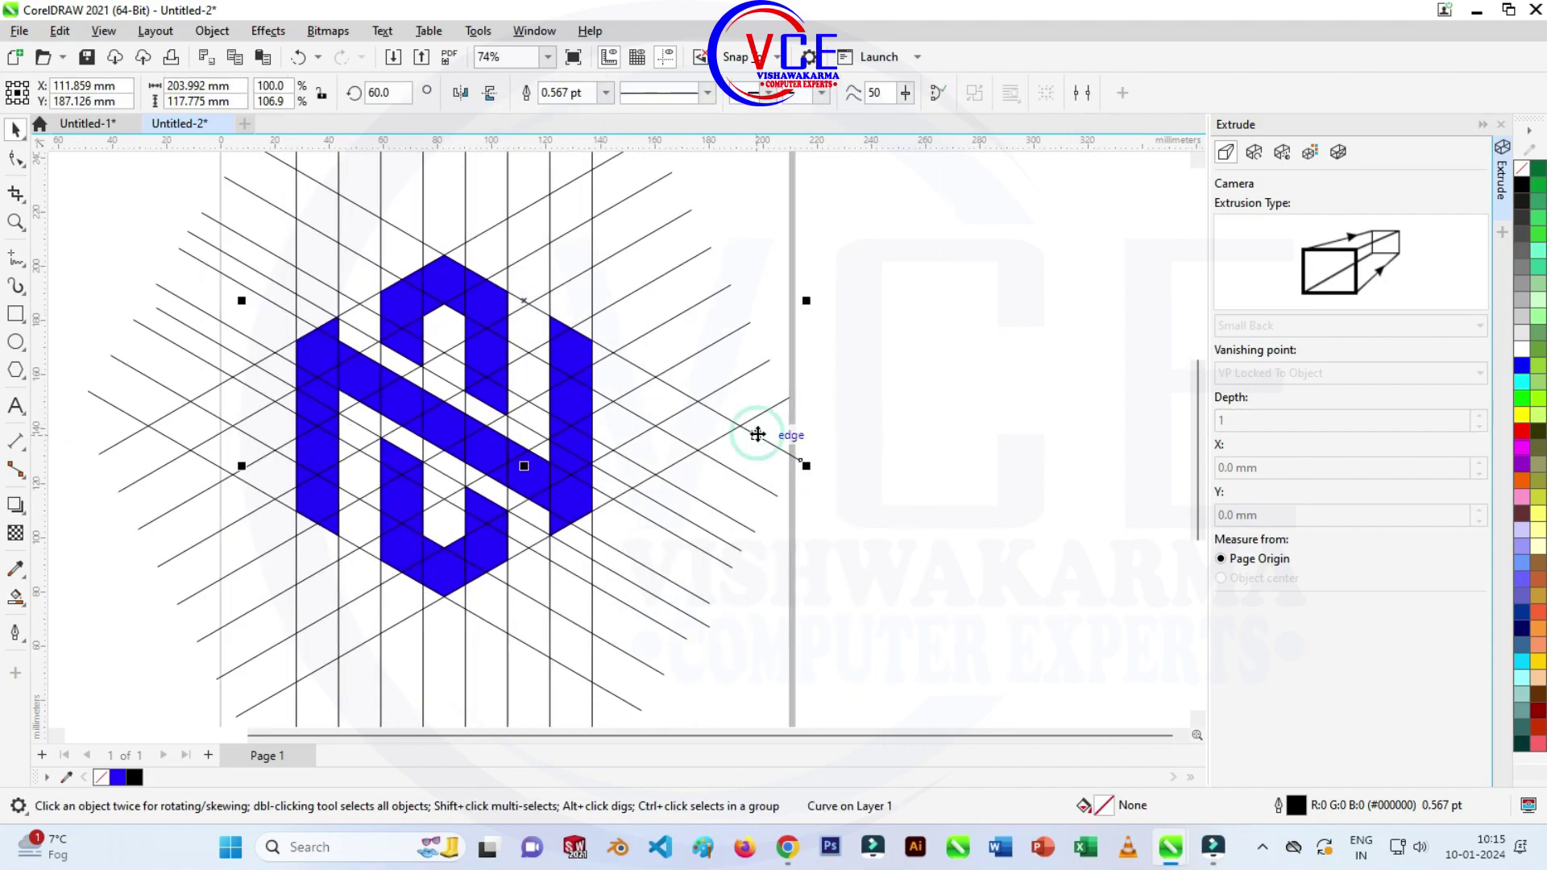
{"action": "left_click", "coordinate": [755, 417]}
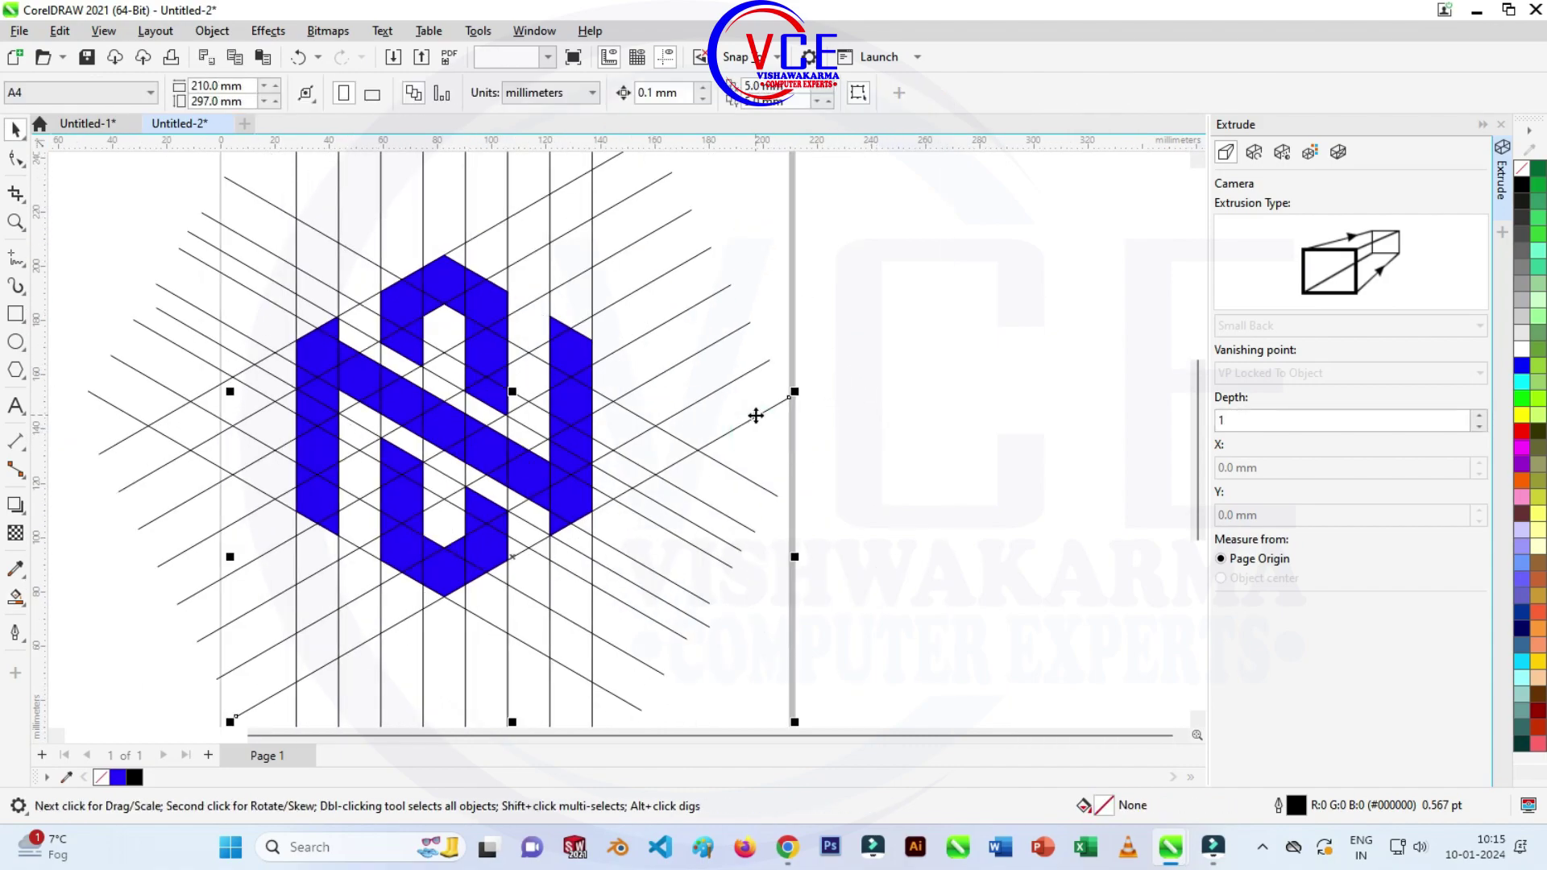
{"action": "left_click", "coordinate": [741, 377]}
{"action": "key", "text": "Delete"}
{"action": "left_click", "coordinate": [709, 297]}
{"action": "key", "text": "Delete"}
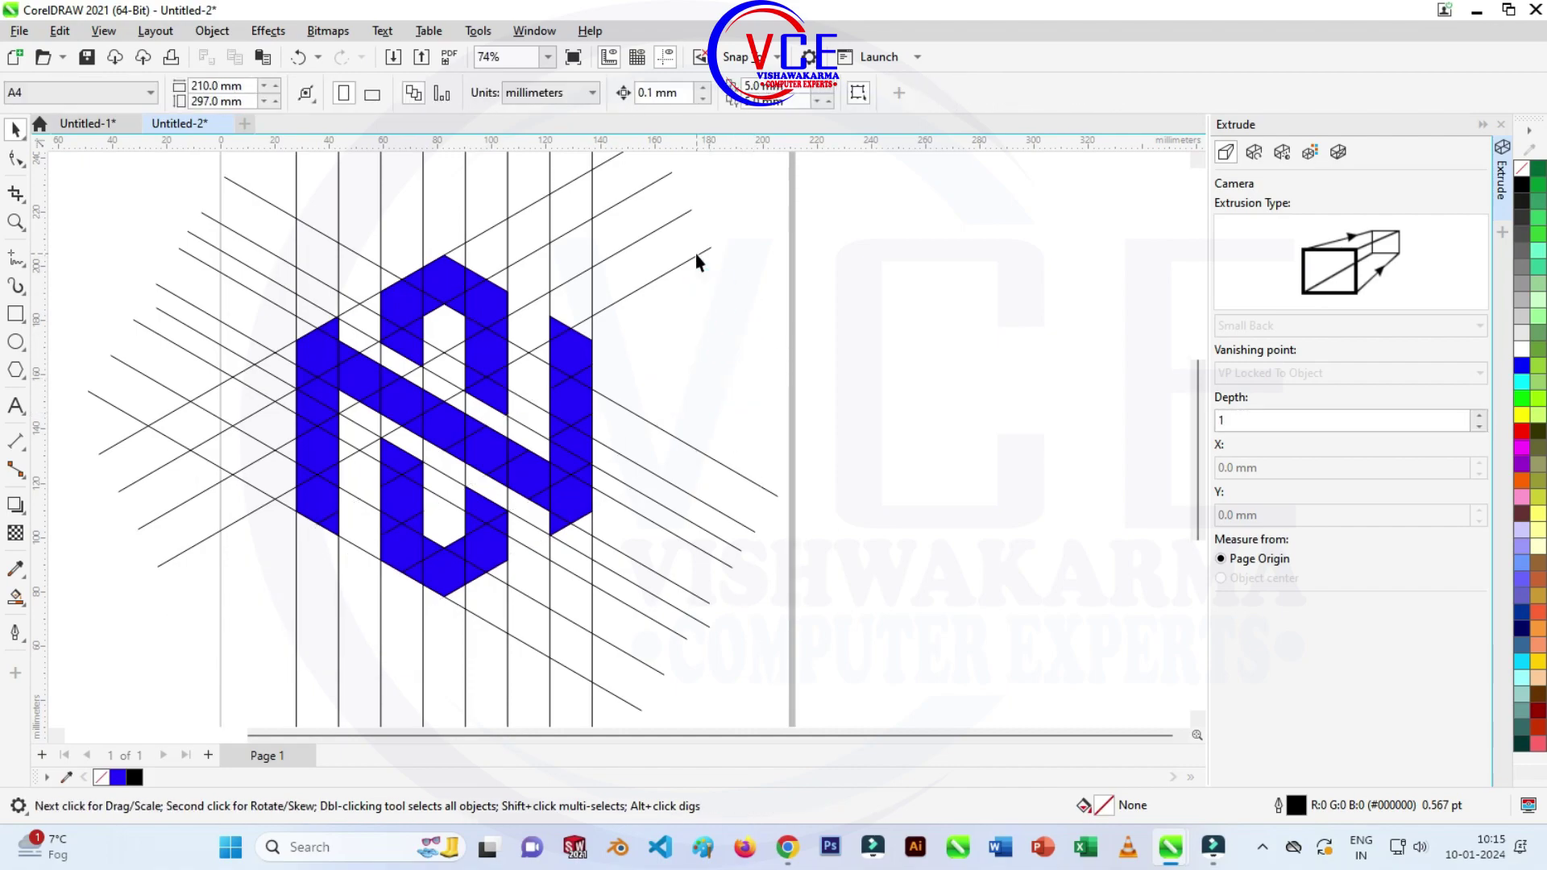
{"action": "left_click", "coordinate": [695, 254]}
{"action": "key", "text": "Delete"}
{"action": "left_click", "coordinate": [680, 218]}
{"action": "key", "text": "Delete"}
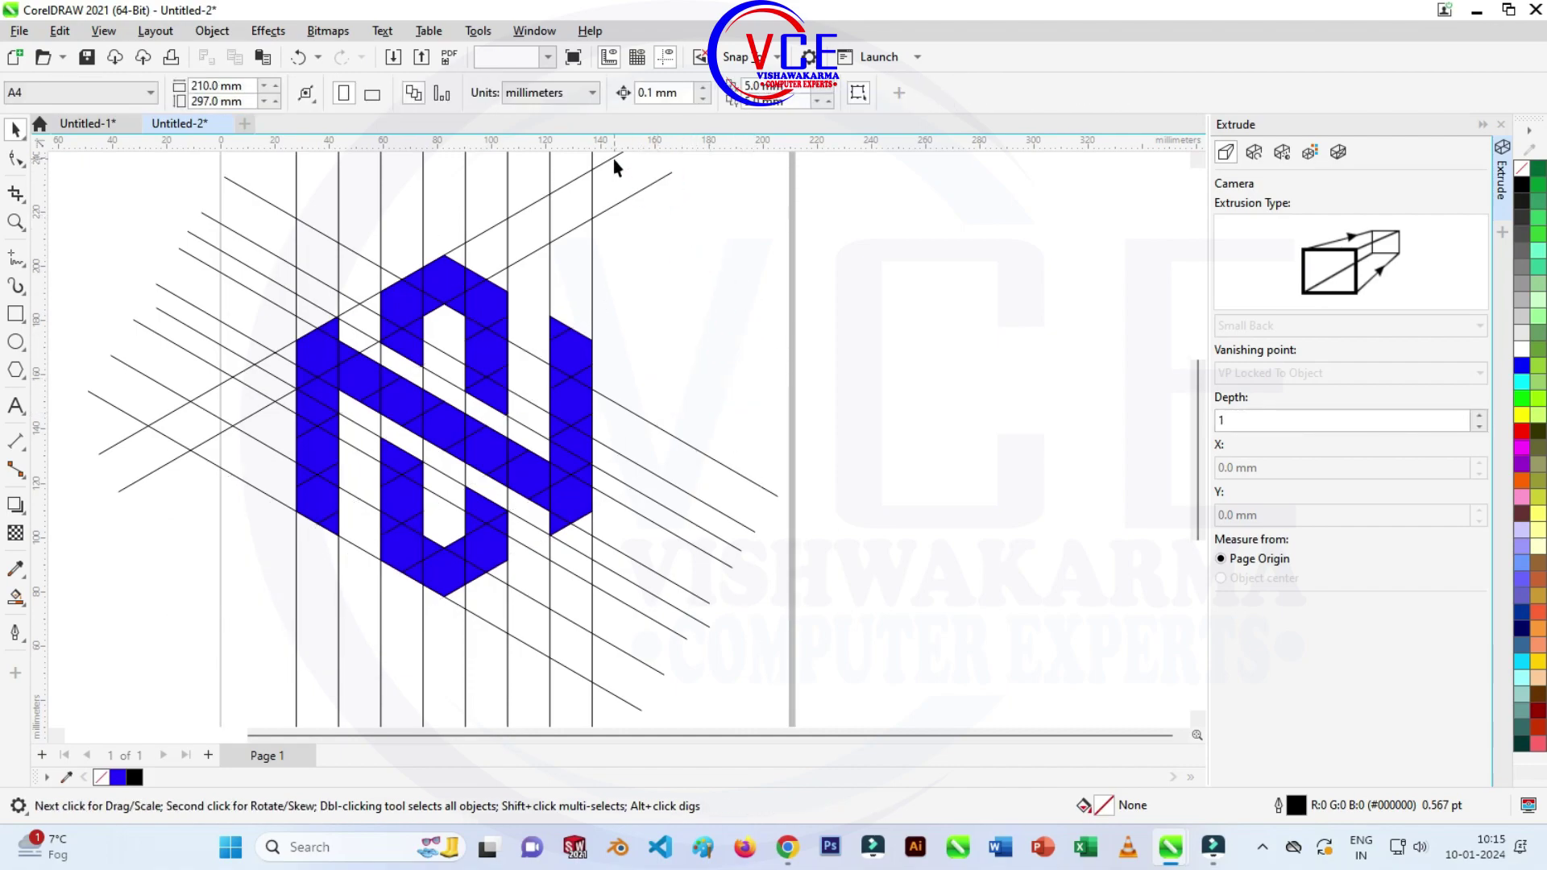
{"action": "left_click", "coordinate": [613, 158]}
{"action": "key", "text": "Delete"}
{"action": "left_click", "coordinate": [754, 482]}
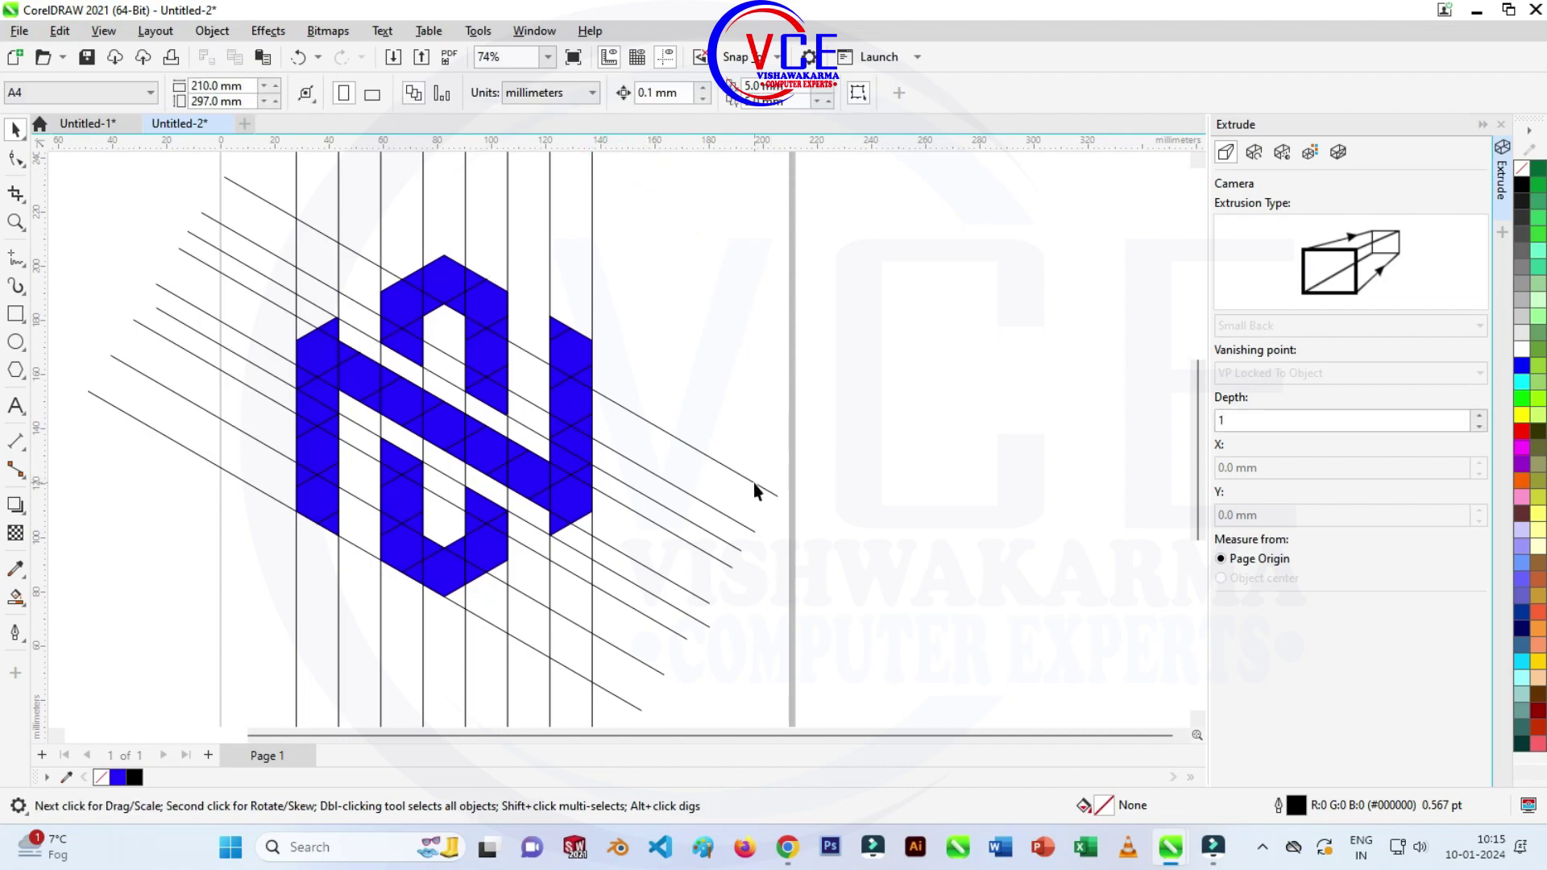
{"action": "key", "text": "Delete"}
{"action": "left_click", "coordinate": [718, 510]}
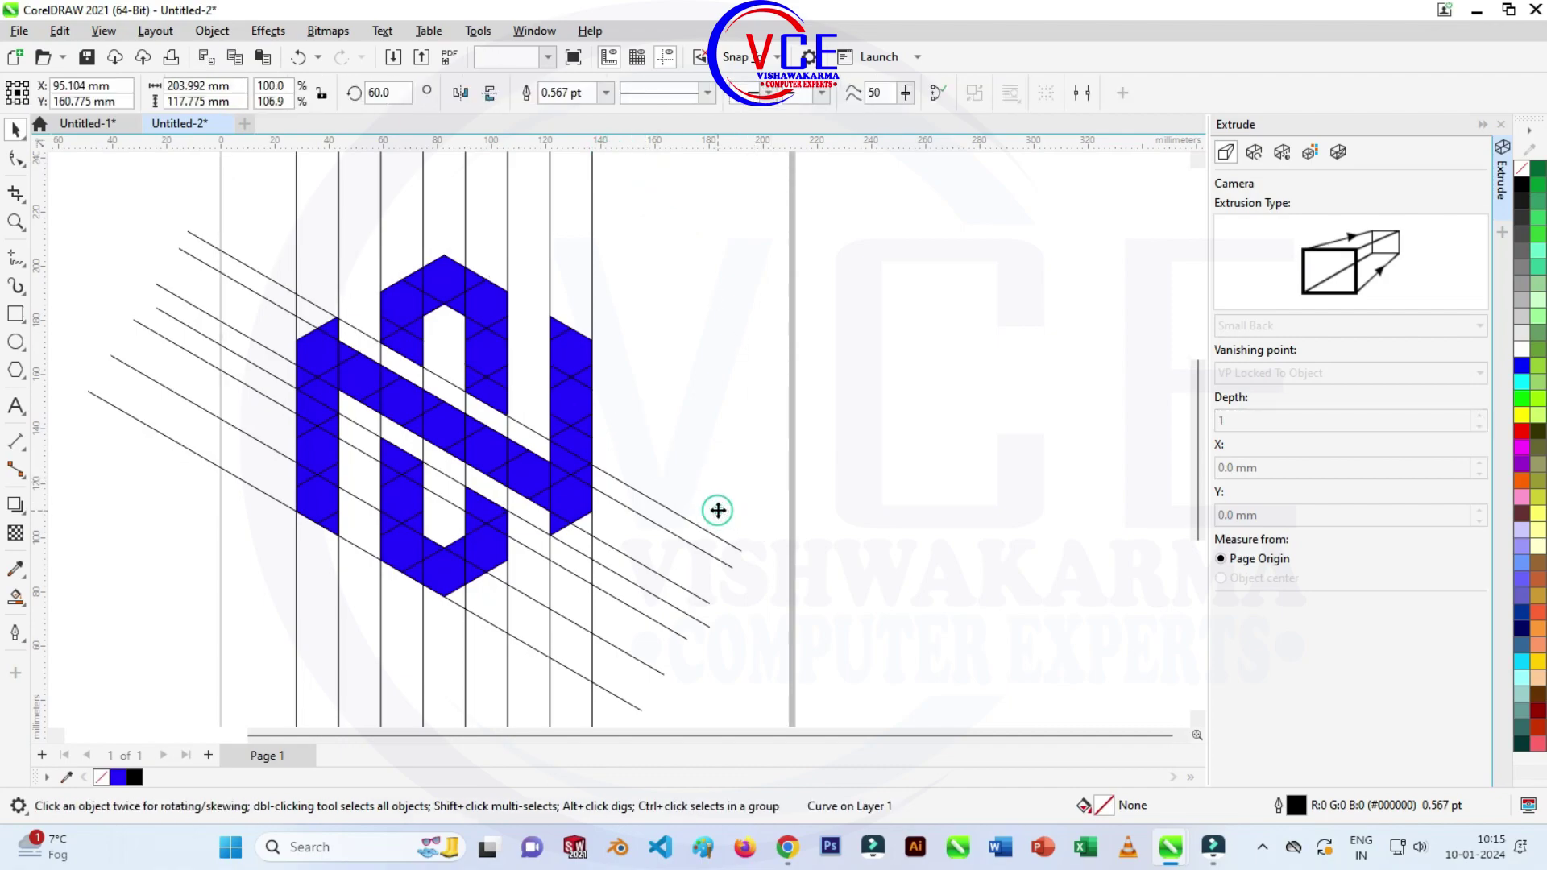
{"action": "key", "text": "Delete"}
{"action": "left_click", "coordinate": [712, 536]}
{"action": "key", "text": "Delete"}
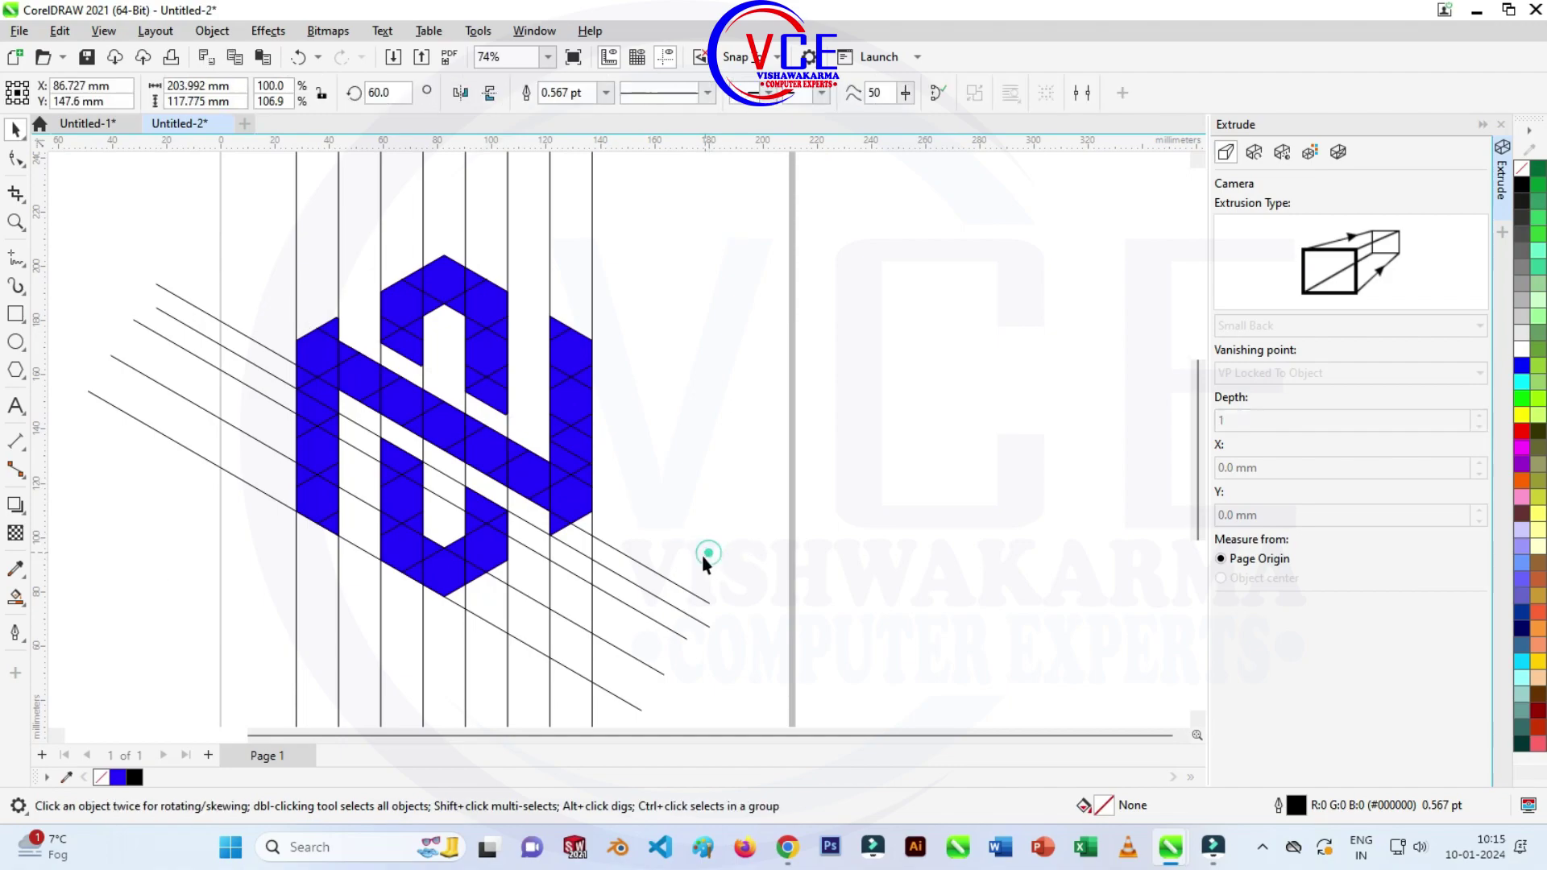
{"action": "key", "text": "Delete"}
{"action": "left_click", "coordinate": [667, 593]}
{"action": "key", "text": "Delete"}
{"action": "left_click", "coordinate": [662, 606]}
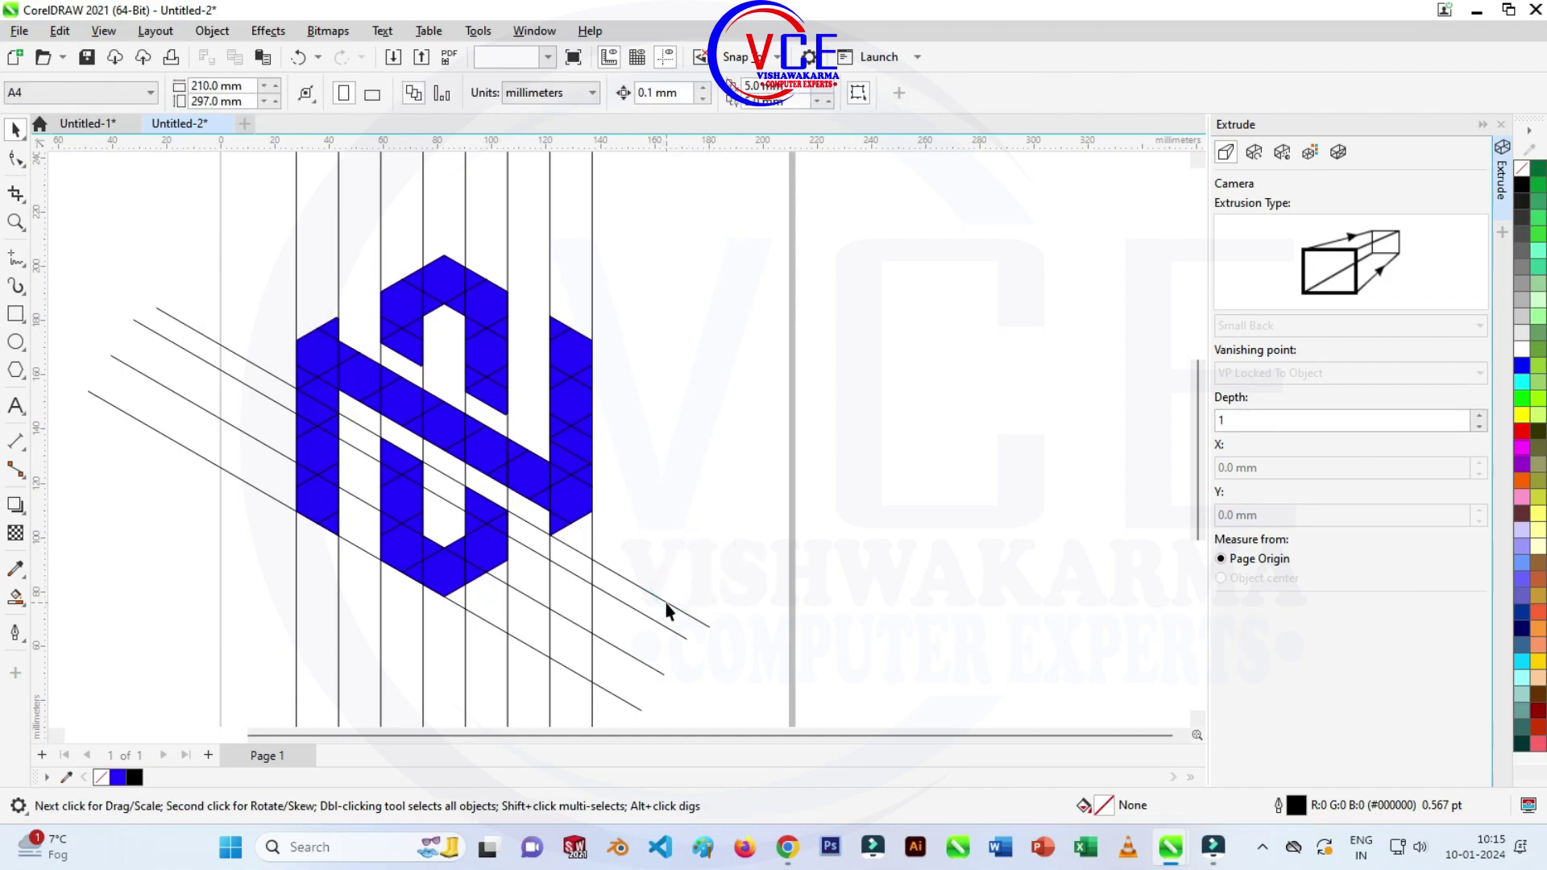
{"action": "key", "text": "Delete"}
{"action": "left_click", "coordinate": [651, 625]}
{"action": "key", "text": "Delete"}
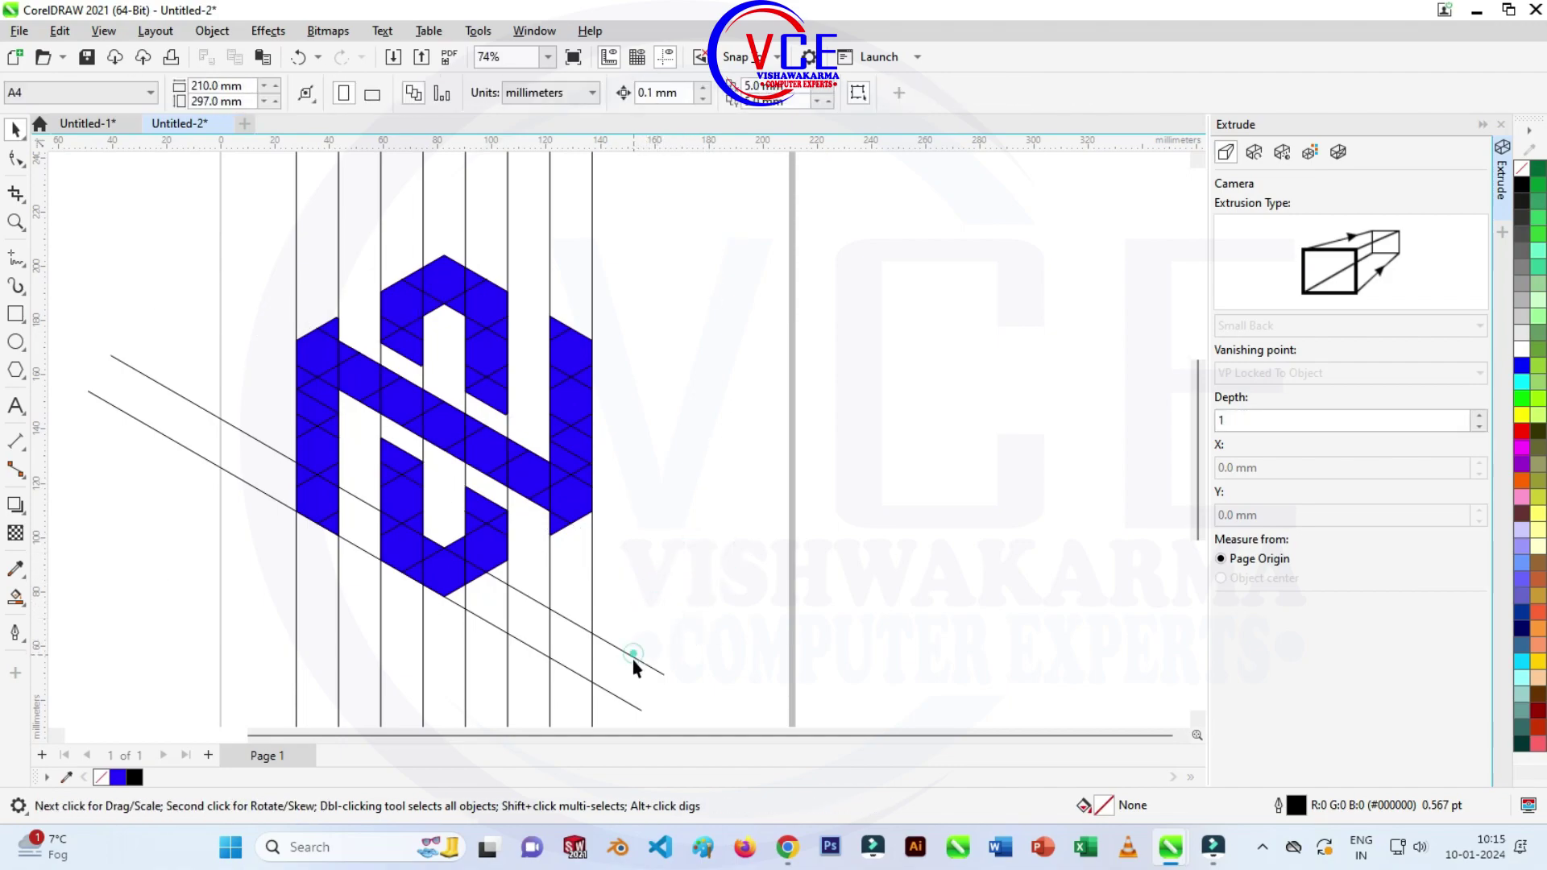
{"action": "left_click", "coordinate": [635, 658]}
{"action": "key", "text": "Delete"}
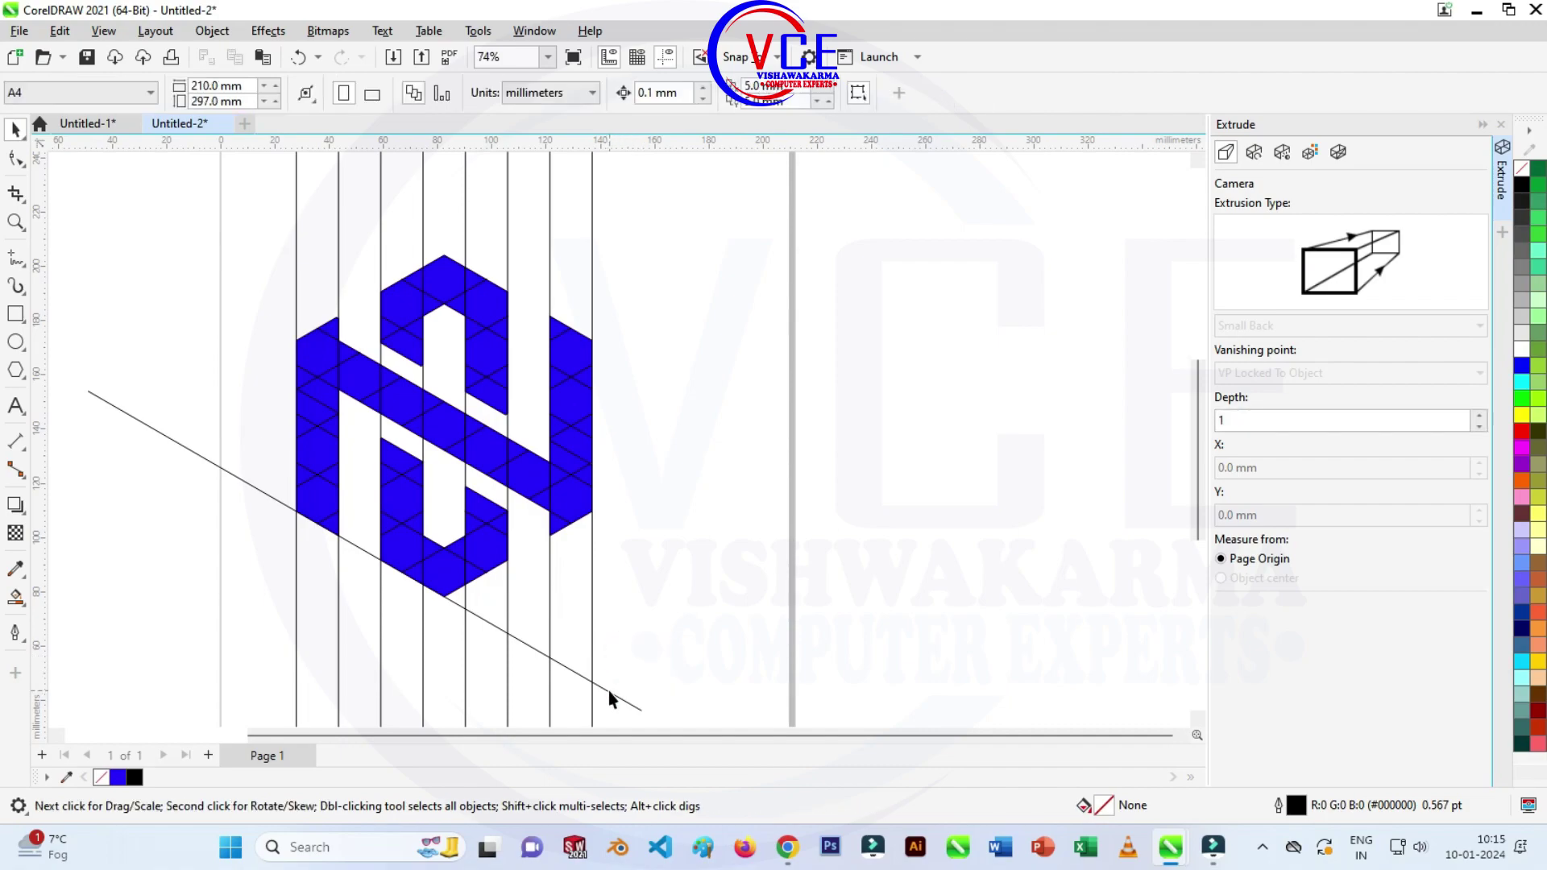
{"action": "left_click", "coordinate": [608, 691]}
{"action": "key", "text": "Delete"}
Delete the eight vertical construction lines, leaving only the blue logo.
{"action": "left_click", "coordinate": [590, 680]}
{"action": "key", "text": "Delete"}
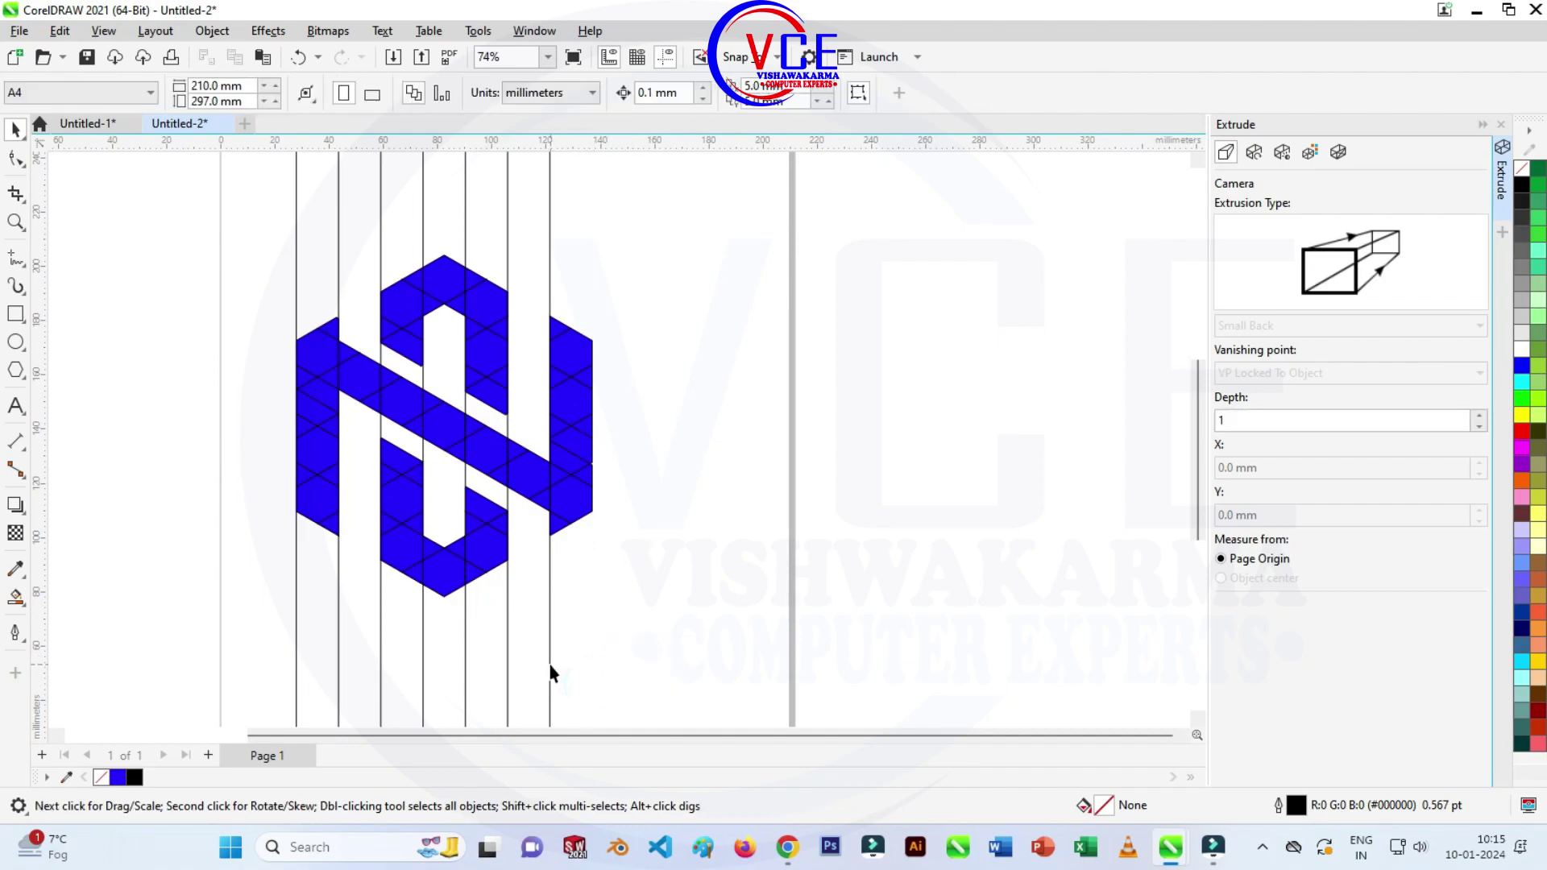
{"action": "left_click", "coordinate": [549, 665]}
{"action": "key", "text": "Delete"}
{"action": "left_click", "coordinate": [507, 663]}
{"action": "key", "text": "Delete"}
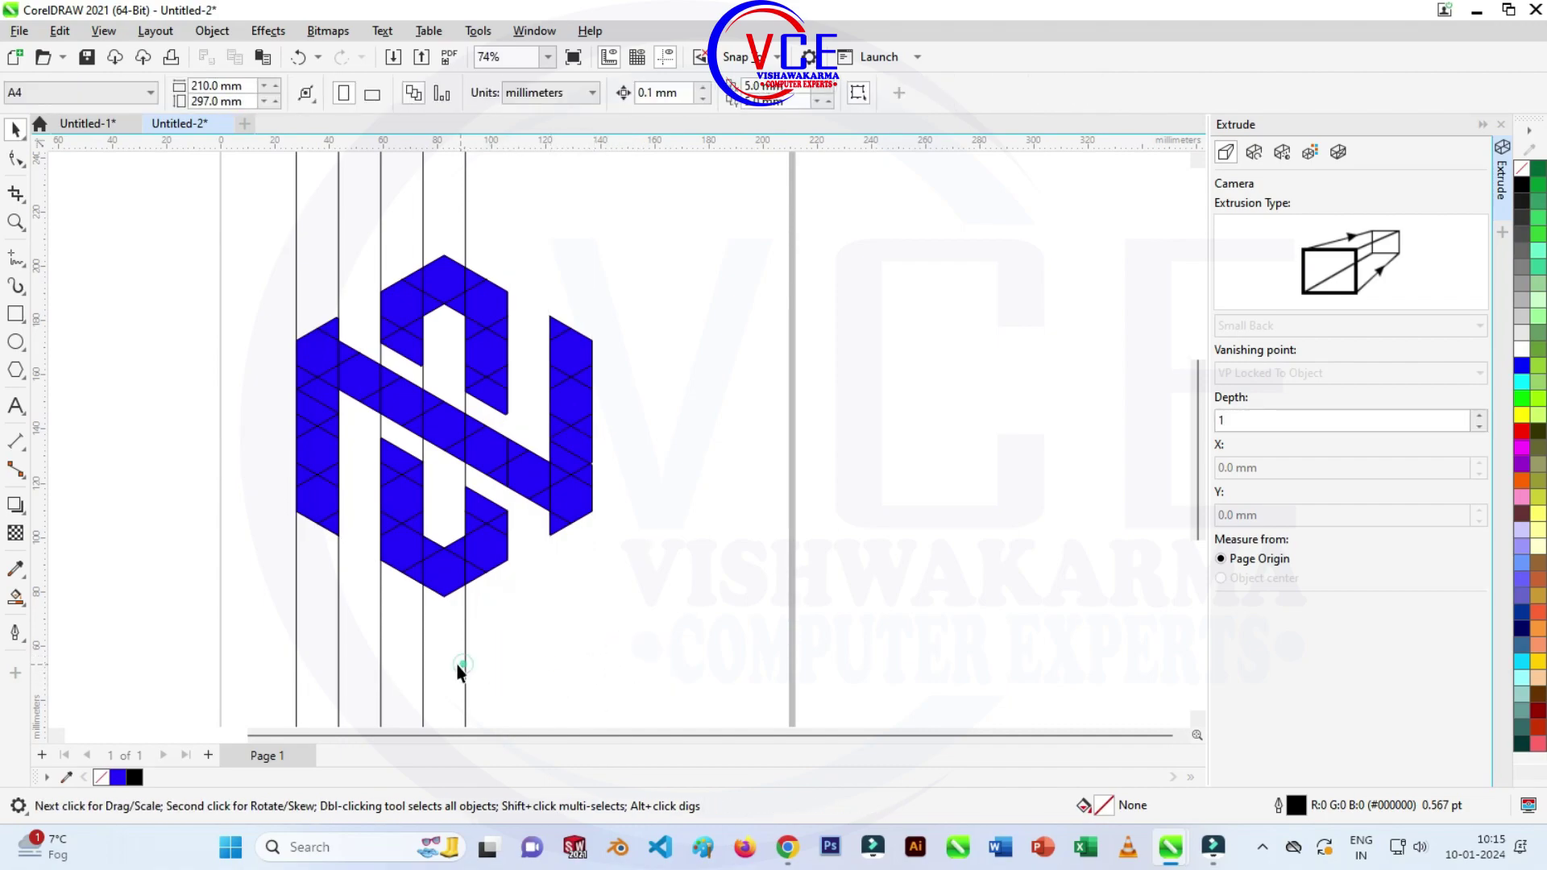
{"action": "left_click", "coordinate": [464, 664]}
{"action": "key", "text": "Delete"}
{"action": "left_click", "coordinate": [423, 669]}
{"action": "key", "text": "Delete"}
{"action": "left_click", "coordinate": [381, 659]}
{"action": "key", "text": "Delete"}
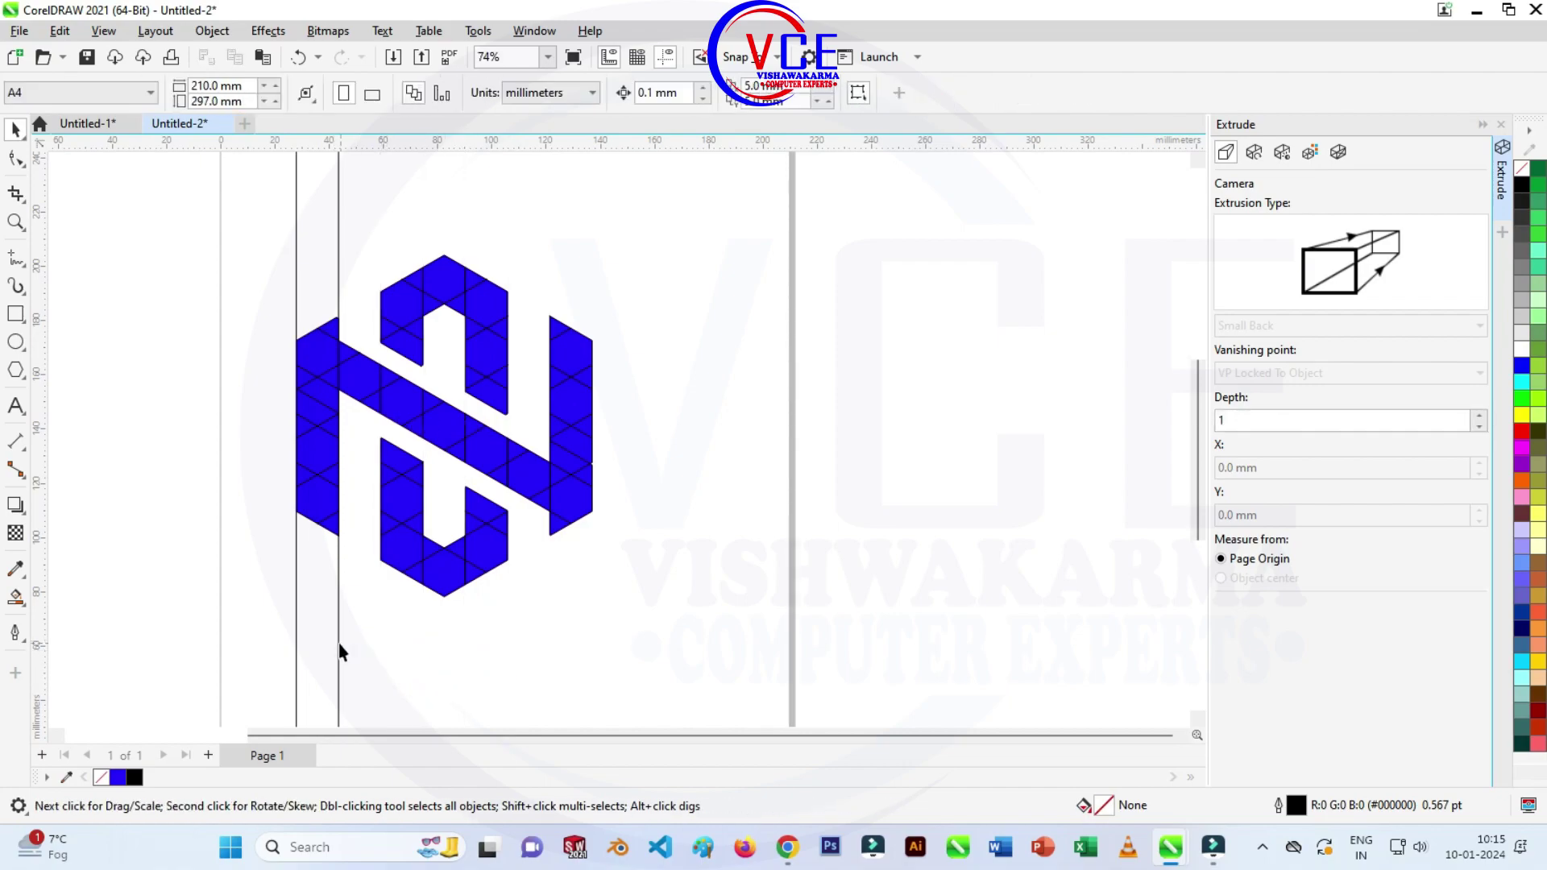
{"action": "left_click", "coordinate": [339, 647]}
{"action": "key", "text": "Delete"}
{"action": "key", "text": "Delete"}
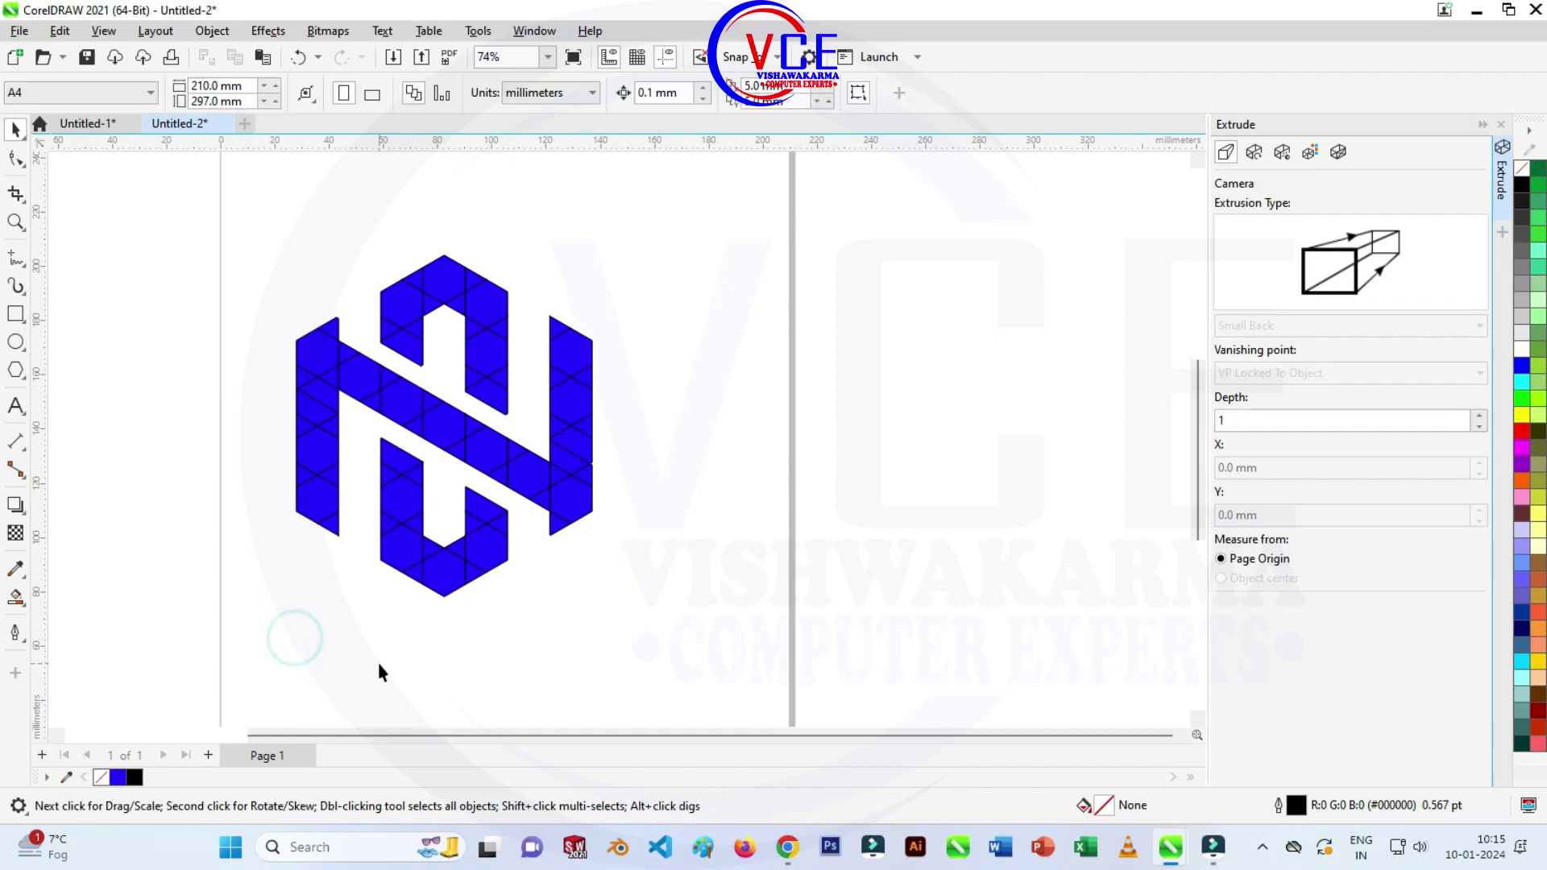
{"action": "left_click", "coordinate": [379, 662]}
Weld the triangles of the logo's top piece into one shape.
{"action": "left_click_drag", "start_coordinate": [481, 367], "coordinate": [527, 343]}
{"action": "scroll", "coordinate": [451, 308], "scroll_direction": "up", "scroll_amount": 1}
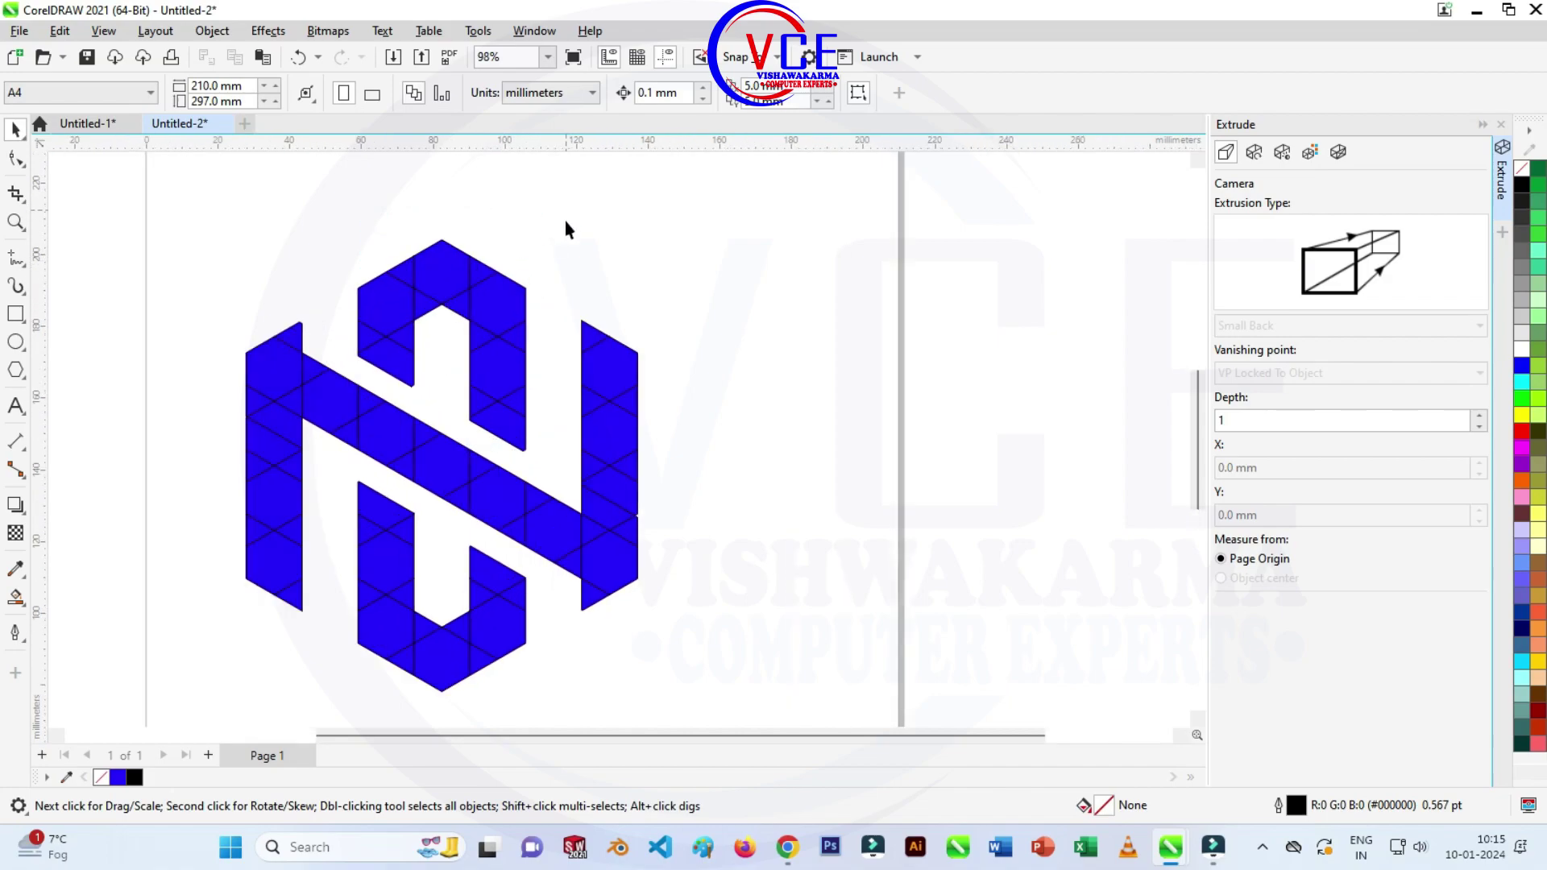
{"action": "left_click_drag", "start_coordinate": [566, 211], "coordinate": [359, 382]}
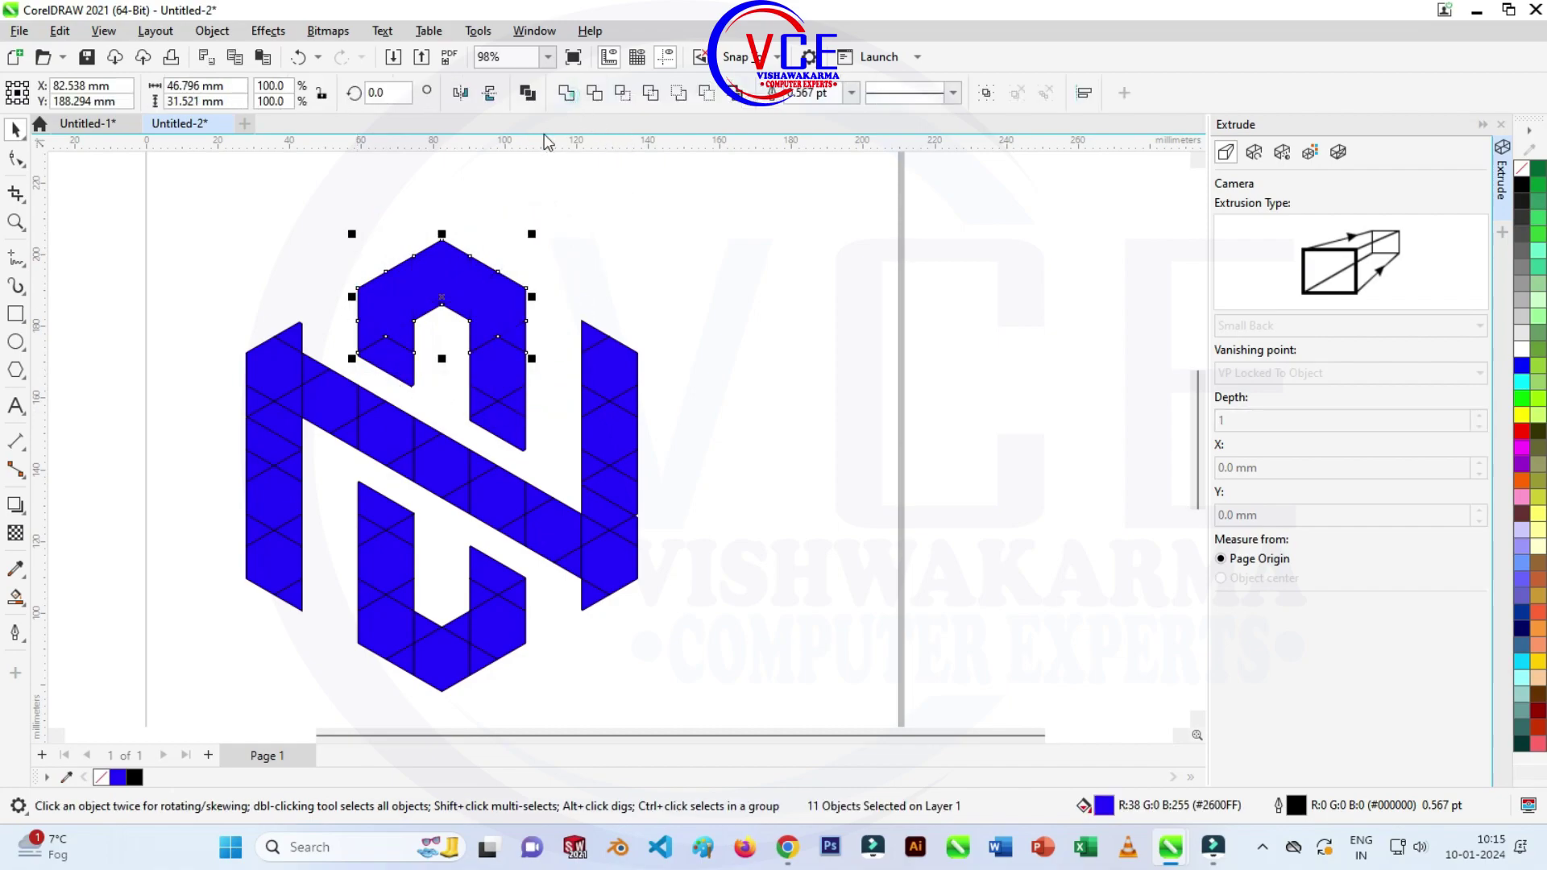
{"action": "left_click", "coordinate": [556, 242]}
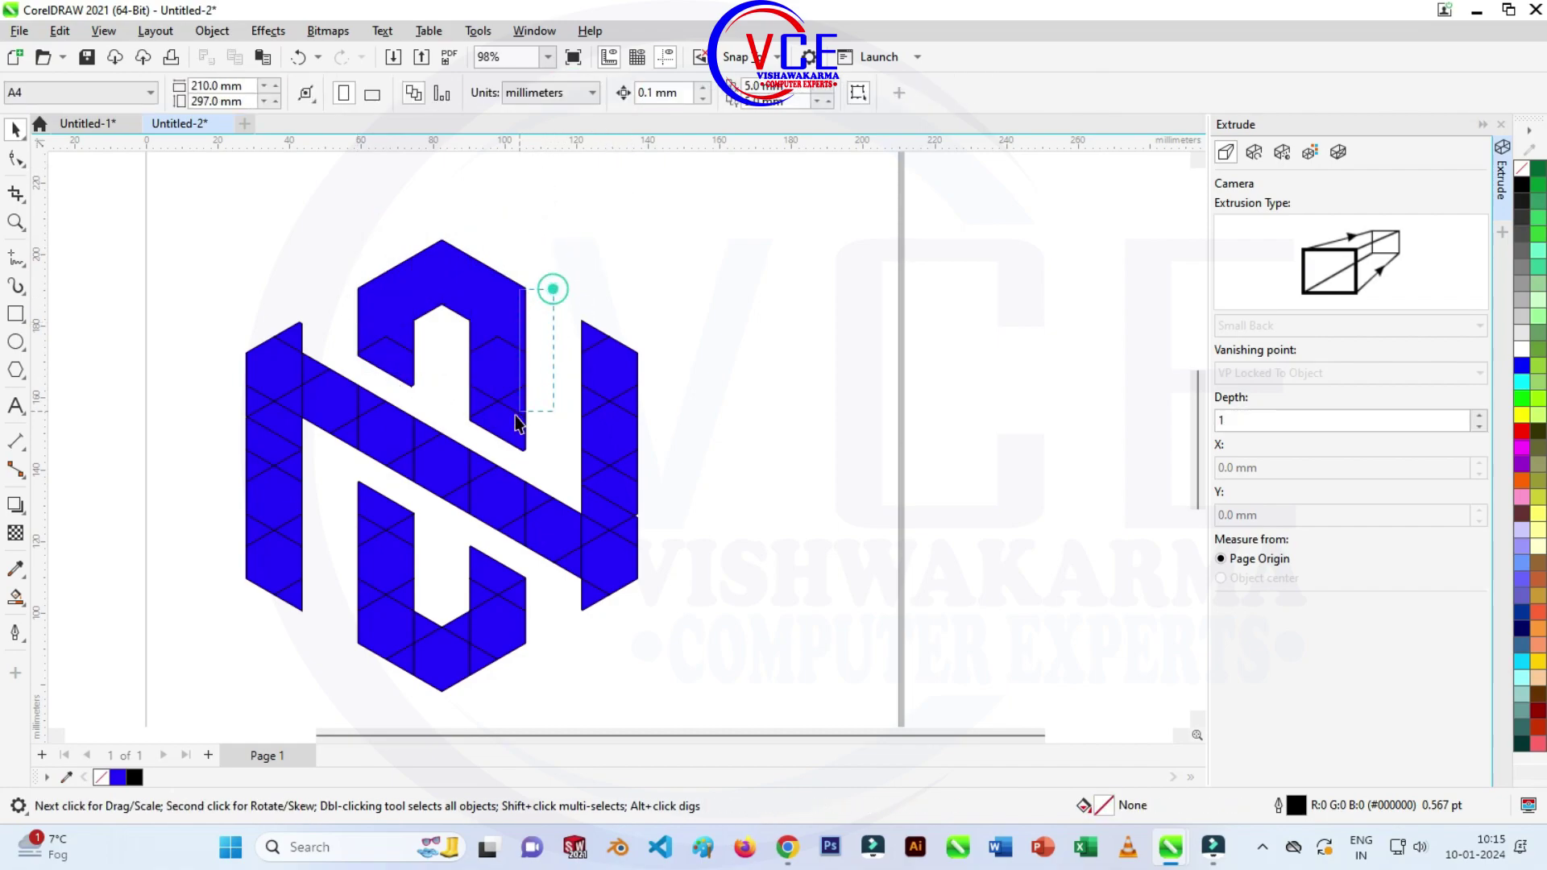
{"action": "left_click_drag", "start_coordinate": [515, 414], "coordinate": [379, 397]}
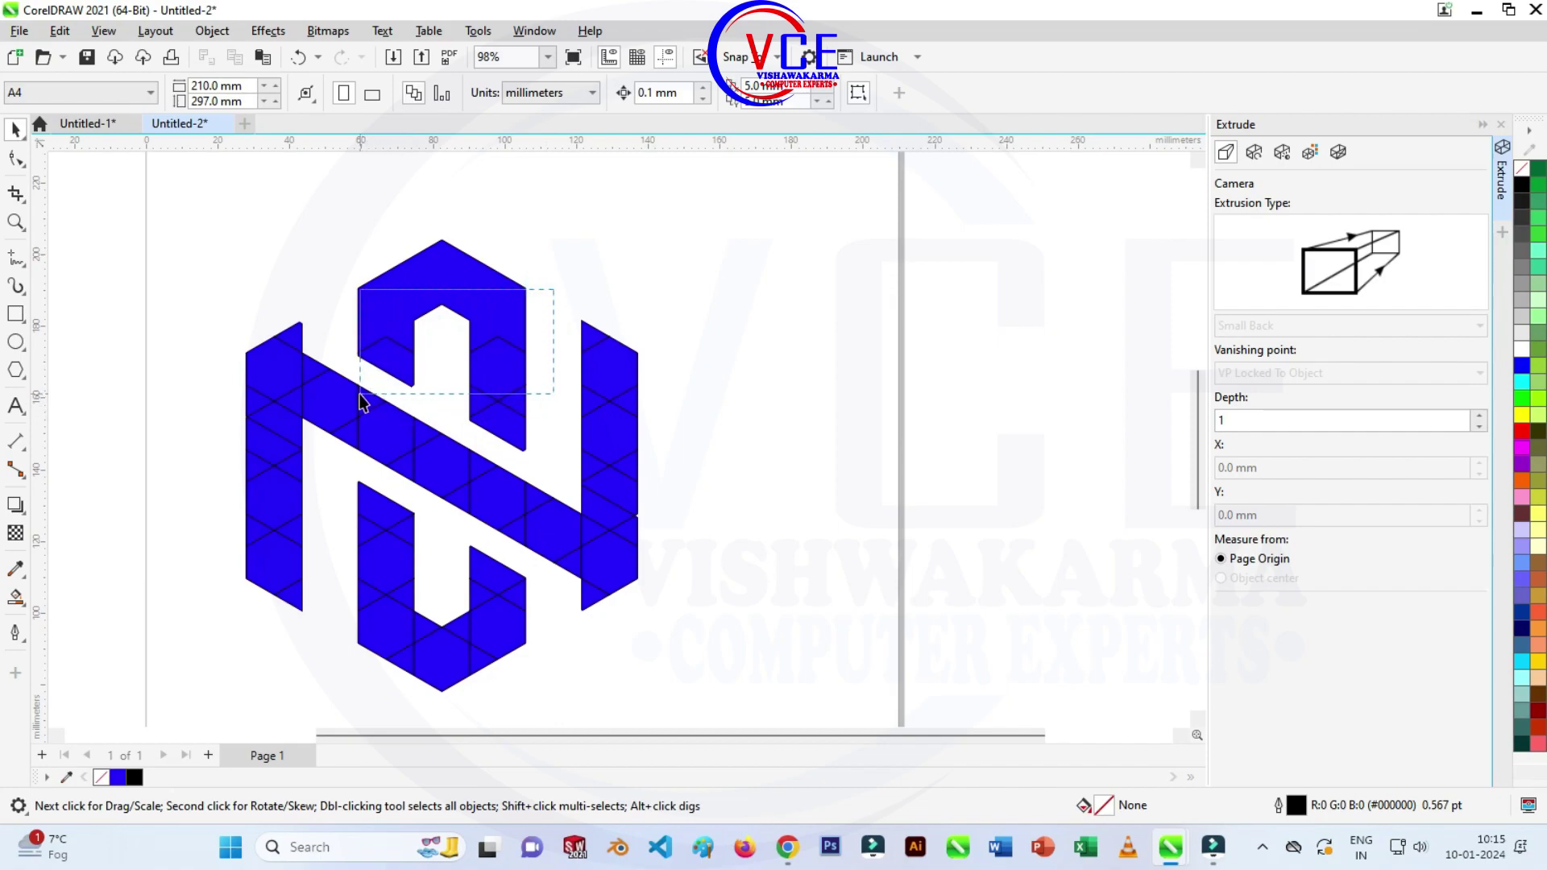
{"action": "left_click_drag", "start_coordinate": [354, 395], "coordinate": [352, 392]}
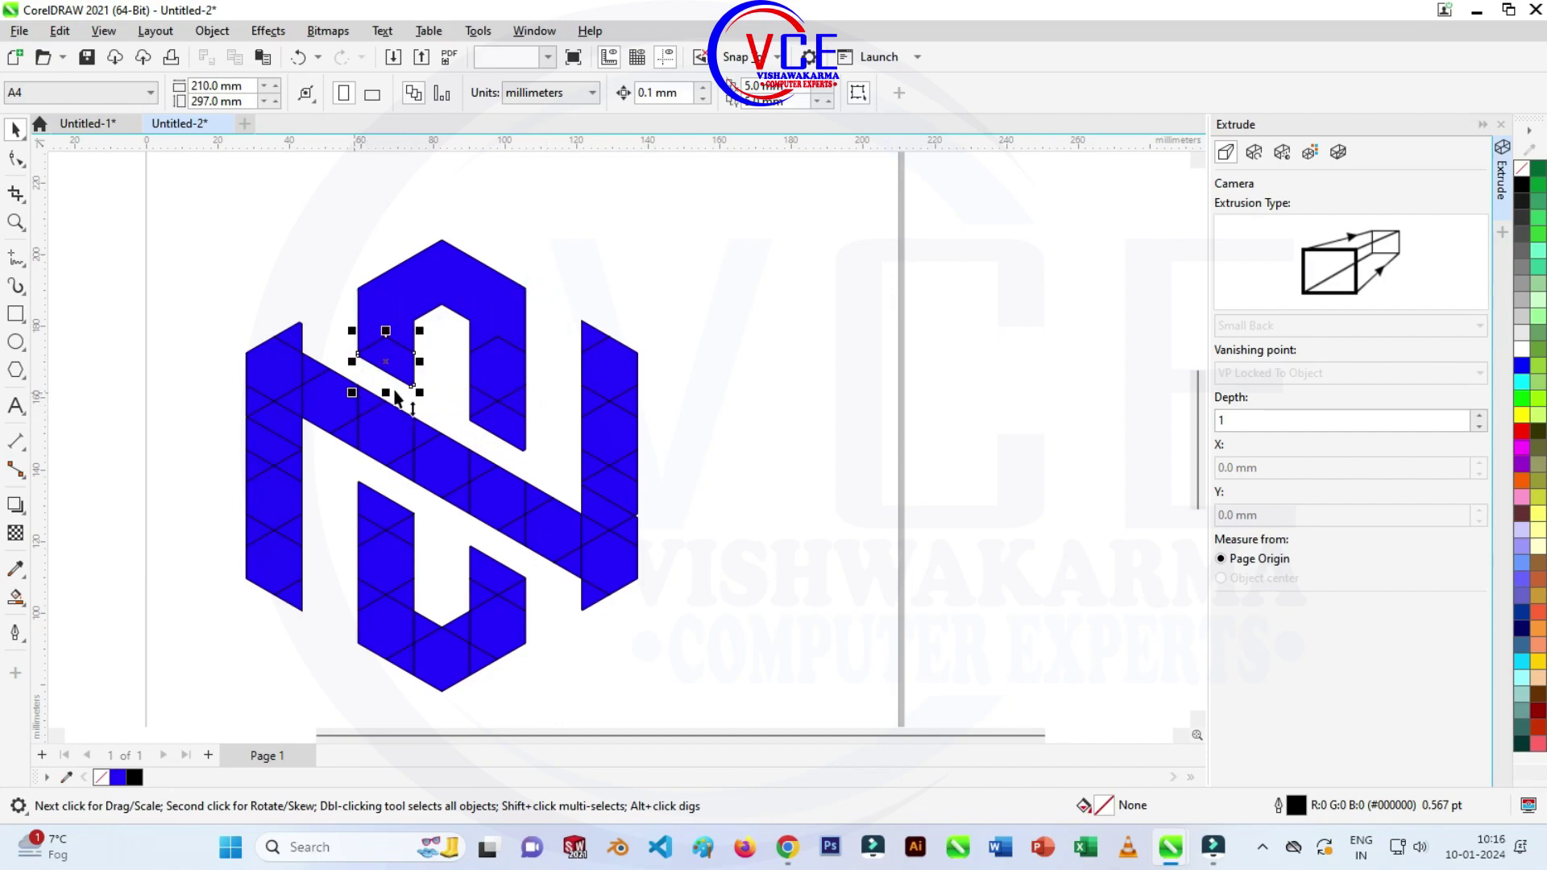
{"action": "left_click", "coordinate": [572, 237]}
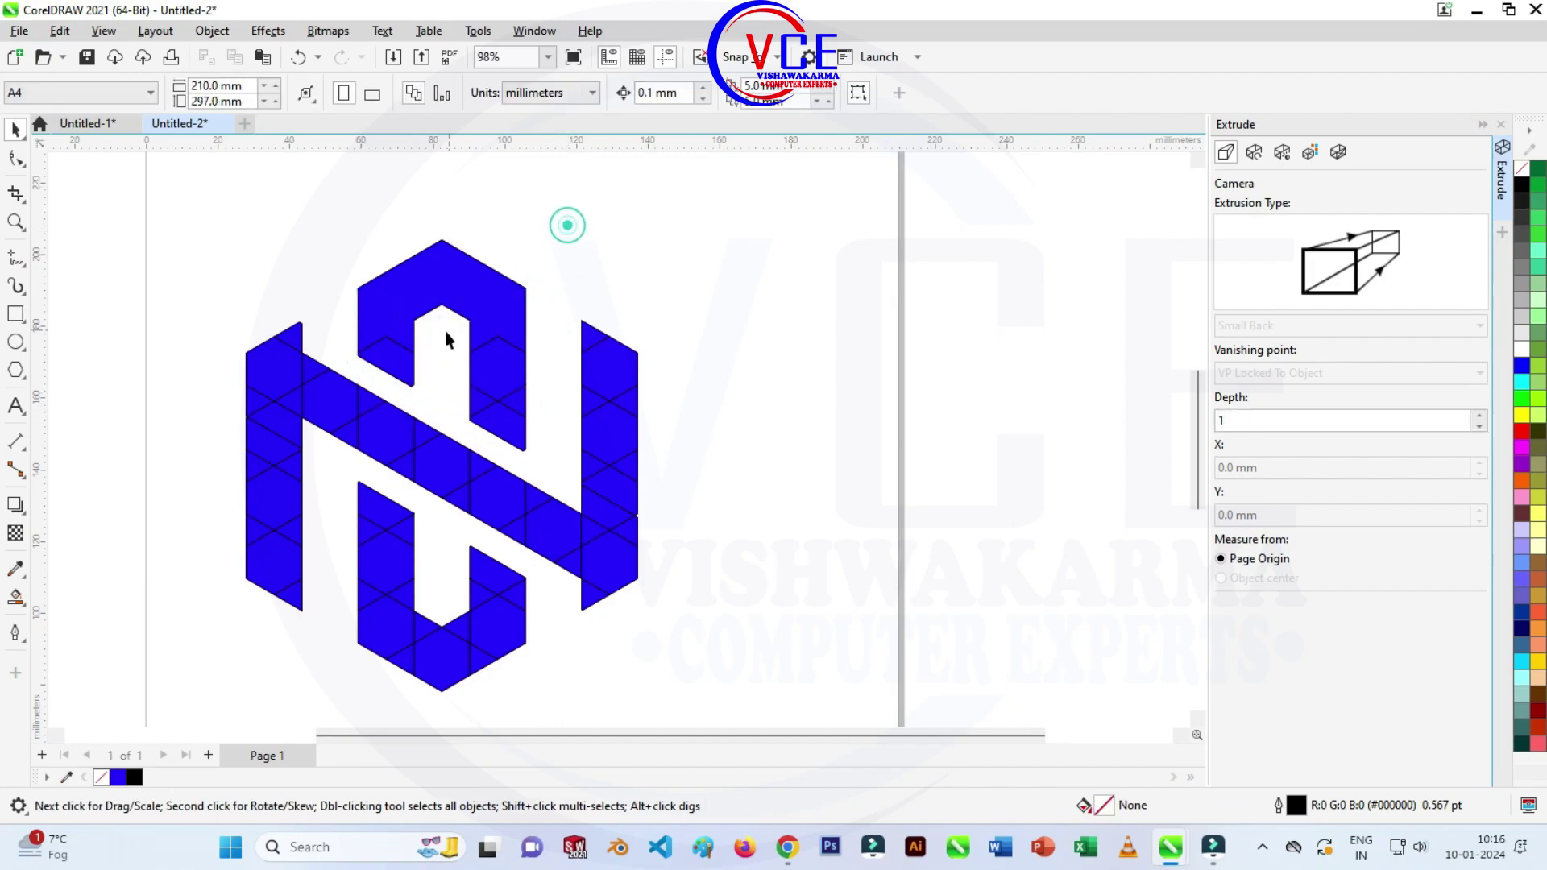
{"action": "left_click", "coordinate": [388, 362]}
{"action": "left_click", "coordinate": [493, 302], "text": "shift"}
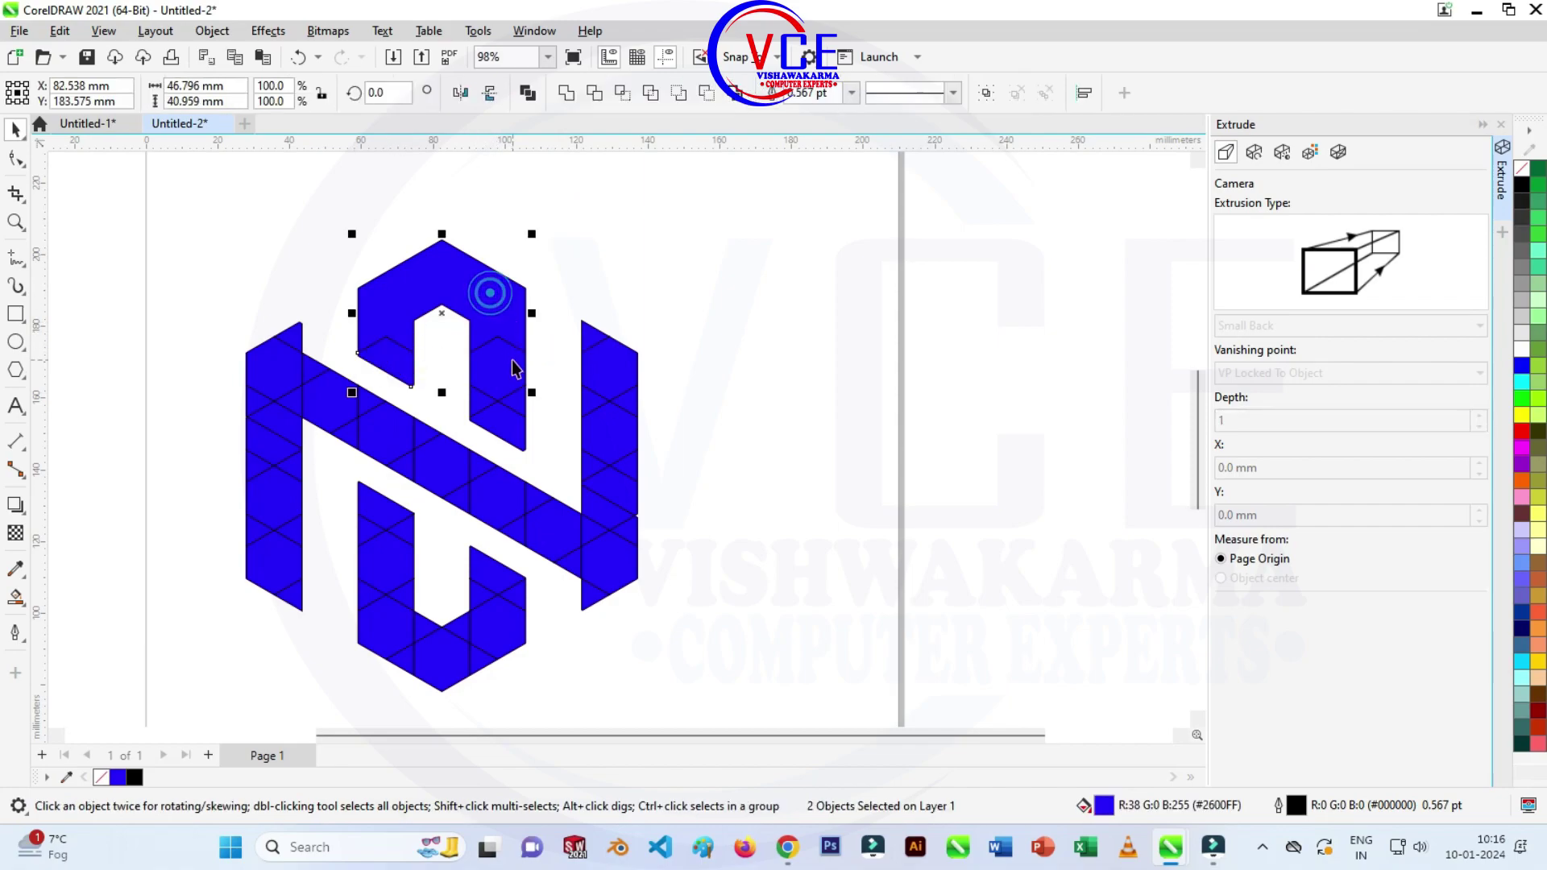
{"action": "left_click", "coordinate": [480, 399], "text": "shift"}
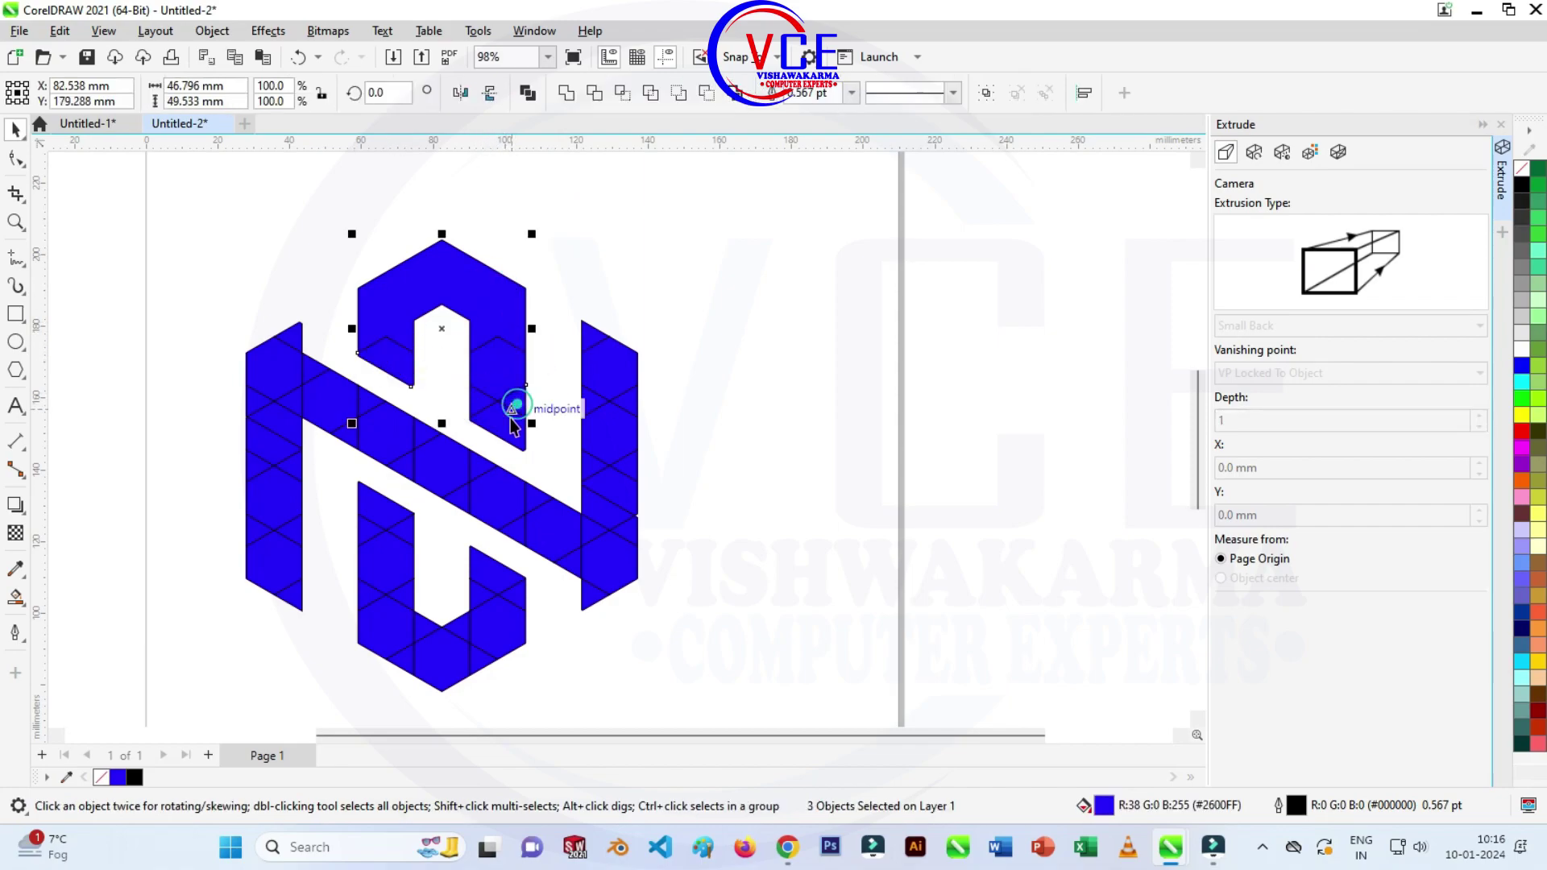
{"action": "left_click", "coordinate": [566, 93]}
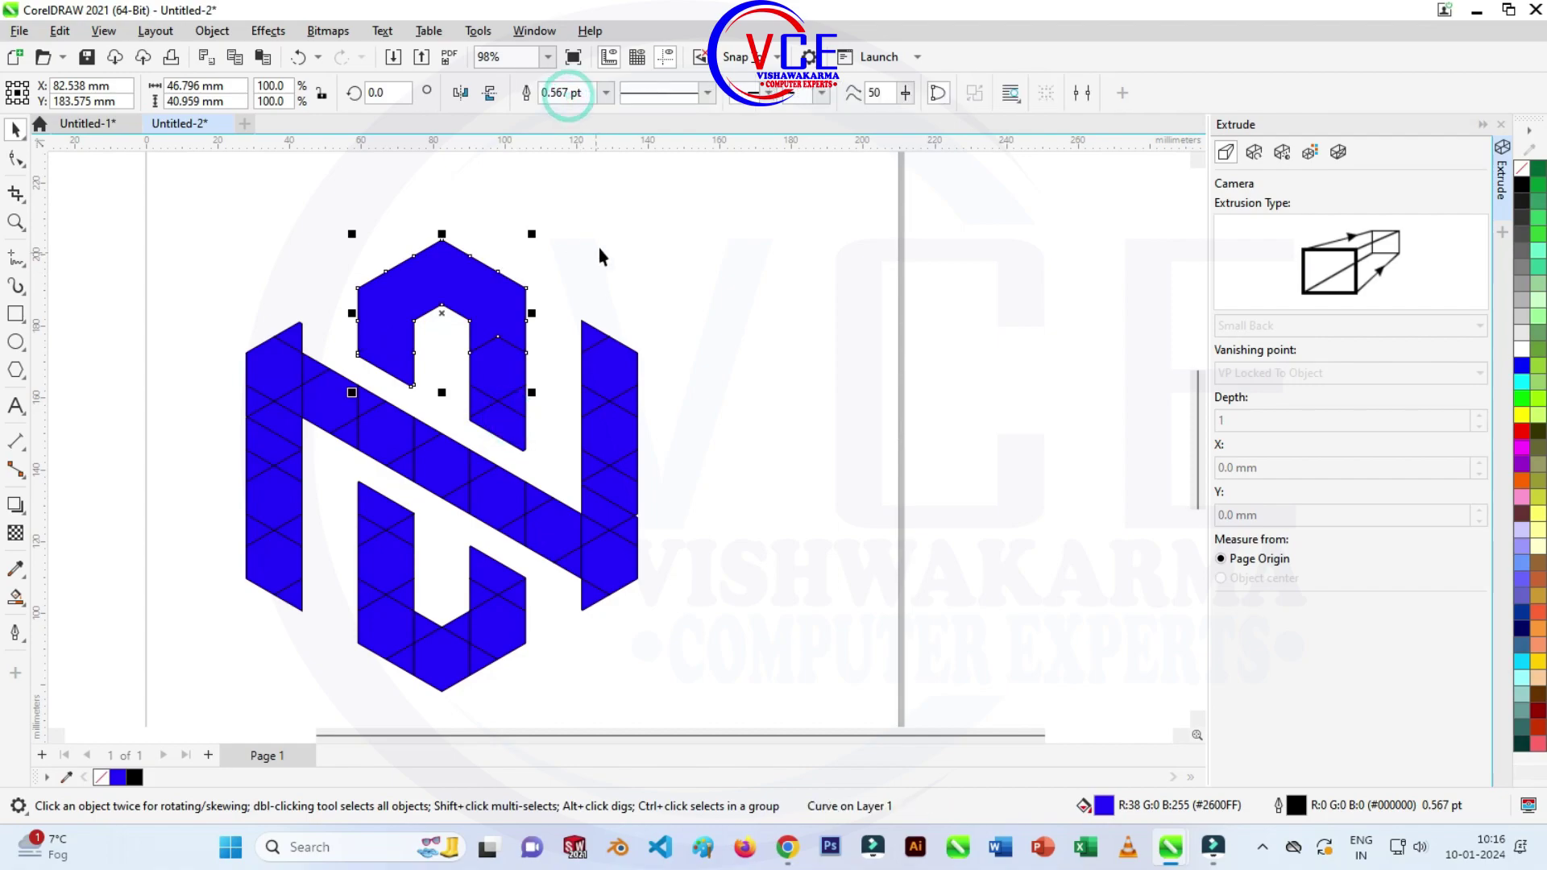
{"action": "left_click", "coordinate": [598, 242]}
Weld a small leftover piece into the merged top shape.
{"action": "left_click", "coordinate": [506, 369]}
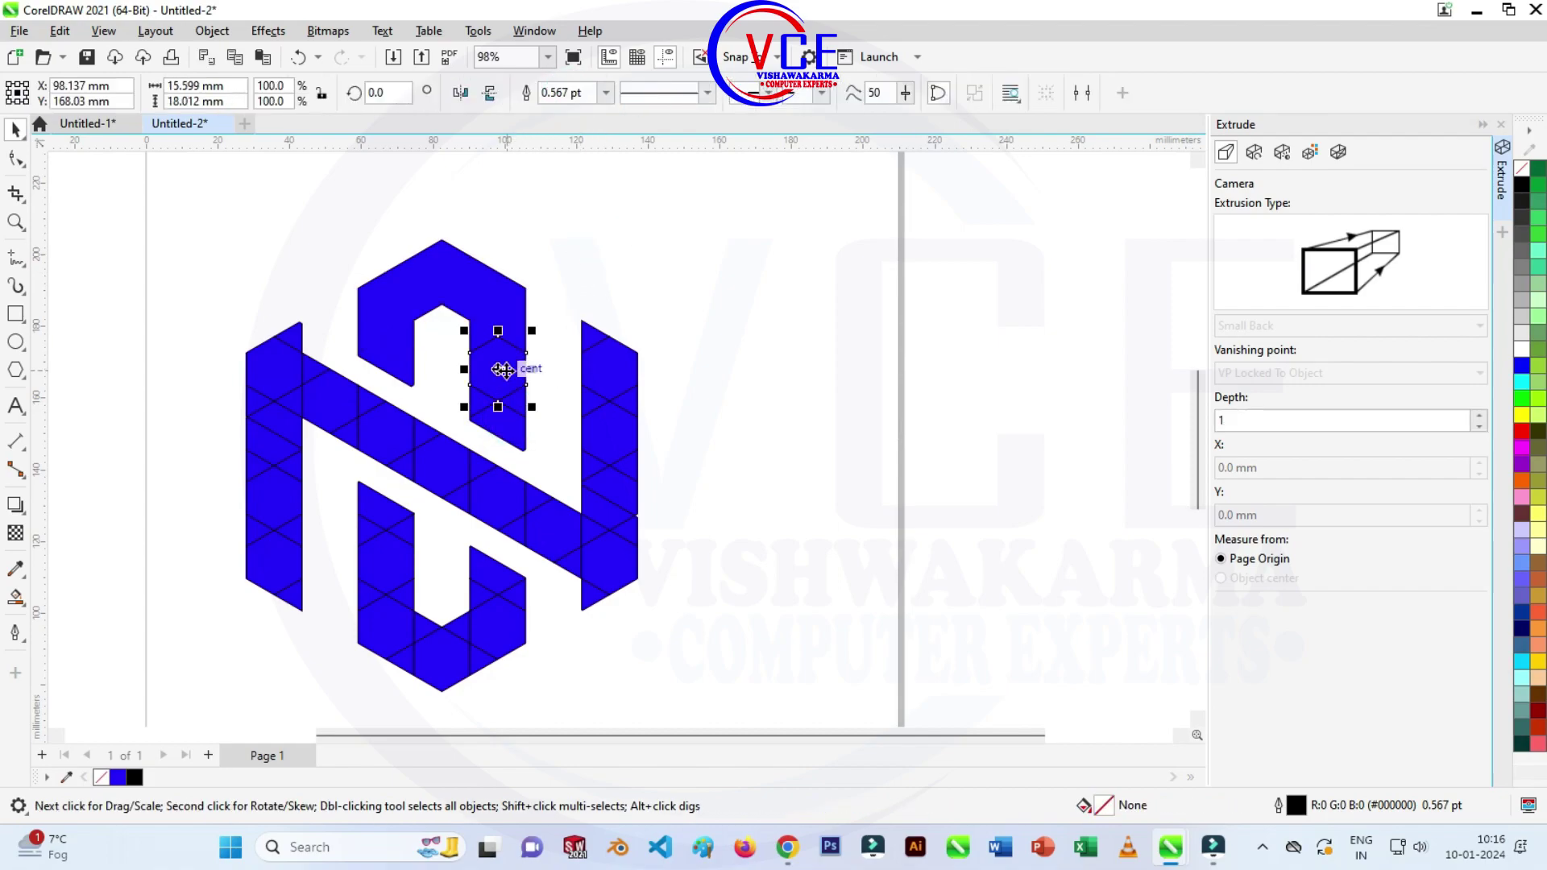
{"action": "left_click", "coordinate": [494, 276], "text": "shift"}
{"action": "left_click", "coordinate": [566, 93]}
{"action": "left_click", "coordinate": [591, 233]}
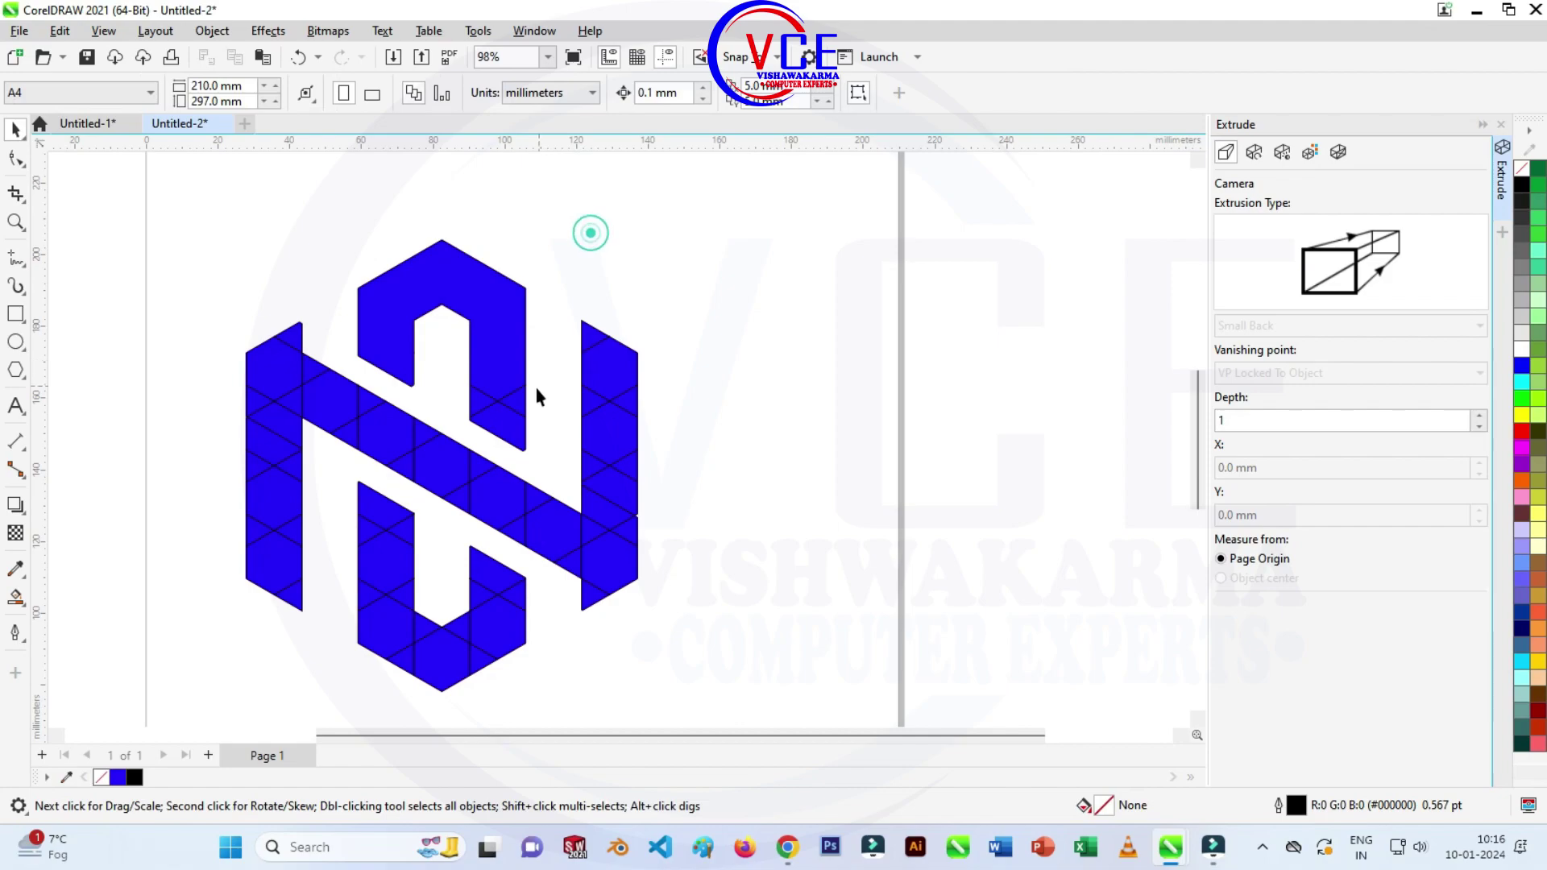
{"action": "scroll", "coordinate": [535, 388], "scroll_direction": "up", "scroll_amount": 1}
{"action": "scroll", "coordinate": [567, 311], "scroll_direction": "up", "scroll_amount": 3}
Select another group of the logo's triangles and merge them.
{"action": "left_click_drag", "start_coordinate": [564, 367], "coordinate": [365, 481]}
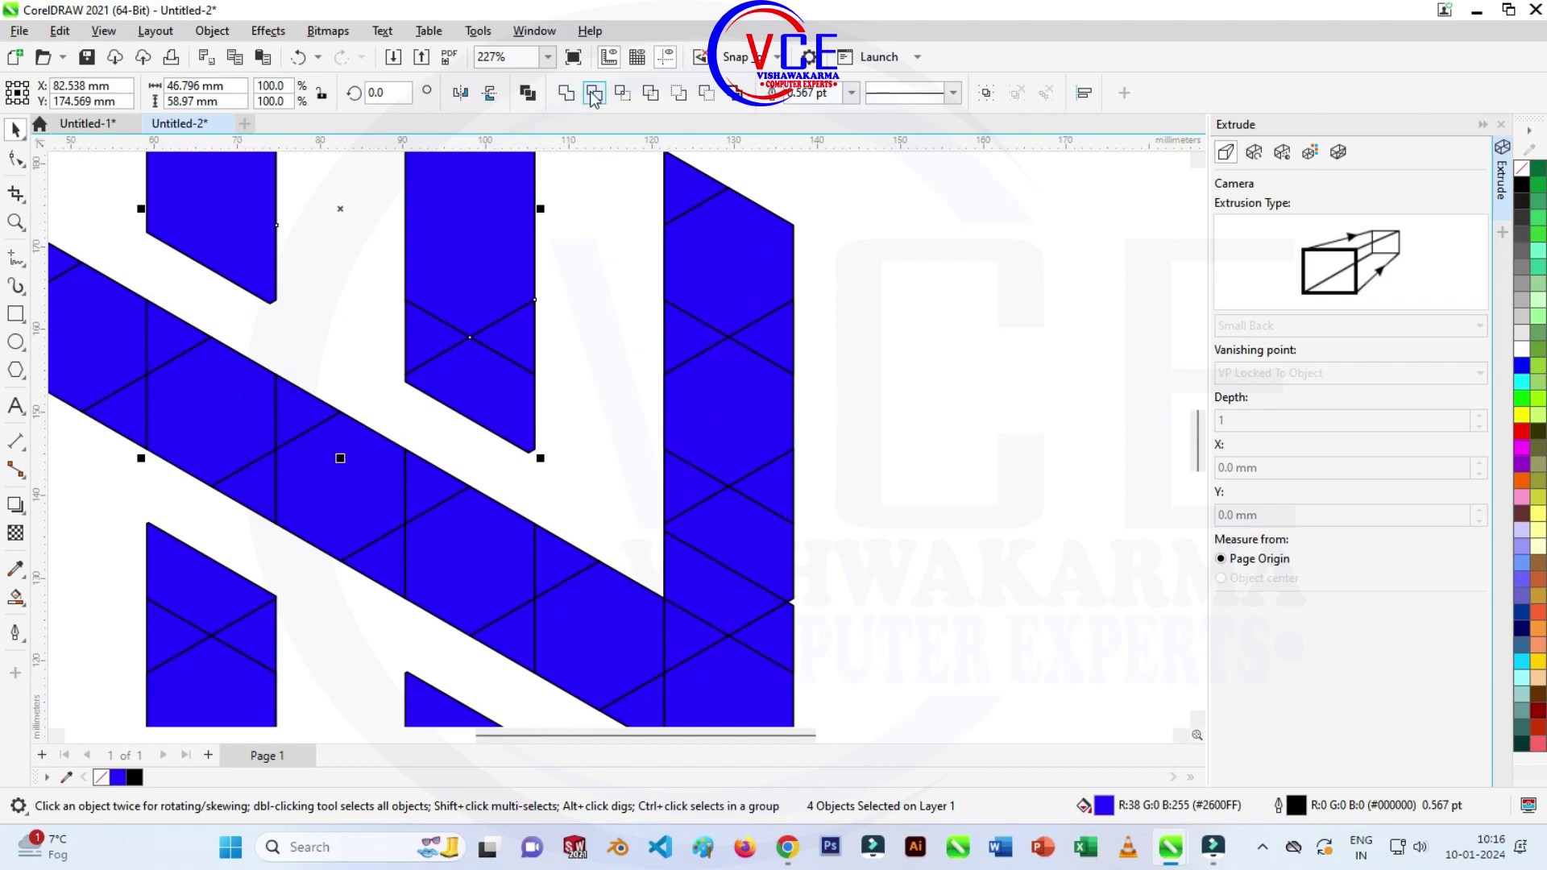
{"action": "left_click", "coordinate": [593, 268]}
{"action": "scroll", "coordinate": [556, 322], "scroll_direction": "down", "scroll_amount": 3}
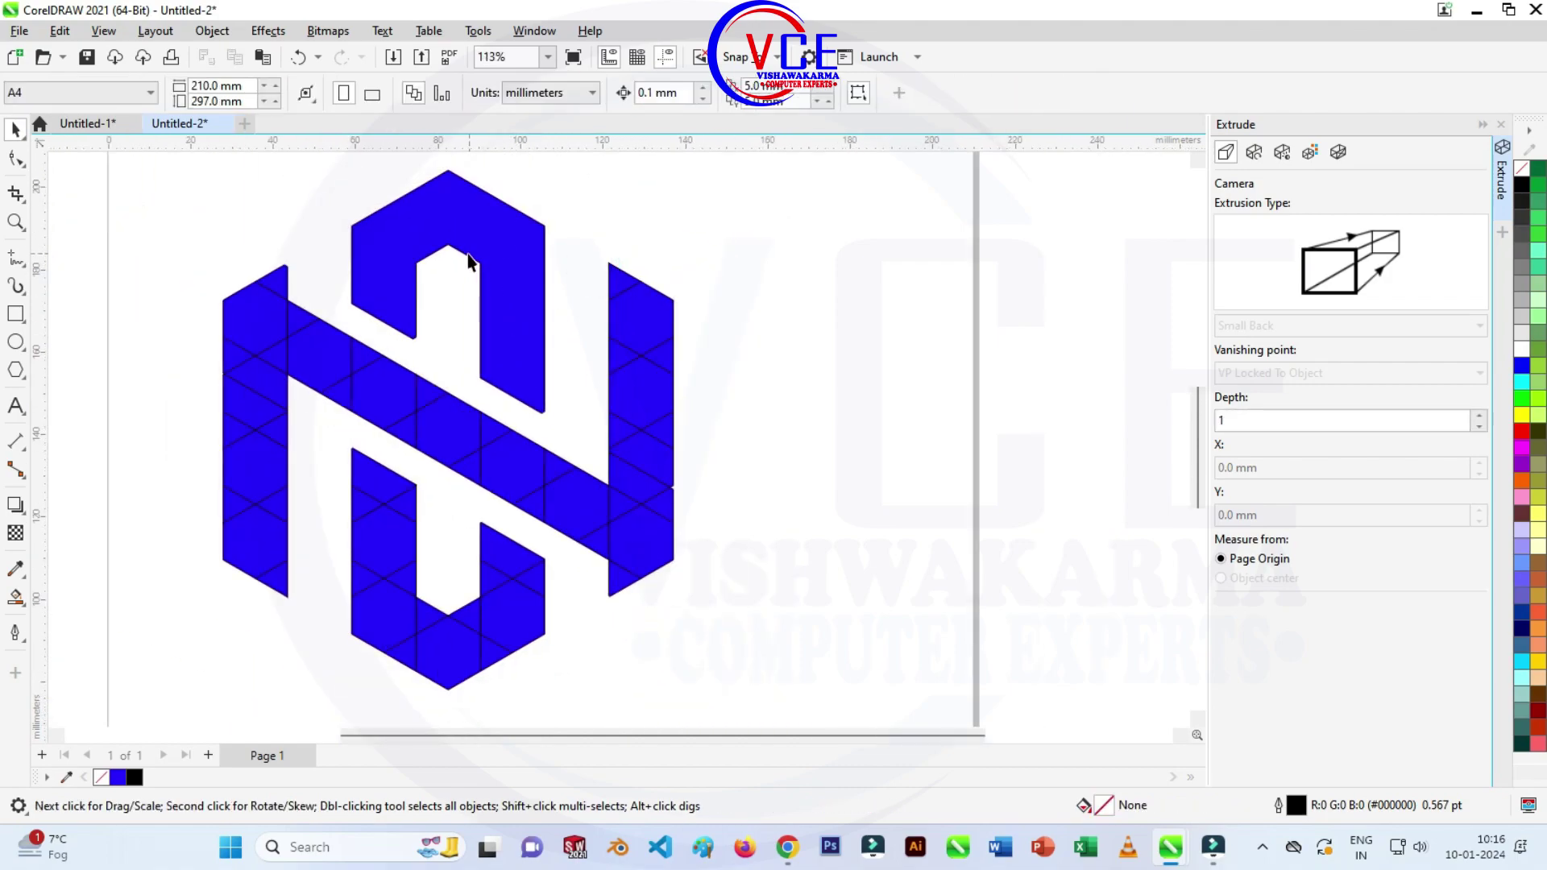
{"action": "scroll", "coordinate": [512, 525], "scroll_direction": "up", "scroll_amount": 1}
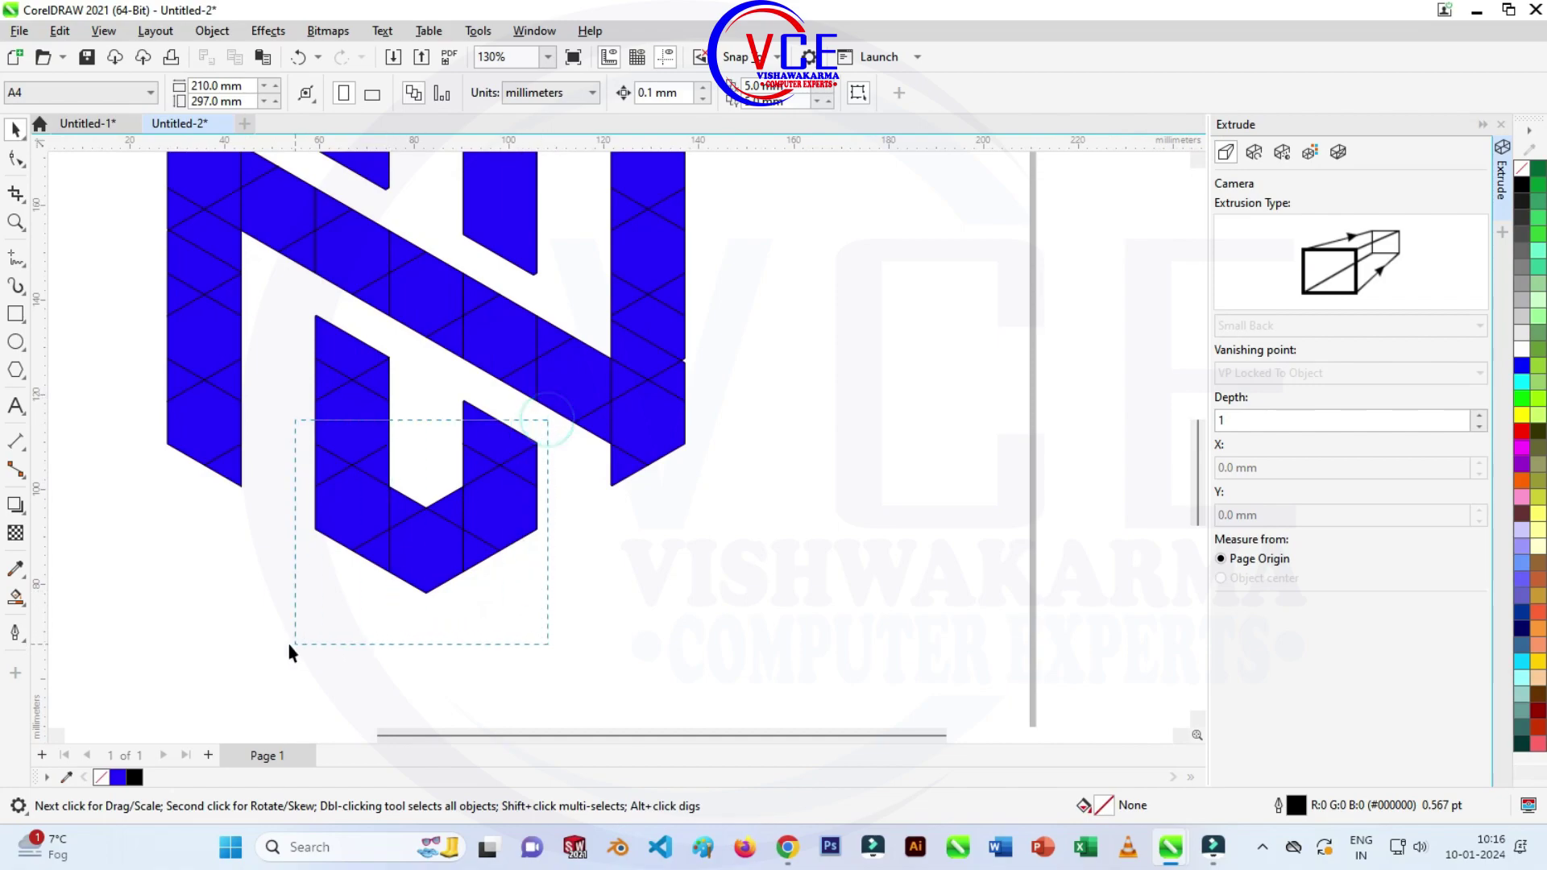
Weld the bottom U-shape's triangles into one piece, then try selecting the triangles above it.
{"action": "left_click_drag", "start_coordinate": [521, 588], "coordinate": [267, 642]}
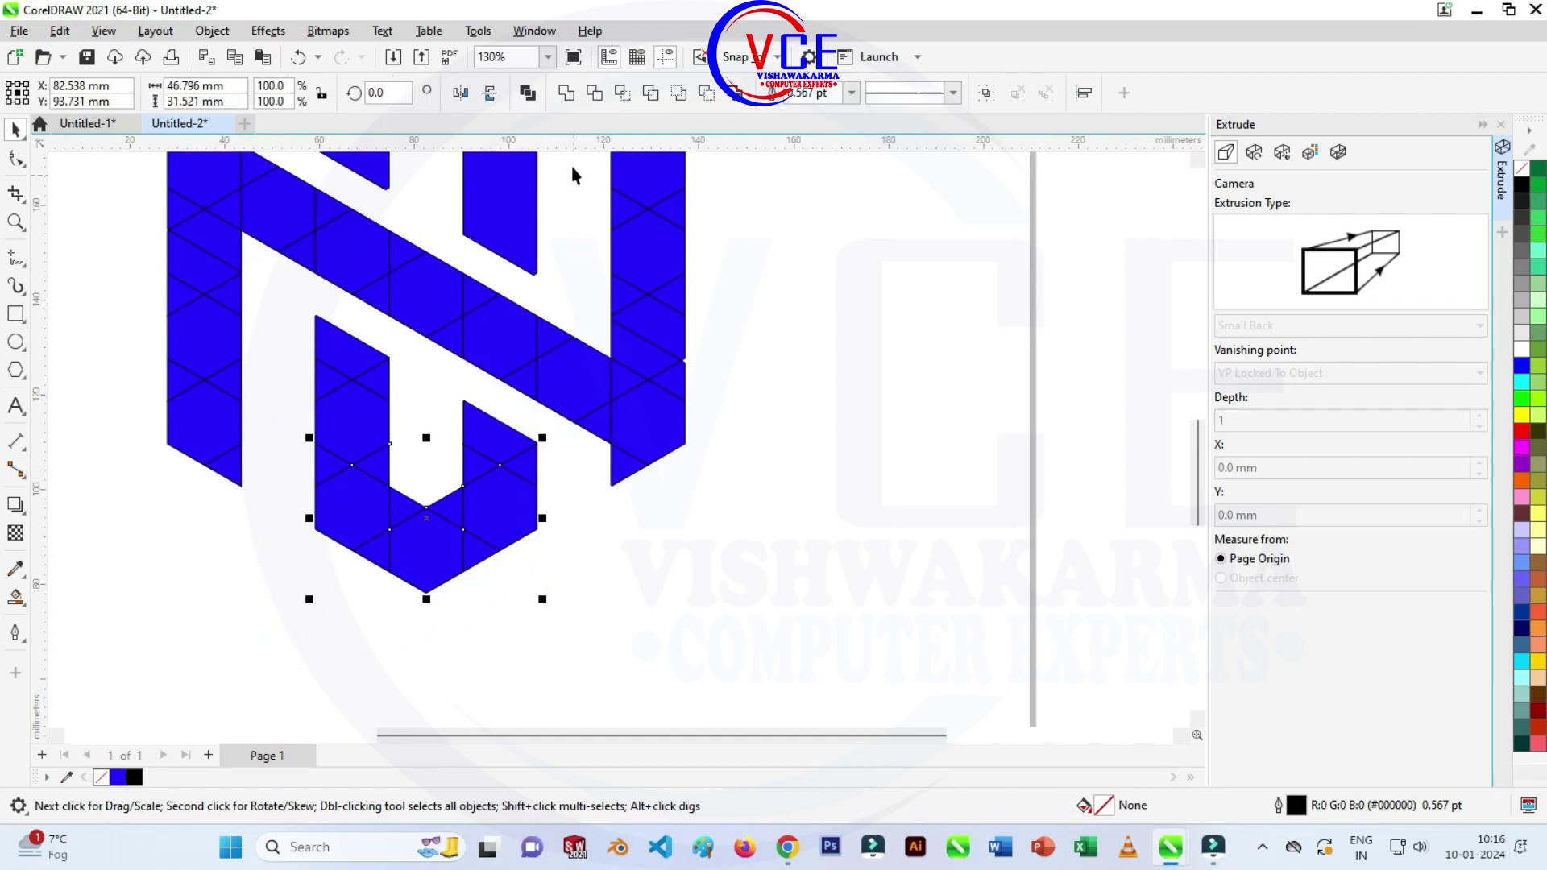
{"action": "left_click", "coordinate": [569, 95]}
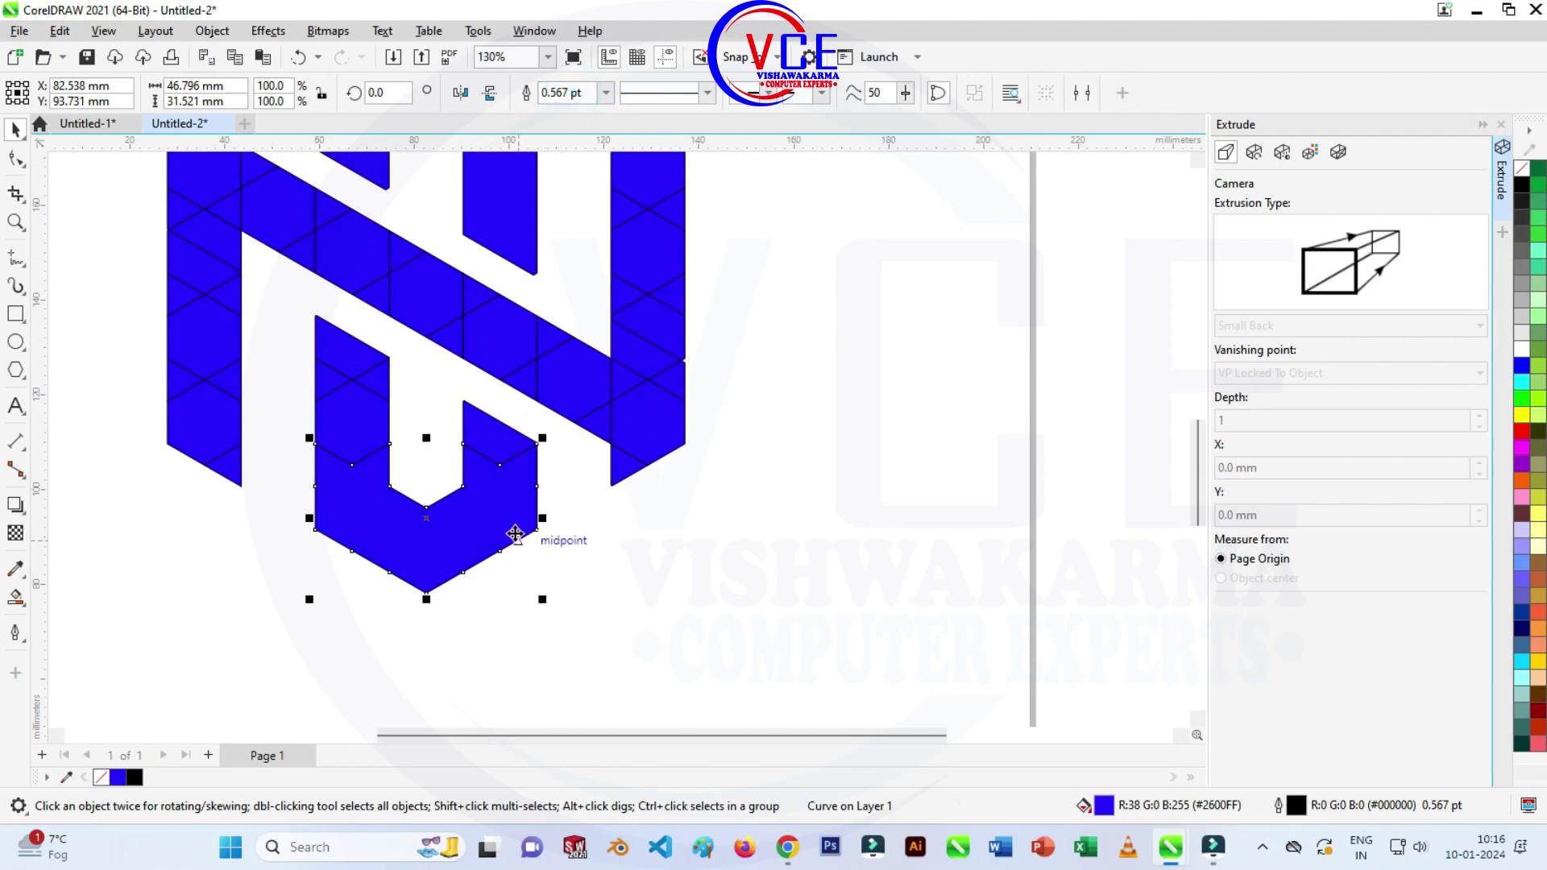
{"action": "left_click", "coordinate": [546, 564]}
{"action": "left_click", "coordinate": [483, 539]}
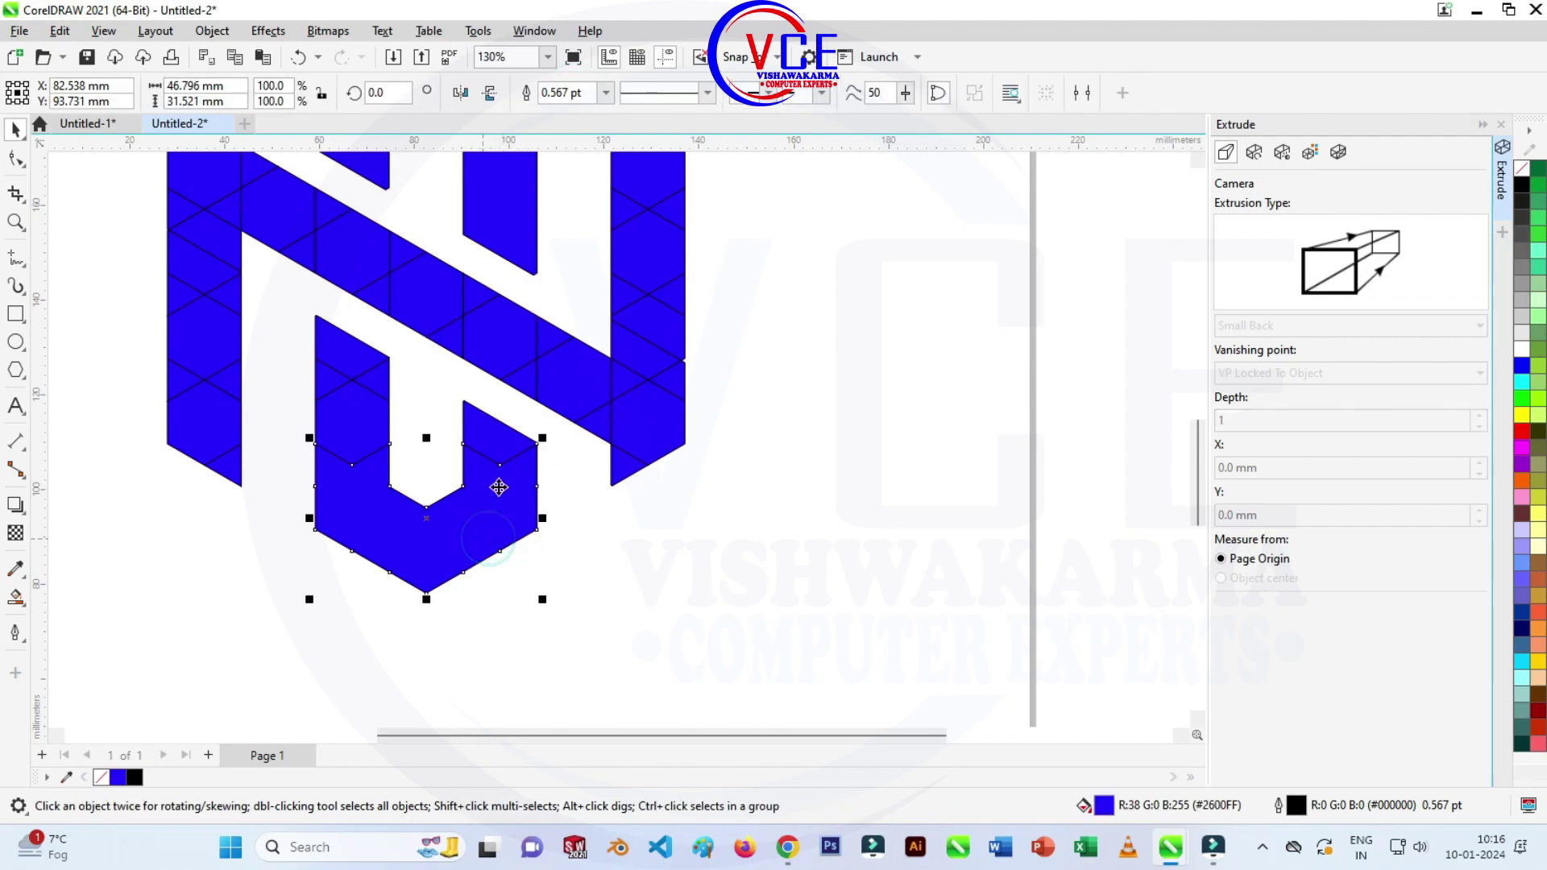
{"action": "left_click", "coordinate": [492, 443], "text": "shift"}
{"action": "left_click", "coordinate": [349, 442], "text": "shift"}
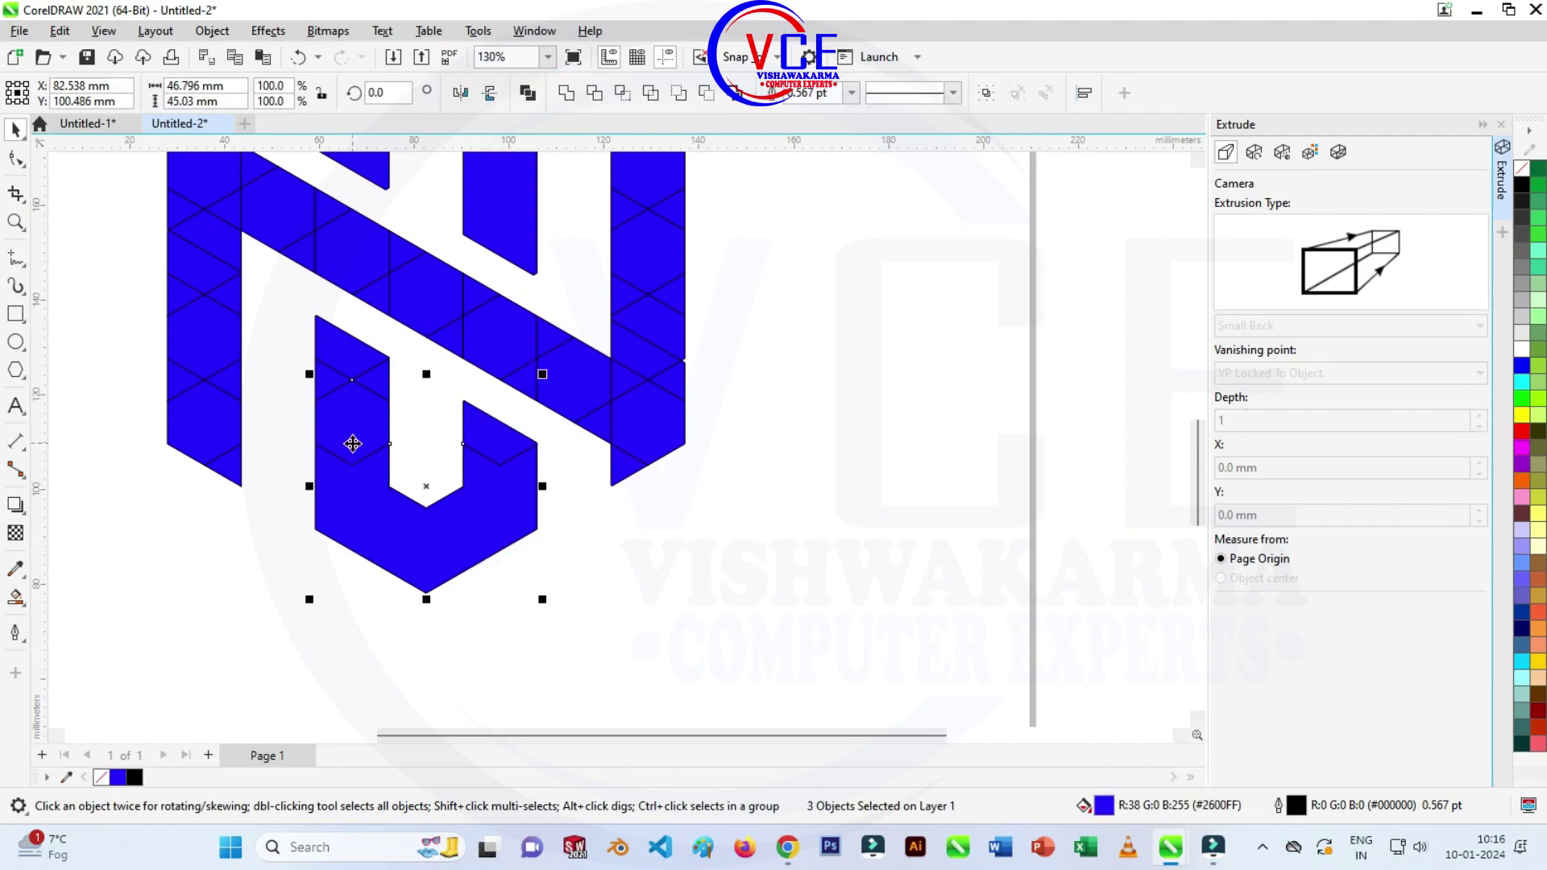
{"action": "left_click", "coordinate": [370, 377], "text": "shift"}
{"action": "left_click", "coordinate": [338, 345], "text": "shift"}
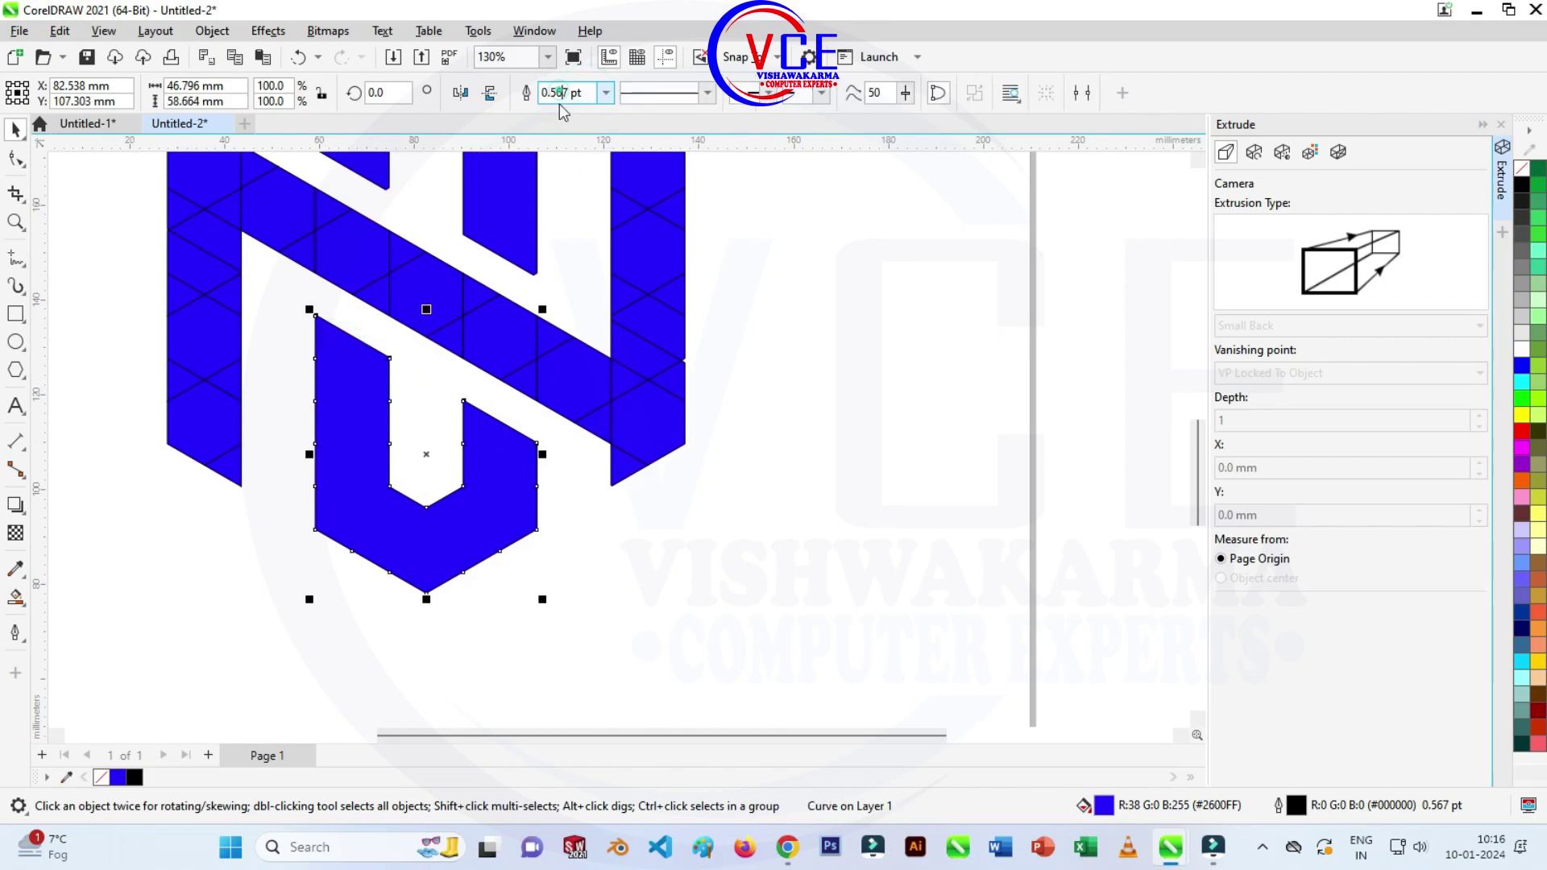
{"action": "left_click", "coordinate": [561, 567]}
{"action": "scroll", "coordinate": [493, 495], "scroll_direction": "down", "scroll_amount": 3}
{"action": "scroll", "coordinate": [487, 395], "scroll_direction": "up", "scroll_amount": 1}
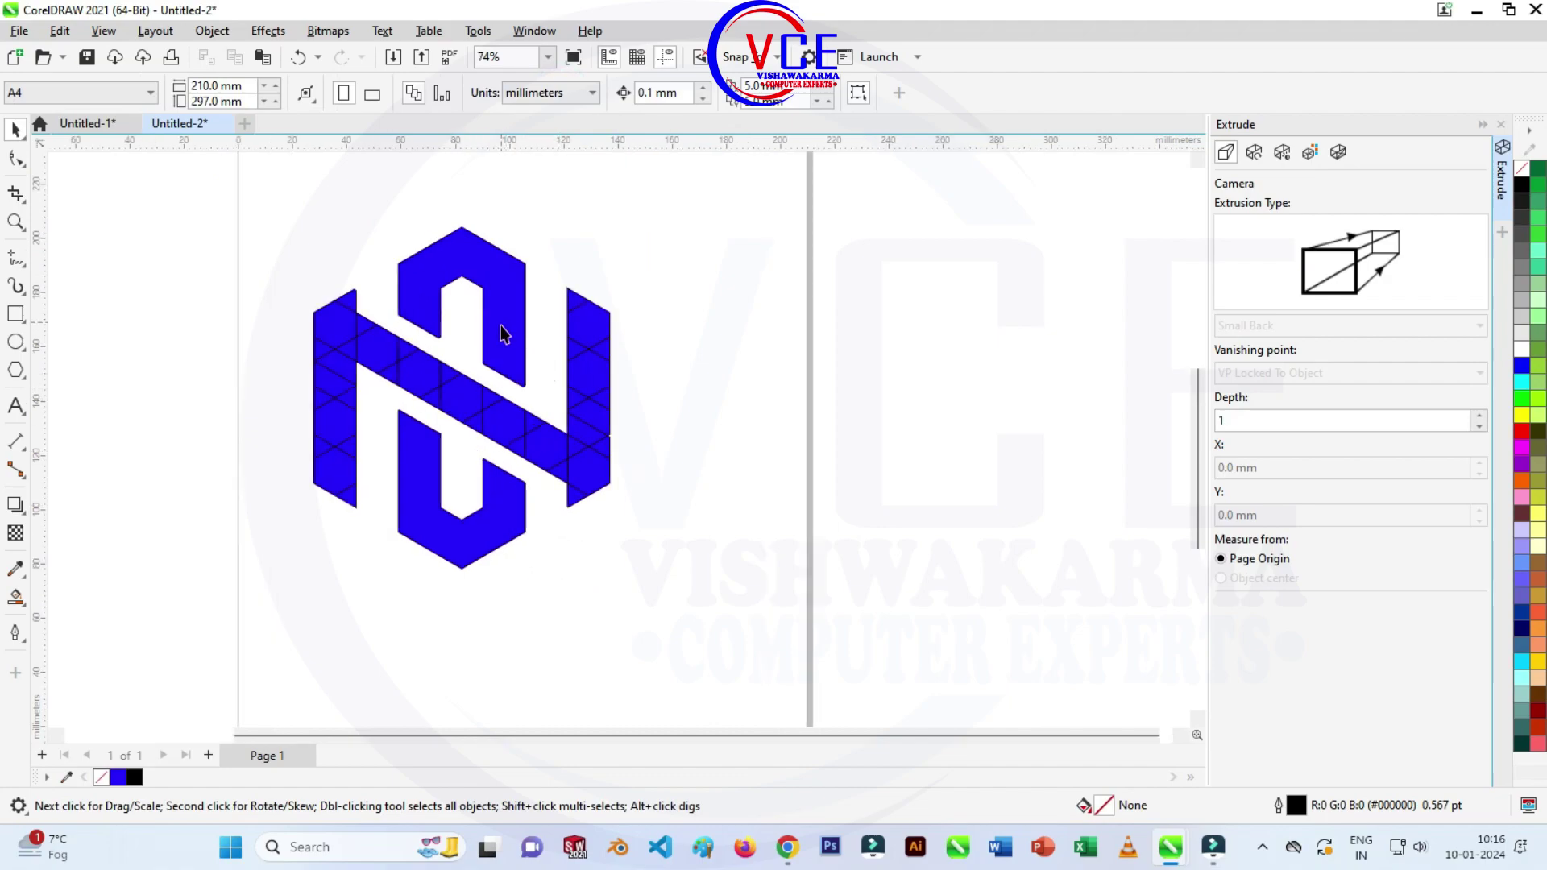
Weld the right bar's triangles together, then the left bar's triangles.
{"action": "left_click_drag", "start_coordinate": [615, 471], "coordinate": [498, 563]}
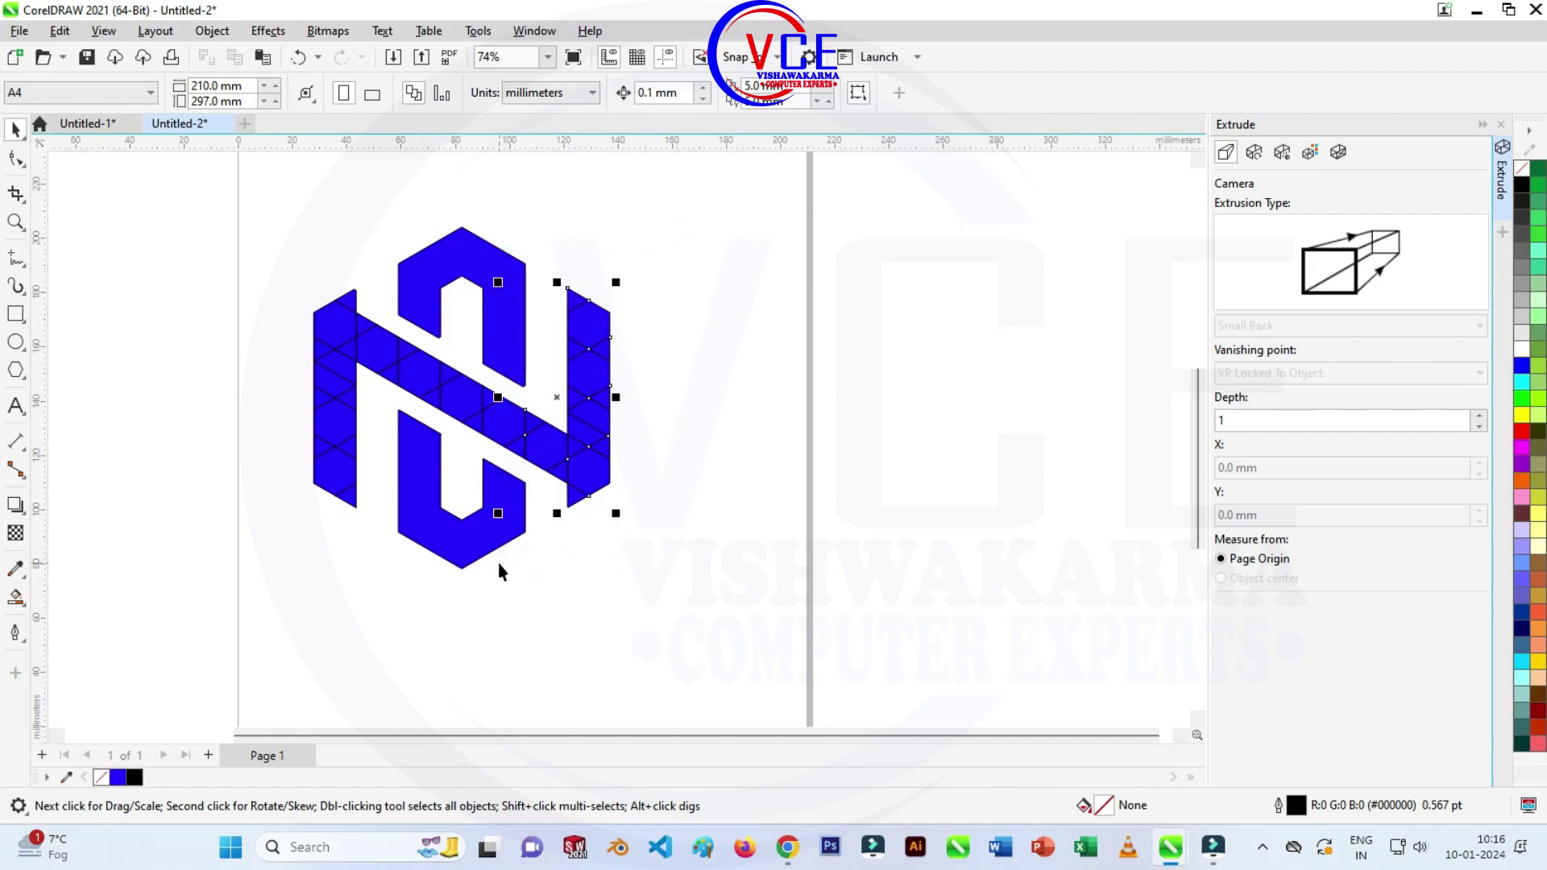
{"action": "left_click", "coordinate": [567, 95]}
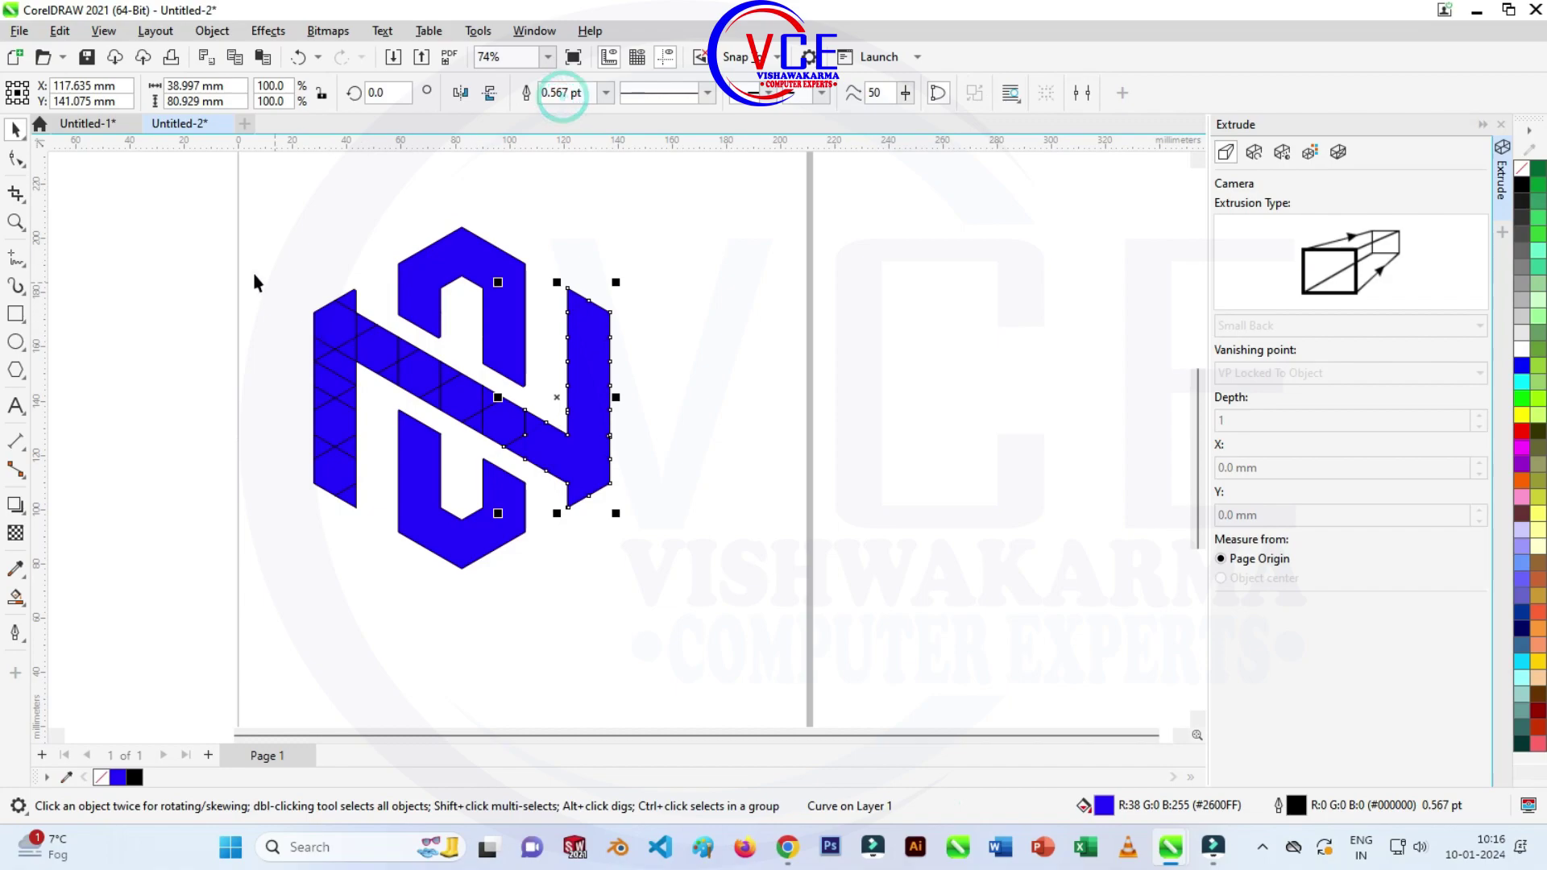
{"action": "left_click_drag", "start_coordinate": [394, 580], "coordinate": [396, 583]}
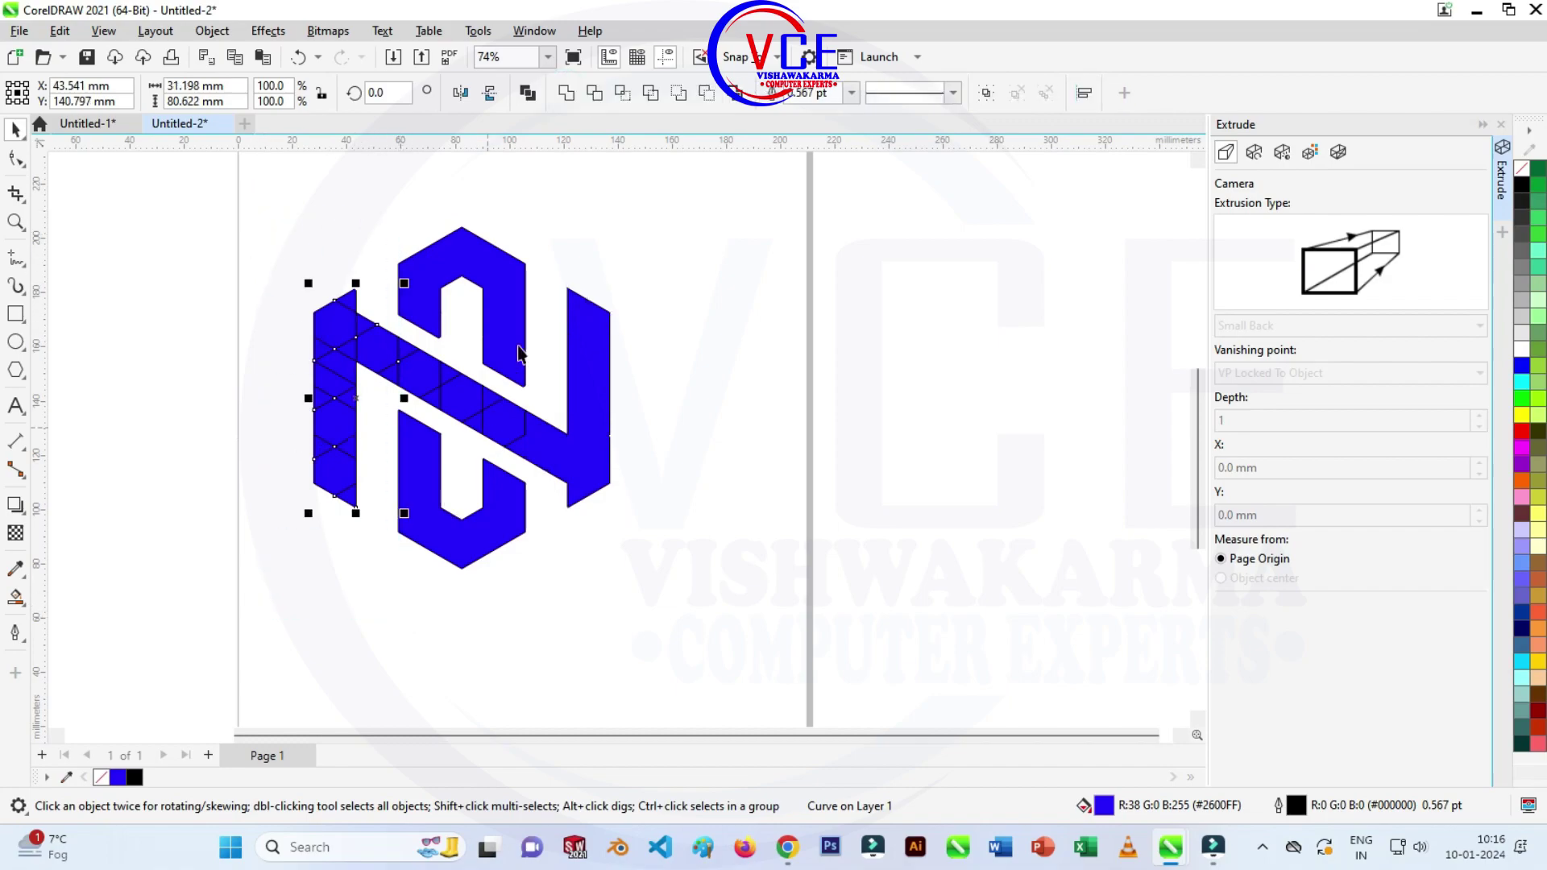
{"action": "left_click", "coordinate": [567, 93]}
{"action": "left_click", "coordinate": [718, 352]}
{"action": "scroll", "coordinate": [511, 432], "scroll_direction": "up", "scroll_amount": 2}
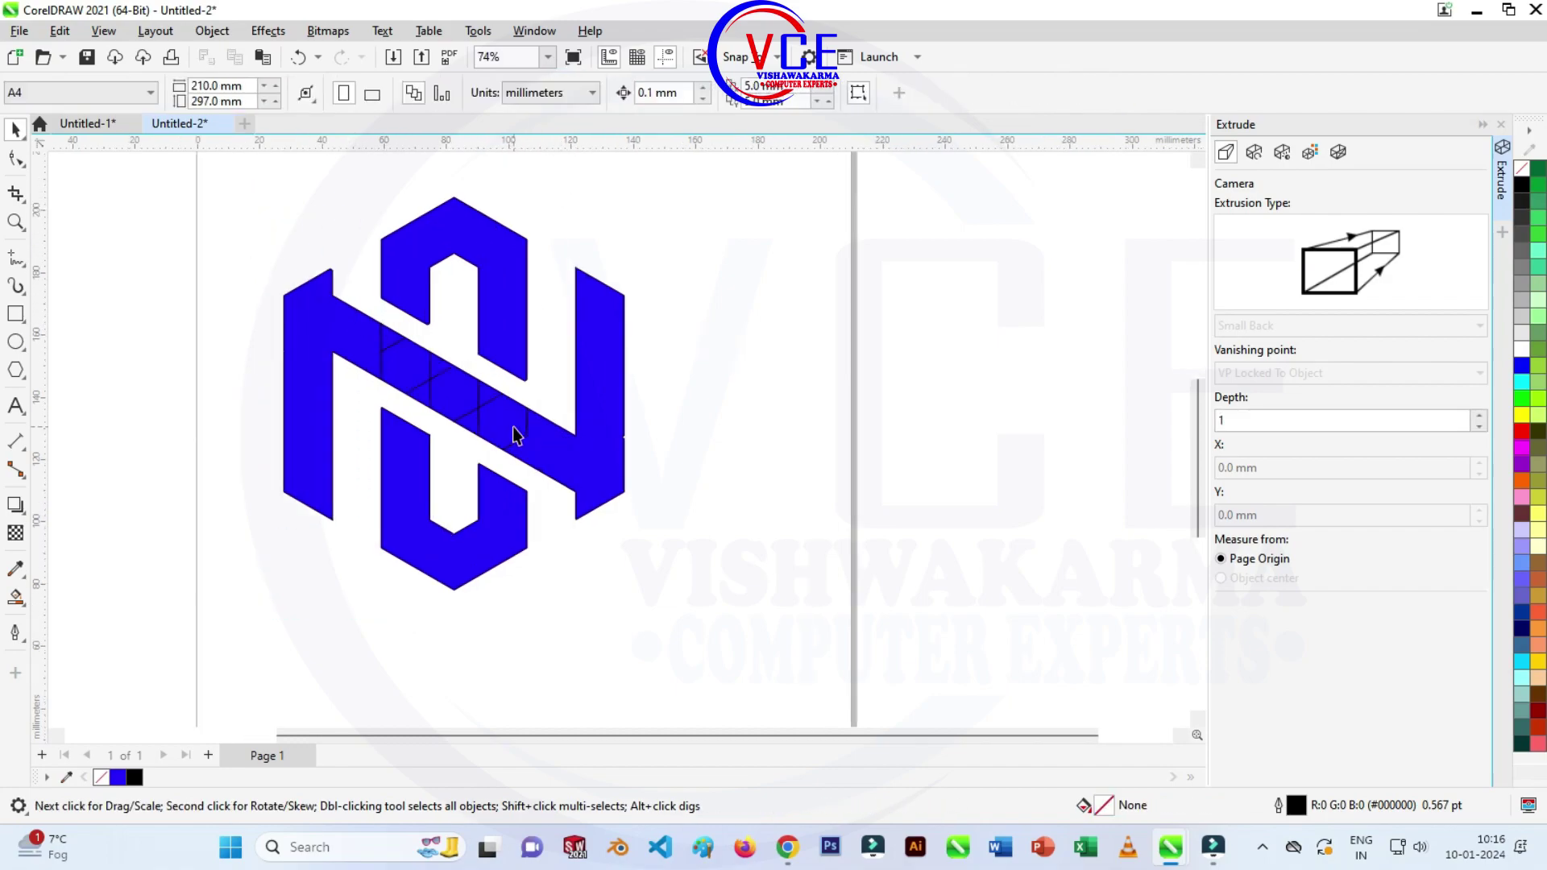
{"action": "scroll", "coordinate": [475, 407], "scroll_direction": "up", "scroll_amount": 2}
Weld the diagonal pieces and both uprights into a single N shape.
{"action": "left_click", "coordinate": [339, 299]}
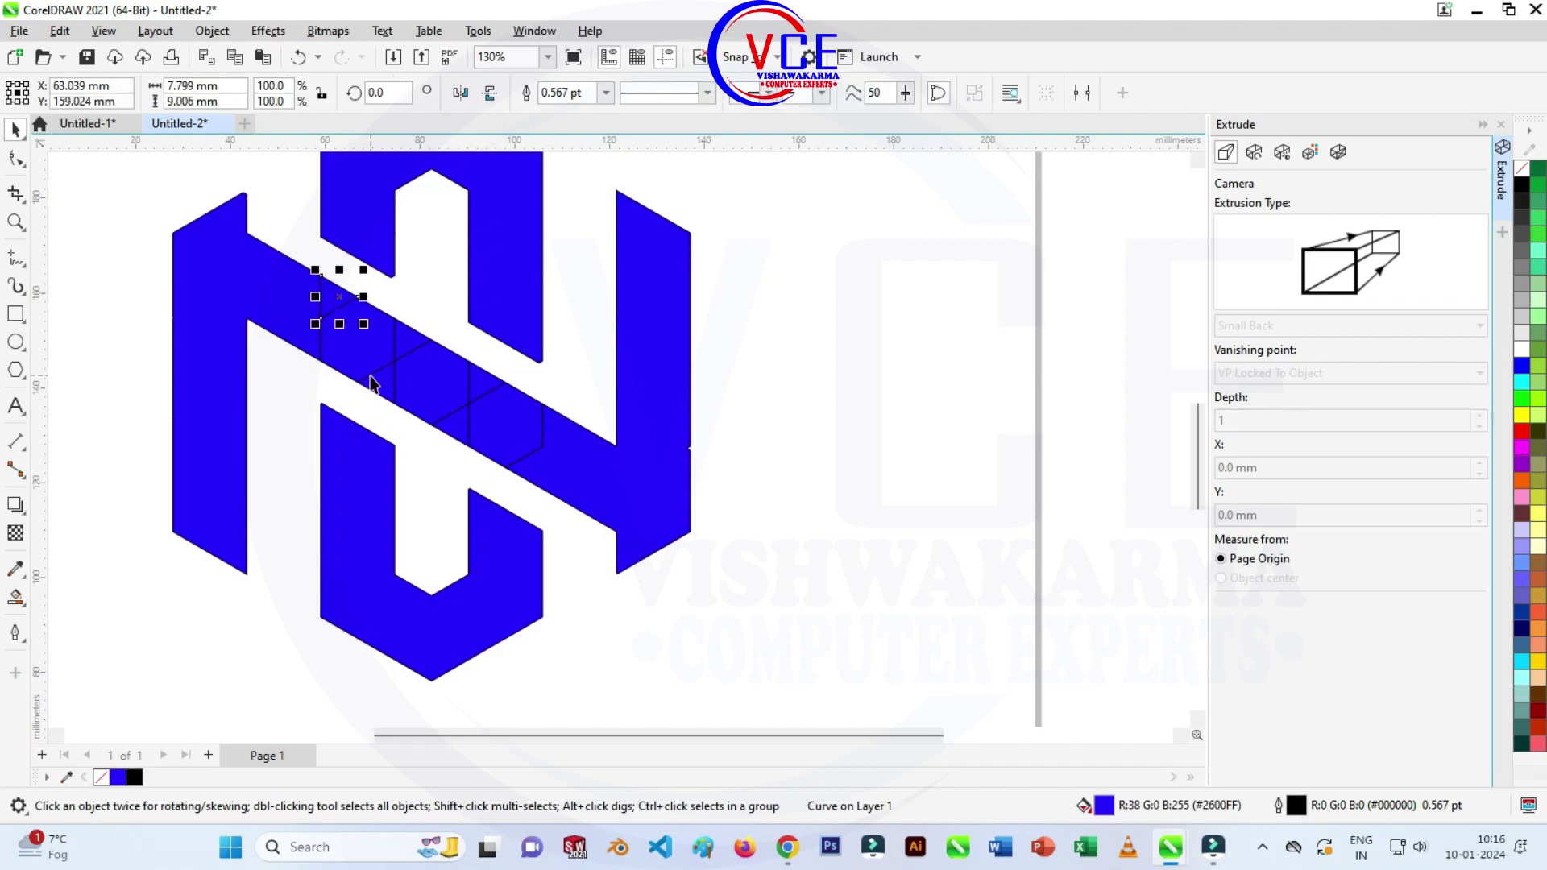
{"action": "left_click", "coordinate": [367, 360], "text": "shift"}
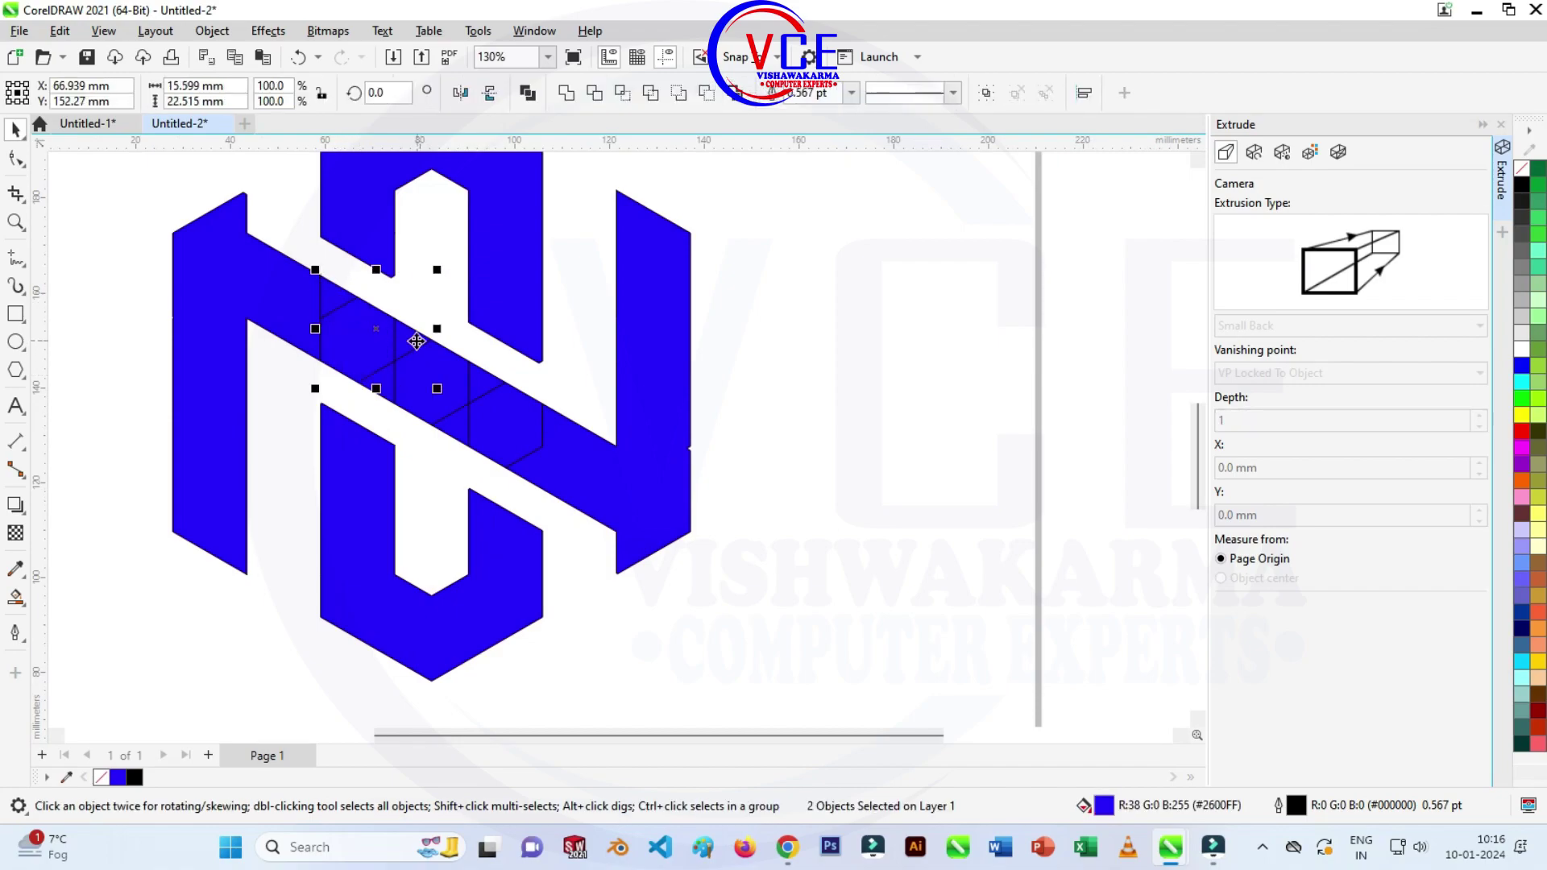
{"action": "left_click", "coordinate": [407, 385], "text": "shift"}
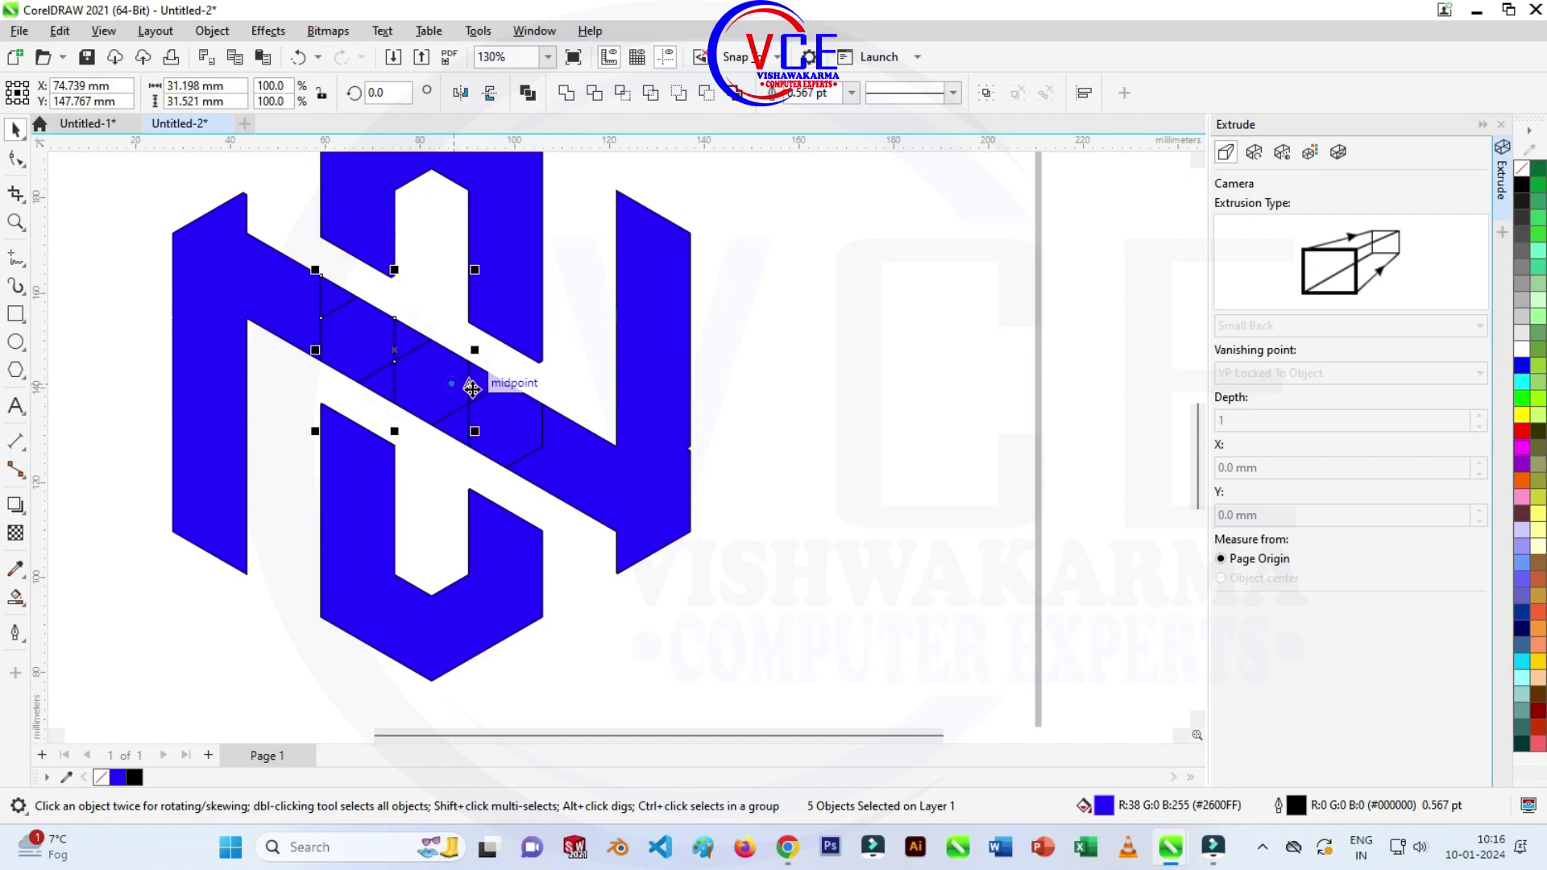
{"action": "left_click", "coordinate": [494, 396], "text": "shift"}
{"action": "left_click", "coordinate": [460, 438], "text": "shift"}
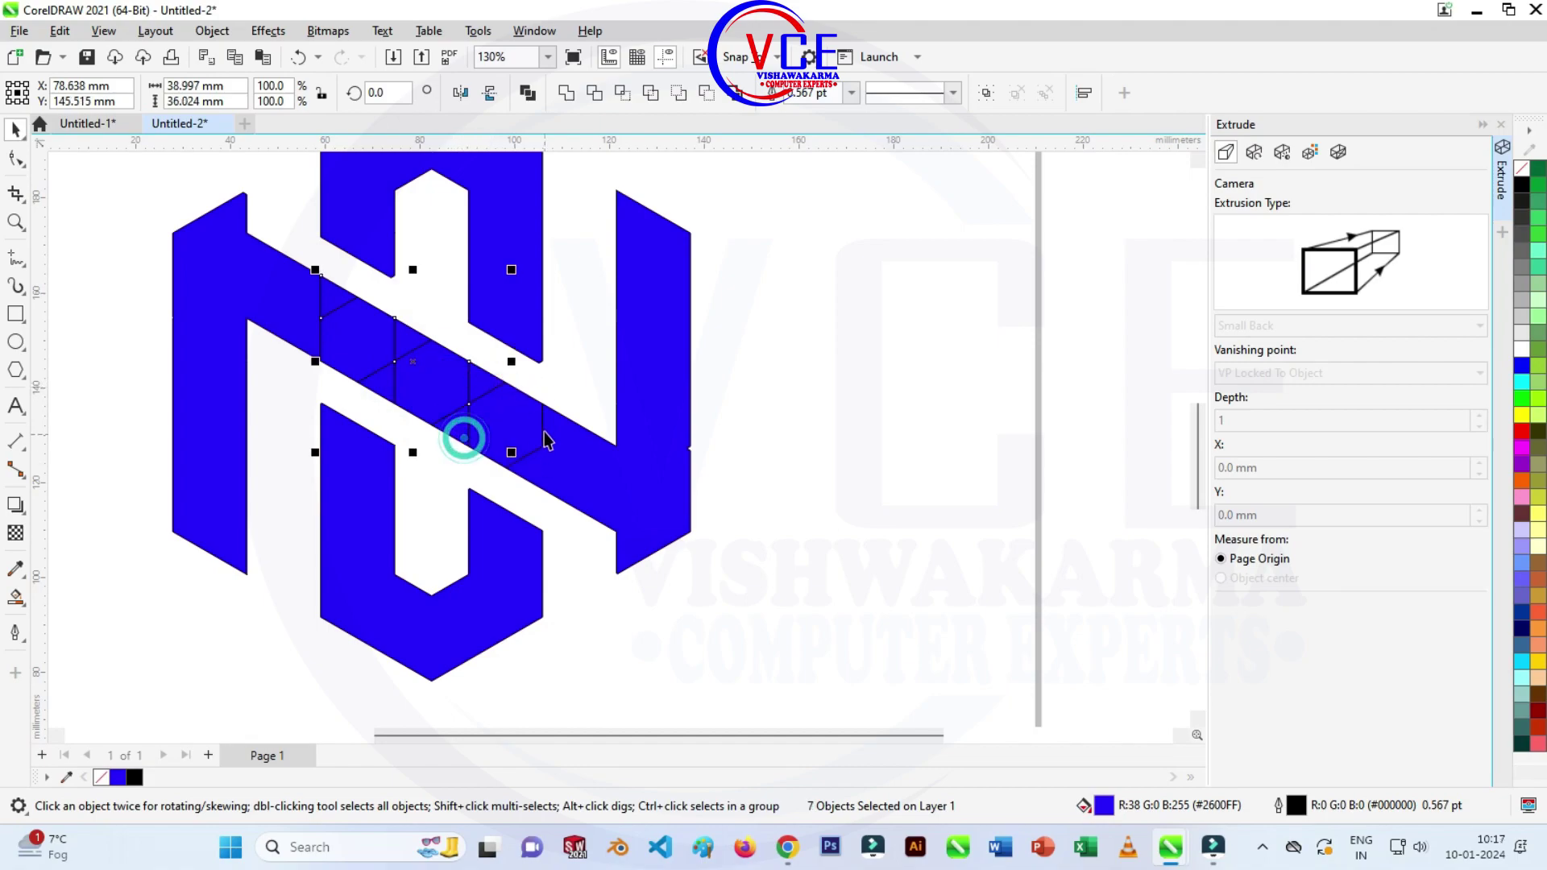
{"action": "left_click", "coordinate": [539, 425], "text": "shift"}
{"action": "left_click", "coordinate": [615, 476], "text": "shift"}
{"action": "left_click", "coordinate": [235, 283], "text": "shift"}
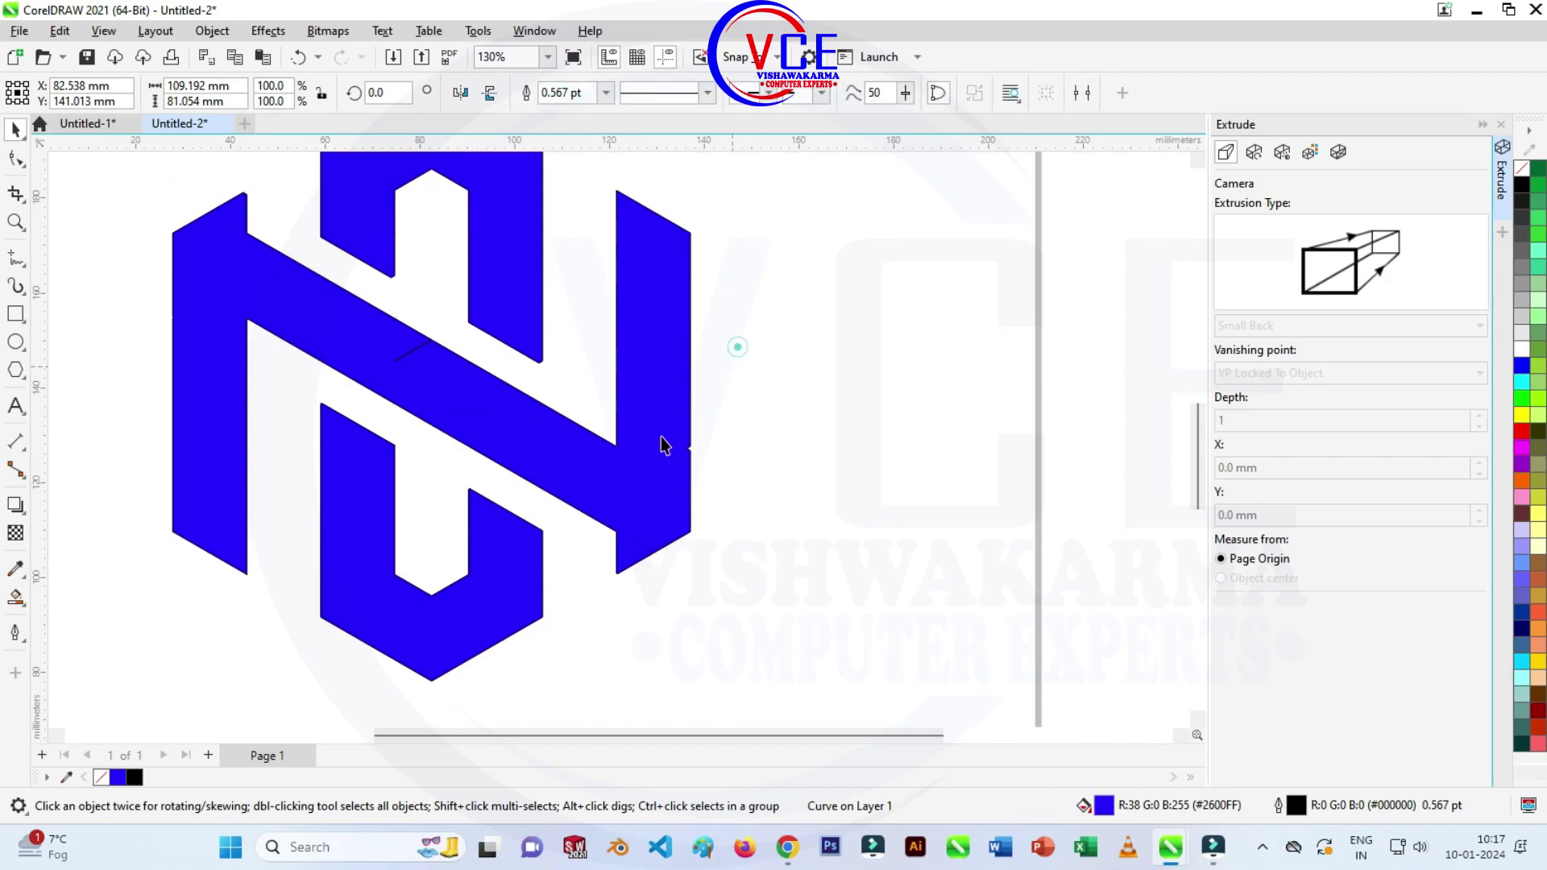
{"action": "left_click", "coordinate": [735, 345]}
{"action": "scroll", "coordinate": [548, 378], "scroll_direction": "down", "scroll_amount": 2}
{"action": "scroll", "coordinate": [498, 369], "scroll_direction": "up", "scroll_amount": 3}
{"action": "scroll", "coordinate": [498, 369], "scroll_direction": "up", "scroll_amount": 1}
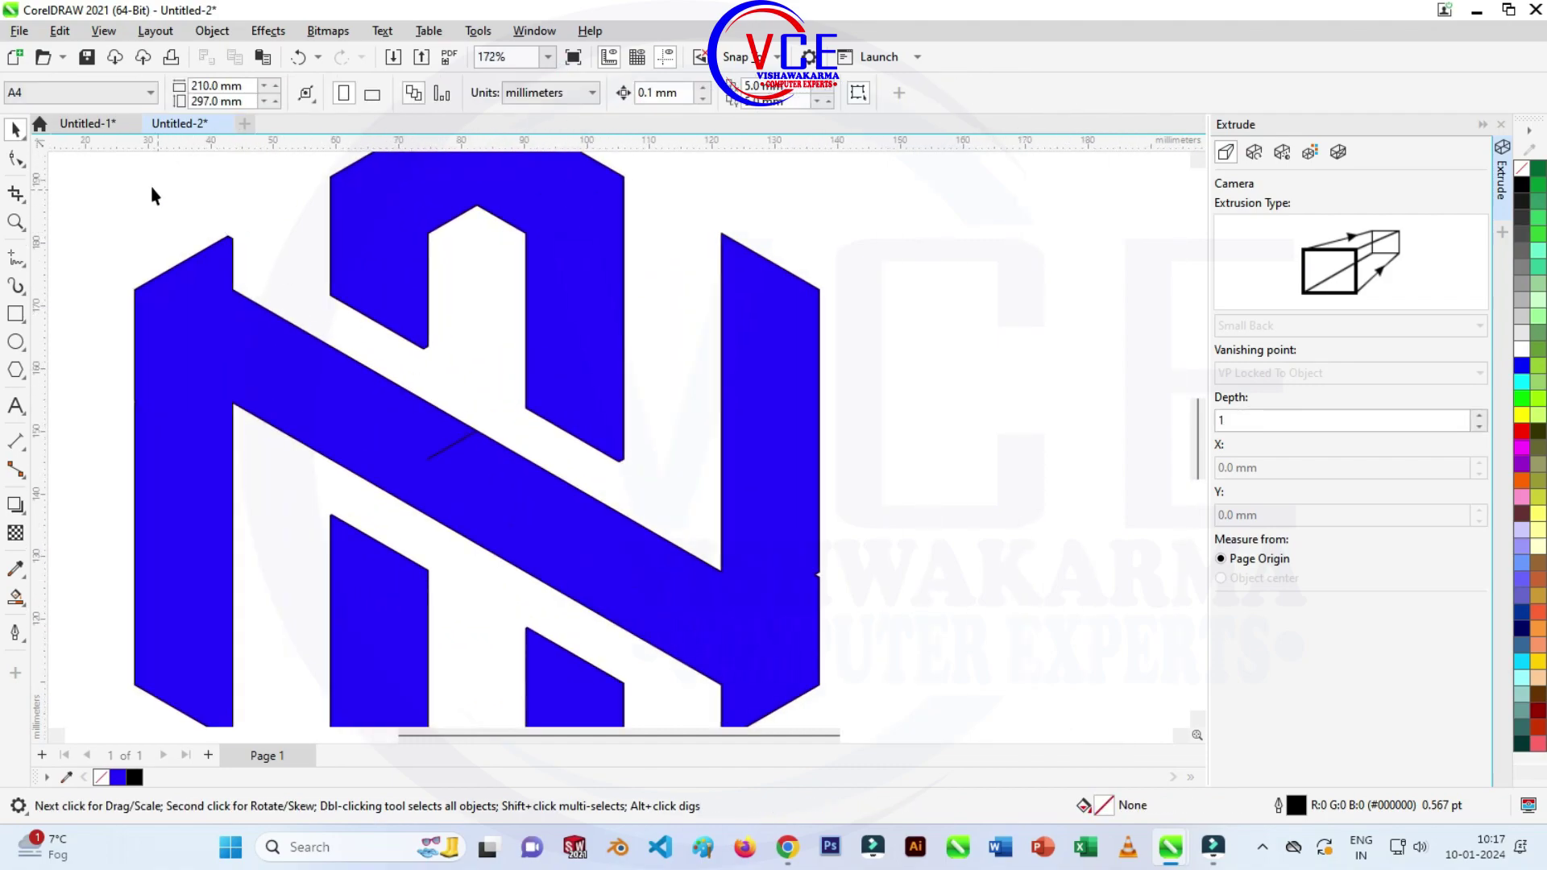
{"action": "left_click", "coordinate": [16, 157]}
Delete redundant nodes on the N's diagonal, right edge and left edge.
{"action": "left_click", "coordinate": [450, 449]}
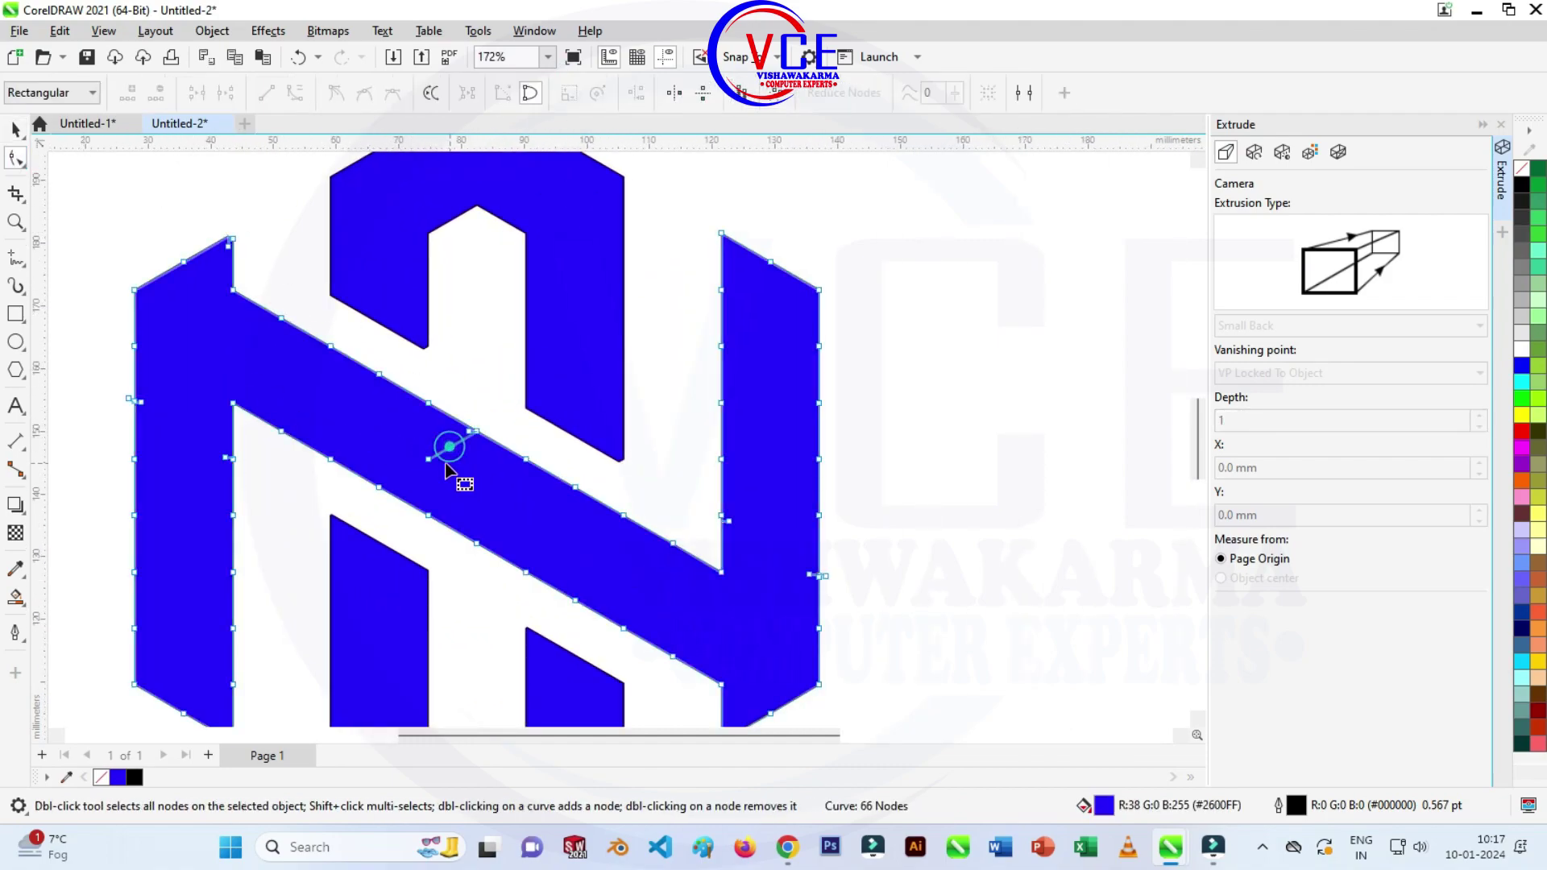
{"action": "scroll", "coordinate": [476, 431], "scroll_direction": "up", "scroll_amount": 4}
{"action": "double_click", "coordinate": [476, 427]}
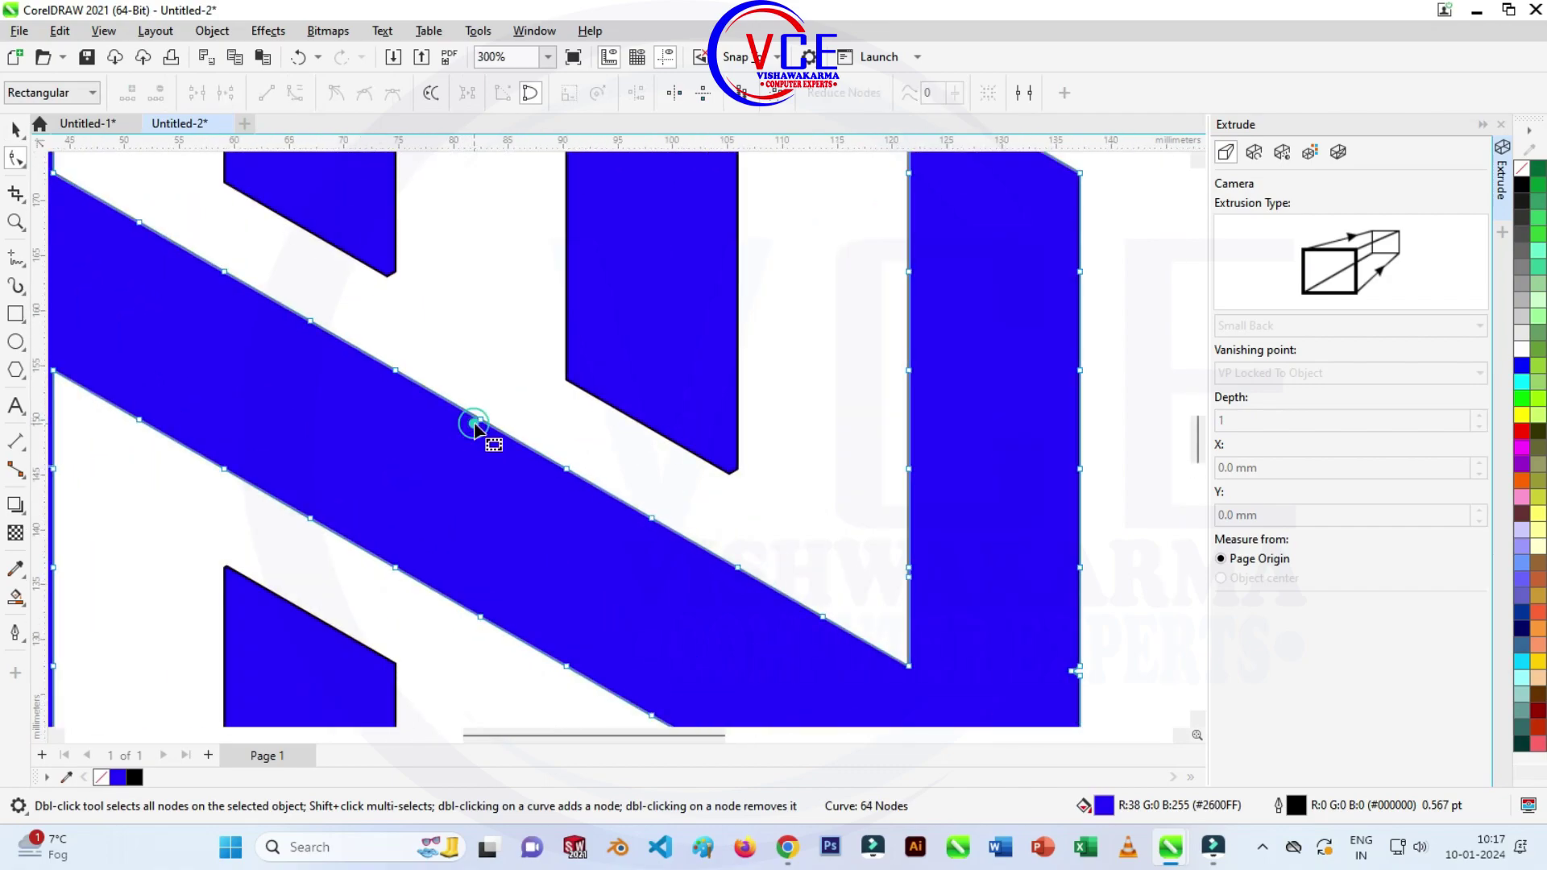
{"action": "scroll", "coordinate": [483, 411], "scroll_direction": "down", "scroll_amount": 5}
{"action": "scroll", "coordinate": [738, 513], "scroll_direction": "up", "scroll_amount": 4}
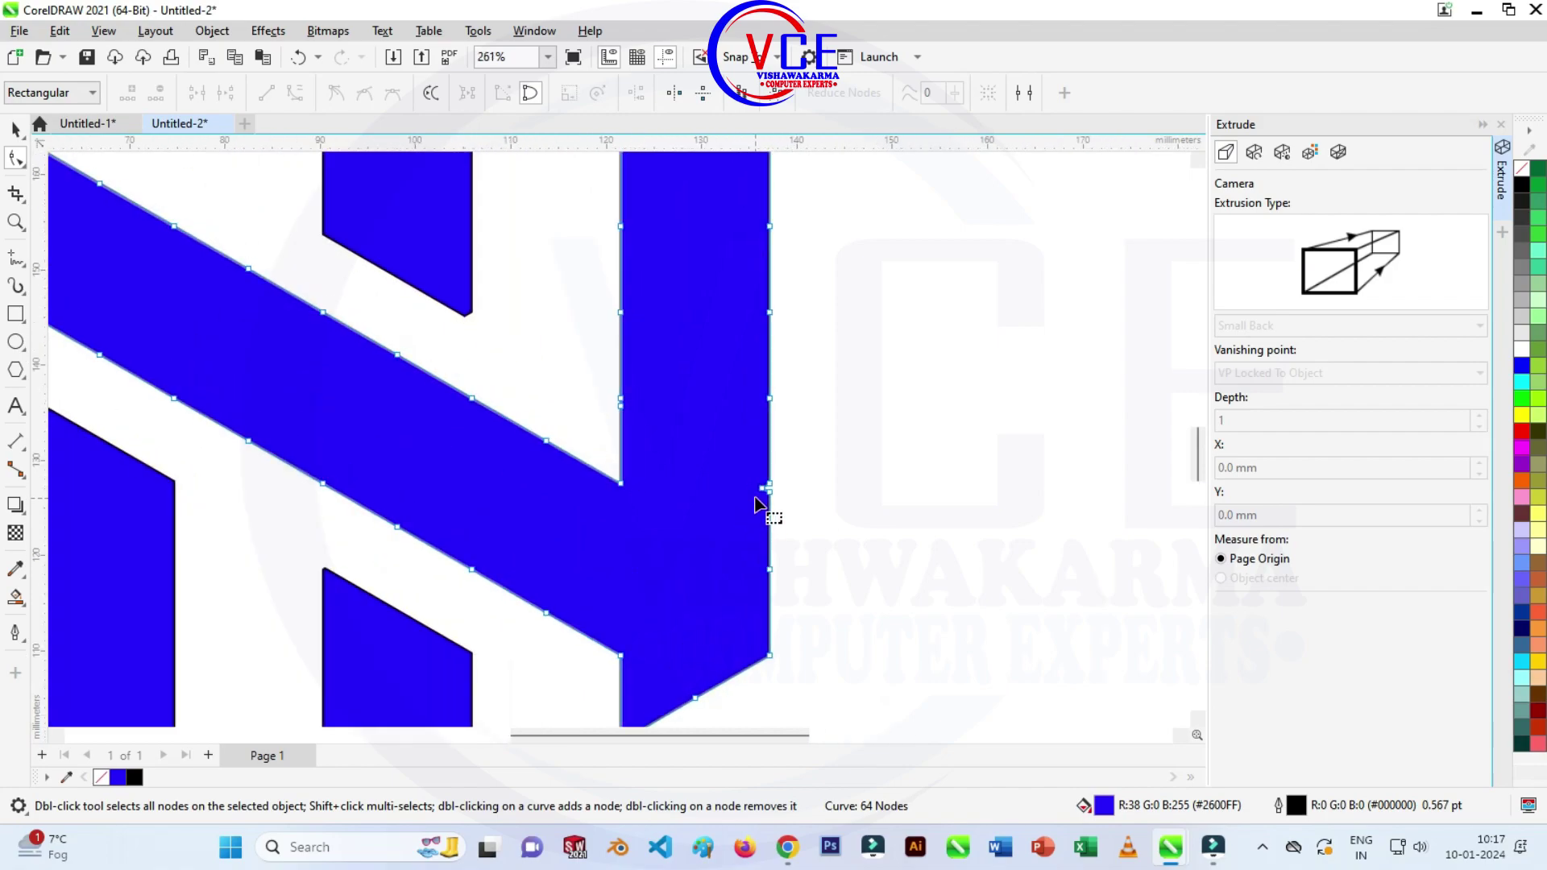
{"action": "double_click", "coordinate": [761, 490]}
{"action": "scroll", "coordinate": [828, 414], "scroll_direction": "down", "scroll_amount": 2}
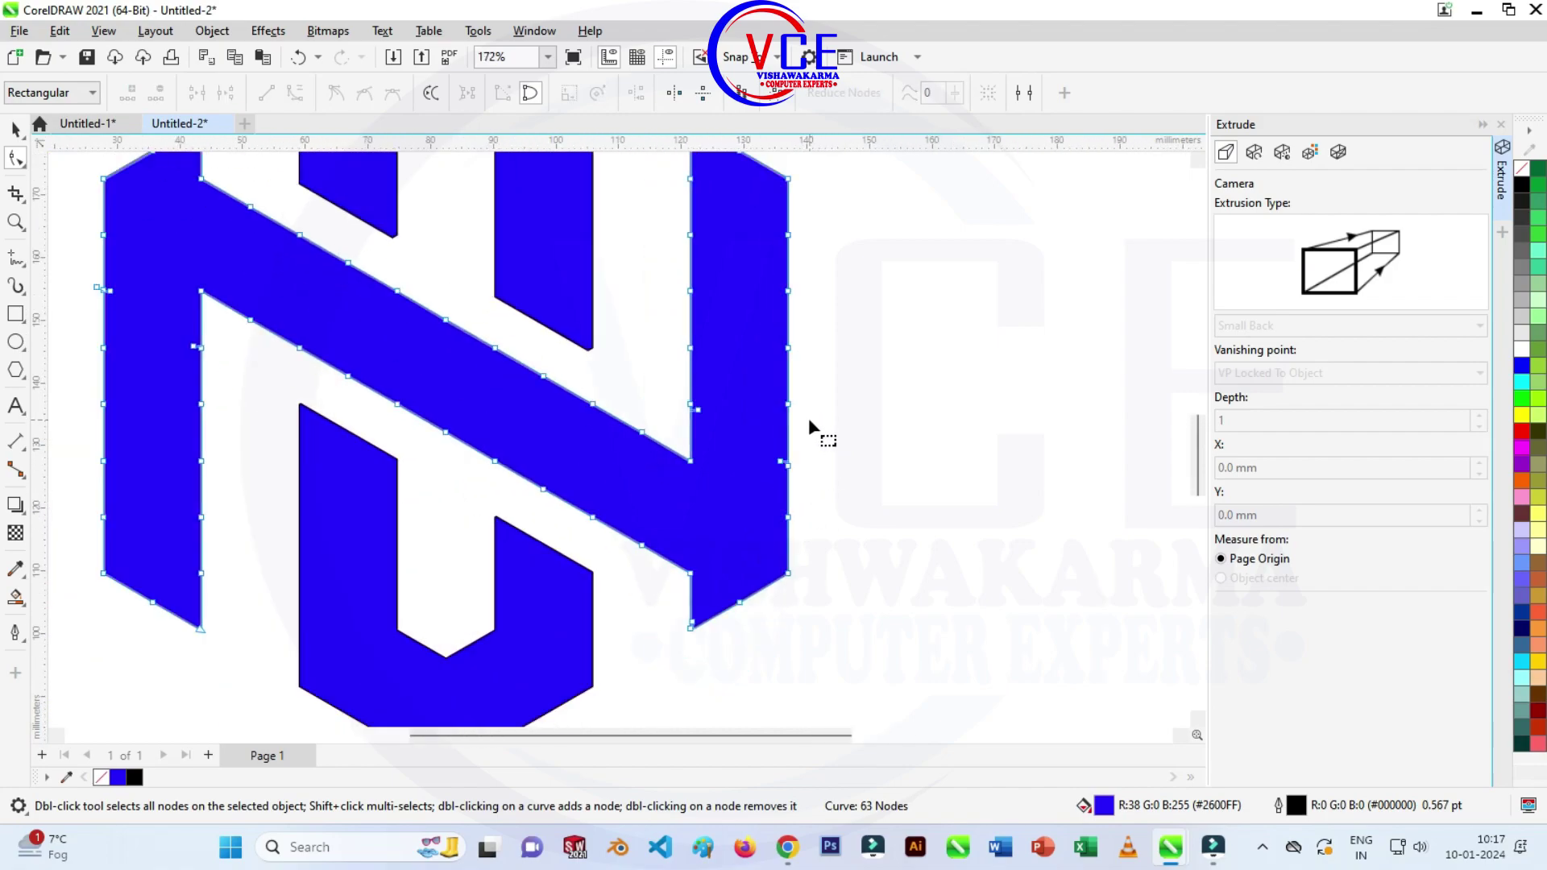
{"action": "scroll", "coordinate": [668, 448], "scroll_direction": "down", "scroll_amount": 1}
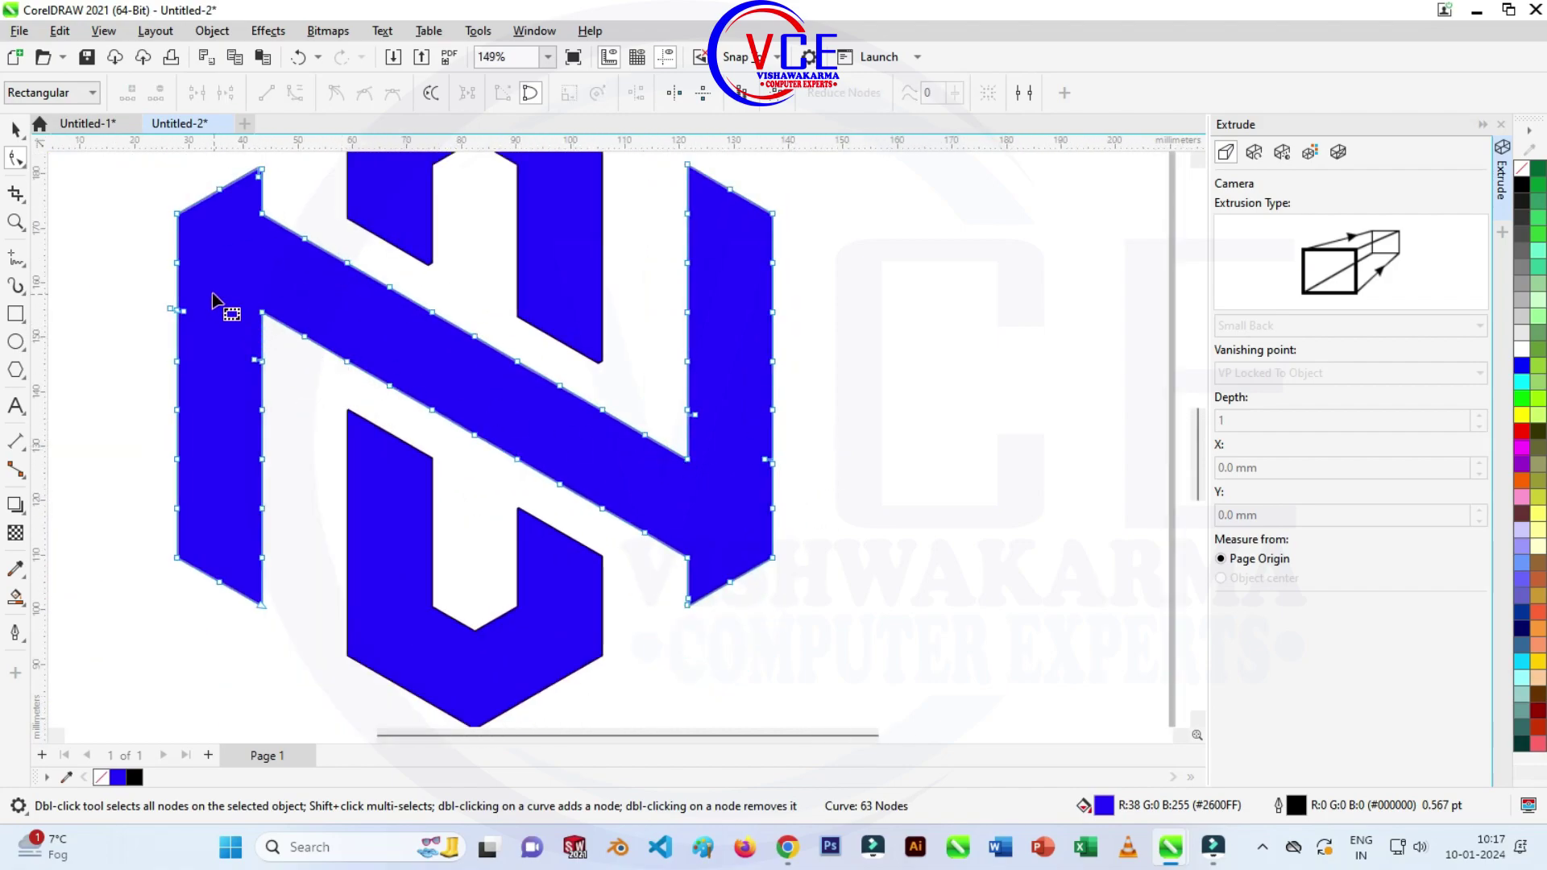
{"action": "left_click_drag", "start_coordinate": [138, 248], "coordinate": [214, 526]}
{"action": "key", "text": "Delete"}
Remove extra nodes on the left bar's inner edge and top-left corner, undoing one mistake.
{"action": "double_click", "coordinate": [222, 583]}
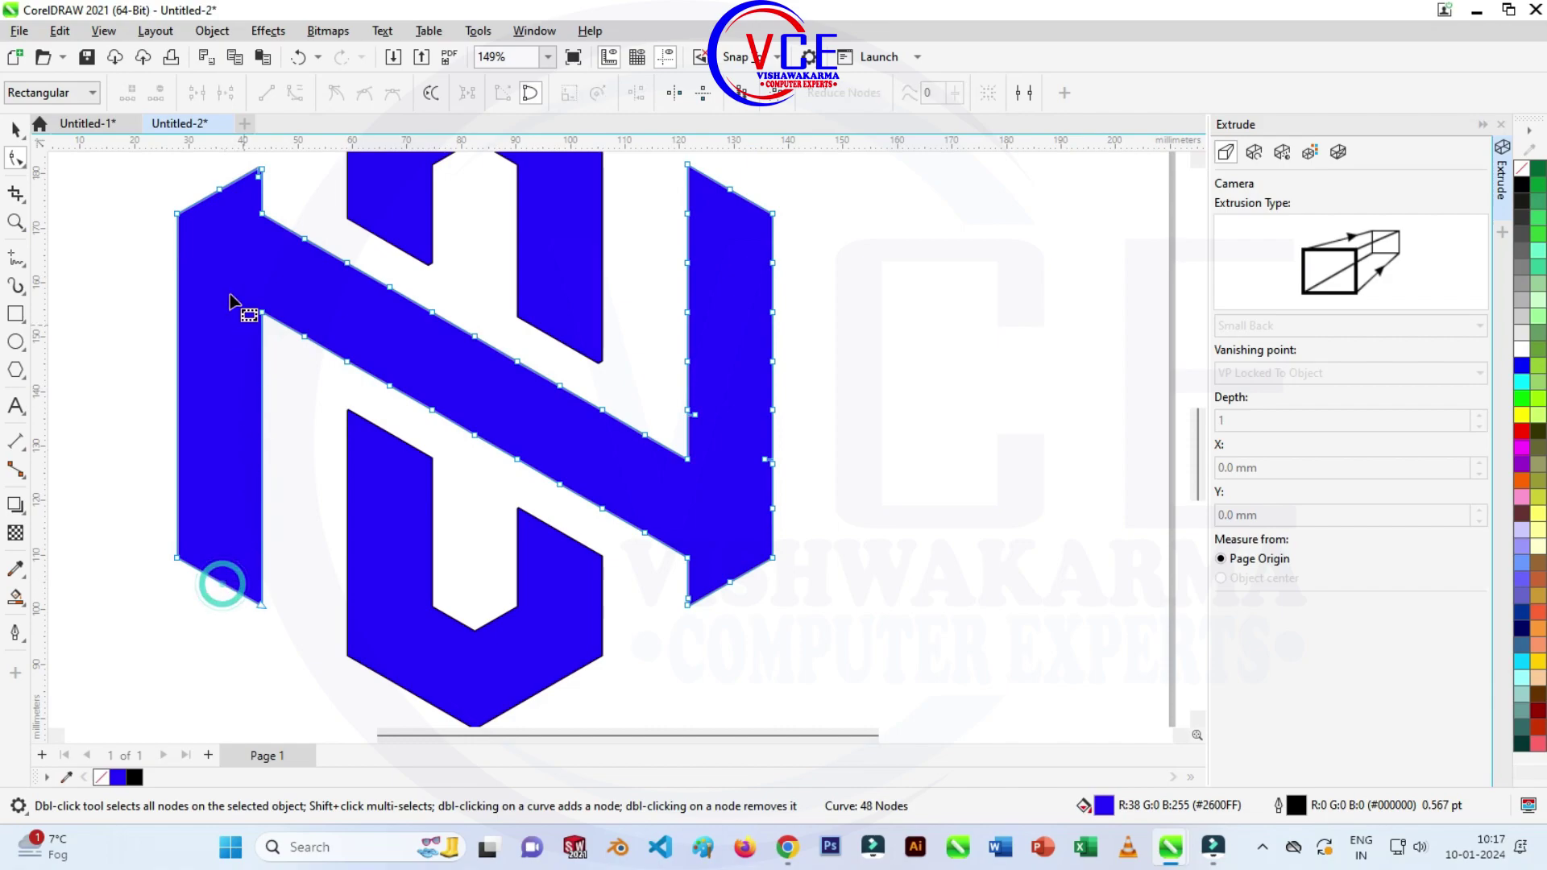
{"action": "double_click", "coordinate": [219, 190]}
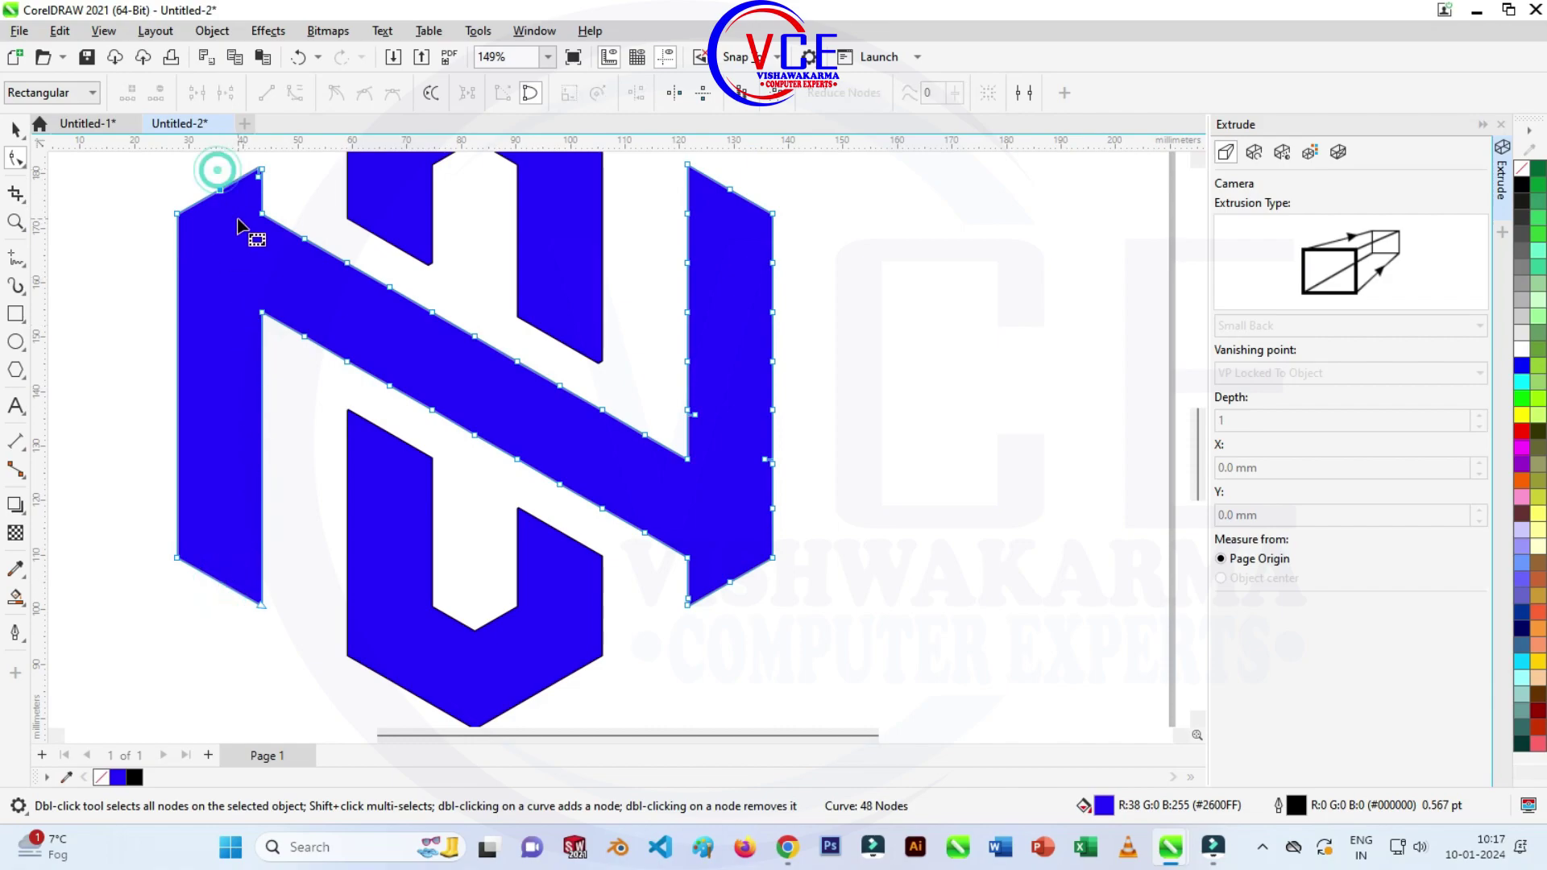
{"action": "double_click", "coordinate": [258, 178]}
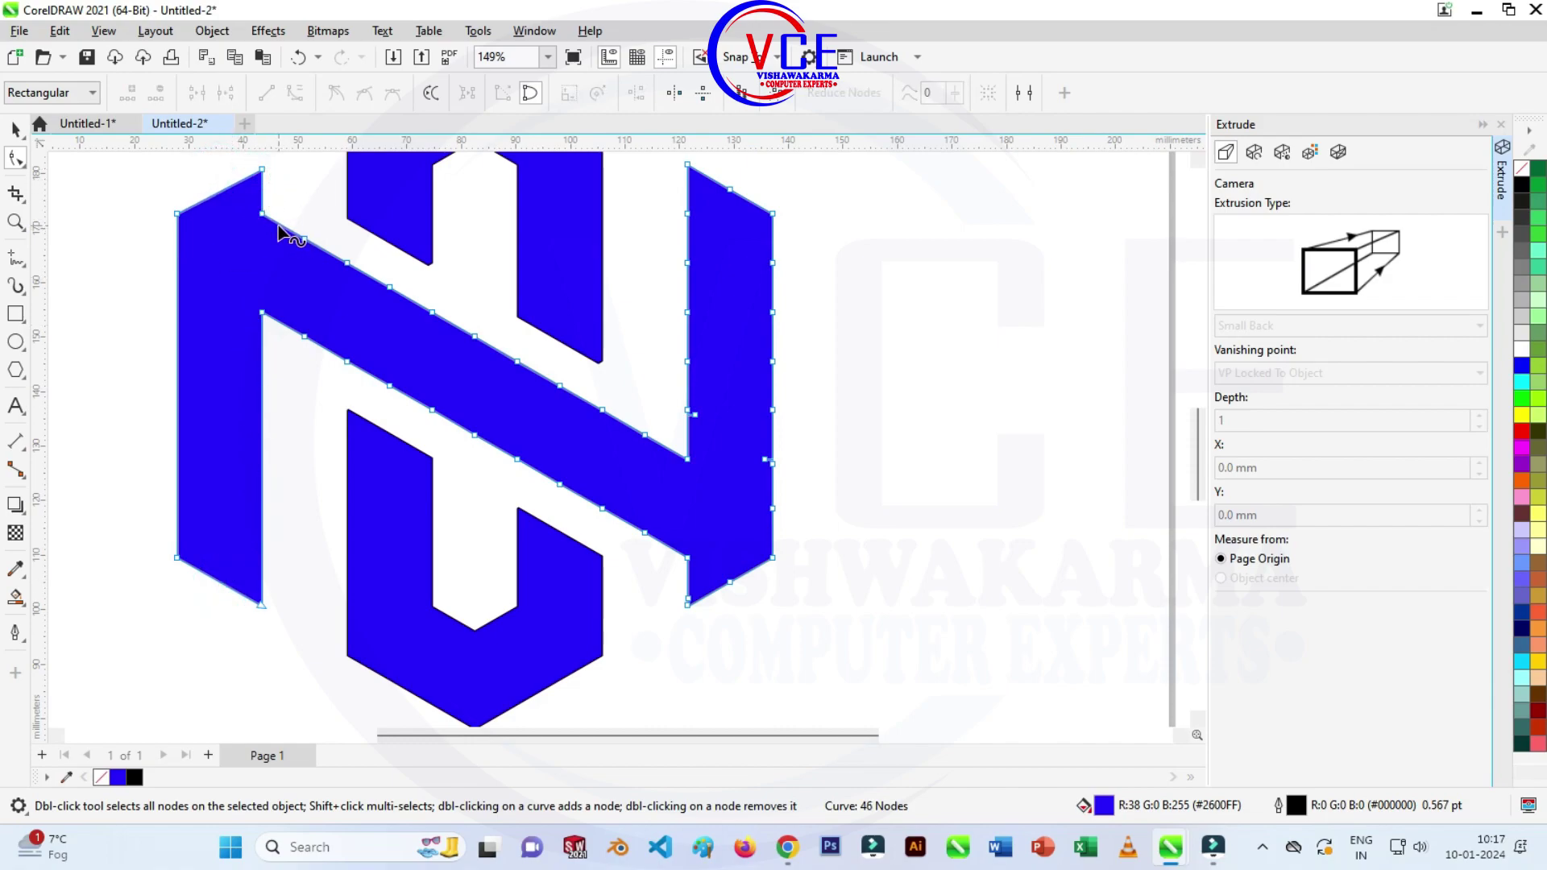
{"action": "key", "text": "ctrl+z"}
{"action": "scroll", "coordinate": [256, 173], "scroll_direction": "up", "scroll_amount": 2}
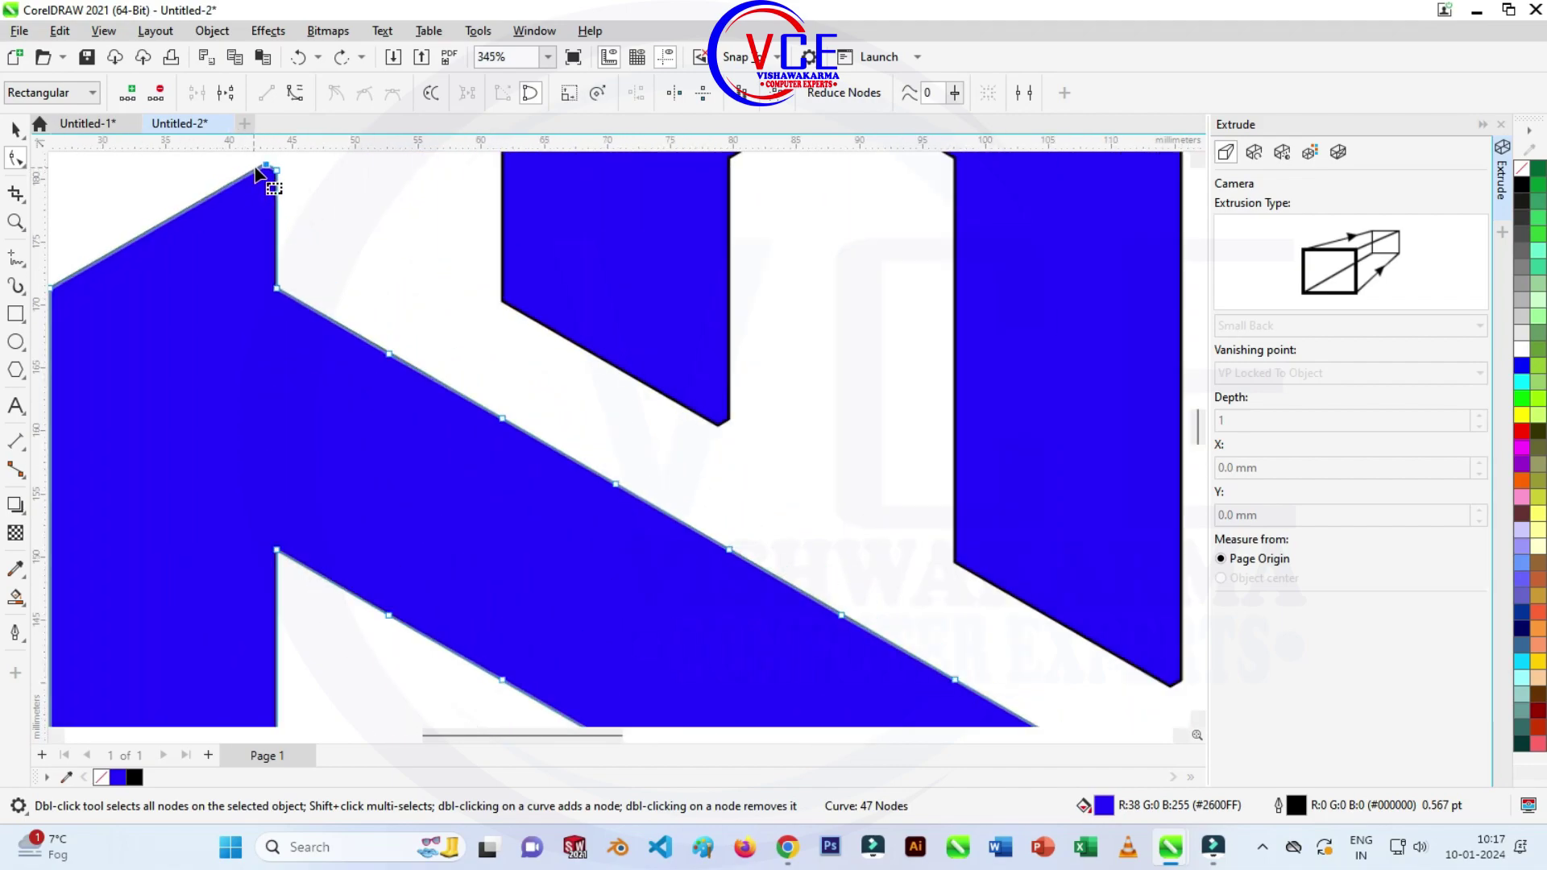
{"action": "scroll", "coordinate": [269, 179], "scroll_direction": "up", "scroll_amount": 2}
{"action": "scroll", "coordinate": [287, 197], "scroll_direction": "down", "scroll_amount": 2}
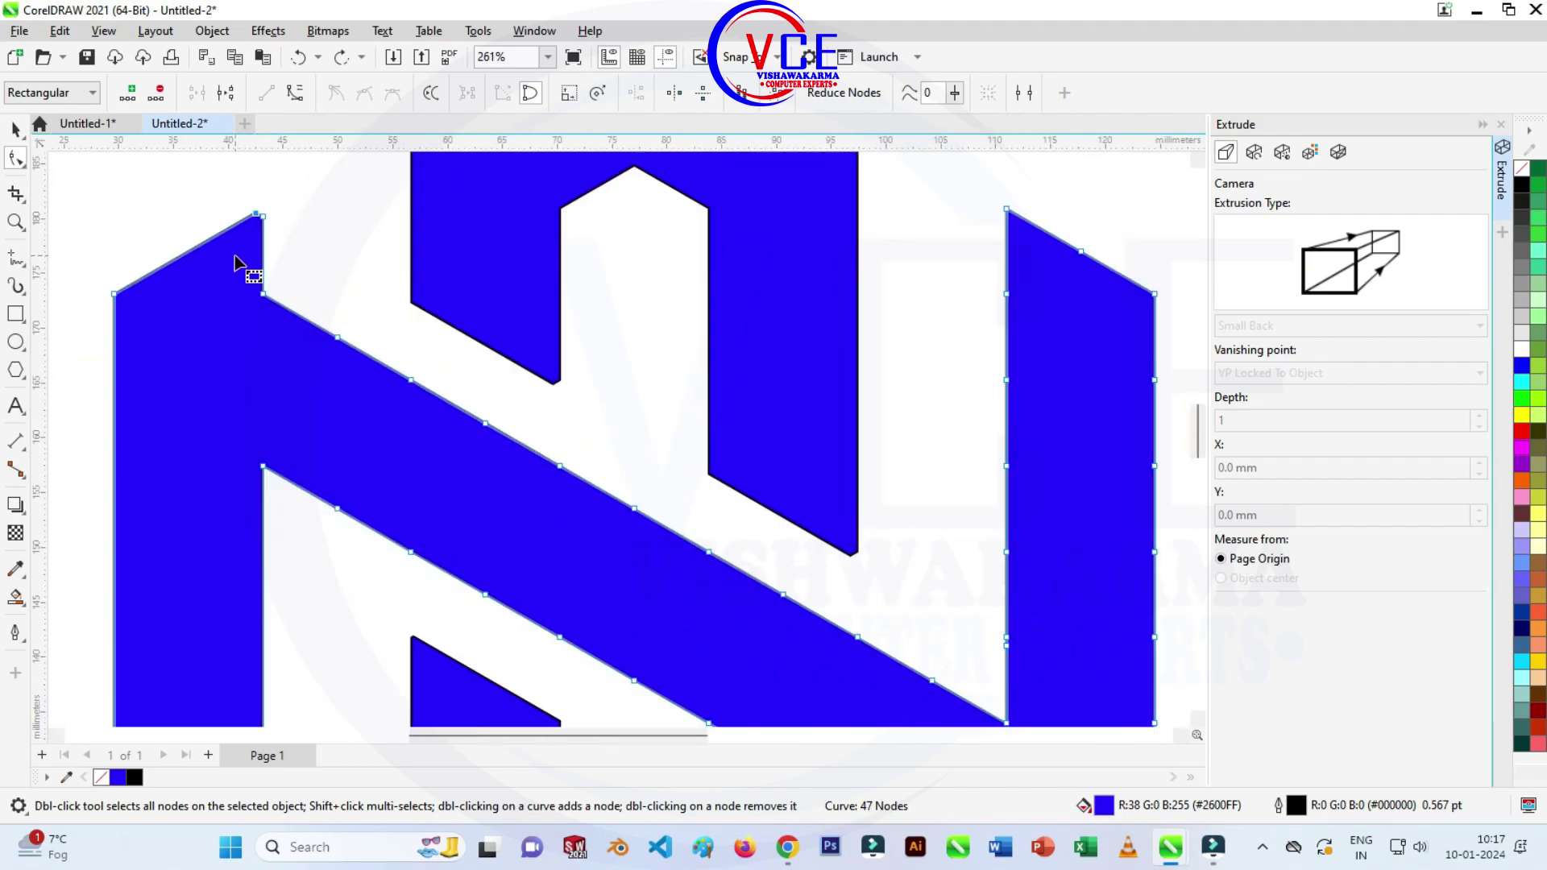
{"action": "double_click", "coordinate": [257, 215]}
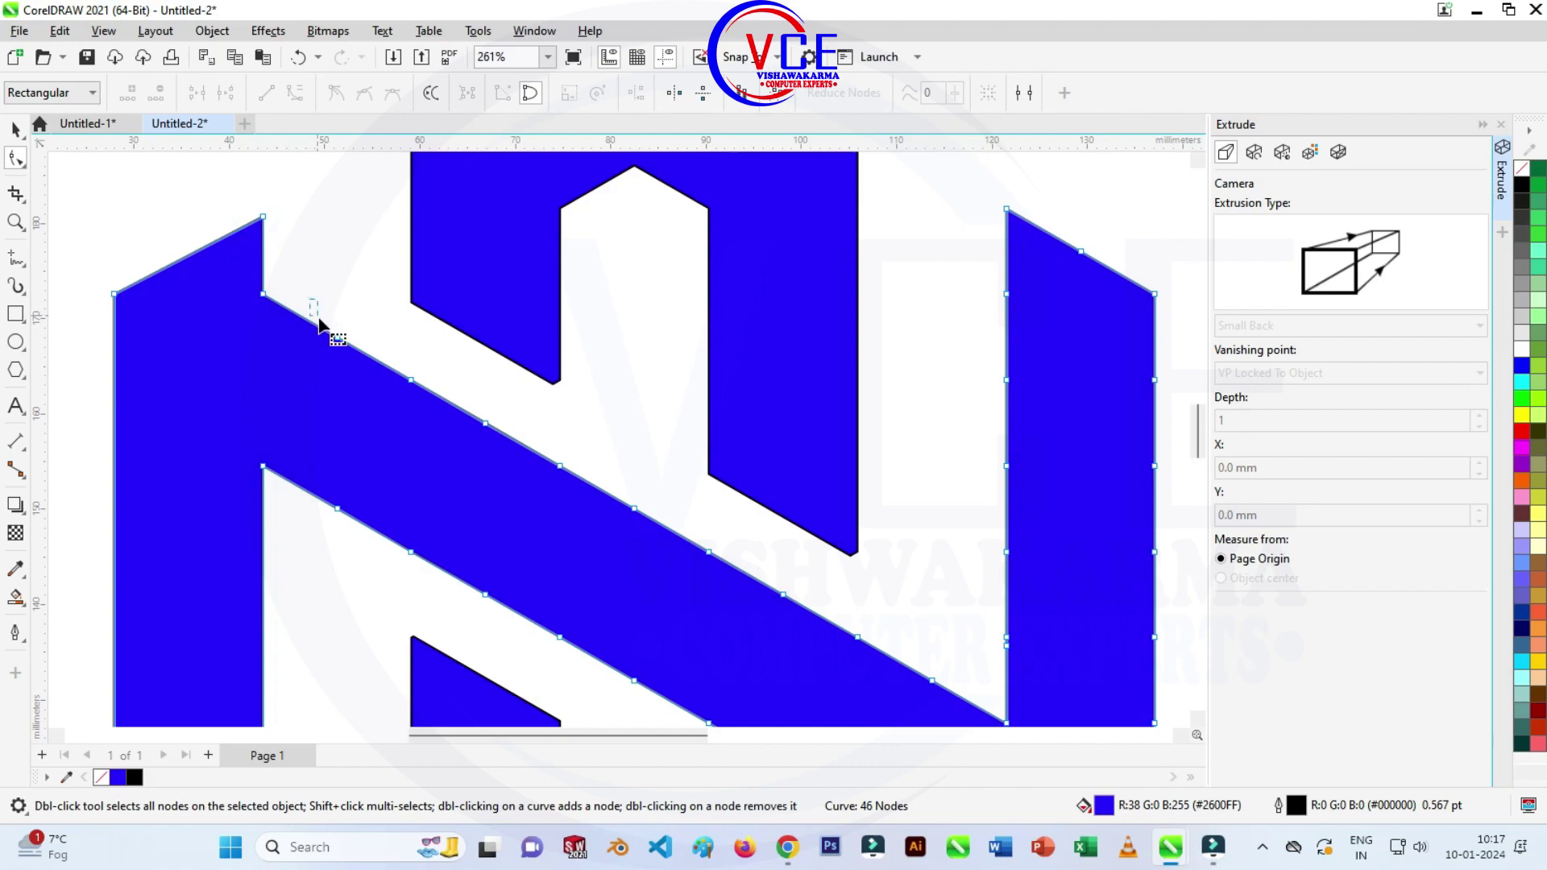
Delete the extra nodes along the upper edge and upper diagonal, undoing an accidental bend.
{"action": "left_click_drag", "start_coordinate": [307, 301], "coordinate": [407, 453]}
{"action": "scroll", "coordinate": [360, 371], "scroll_direction": "down", "scroll_amount": 2}
{"action": "left_click_drag", "start_coordinate": [435, 433], "coordinate": [473, 449]}
{"action": "key", "text": "Delete"}
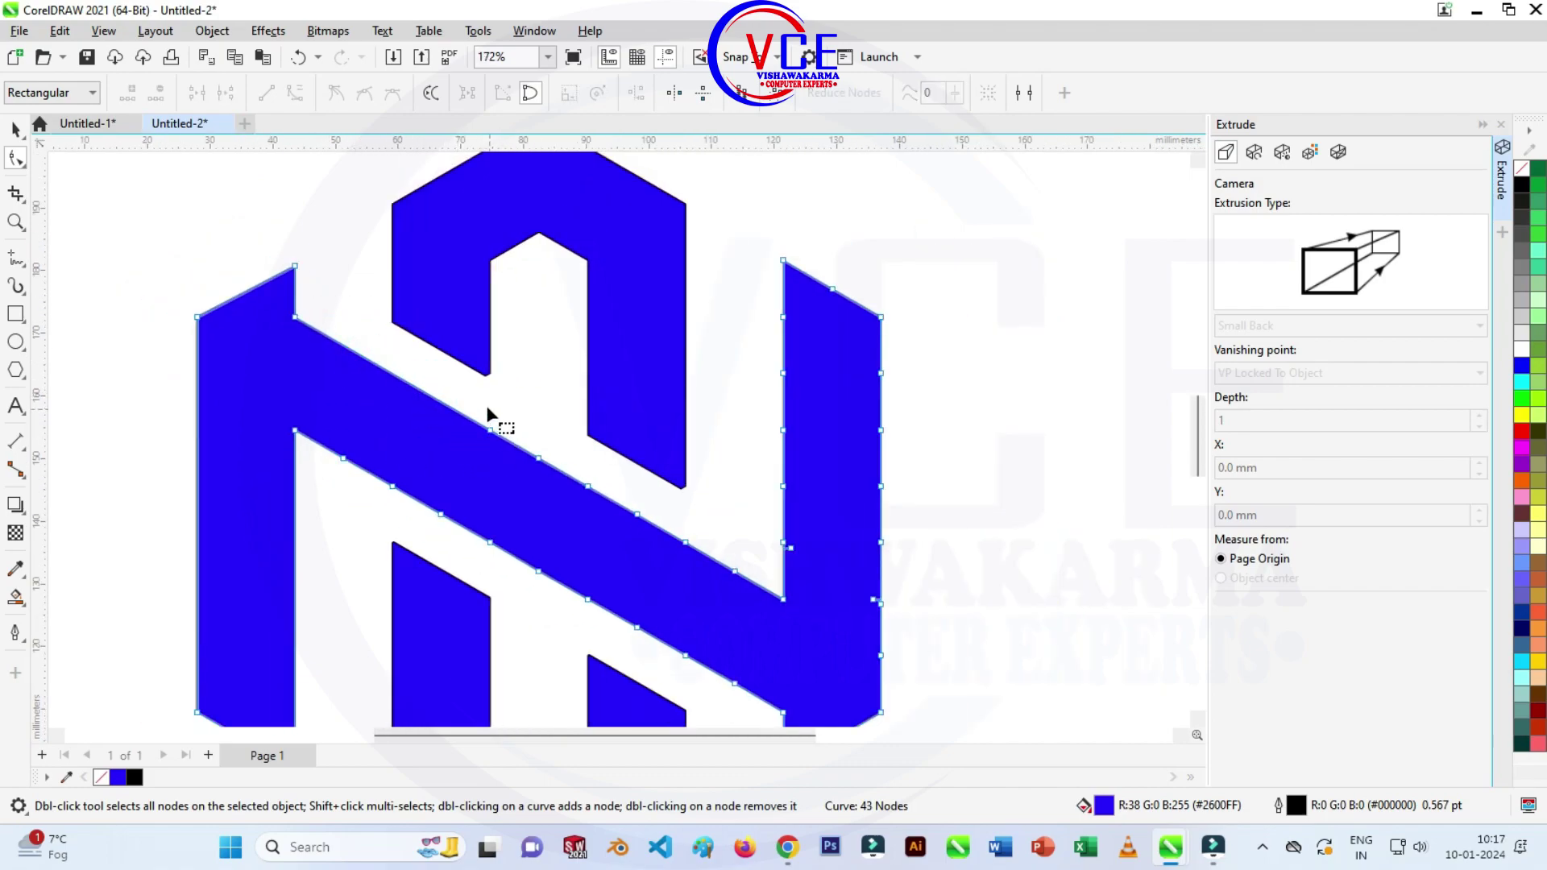
{"action": "mouse_move", "coordinate": [545, 489]}
{"action": "left_mouse_down"}
{"action": "mouse_move", "coordinate": [563, 518]}
{"action": "mouse_move", "coordinate": [641, 545]}
{"action": "left_mouse_up"}
{"action": "key", "text": "Delete"}
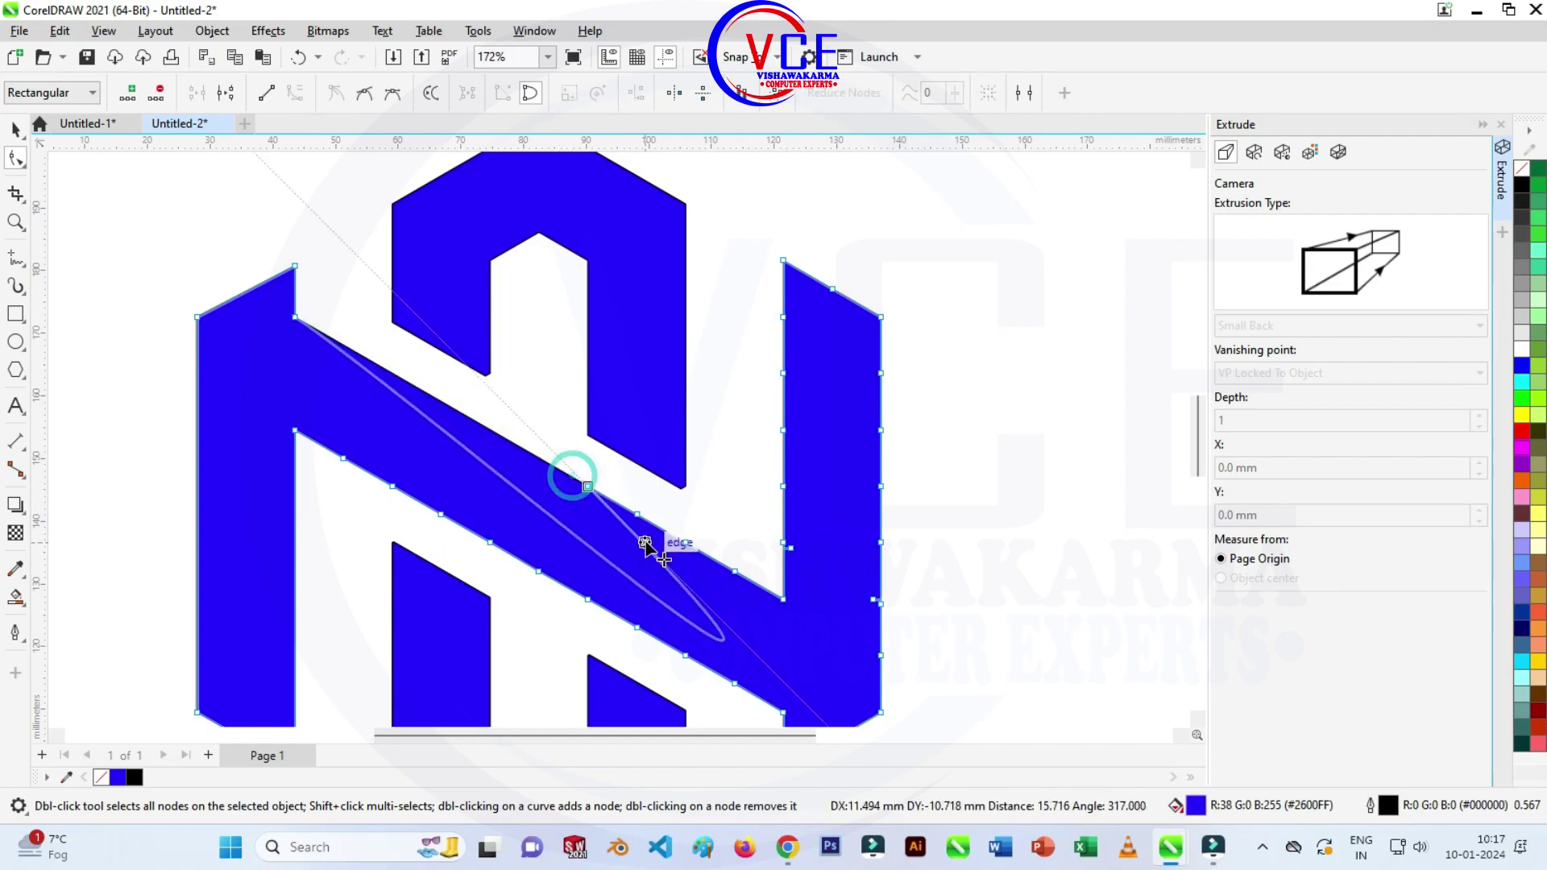
{"action": "key", "text": "ctrl+z"}
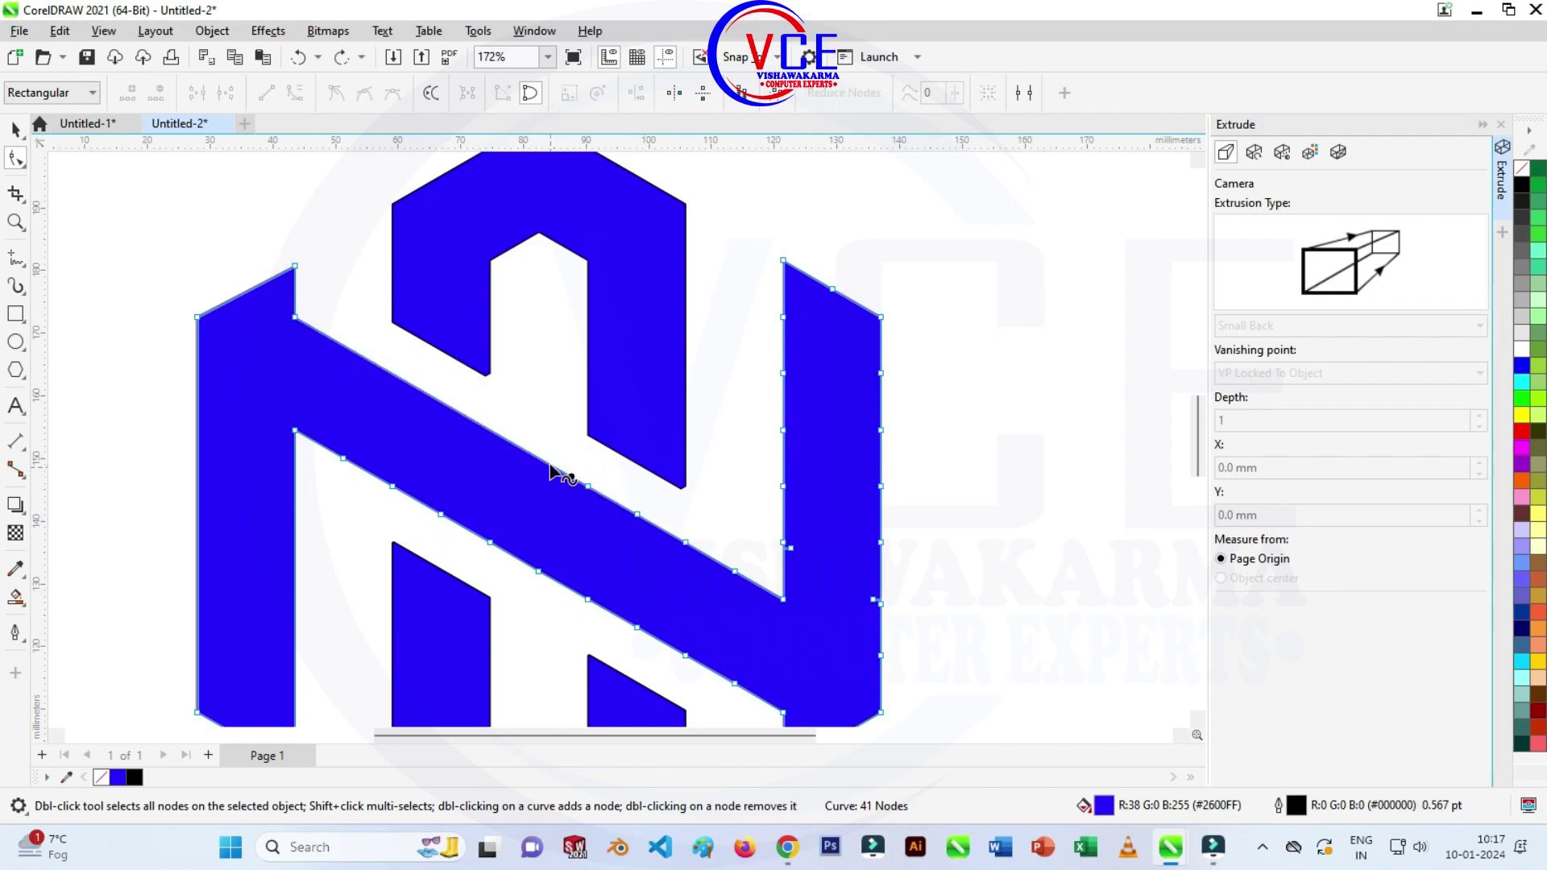
{"action": "left_click_drag", "start_coordinate": [625, 529], "coordinate": [675, 565]}
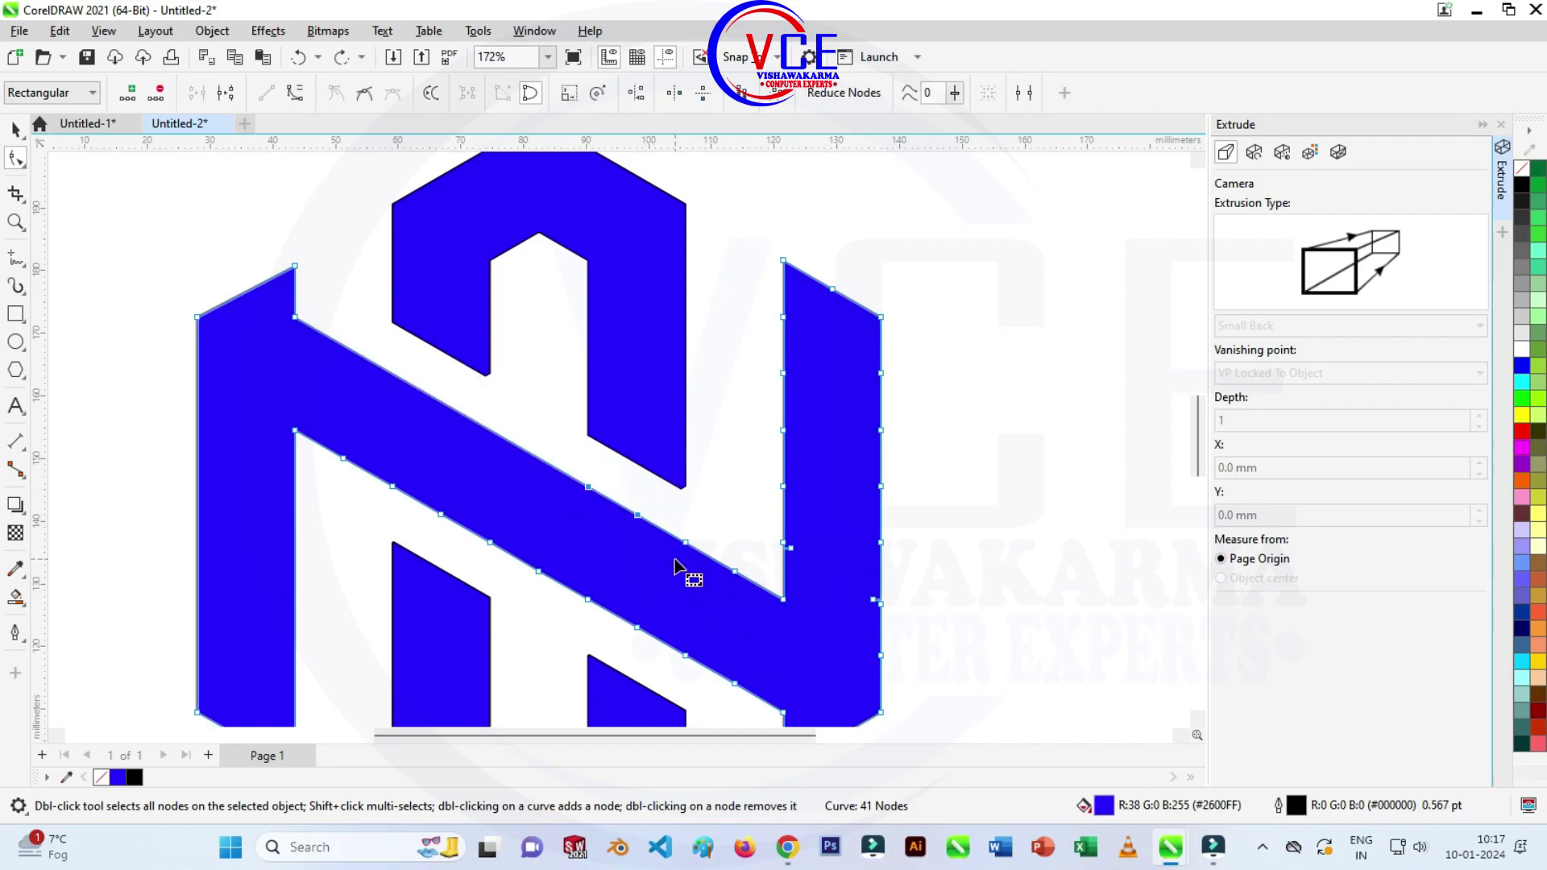
{"action": "key", "text": "Delete"}
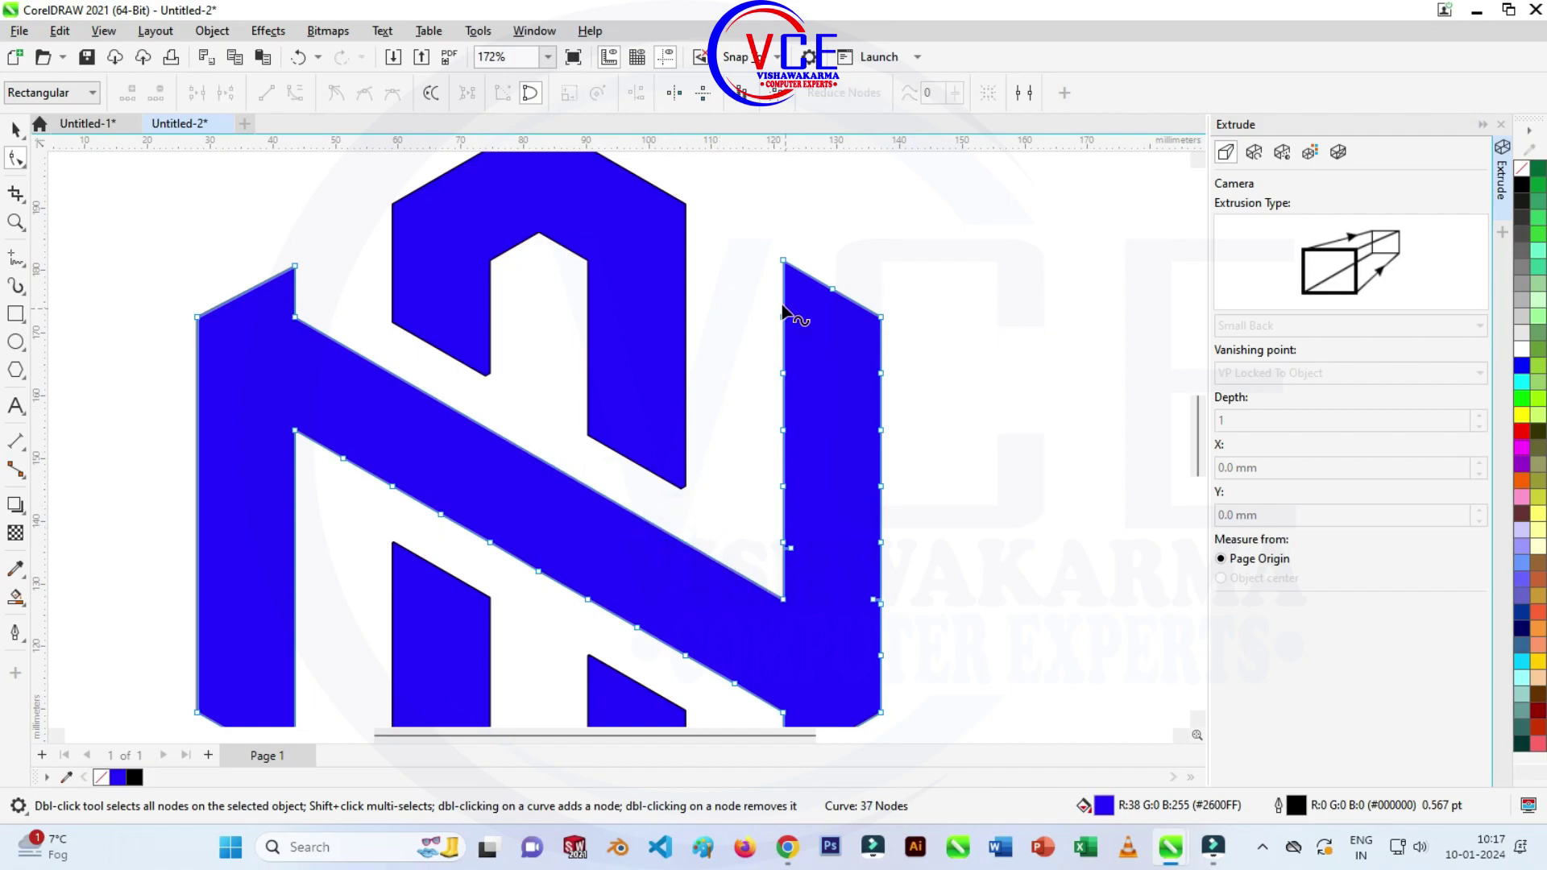
Delete redundant nodes on the right column, lower-right edge and lower diagonal.
{"action": "left_click_drag", "start_coordinate": [790, 406], "coordinate": [829, 572]}
{"action": "key", "text": "Delete"}
{"action": "mouse_move", "coordinate": [920, 354]}
{"action": "left_mouse_down"}
{"action": "mouse_move", "coordinate": [864, 685]}
{"action": "mouse_move", "coordinate": [837, 672]}
{"action": "left_mouse_up"}
{"action": "key", "text": "Delete"}
{"action": "scroll", "coordinate": [932, 466], "scroll_direction": "down", "scroll_amount": 2}
{"action": "scroll", "coordinate": [900, 658], "scroll_direction": "up", "scroll_amount": 2}
{"action": "key", "text": "Delete"}
{"action": "left_click_drag", "start_coordinate": [725, 610], "coordinate": [724, 609]}
{"action": "key", "text": "Delete"}
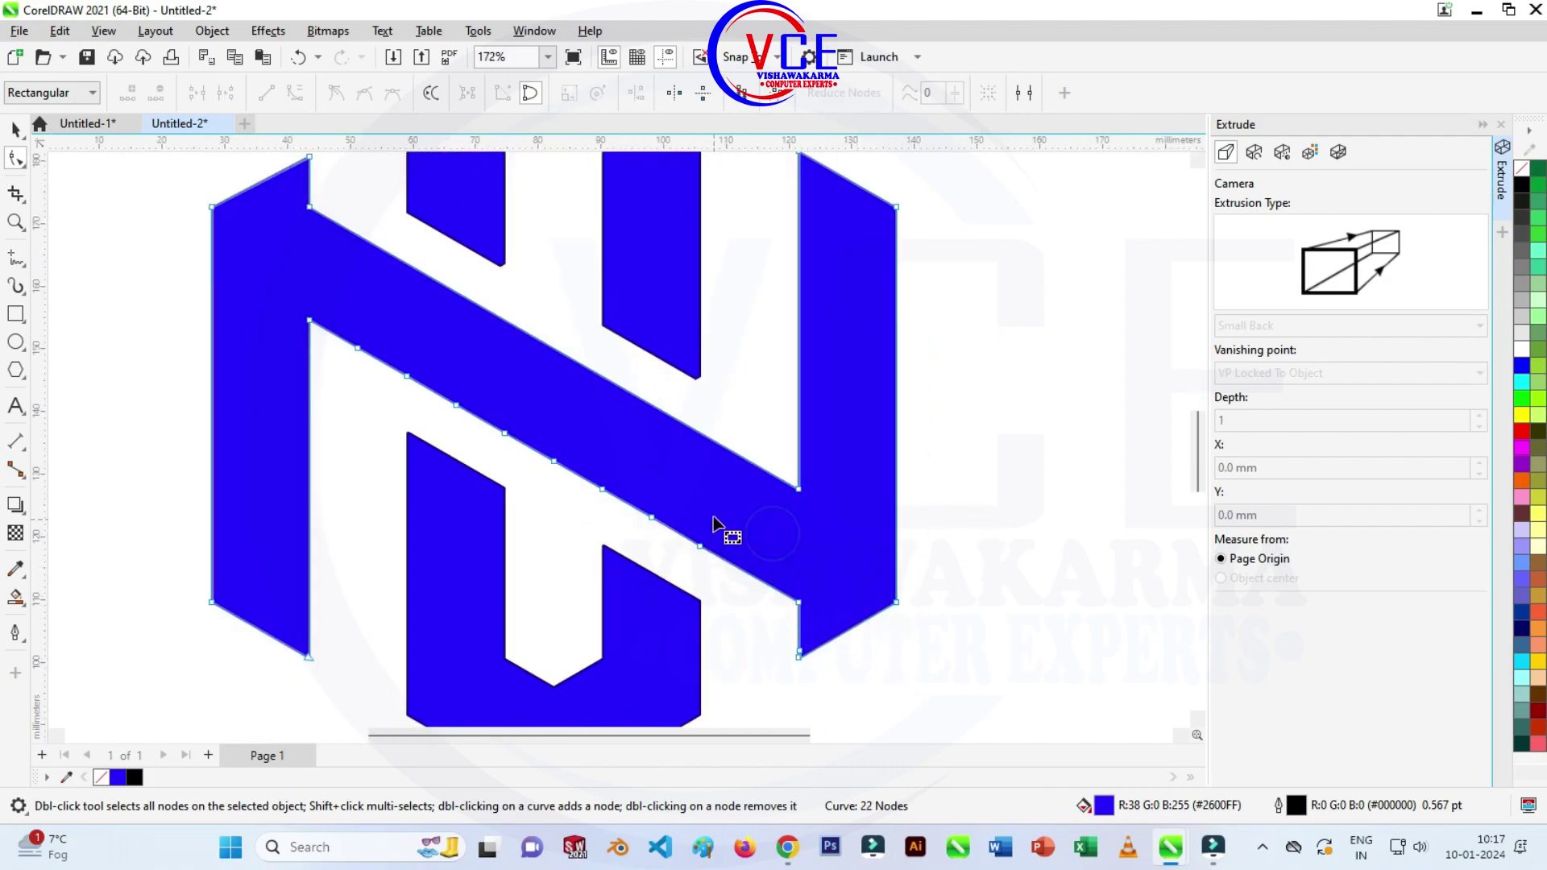
{"action": "left_click_drag", "start_coordinate": [662, 552], "coordinate": [662, 553]}
{"action": "key", "text": "Delete"}
{"action": "left_click_drag", "start_coordinate": [663, 486], "coordinate": [593, 519]}
{"action": "key", "text": "Delete"}
Clear the remaining lower-diagonal nodes and the extra lower-right corner node.
{"action": "left_click_drag", "start_coordinate": [484, 466], "coordinate": [485, 466]}
{"action": "left_click_drag", "start_coordinate": [397, 384], "coordinate": [560, 456]}
{"action": "key", "text": "Delete"}
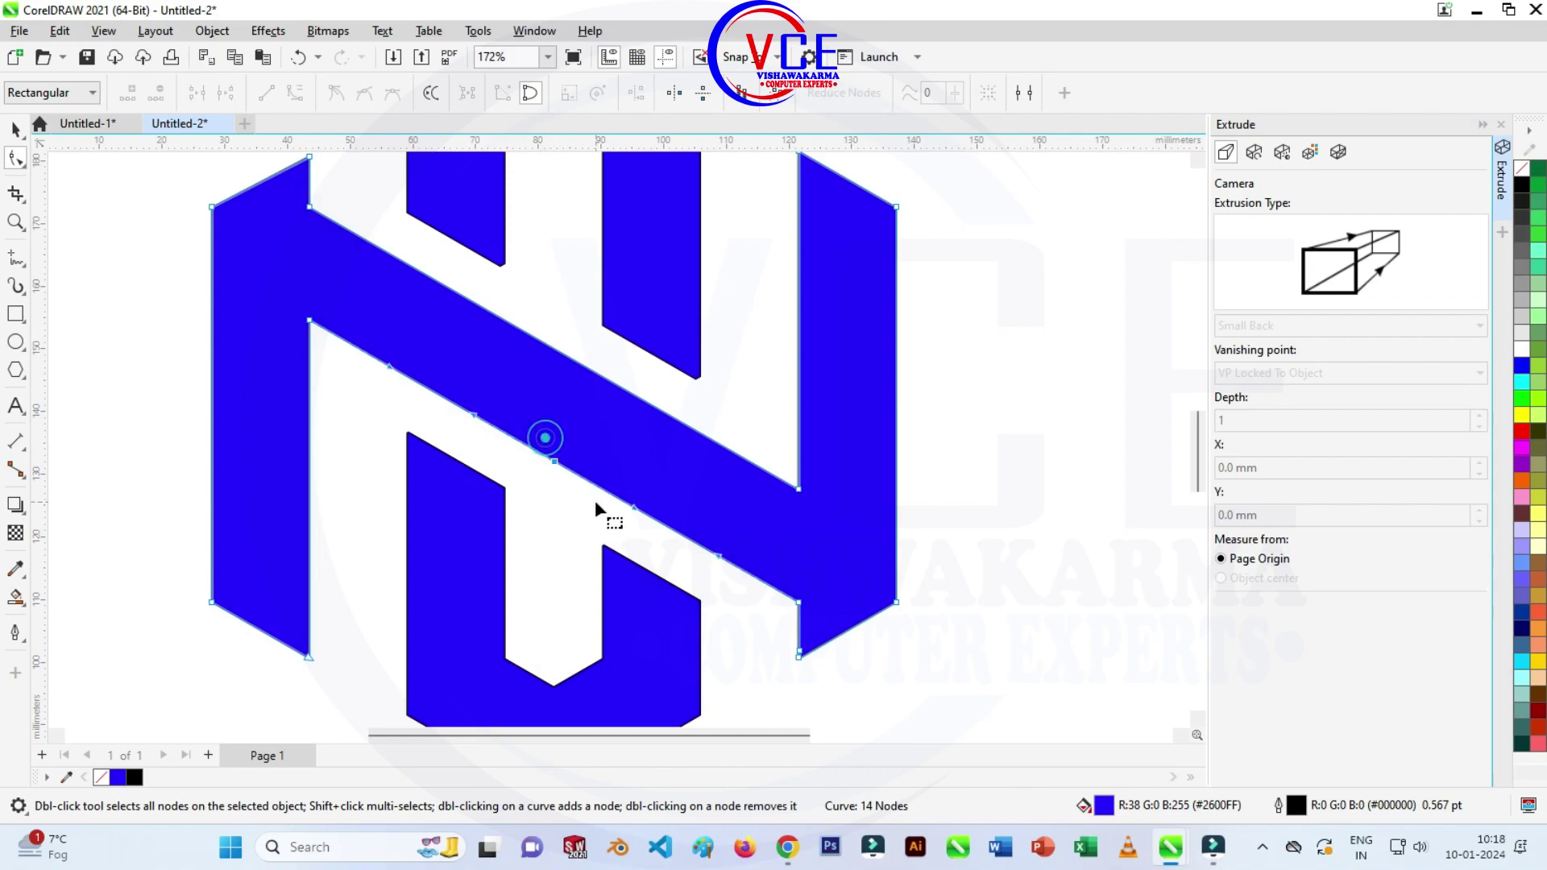
{"action": "key", "text": "Delete"}
{"action": "scroll", "coordinate": [520, 423], "scroll_direction": "down", "scroll_amount": 2}
{"action": "scroll", "coordinate": [728, 616], "scroll_direction": "up", "scroll_amount": 5}
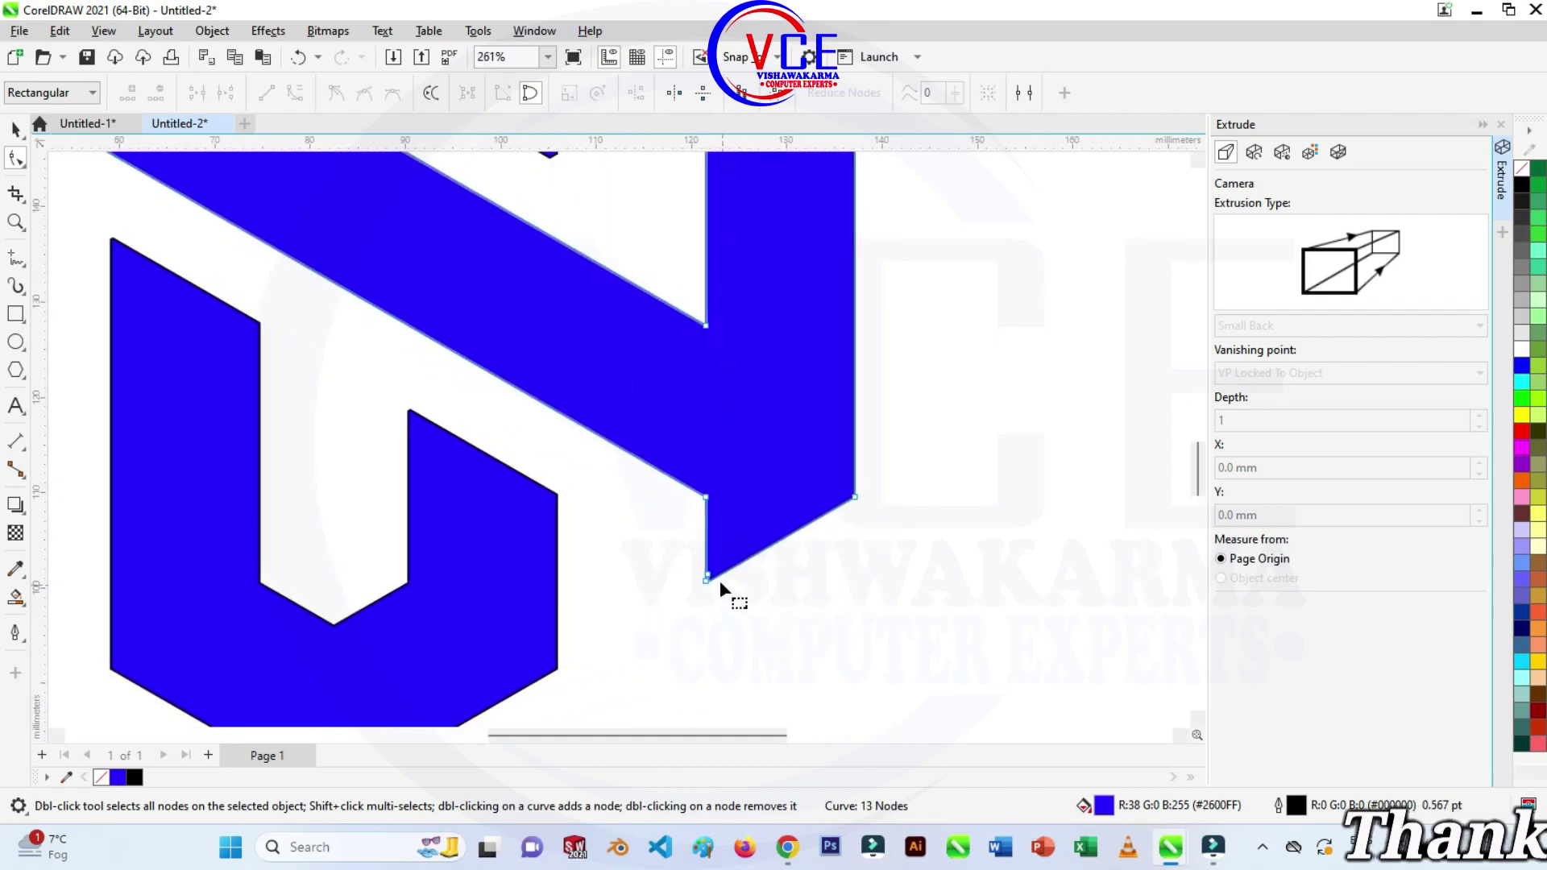
{"action": "left_click", "coordinate": [708, 573]}
{"action": "key", "text": "Delete"}
{"action": "scroll", "coordinate": [693, 556], "scroll_direction": "down", "scroll_amount": 3}
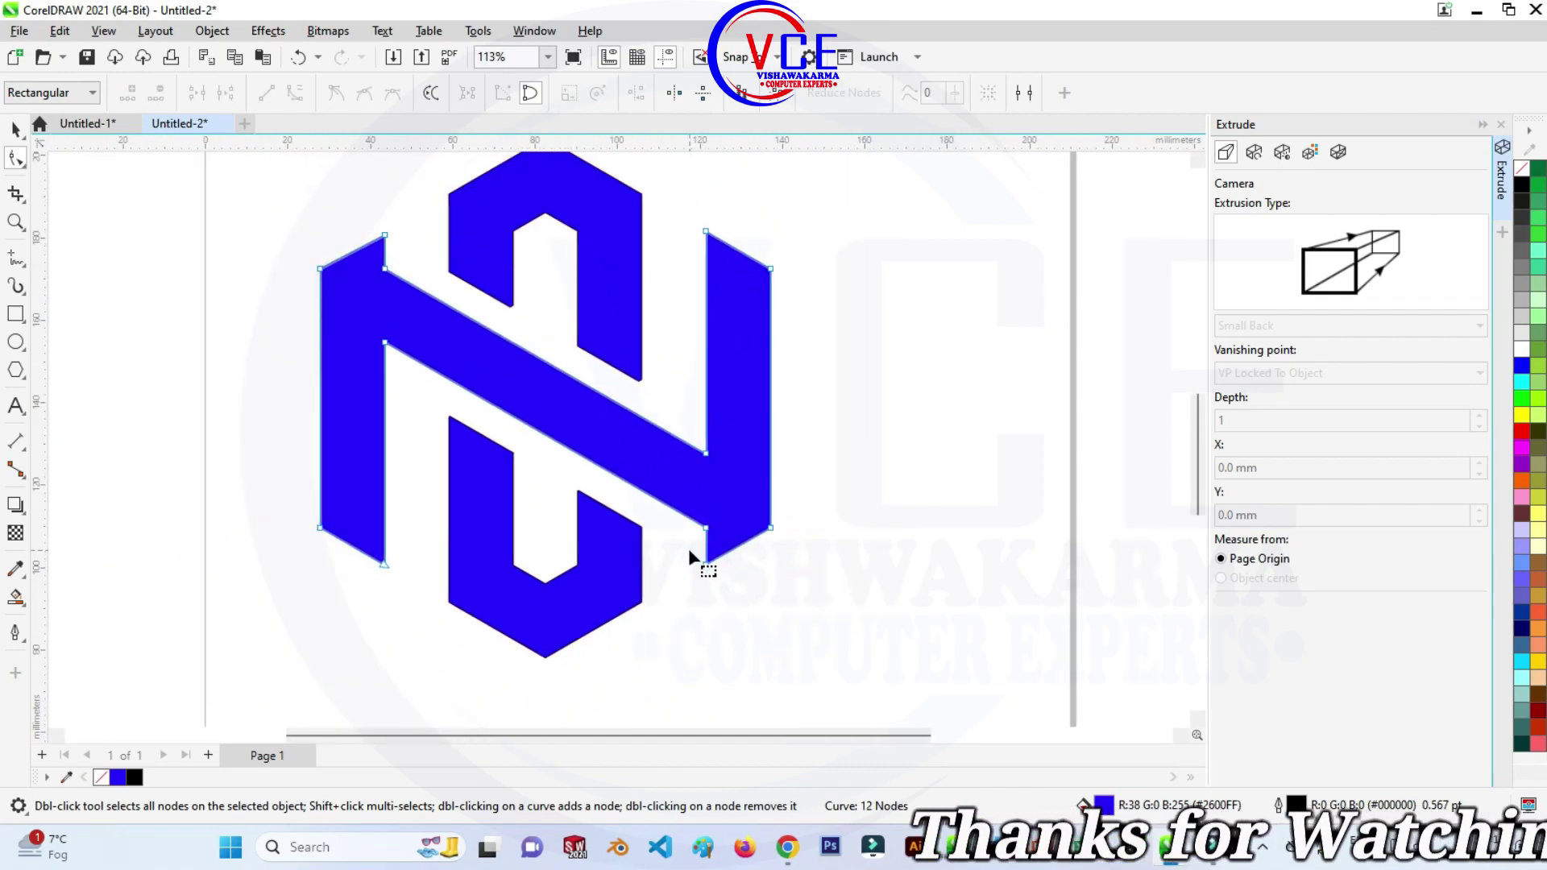
{"action": "scroll", "coordinate": [660, 499], "scroll_direction": "down", "scroll_amount": 2}
{"action": "left_click", "coordinate": [615, 307]}
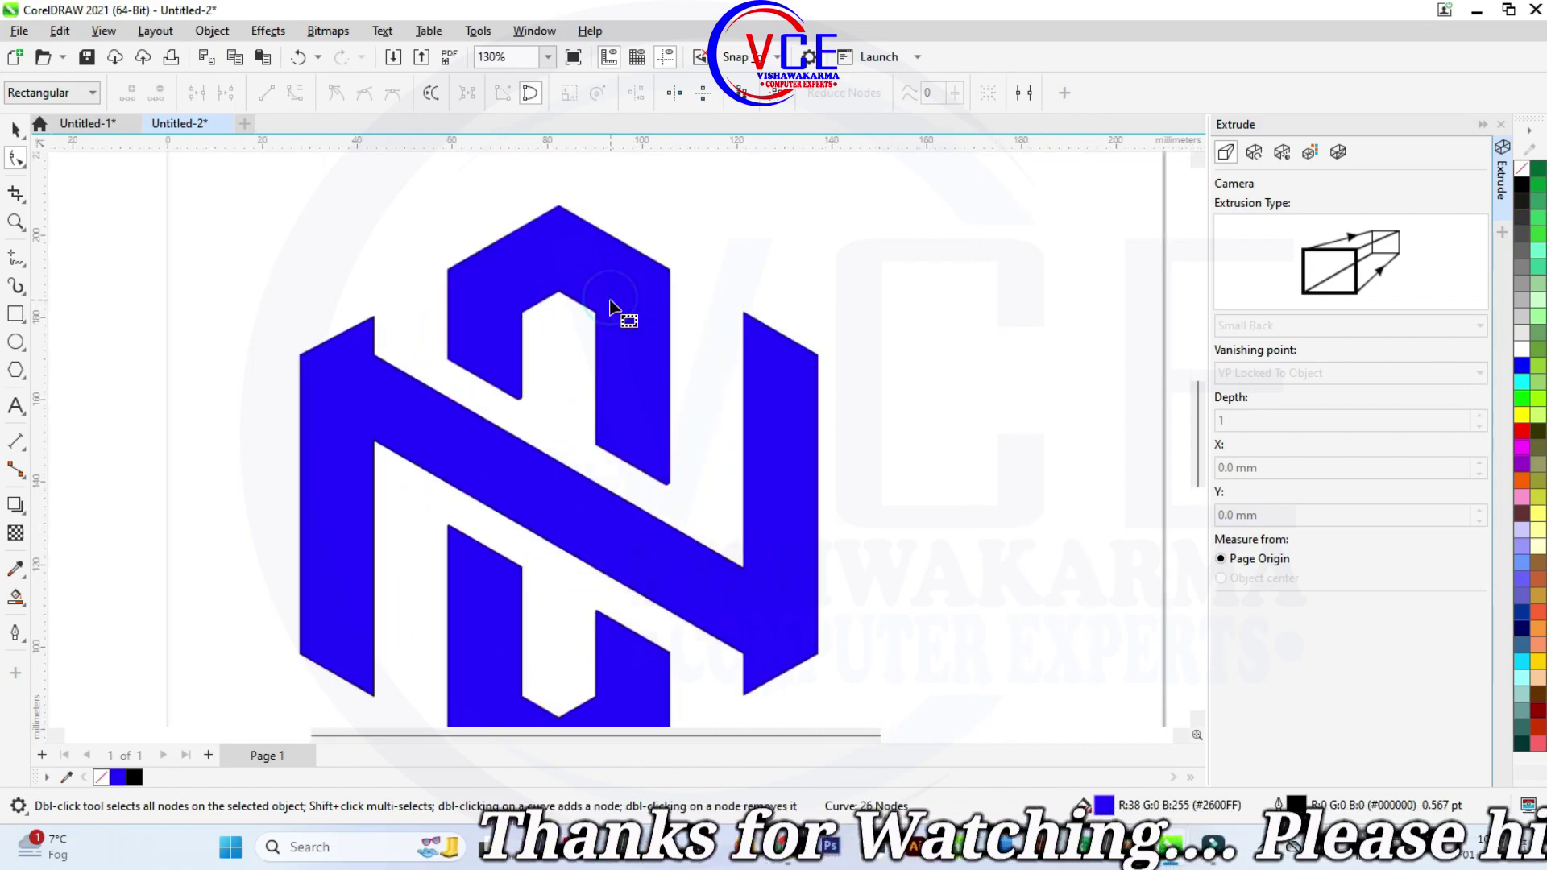
Delete extra nodes along the top hook's right, inner and left edges.
{"action": "scroll", "coordinate": [612, 305], "scroll_direction": "up", "scroll_amount": 3}
{"action": "mouse_move", "coordinate": [588, 182]}
{"action": "left_mouse_down"}
{"action": "mouse_move", "coordinate": [673, 310]}
{"action": "mouse_move", "coordinate": [698, 448]}
{"action": "left_mouse_up"}
{"action": "key", "text": "Delete"}
{"action": "key", "text": "Delete"}
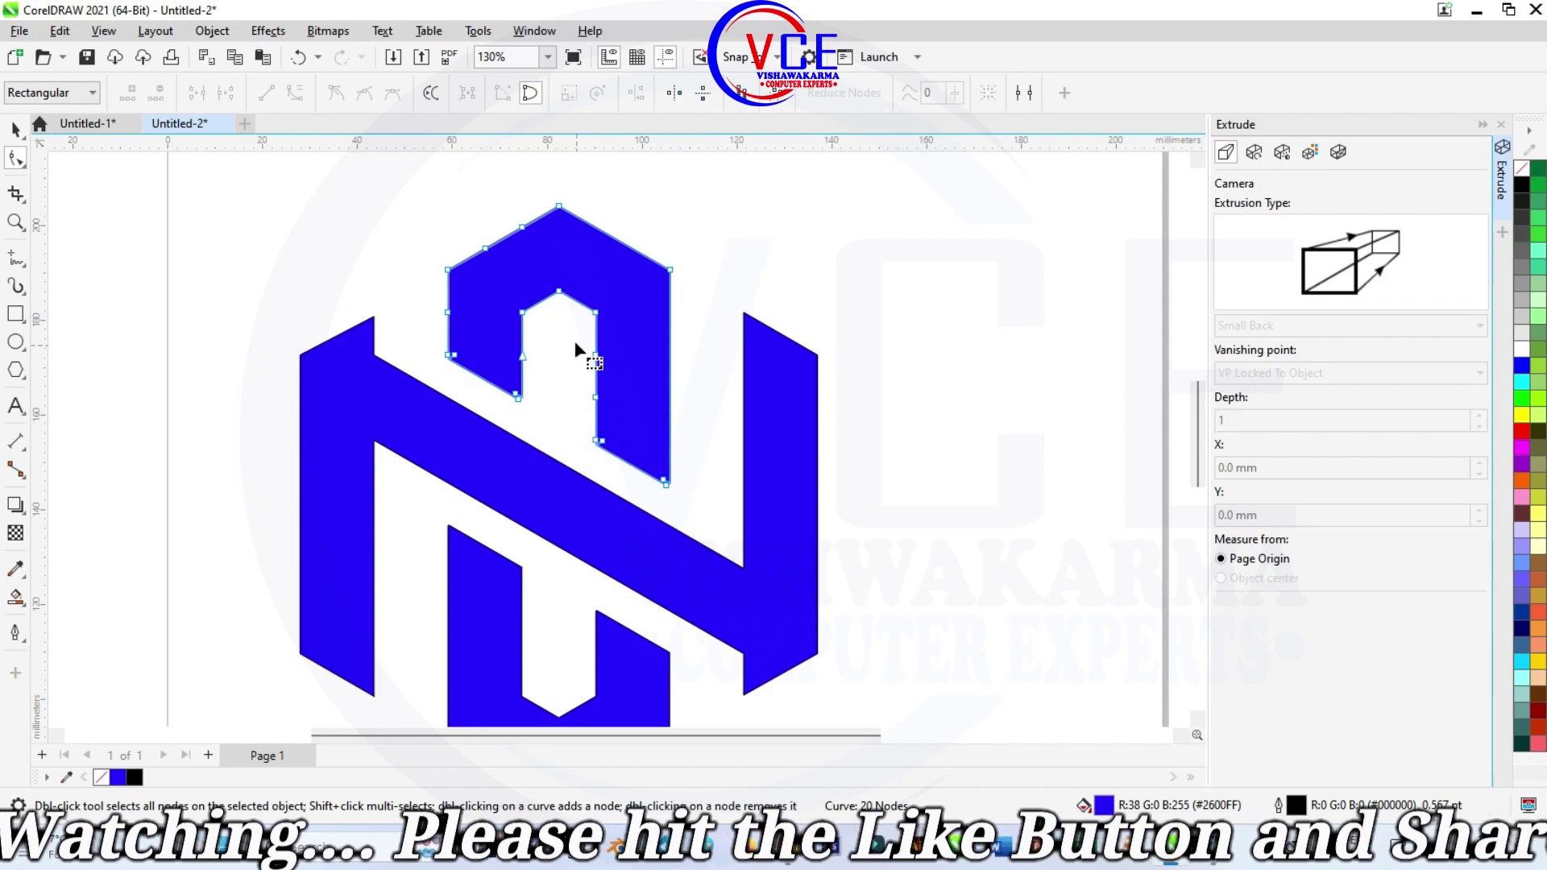
{"action": "left_click_drag", "start_coordinate": [574, 330], "coordinate": [614, 418]}
{"action": "key", "text": "Delete"}
{"action": "left_click_drag", "start_coordinate": [528, 359], "coordinate": [518, 335]}
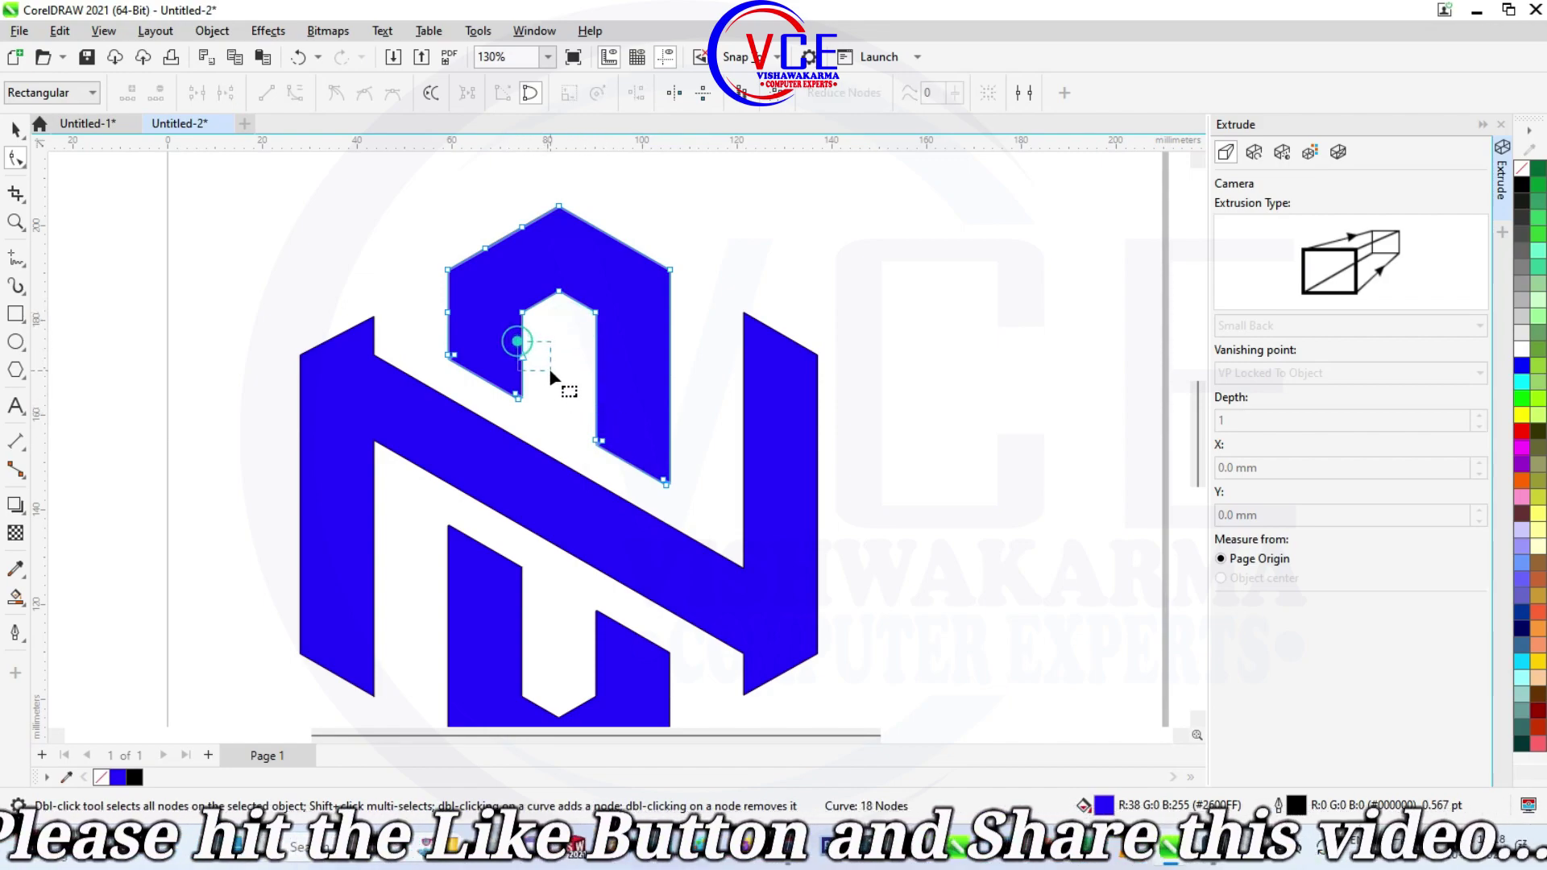
{"action": "key", "text": "Delete"}
{"action": "key", "text": "Delete"}
{"action": "left_click_drag", "start_coordinate": [443, 297], "coordinate": [500, 387]}
{"action": "left_click", "coordinate": [469, 201]}
{"action": "key", "text": "Delete"}
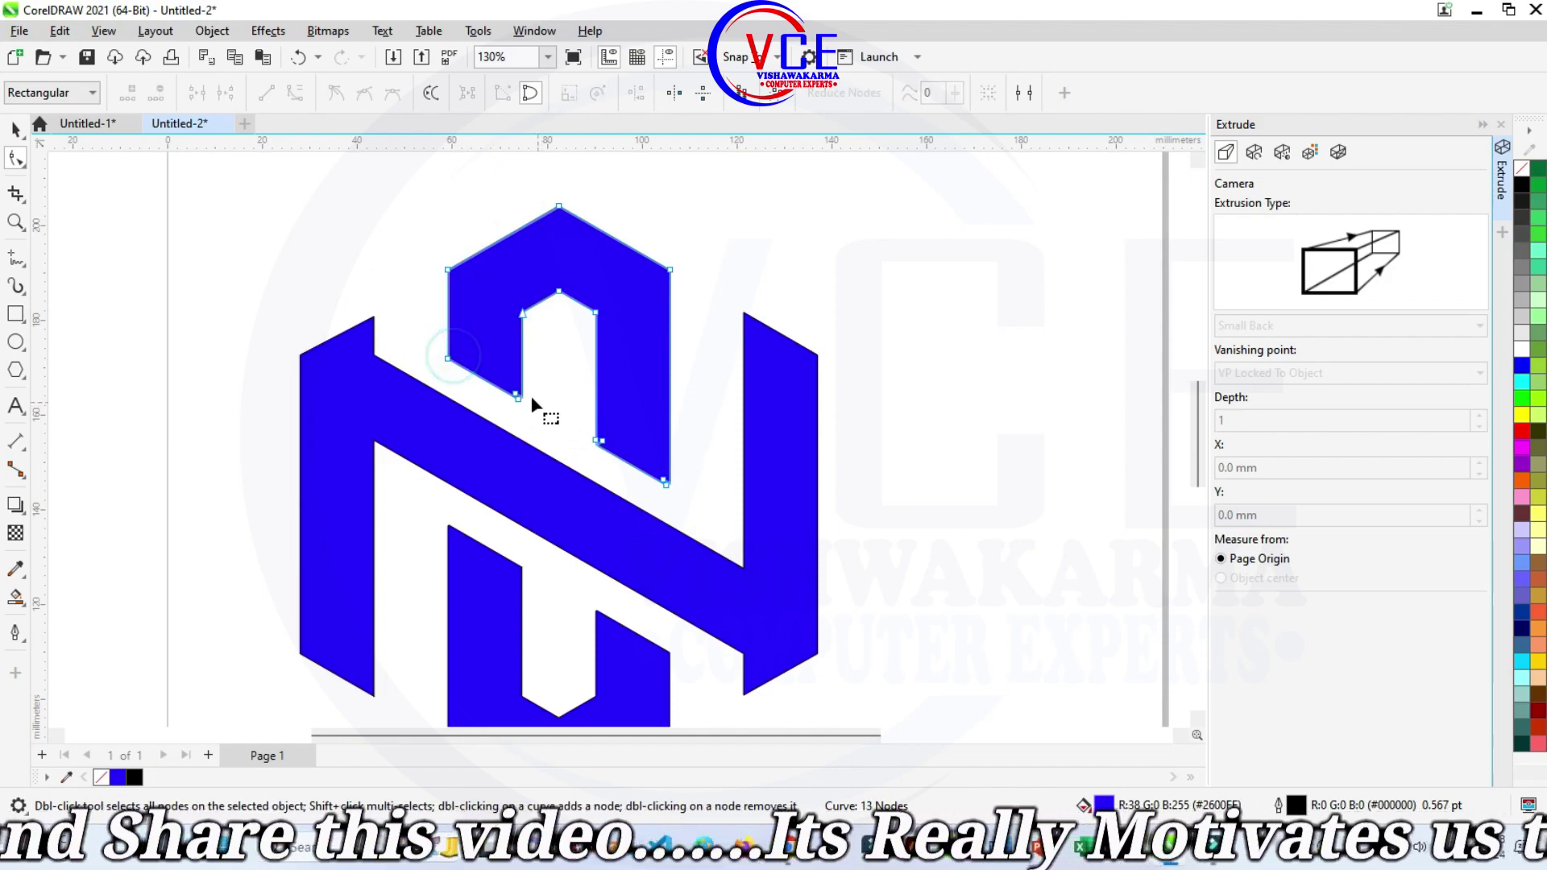
Remove the remaining stray nodes on the hook's edges and lower-right corner.
{"action": "double_click", "coordinate": [517, 394]}
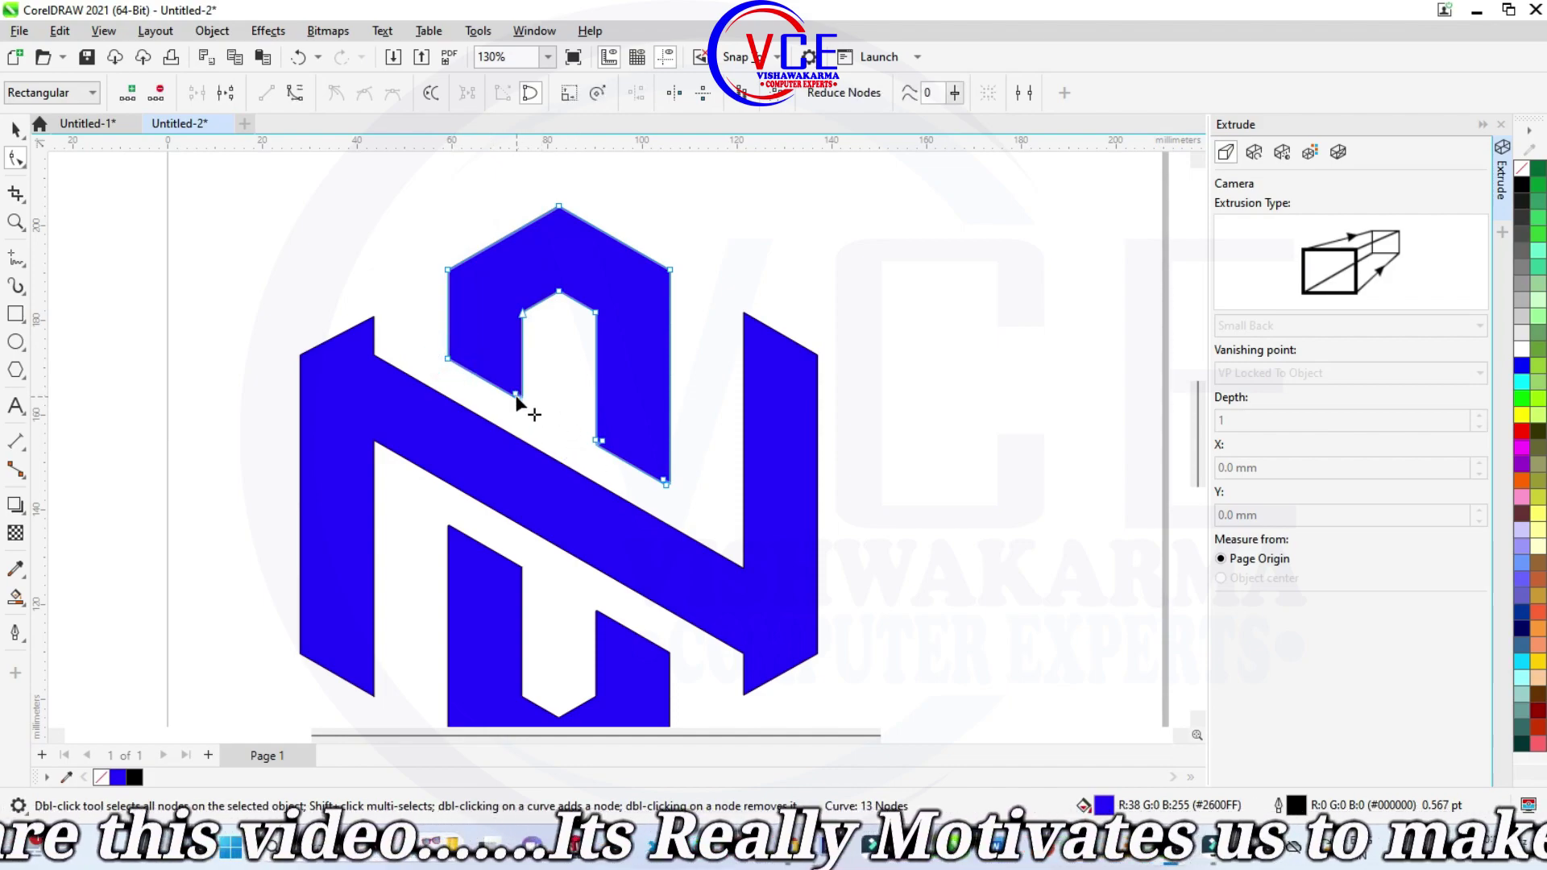
{"action": "double_click", "coordinate": [600, 442]}
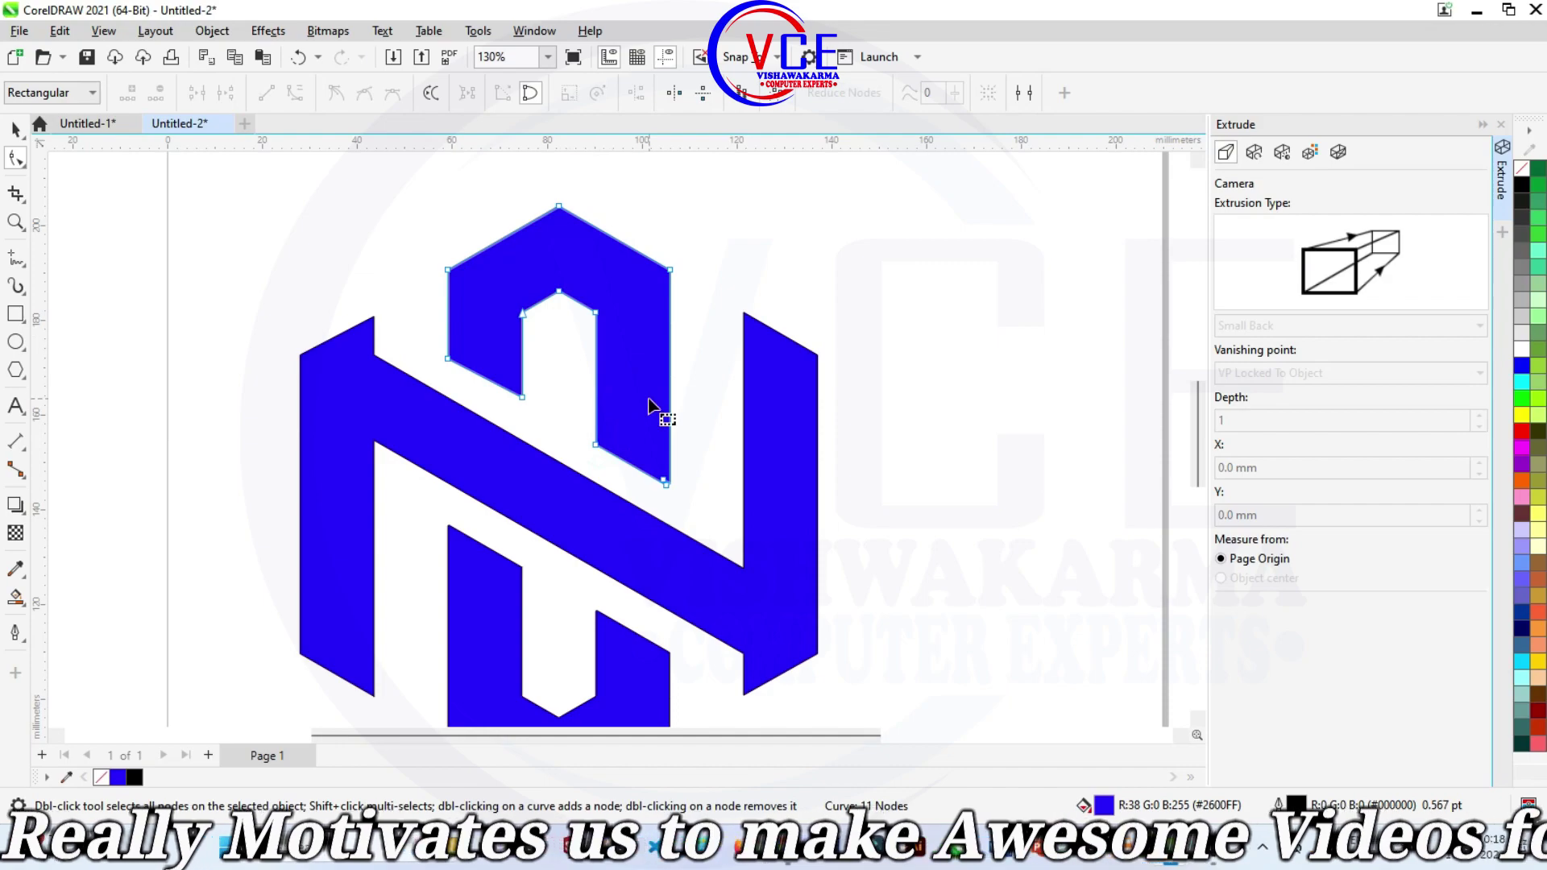
{"action": "scroll", "coordinate": [668, 452], "scroll_direction": "up", "scroll_amount": 2}
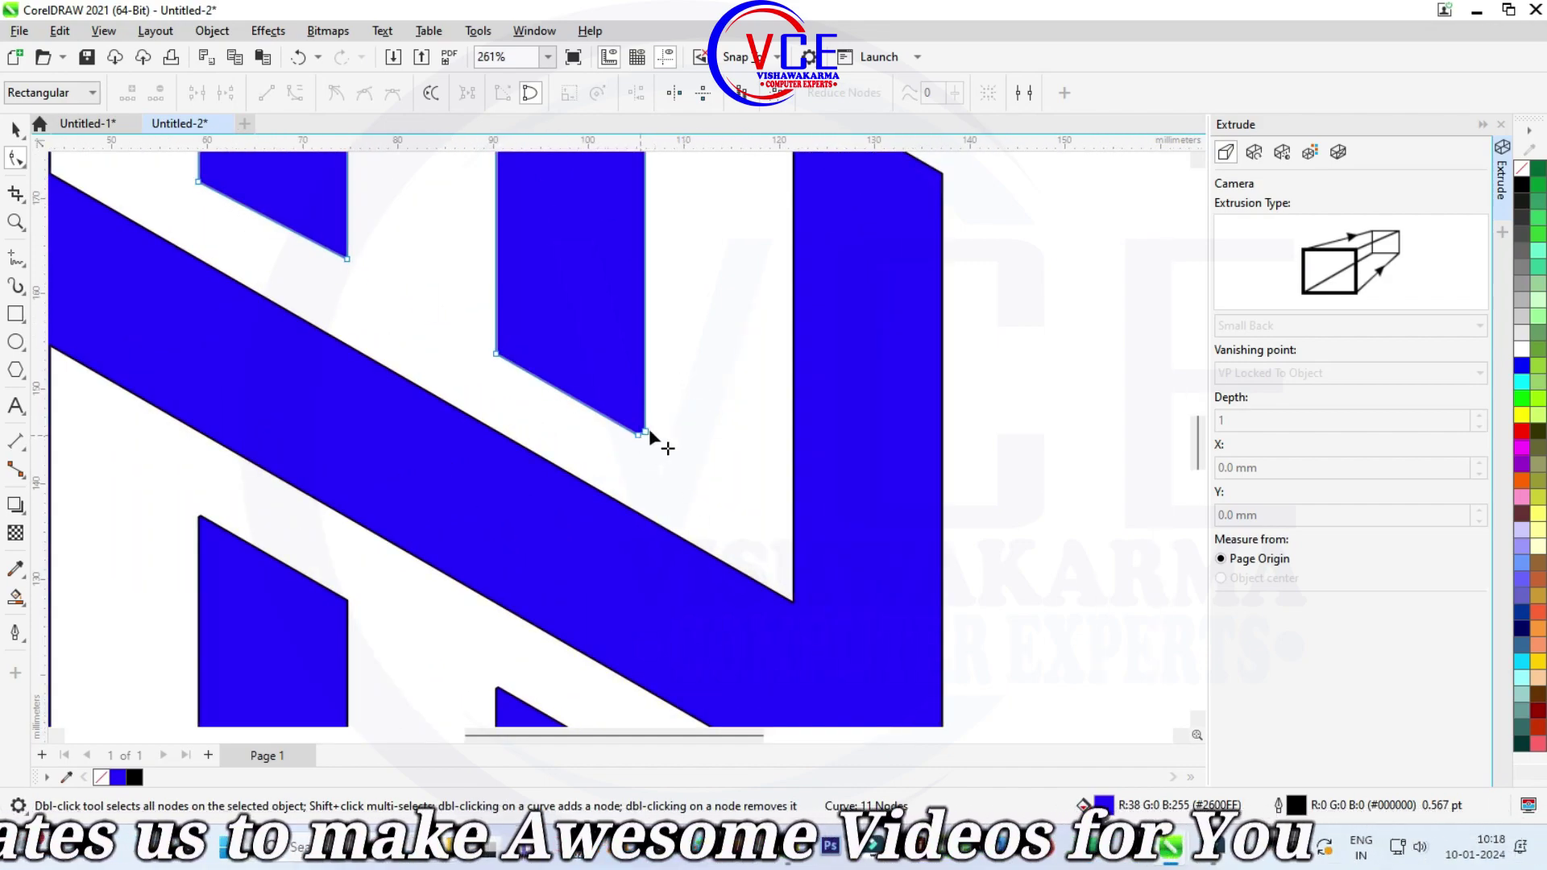
{"action": "double_click", "coordinate": [642, 432]}
{"action": "scroll", "coordinate": [651, 440], "scroll_direction": "down", "scroll_amount": 2}
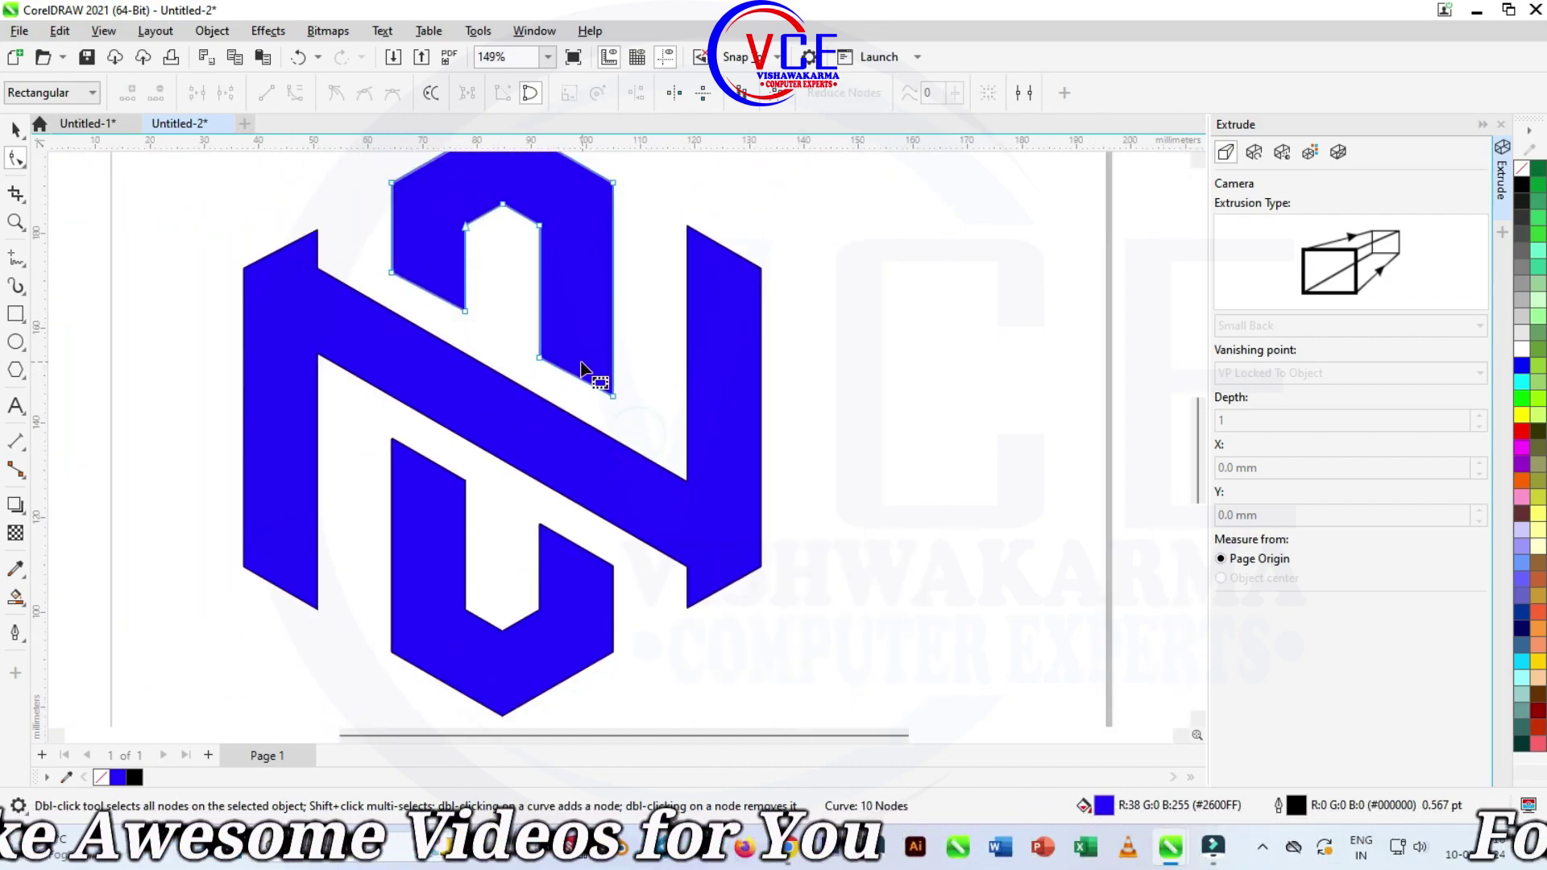
{"action": "scroll", "coordinate": [554, 528], "scroll_direction": "up", "scroll_amount": 1}
Trim the lower U-piece down to ten corner nodes with straight edges.
{"action": "left_click", "coordinate": [559, 599]}
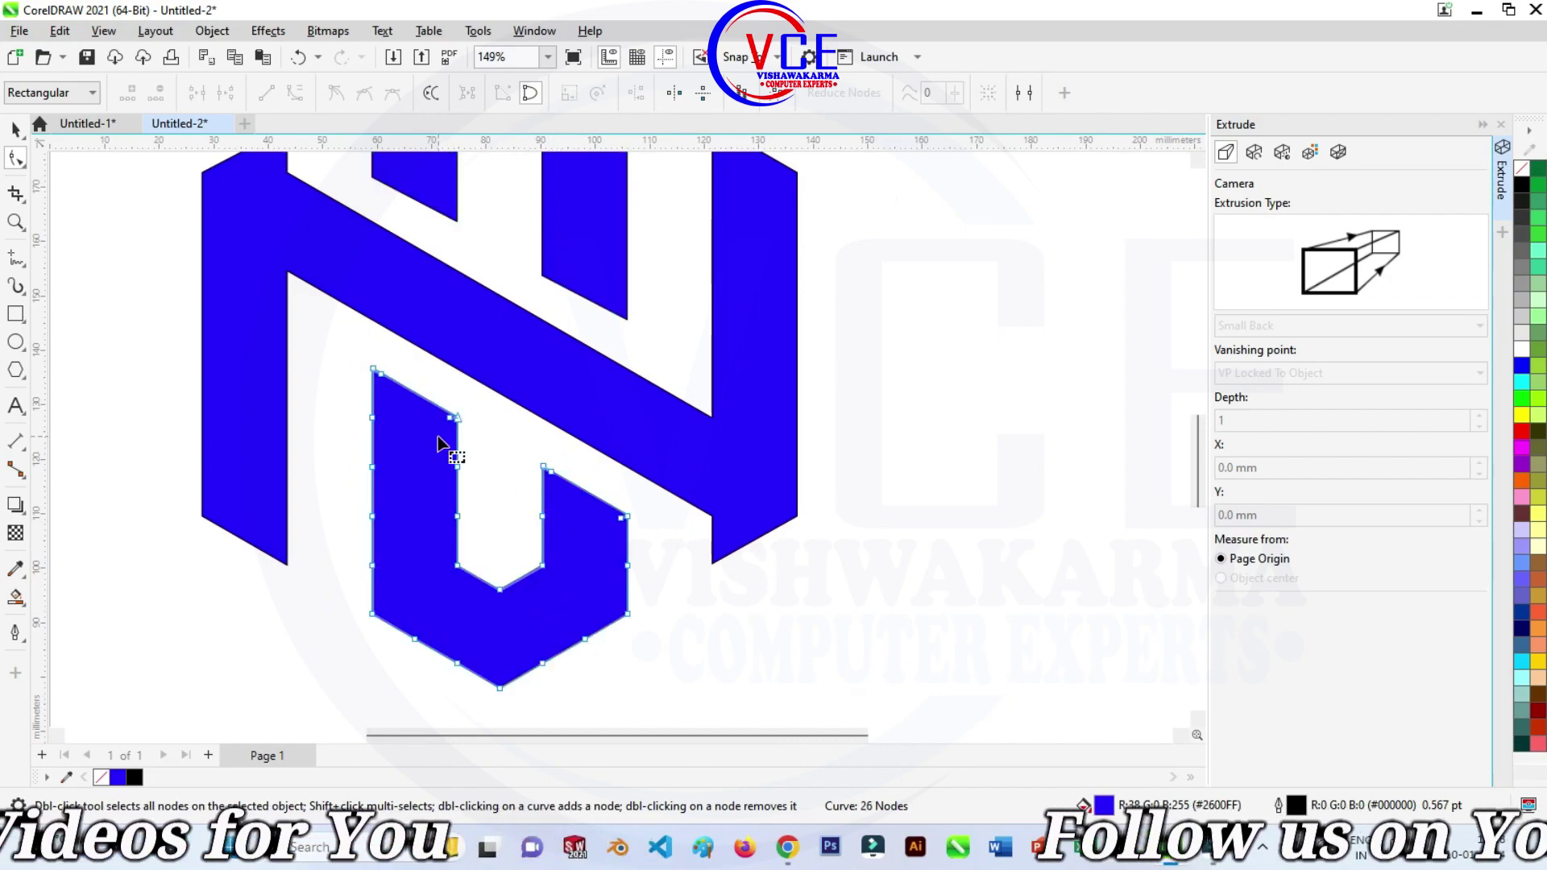
{"action": "mouse_move", "coordinate": [437, 438]}
{"action": "left_mouse_down"}
{"action": "mouse_move", "coordinate": [498, 545]}
{"action": "mouse_move", "coordinate": [615, 553]}
{"action": "left_mouse_up"}
{"action": "key", "text": "Delete"}
{"action": "key", "text": "Delete"}
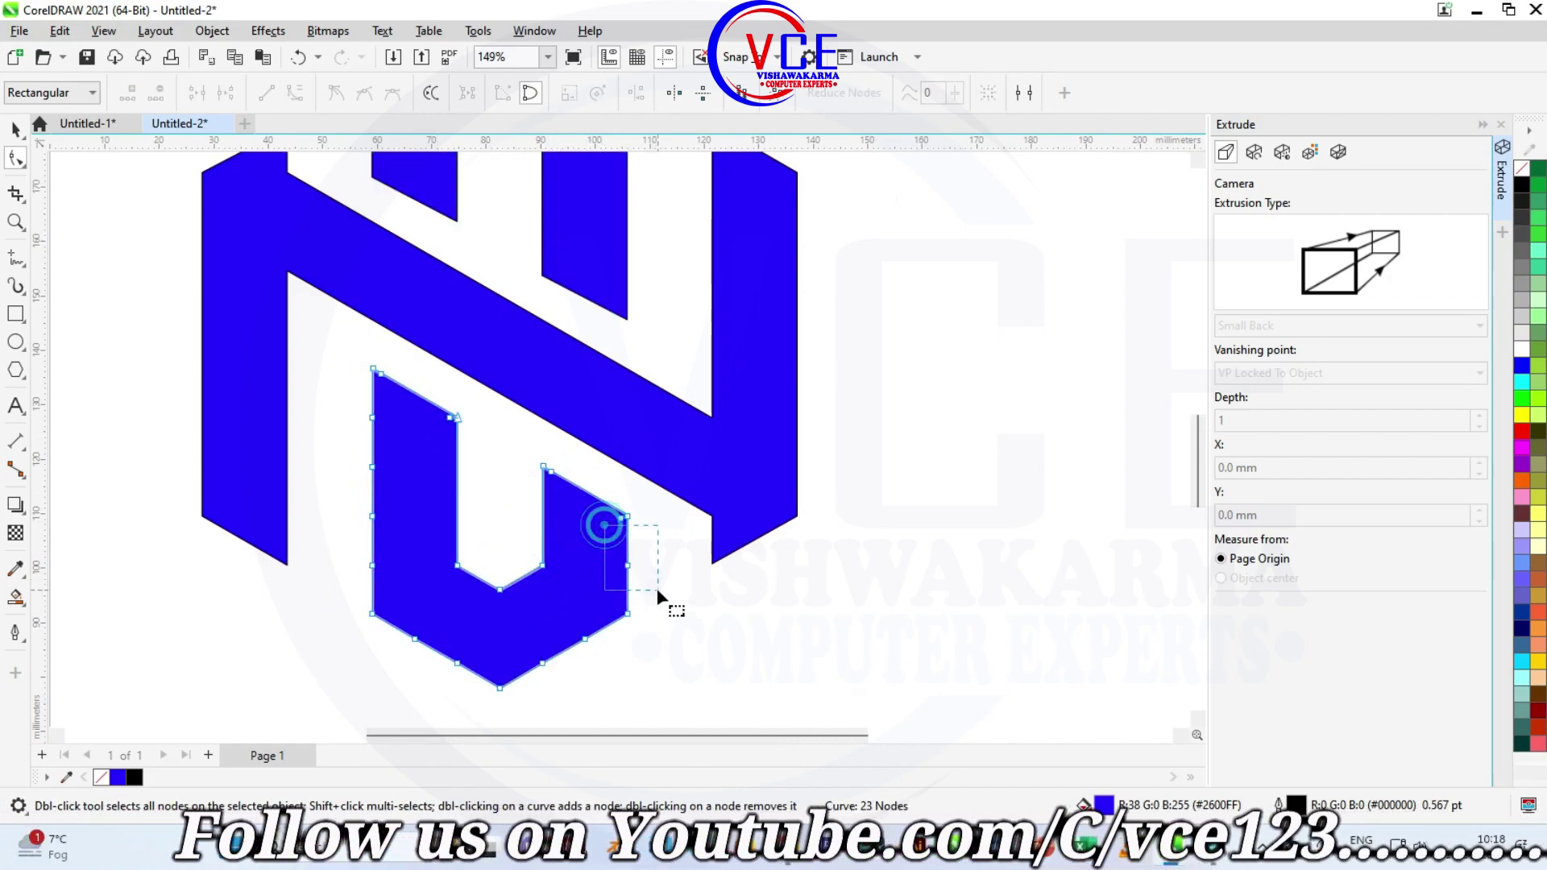
{"action": "left_click", "coordinate": [621, 518]}
{"action": "key", "text": "Delete"}
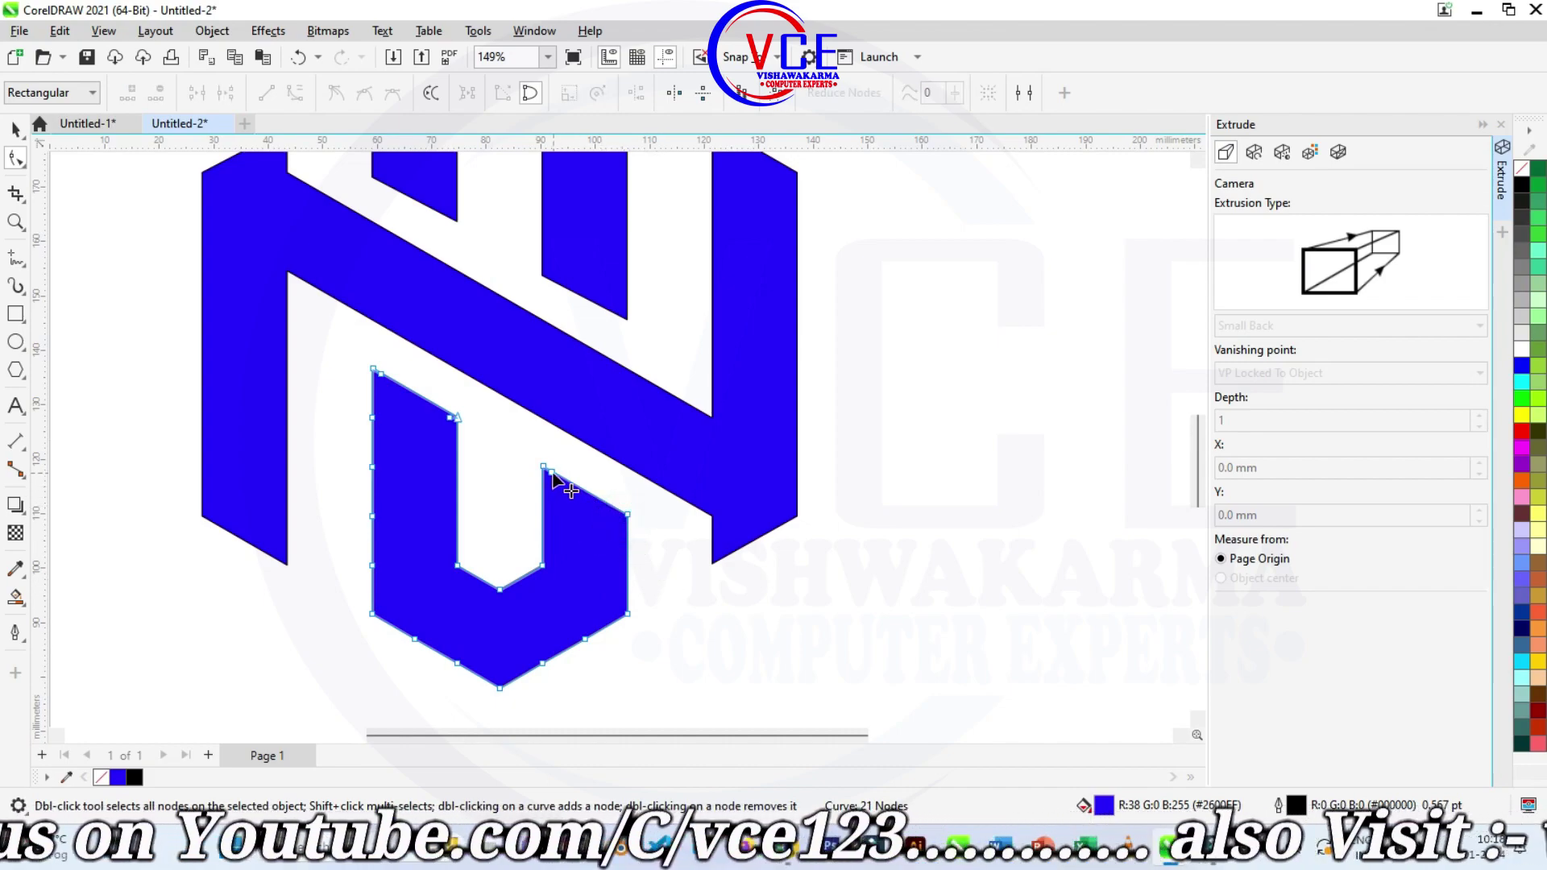
{"action": "key", "text": "Delete"}
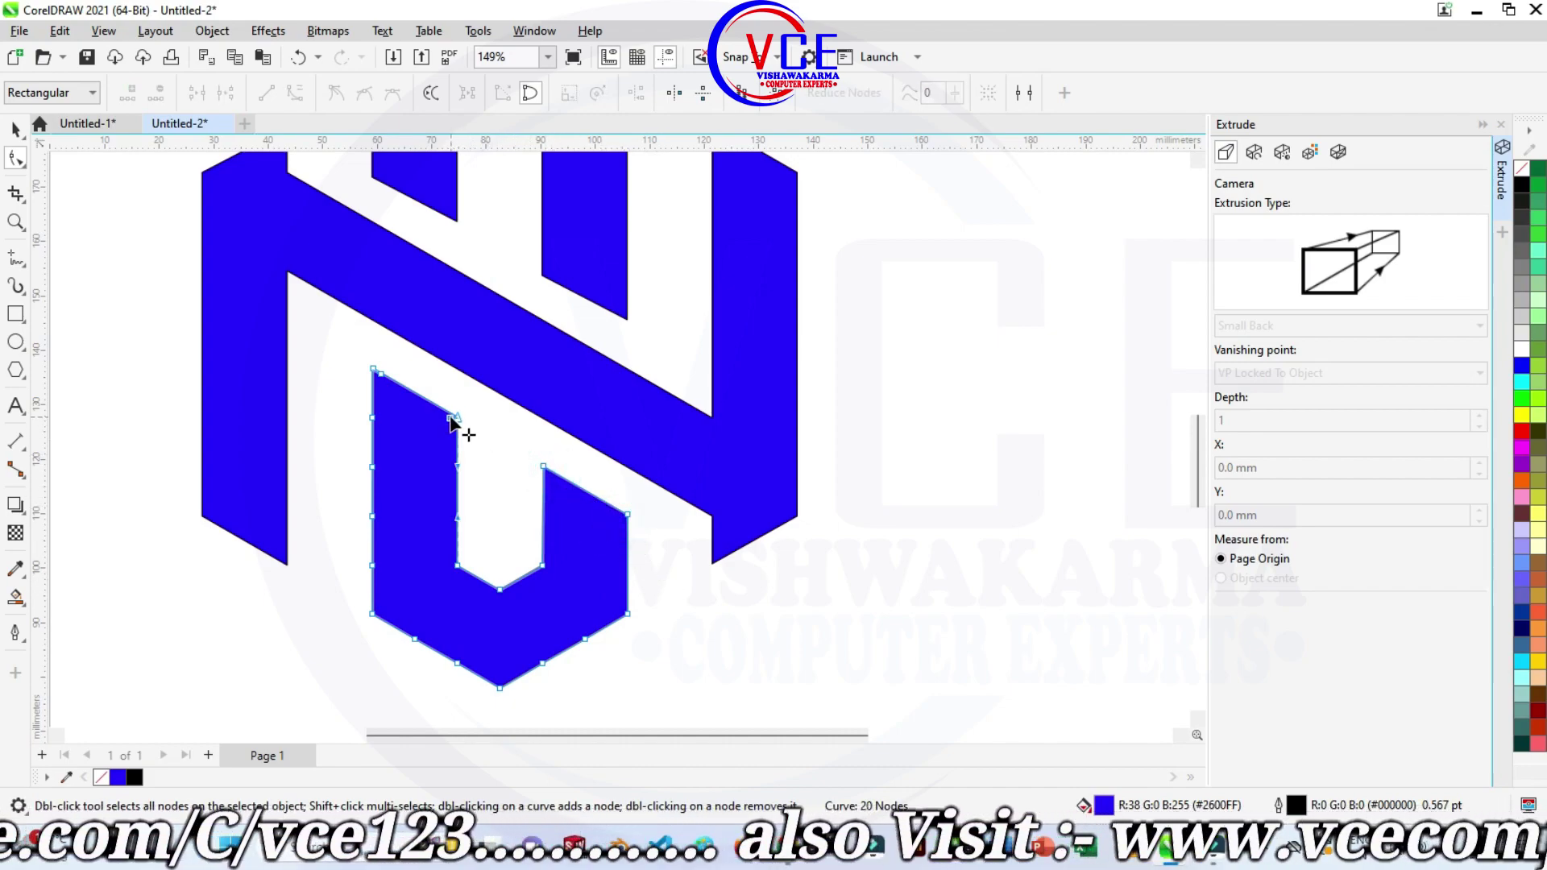
{"action": "double_click", "coordinate": [377, 373]}
{"action": "mouse_move", "coordinate": [353, 398]}
{"action": "left_mouse_down"}
{"action": "mouse_move", "coordinate": [427, 596]}
{"action": "mouse_move", "coordinate": [601, 702]}
{"action": "left_mouse_up"}
{"action": "key", "text": "Delete"}
{"action": "key", "text": "Delete"}
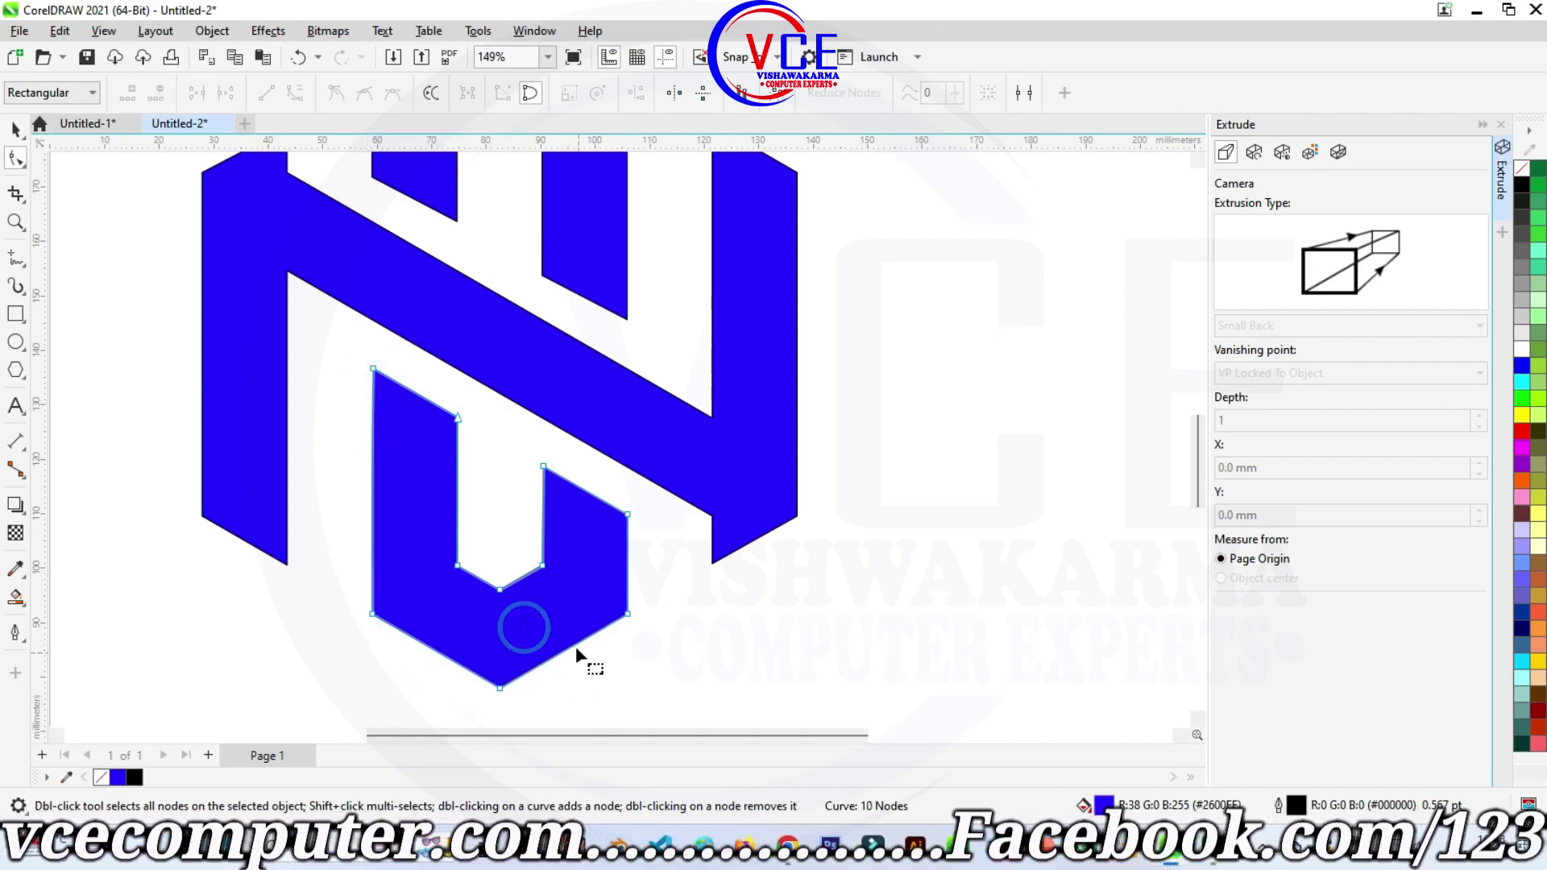
{"action": "scroll", "coordinate": [552, 597], "scroll_direction": "down", "scroll_amount": 2}
{"action": "scroll", "coordinate": [542, 622], "scroll_direction": "down", "scroll_amount": 1}
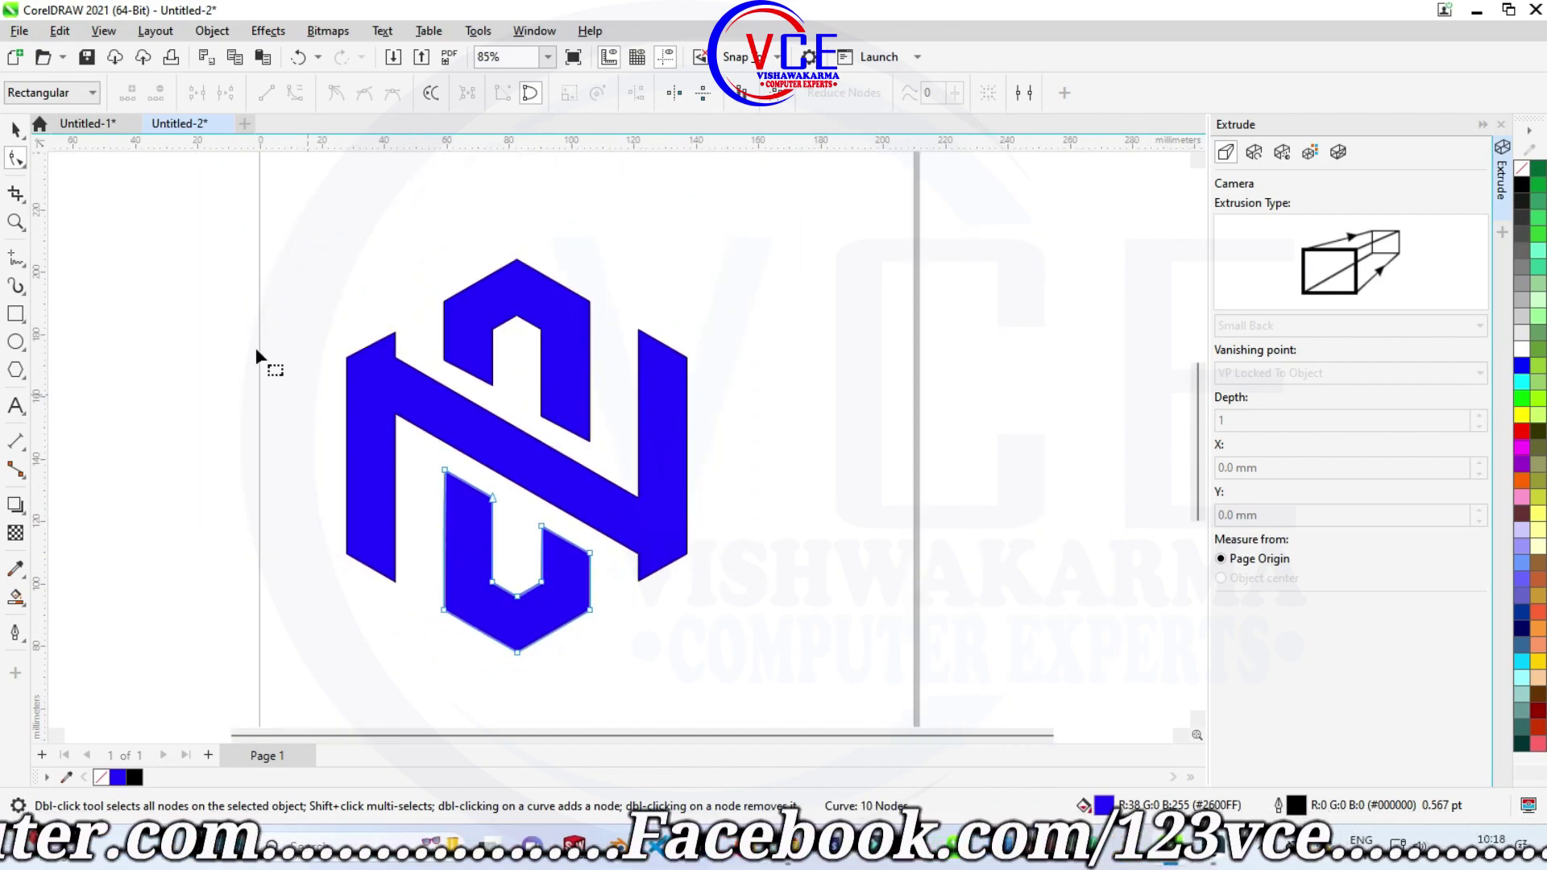
Fill the top hook and lower U-piece with the cyan palette swatch.
{"action": "left_click", "coordinate": [16, 129]}
{"action": "left_click", "coordinate": [774, 276]}
{"action": "left_click", "coordinate": [568, 578]}
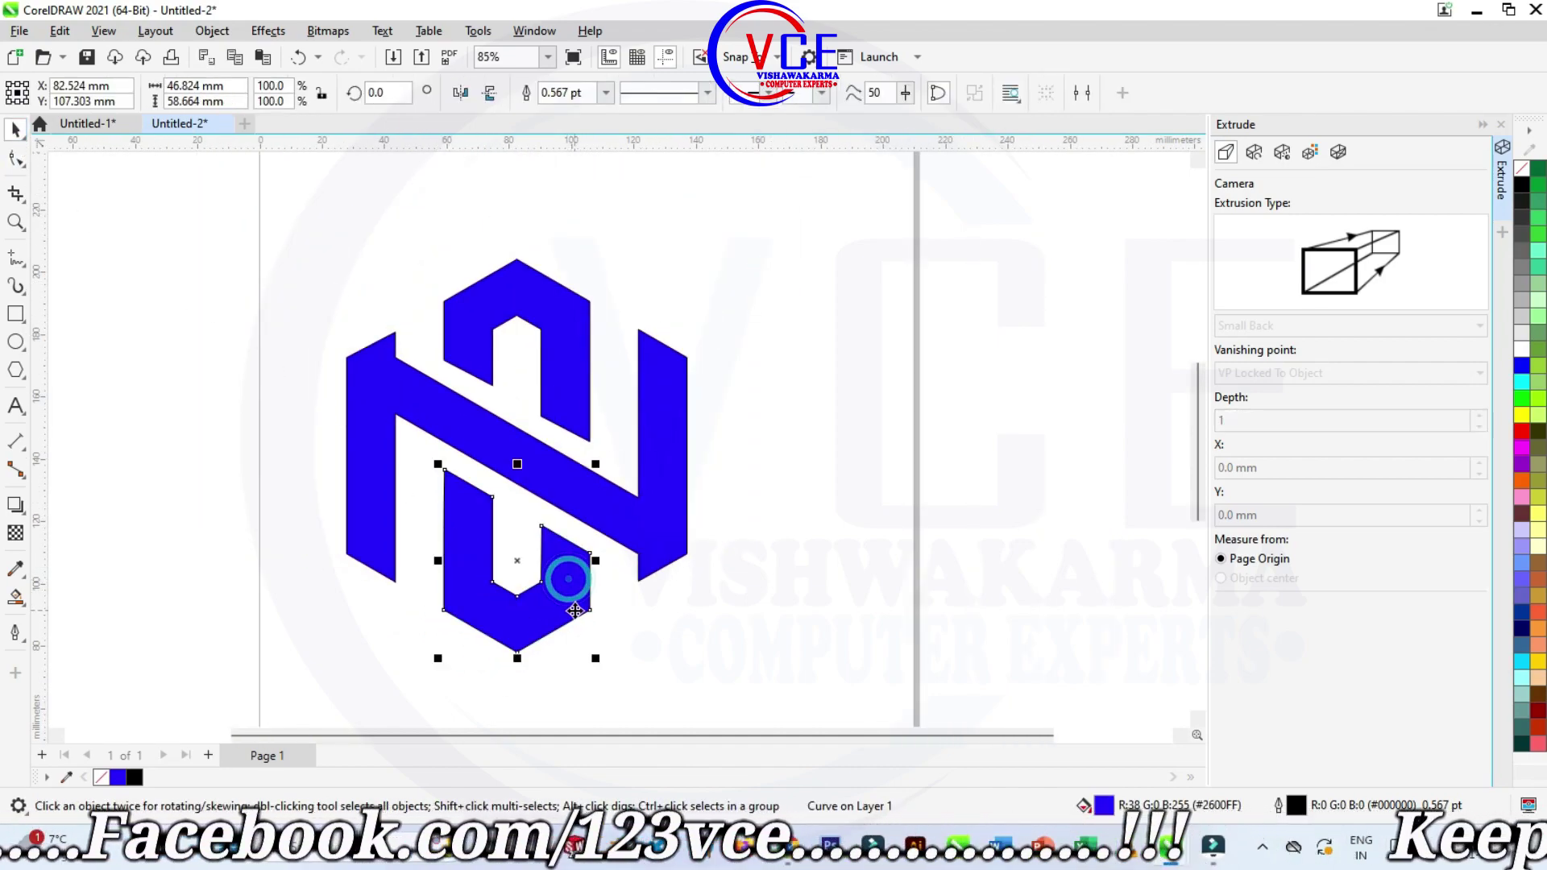
{"action": "left_click", "coordinate": [569, 384], "text": "shift"}
{"action": "left_click", "coordinate": [570, 95]}
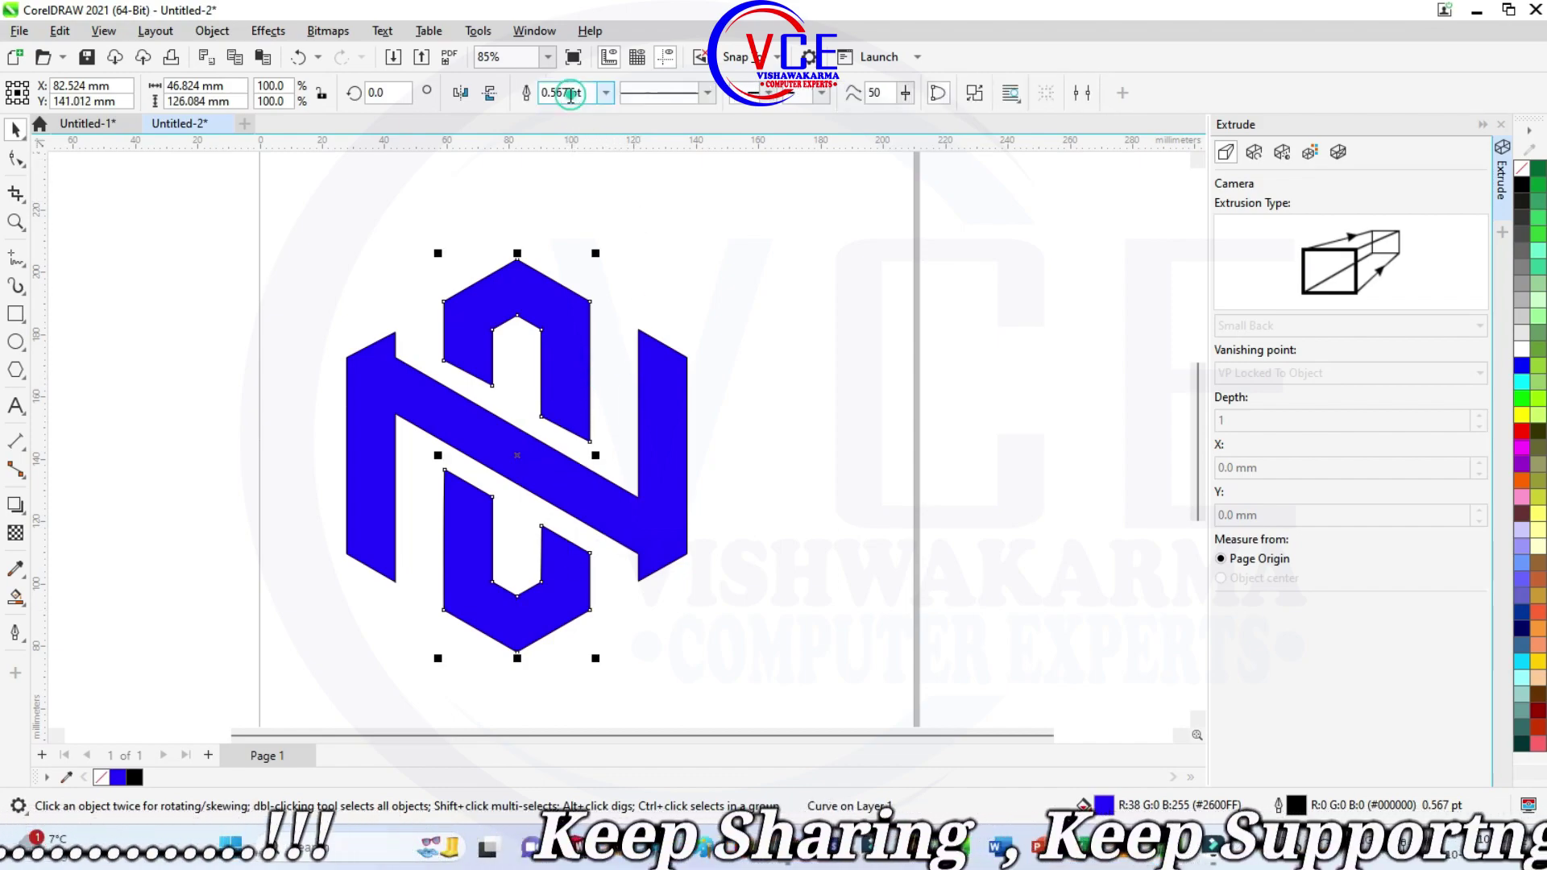
{"action": "left_click", "coordinate": [1522, 380]}
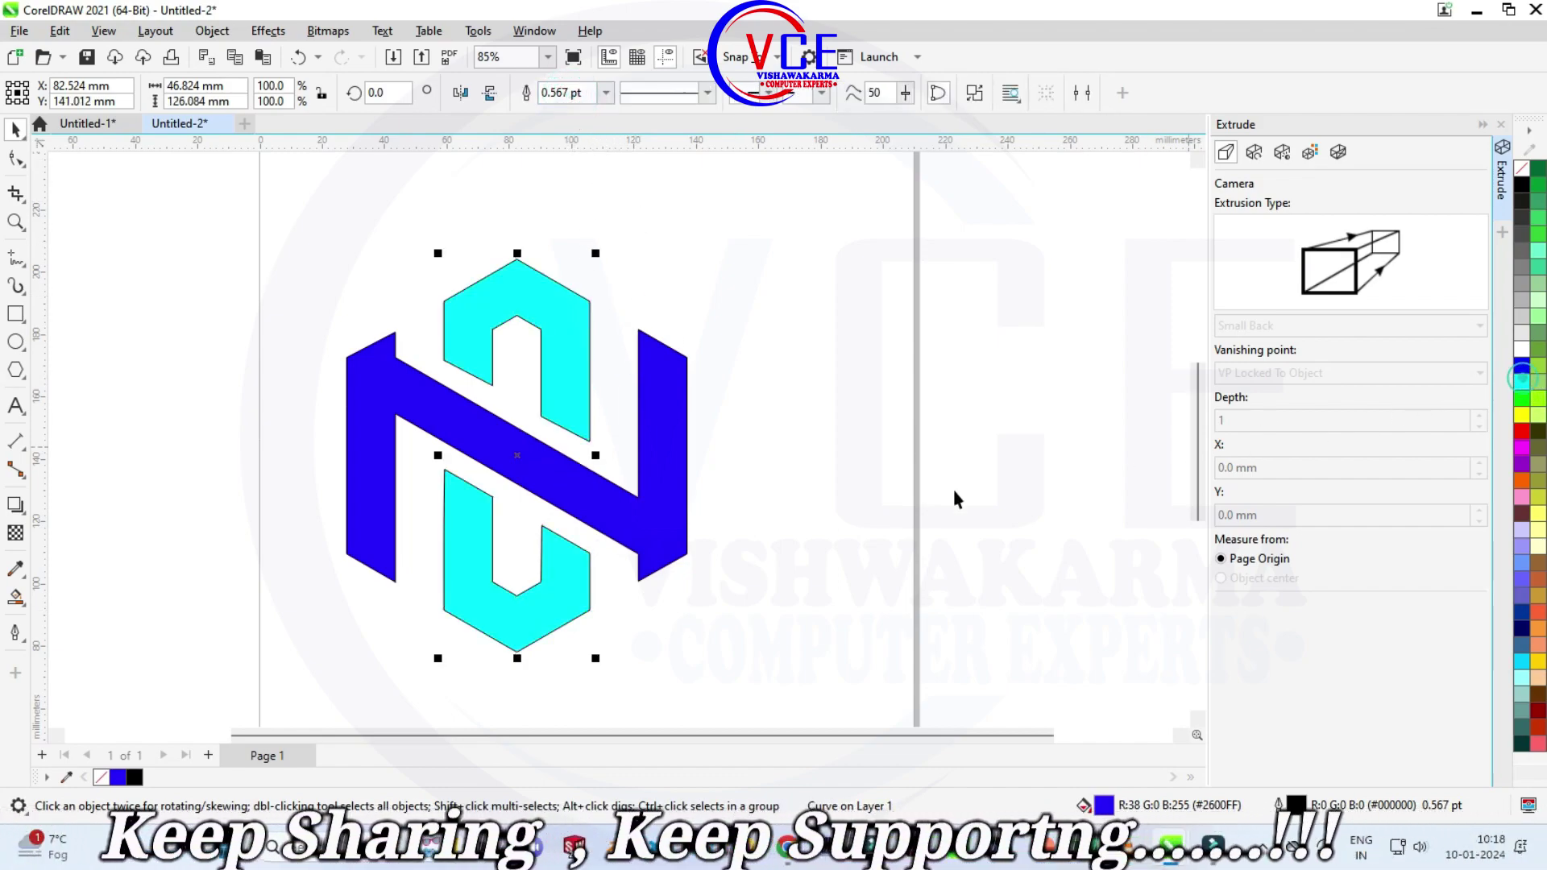
{"action": "left_click", "coordinate": [835, 470]}
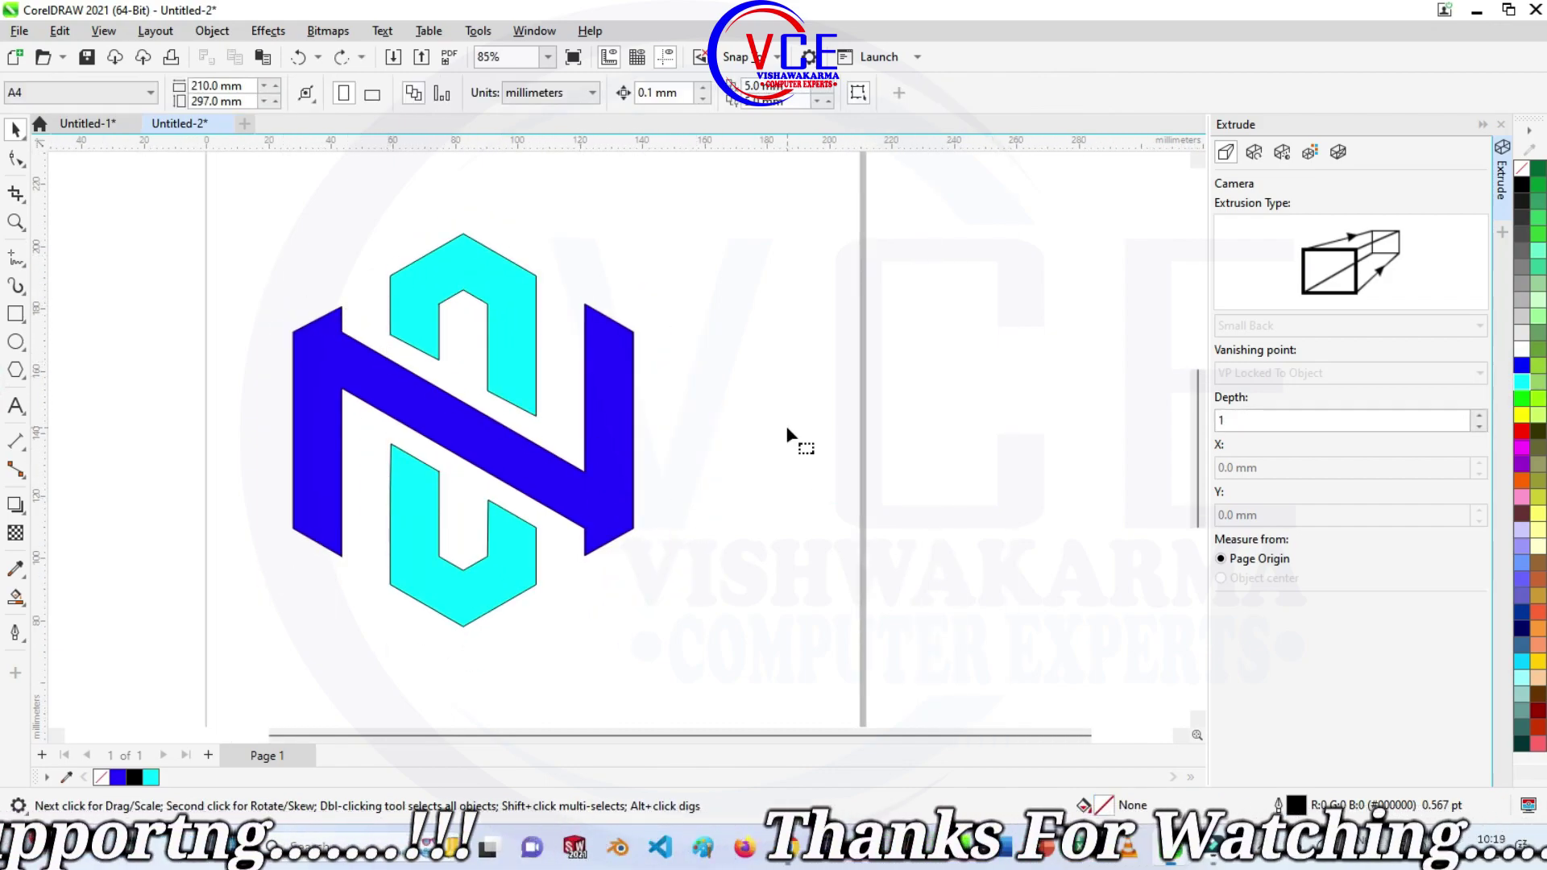
{"action": "key", "text": "F10"}
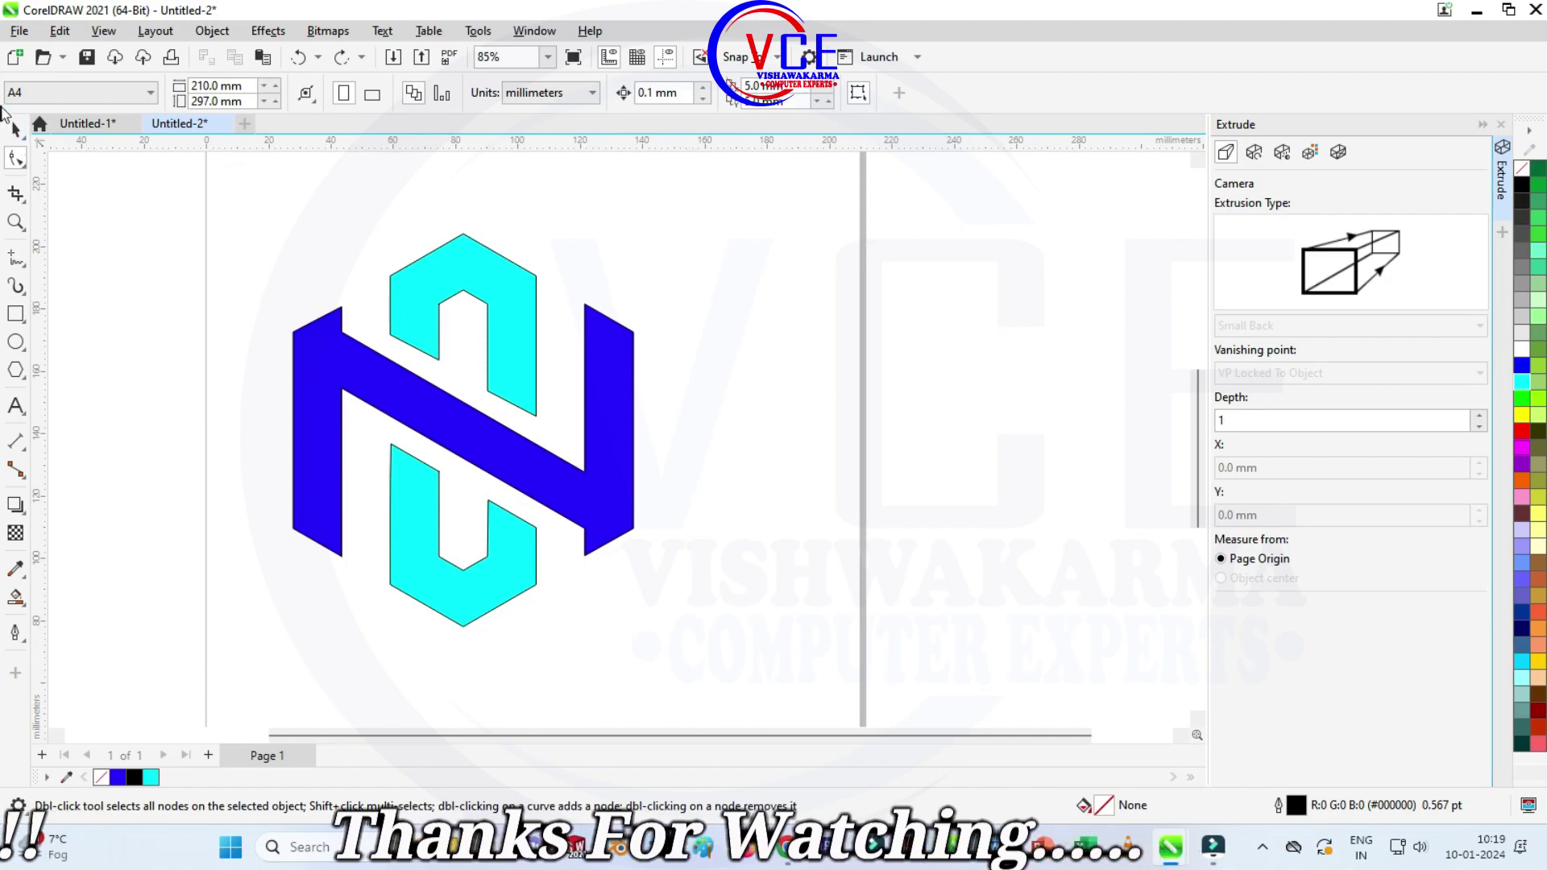
Duplicate the whole logo and move the copy to the right of the original.
{"action": "left_click", "coordinate": [15, 130]}
{"action": "left_click_drag", "start_coordinate": [711, 663], "coordinate": [764, 675]}
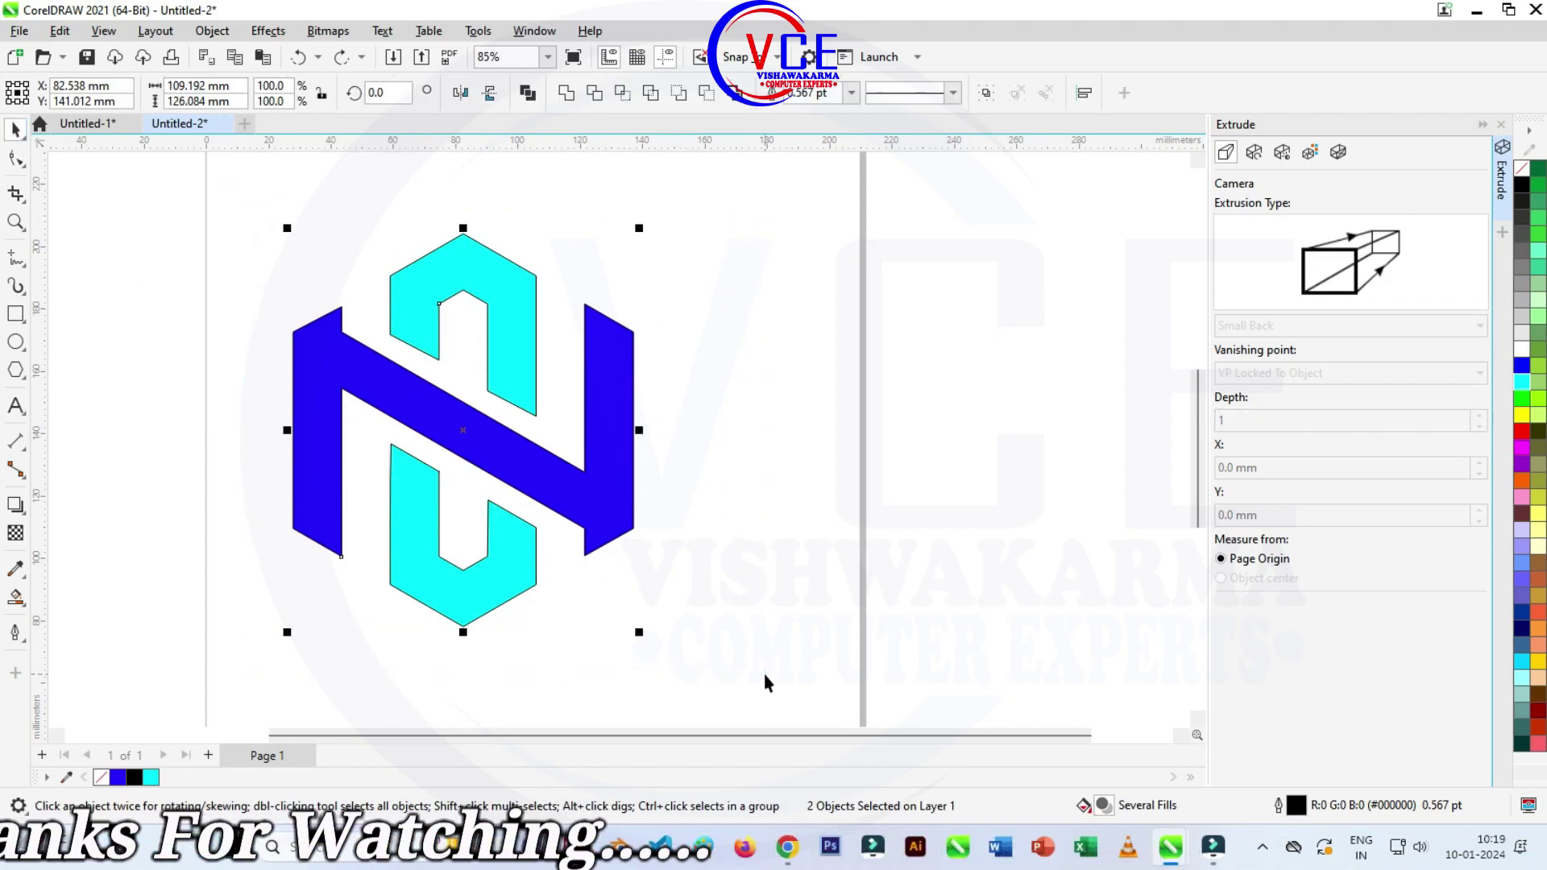
{"action": "key", "text": "ctrl+d"}
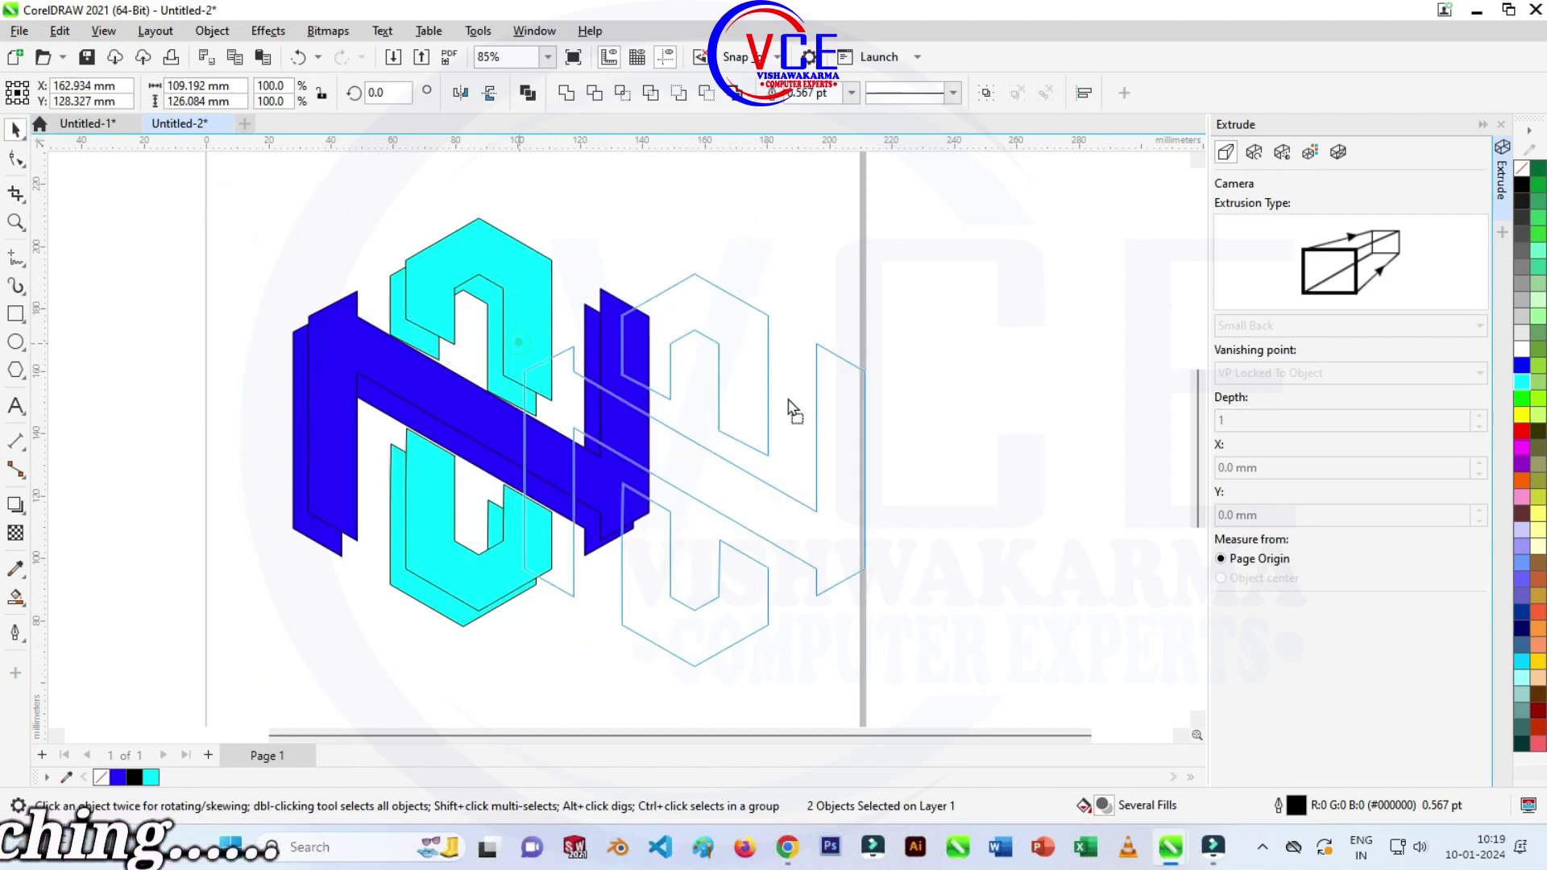
{"action": "left_click_drag", "start_coordinate": [549, 366], "coordinate": [957, 395]}
Remove the copy's fill and set its outline width to 2.0 pt.
{"action": "left_click", "coordinate": [1263, 848]}
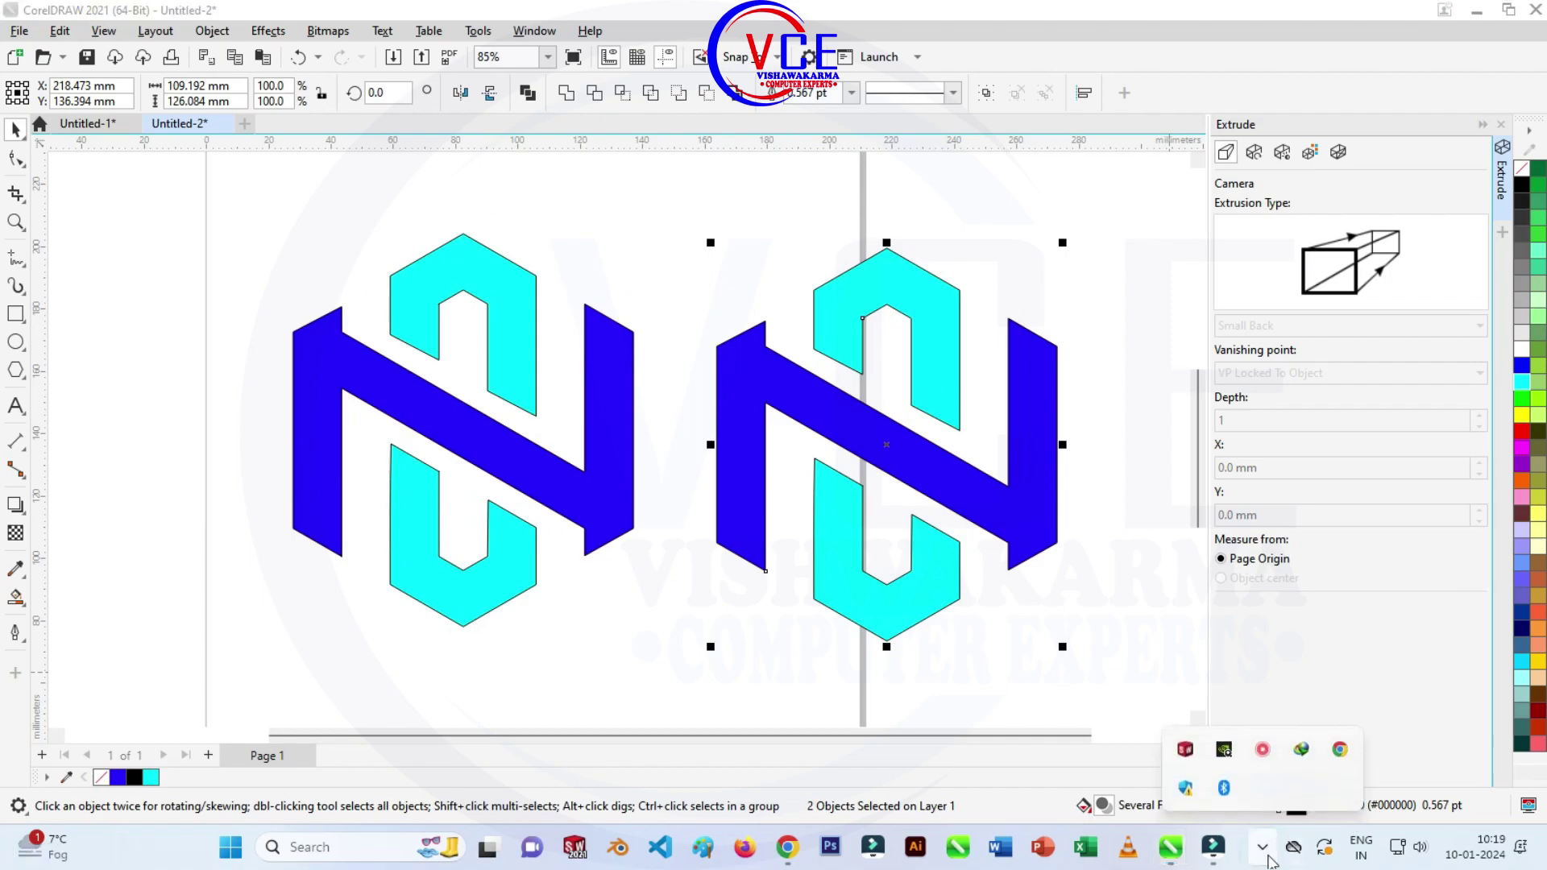
{"action": "left_click", "coordinate": [1265, 852]}
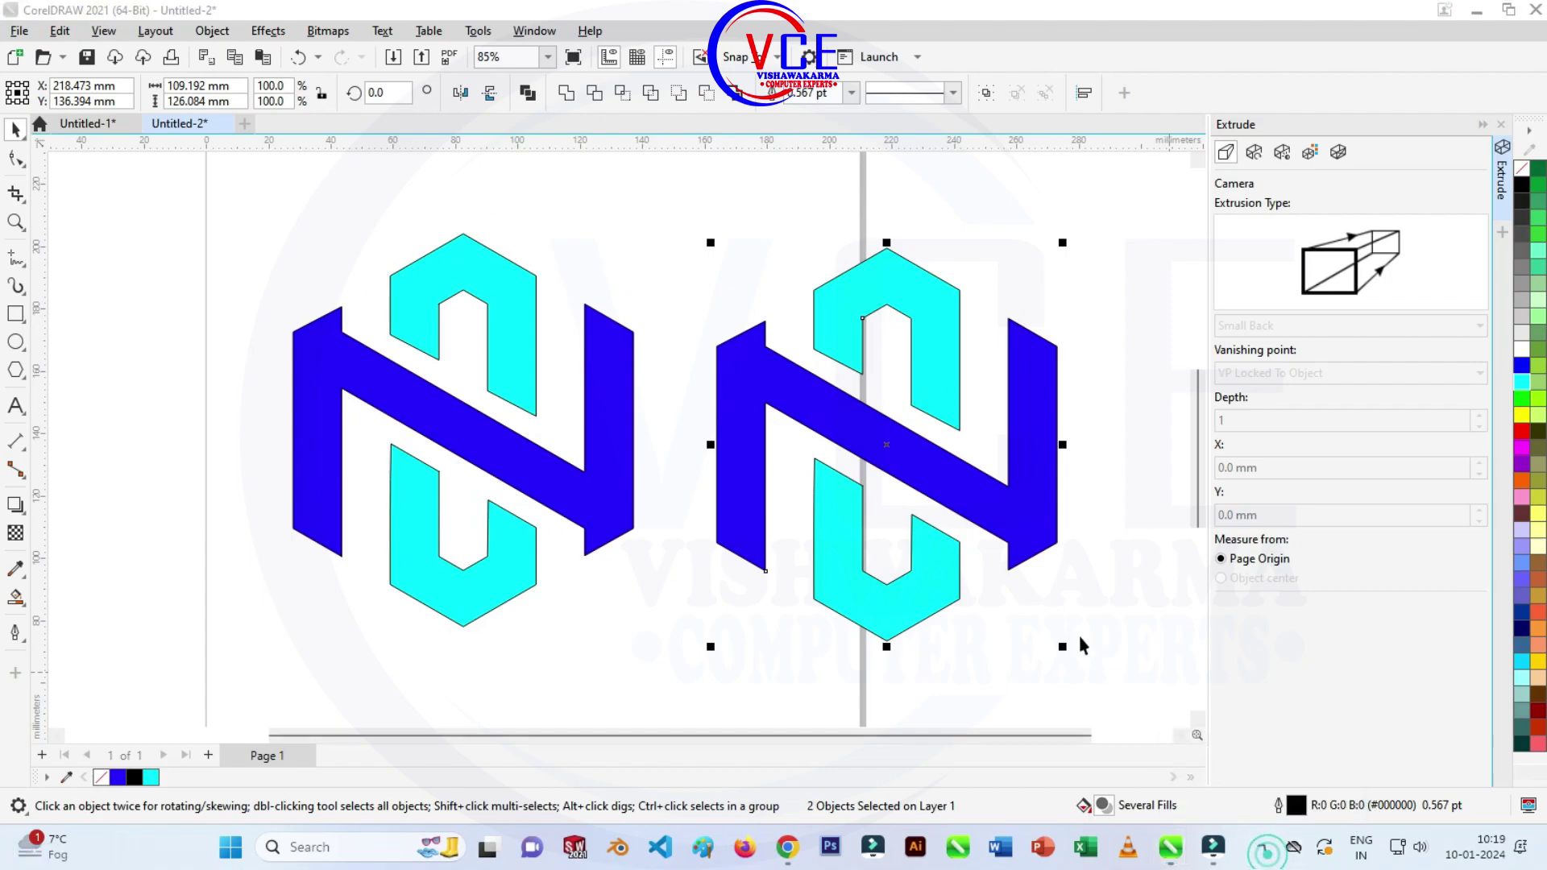
{"action": "left_click", "coordinate": [1521, 167]}
{"action": "scroll", "coordinate": [1067, 376], "scroll_direction": "up", "scroll_amount": 1}
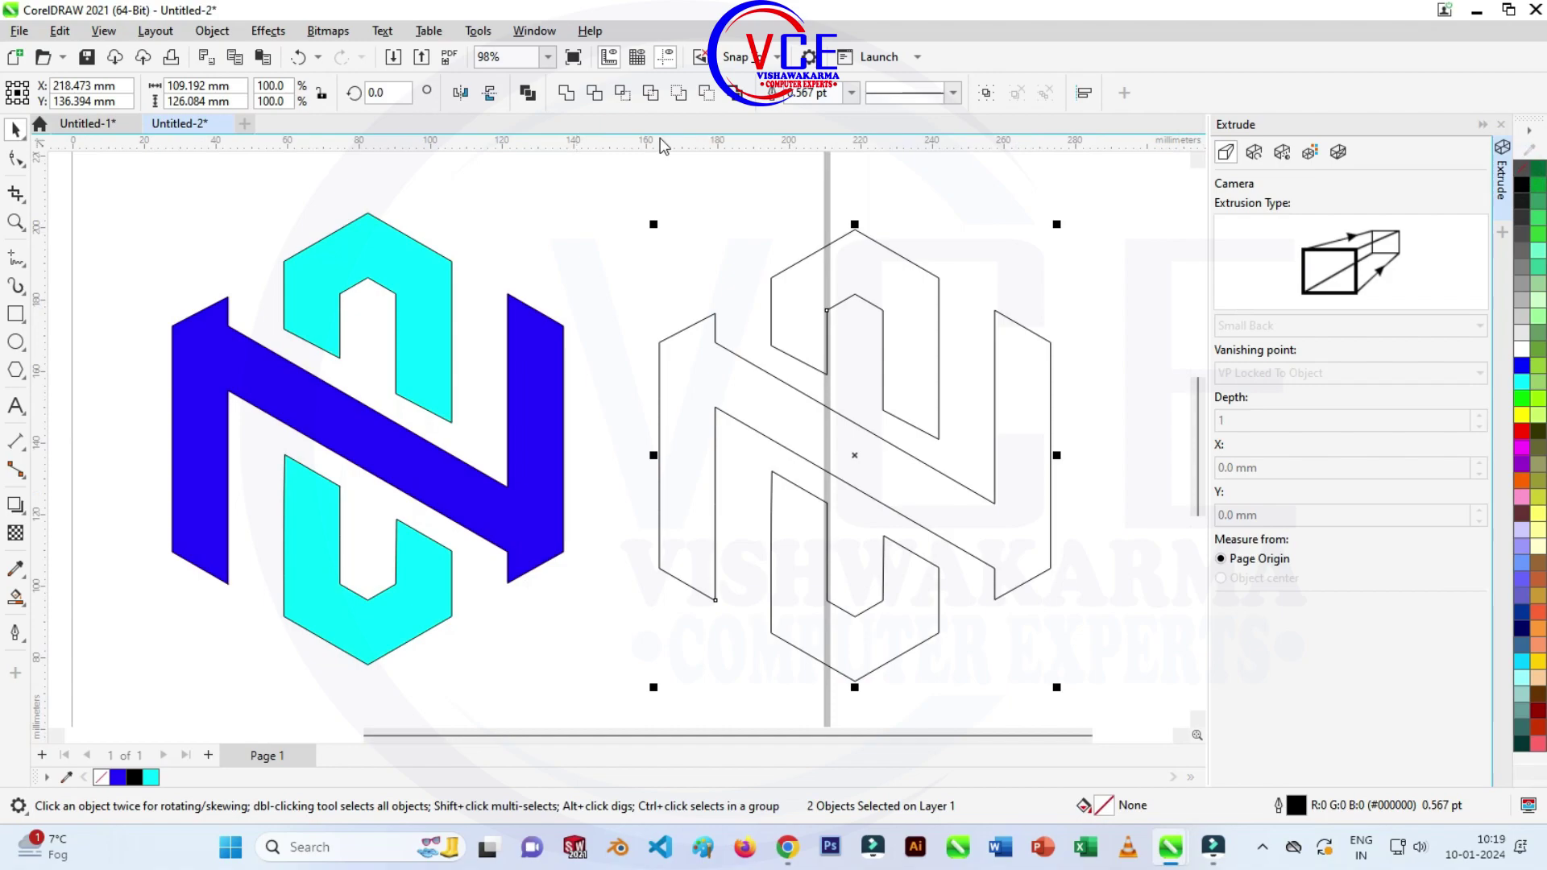
{"action": "left_click", "coordinate": [850, 93]}
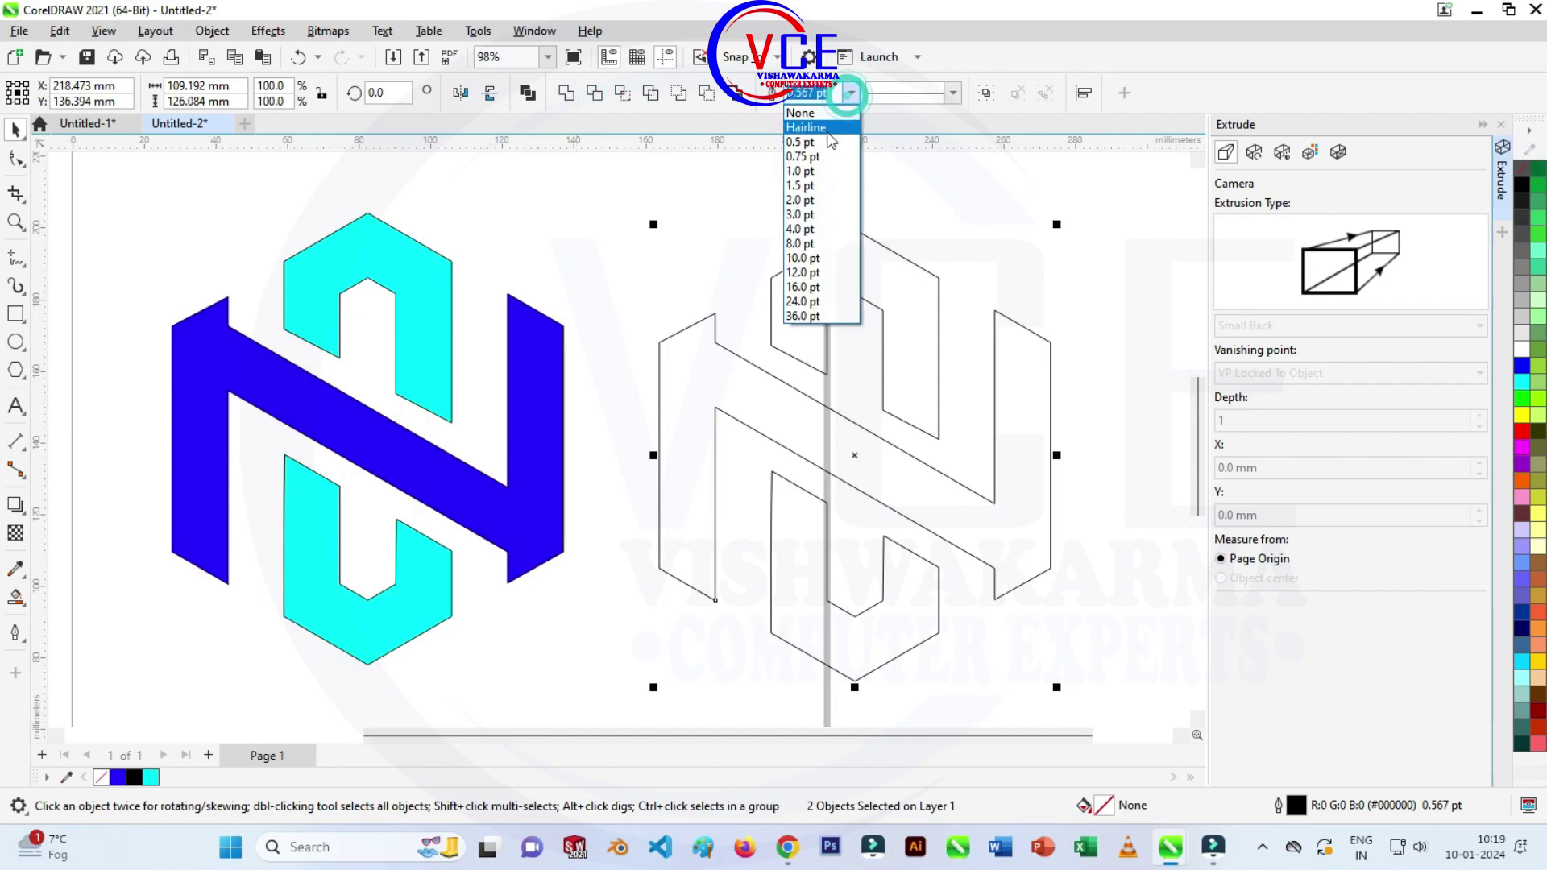
{"action": "left_click", "coordinate": [808, 200]}
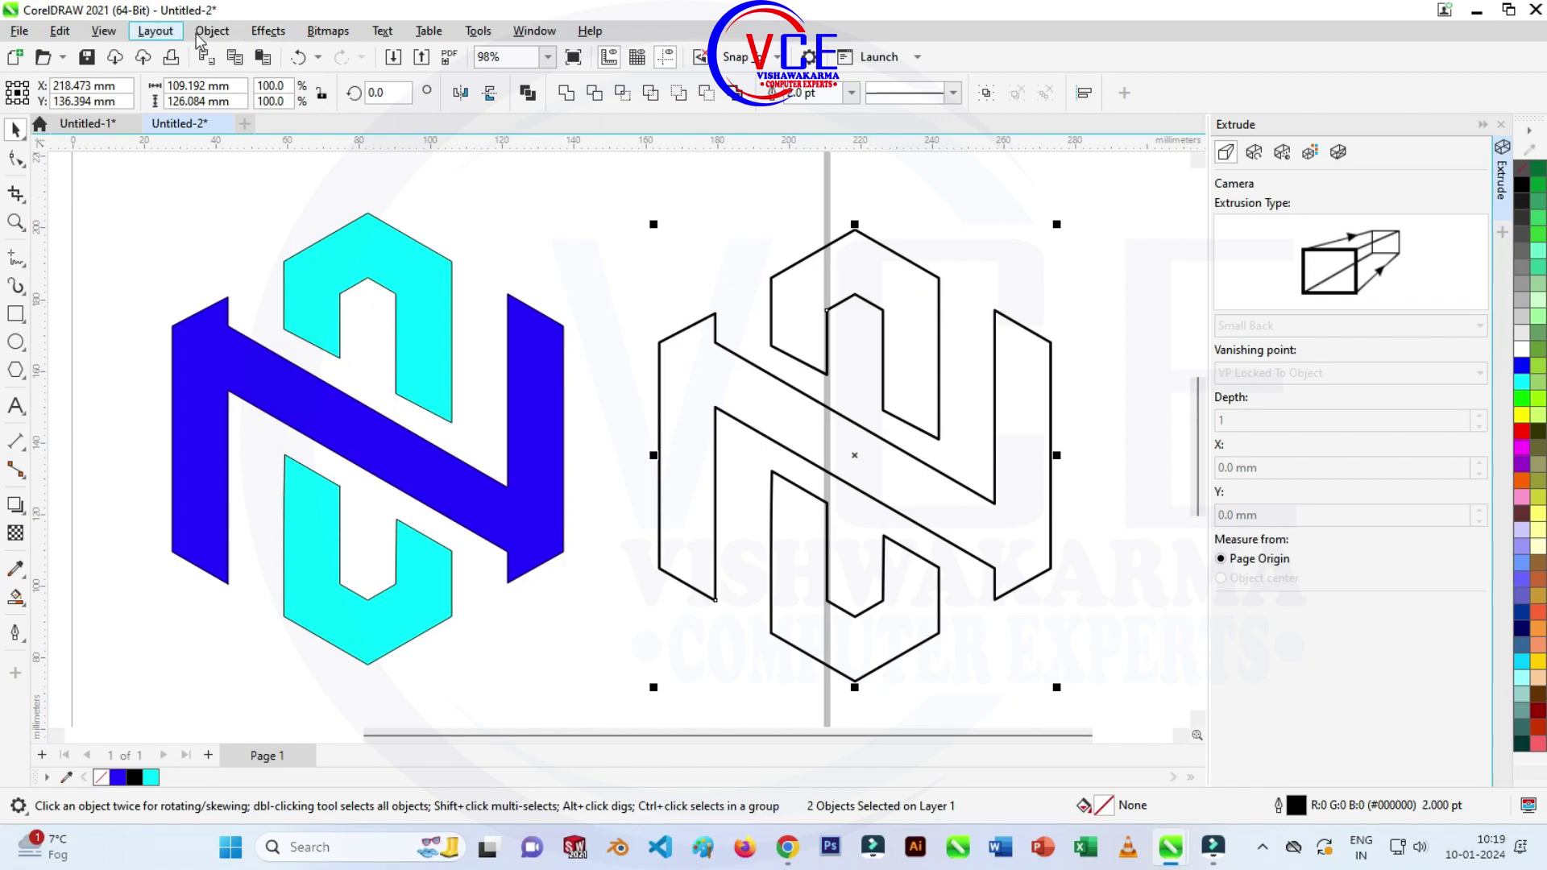
Convert the copy's 2 pt outlines into solid objects.
{"action": "left_click", "coordinate": [224, 36]}
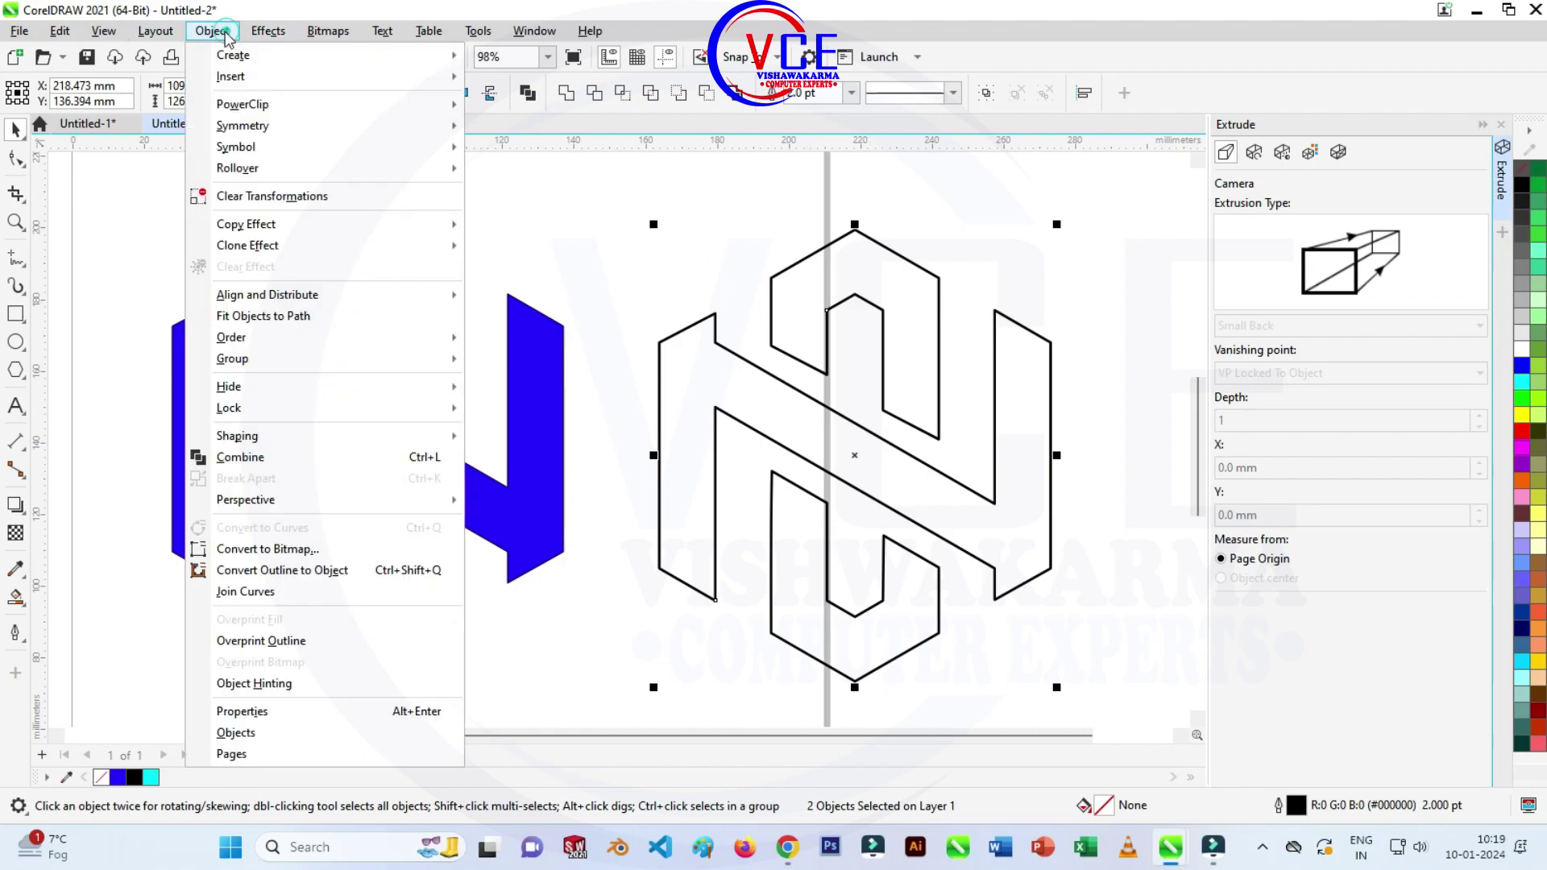
{"action": "left_click", "coordinate": [317, 567]}
{"action": "scroll", "coordinate": [338, 306], "scroll_direction": "down", "scroll_amount": 1}
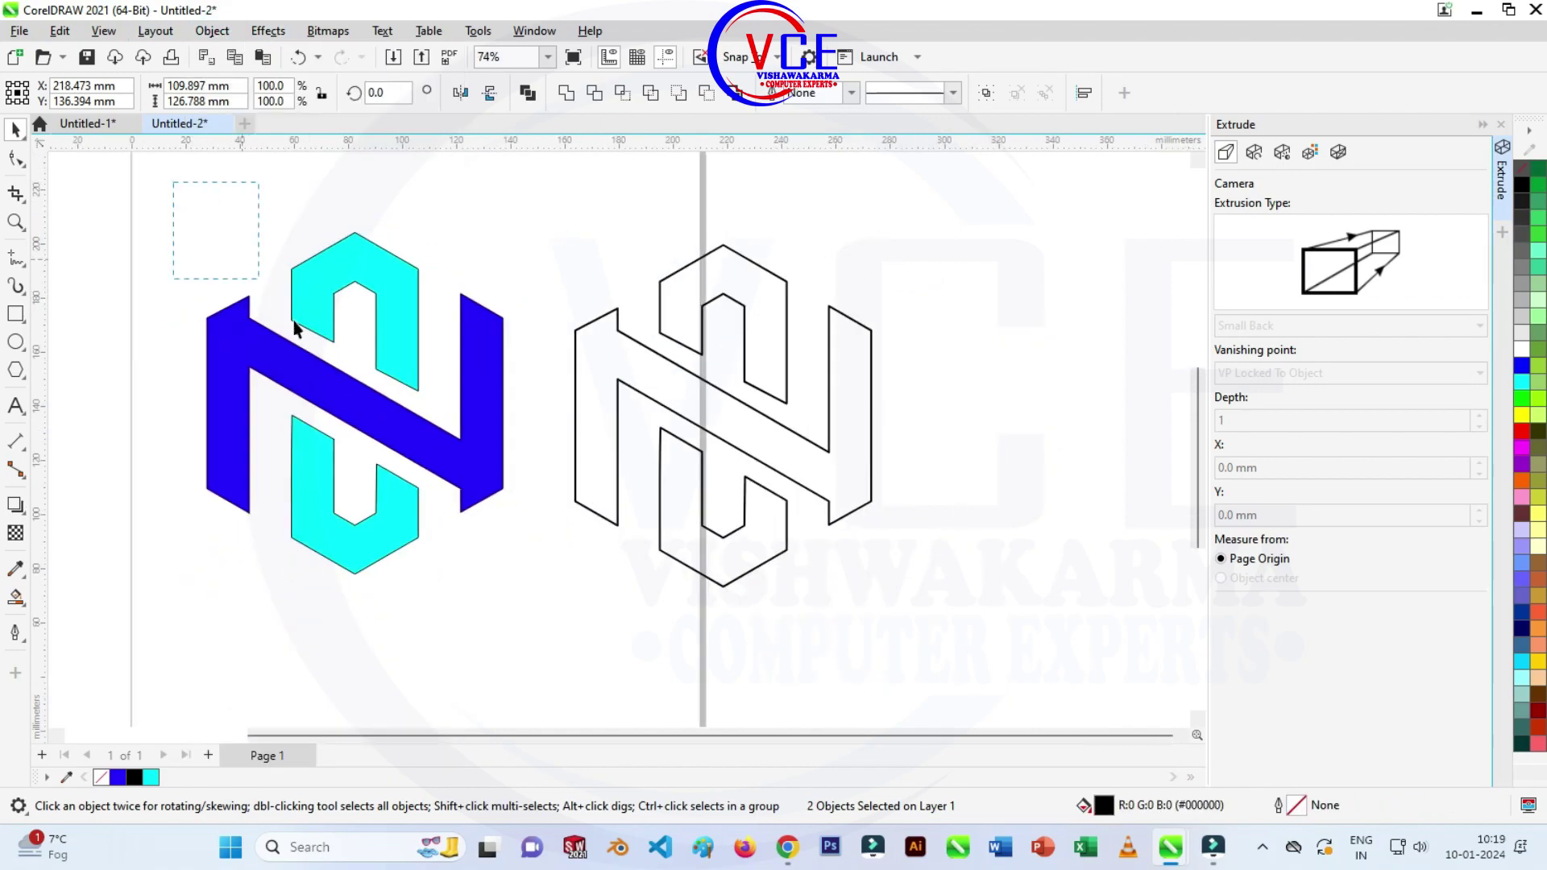
{"action": "left_click_drag", "start_coordinate": [294, 323], "coordinate": [539, 659]}
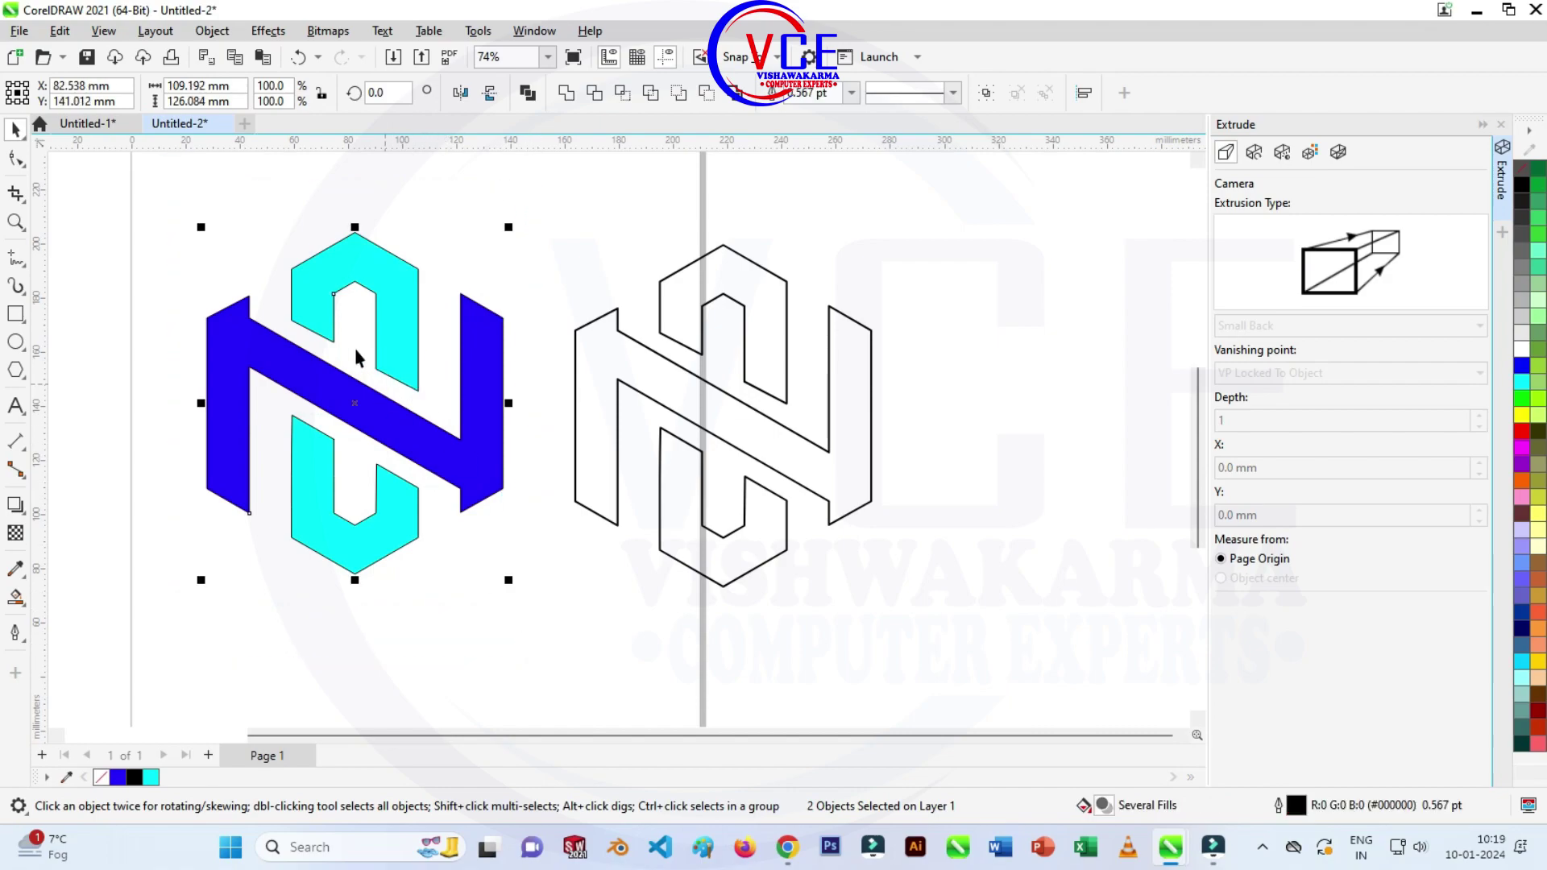
Extrude the top cyan piece alone into a 3D block.
{"action": "left_click", "coordinate": [13, 511]}
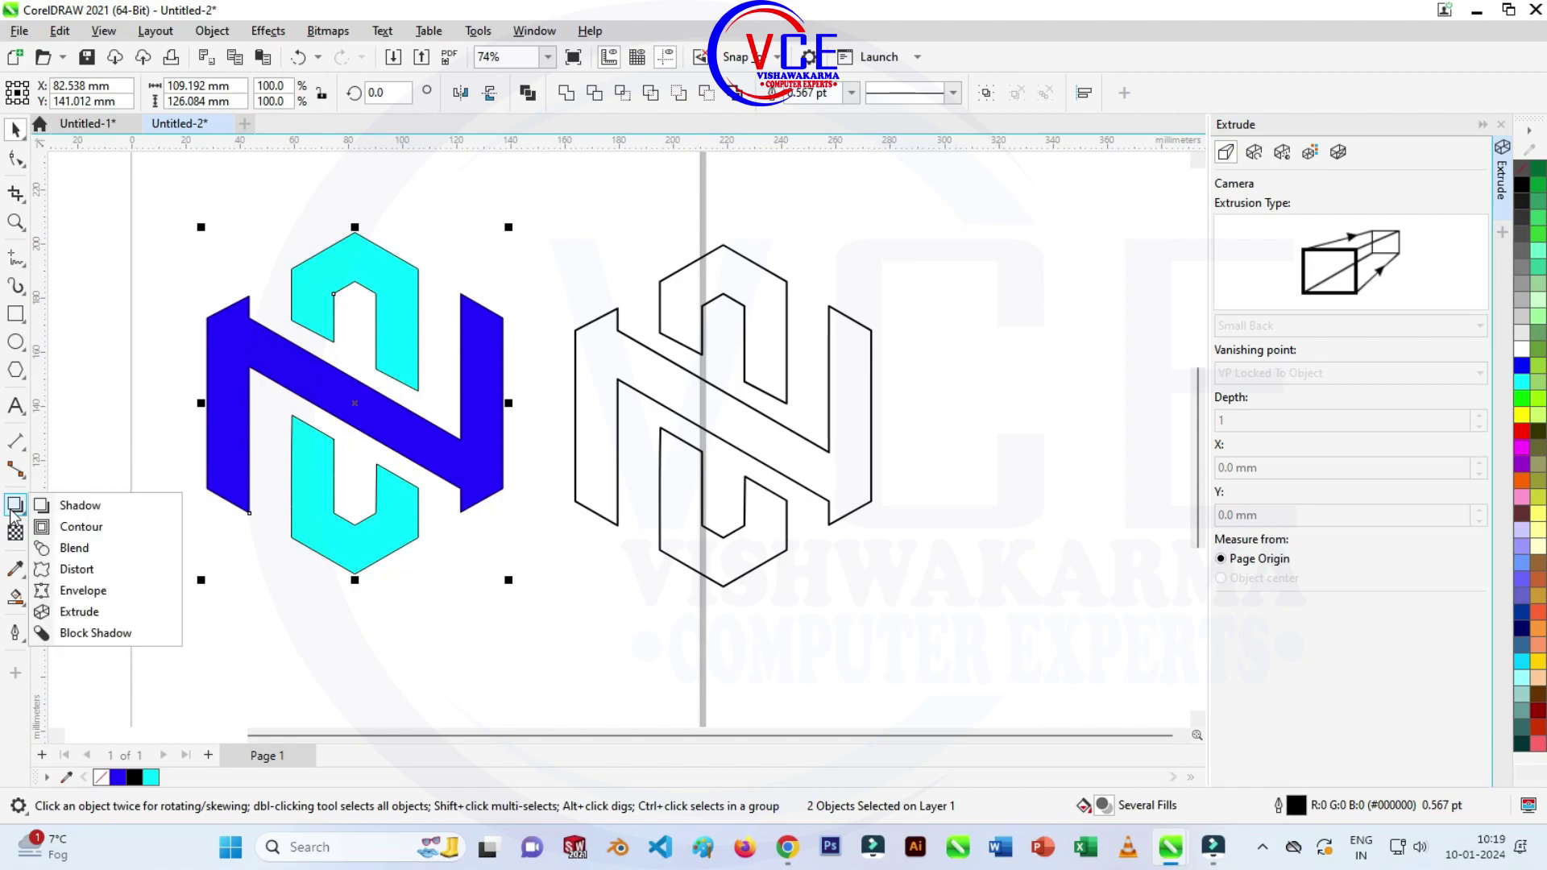
{"action": "left_click", "coordinate": [13, 511]}
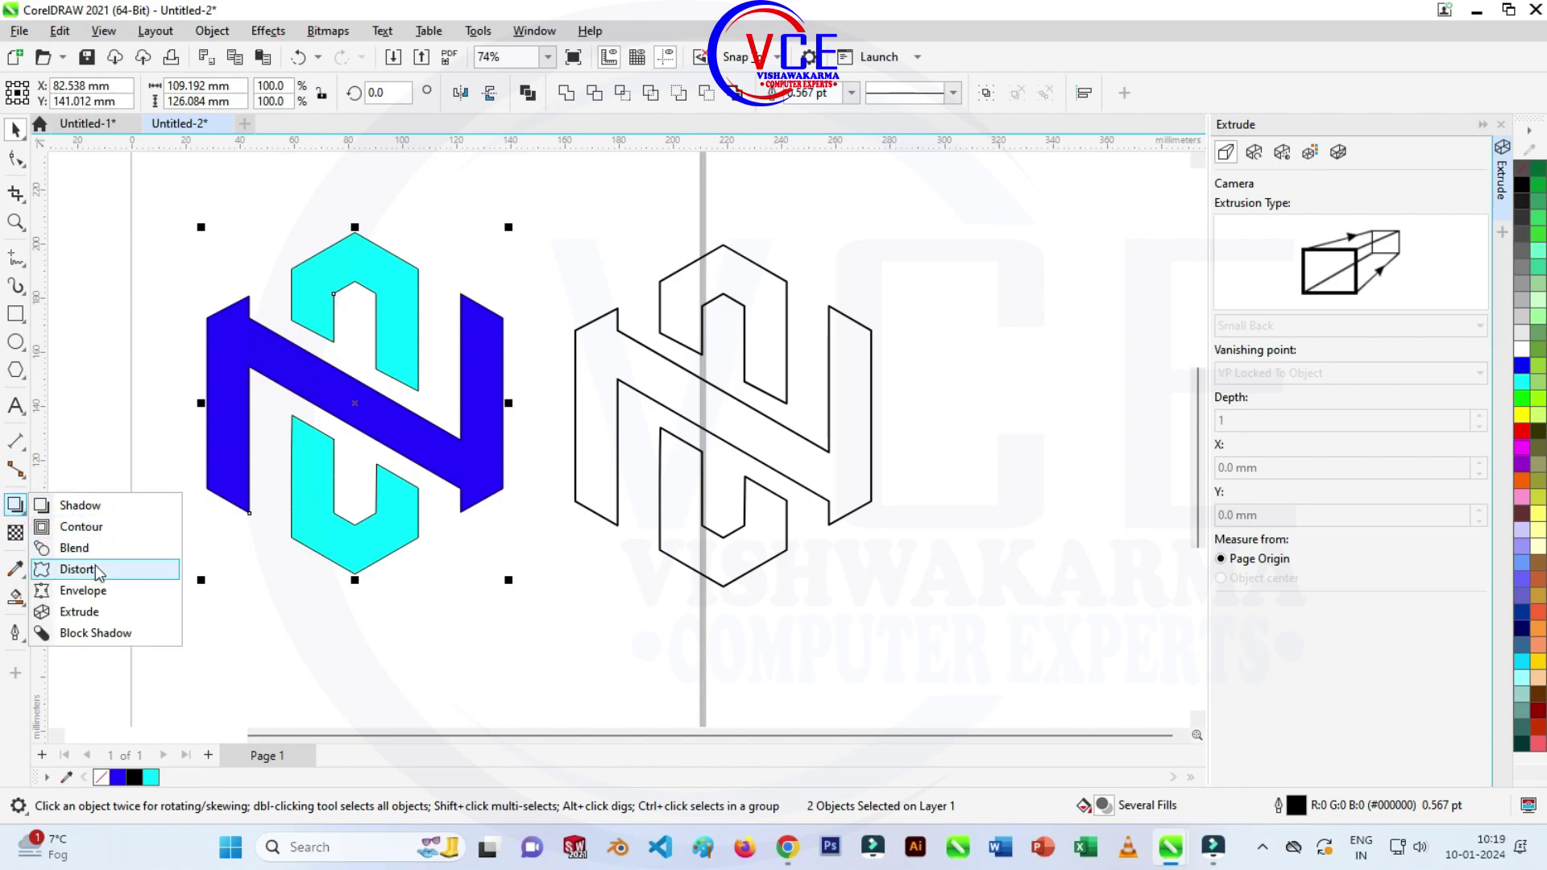
{"action": "left_click", "coordinate": [76, 612]}
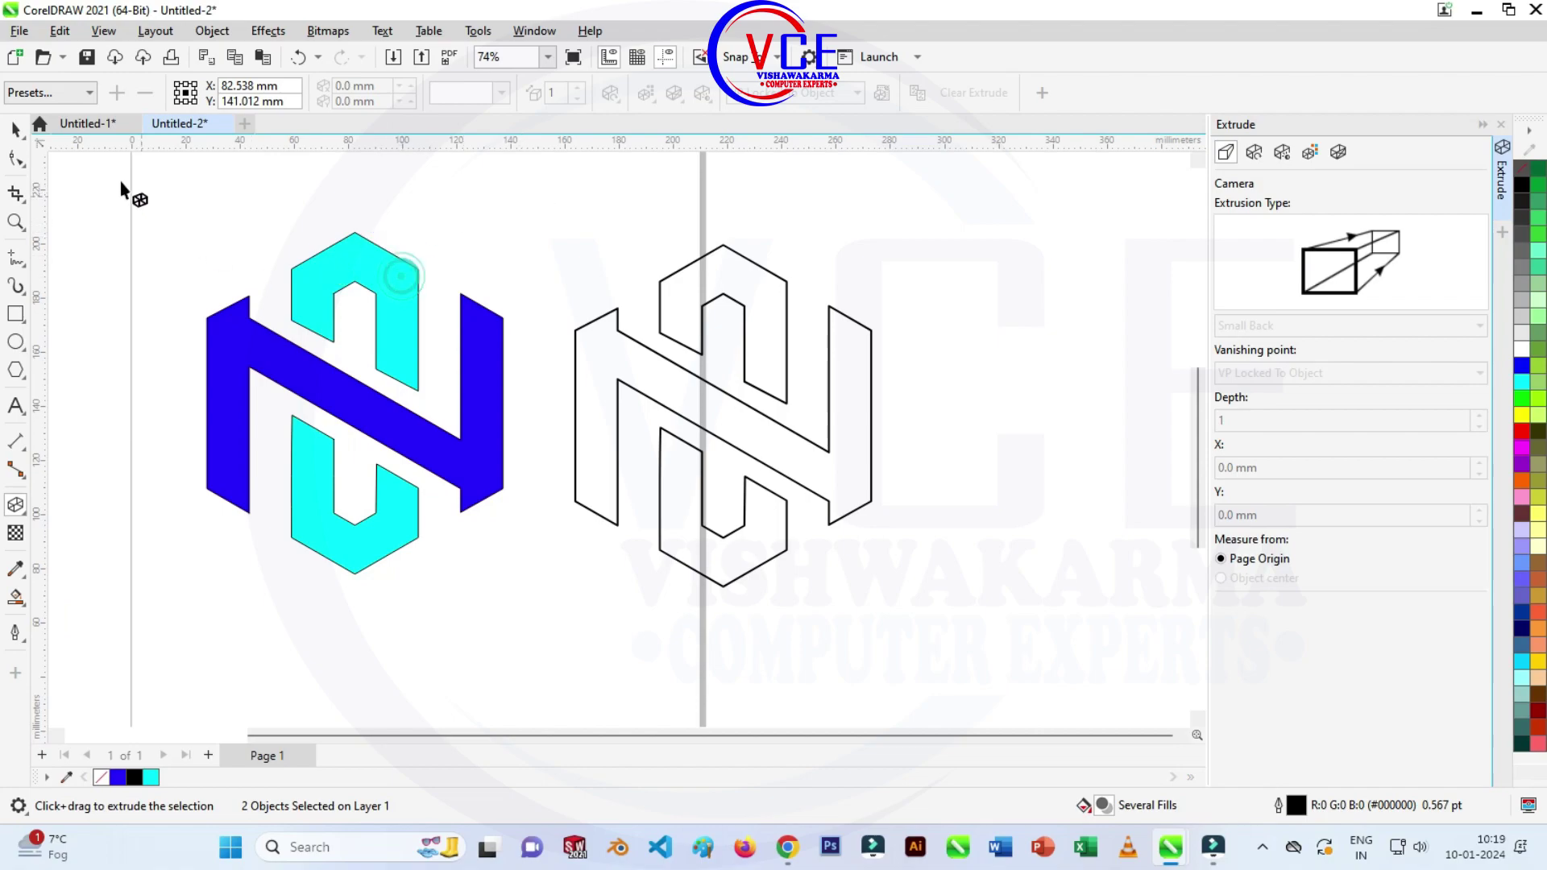
{"action": "left_click", "coordinate": [17, 129]}
{"action": "left_click", "coordinate": [189, 214]}
{"action": "left_click", "coordinate": [330, 243]}
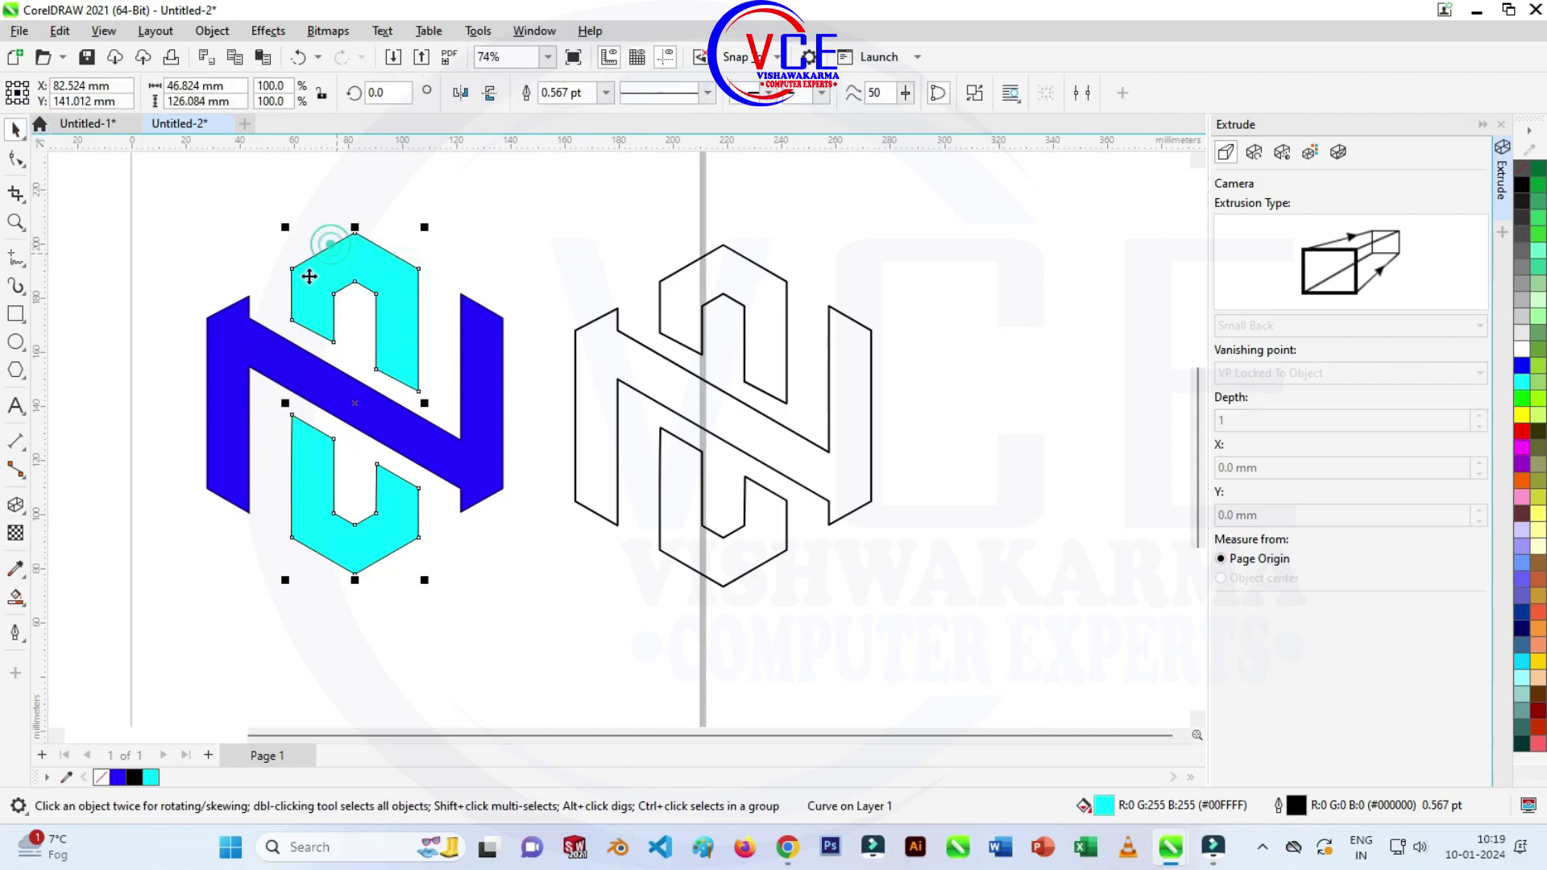
{"action": "left_click", "coordinate": [15, 504]}
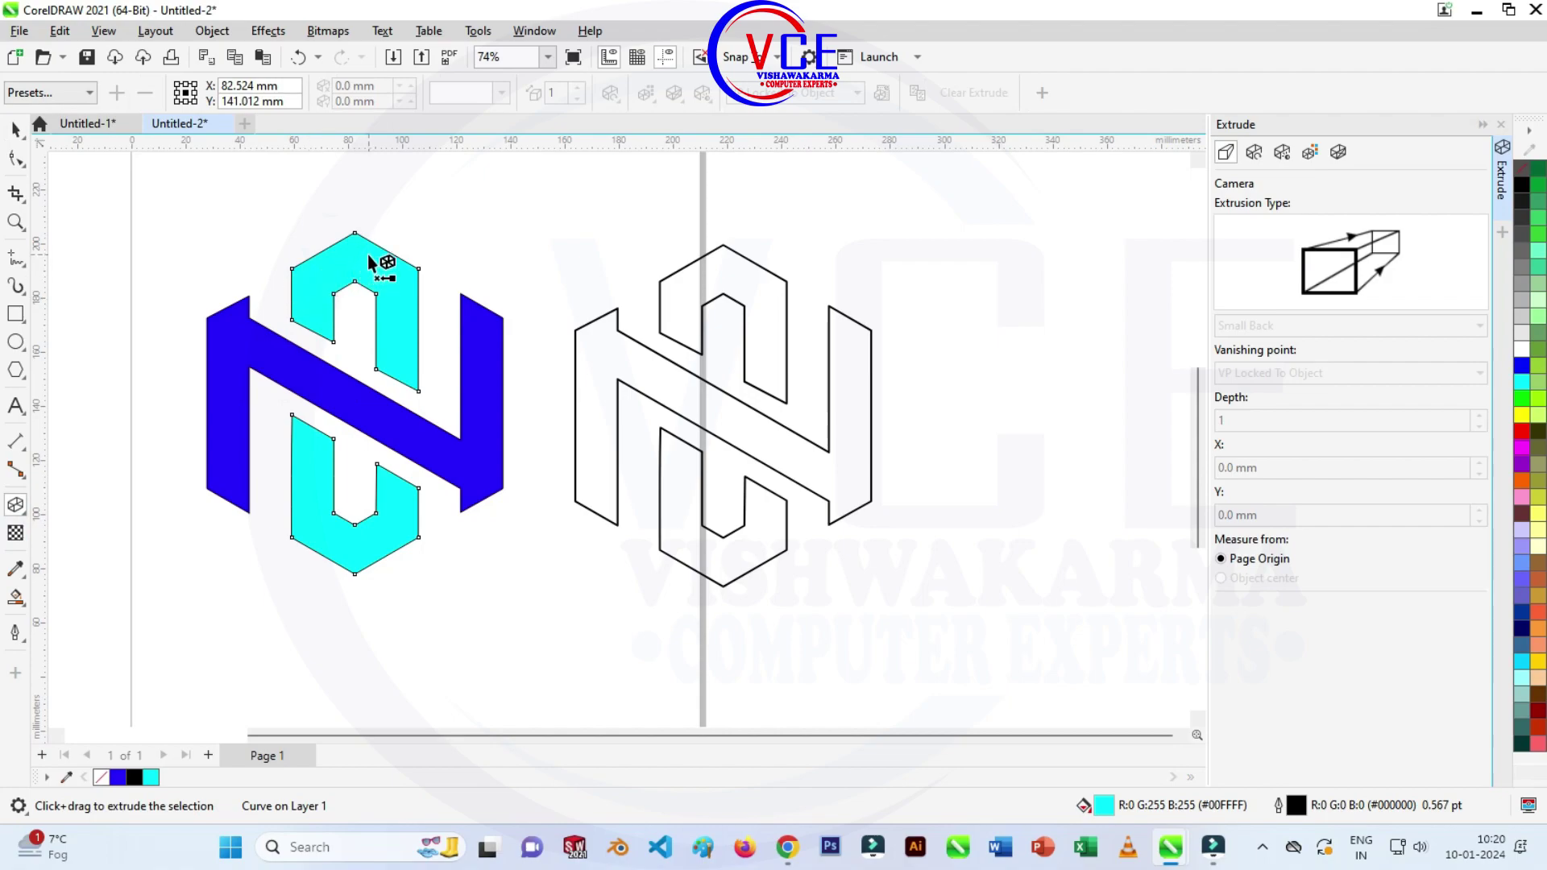
{"action": "left_click_drag", "start_coordinate": [377, 253], "coordinate": [438, 224]}
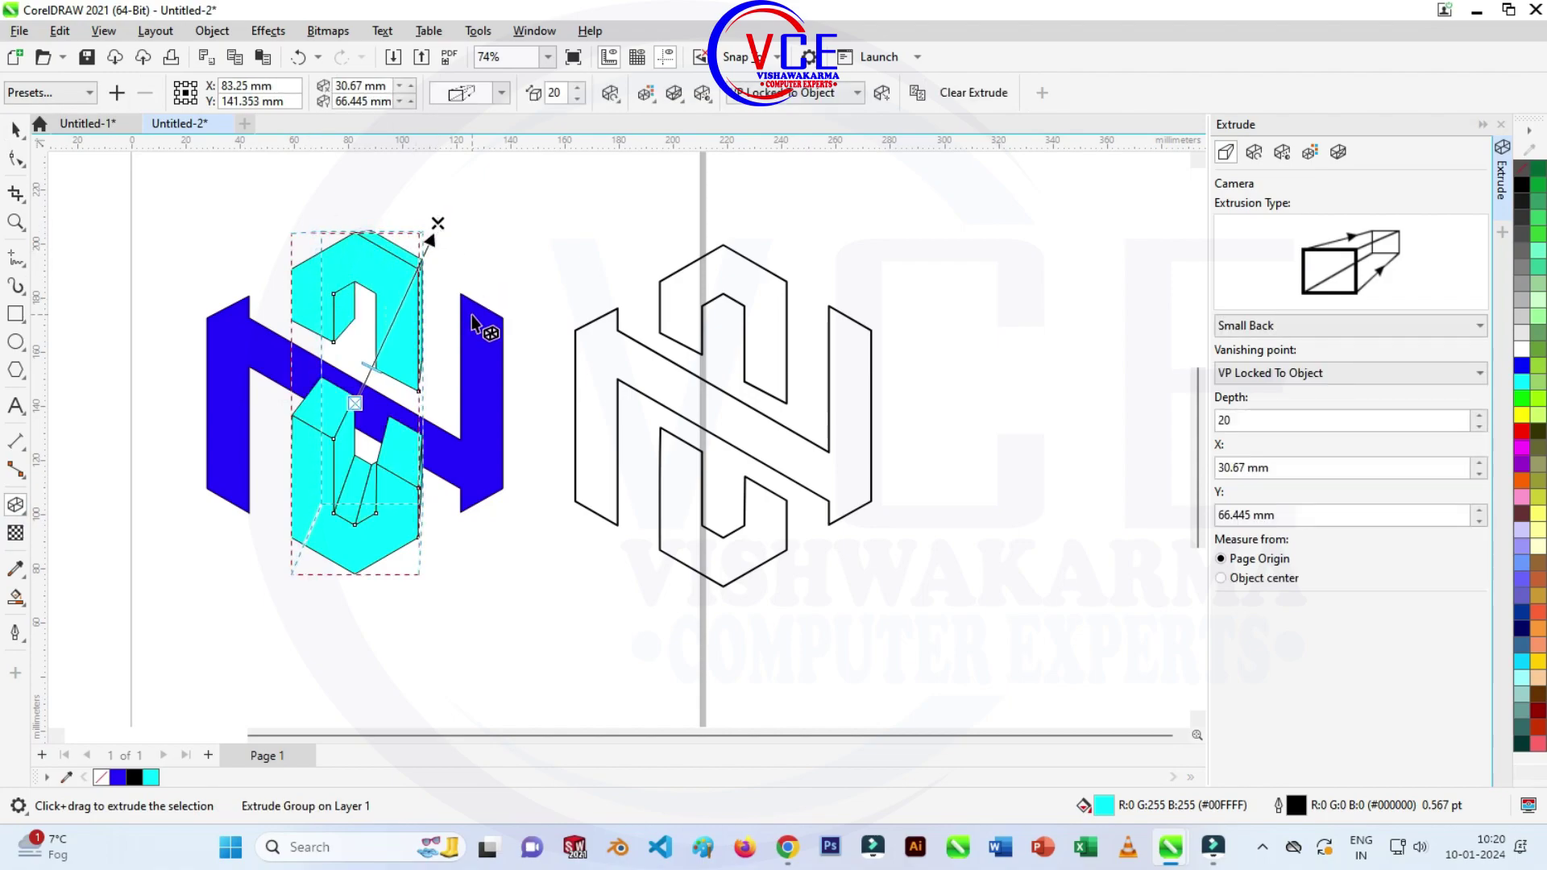
Make the cyan extrusion Back Parallel and shorten its depth.
{"action": "left_click", "coordinate": [483, 94]}
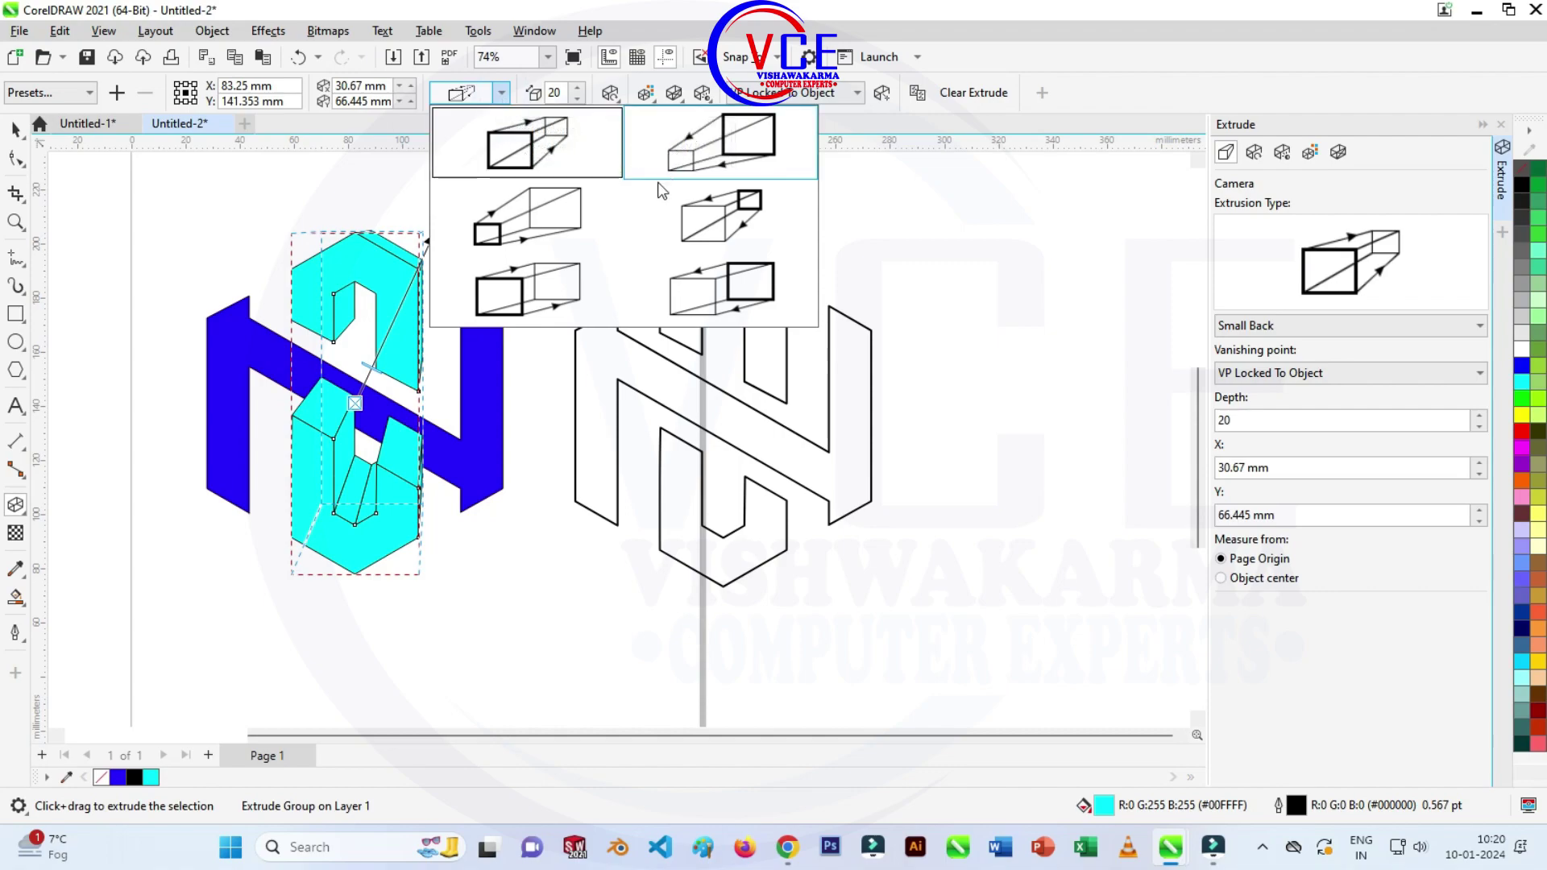
{"action": "left_click", "coordinate": [550, 300]}
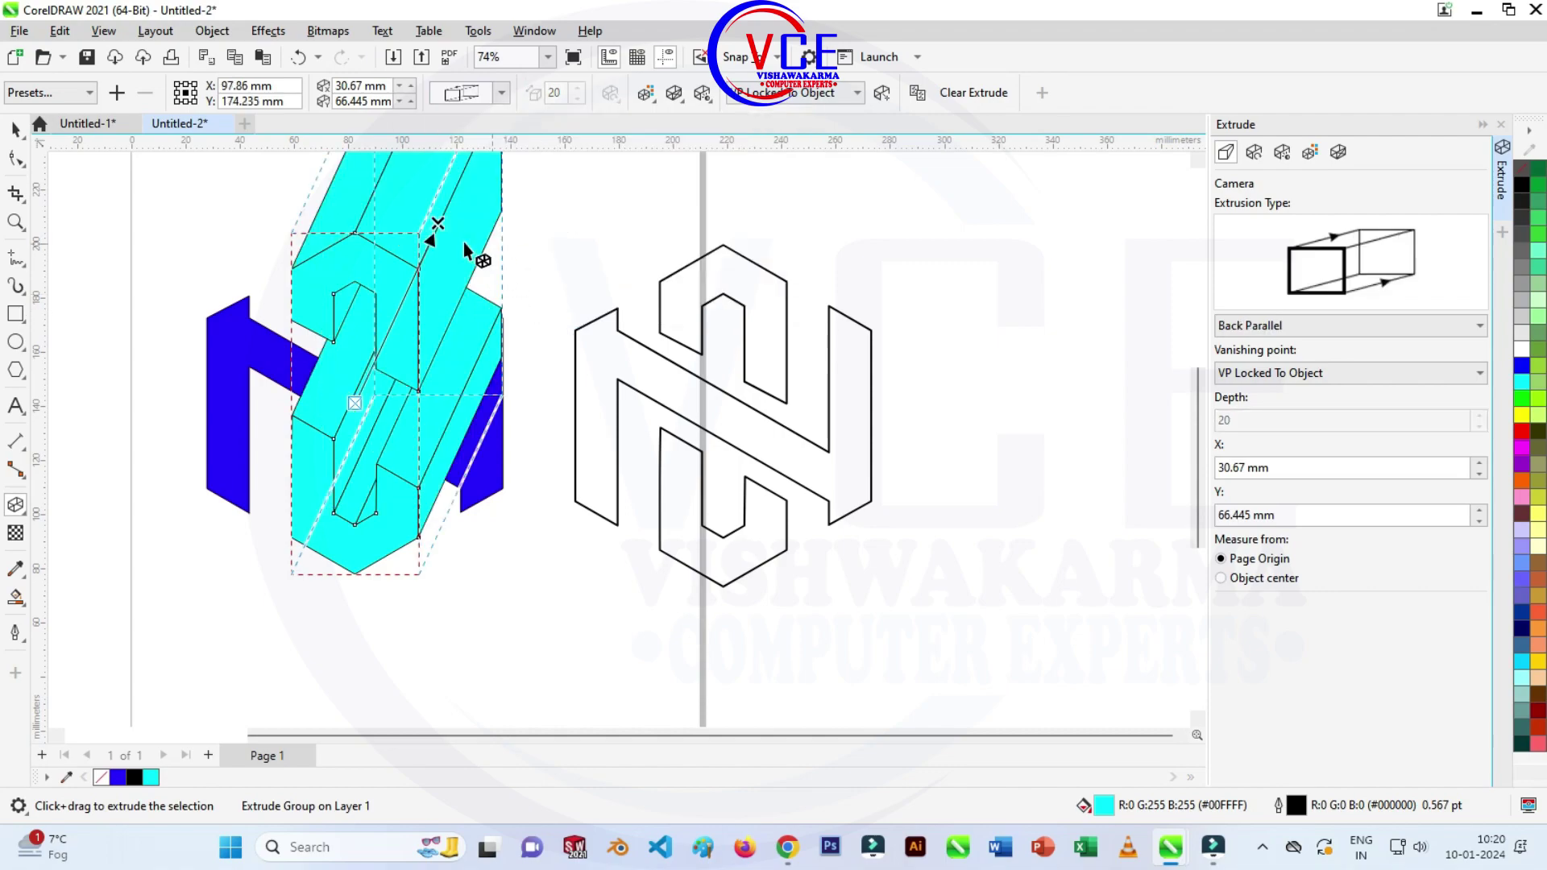
{"action": "left_click_drag", "start_coordinate": [435, 221], "coordinate": [365, 397]}
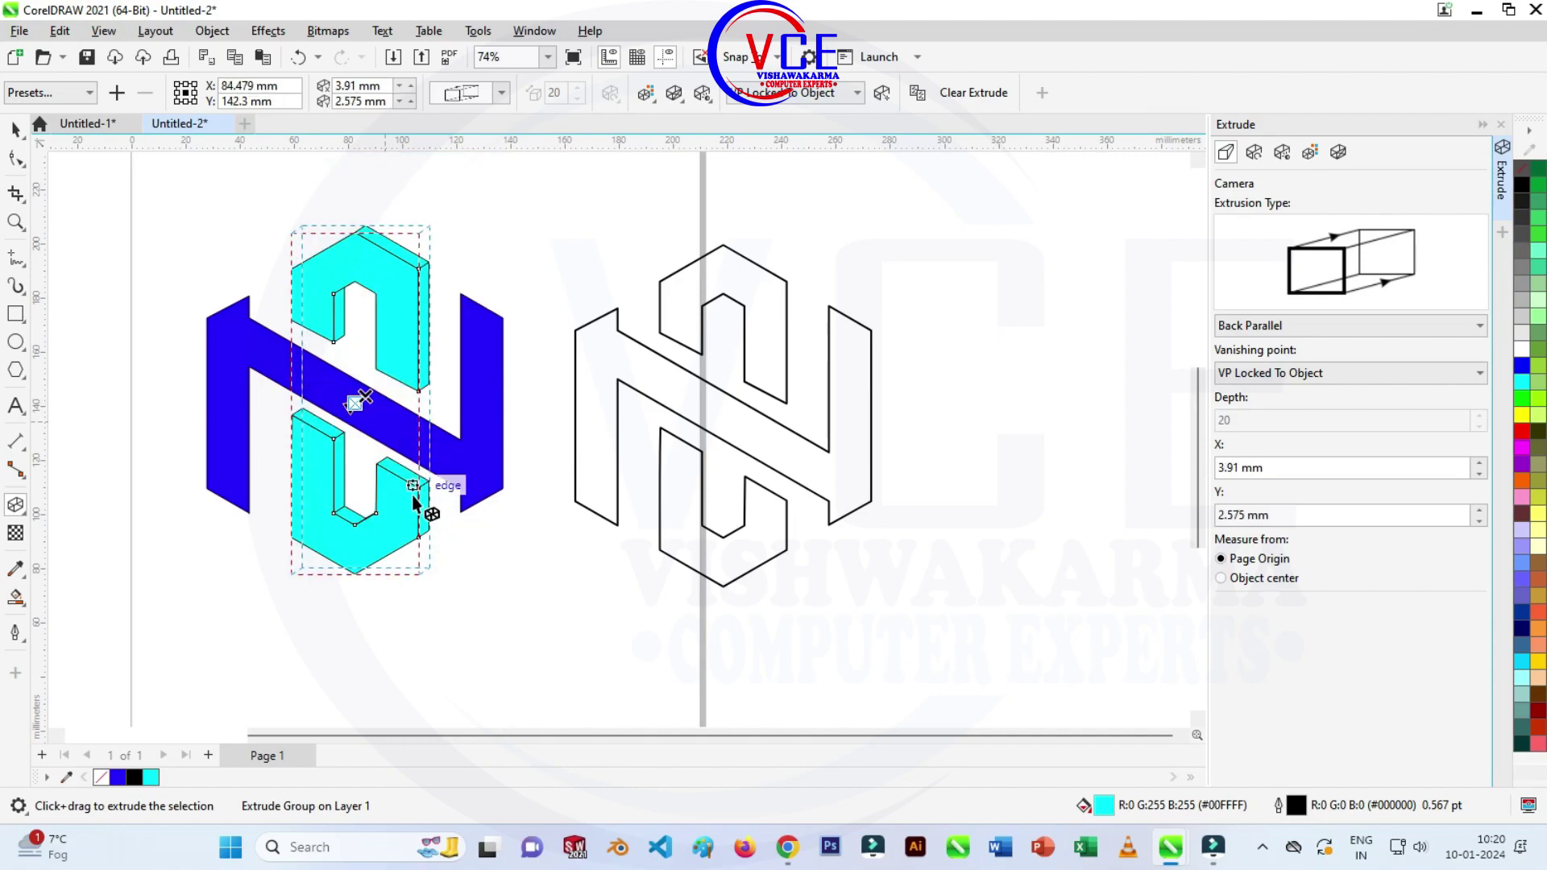
{"action": "left_click", "coordinate": [481, 428]}
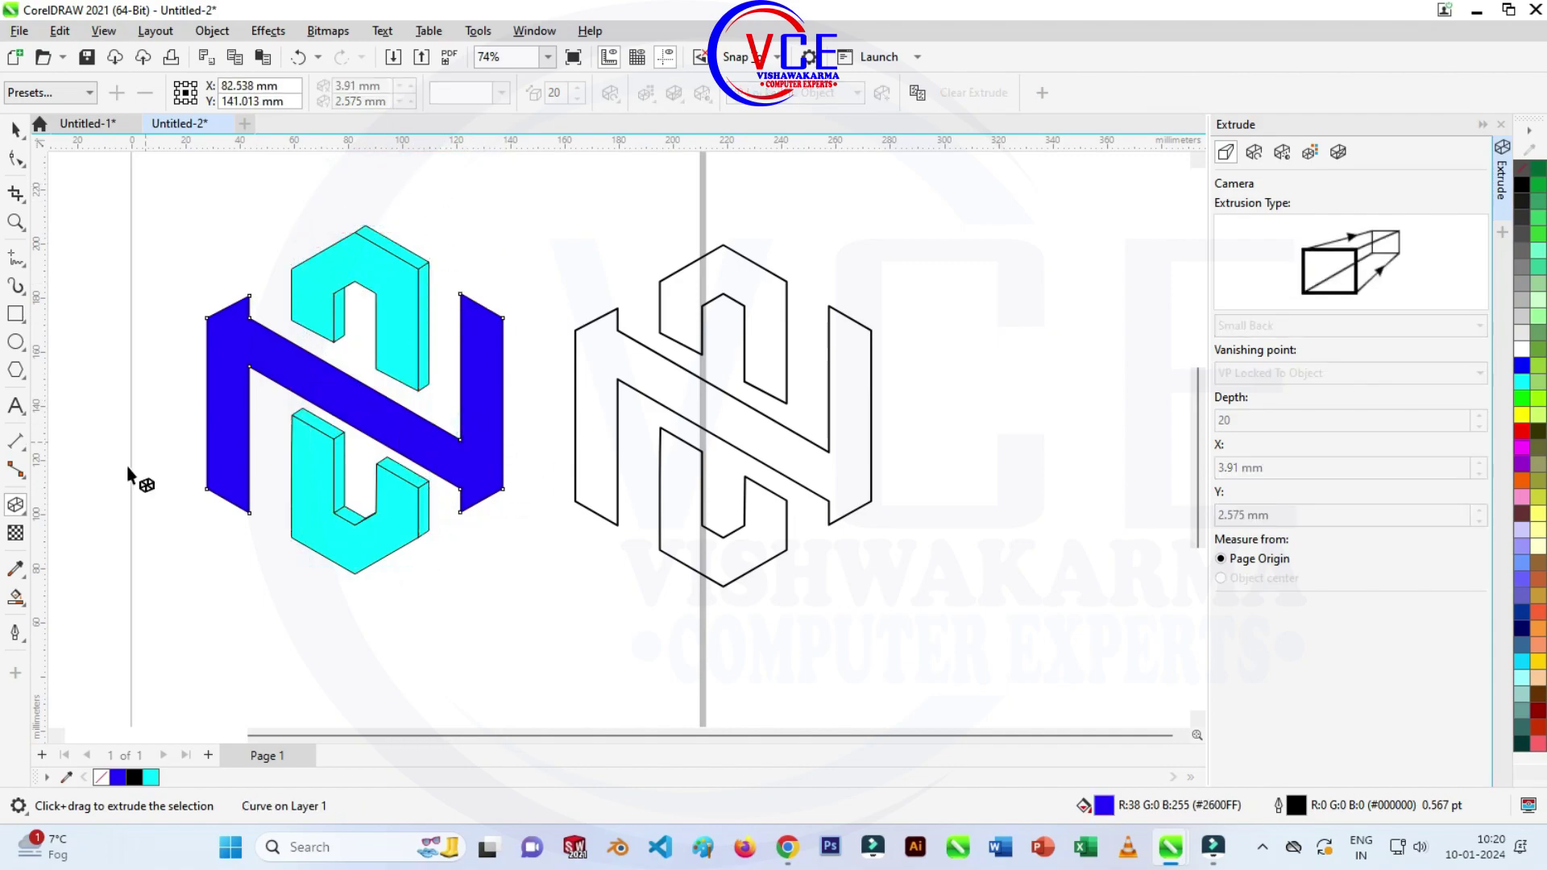
Extrude the blue N shape as Back Parallel, angling its depth to match the cyan blocks.
{"action": "left_click_drag", "start_coordinate": [258, 351], "coordinate": [320, 274]}
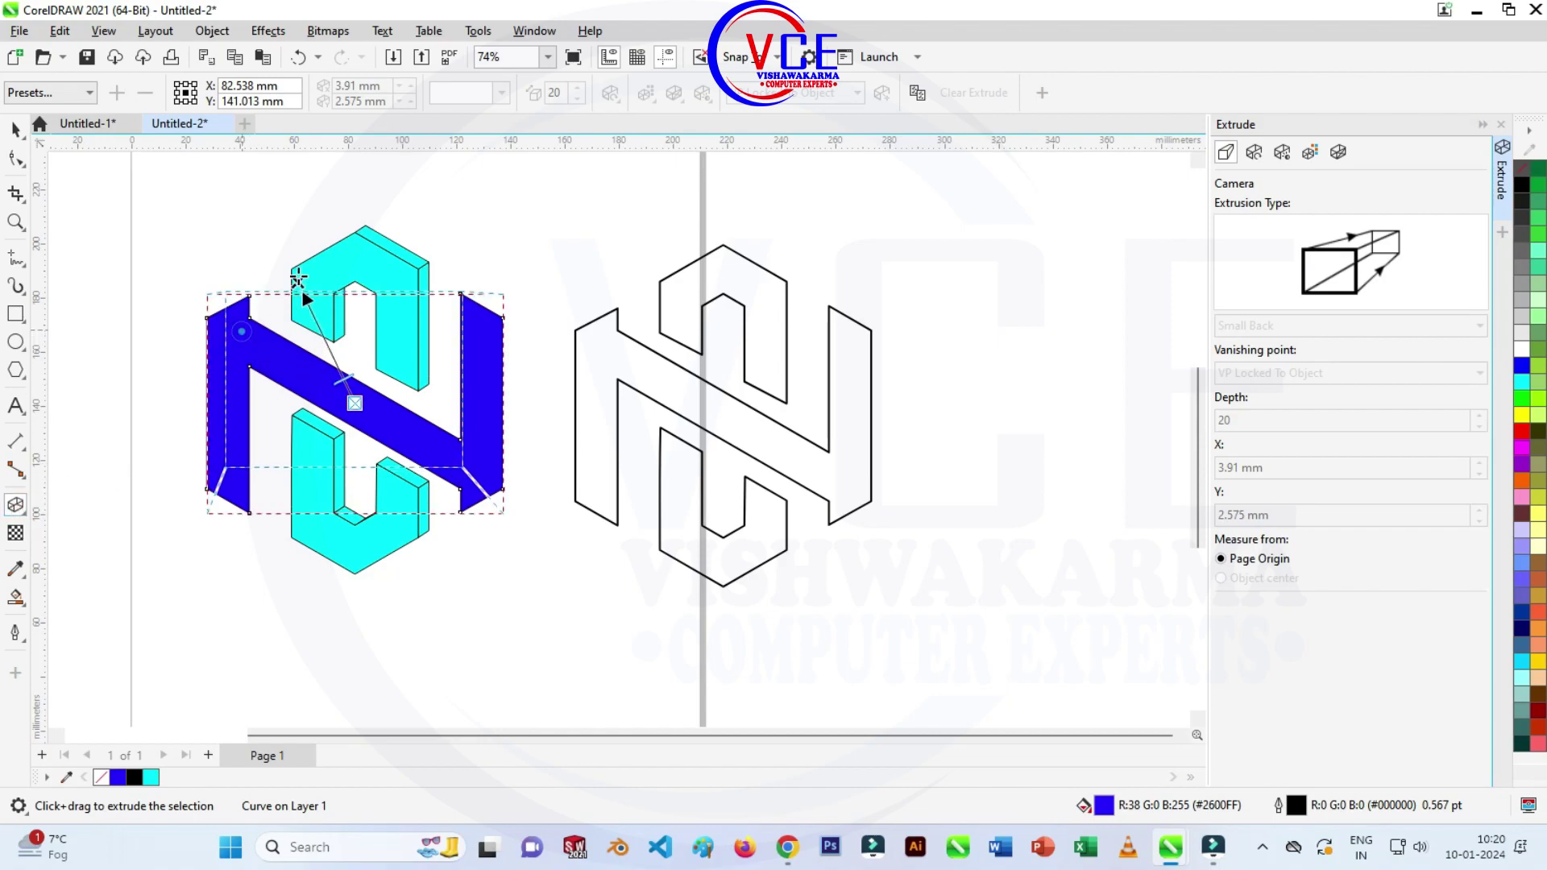
{"action": "left_click", "coordinate": [501, 93]}
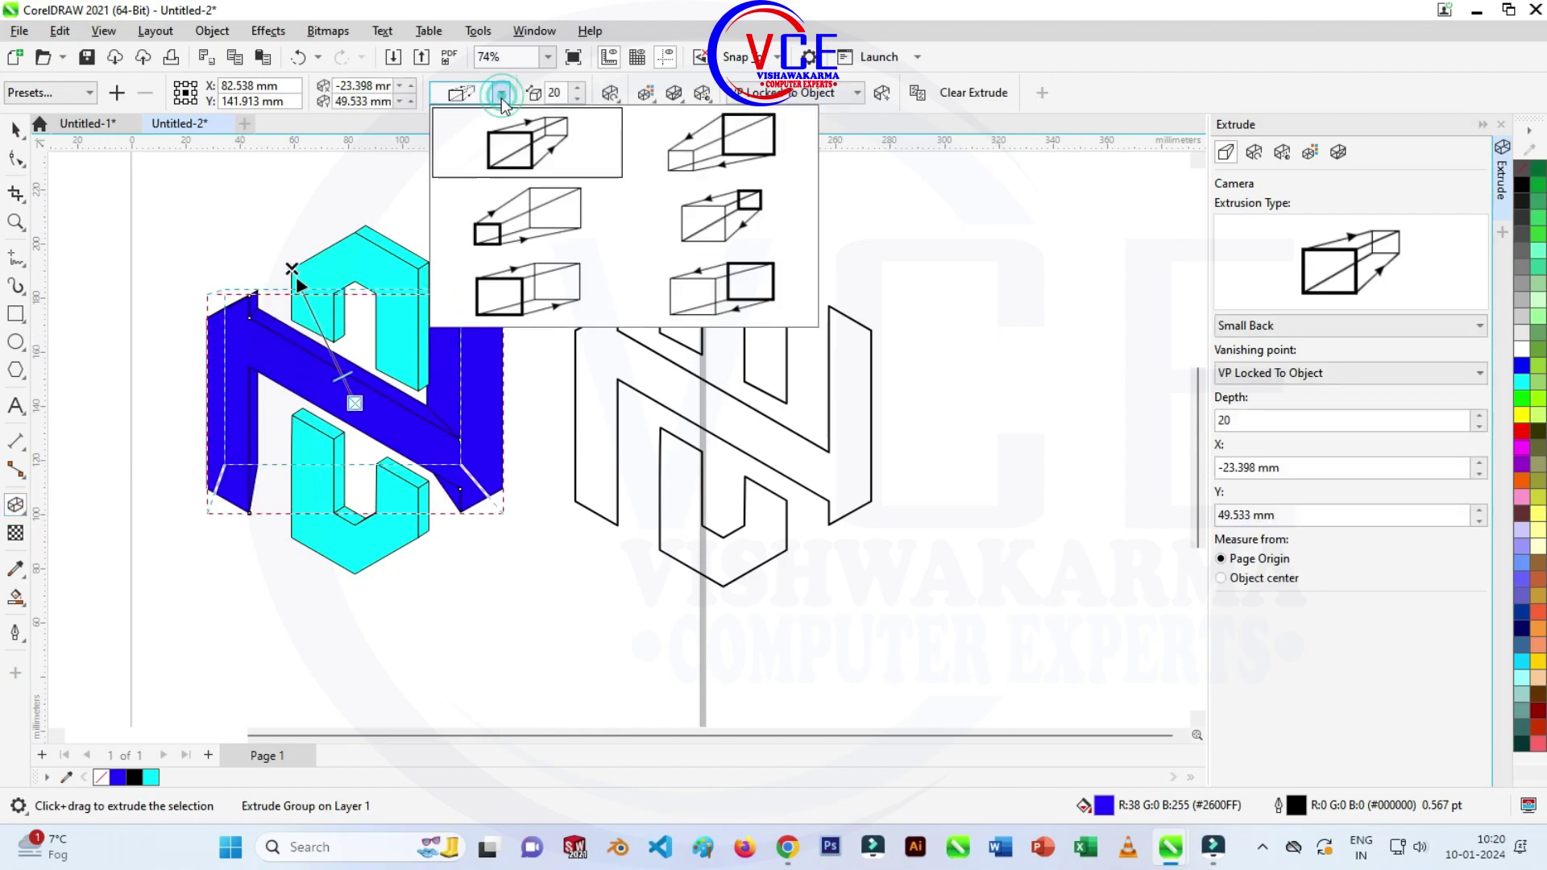
{"action": "left_click", "coordinate": [500, 284]}
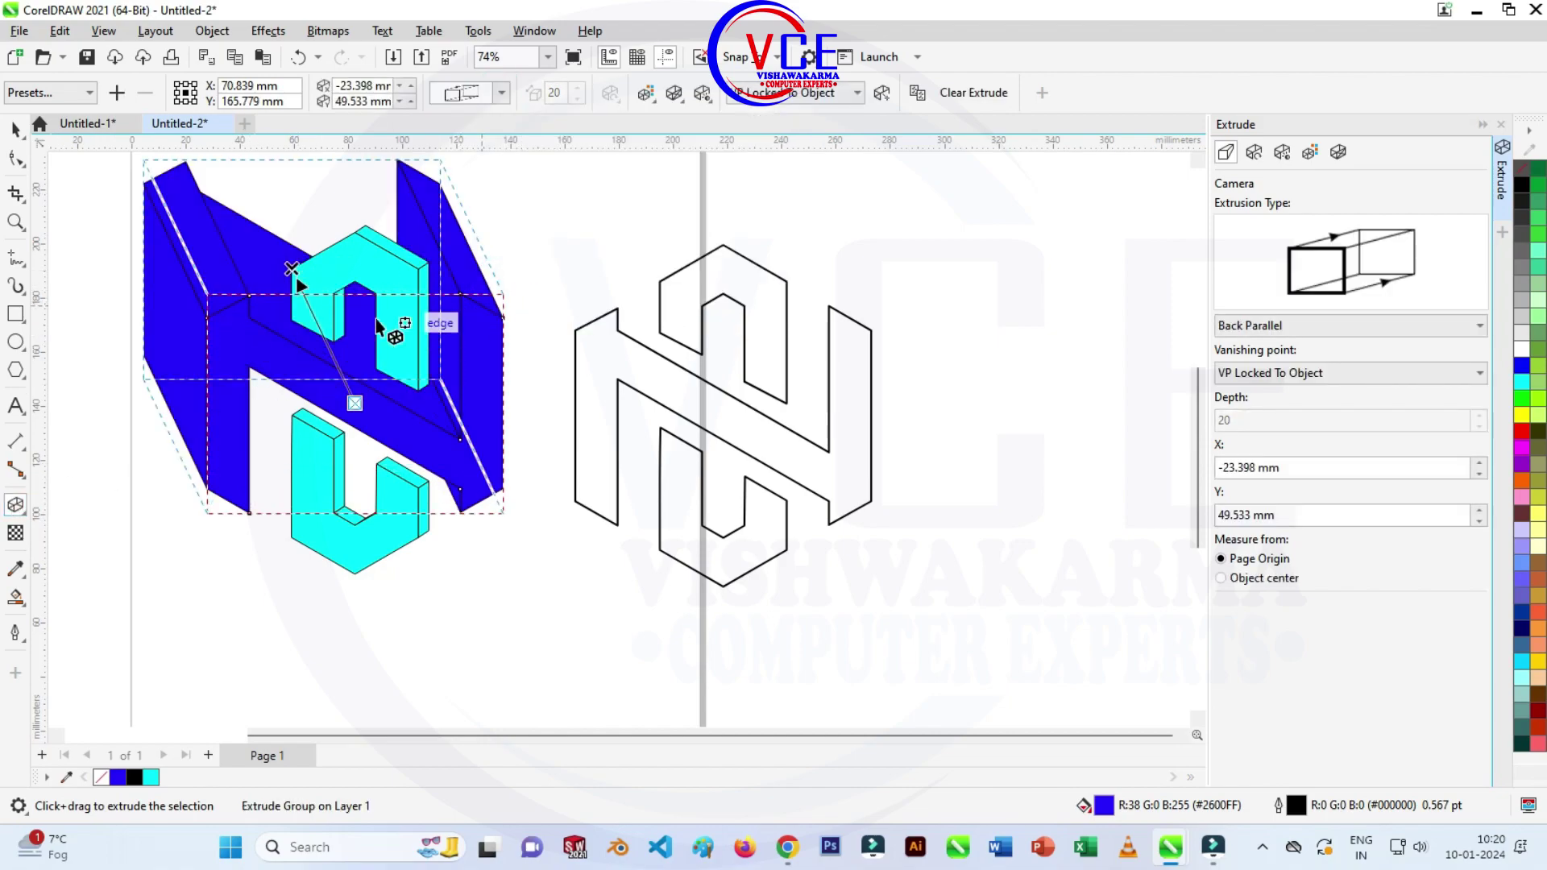
{"action": "mouse_move", "coordinate": [292, 268]}
{"action": "left_mouse_down"}
{"action": "mouse_move", "coordinate": [373, 347]}
{"action": "mouse_move", "coordinate": [363, 385]}
{"action": "left_mouse_up"}
{"action": "scroll", "coordinate": [416, 338], "scroll_direction": "up", "scroll_amount": 1}
{"action": "left_click_drag", "start_coordinate": [416, 338], "coordinate": [315, 437]}
{"action": "scroll", "coordinate": [415, 338], "scroll_direction": "up", "scroll_amount": 1}
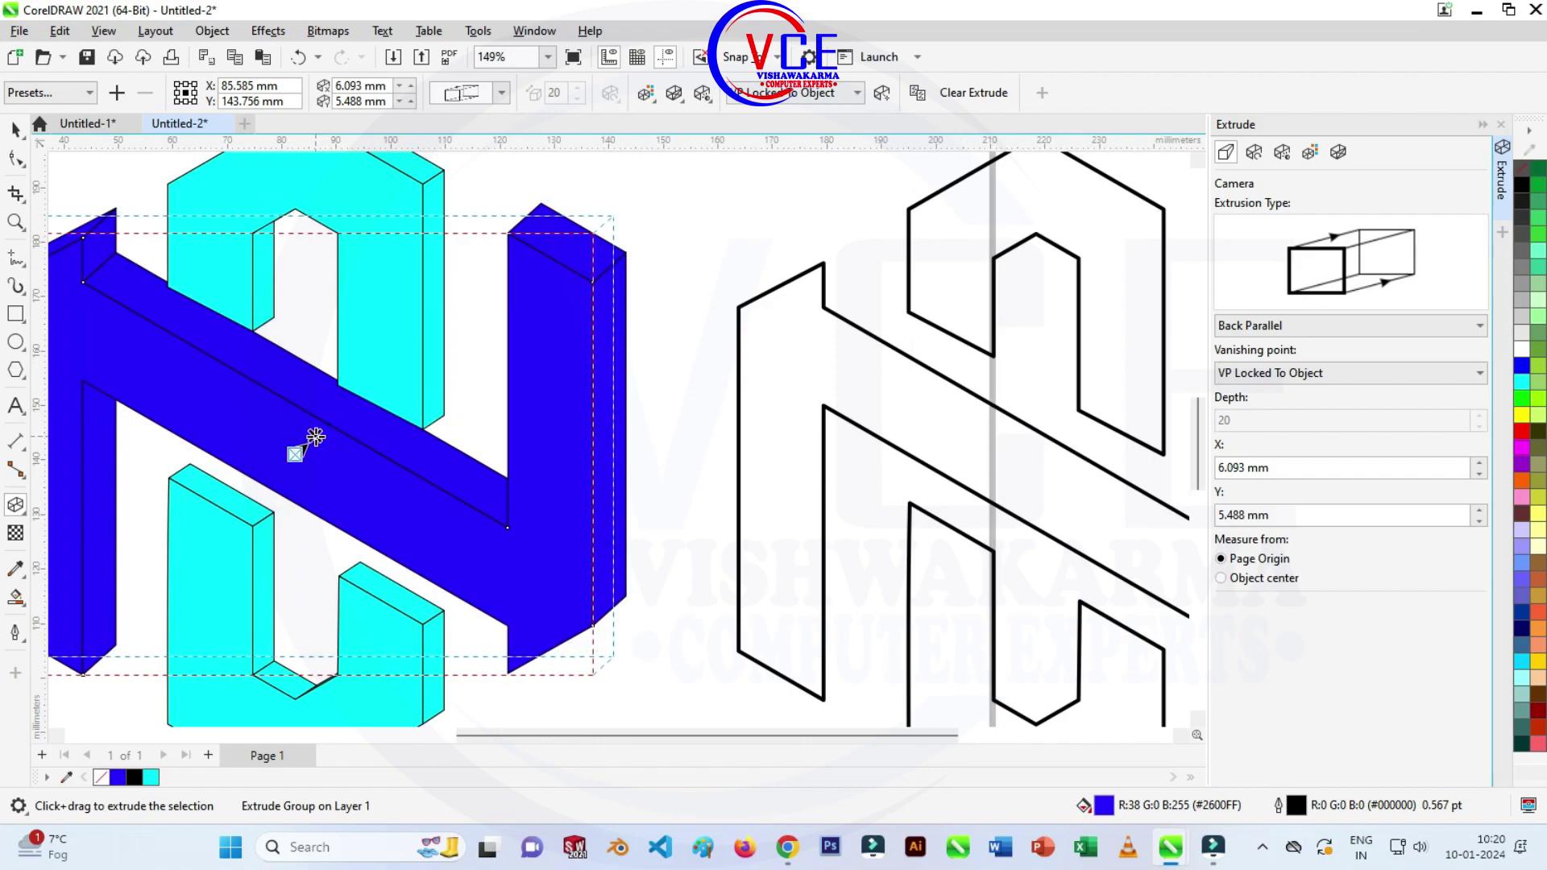
{"action": "scroll", "coordinate": [399, 386], "scroll_direction": "down", "scroll_amount": 2}
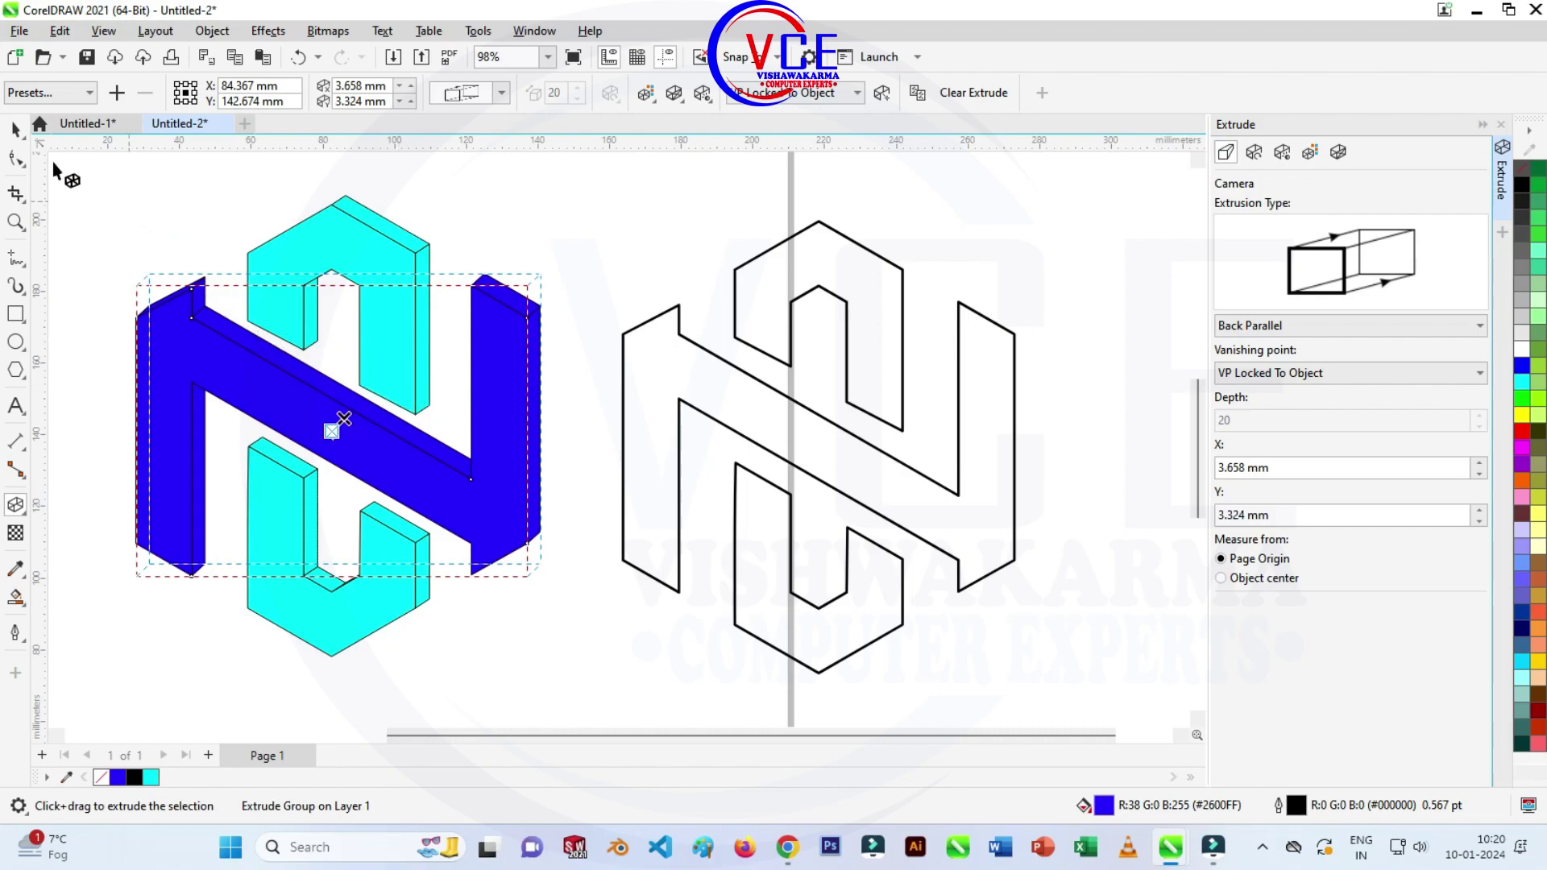
{"action": "left_click", "coordinate": [15, 129]}
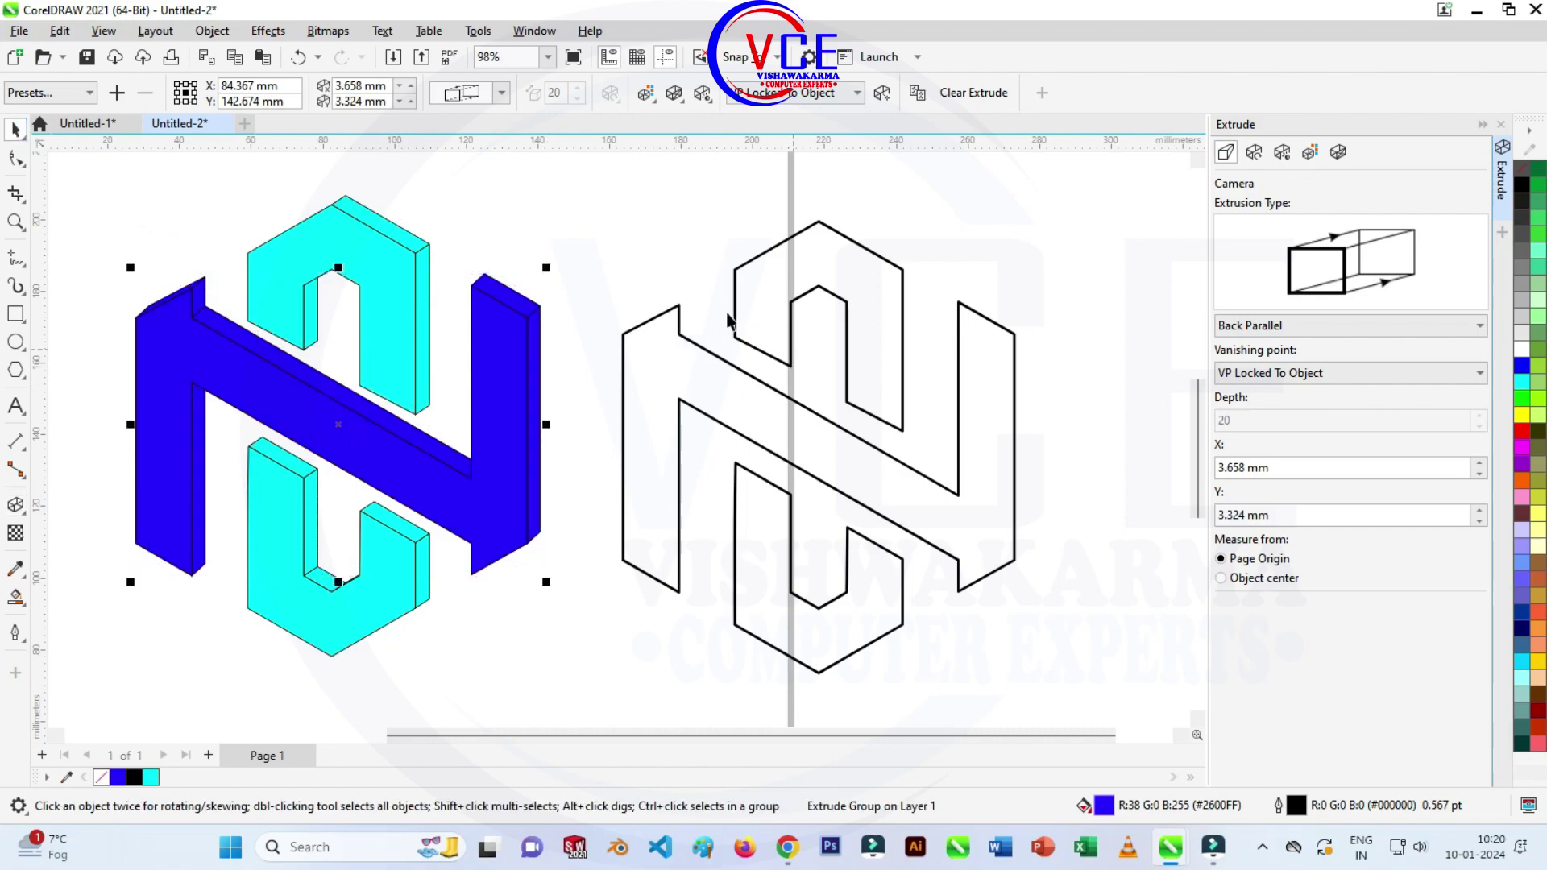
{"action": "left_click", "coordinate": [405, 262]}
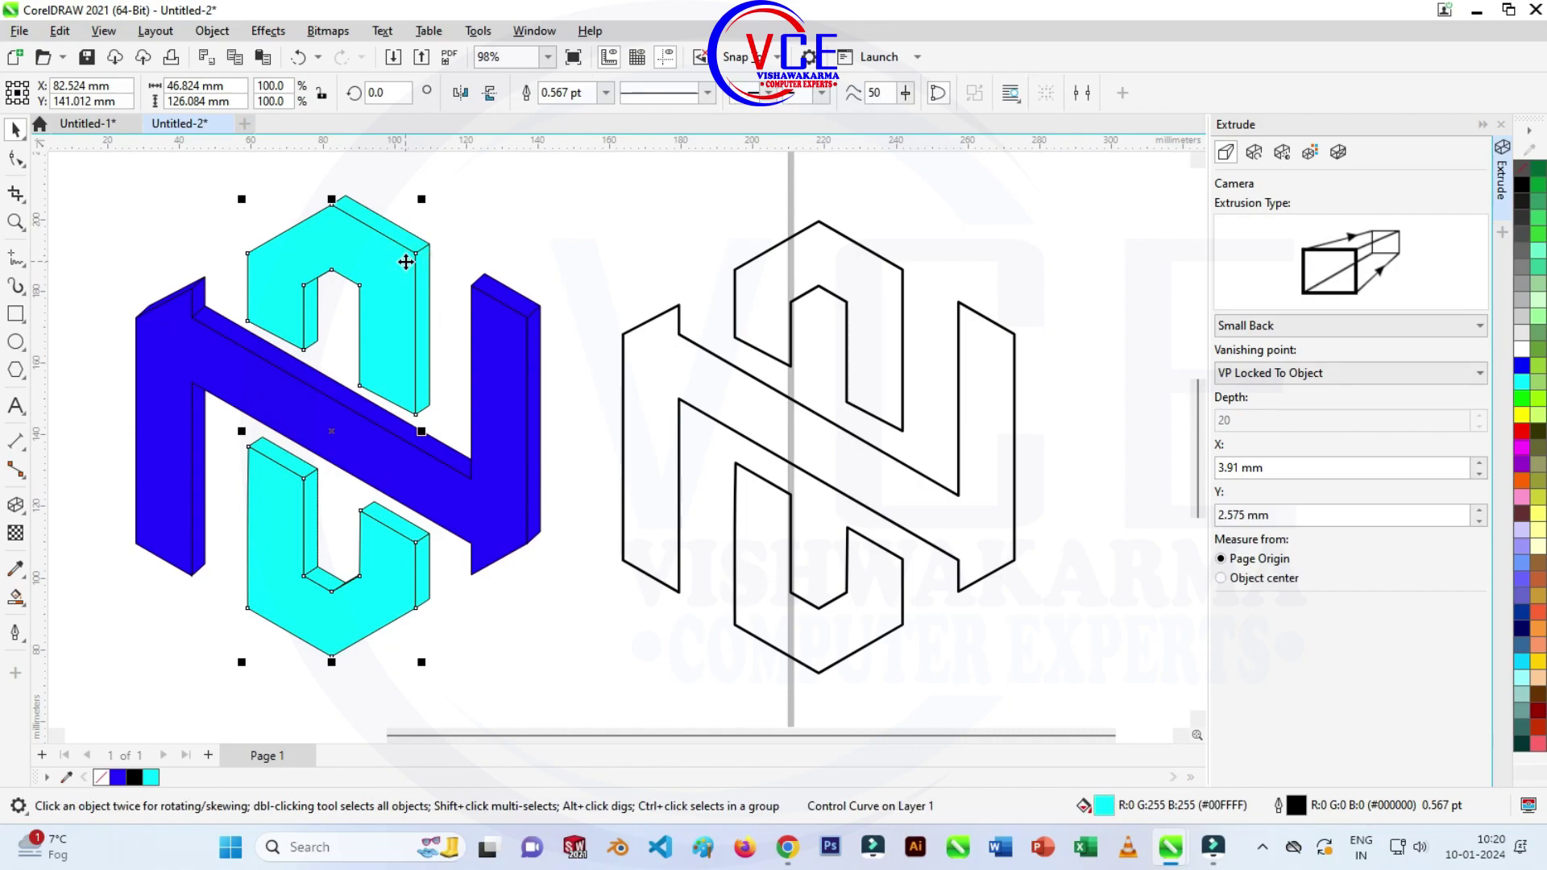
Break the cyan extrusion group apart into separate pieces.
{"action": "right_click", "coordinate": [406, 263]}
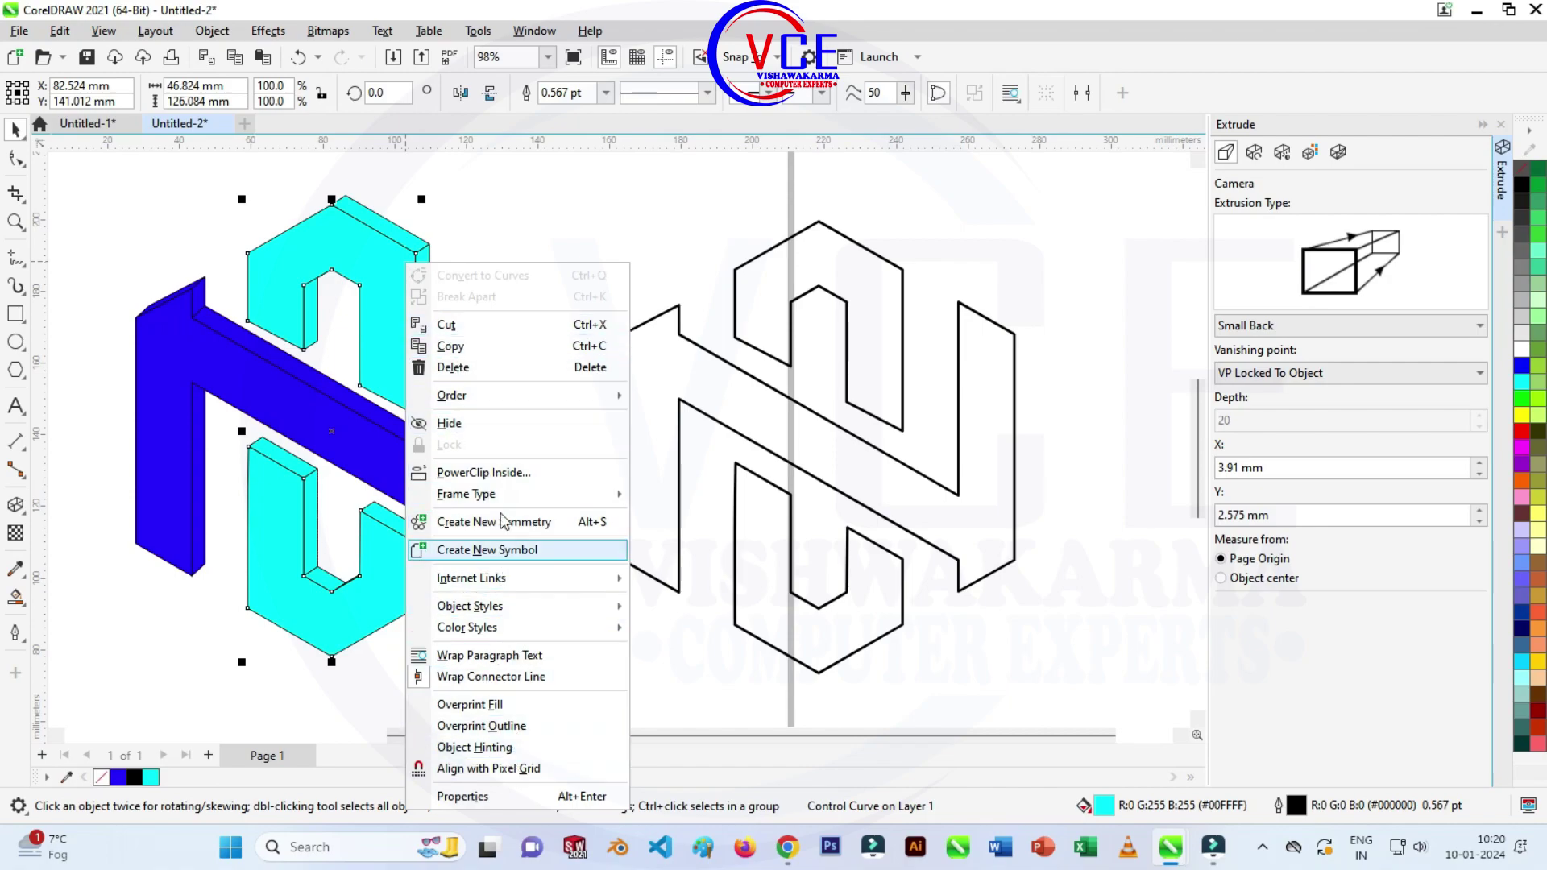
{"action": "left_click", "coordinate": [507, 159]}
{"action": "left_click", "coordinate": [400, 234]}
{"action": "right_click", "coordinate": [400, 234]}
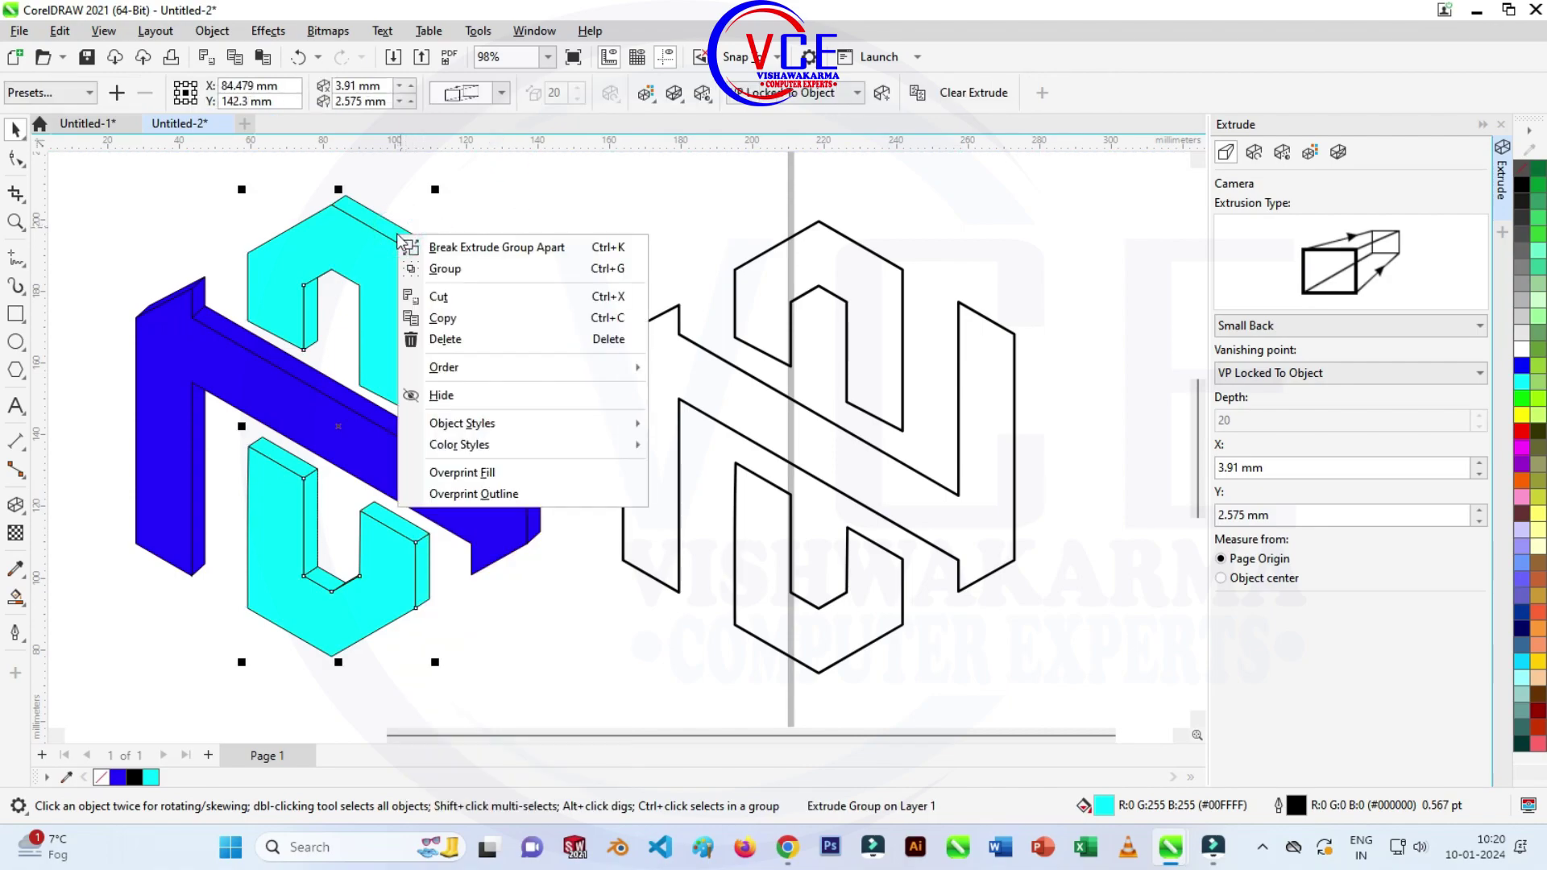
{"action": "left_click", "coordinate": [464, 248]}
{"action": "left_click", "coordinate": [509, 190]}
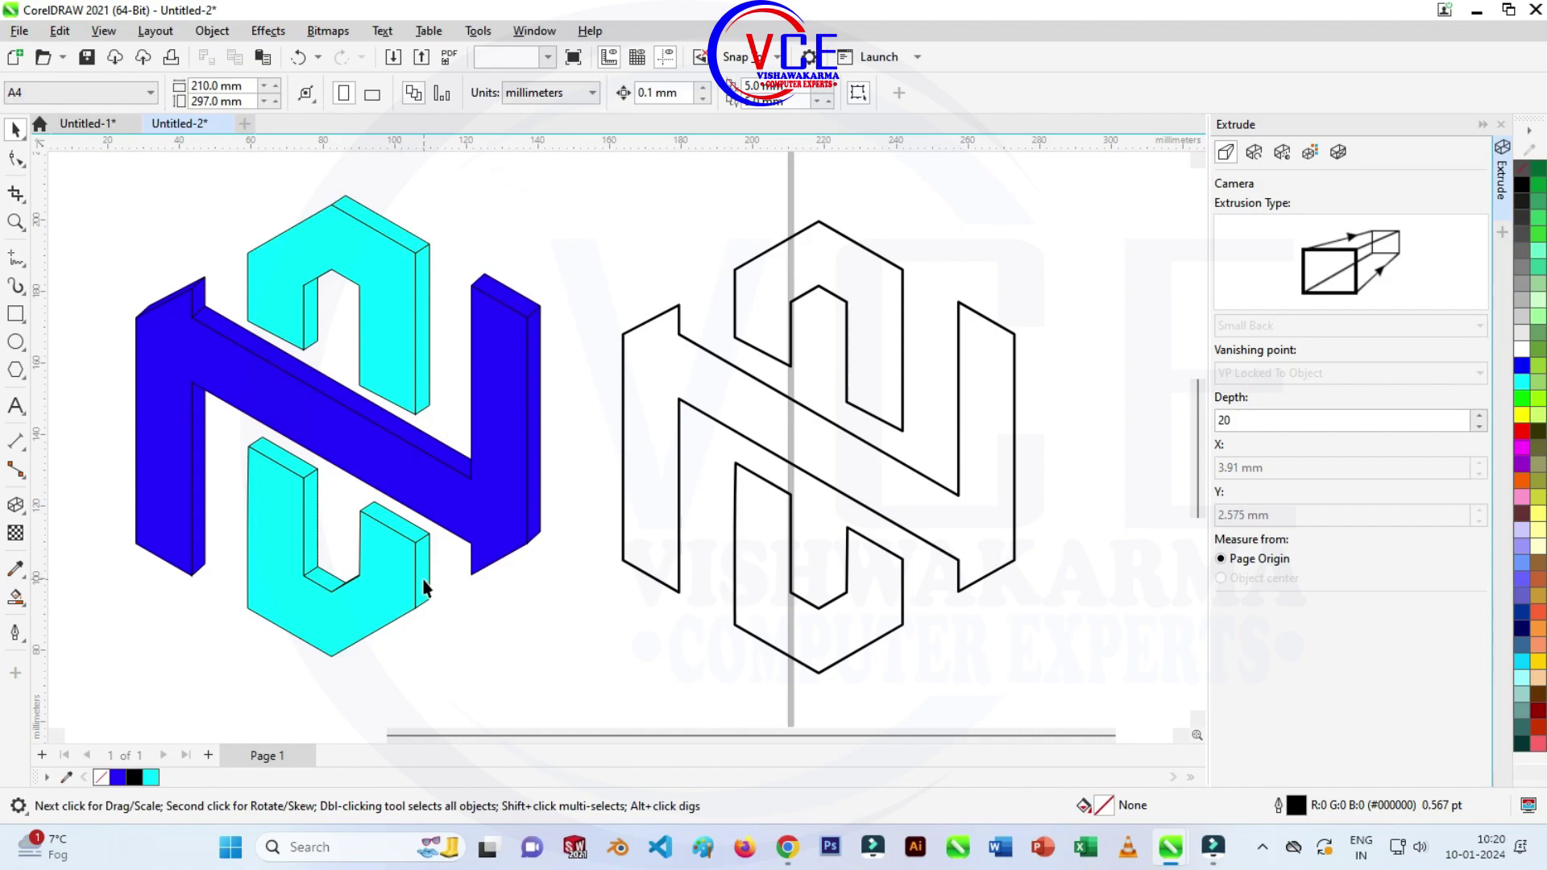
Ungroup the cyan faces into individual objects and pick the top block's right side face.
{"action": "left_click", "coordinate": [424, 580]}
{"action": "right_click", "coordinate": [424, 580]}
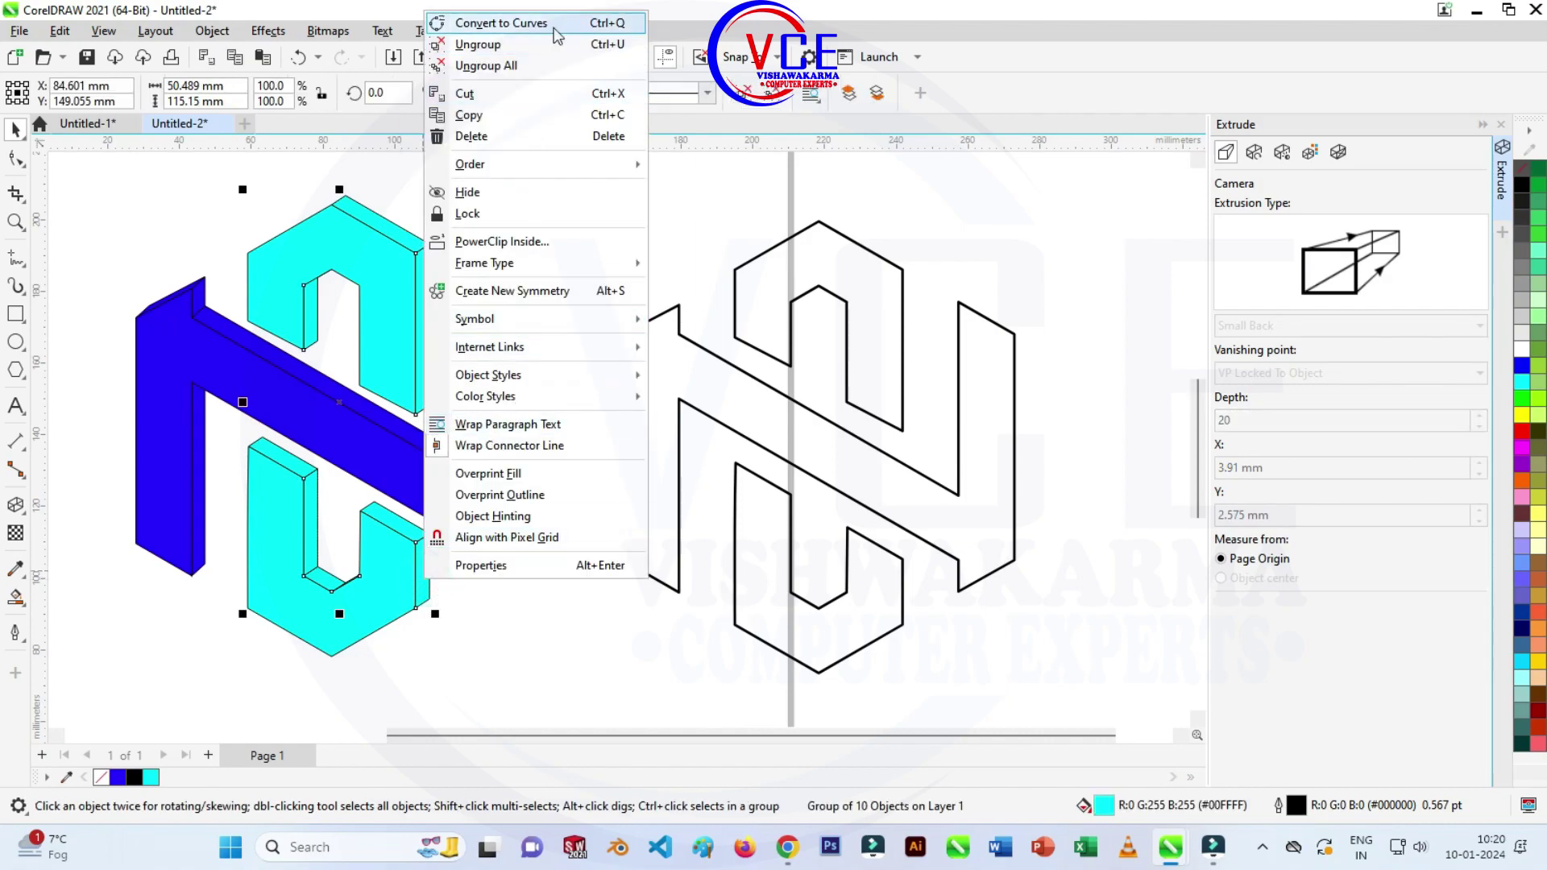
{"action": "left_click", "coordinate": [531, 44]}
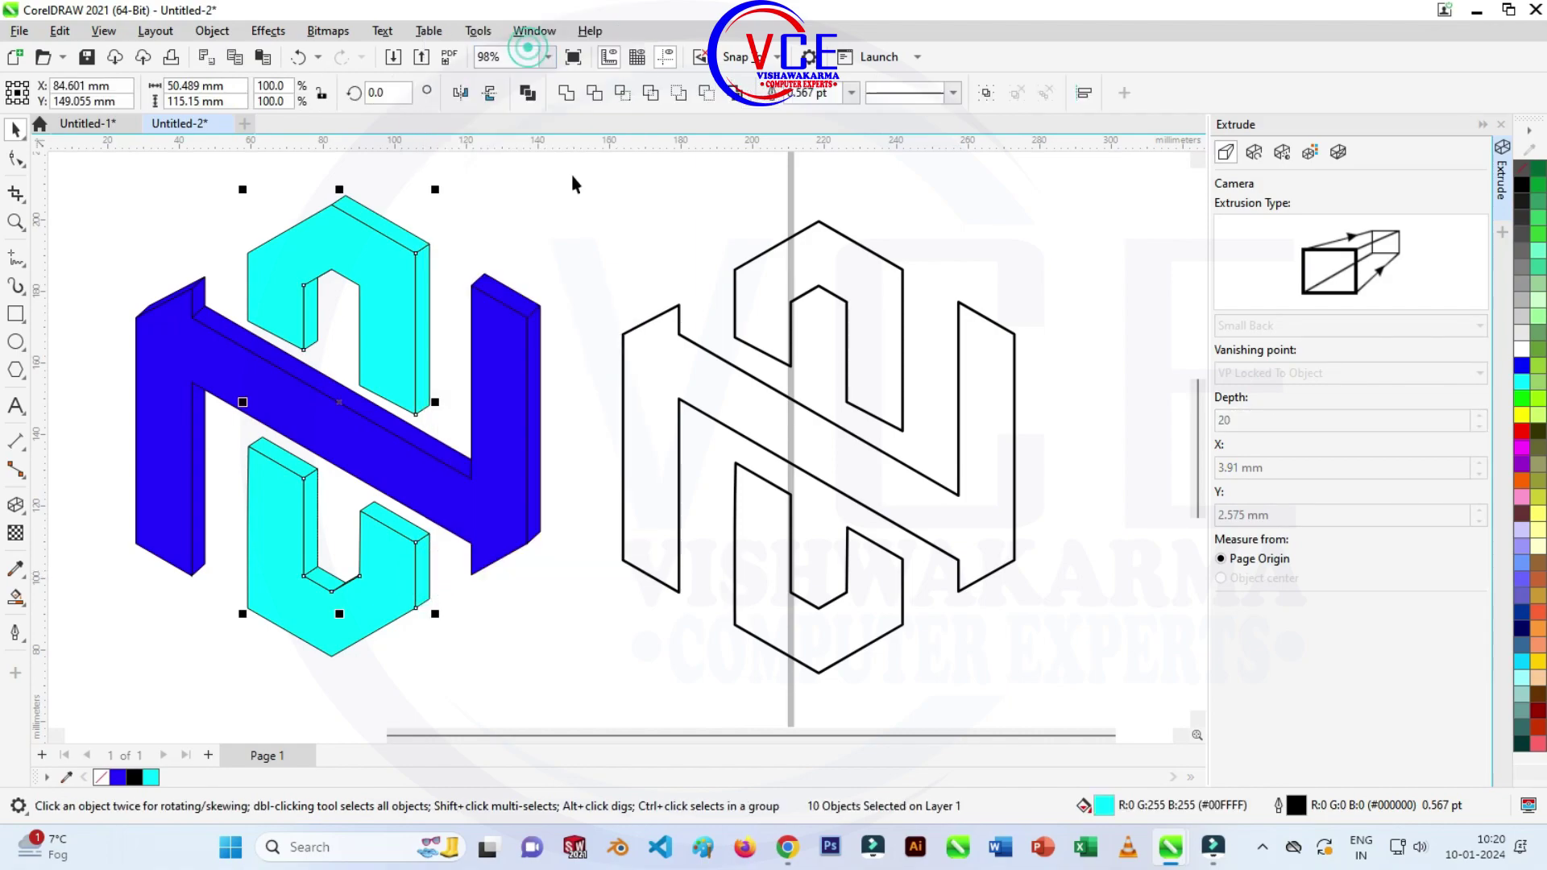
{"action": "left_click", "coordinate": [575, 177]}
{"action": "left_click", "coordinate": [424, 270]}
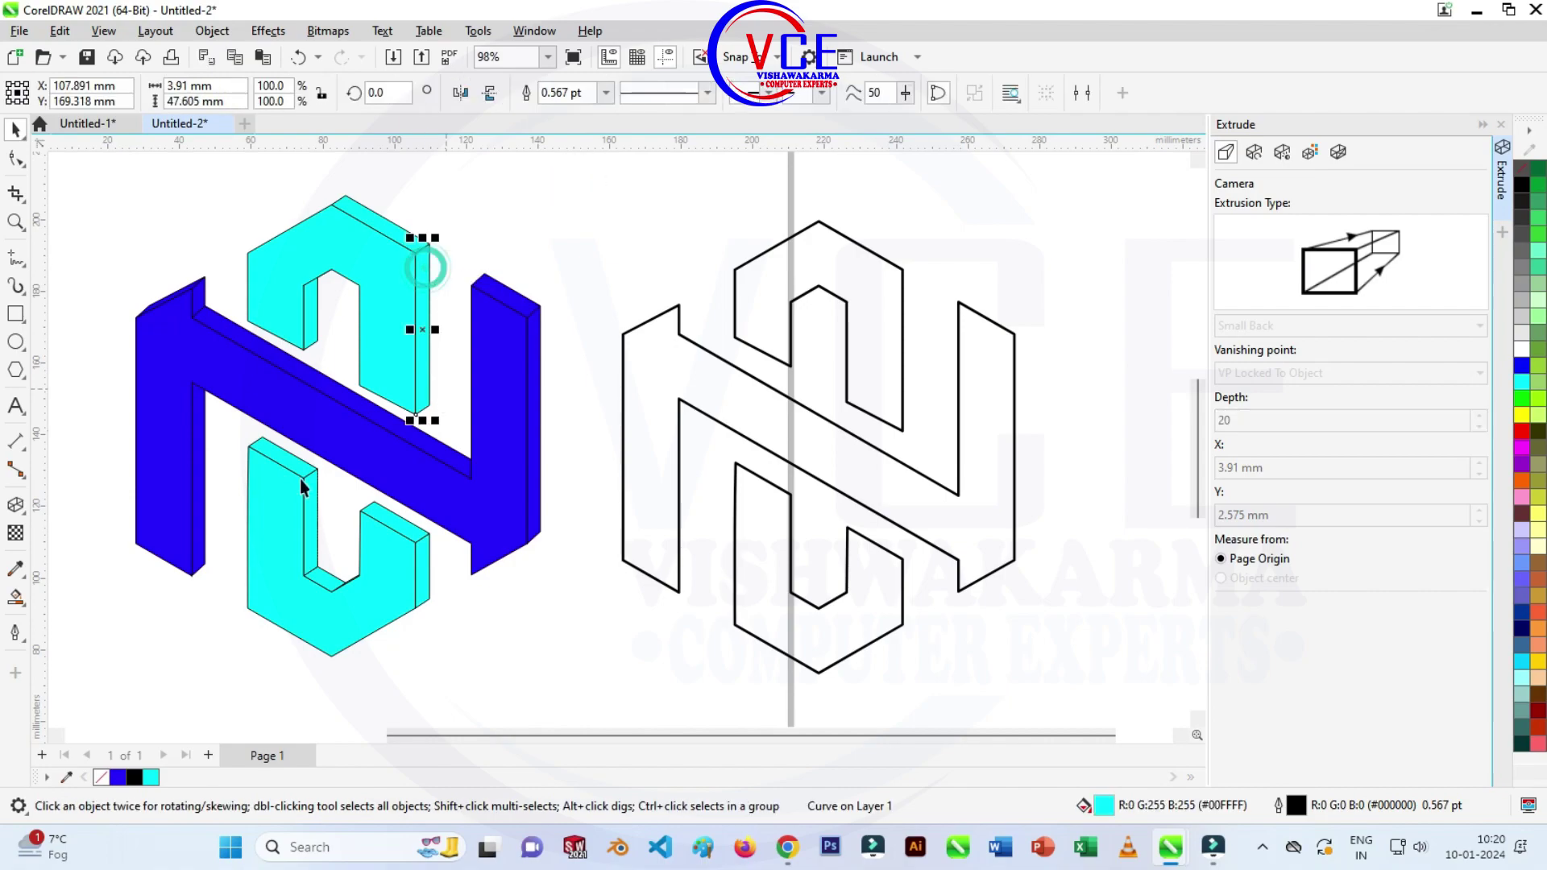
{"action": "left_click", "coordinate": [16, 597]}
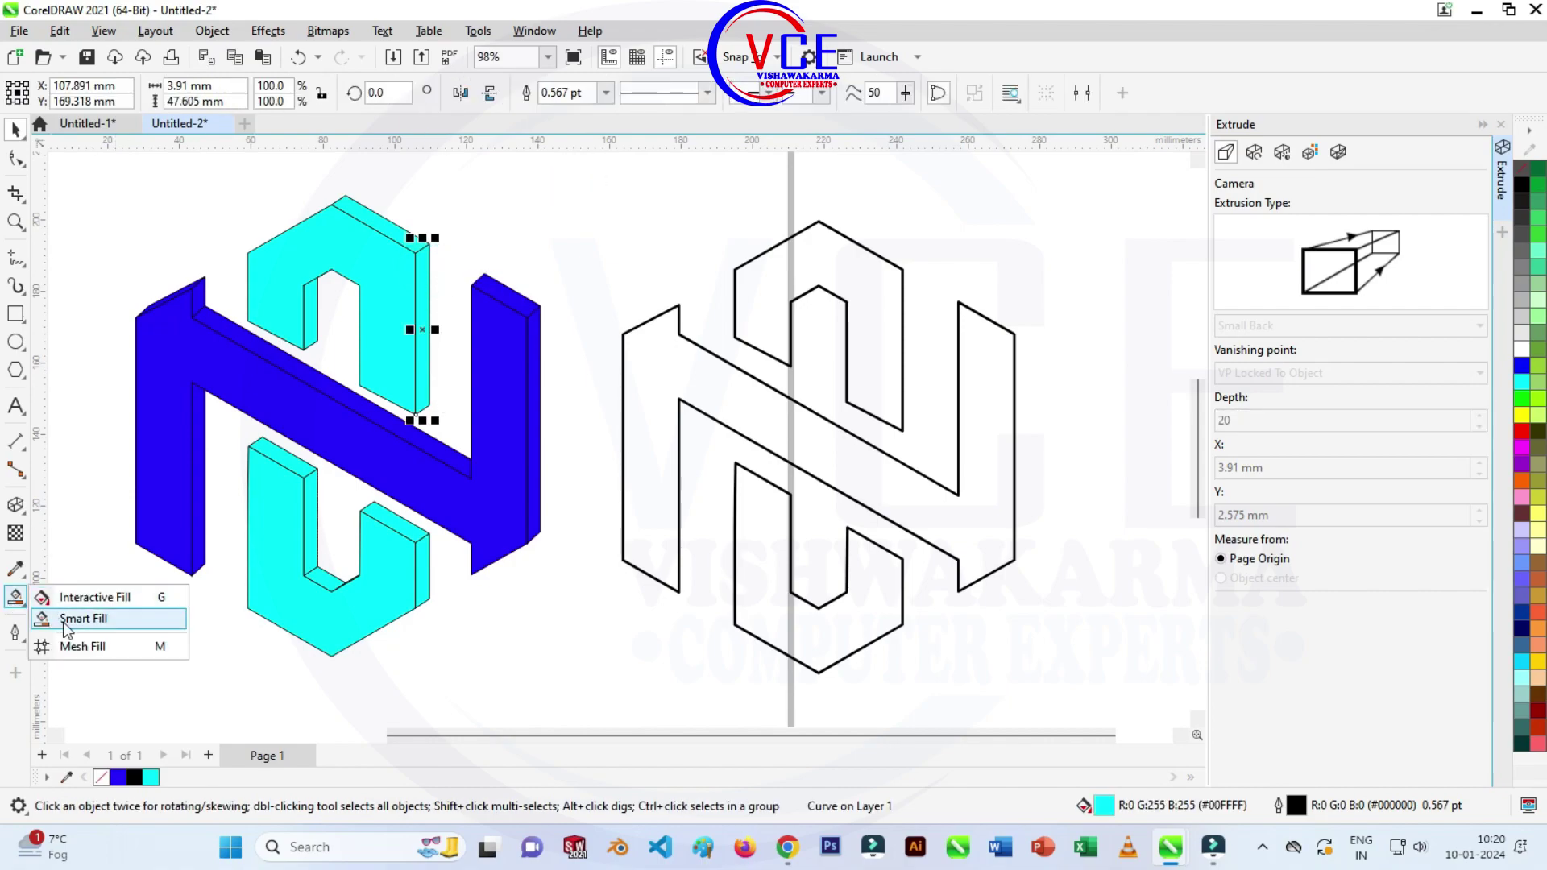
Give the upper block's side face and top face cyan-to-blue gradients.
{"action": "left_click", "coordinate": [90, 597]}
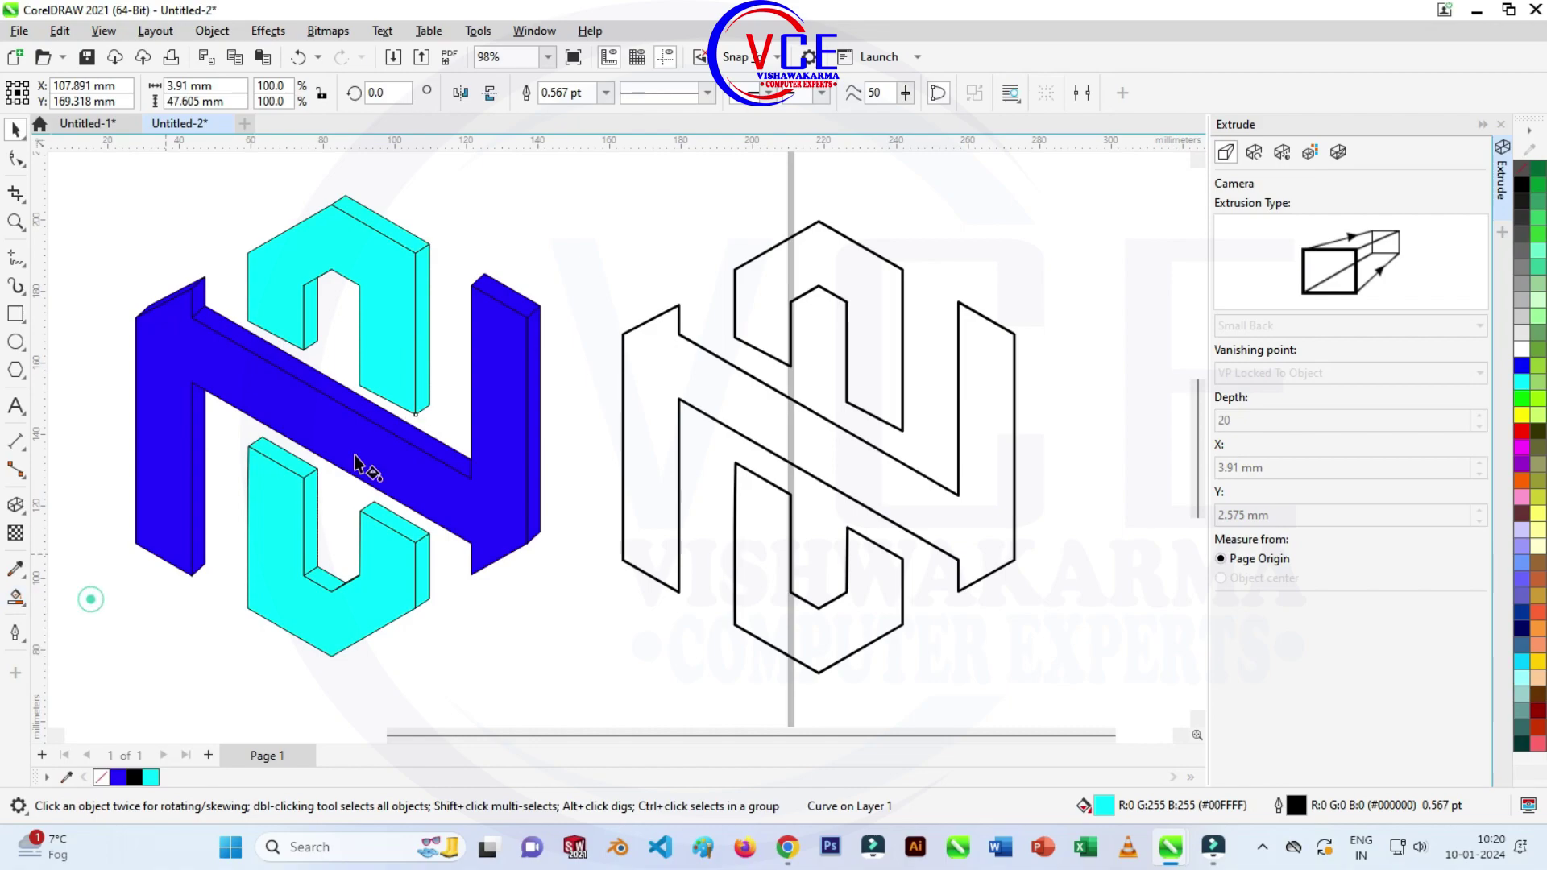
{"action": "left_click", "coordinate": [74, 93]}
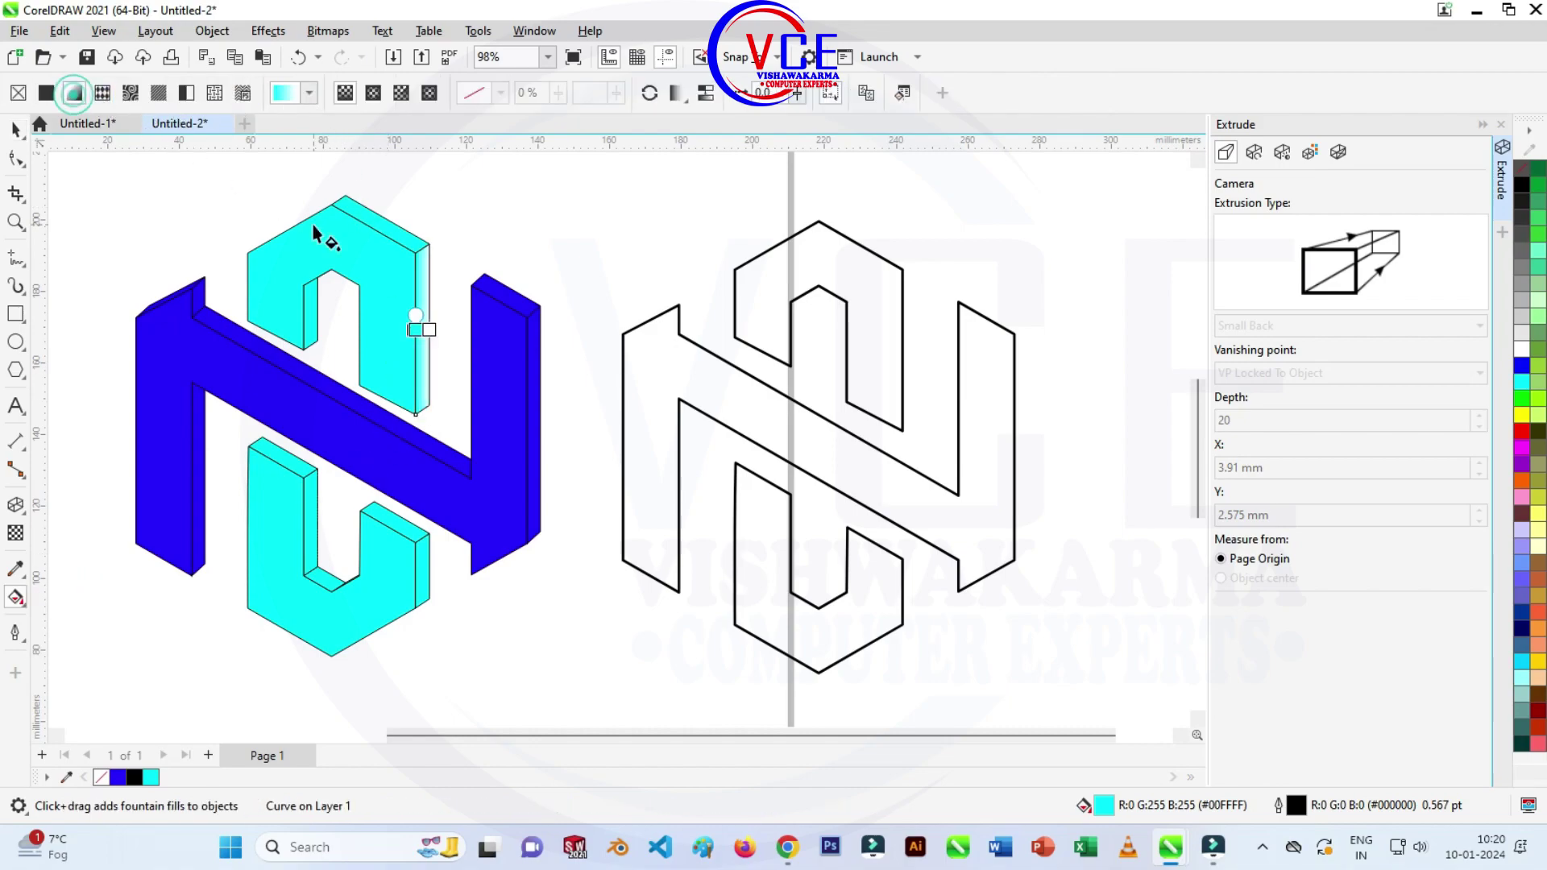
{"action": "left_click_drag", "start_coordinate": [439, 247], "coordinate": [412, 393]}
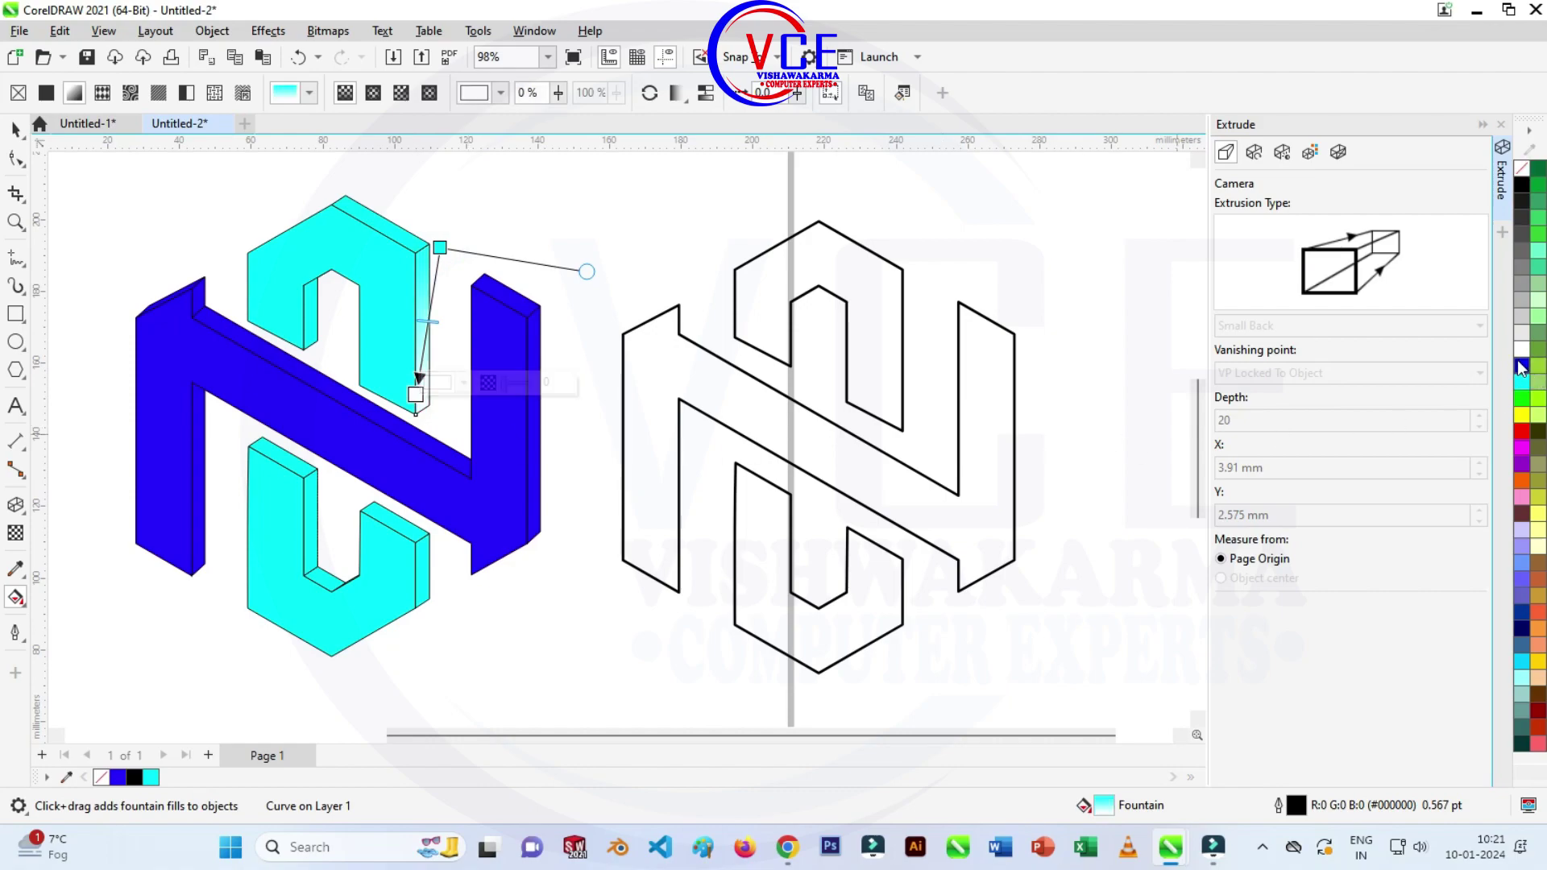
{"action": "mouse_move", "coordinate": [1521, 367]}
{"action": "left_mouse_down"}
{"action": "mouse_move", "coordinate": [416, 397]}
{"action": "mouse_move", "coordinate": [414, 428]}
{"action": "left_mouse_up"}
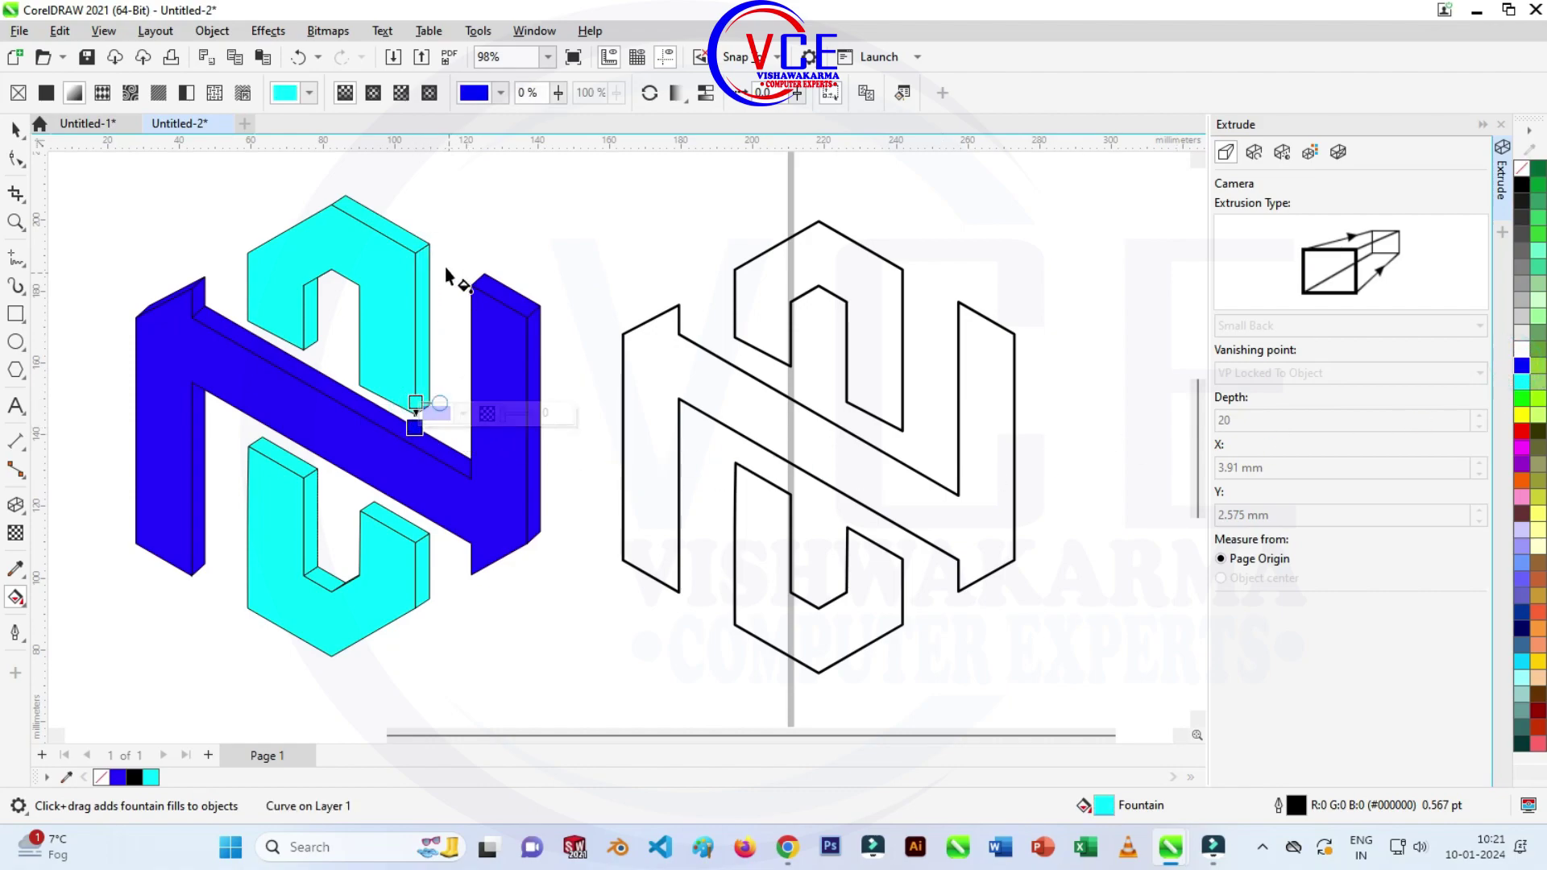
{"action": "left_click_drag", "start_coordinate": [429, 259], "coordinate": [416, 415]}
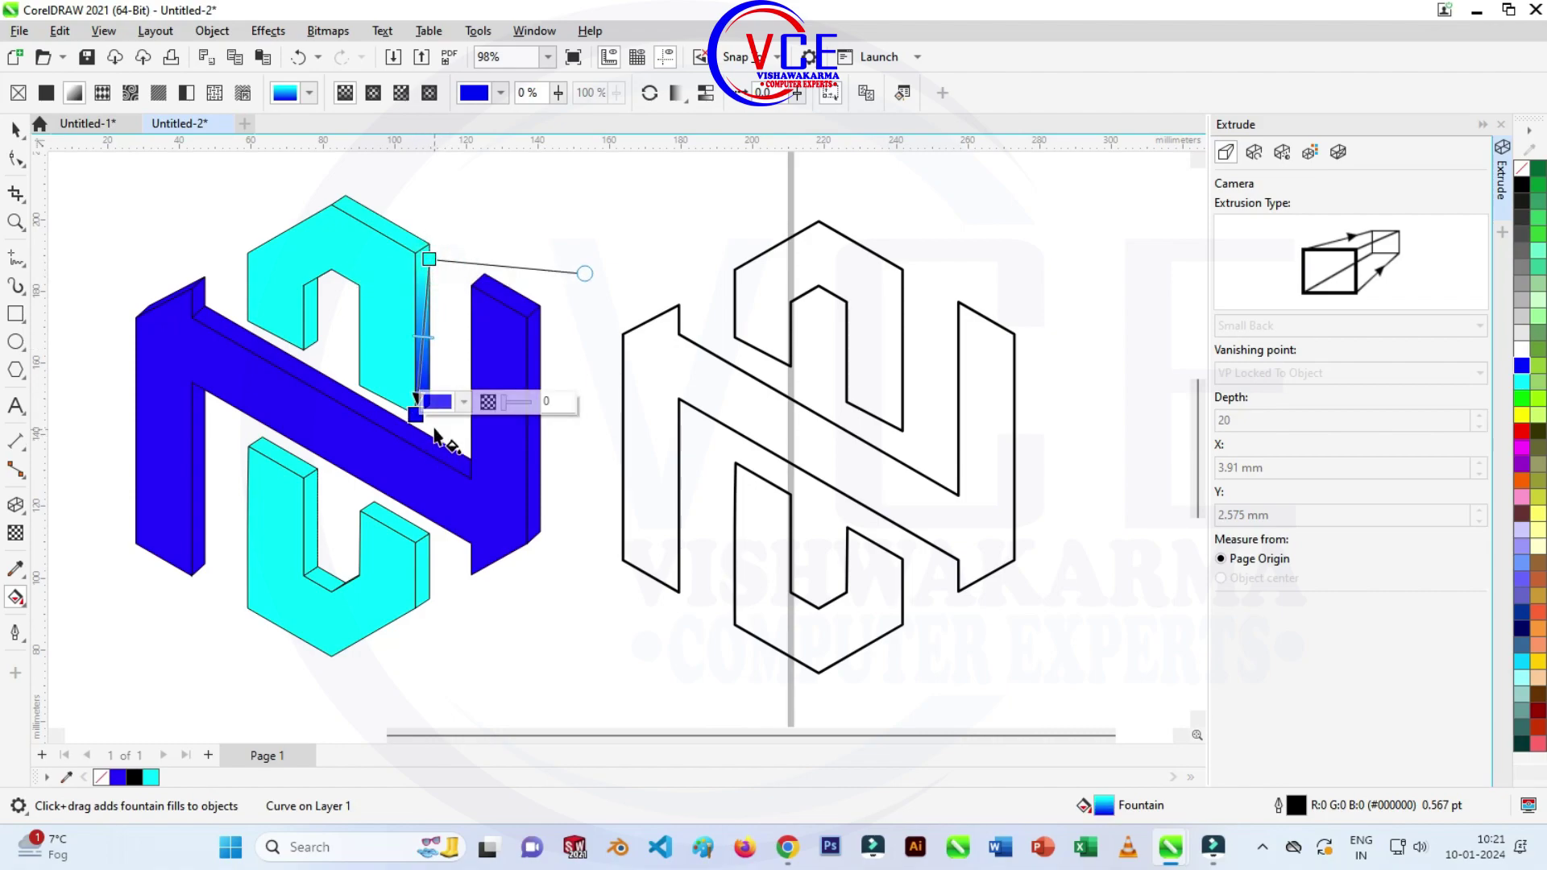
{"action": "left_click", "coordinate": [385, 224]}
{"action": "left_click_drag", "start_coordinate": [356, 202], "coordinate": [447, 232]}
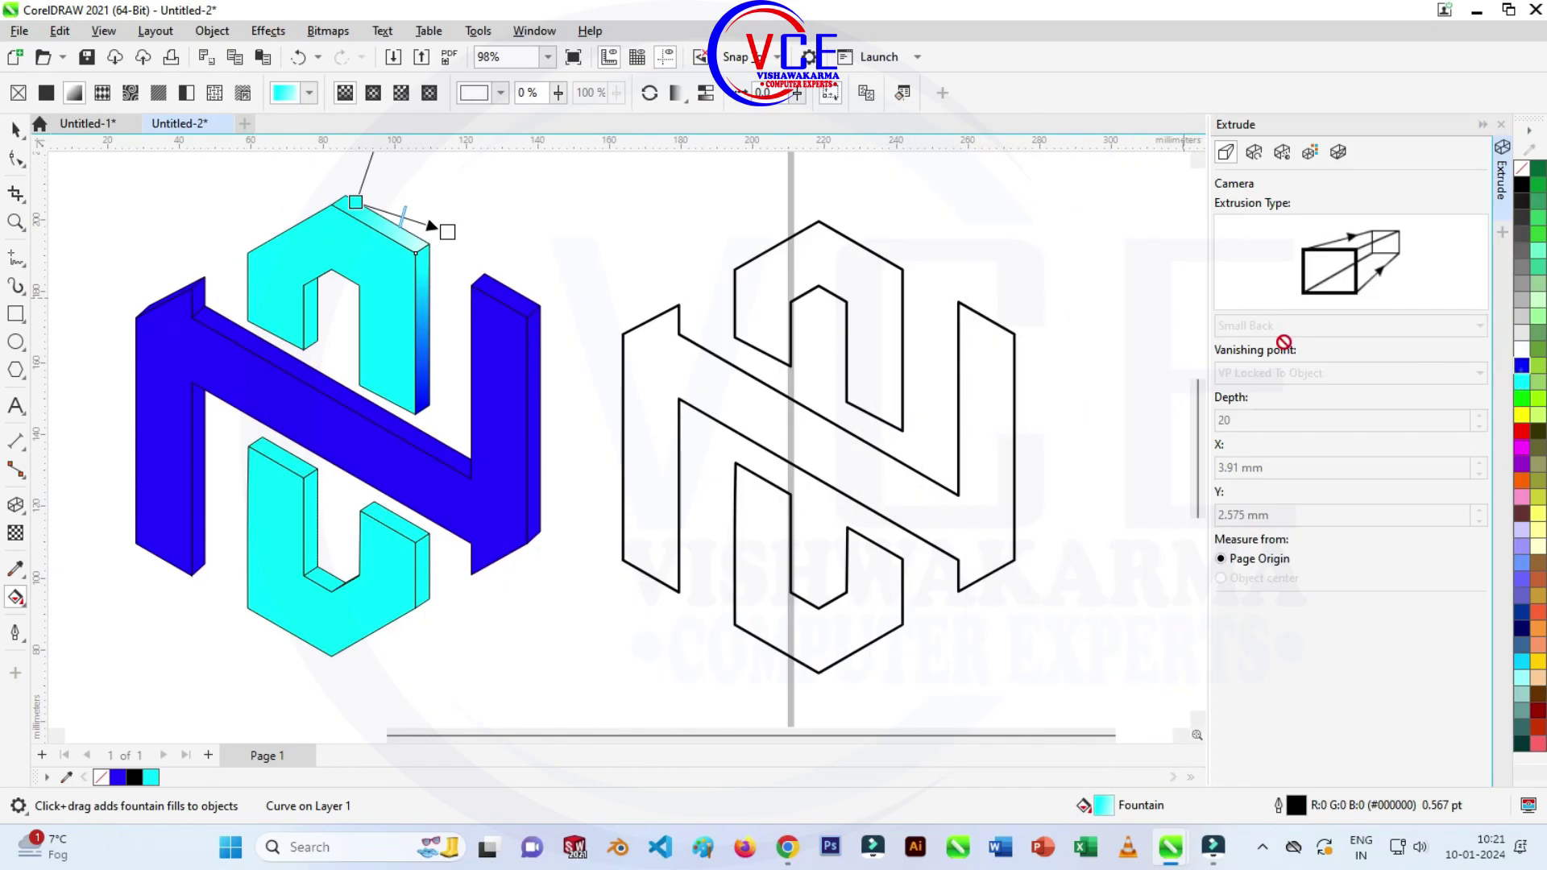
{"action": "left_click_drag", "start_coordinate": [1521, 365], "coordinate": [447, 232]}
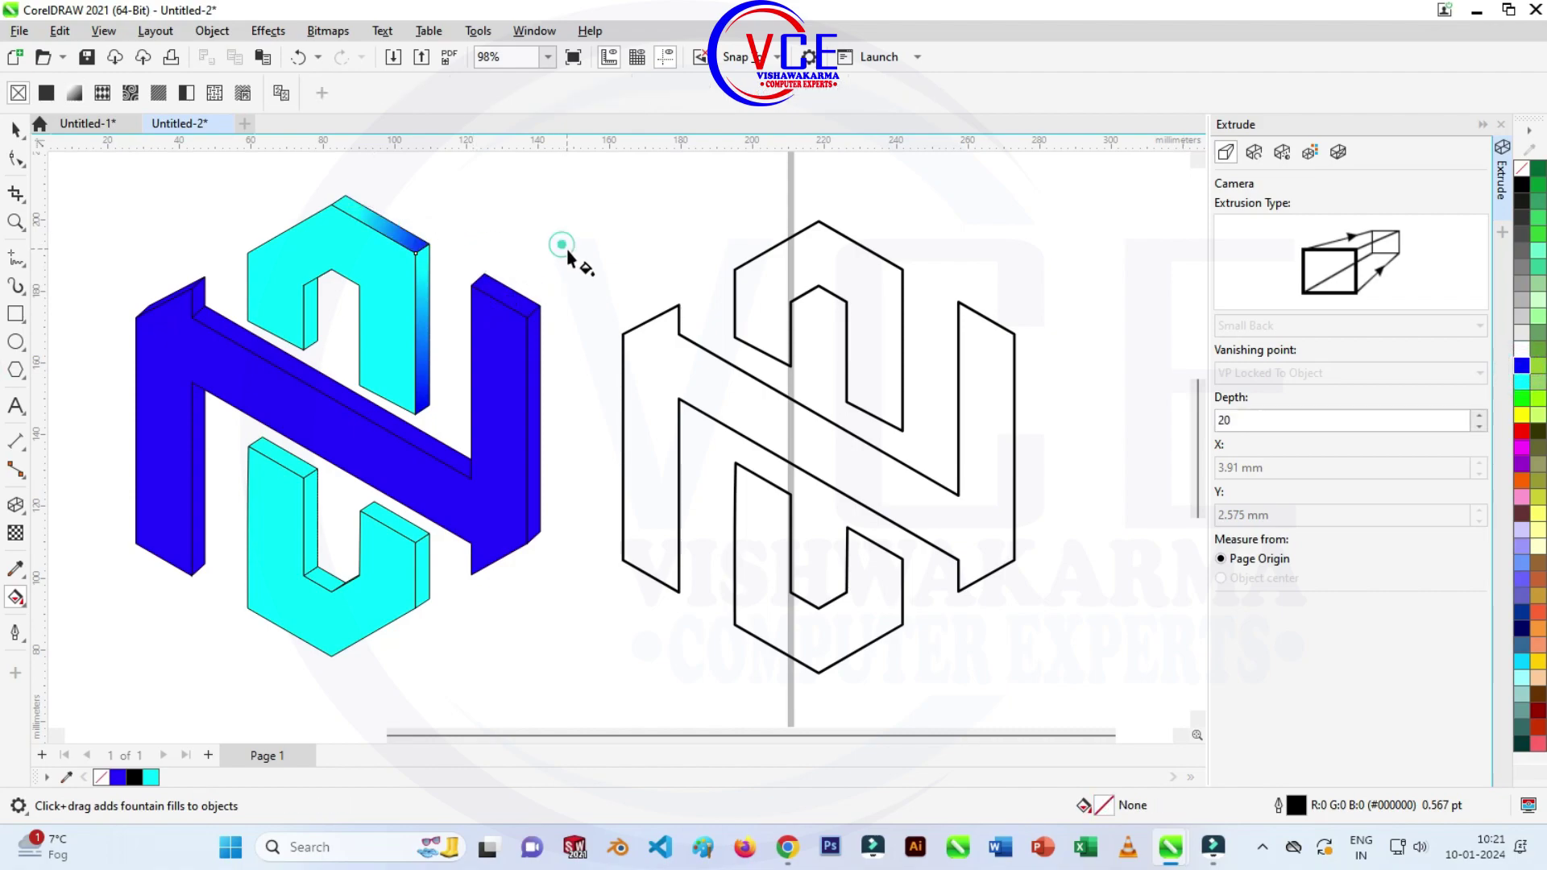
Add a cyan-to-blue gradient to the narrow inner face and adjust its end points.
{"action": "left_click", "coordinate": [311, 302]}
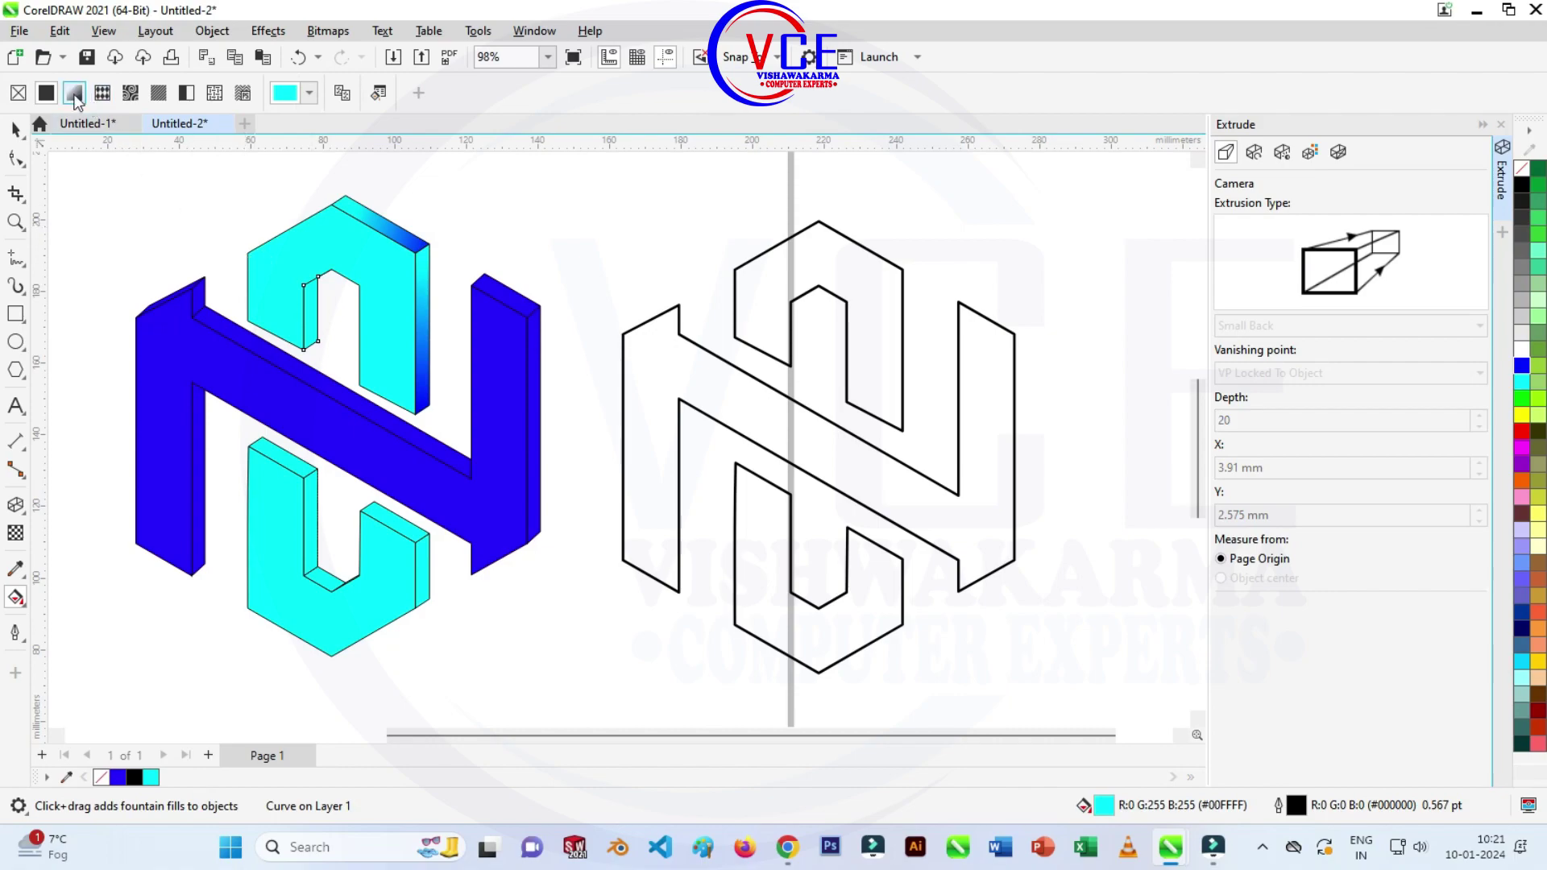
{"action": "mouse_move", "coordinate": [304, 298]}
{"action": "left_mouse_down"}
{"action": "mouse_move", "coordinate": [304, 346]}
{"action": "mouse_move", "coordinate": [353, 274]}
{"action": "left_mouse_up"}
{"action": "scroll", "coordinate": [334, 334], "scroll_direction": "up", "scroll_amount": 1}
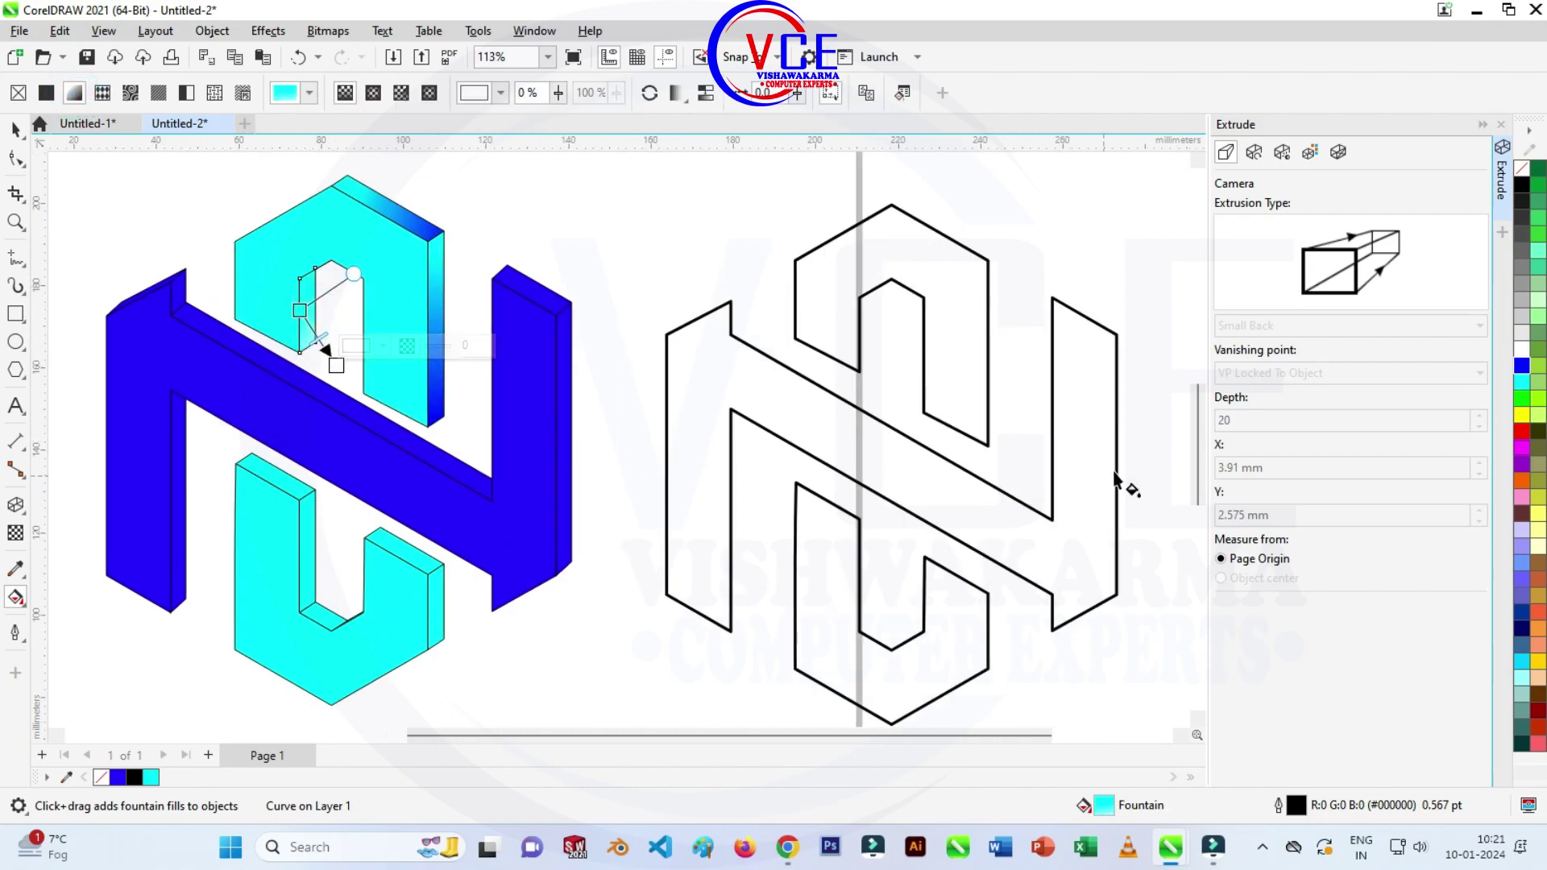
{"action": "mouse_move", "coordinate": [1520, 365]}
{"action": "left_mouse_down"}
{"action": "mouse_move", "coordinate": [311, 362]}
{"action": "mouse_move", "coordinate": [333, 359]}
{"action": "left_mouse_up"}
{"action": "left_click_drag", "start_coordinate": [300, 310], "coordinate": [282, 283]}
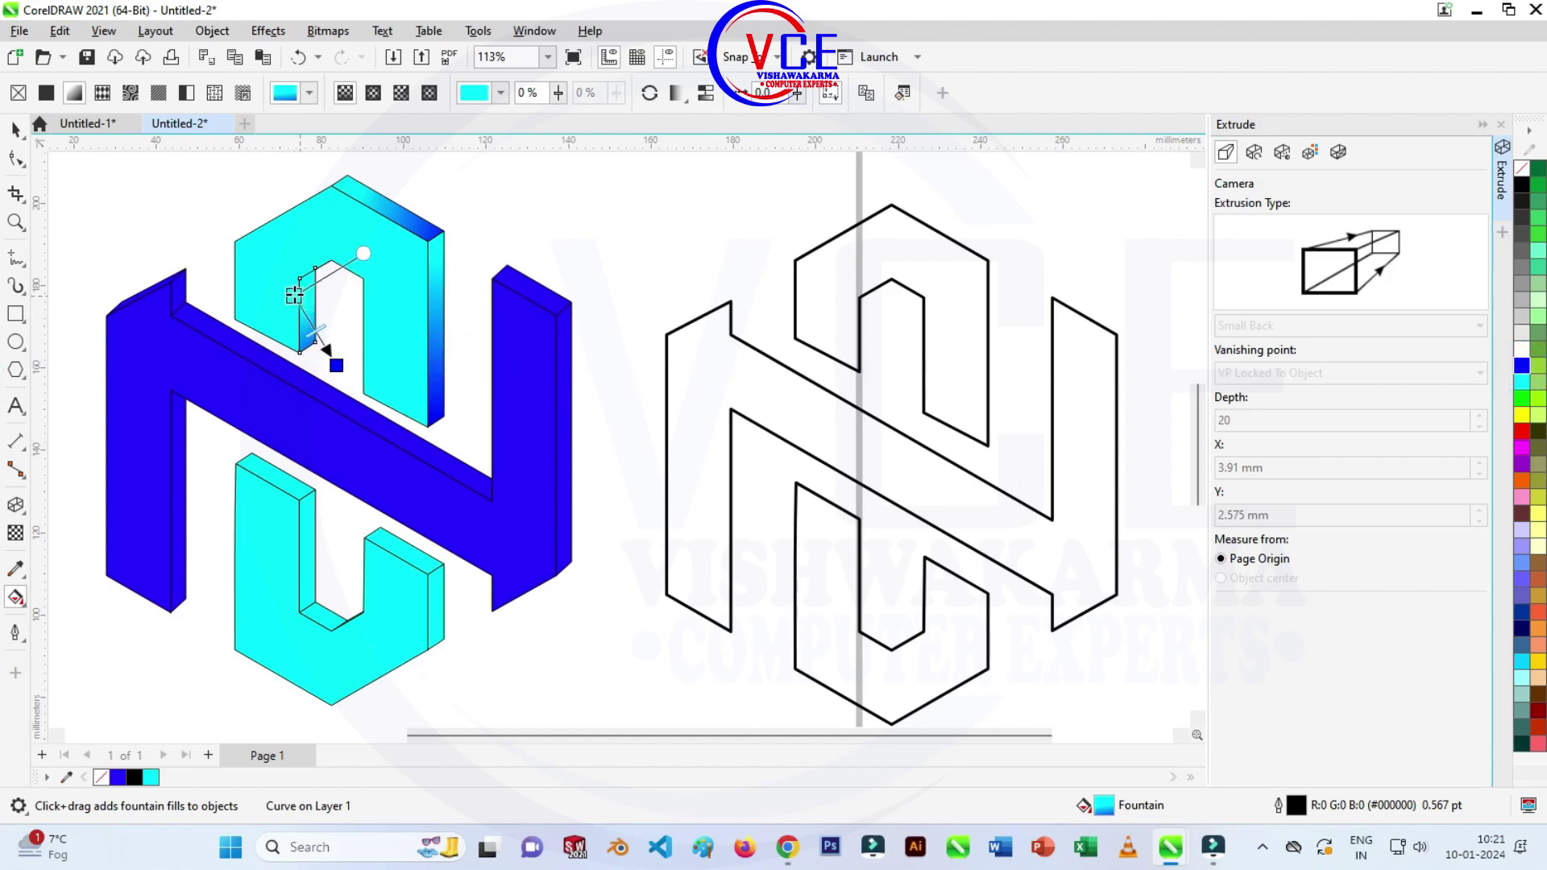
{"action": "left_click", "coordinate": [330, 362]}
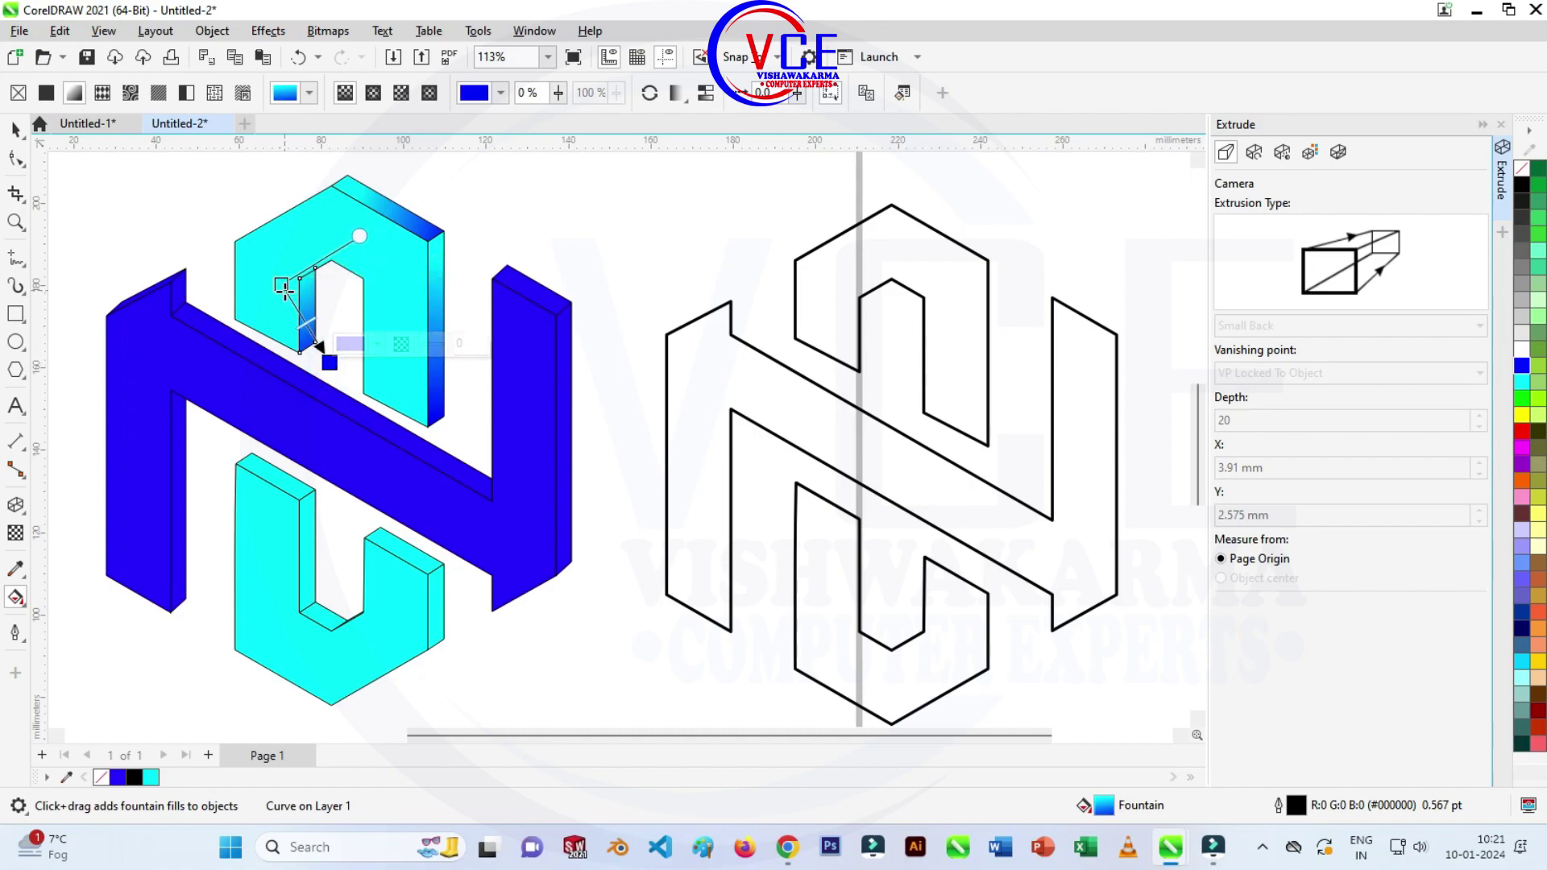
{"action": "mouse_move", "coordinate": [282, 286]}
{"action": "left_mouse_down"}
{"action": "mouse_move", "coordinate": [293, 302]}
{"action": "mouse_move", "coordinate": [272, 285]}
{"action": "left_mouse_up"}
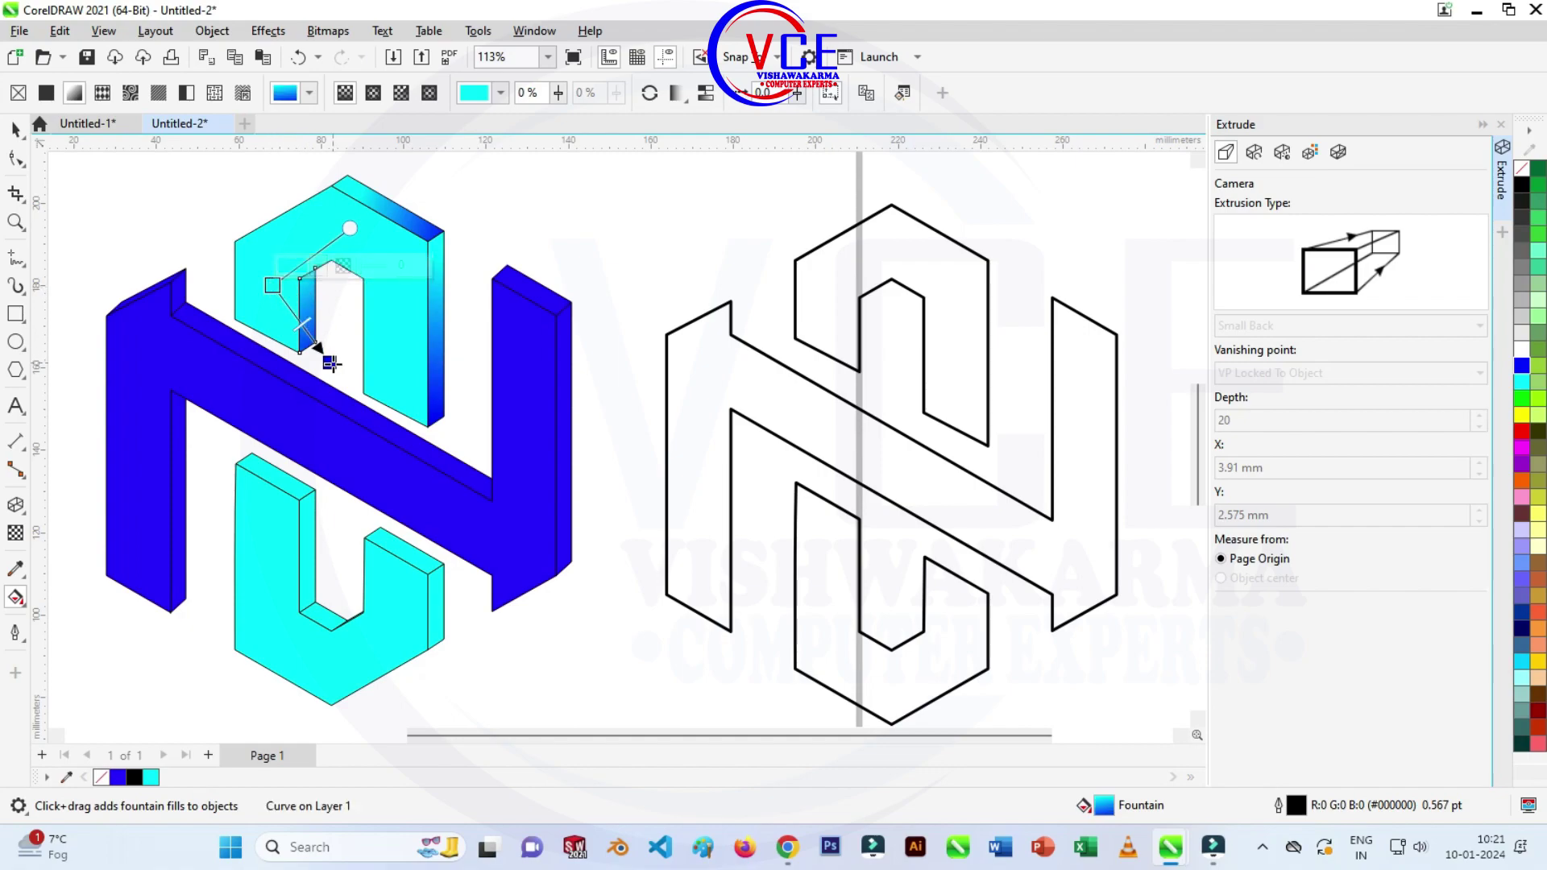
{"action": "left_click_drag", "start_coordinate": [330, 362], "coordinate": [348, 377]}
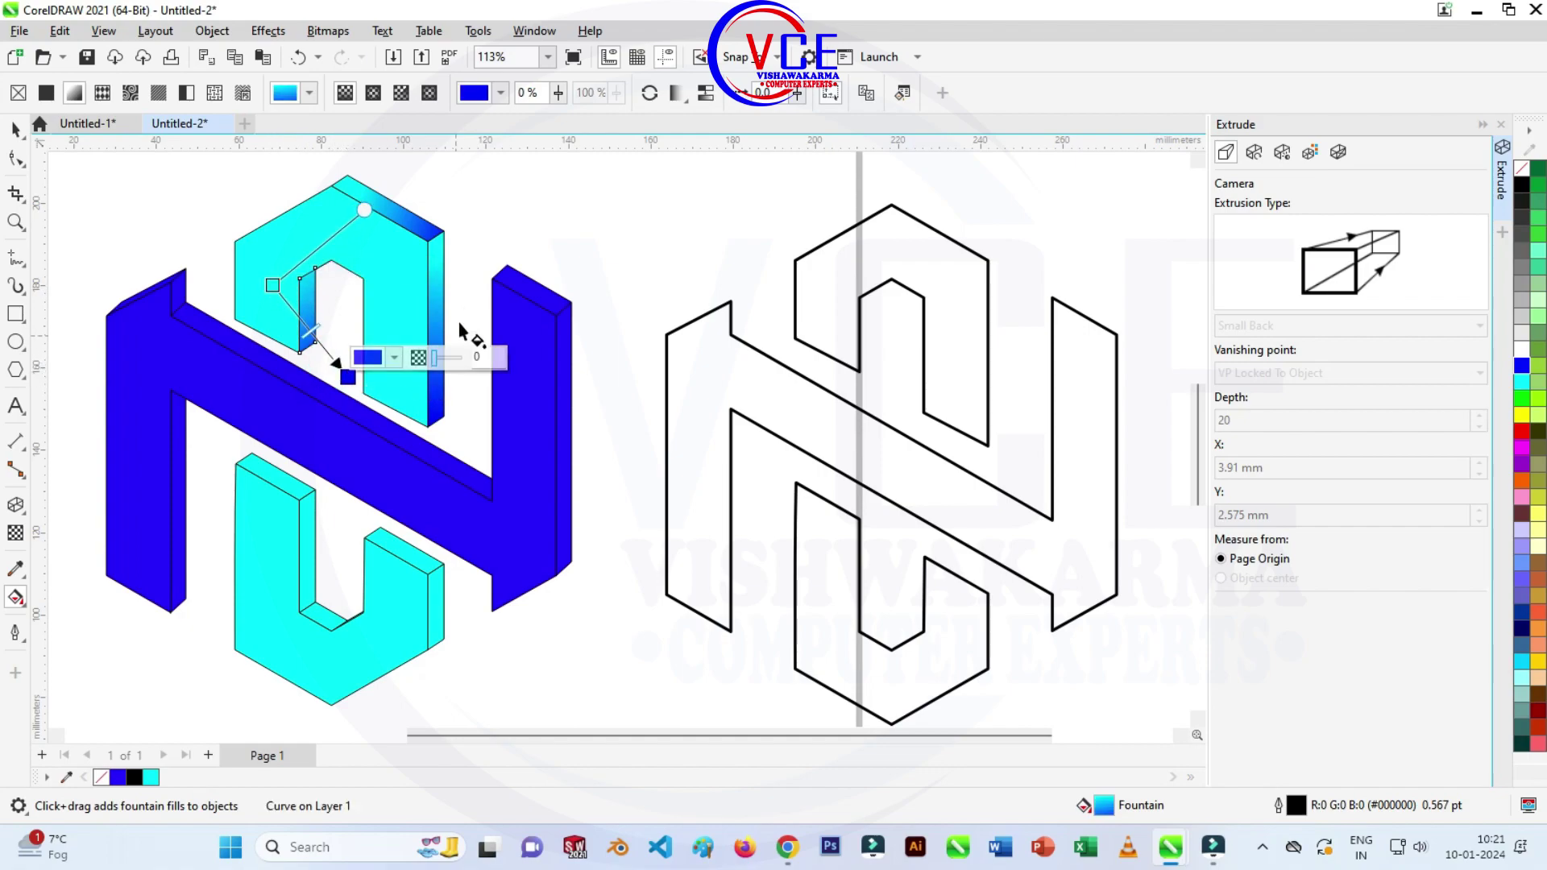
Apply cyan-to-blue gradients to the upper top face and the right vertical face.
{"action": "mouse_move", "coordinate": [360, 183]}
{"action": "left_mouse_down"}
{"action": "mouse_move", "coordinate": [466, 217]}
{"action": "mouse_move", "coordinate": [515, 175]}
{"action": "left_mouse_up"}
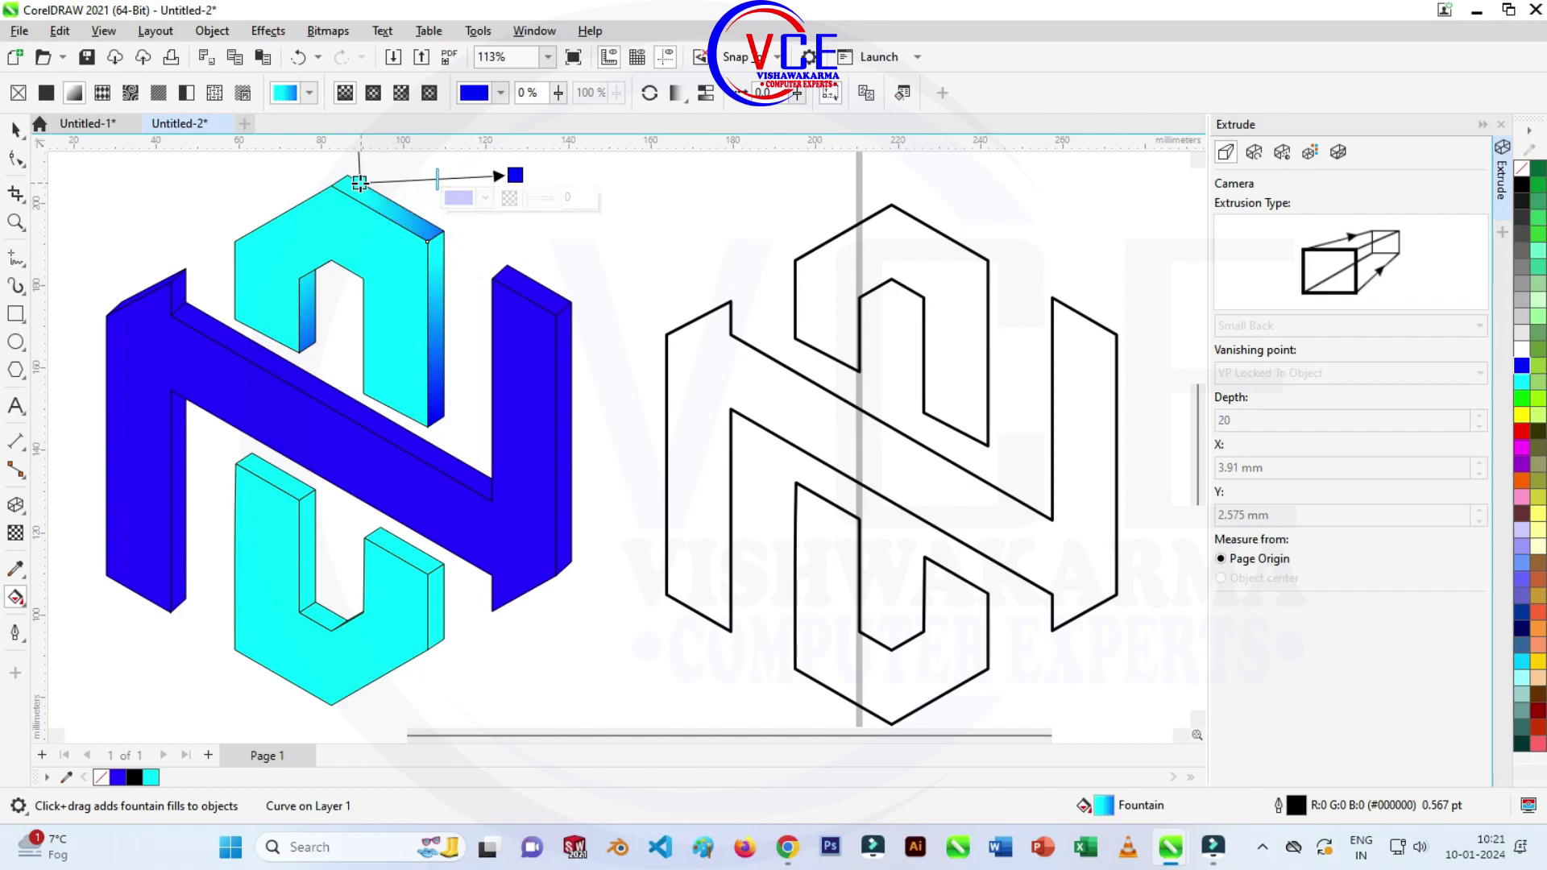
{"action": "left_click_drag", "start_coordinate": [359, 183], "coordinate": [322, 202]}
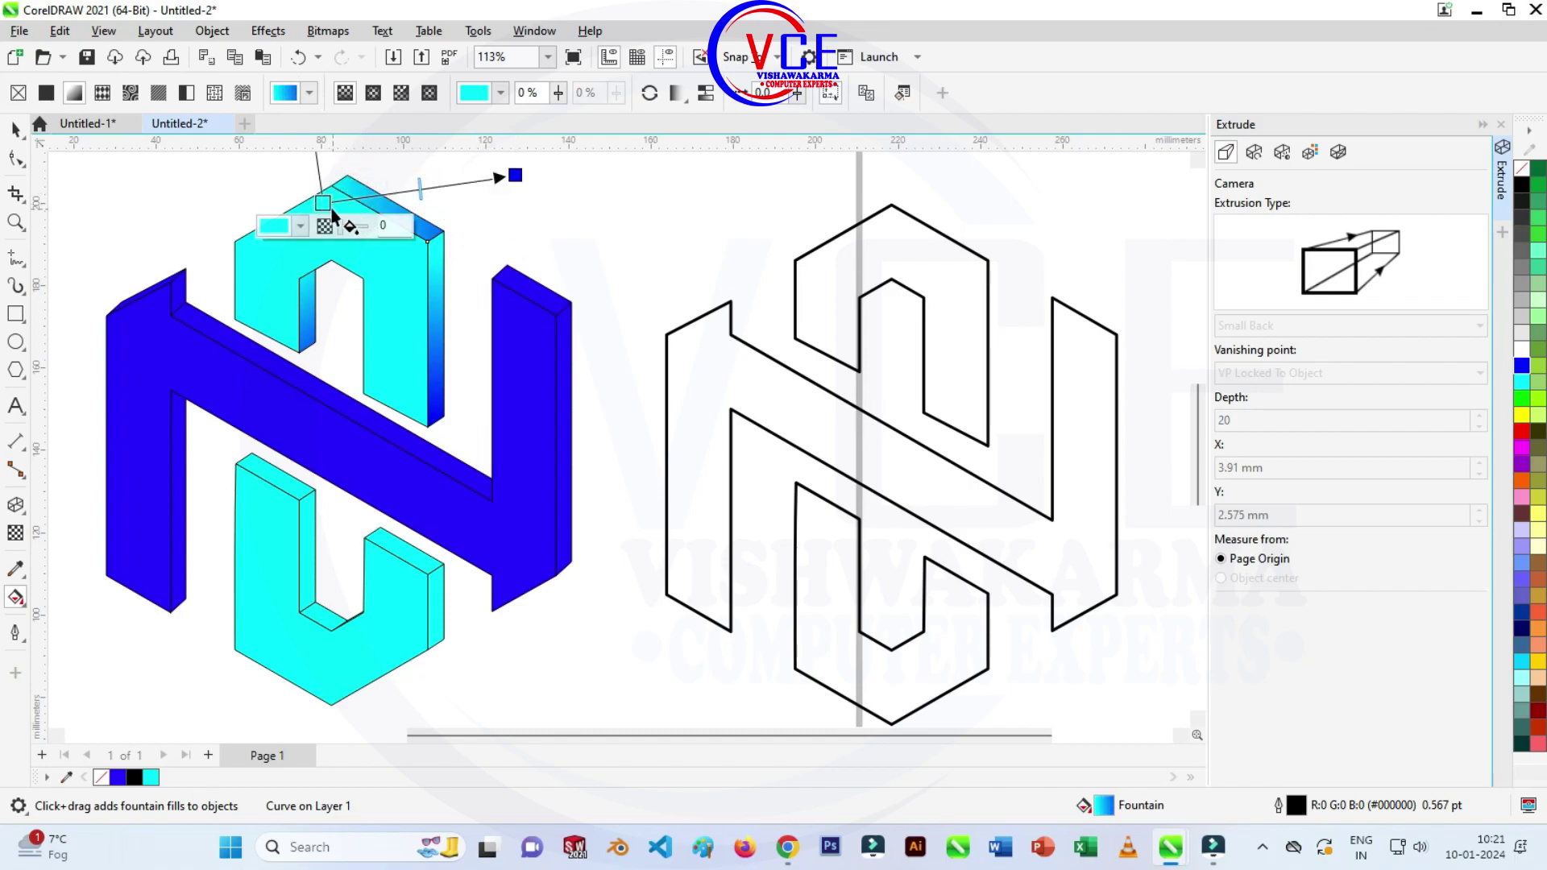
{"action": "mouse_move", "coordinate": [443, 248]}
{"action": "left_mouse_down"}
{"action": "mouse_move", "coordinate": [427, 427]}
{"action": "mouse_move", "coordinate": [411, 432]}
{"action": "left_mouse_up"}
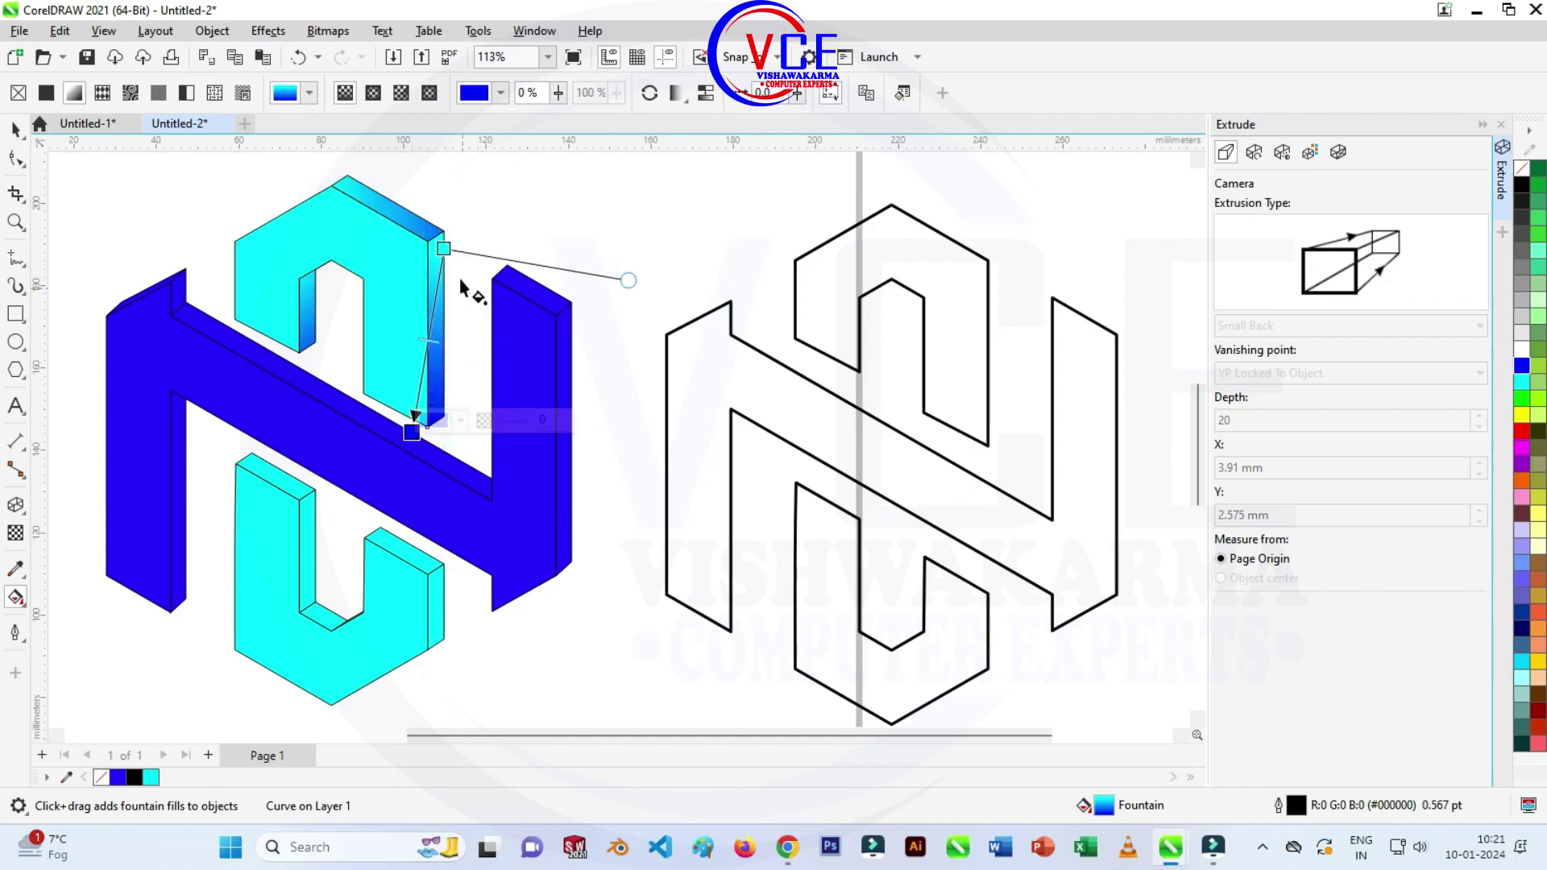
{"action": "left_click_drag", "start_coordinate": [443, 249], "coordinate": [464, 249]}
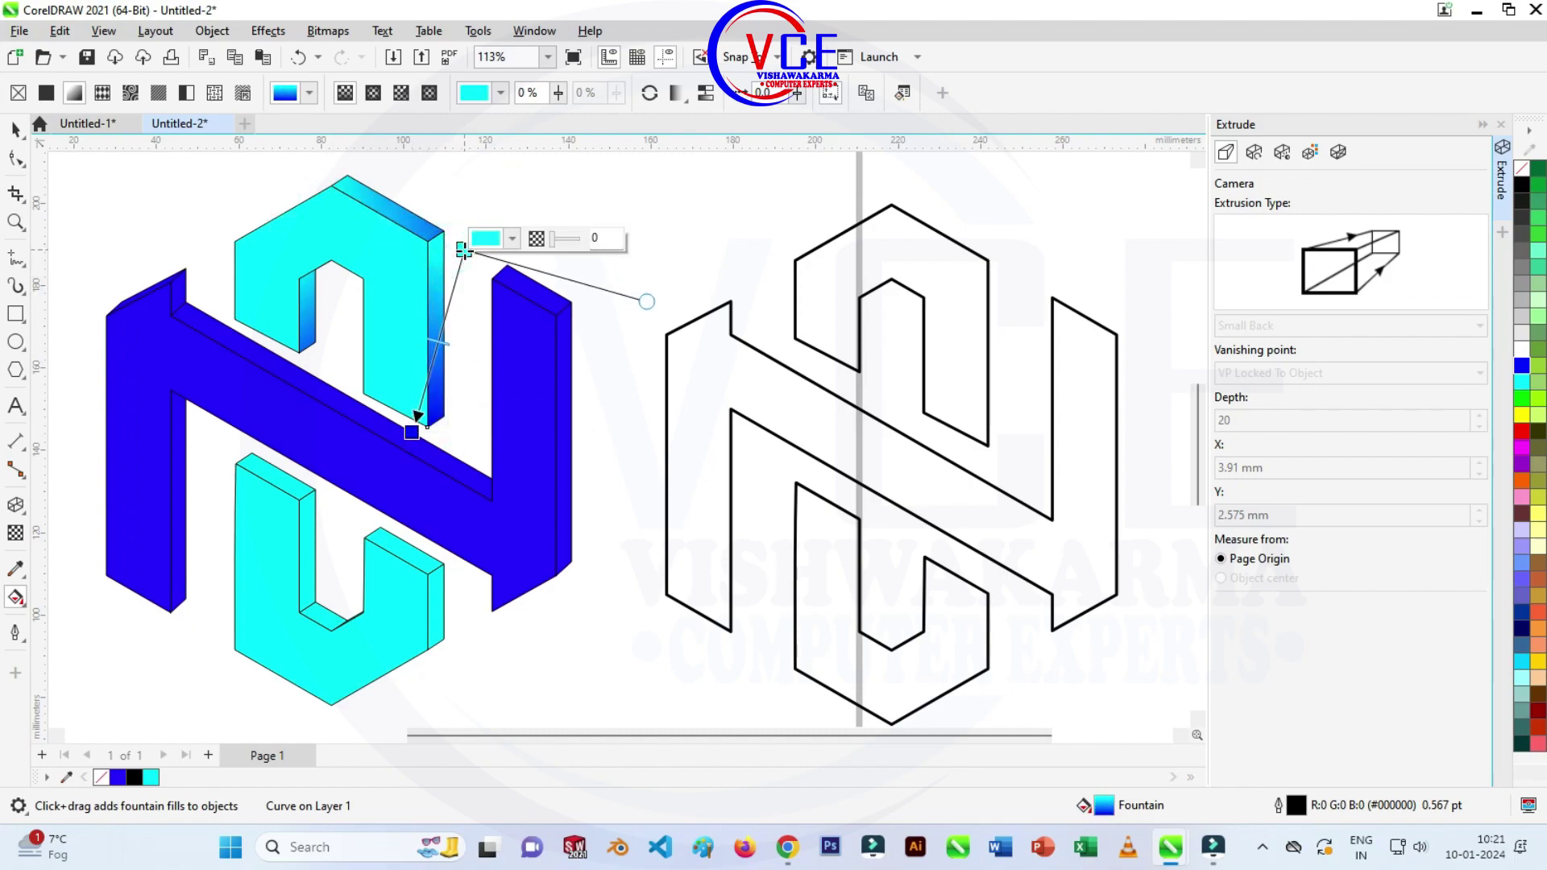
{"action": "left_click", "coordinate": [542, 211]}
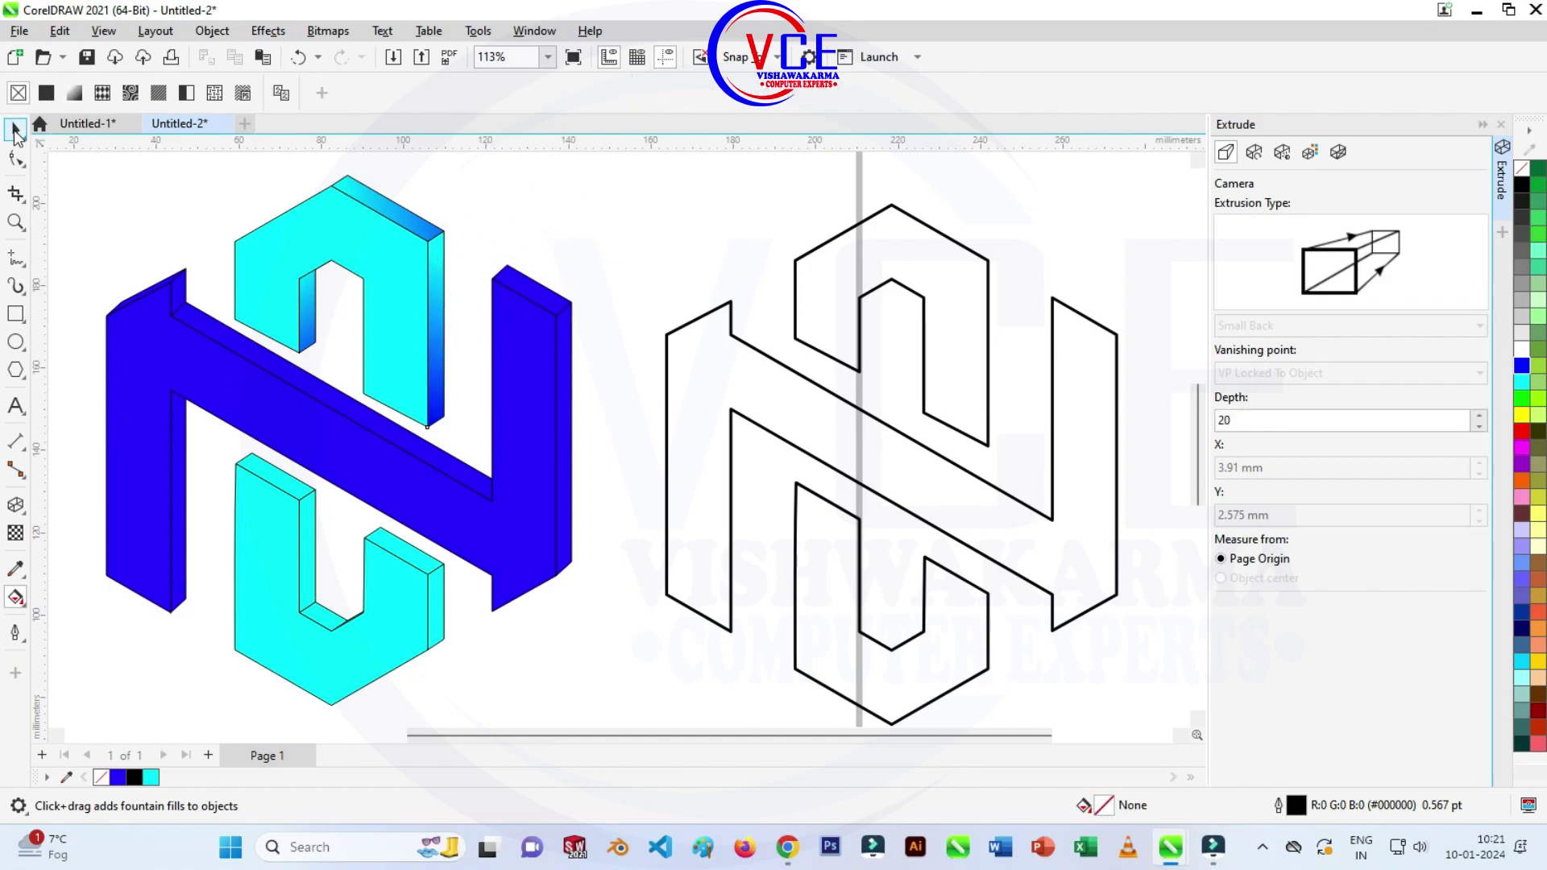
Give the lower block's top face and inner vertical face cyan-to-blue gradients.
{"action": "key", "text": "space"}
{"action": "left_click", "coordinate": [287, 484]}
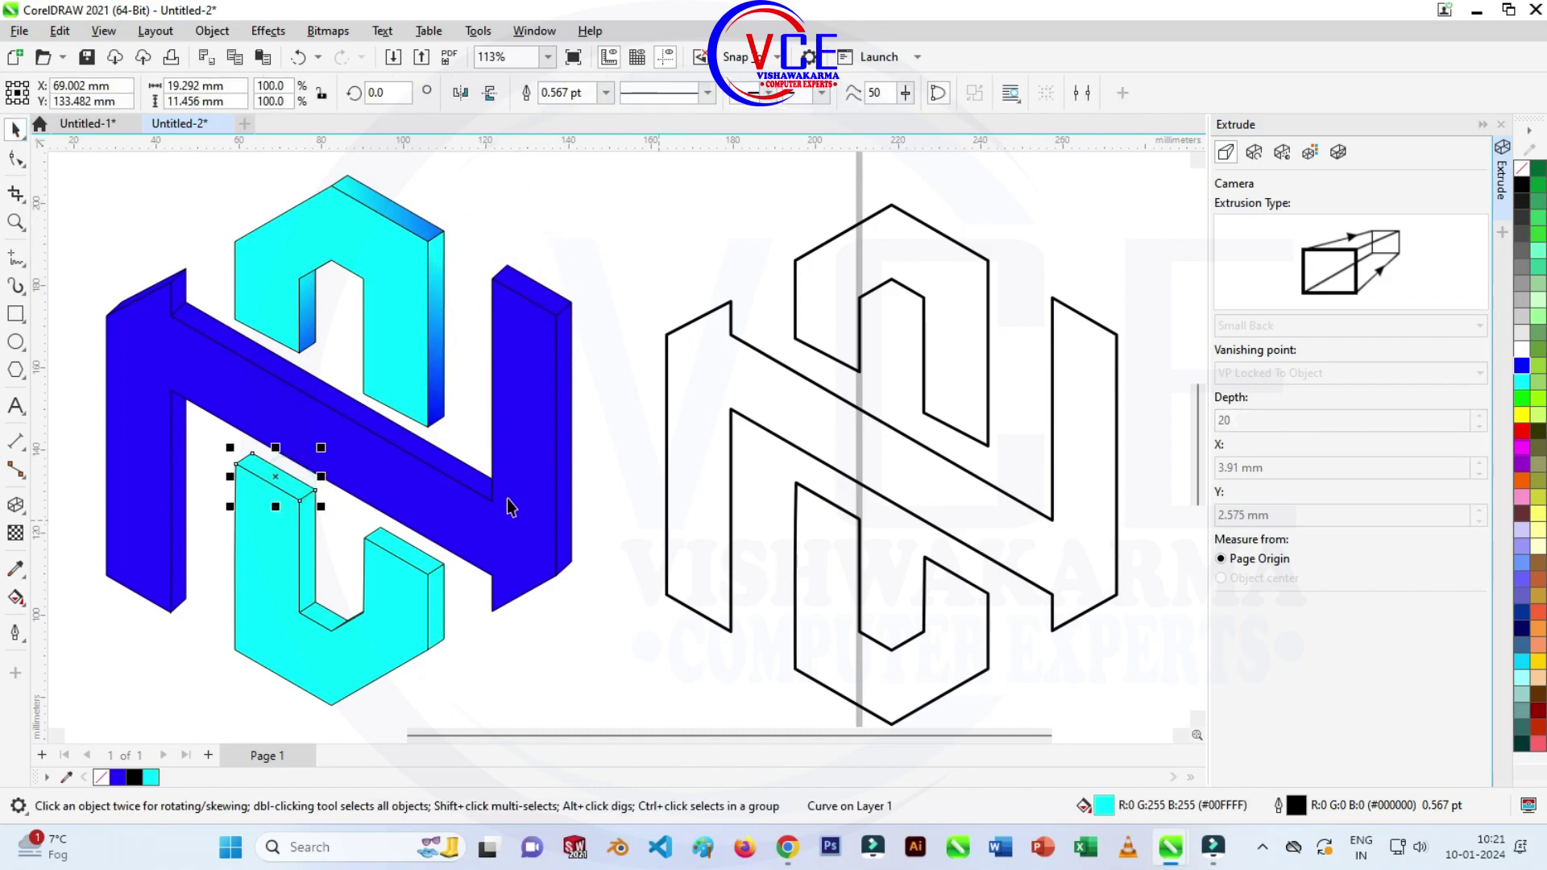
{"action": "left_click", "coordinate": [15, 597]}
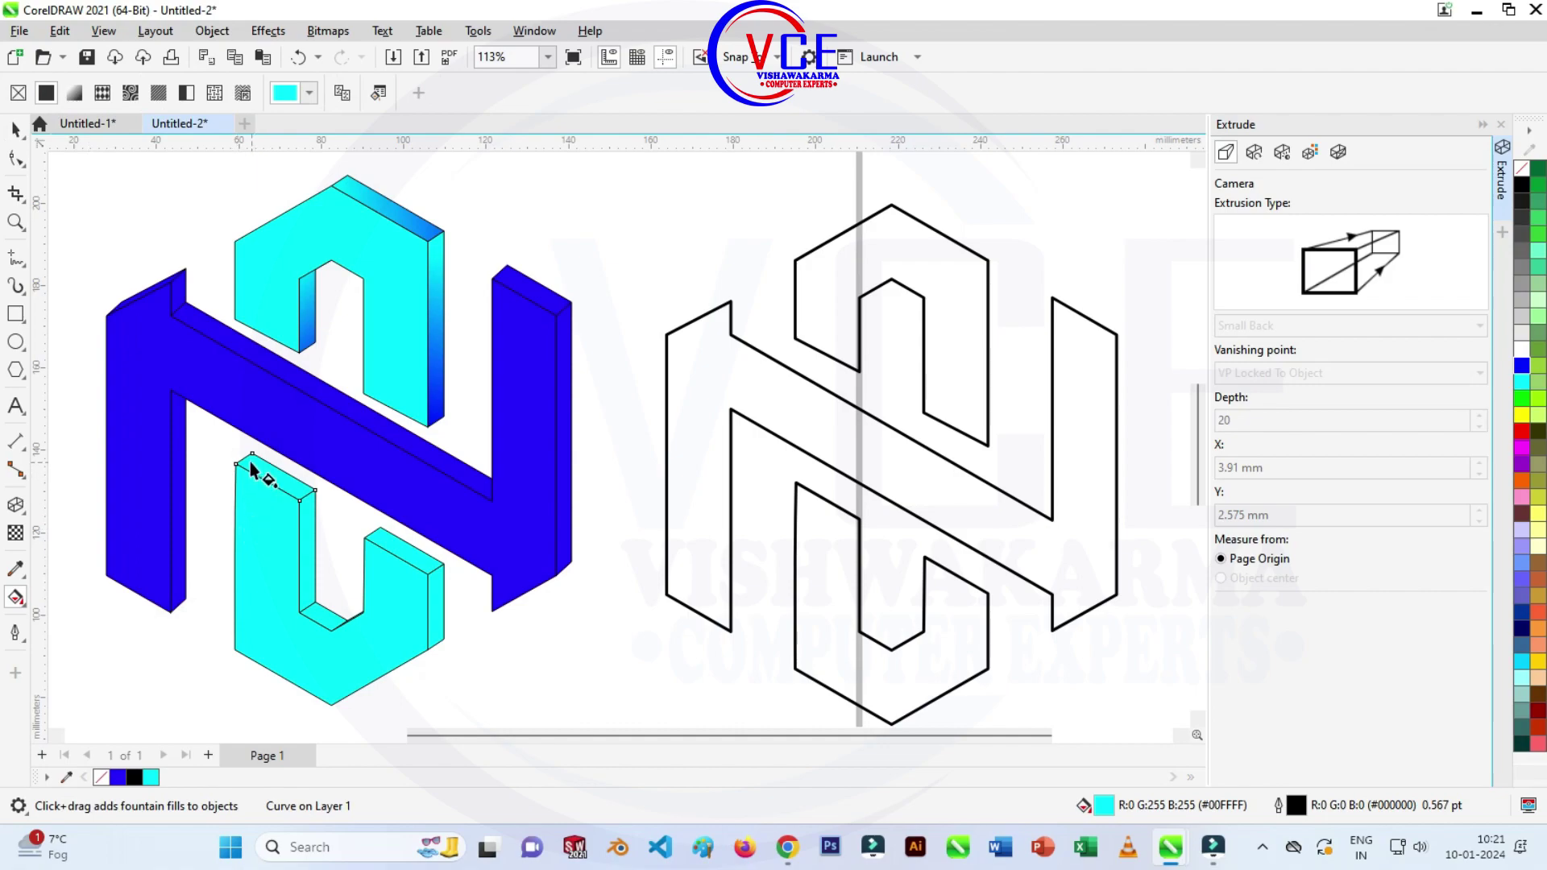
{"action": "left_click_drag", "start_coordinate": [244, 458], "coordinate": [341, 479]}
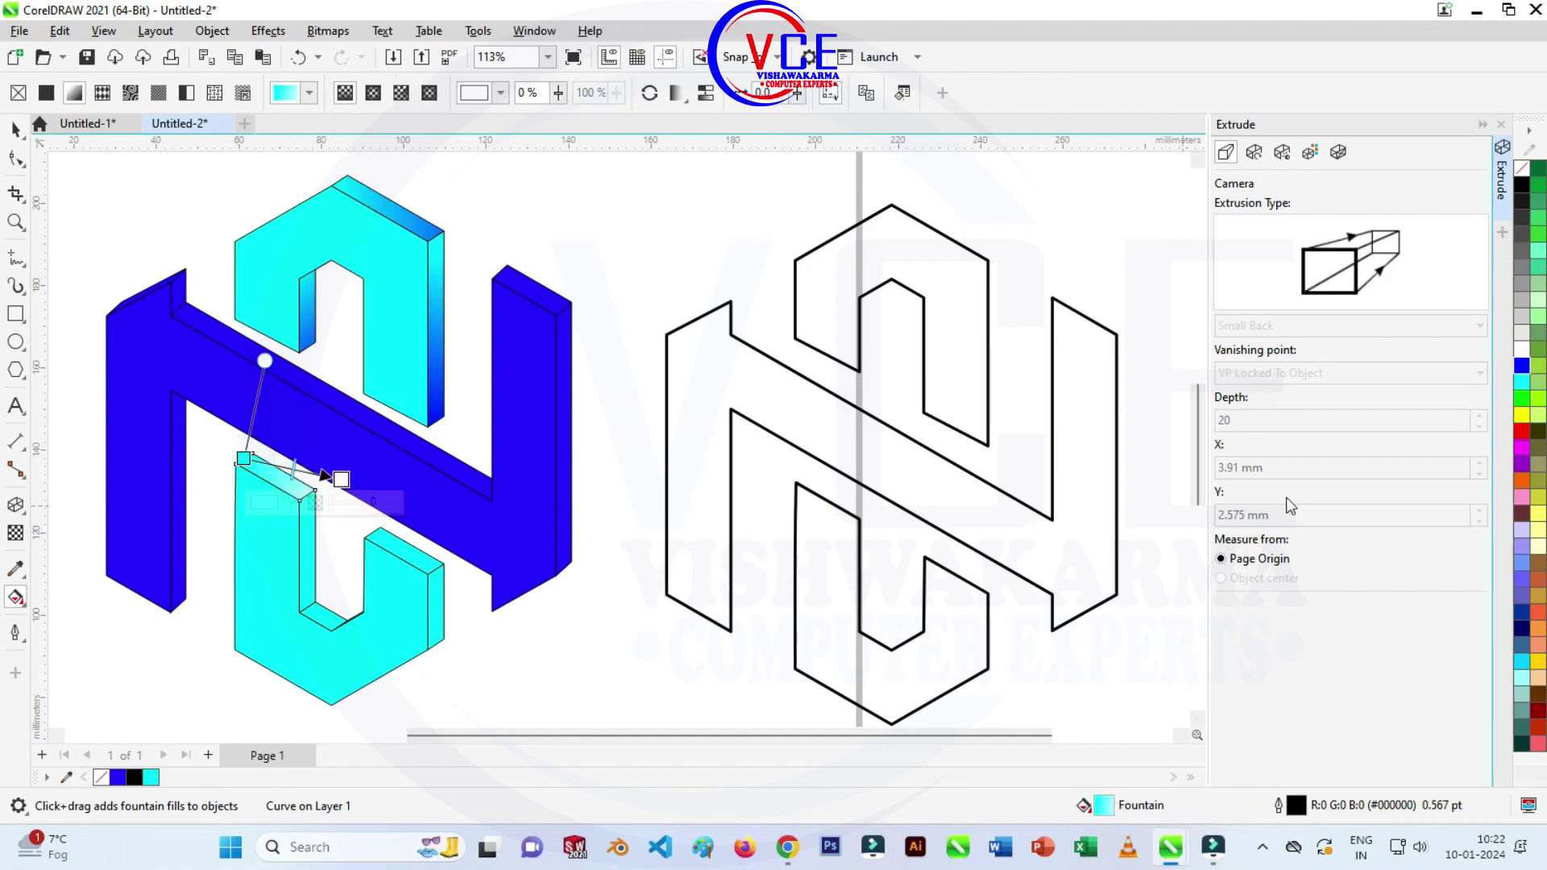
{"action": "mouse_move", "coordinate": [1039, 444]}
{"action": "left_mouse_down"}
{"action": "mouse_move", "coordinate": [360, 500]}
{"action": "mouse_move", "coordinate": [336, 483]}
{"action": "mouse_move", "coordinate": [274, 638]}
{"action": "left_mouse_up"}
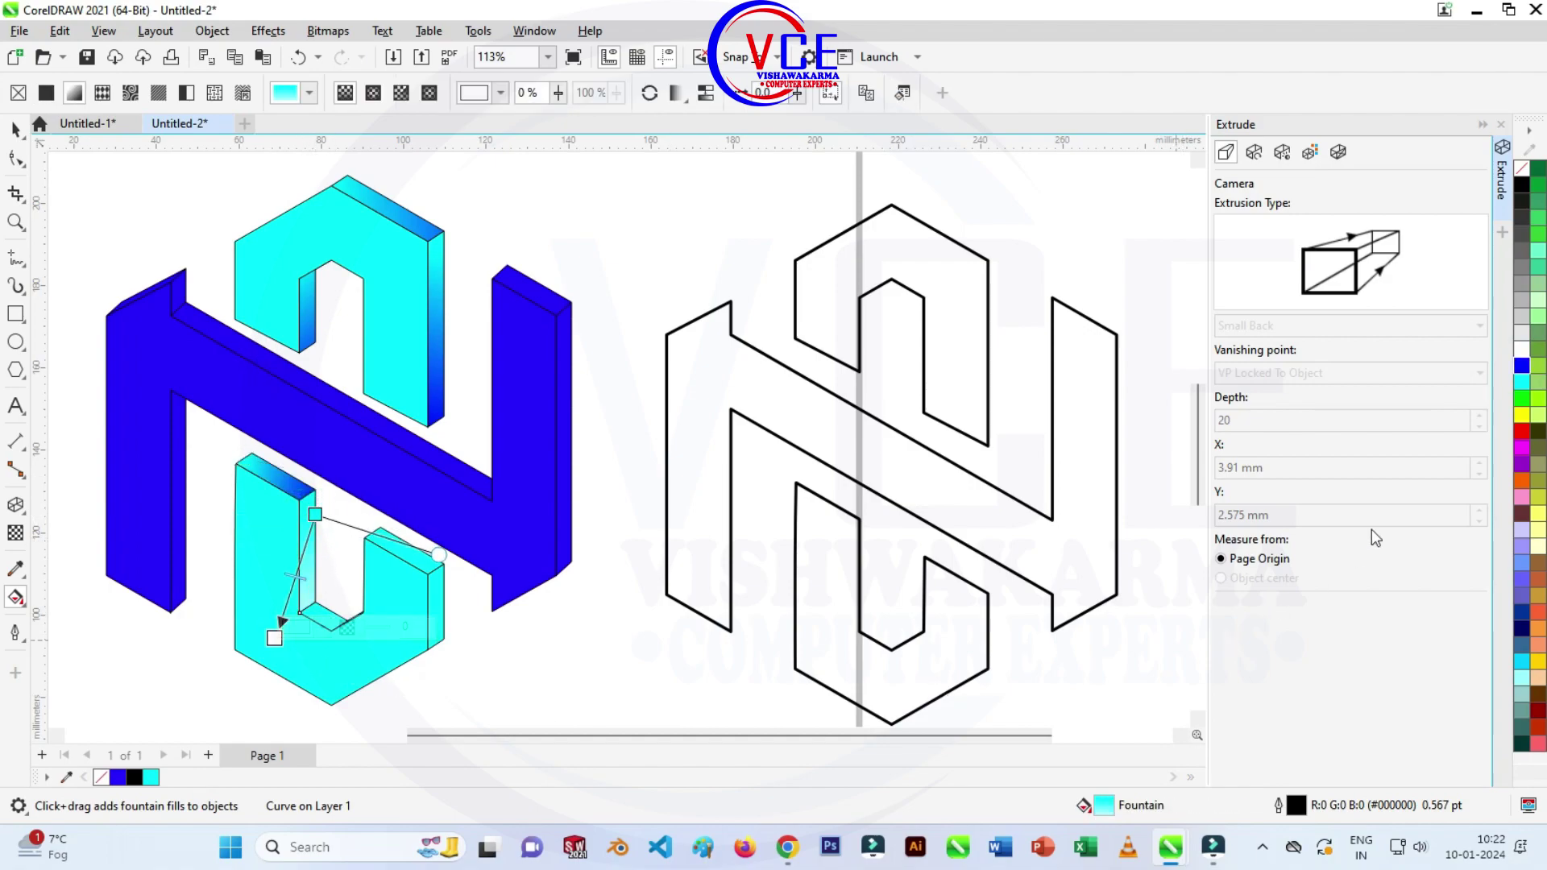
{"action": "mouse_move", "coordinate": [1519, 366]}
{"action": "left_mouse_down"}
{"action": "mouse_move", "coordinate": [305, 626]}
{"action": "mouse_move", "coordinate": [404, 628]}
{"action": "left_mouse_up"}
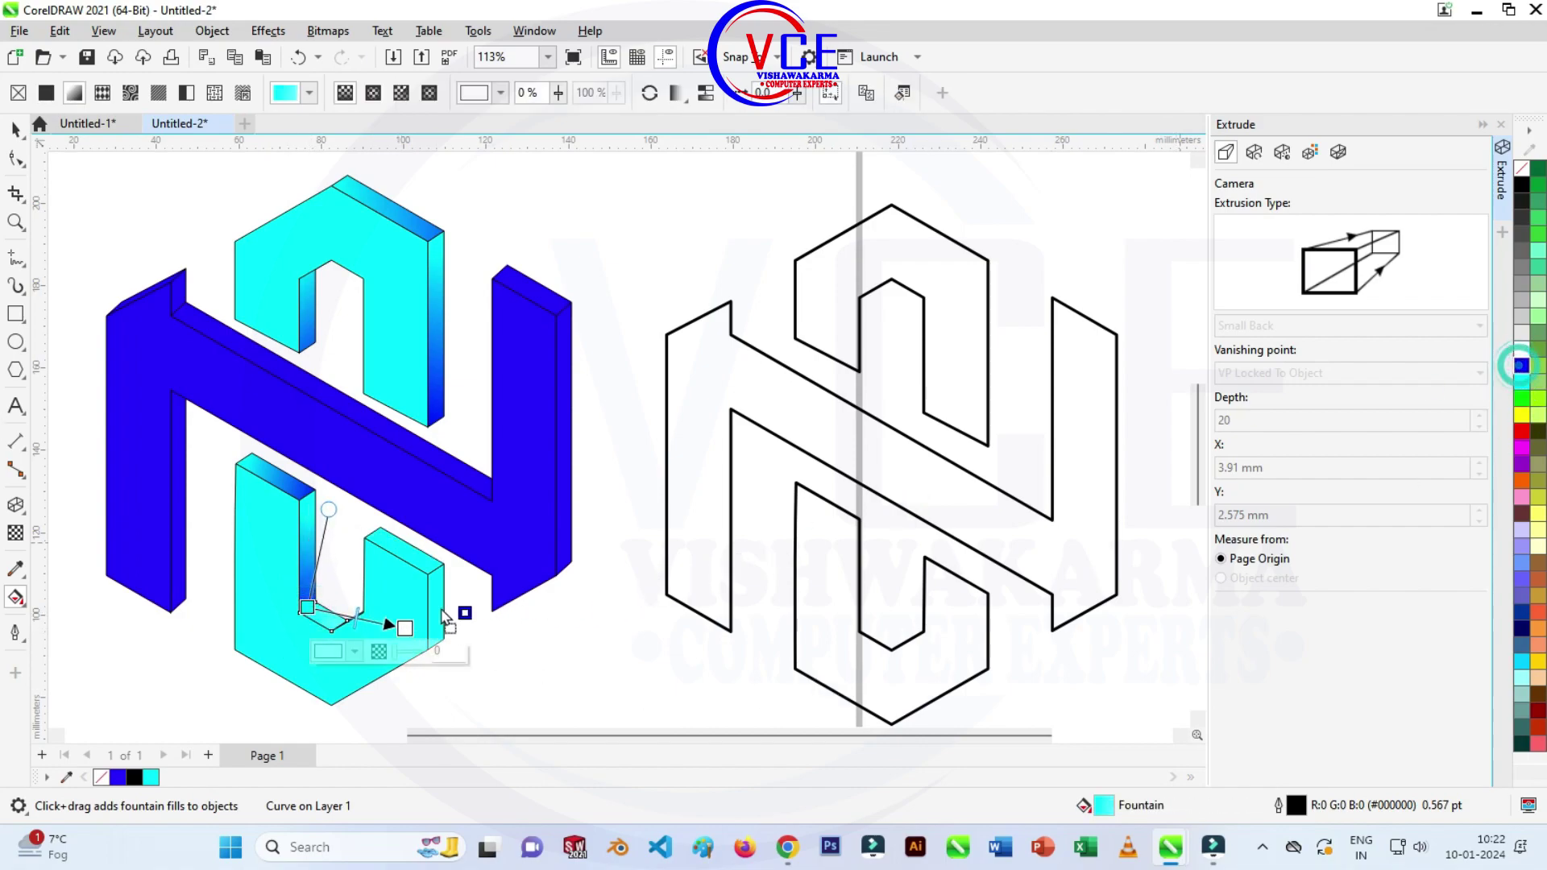
Apply cyan-to-blue gradients to the lower block's bottom and right side faces.
{"action": "mouse_move", "coordinate": [1245, 414]}
{"action": "left_mouse_down"}
{"action": "mouse_move", "coordinate": [383, 625]}
{"action": "mouse_move", "coordinate": [410, 677]}
{"action": "left_mouse_up"}
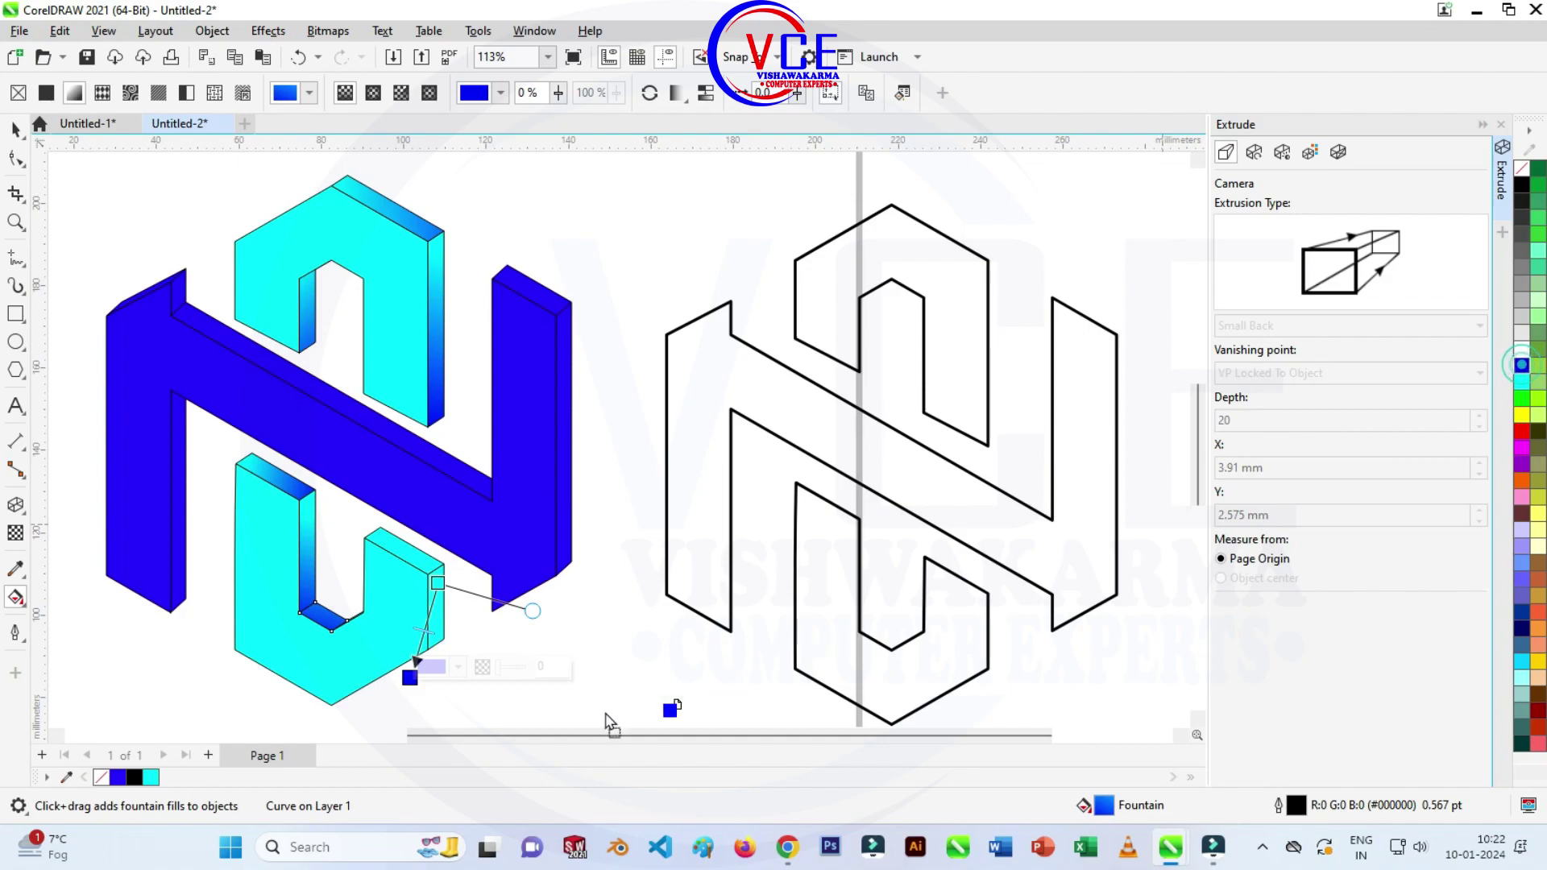
{"action": "left_click_drag", "start_coordinate": [1523, 371], "coordinate": [409, 676]}
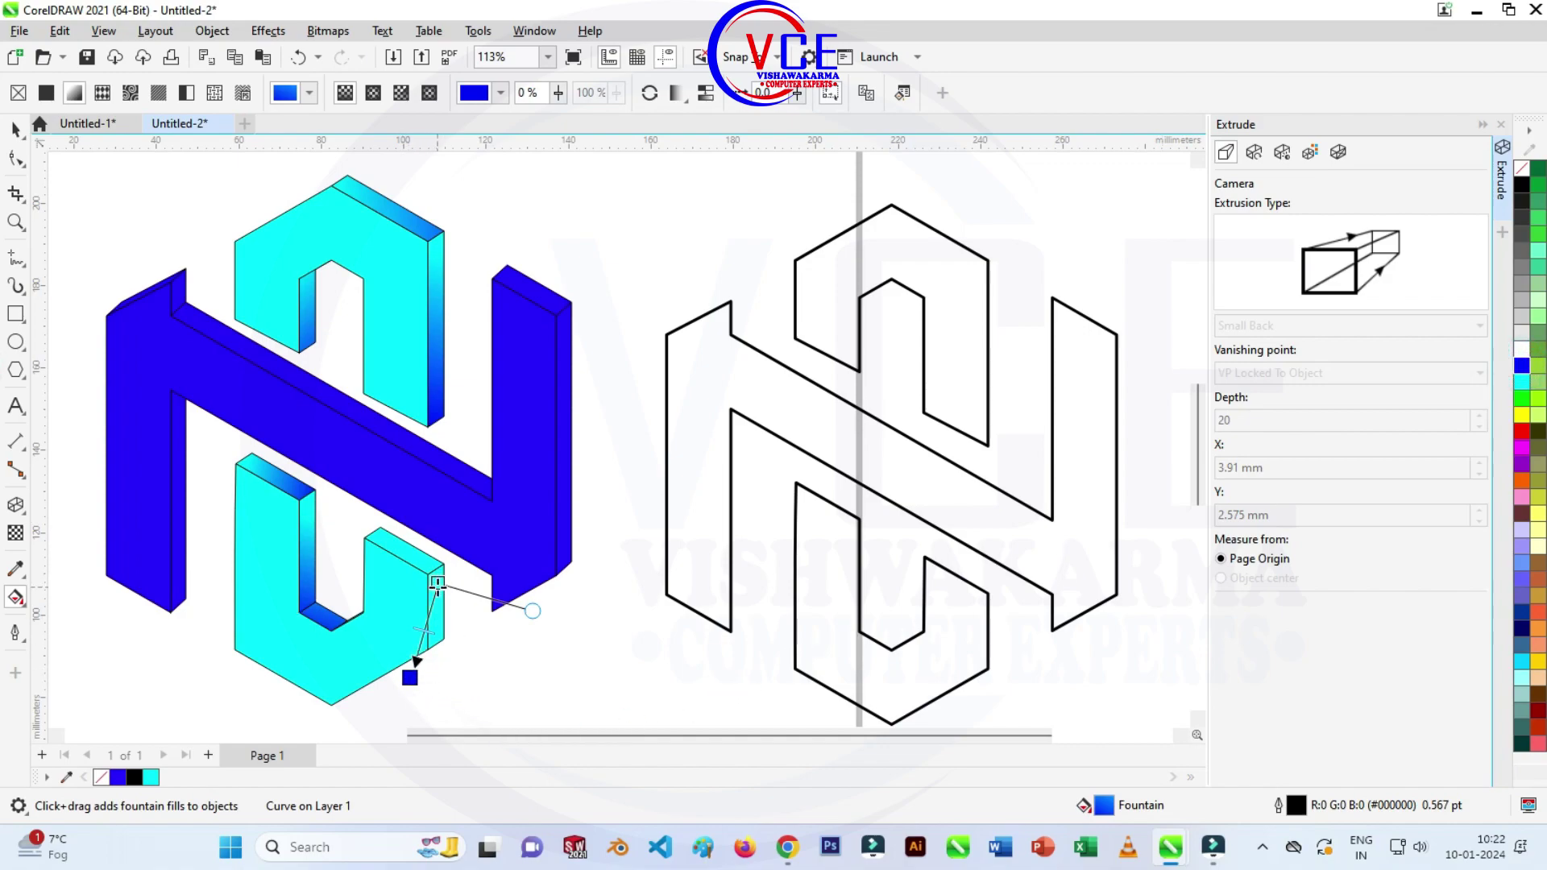
{"action": "left_click_drag", "start_coordinate": [443, 578], "coordinate": [427, 649]}
{"action": "left_click_drag", "start_coordinate": [1522, 378], "coordinate": [432, 650]}
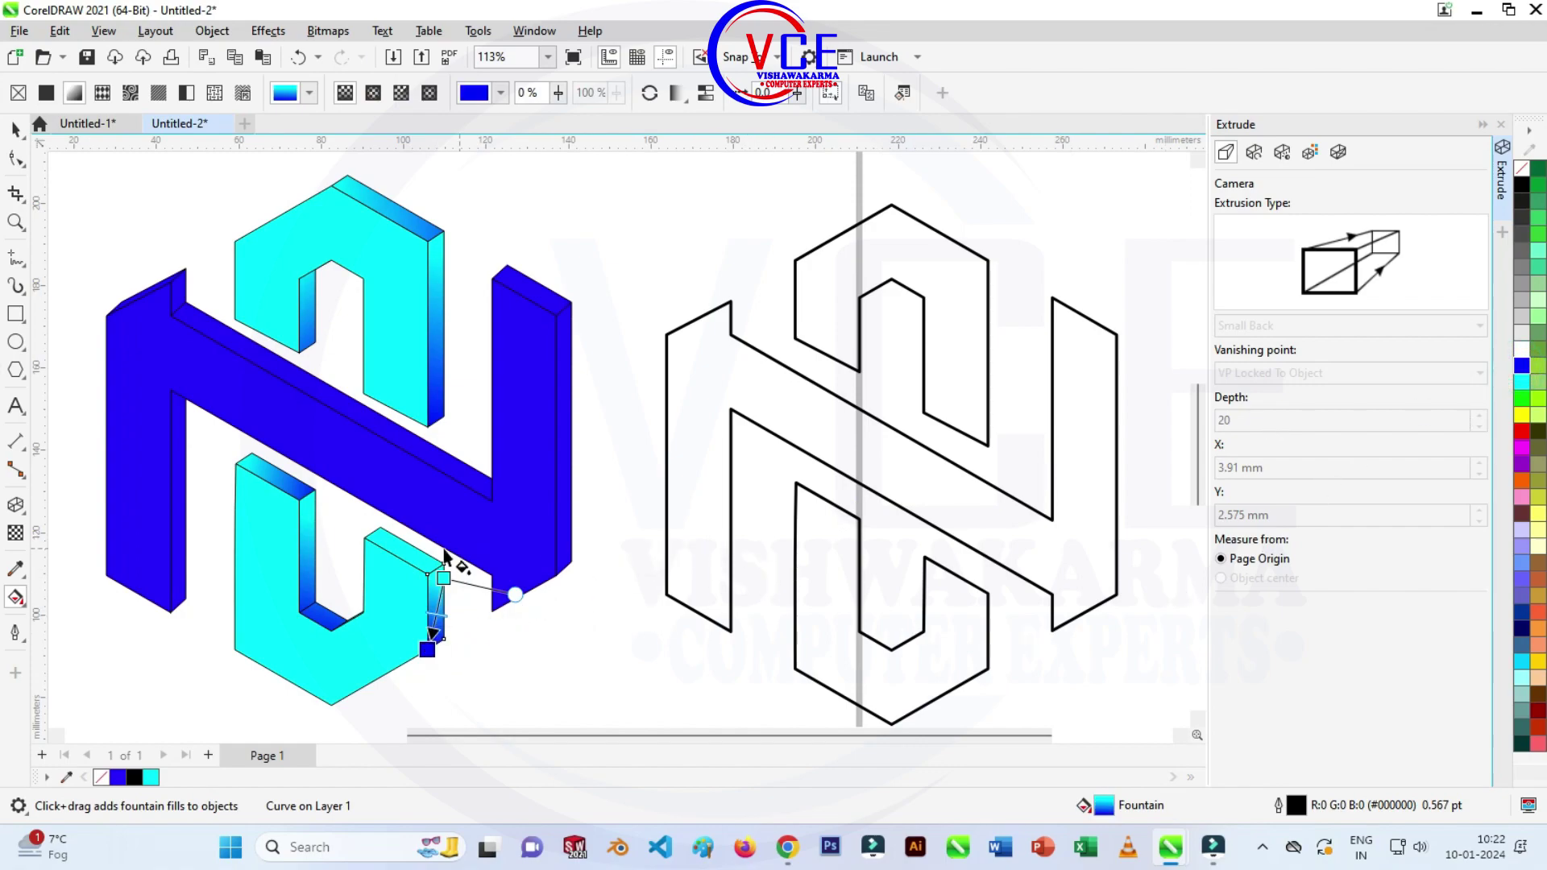
Give the right arm's top face a cyan-to-blue gradient, replacing an unwanted cyan-to-white one.
{"action": "left_click", "coordinate": [390, 556]}
{"action": "left_click_drag", "start_coordinate": [372, 533], "coordinate": [439, 560]}
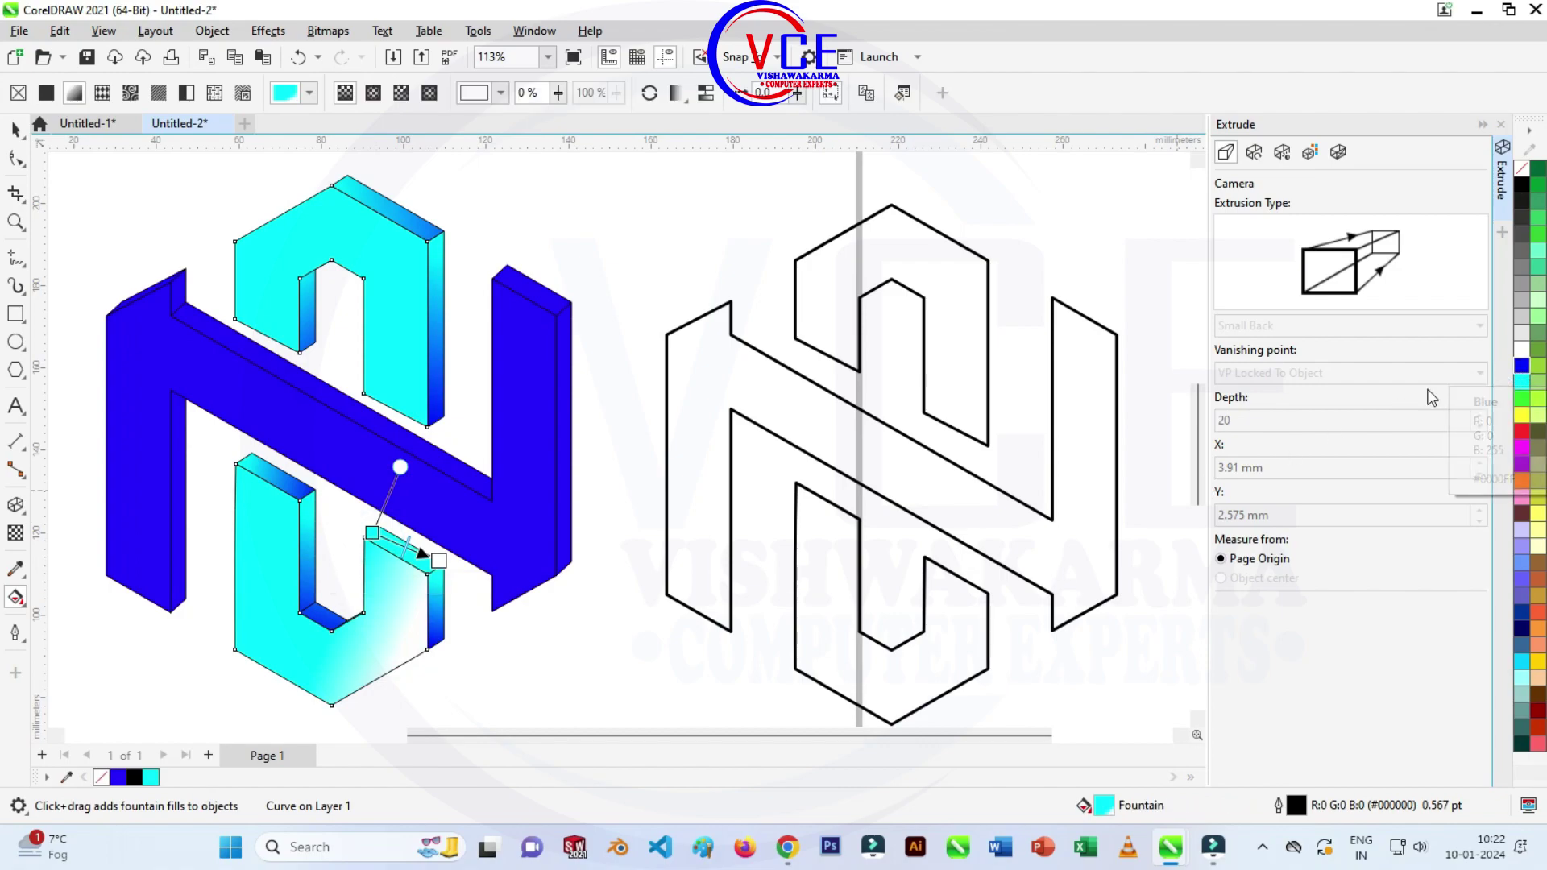
{"action": "key", "text": "ctrl+z"}
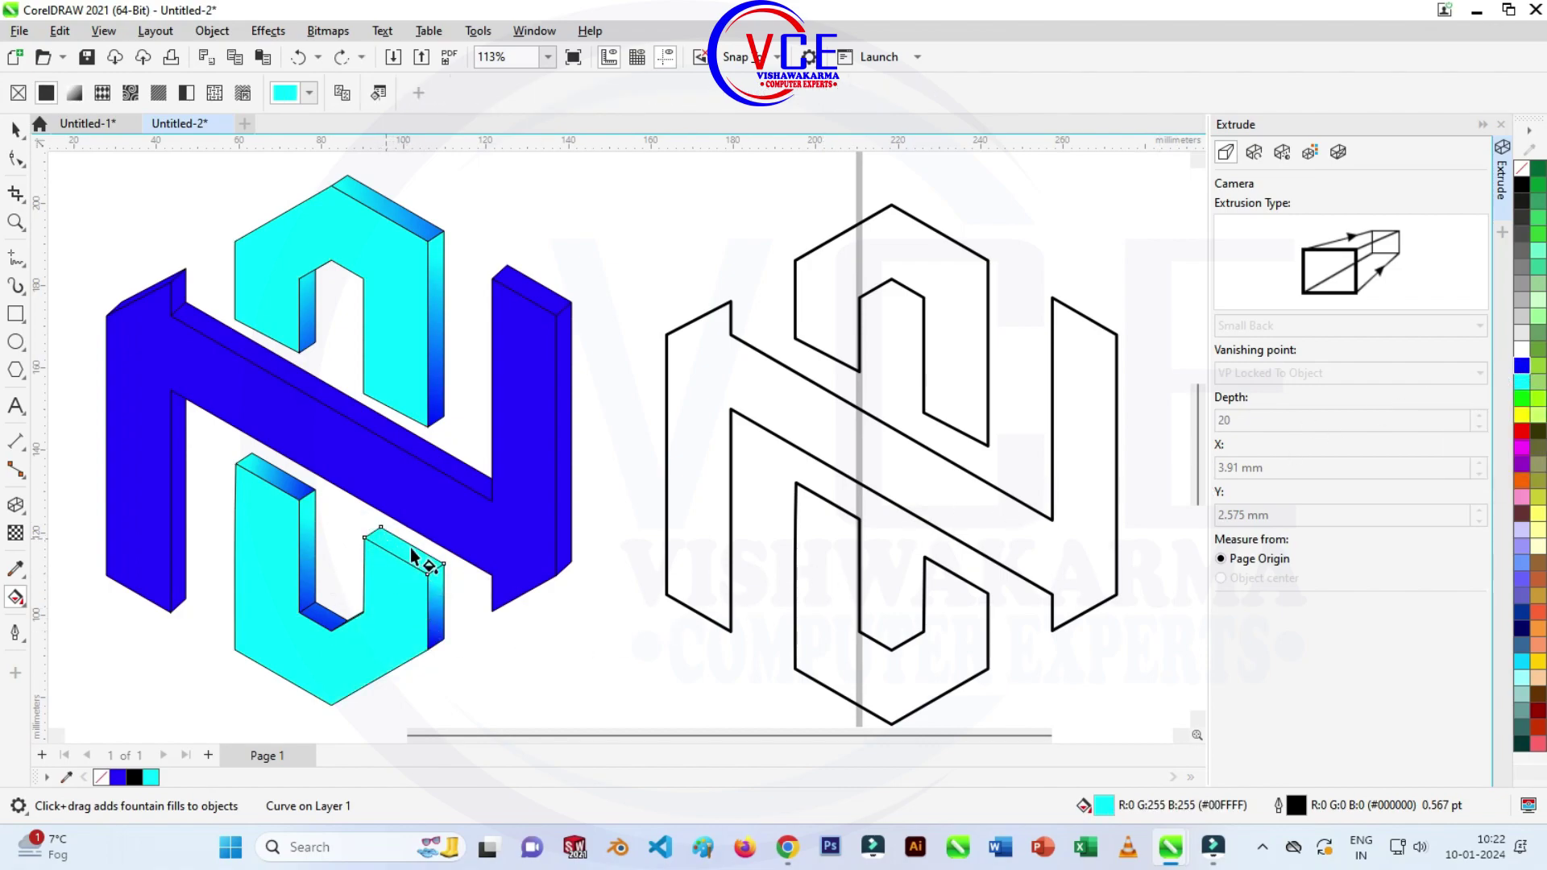
{"action": "left_click_drag", "start_coordinate": [383, 536], "coordinate": [456, 560]}
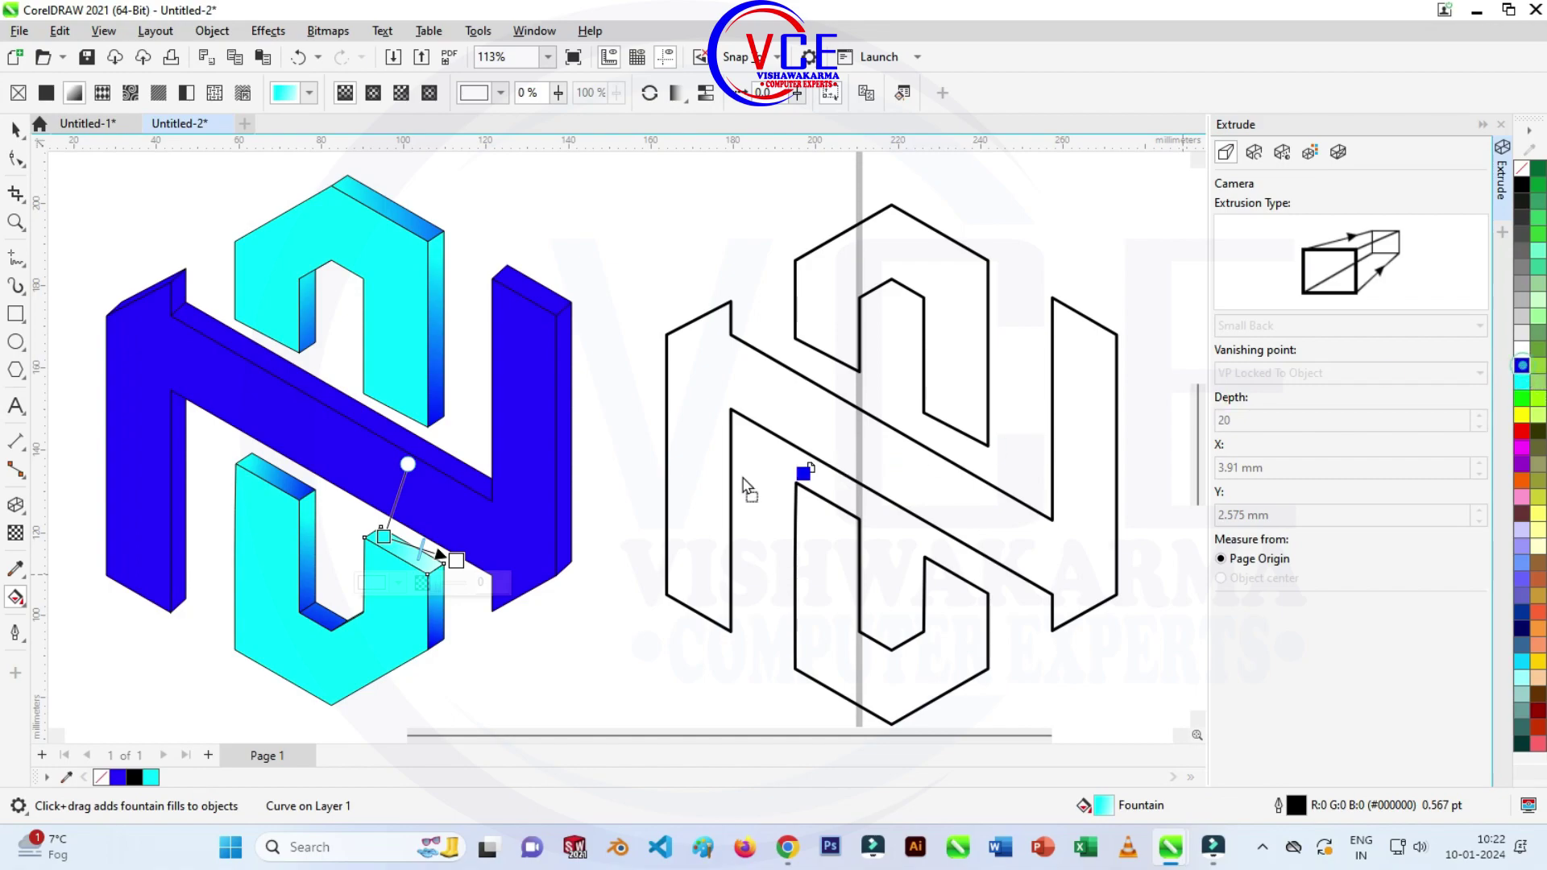
{"action": "left_click_drag", "start_coordinate": [744, 480], "coordinate": [456, 559]}
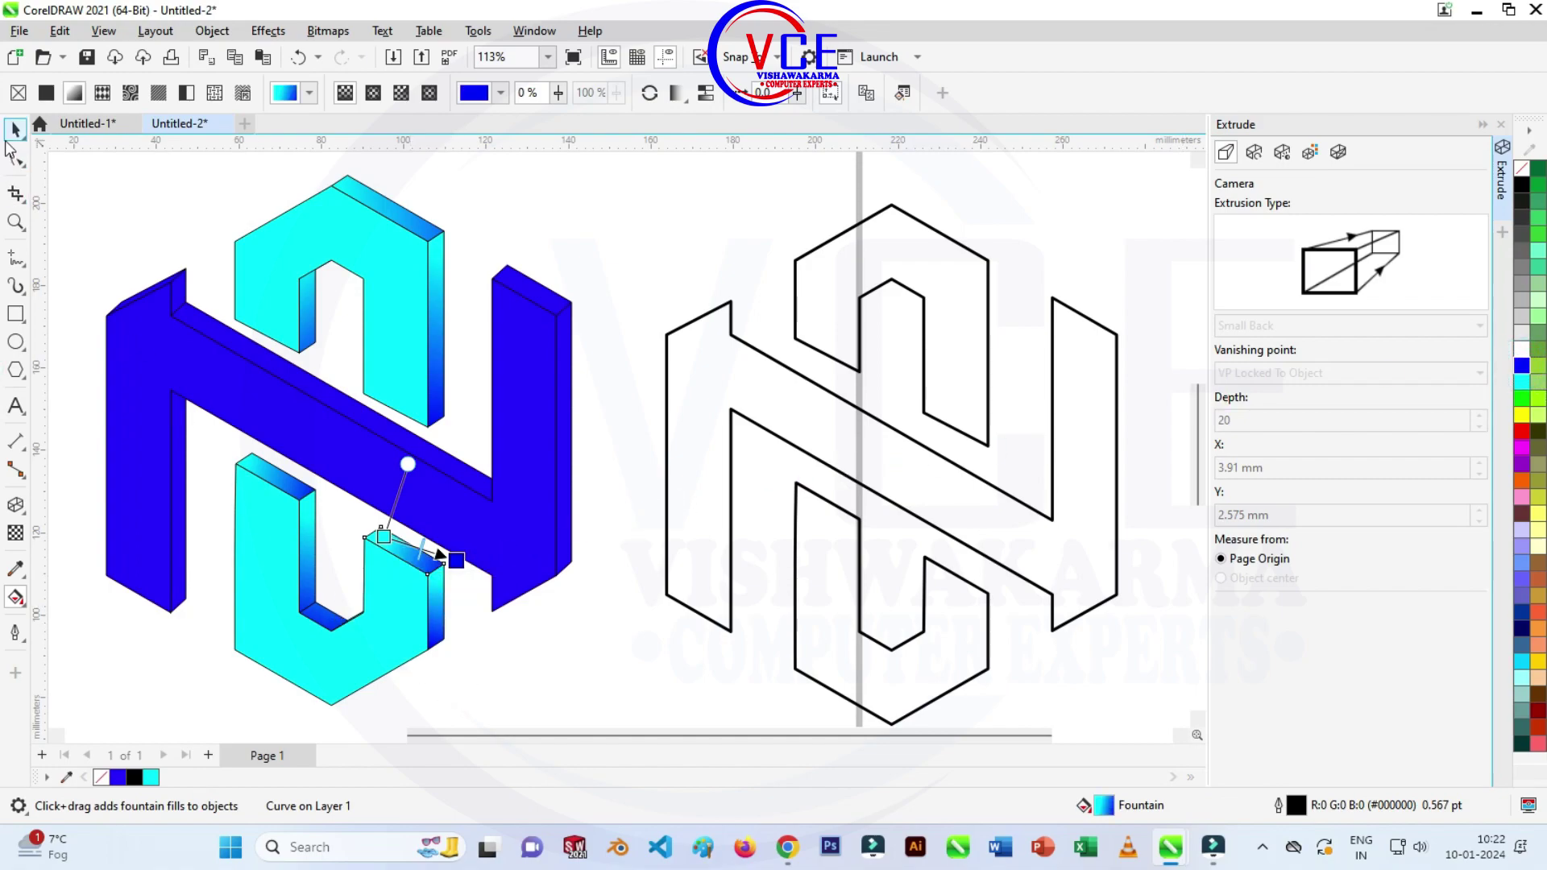
{"action": "key", "text": "space"}
{"action": "left_click", "coordinate": [606, 651]}
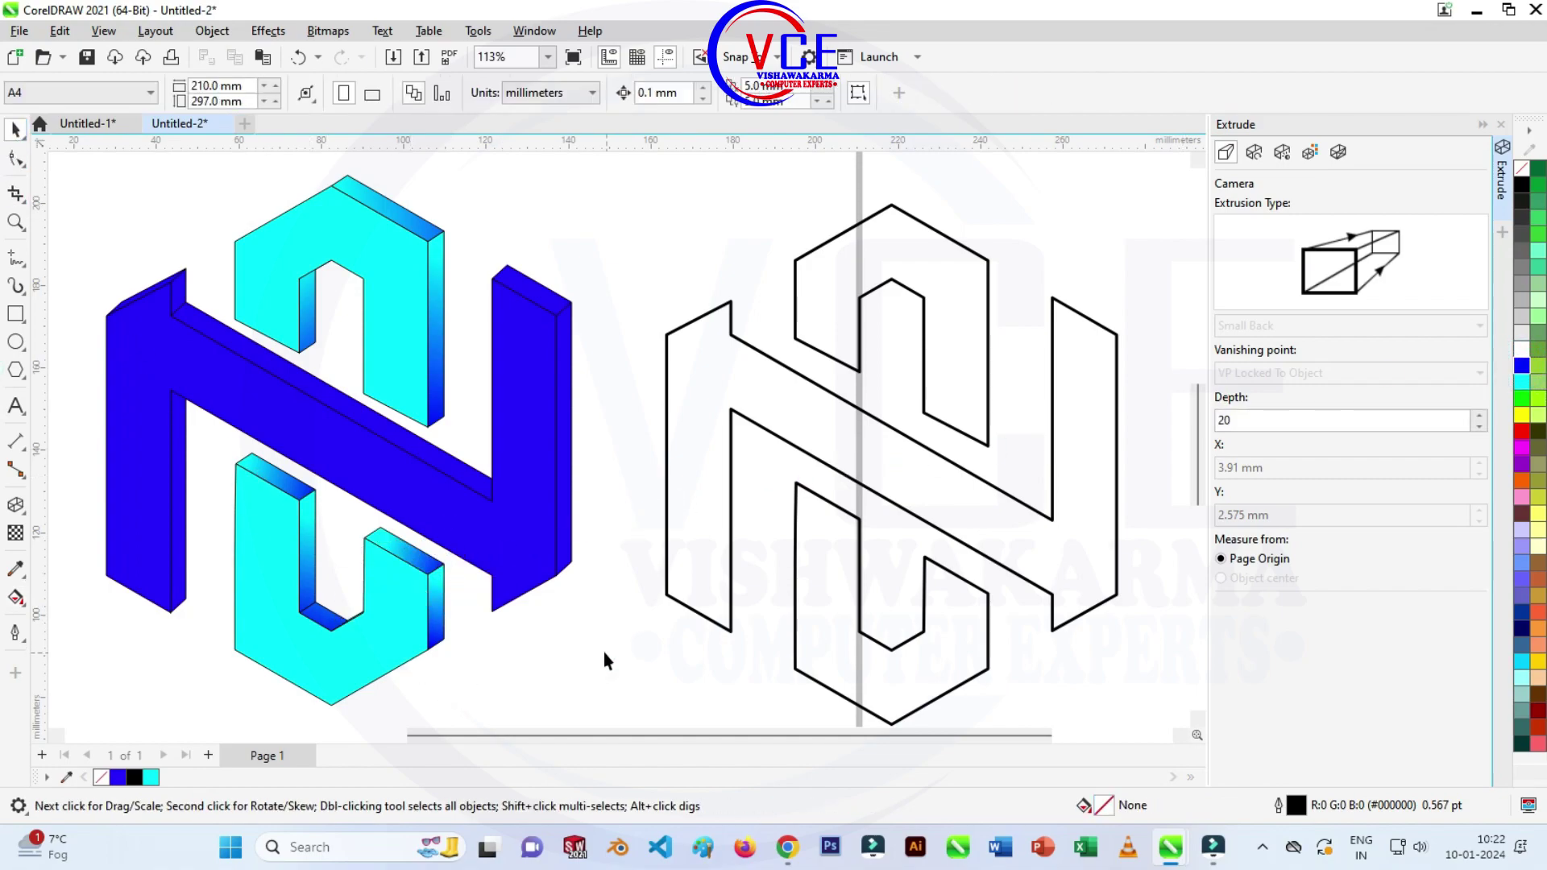
Break the blue N's extrusion apart and give the diagonal bar a blue-to-cyan gradient.
{"action": "left_click", "coordinate": [325, 403]}
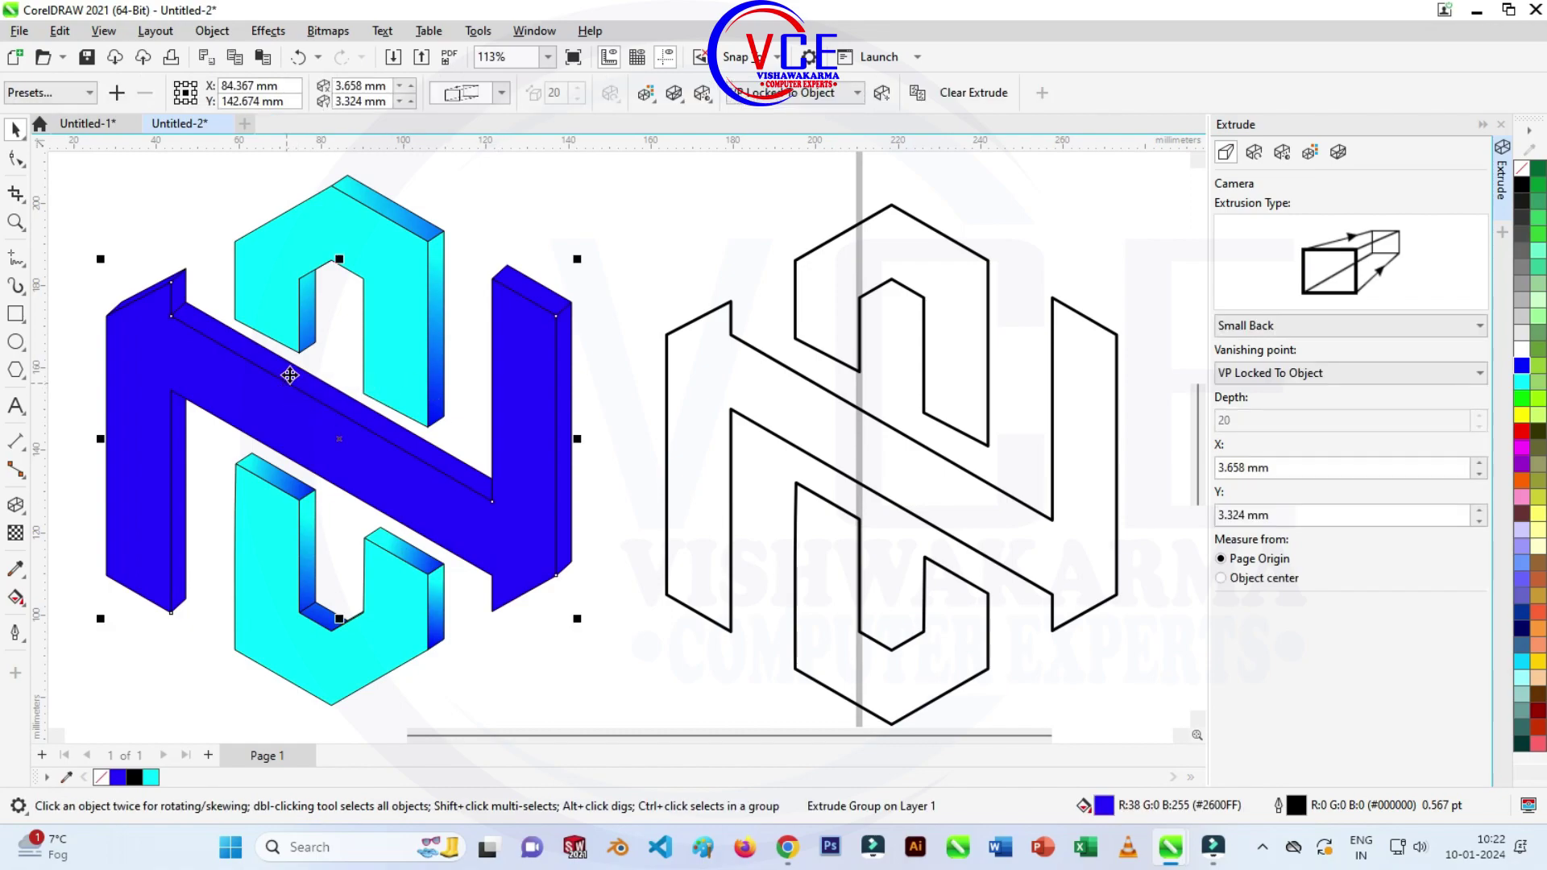
{"action": "right_click", "coordinate": [288, 387]}
{"action": "left_click", "coordinate": [347, 384]}
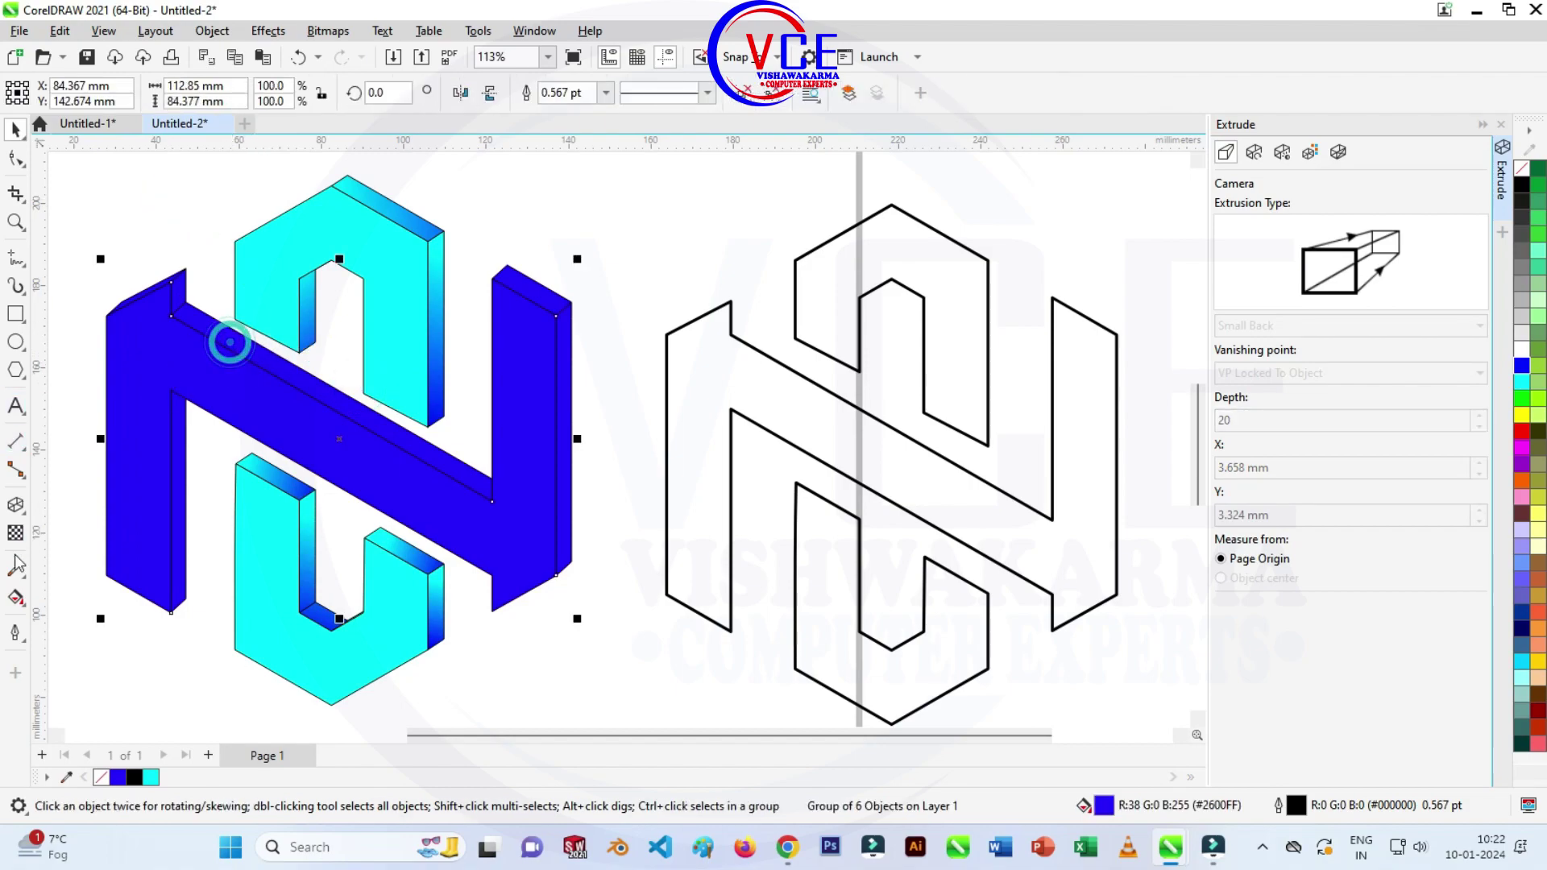
{"action": "key", "text": "g"}
{"action": "left_click_drag", "start_coordinate": [188, 318], "coordinate": [478, 337]}
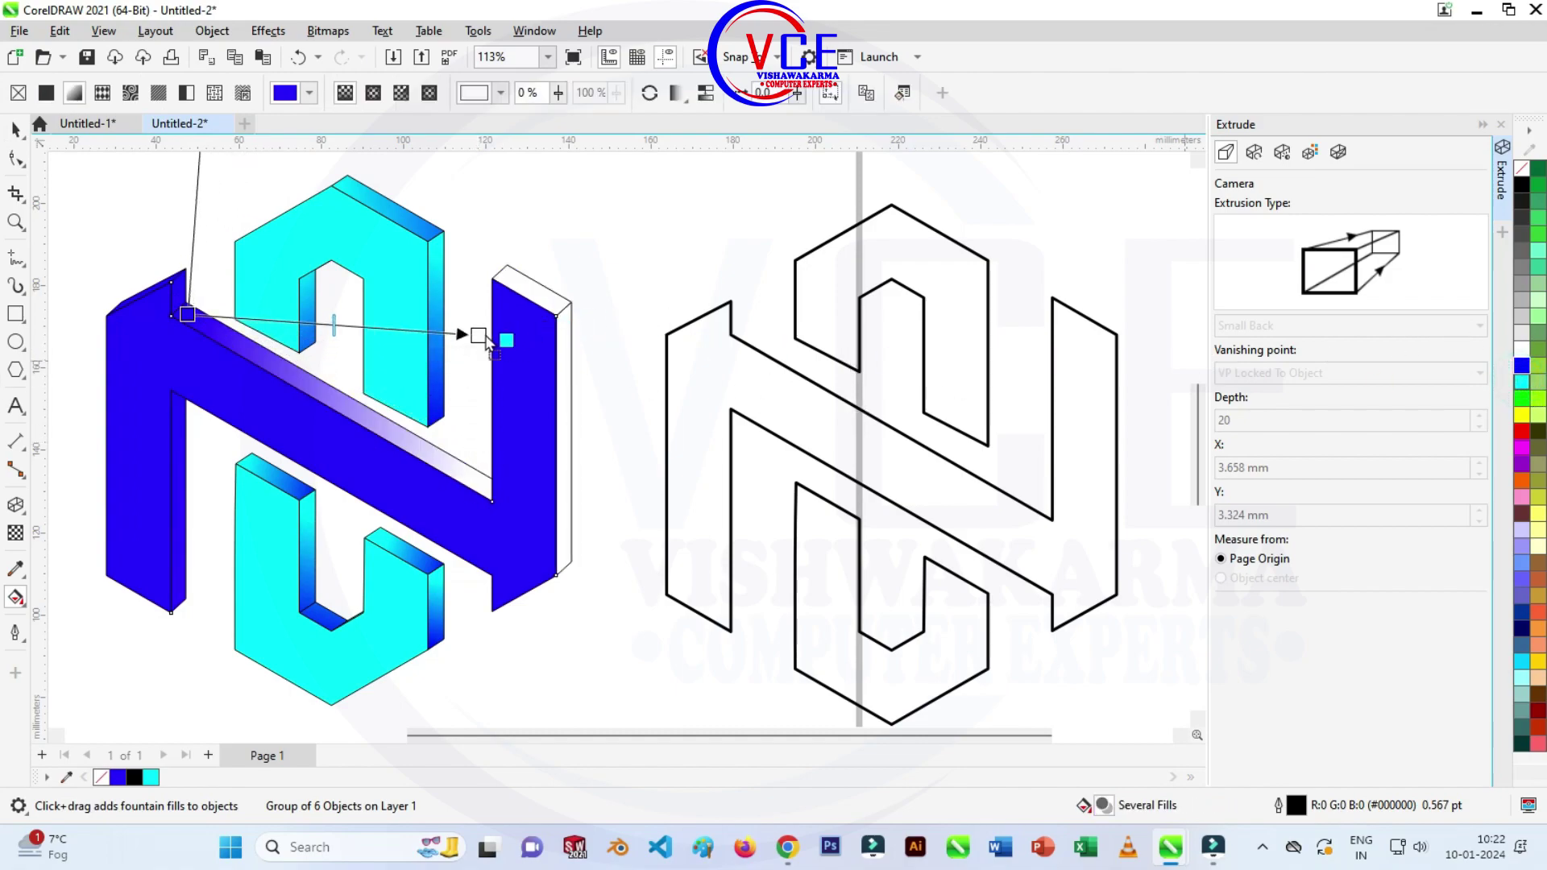
{"action": "left_click_drag", "start_coordinate": [487, 338], "coordinate": [479, 336]}
{"action": "left_click_drag", "start_coordinate": [187, 315], "coordinate": [182, 346]}
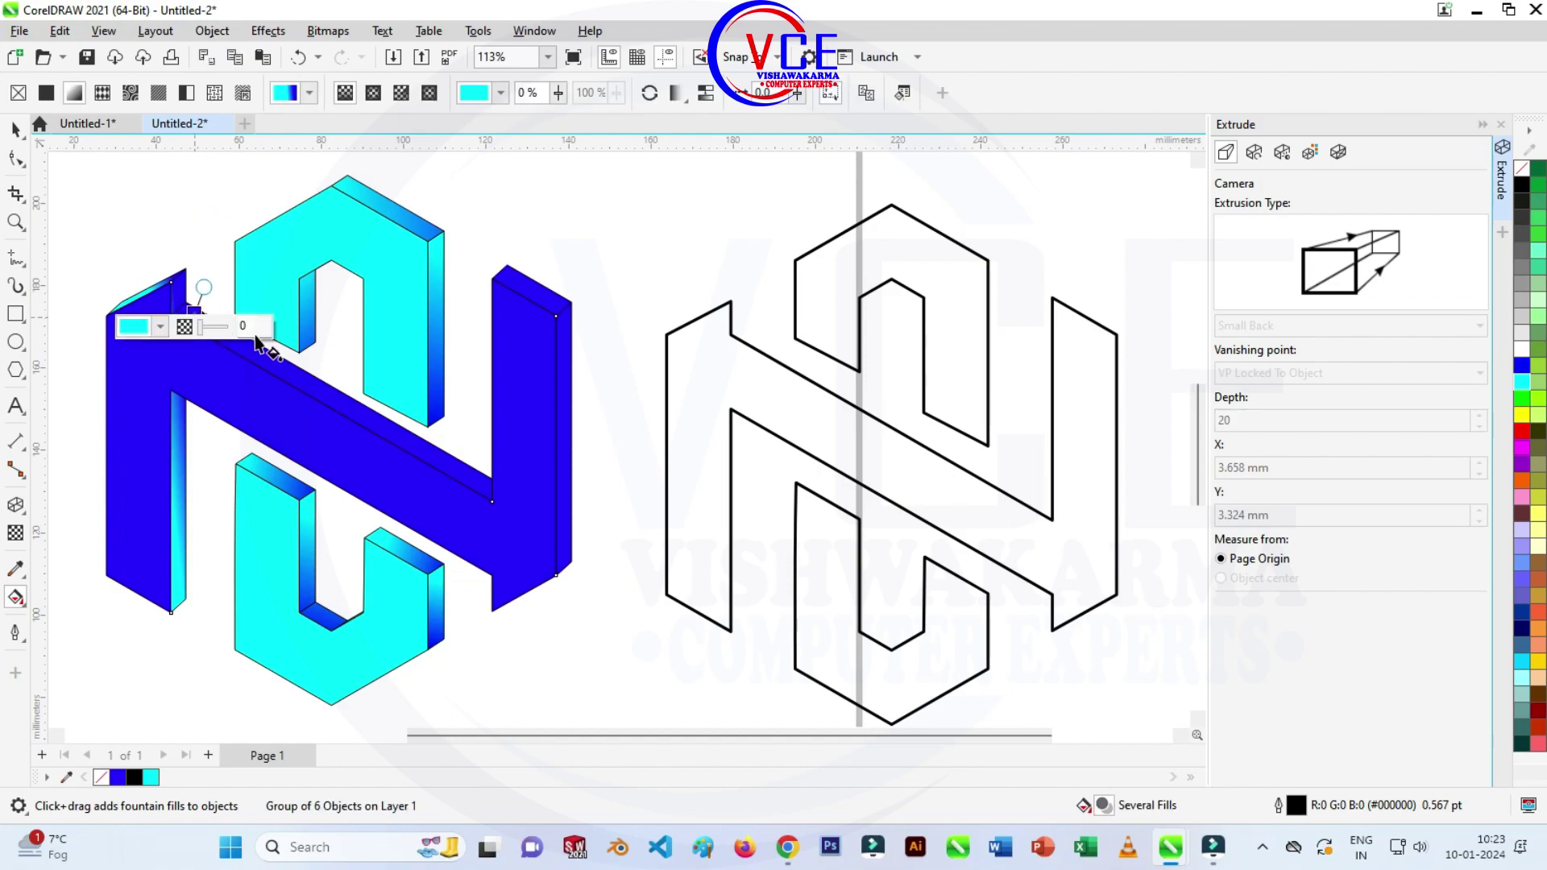
{"action": "mouse_move", "coordinate": [195, 313]}
{"action": "left_mouse_down"}
{"action": "mouse_move", "coordinate": [406, 385]}
{"action": "mouse_move", "coordinate": [492, 363]}
{"action": "left_mouse_up"}
Ungroup all extruded pieces and give the right bar's top cap a blue-cyan gradient.
{"action": "left_click", "coordinate": [16, 131]}
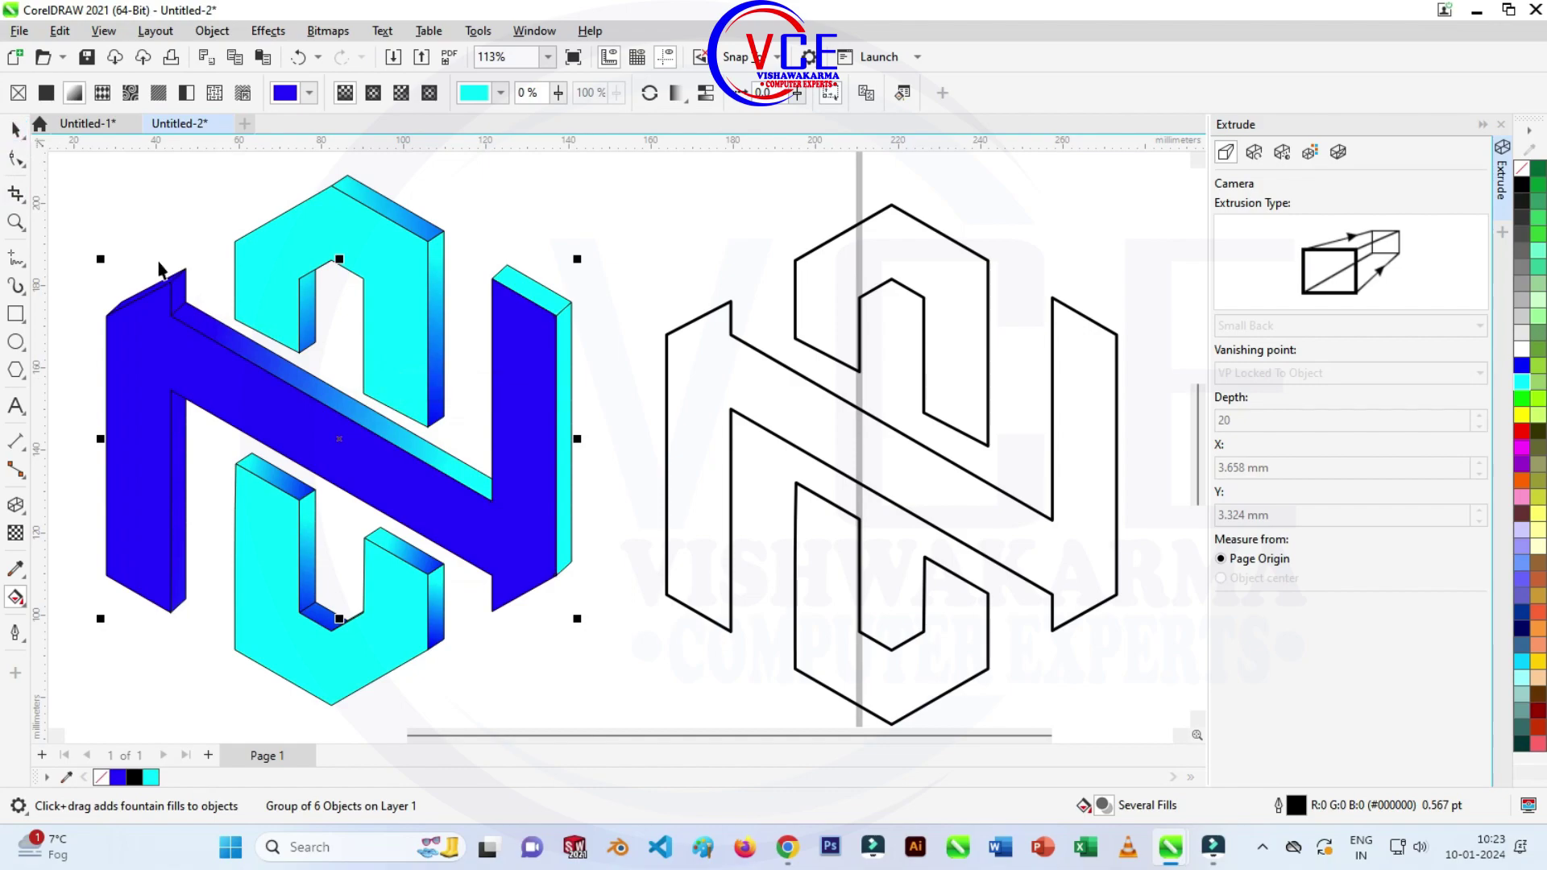
{"action": "right_click", "coordinate": [570, 348]}
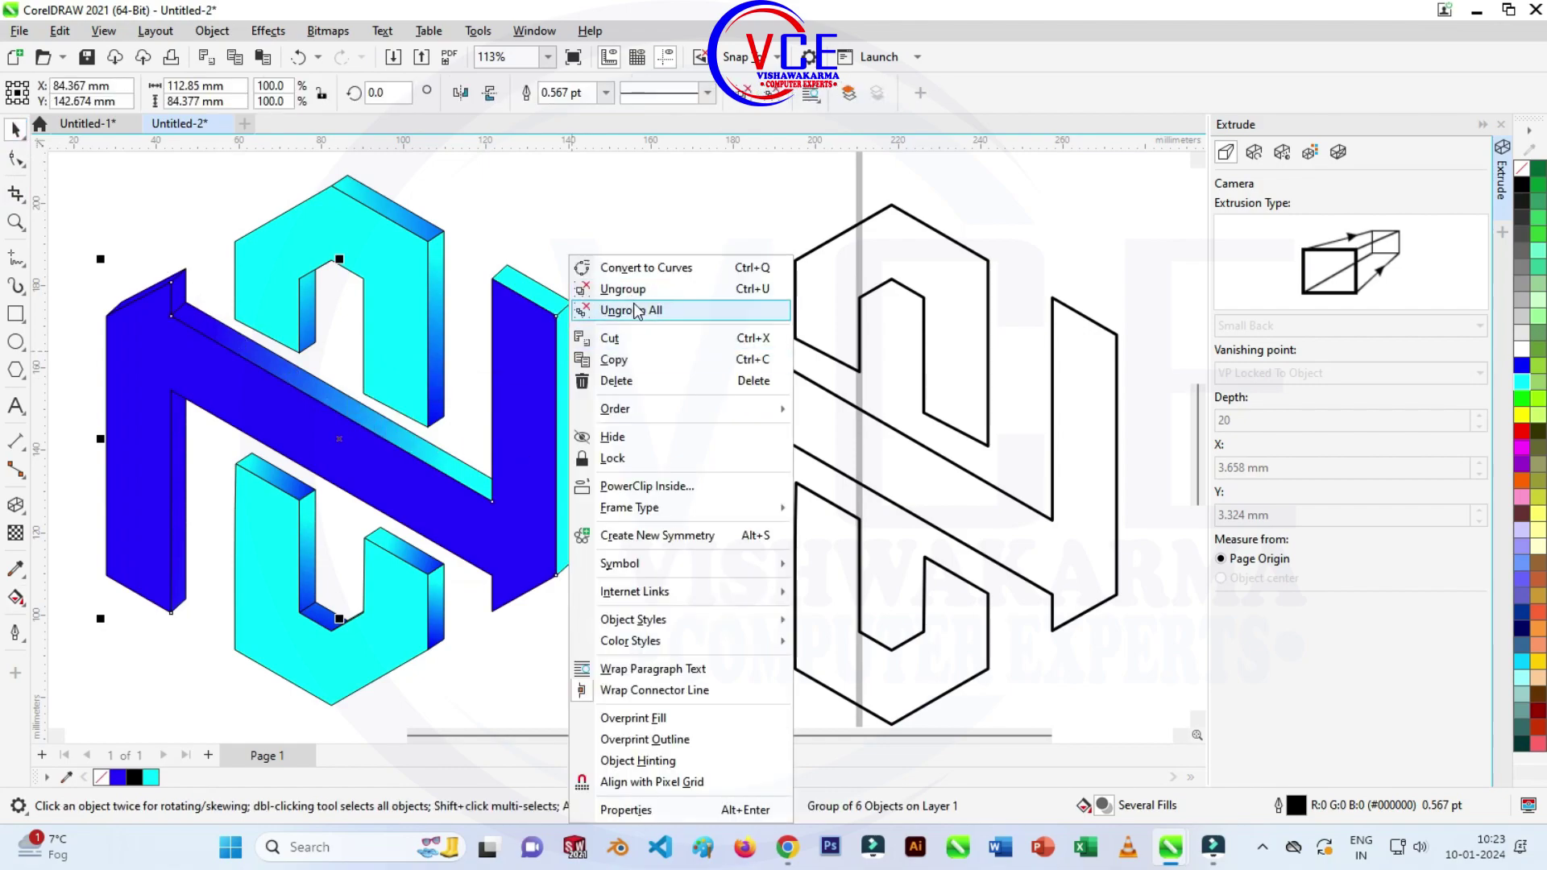
{"action": "left_click", "coordinate": [624, 312]}
{"action": "left_click", "coordinate": [615, 214]}
{"action": "left_click", "coordinate": [547, 288]}
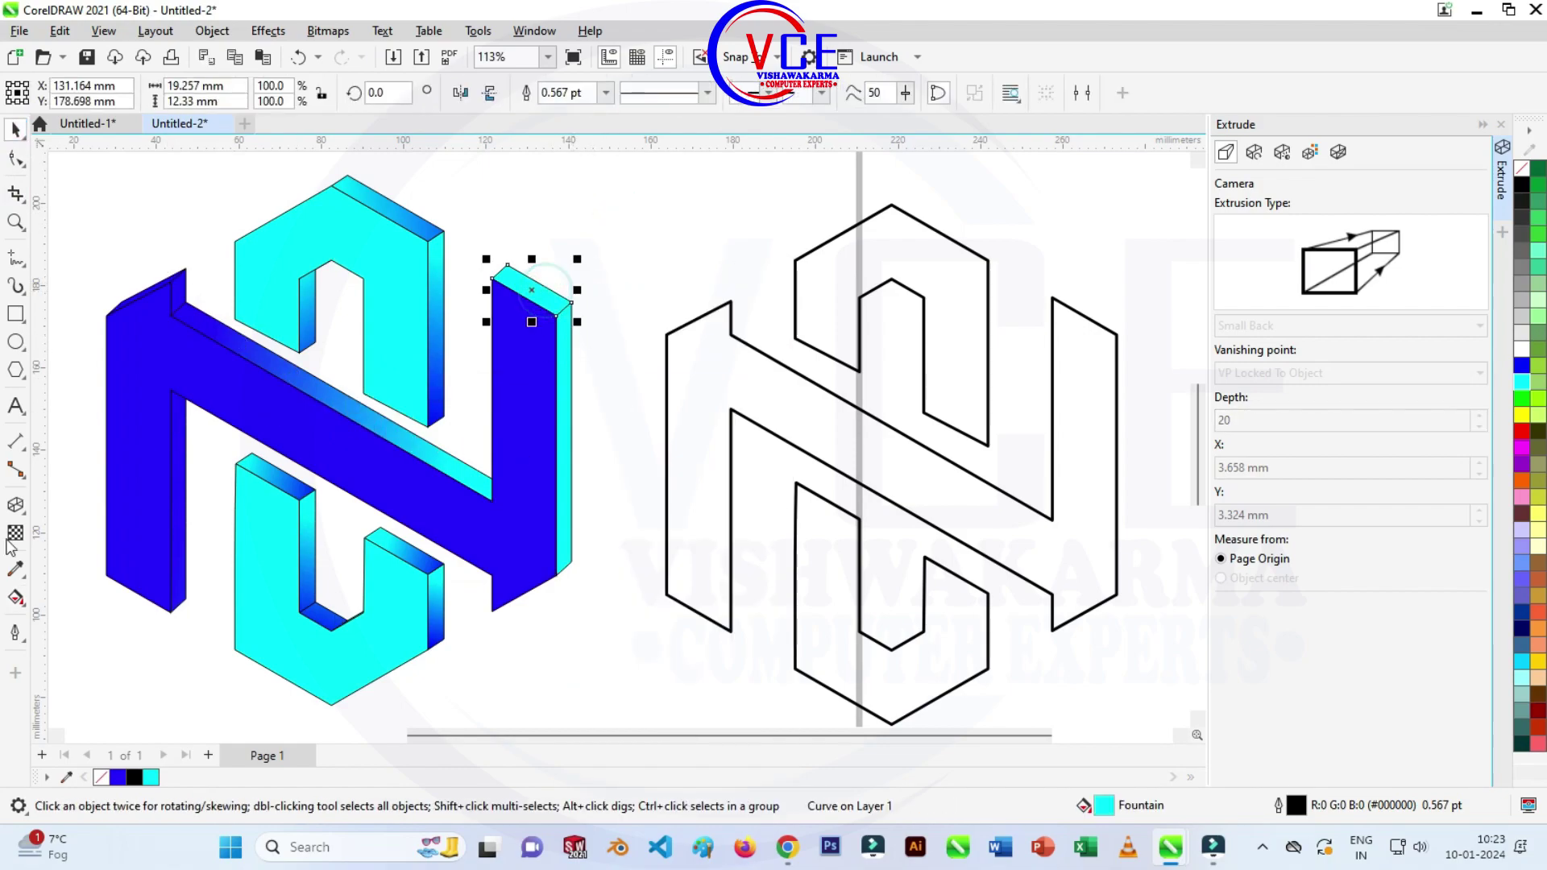
{"action": "left_click", "coordinate": [15, 598]}
{"action": "left_click_drag", "start_coordinate": [501, 280], "coordinate": [571, 302]}
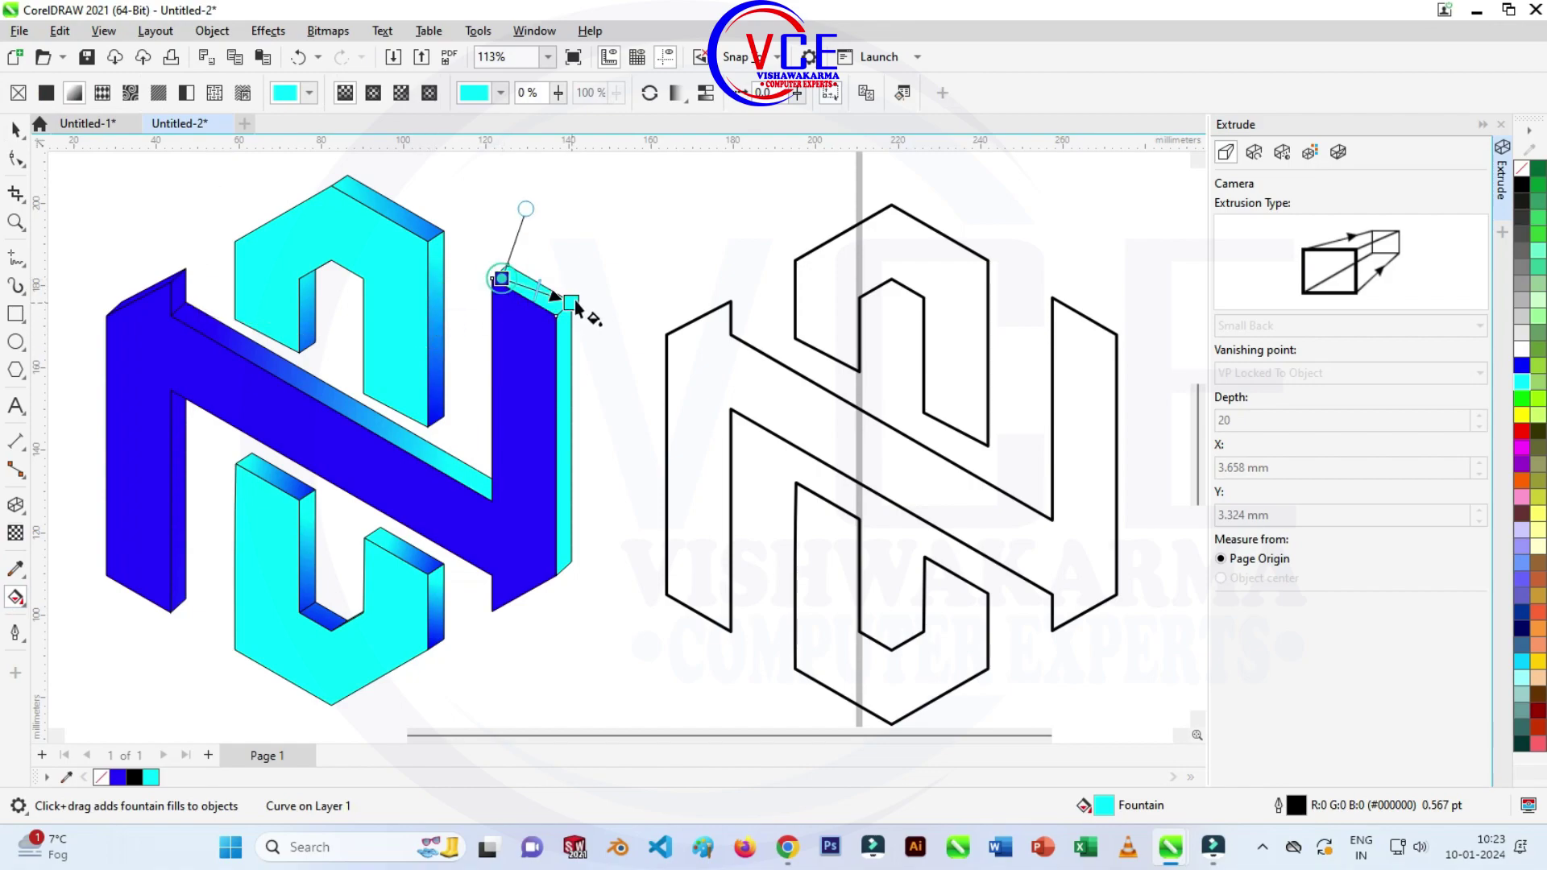
{"action": "scroll", "coordinate": [568, 302], "scroll_direction": "up", "scroll_amount": 1}
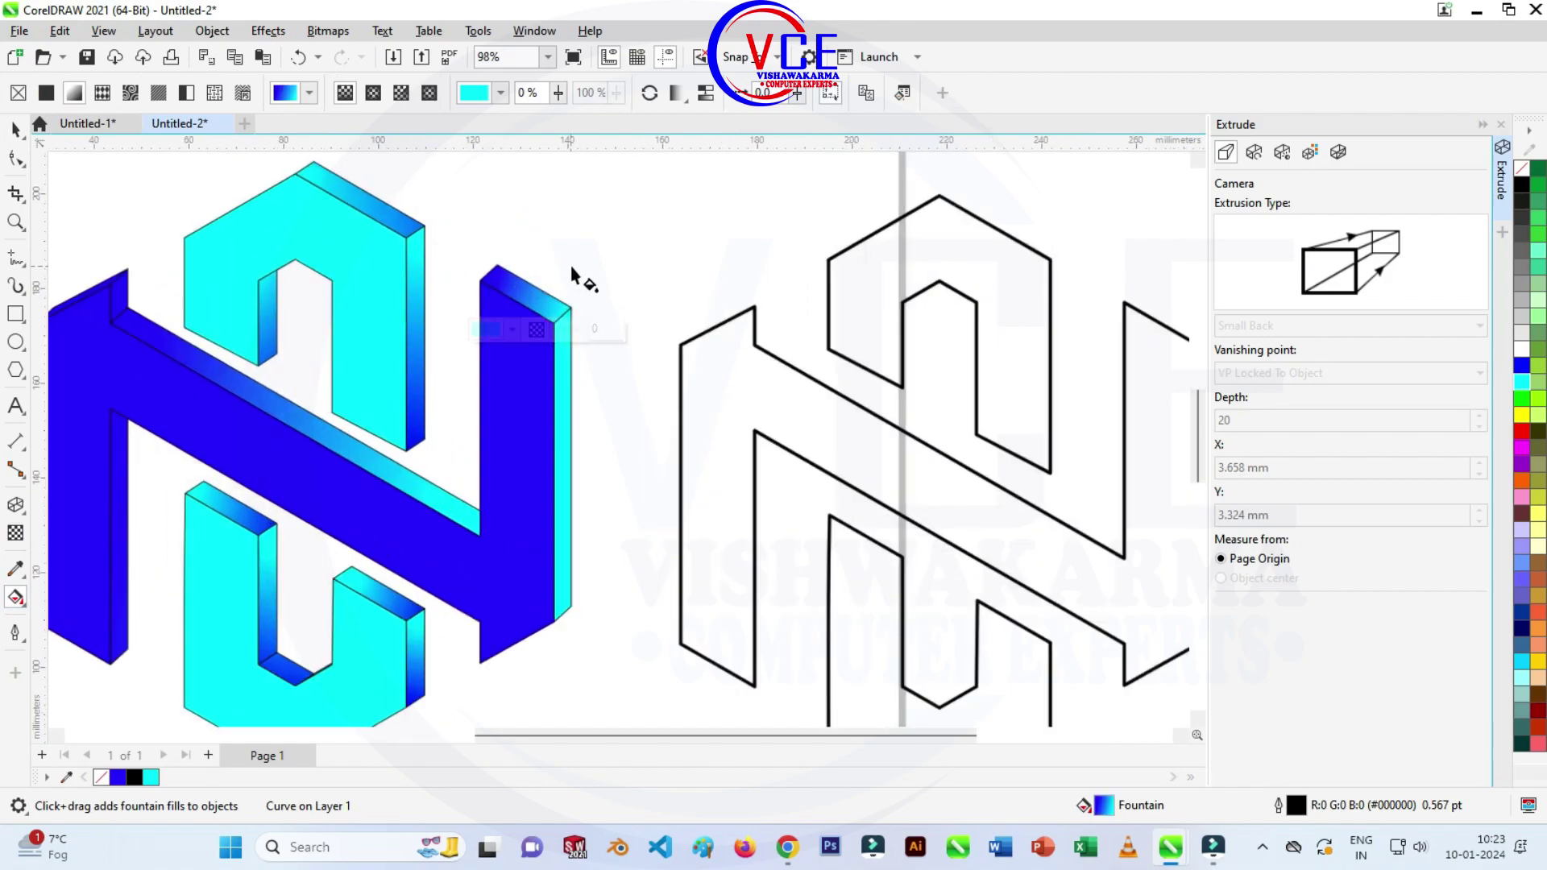
{"action": "scroll", "coordinate": [568, 302], "scroll_direction": "up", "scroll_amount": 2}
{"action": "left_click_drag", "start_coordinate": [568, 320], "coordinate": [562, 290]}
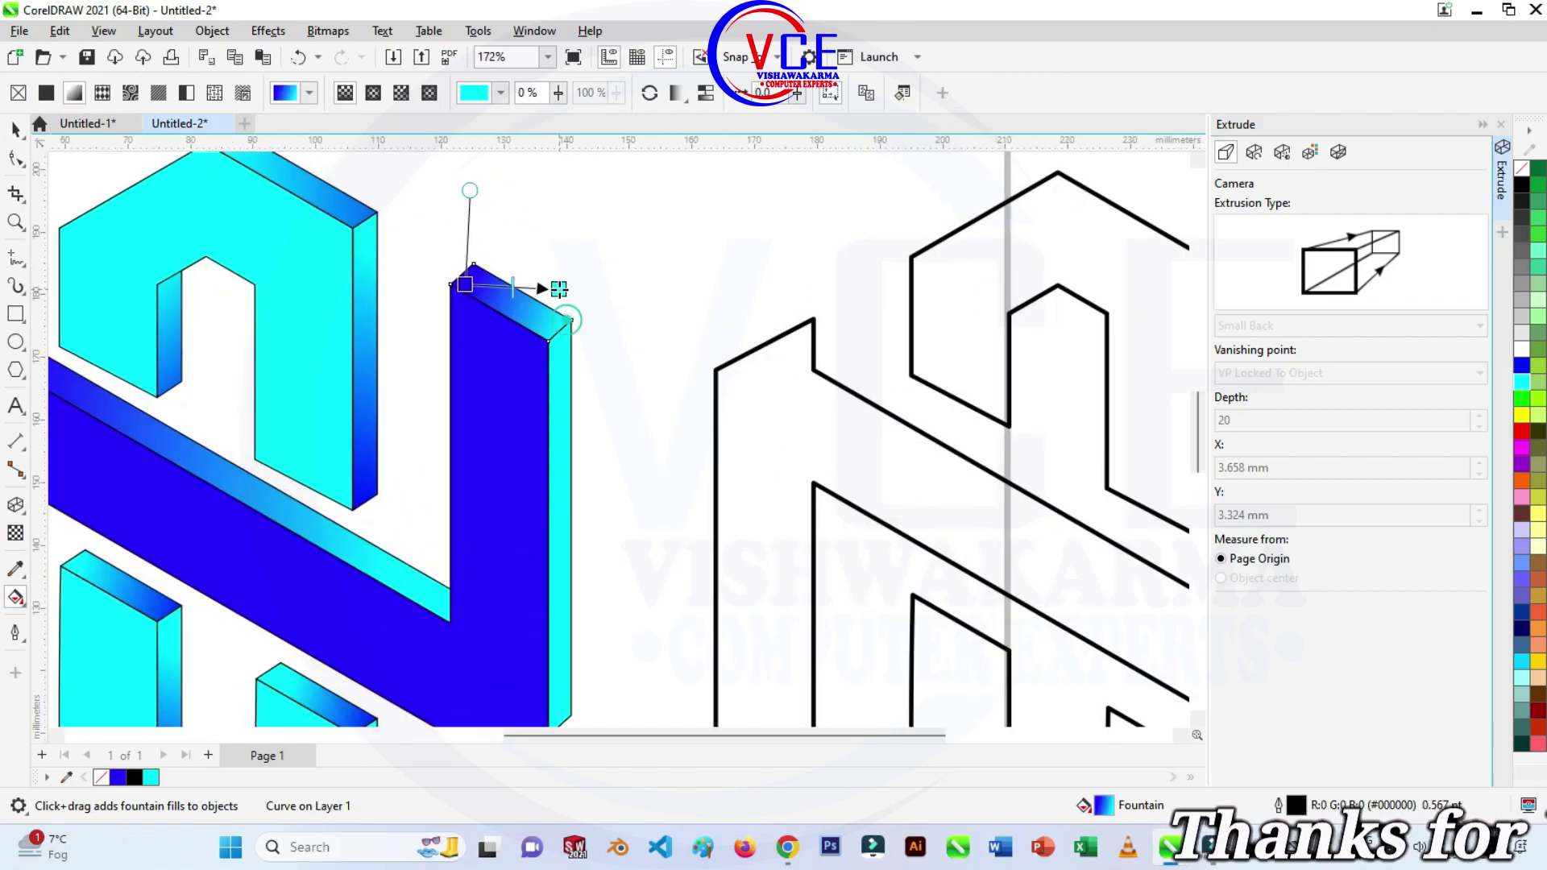
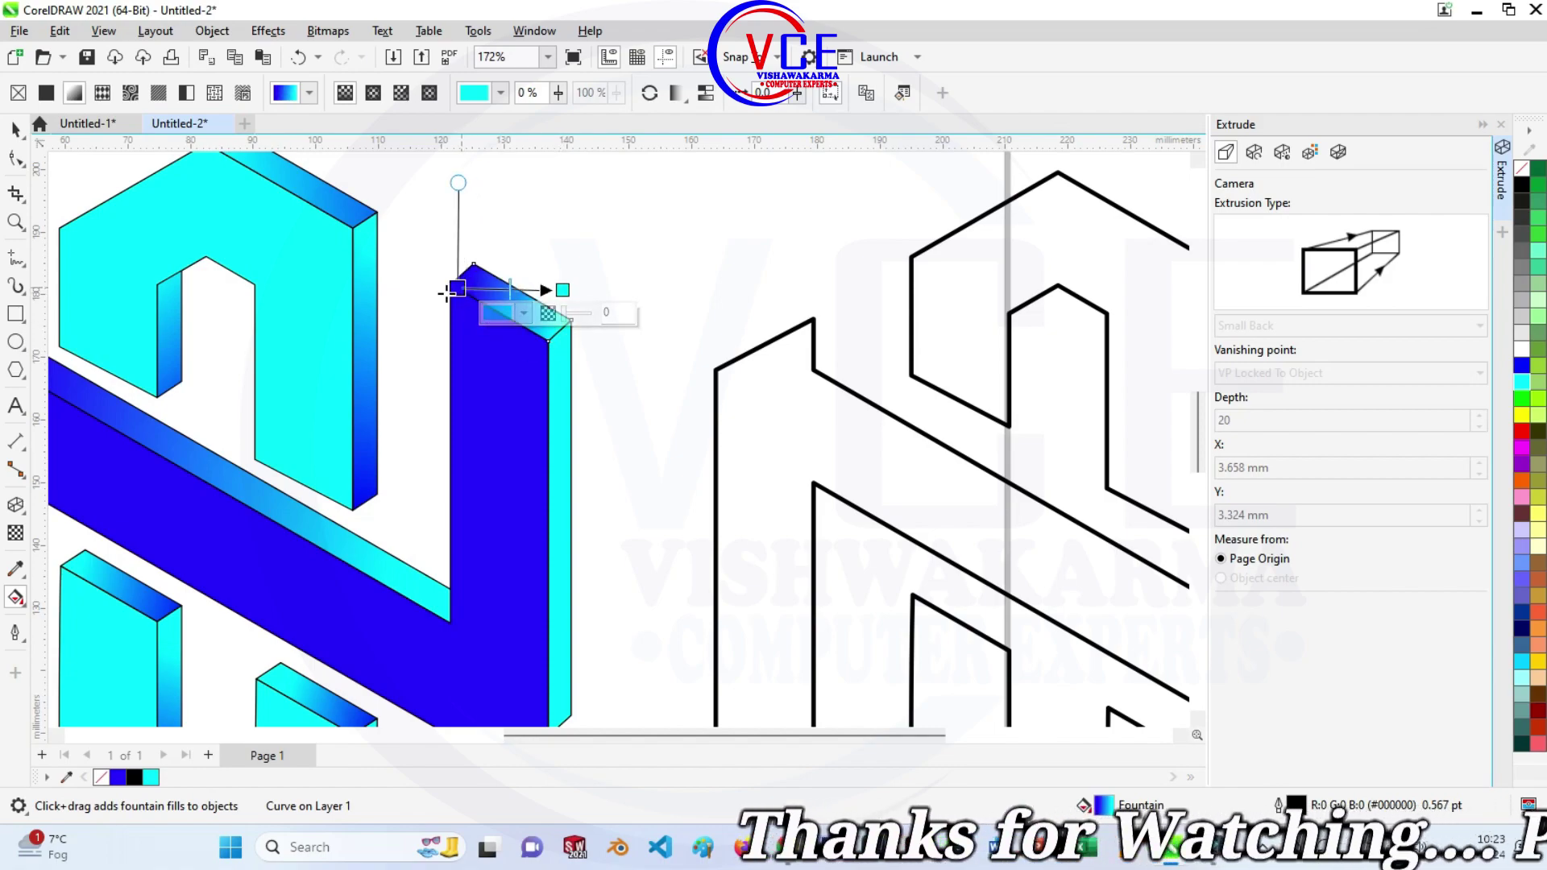
Reposition and stretch the top cap's gradient so it runs across the face.
{"action": "left_click_drag", "start_coordinate": [465, 283], "coordinate": [425, 293]}
{"action": "left_click_drag", "start_coordinate": [568, 294], "coordinate": [586, 299]}
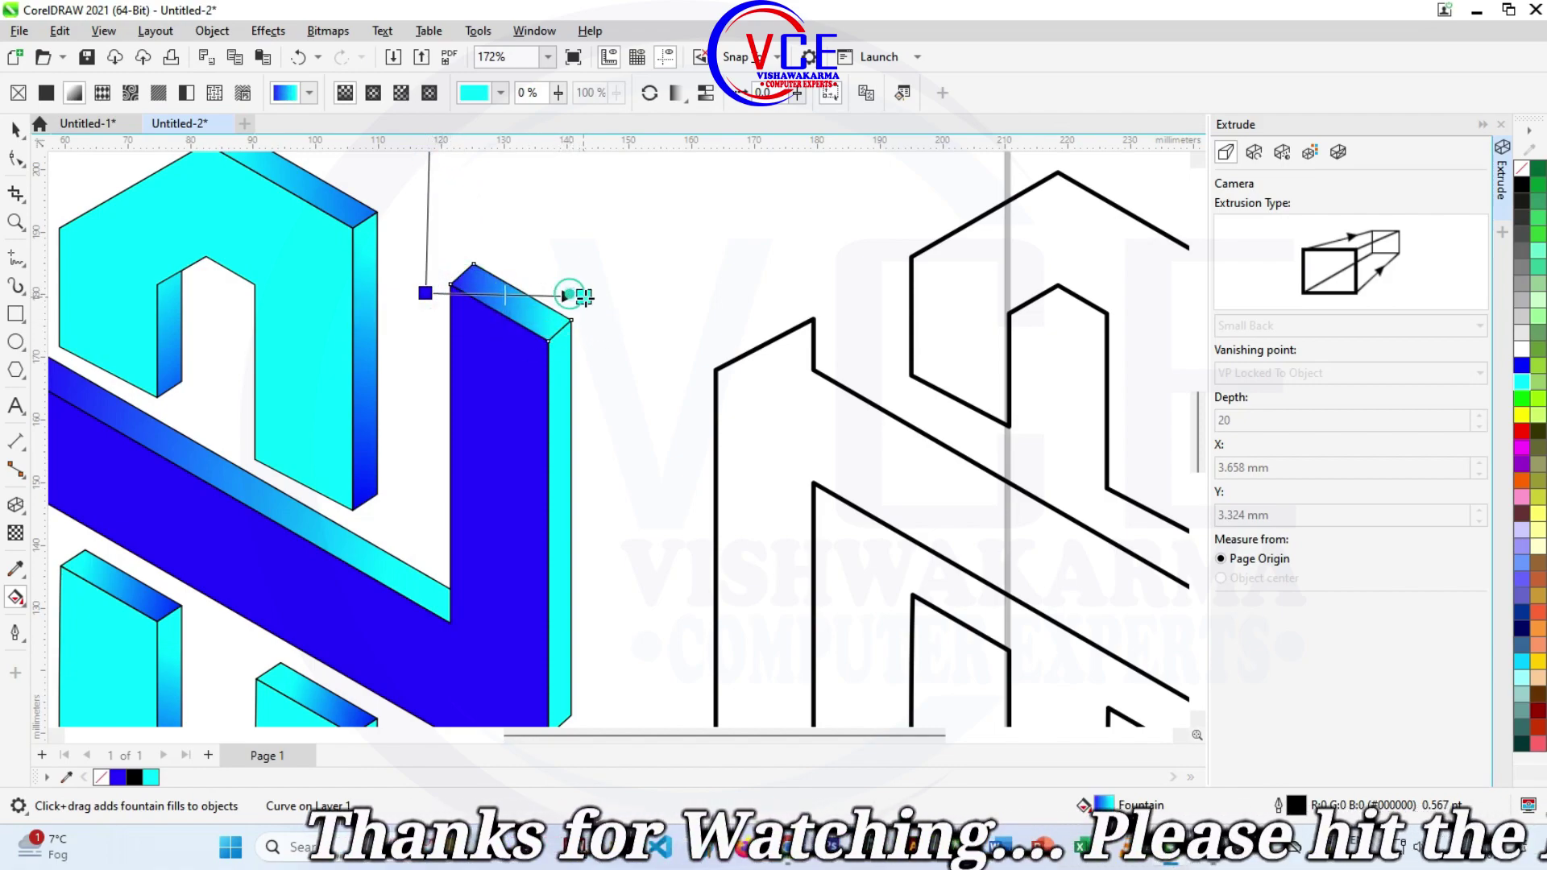
{"action": "mouse_move", "coordinate": [424, 292]}
{"action": "left_mouse_down"}
{"action": "mouse_move", "coordinate": [414, 304]}
{"action": "mouse_move", "coordinate": [286, 287]}
{"action": "left_mouse_up"}
{"action": "scroll", "coordinate": [547, 375], "scroll_direction": "down", "scroll_amount": 4}
{"action": "scroll", "coordinate": [531, 326], "scroll_direction": "up", "scroll_amount": 3}
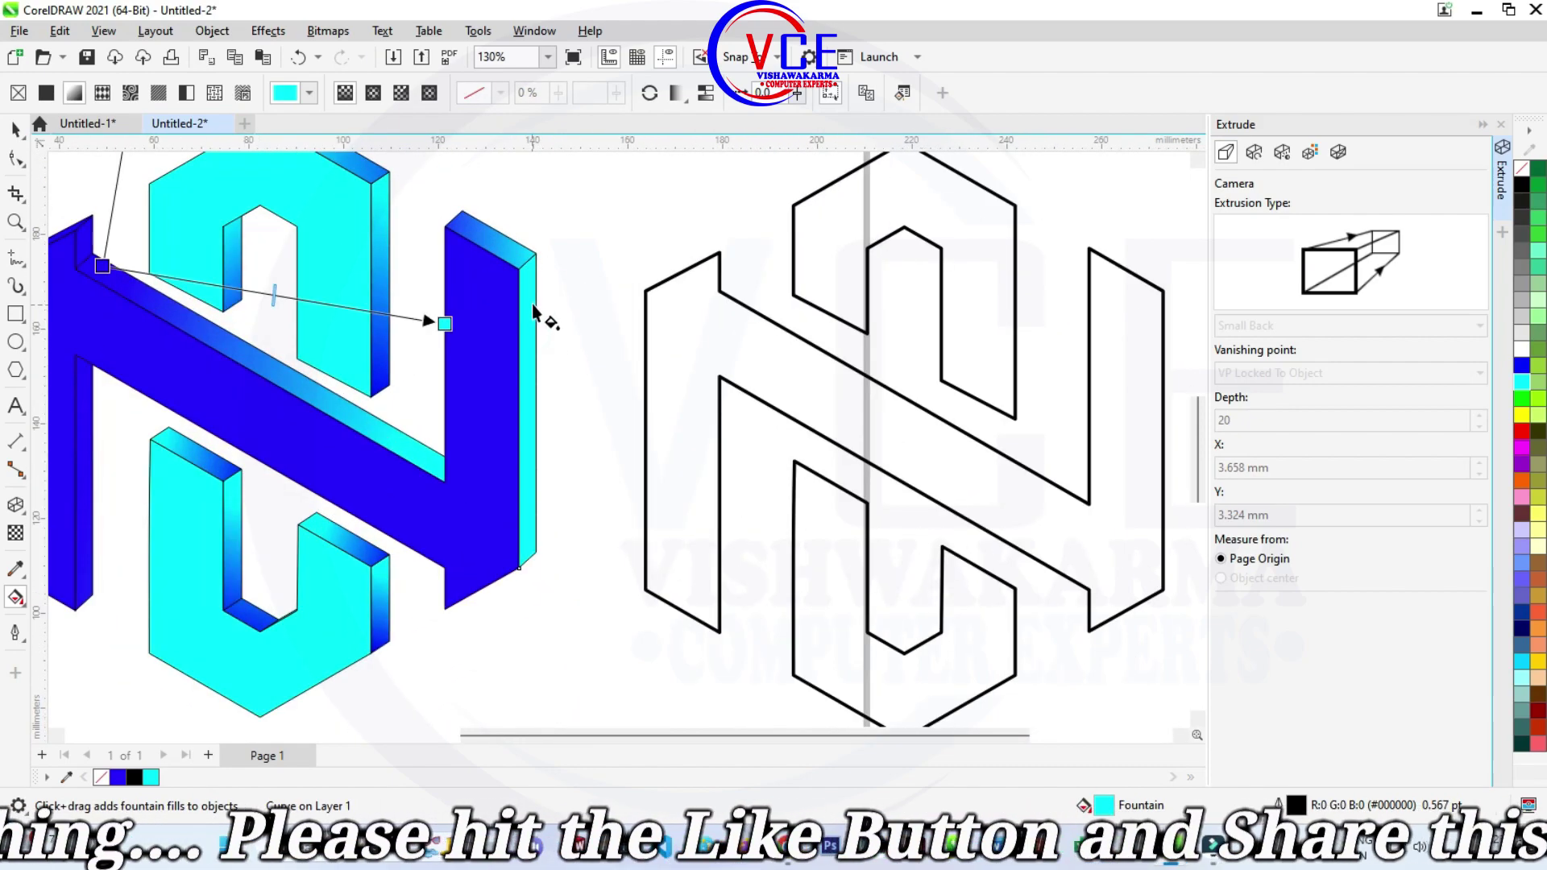
Give the right blue bar a top-to-bottom gradient, shifting its top point rightward.
{"action": "left_click", "coordinate": [525, 300]}
{"action": "left_click_drag", "start_coordinate": [528, 262], "coordinate": [446, 625]}
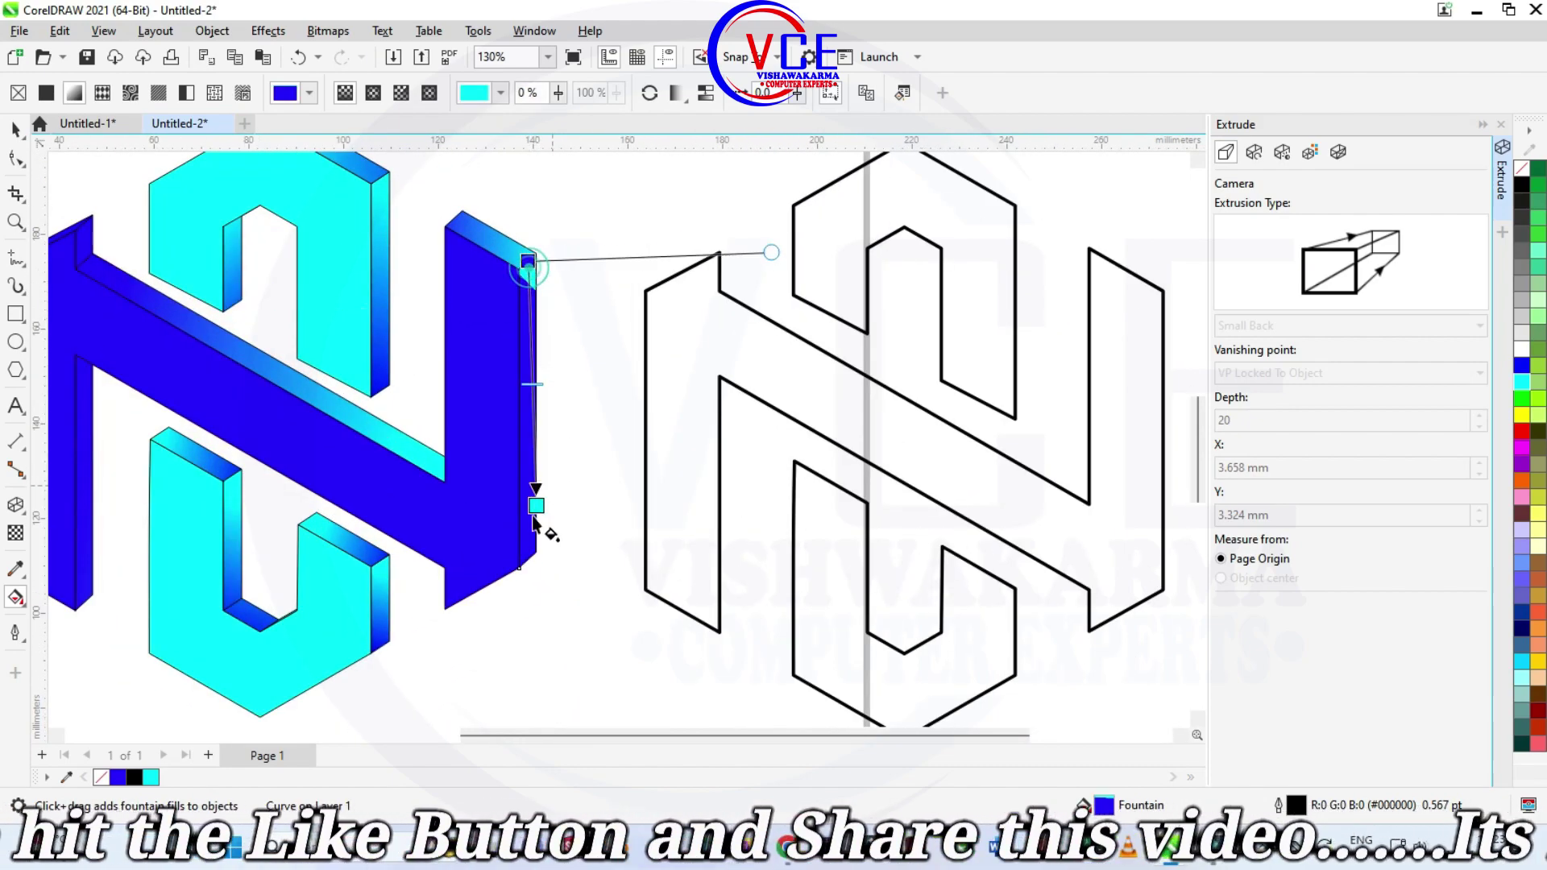
{"action": "left_click_drag", "start_coordinate": [528, 262], "coordinate": [579, 265]}
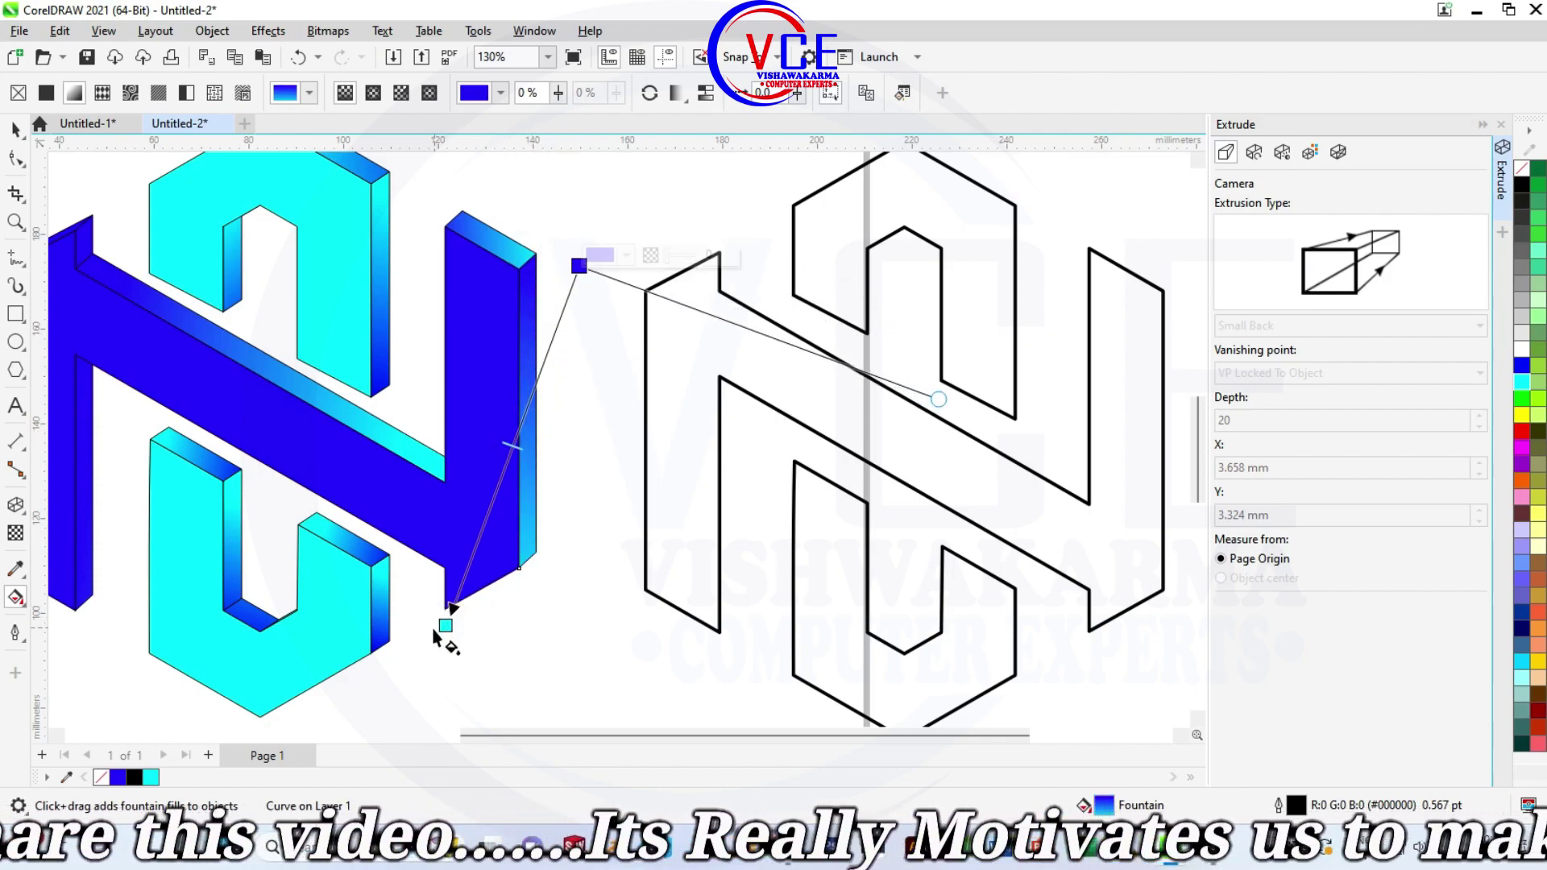
{"action": "left_click", "coordinate": [572, 616]}
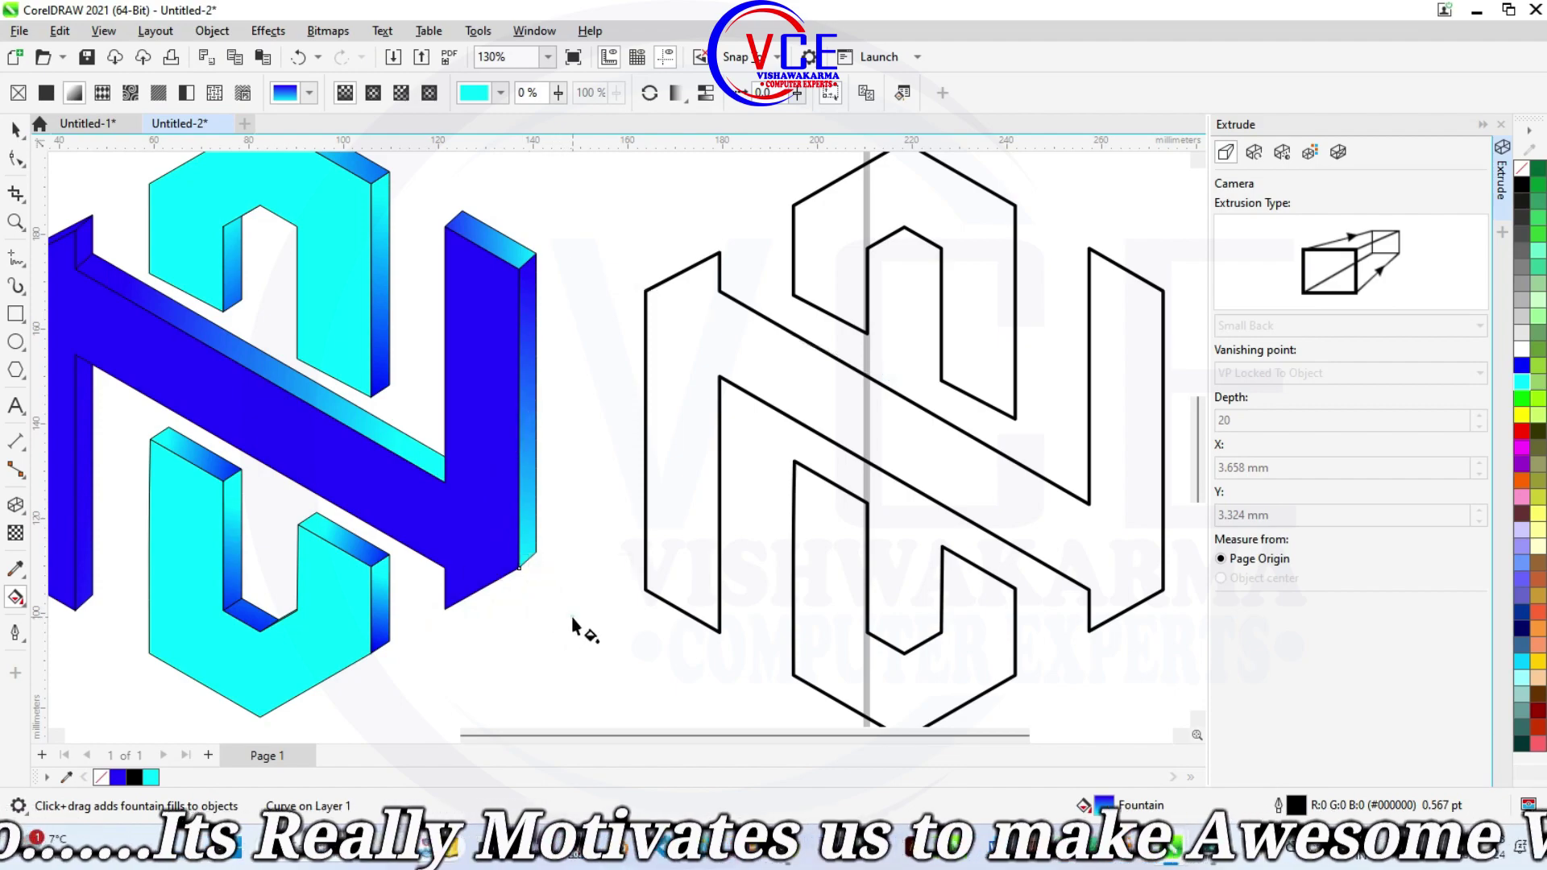
Add a gradient to the small top bevel face with its blue start pulled outward.
{"action": "scroll", "coordinate": [254, 324], "scroll_direction": "up", "scroll_amount": 1}
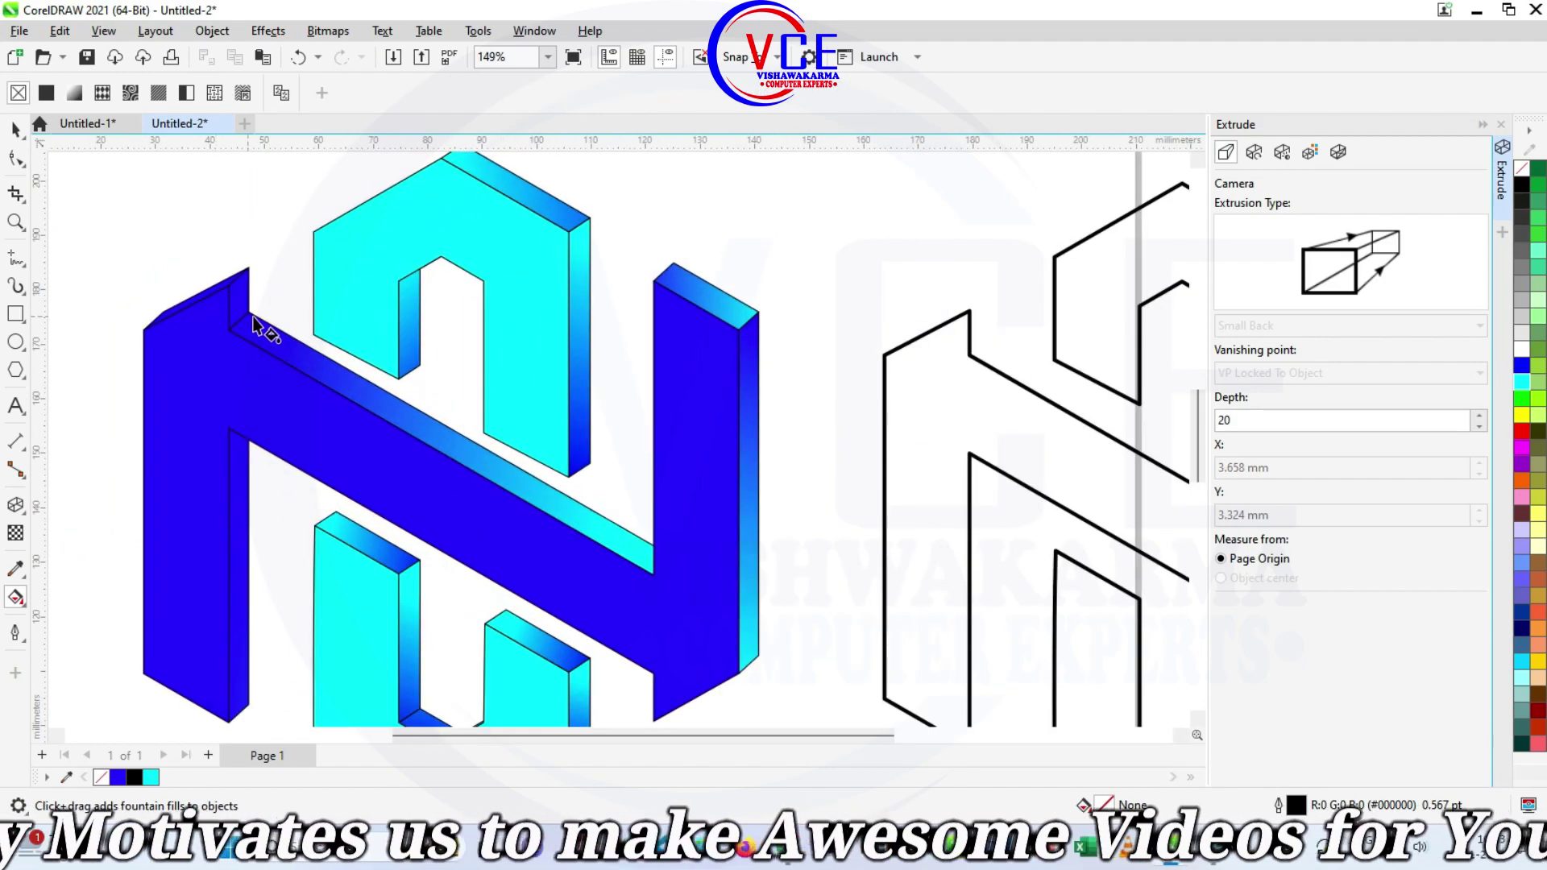
{"action": "left_click_drag", "start_coordinate": [248, 300], "coordinate": [262, 320]}
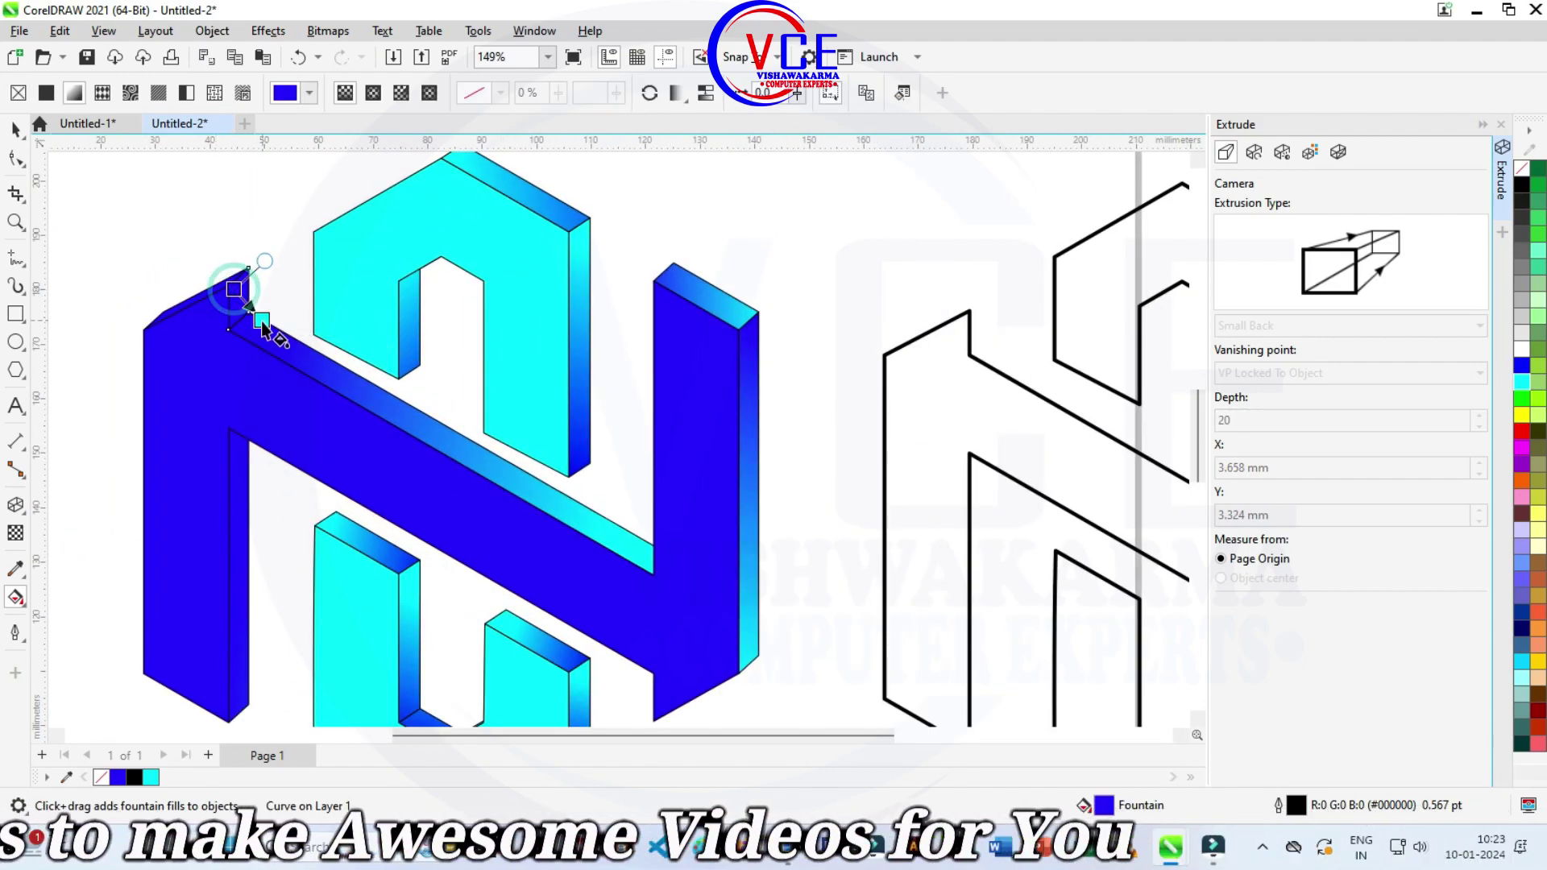
{"action": "left_click_drag", "start_coordinate": [234, 289], "coordinate": [221, 269]}
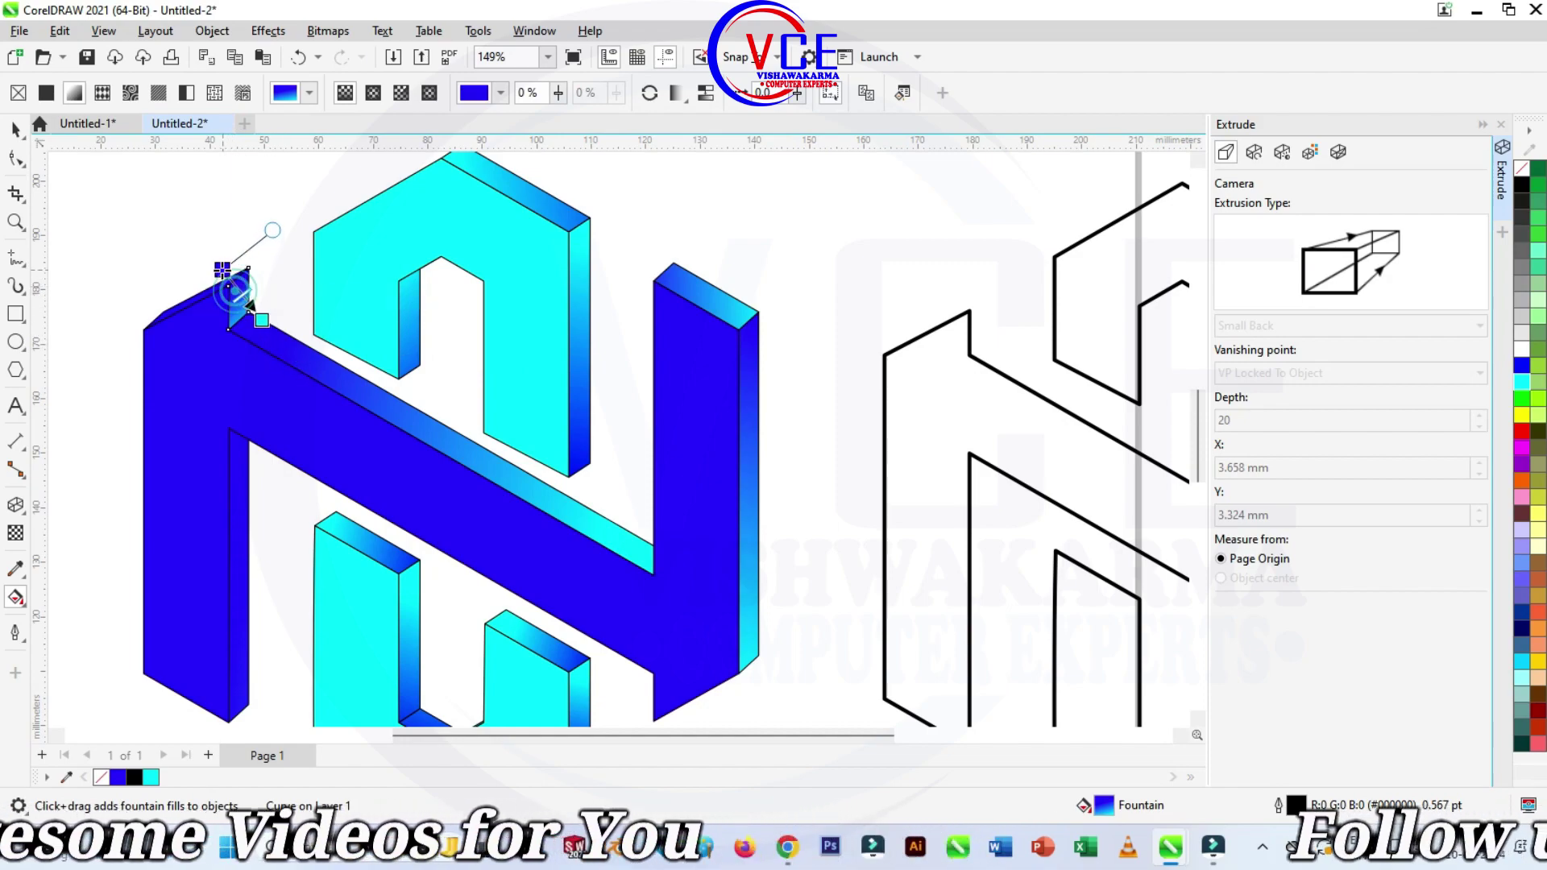
{"action": "key", "text": "Tab"}
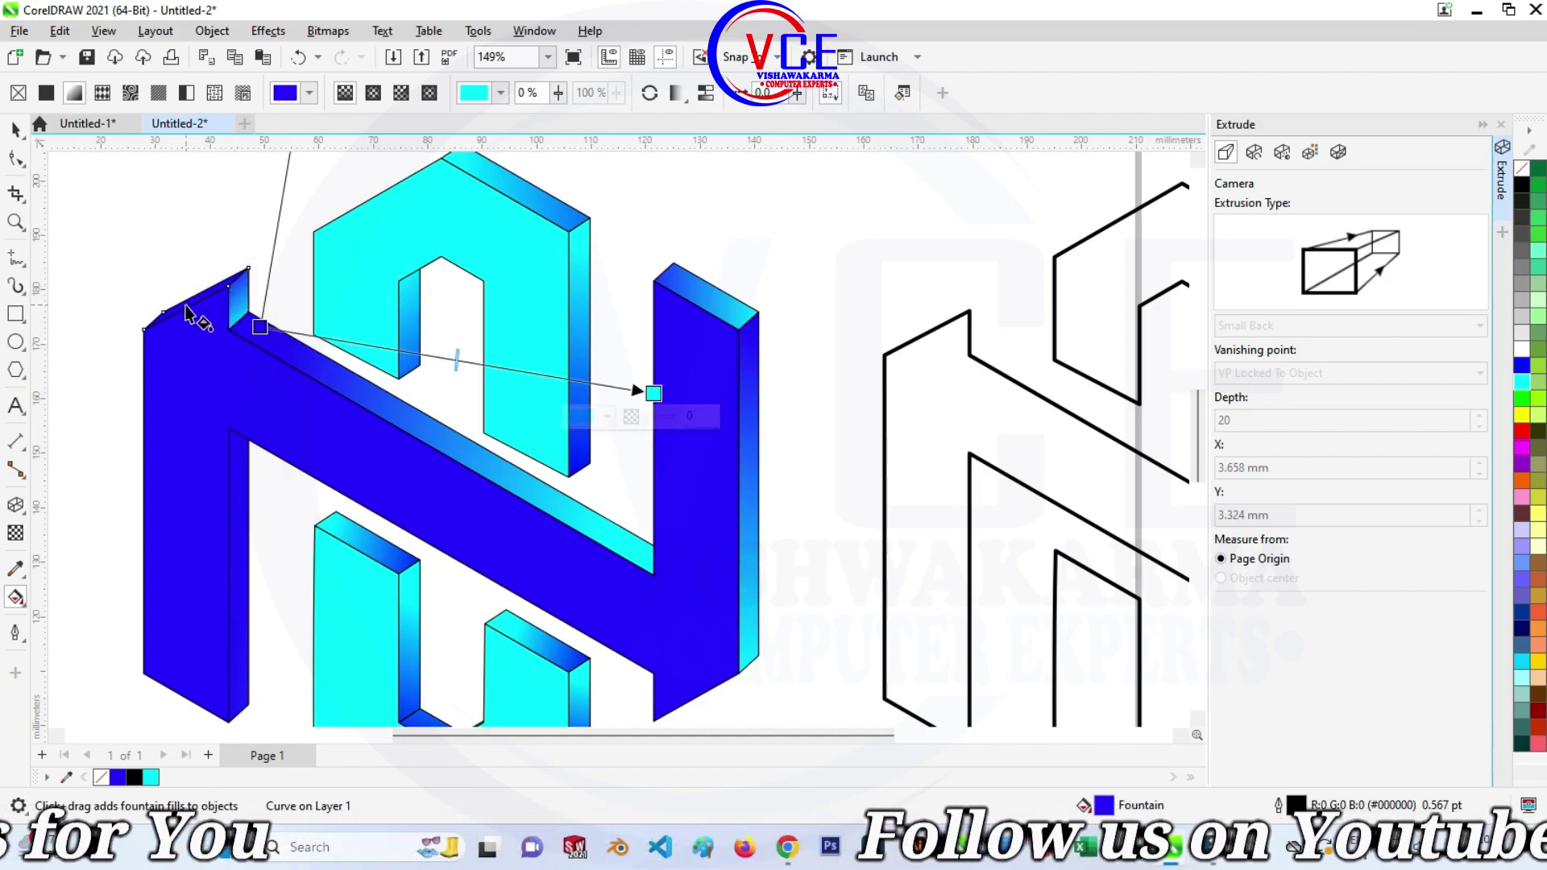
{"action": "left_click", "coordinate": [186, 310]}
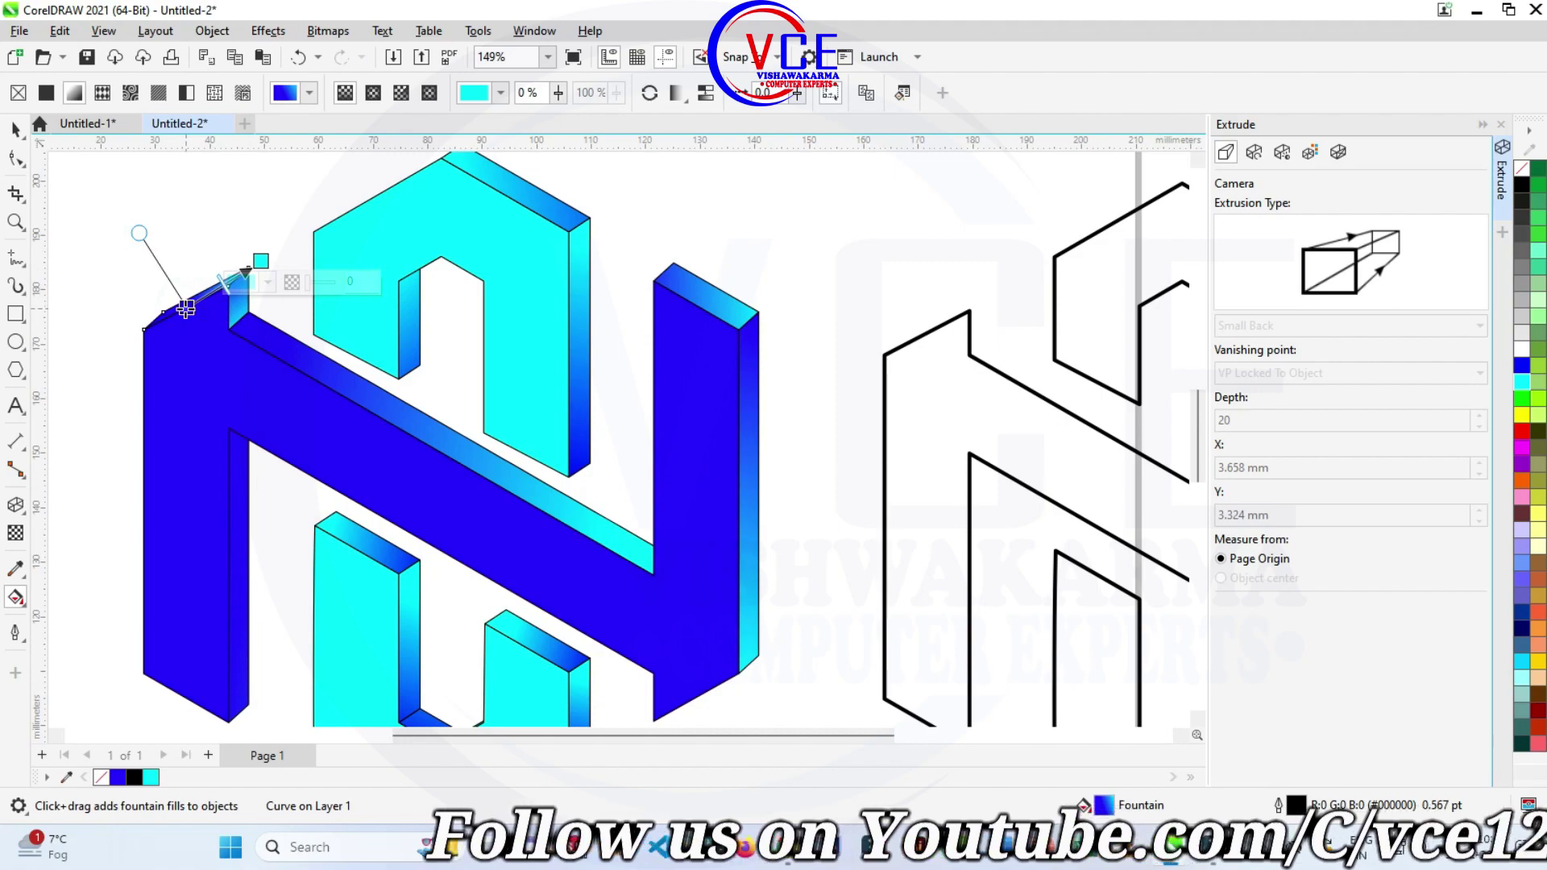
{"action": "left_click_drag", "start_coordinate": [186, 310], "coordinate": [143, 329]}
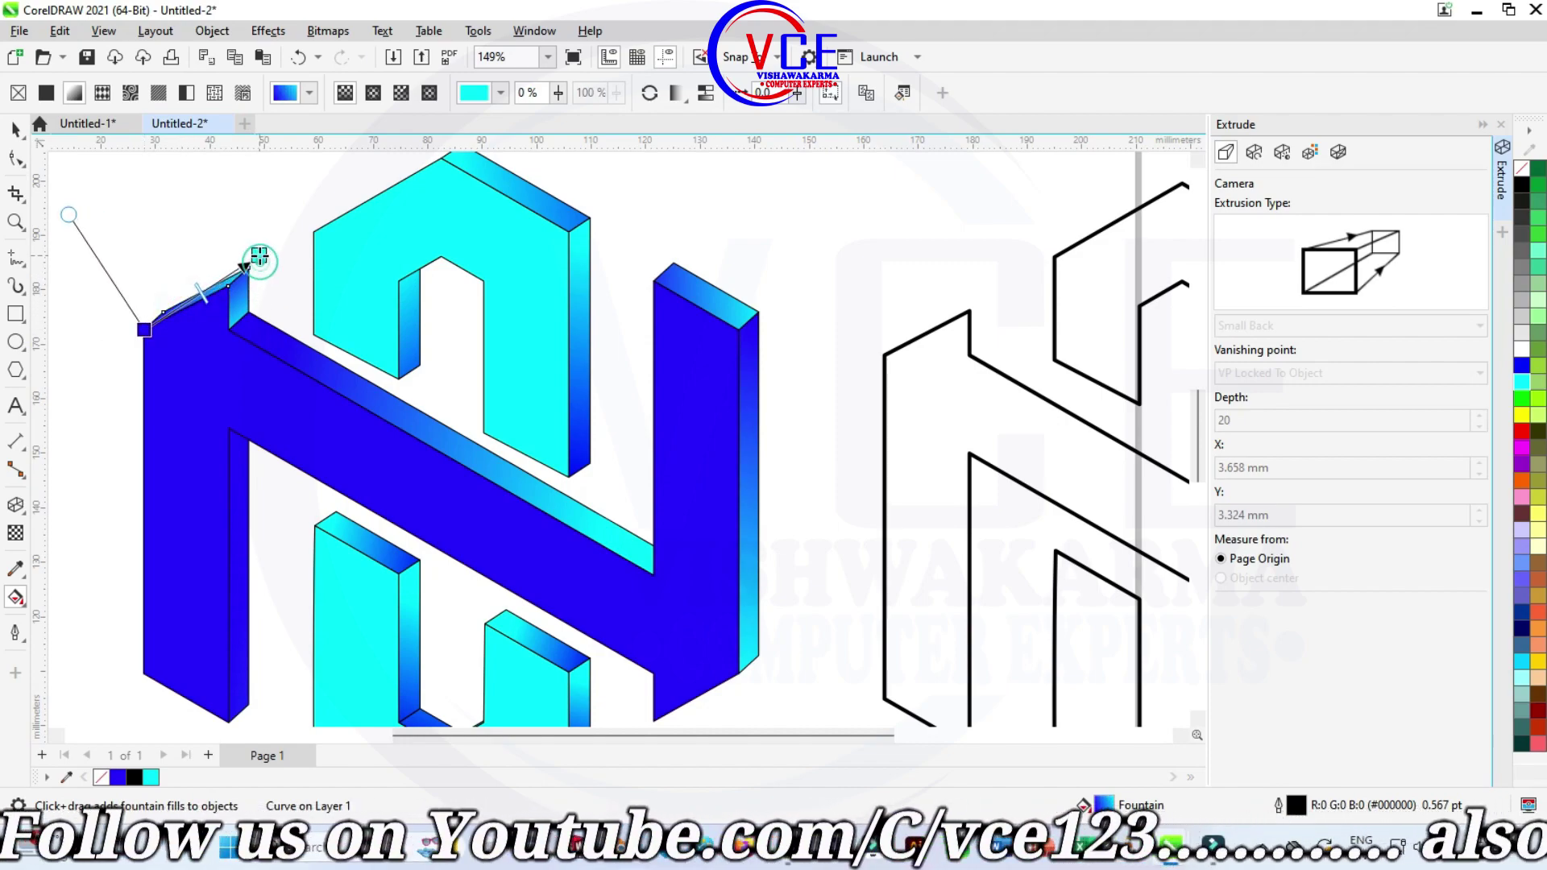
Make the diagonal face's gradient run horizontally, ending in cyan.
{"action": "left_click", "coordinate": [313, 372]}
{"action": "left_click_drag", "start_coordinate": [649, 393], "coordinate": [596, 387]}
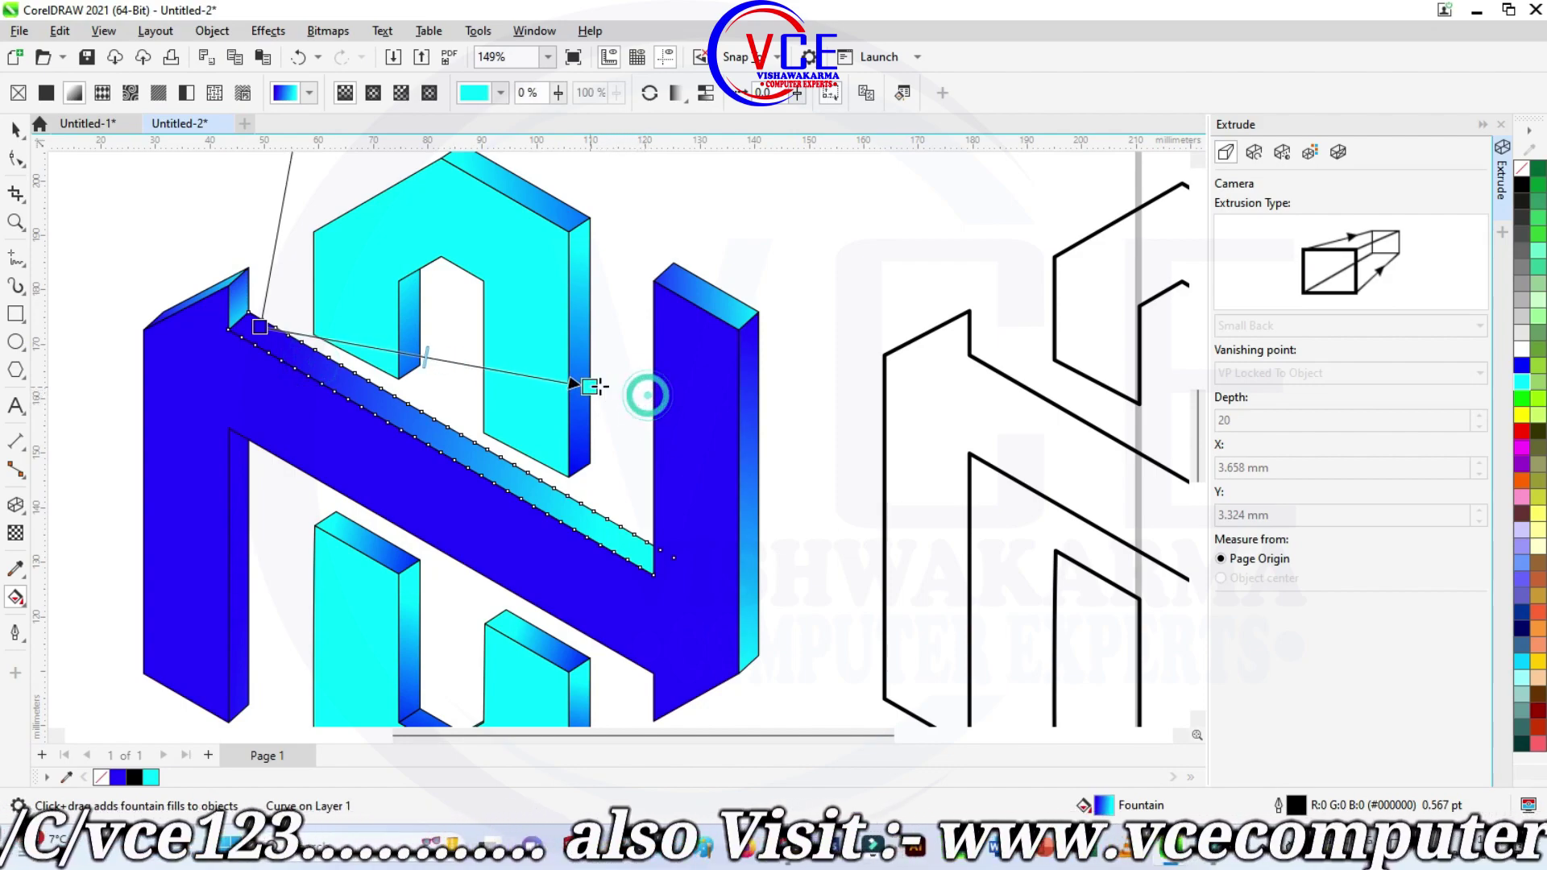
{"action": "left_click_drag", "start_coordinate": [260, 327], "coordinate": [211, 383]}
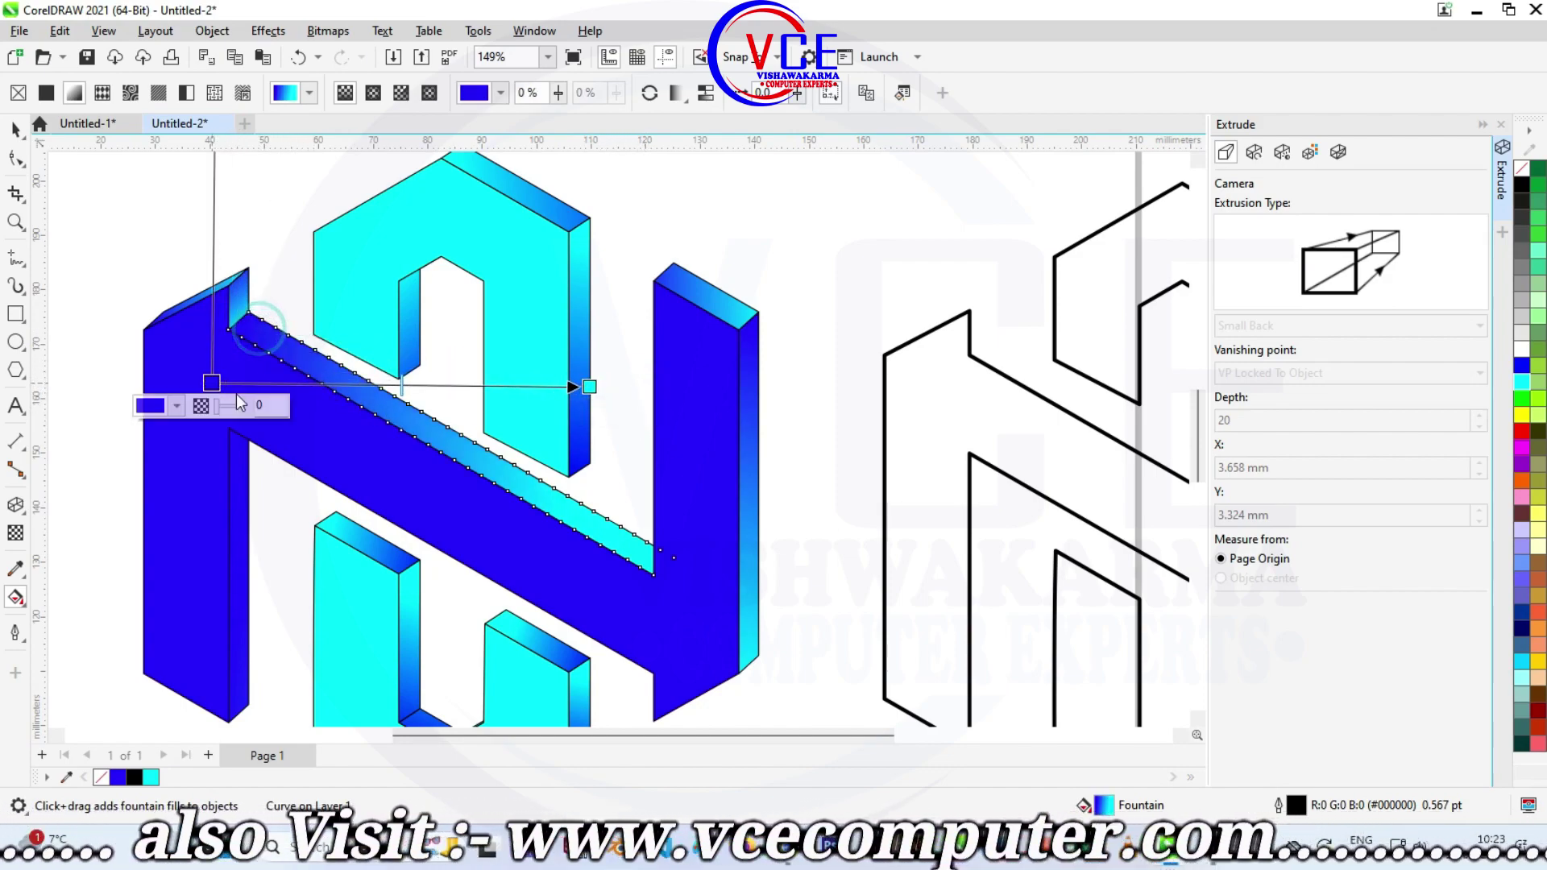
{"action": "left_click", "coordinate": [589, 387]}
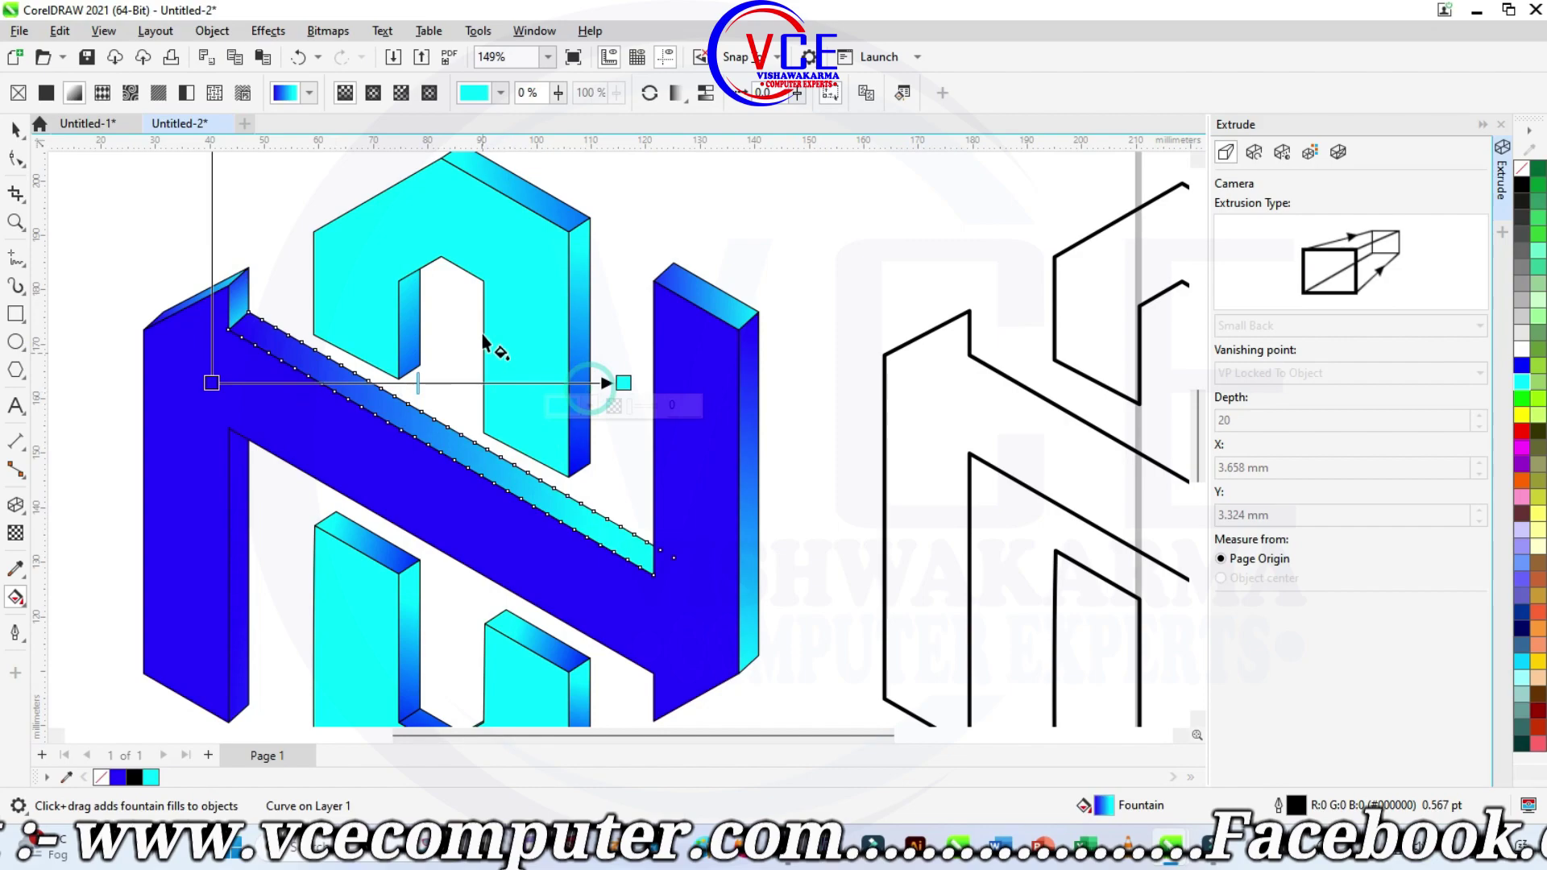
{"action": "scroll", "coordinate": [355, 433], "scroll_direction": "down", "scroll_amount": 1}
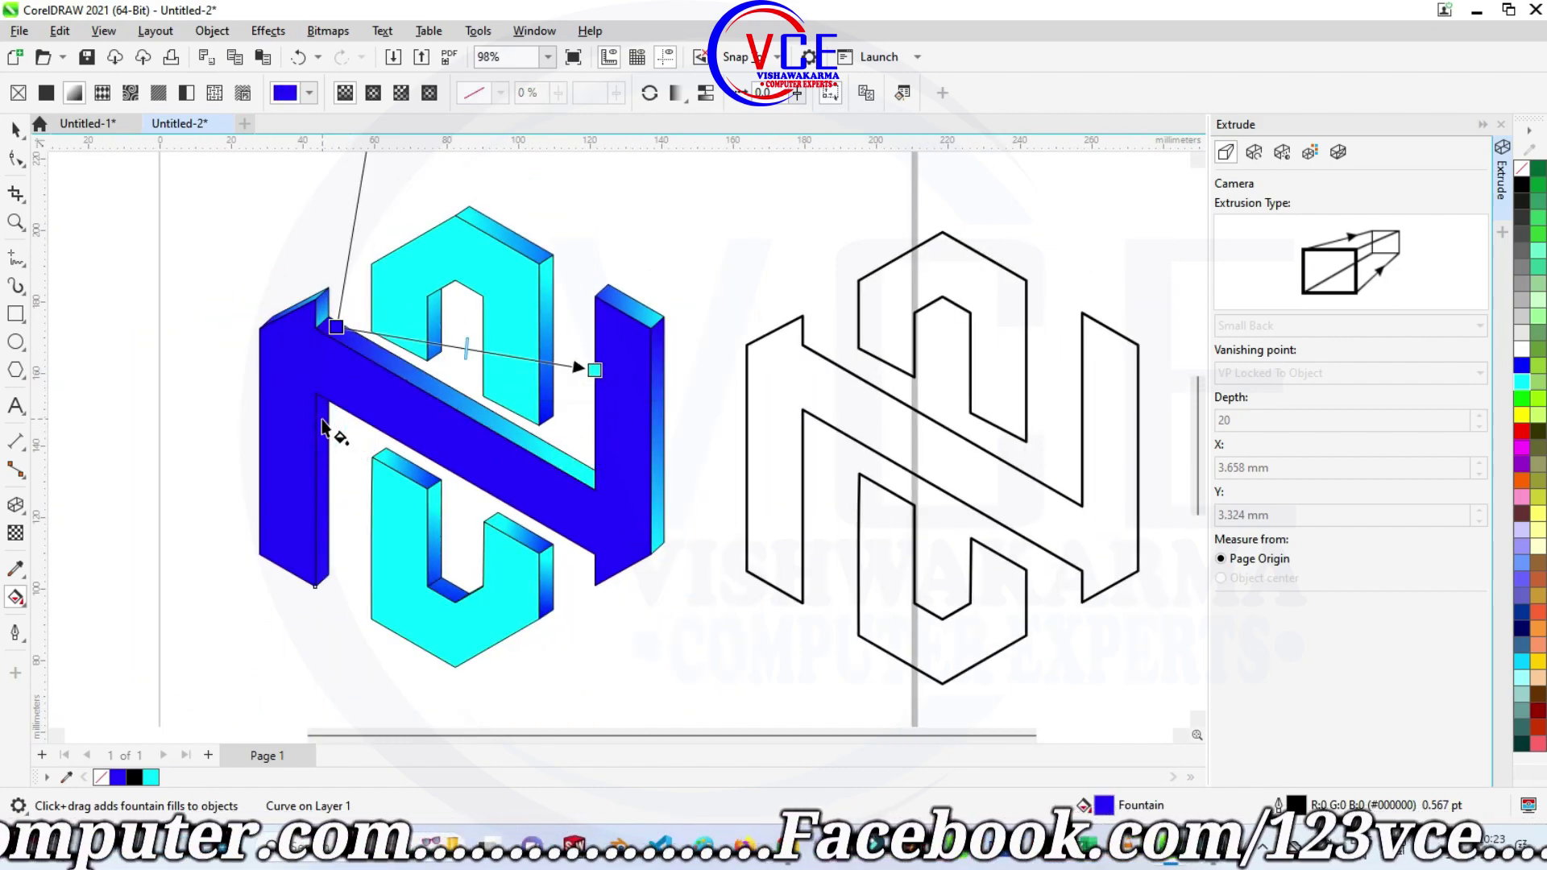
Add a top-to-bottom blue-to-cyan gradient to the front face and finish editing.
{"action": "left_click_drag", "start_coordinate": [315, 417], "coordinate": [351, 587]}
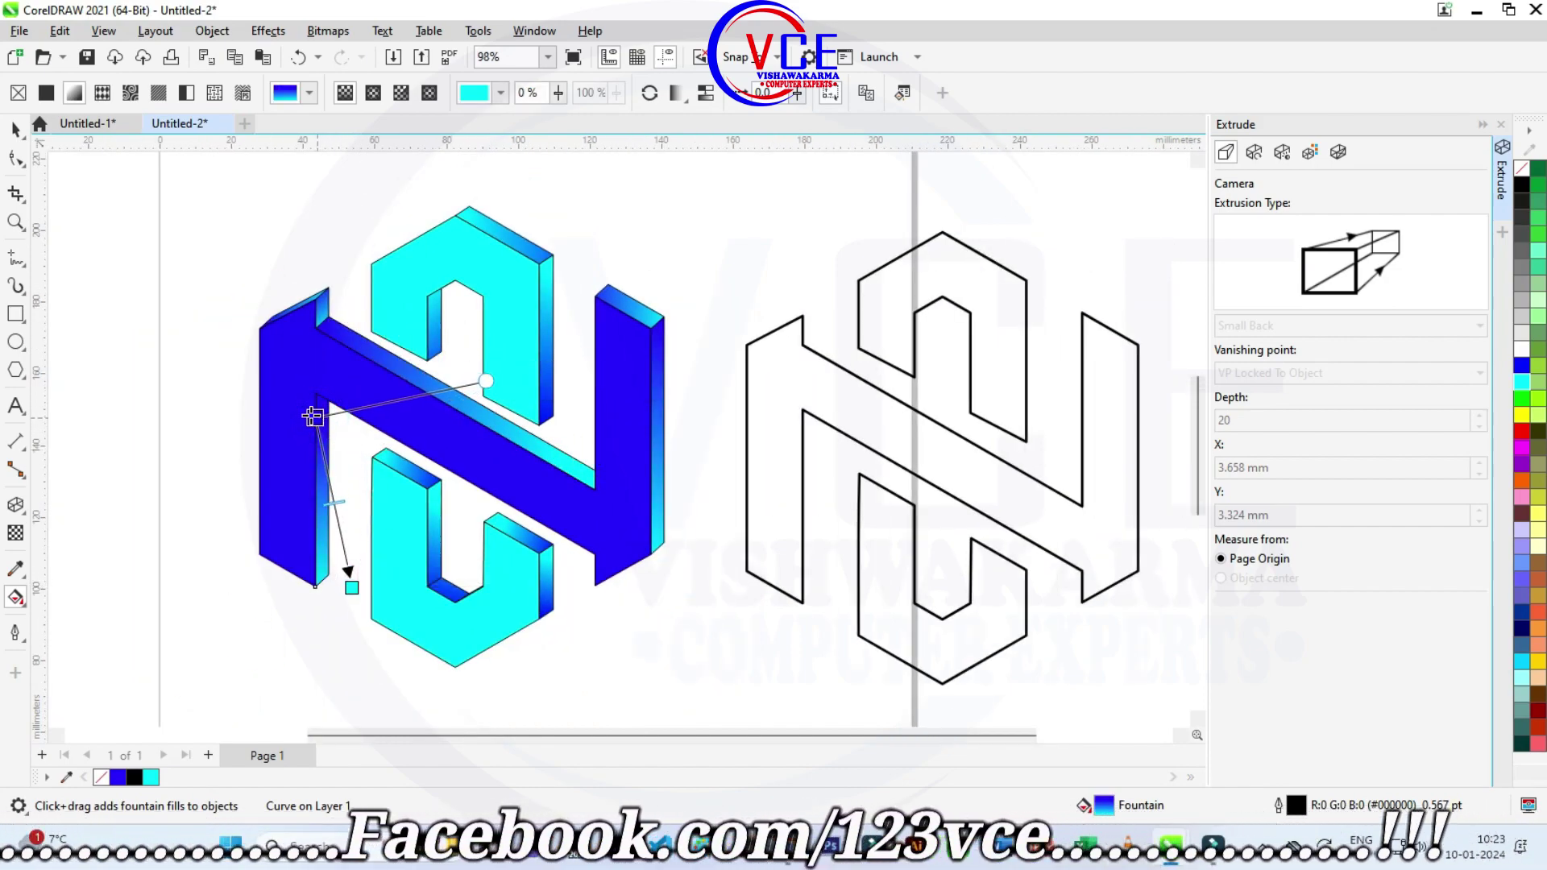
{"action": "left_click_drag", "start_coordinate": [315, 418], "coordinate": [303, 409]}
{"action": "left_click_drag", "start_coordinate": [352, 587], "coordinate": [344, 574]}
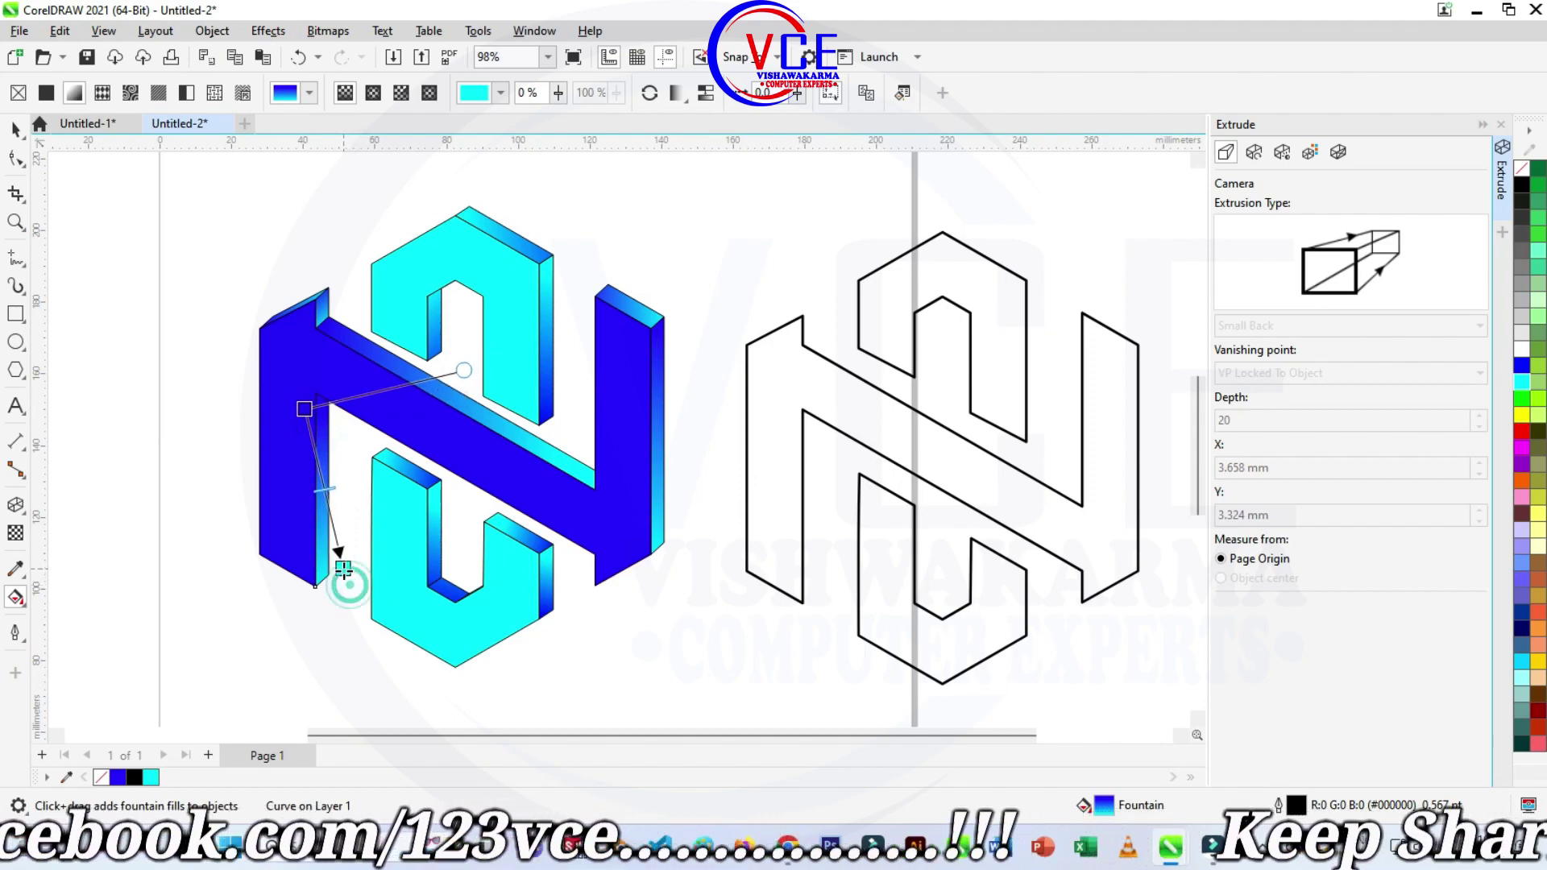
{"action": "key", "text": "space"}
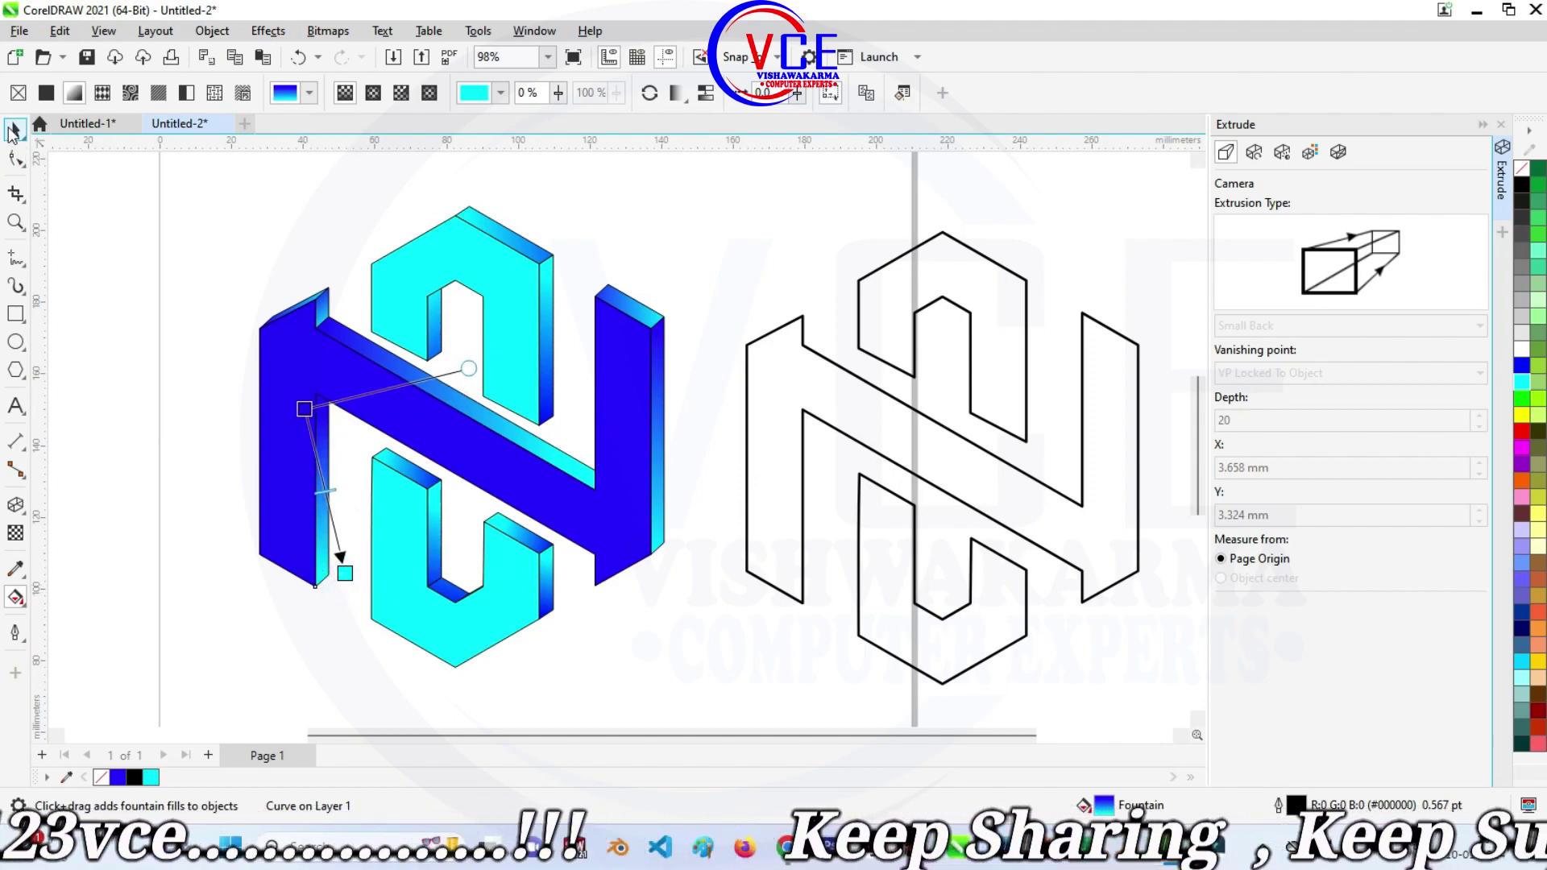
Set the outline of every left-logo piece to No Color.
{"action": "left_click", "coordinate": [153, 180]}
{"action": "scroll", "coordinate": [407, 333], "scroll_direction": "down", "scroll_amount": 1}
{"action": "scroll", "coordinate": [545, 317], "scroll_direction": "up", "scroll_amount": 1}
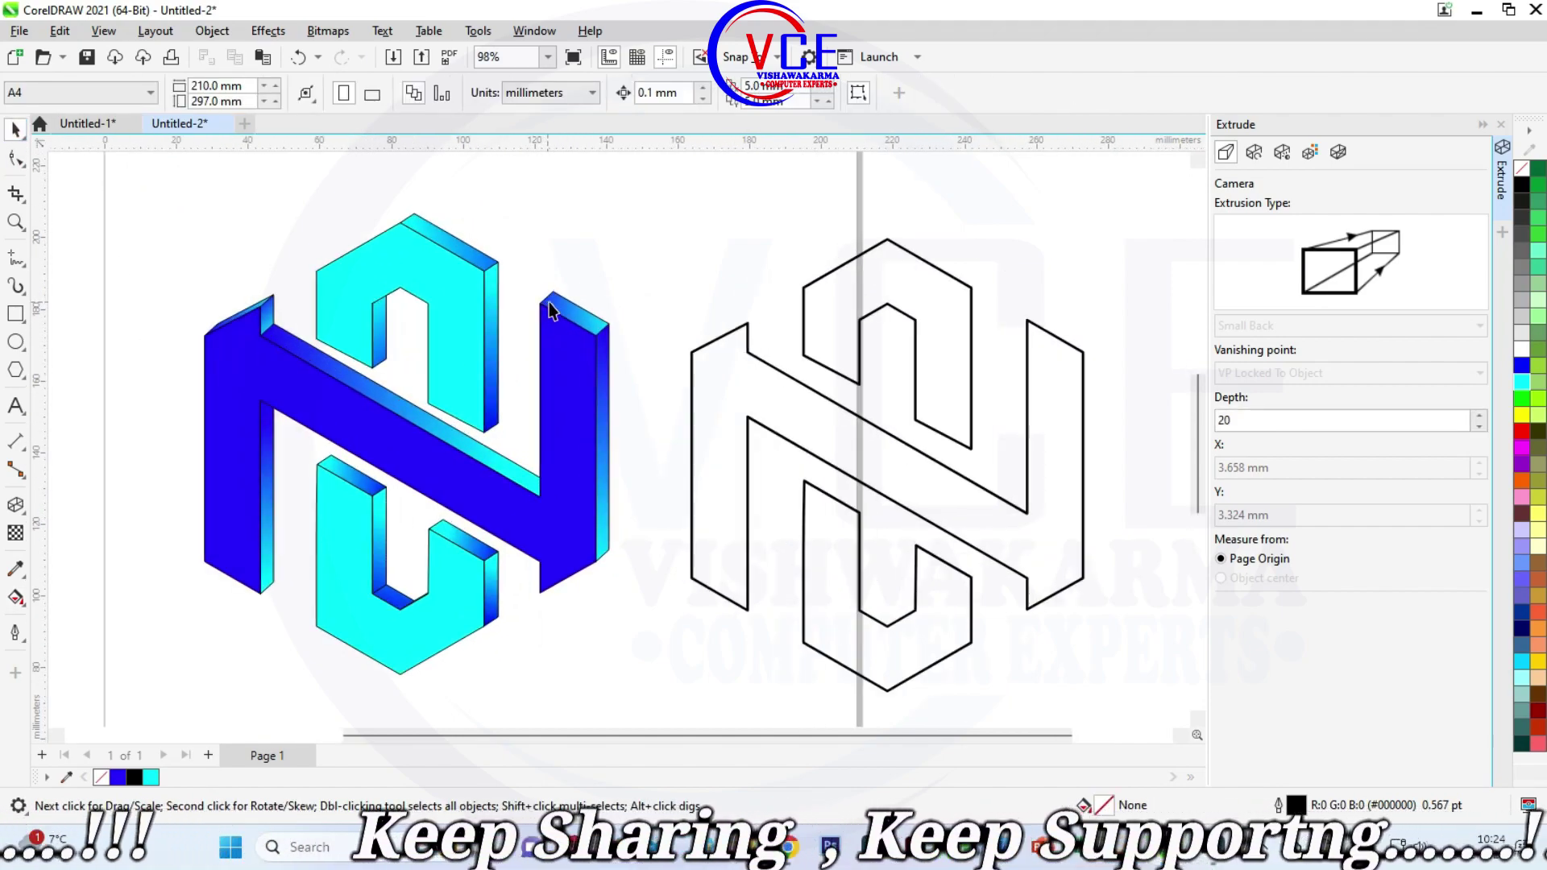
{"action": "left_click_drag", "start_coordinate": [149, 157], "coordinate": [632, 666]}
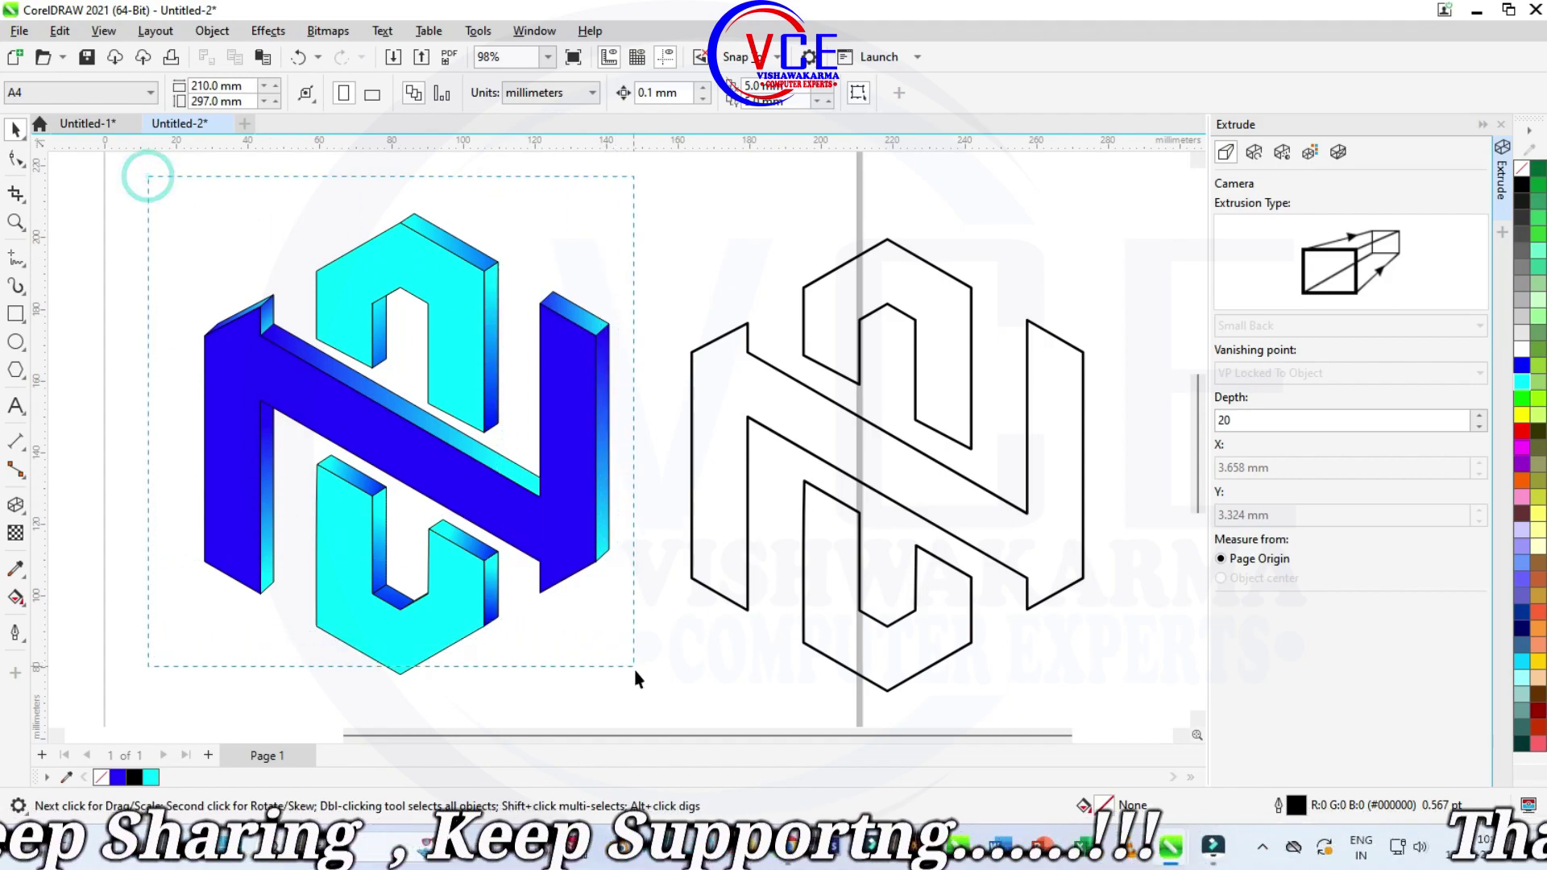
{"action": "right_click", "coordinate": [1521, 167]}
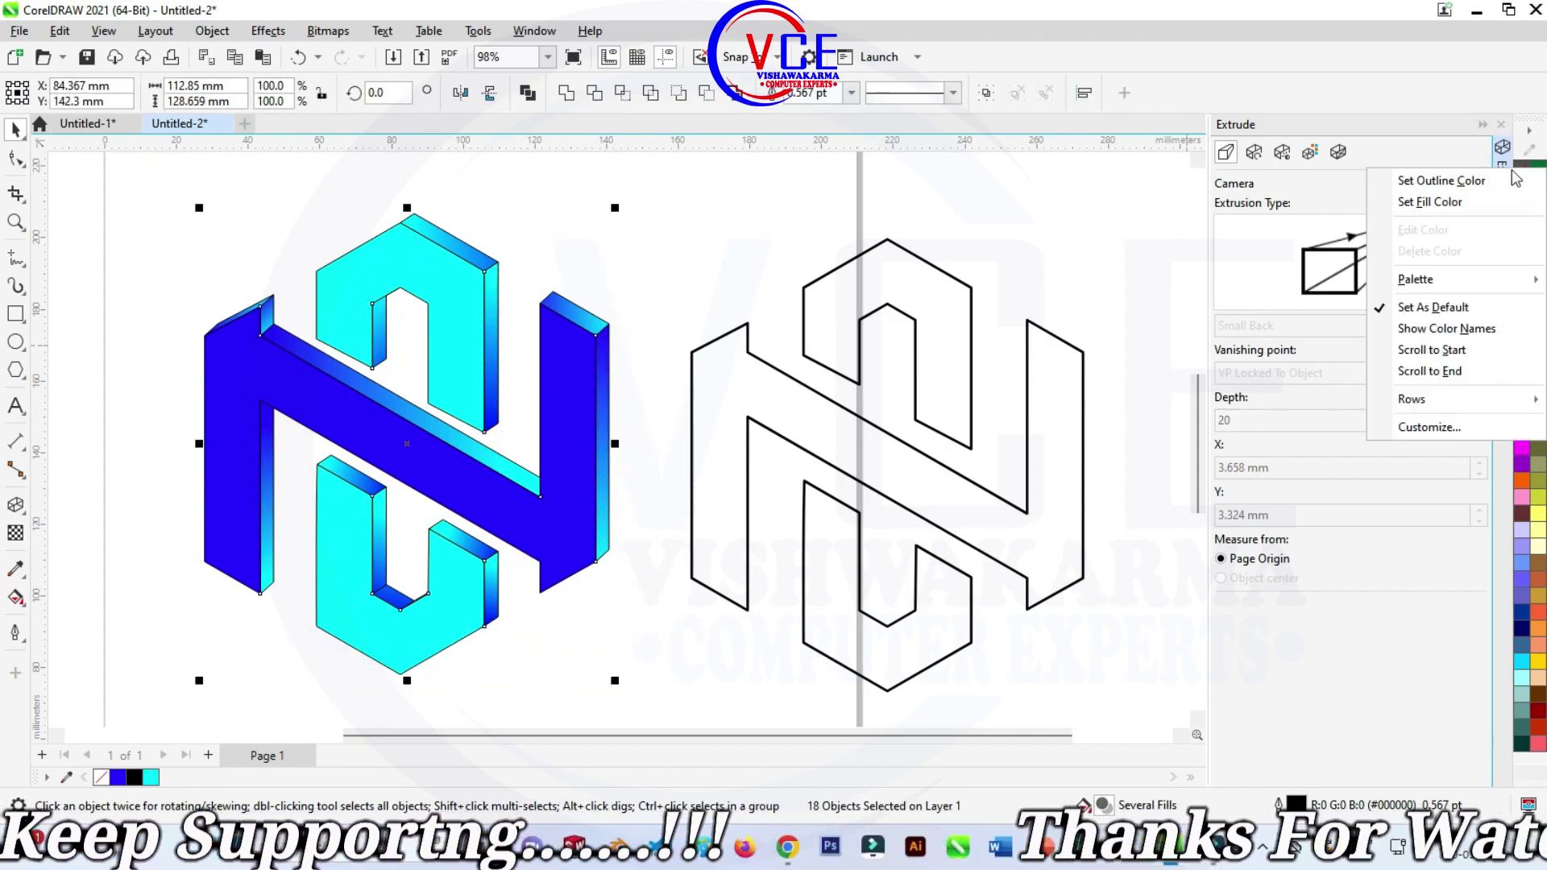
{"action": "left_click", "coordinate": [1464, 176]}
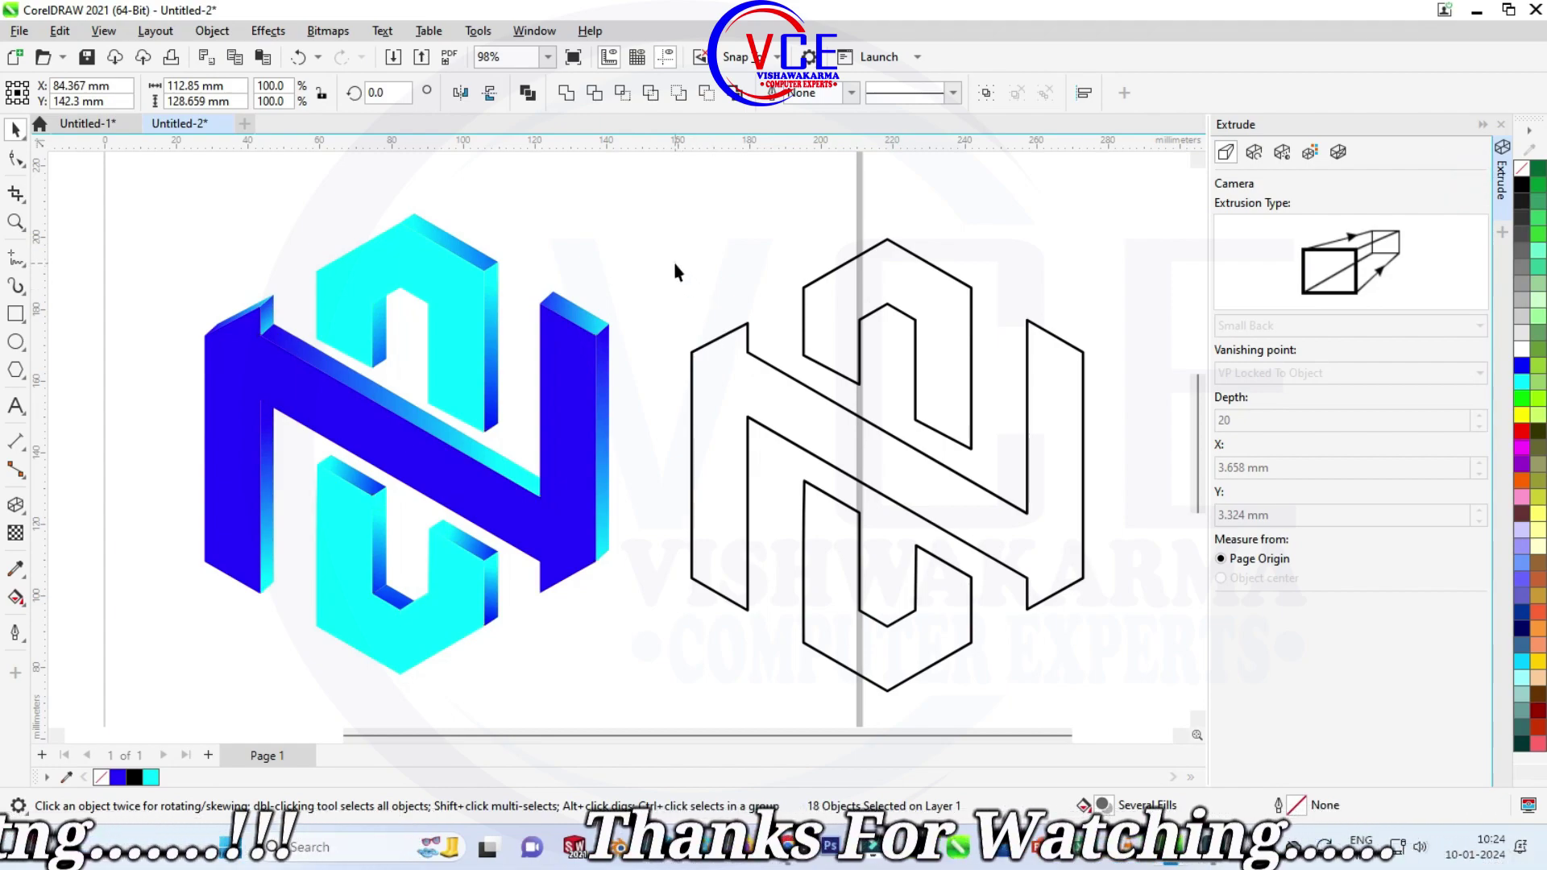
{"action": "left_click", "coordinate": [685, 290]}
{"action": "left_click", "coordinate": [799, 355]}
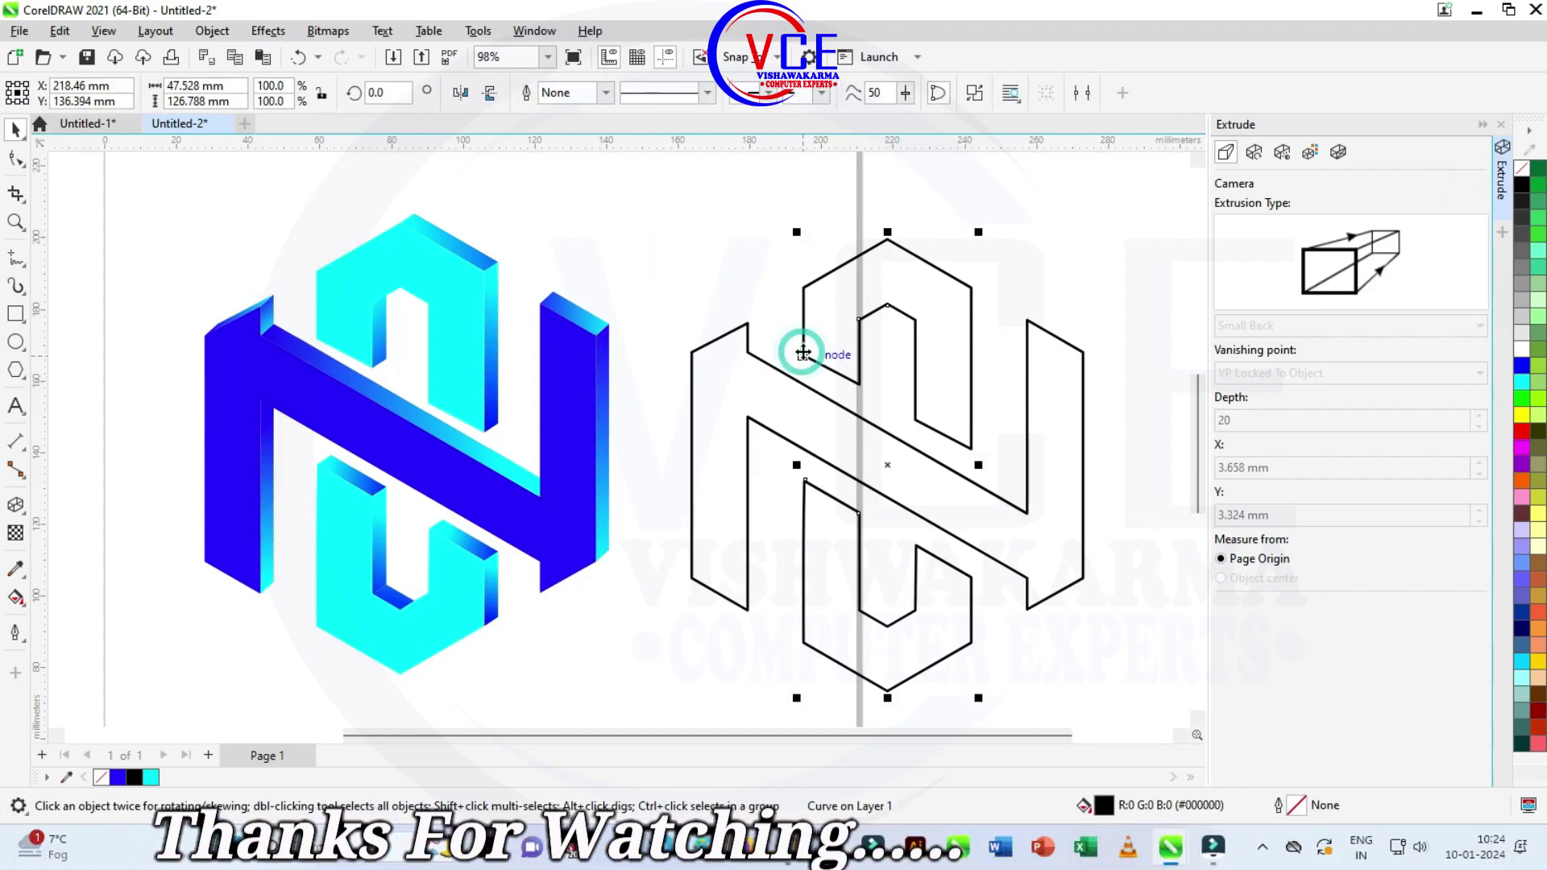
Fill the right copy's hexagon outline with the metallic radial-burst fountain preset.
{"action": "left_click", "coordinate": [18, 598]}
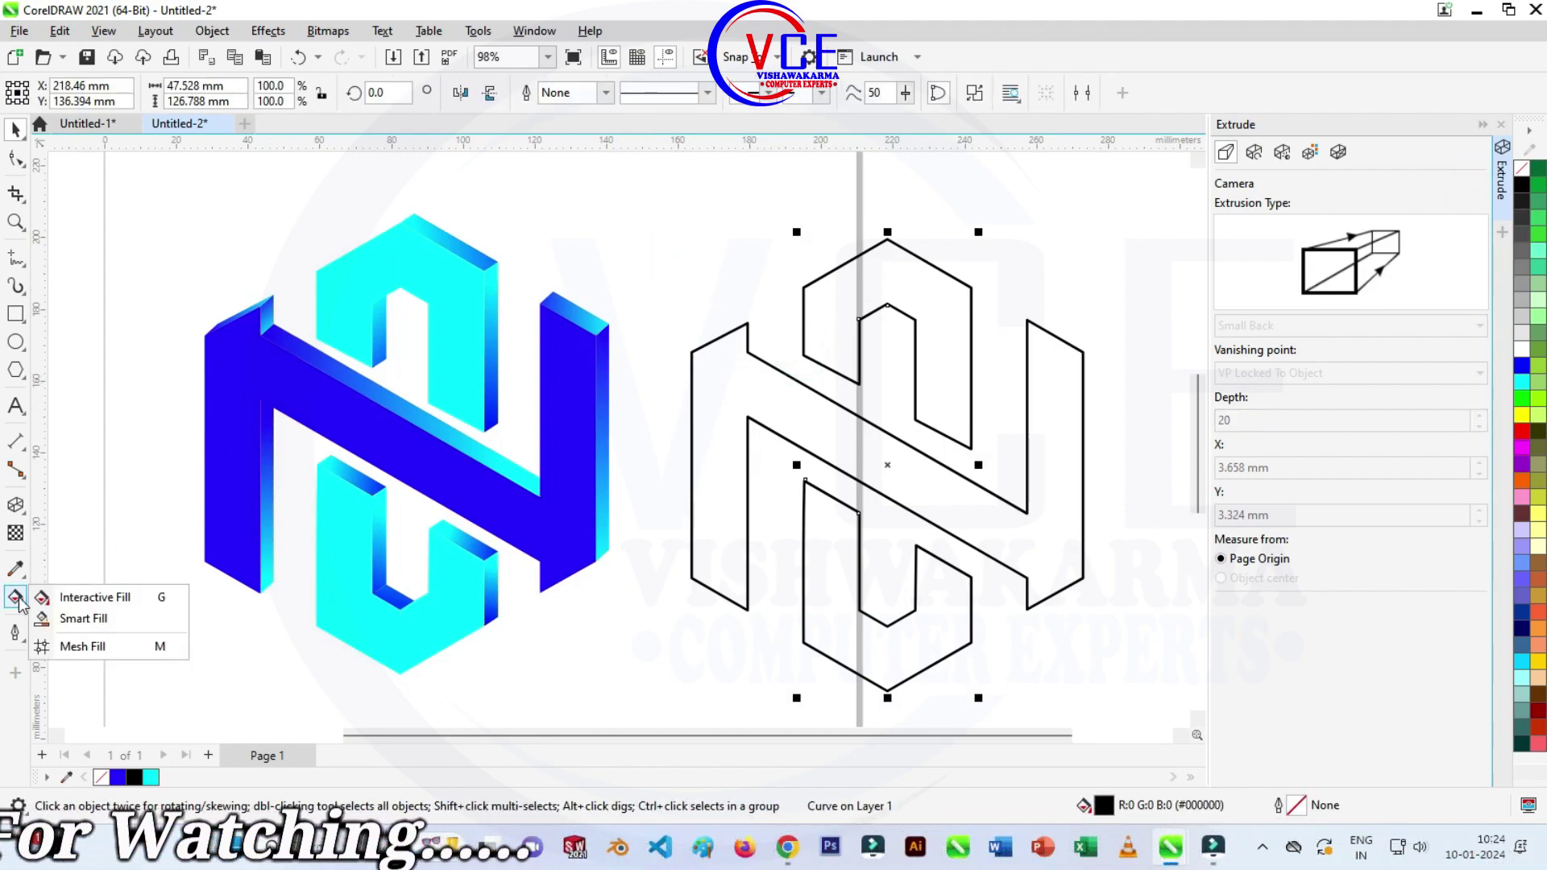
{"action": "left_click", "coordinate": [69, 597]}
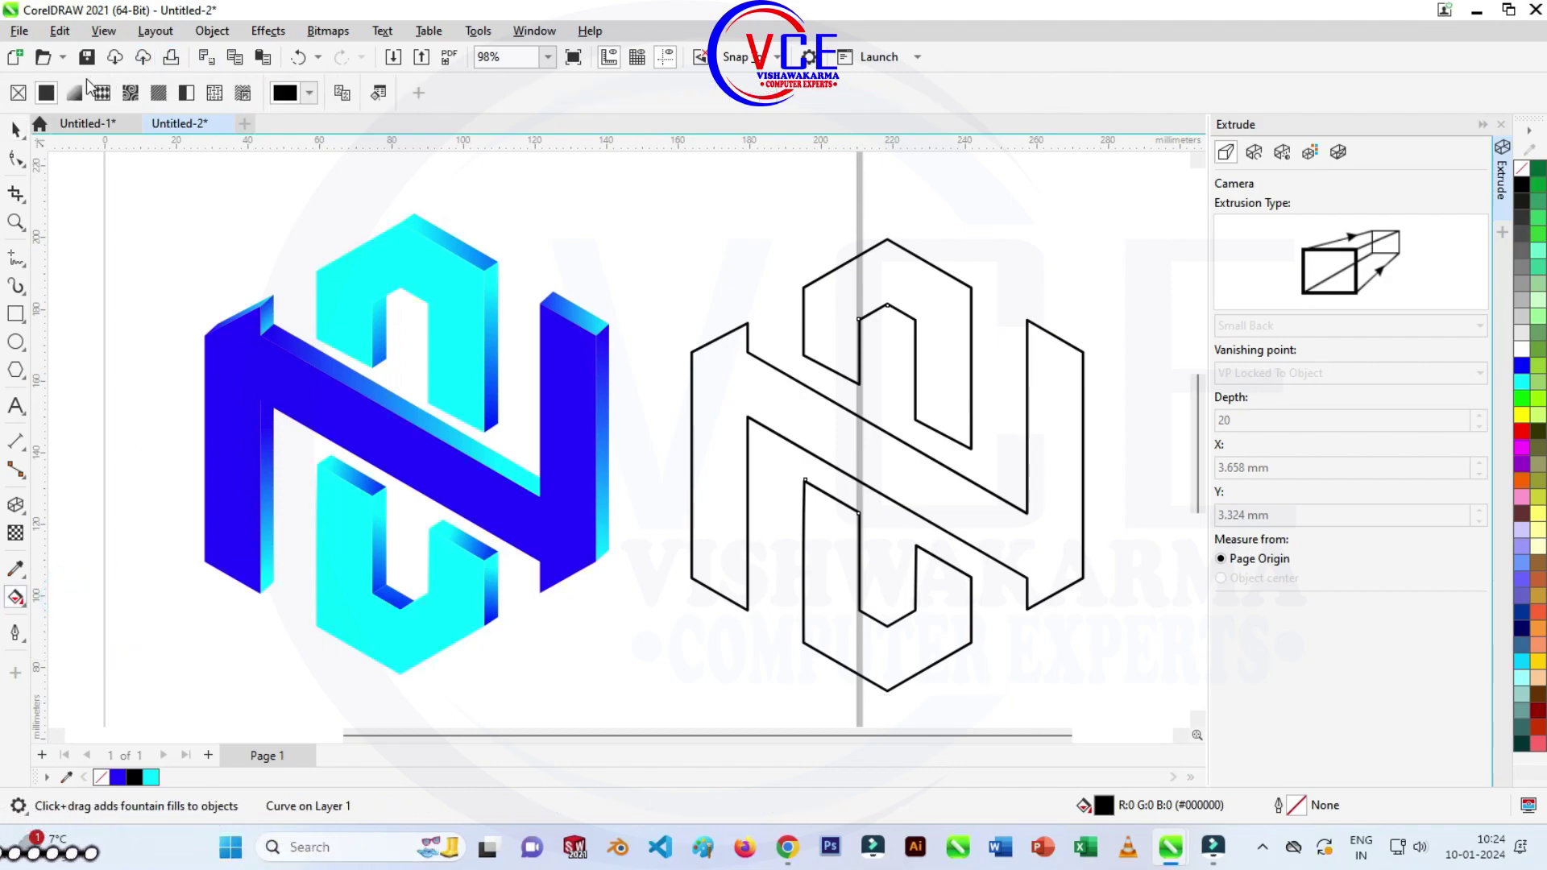
{"action": "left_click", "coordinate": [74, 92]}
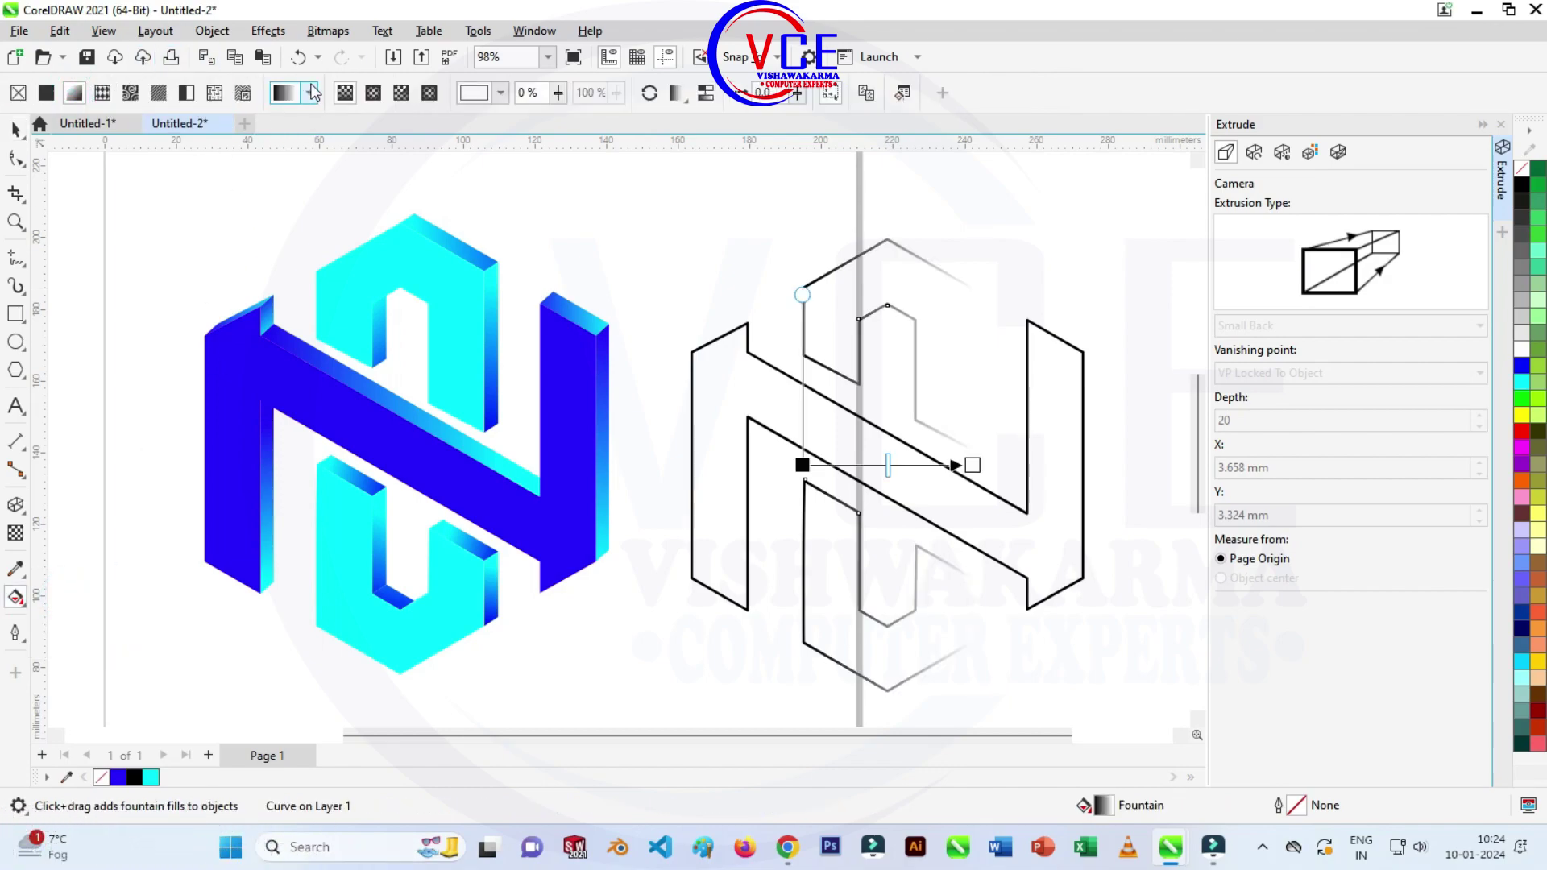
{"action": "left_click", "coordinate": [310, 93]}
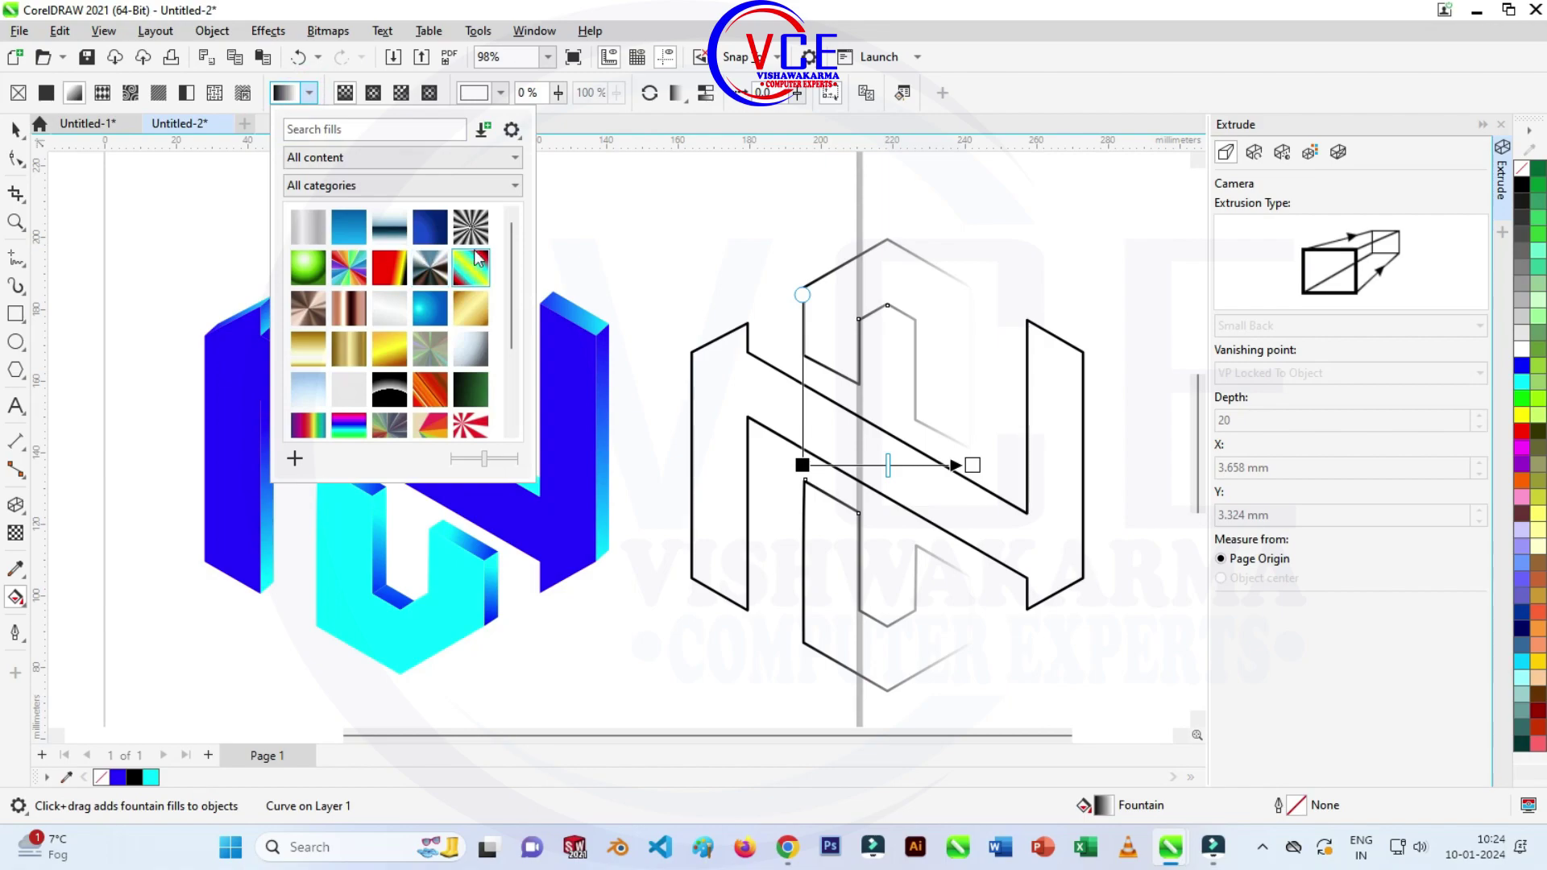
{"action": "left_click", "coordinate": [470, 227]}
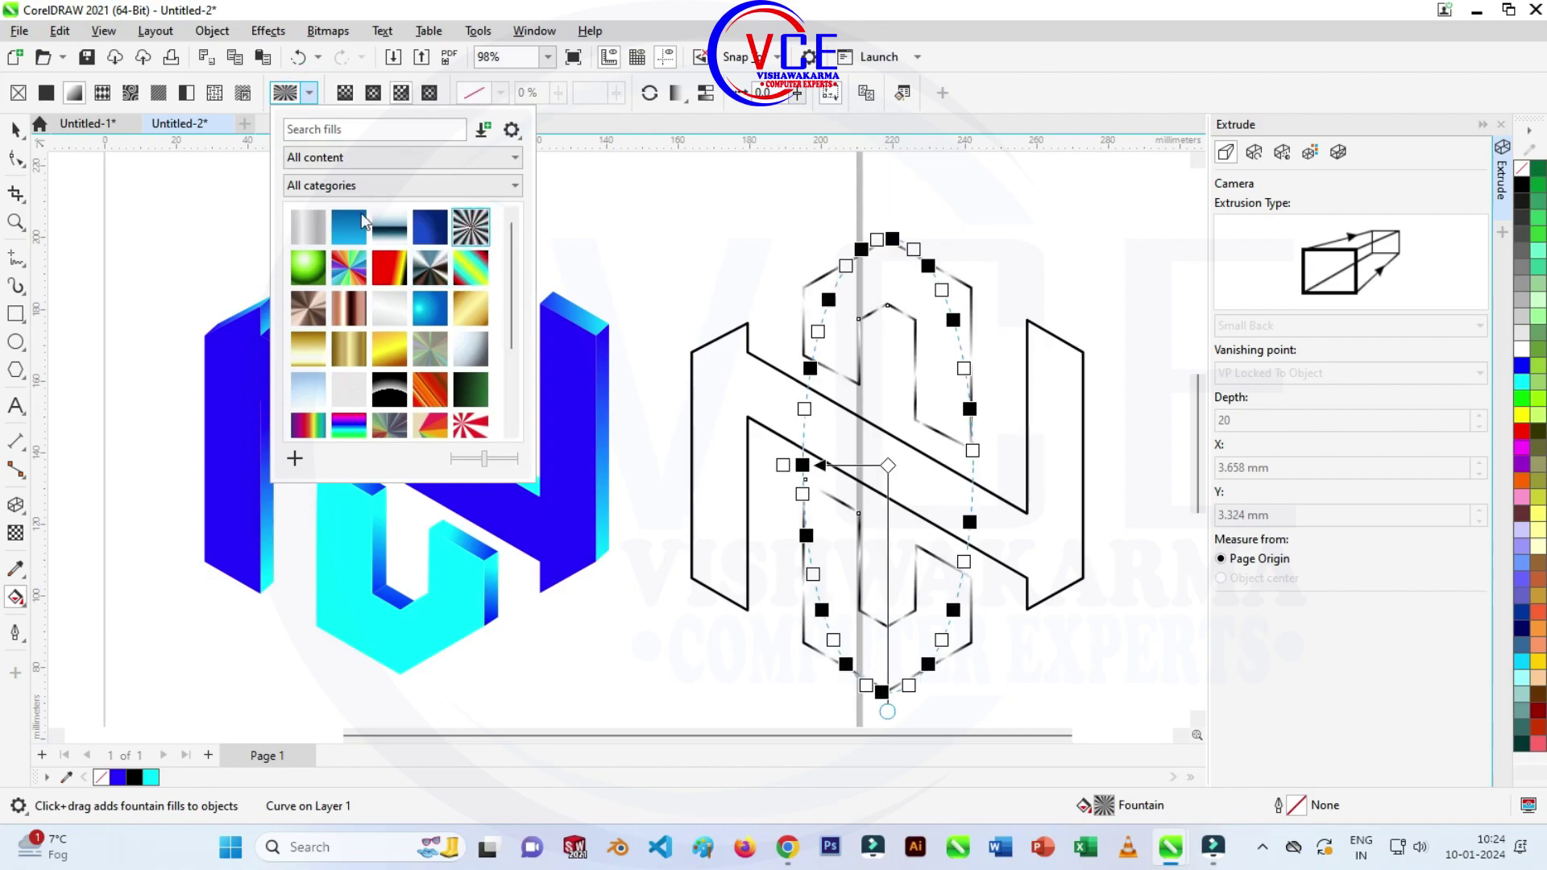
{"action": "left_click", "coordinate": [77, 155]}
{"action": "left_click", "coordinate": [972, 235]}
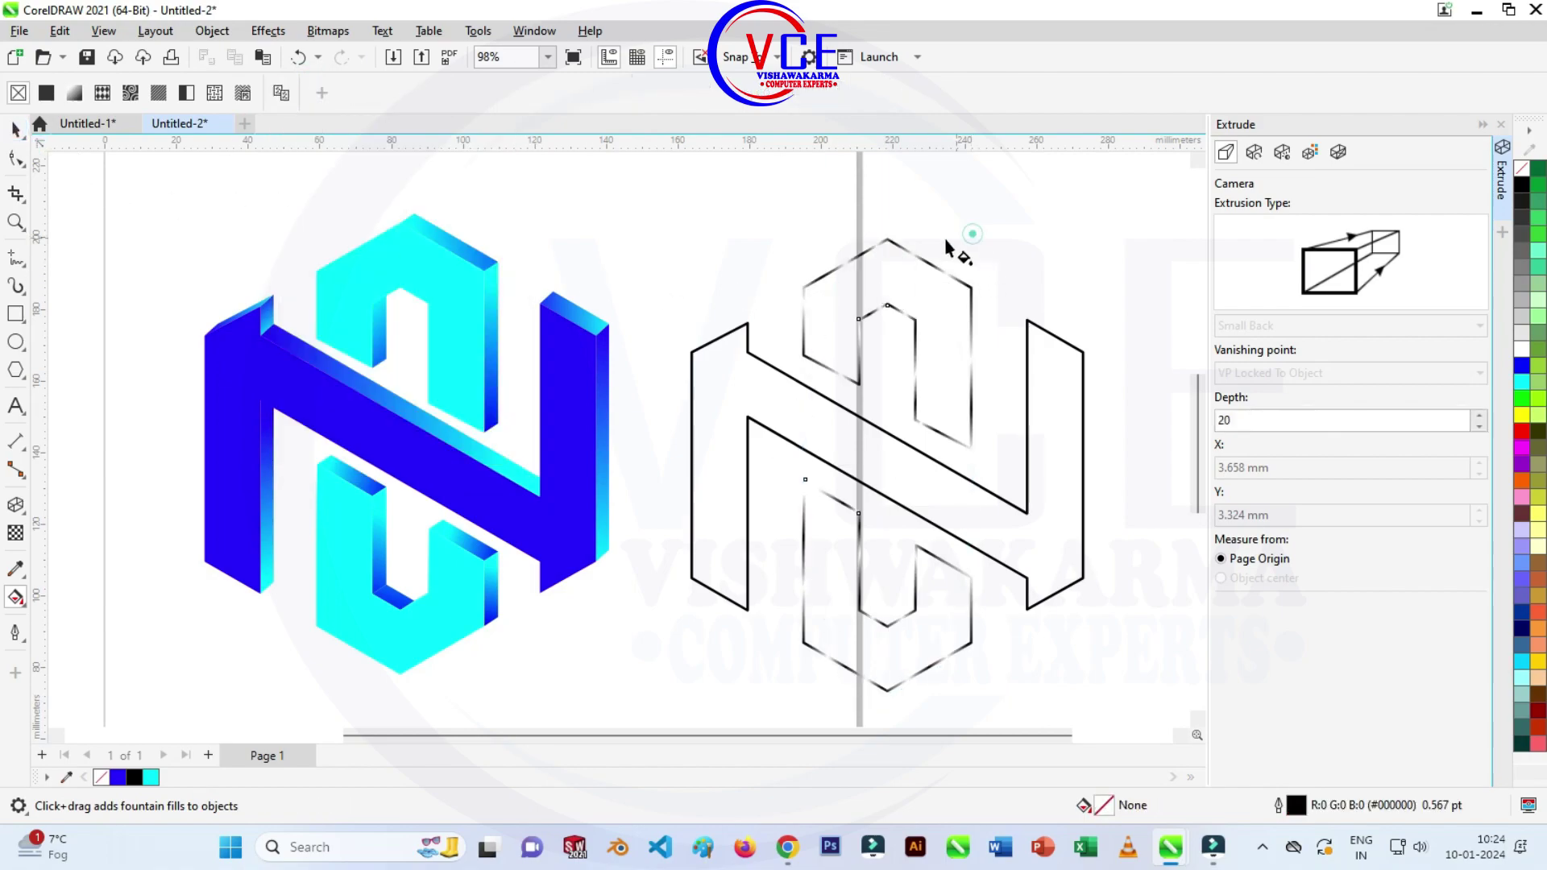
{"action": "key", "text": "space"}
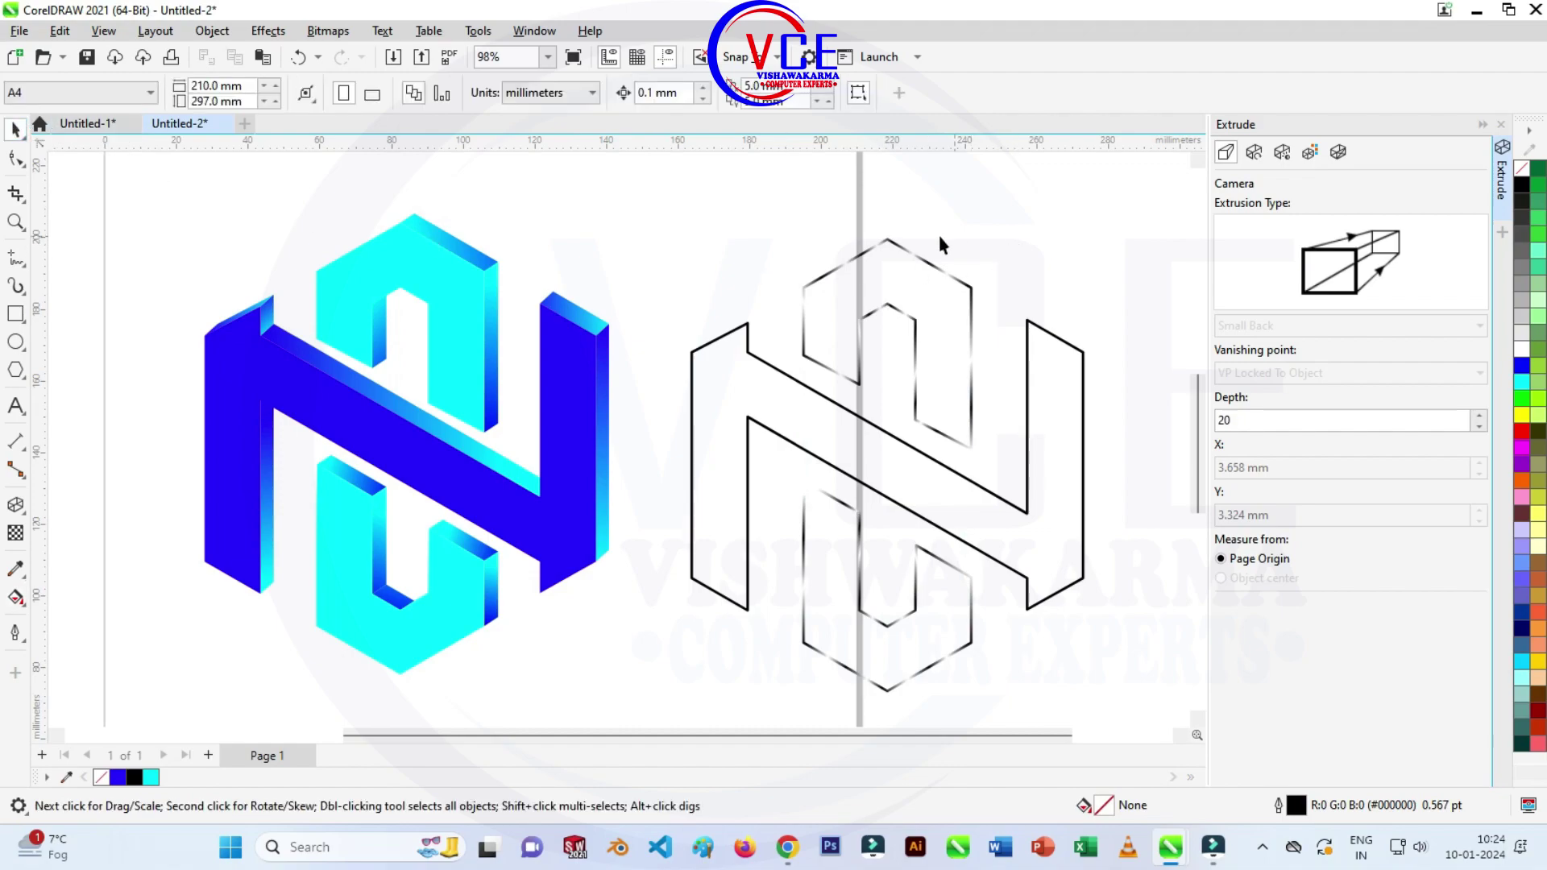
Drag the metallic hexagon outline onto the left logo's top corner with snapping.
{"action": "left_click_drag", "start_coordinate": [883, 242], "coordinate": [407, 234]}
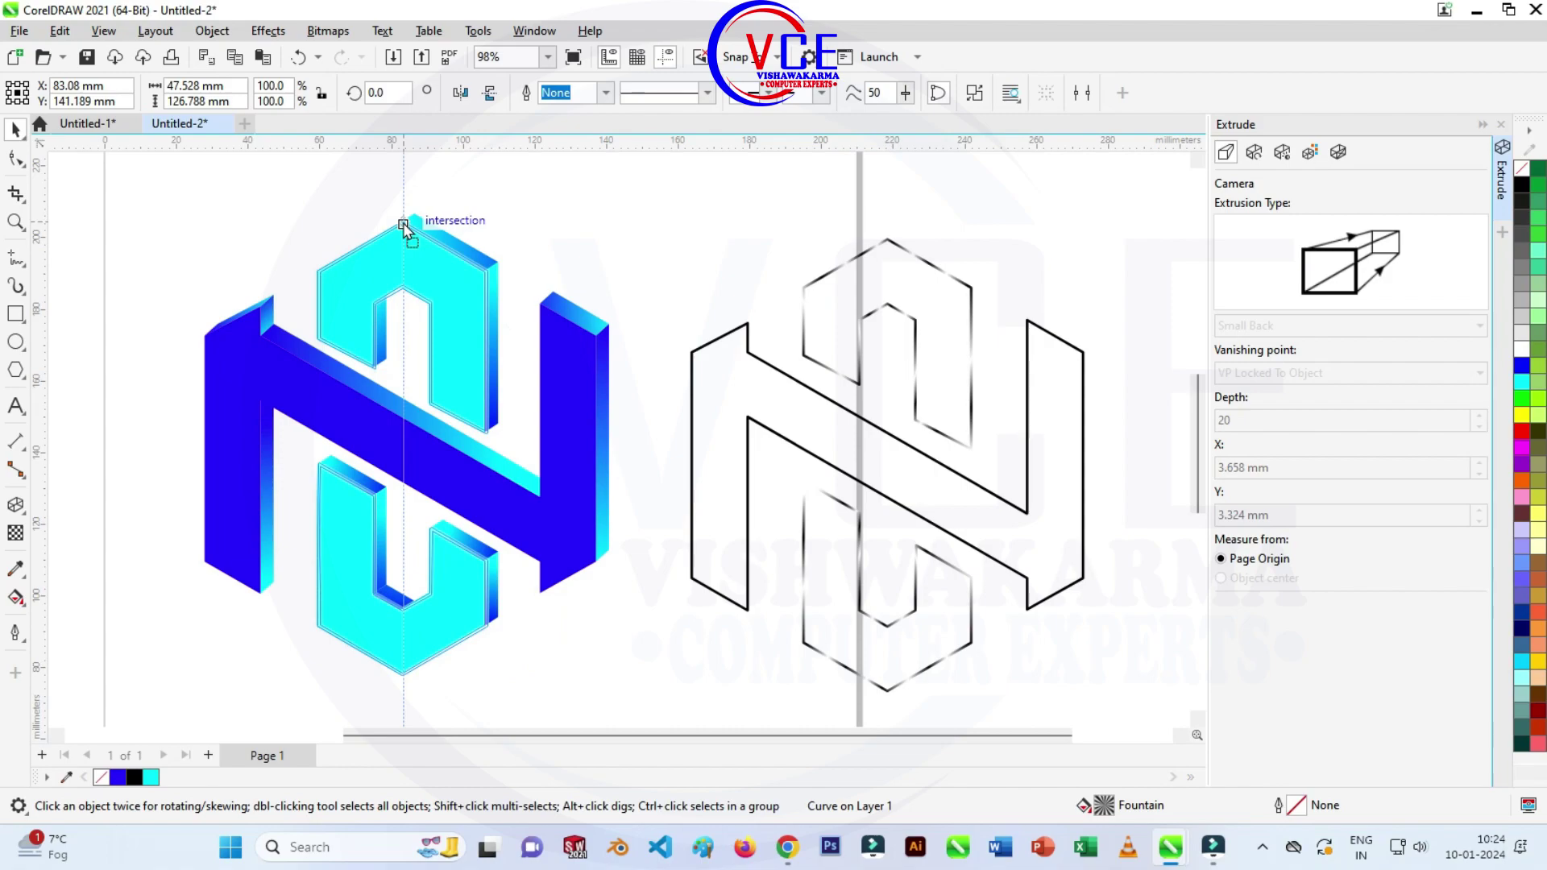
{"action": "left_click_drag", "start_coordinate": [407, 233], "coordinate": [408, 230]}
{"action": "left_click", "coordinate": [628, 220]}
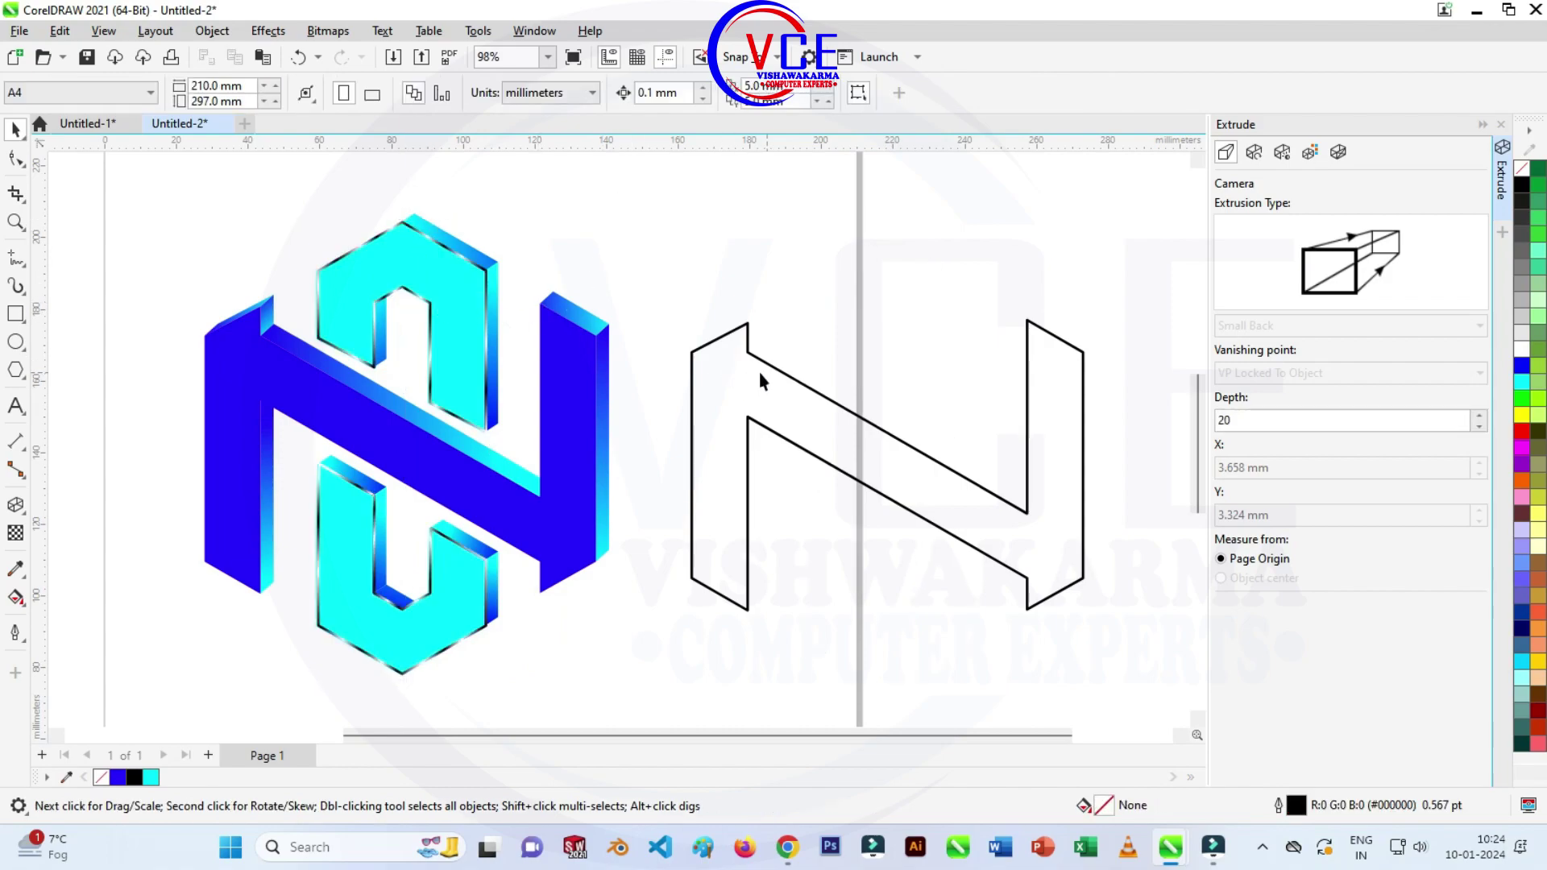
{"action": "scroll", "coordinate": [281, 495], "scroll_direction": "up", "scroll_amount": 2}
{"action": "scroll", "coordinate": [314, 481], "scroll_direction": "up", "scroll_amount": 3}
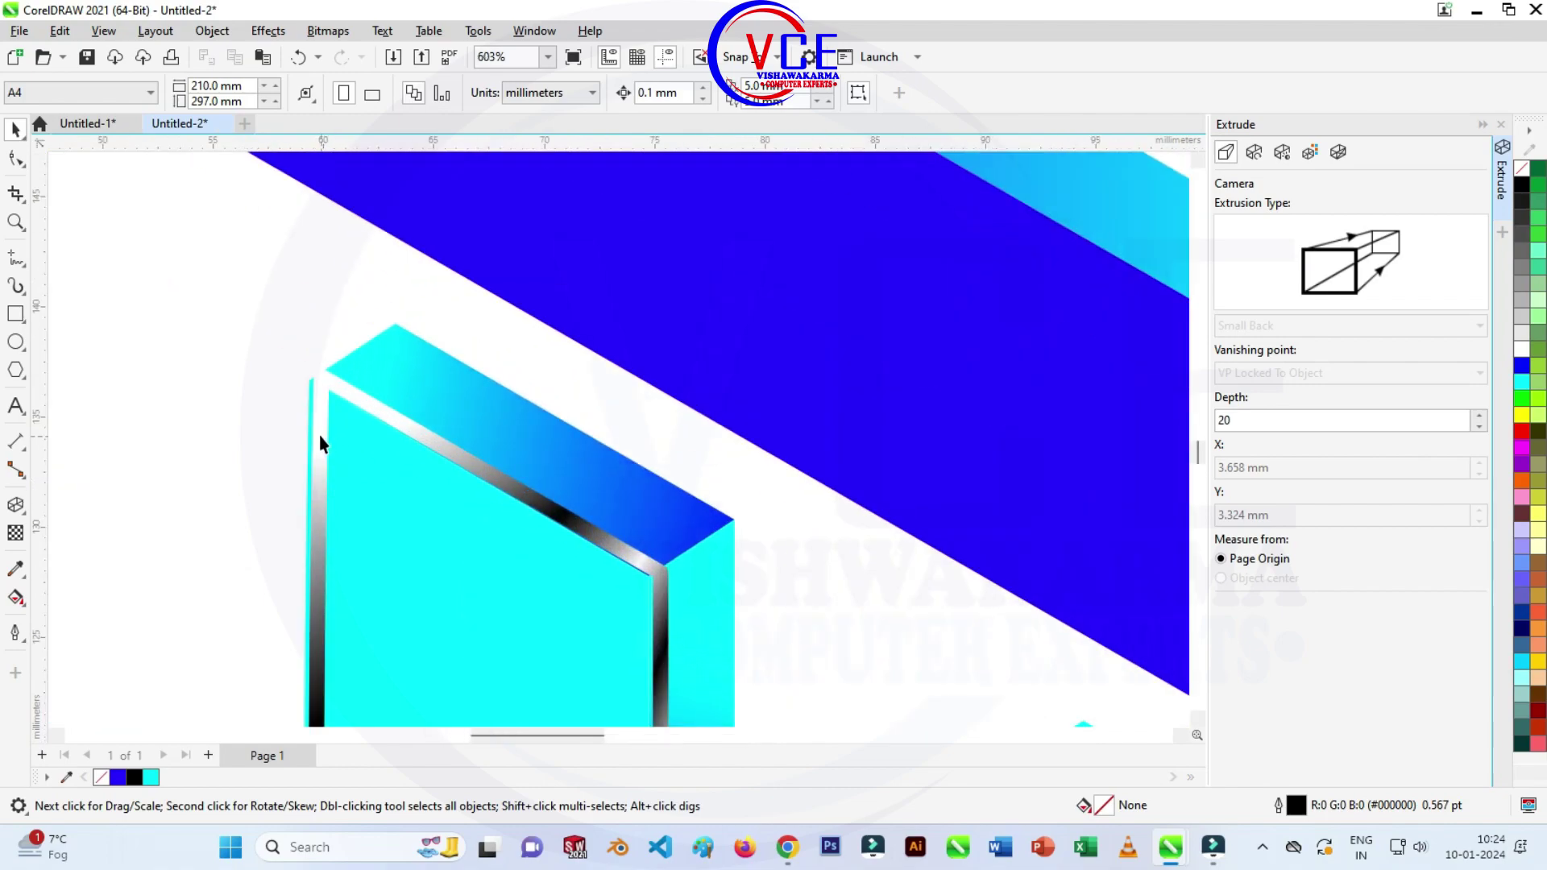
Nudge the metallic outline onto the cyan face's edge while zoomed in.
{"action": "left_click", "coordinate": [318, 435]}
{"action": "left_click_drag", "start_coordinate": [319, 436], "coordinate": [323, 439]}
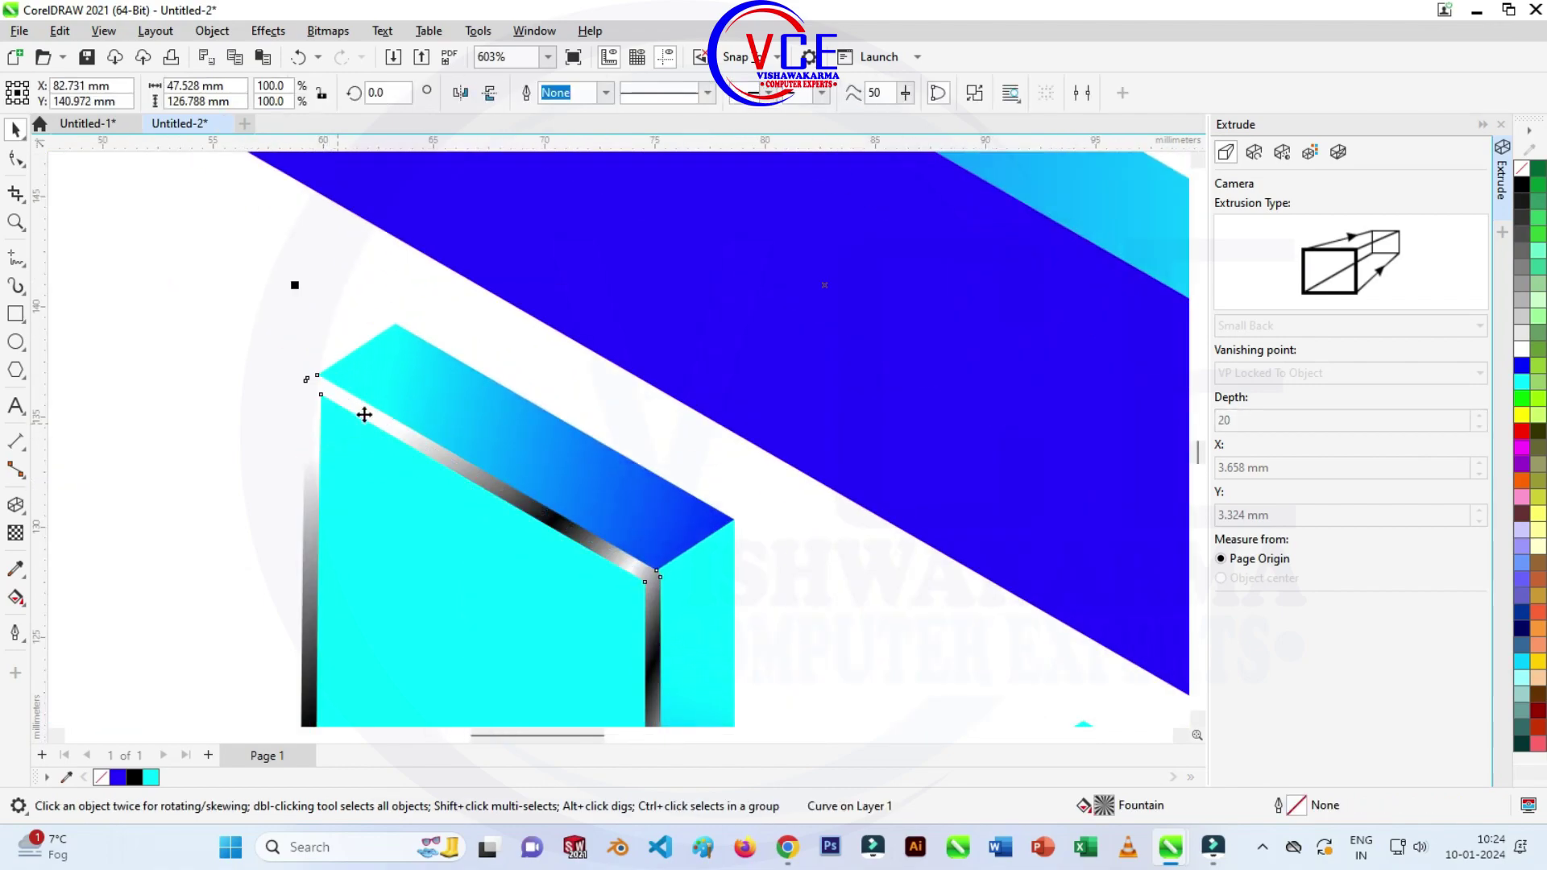
{"action": "scroll", "coordinate": [361, 394], "scroll_direction": "down", "scroll_amount": 3}
{"action": "scroll", "coordinate": [357, 367], "scroll_direction": "down", "scroll_amount": 1}
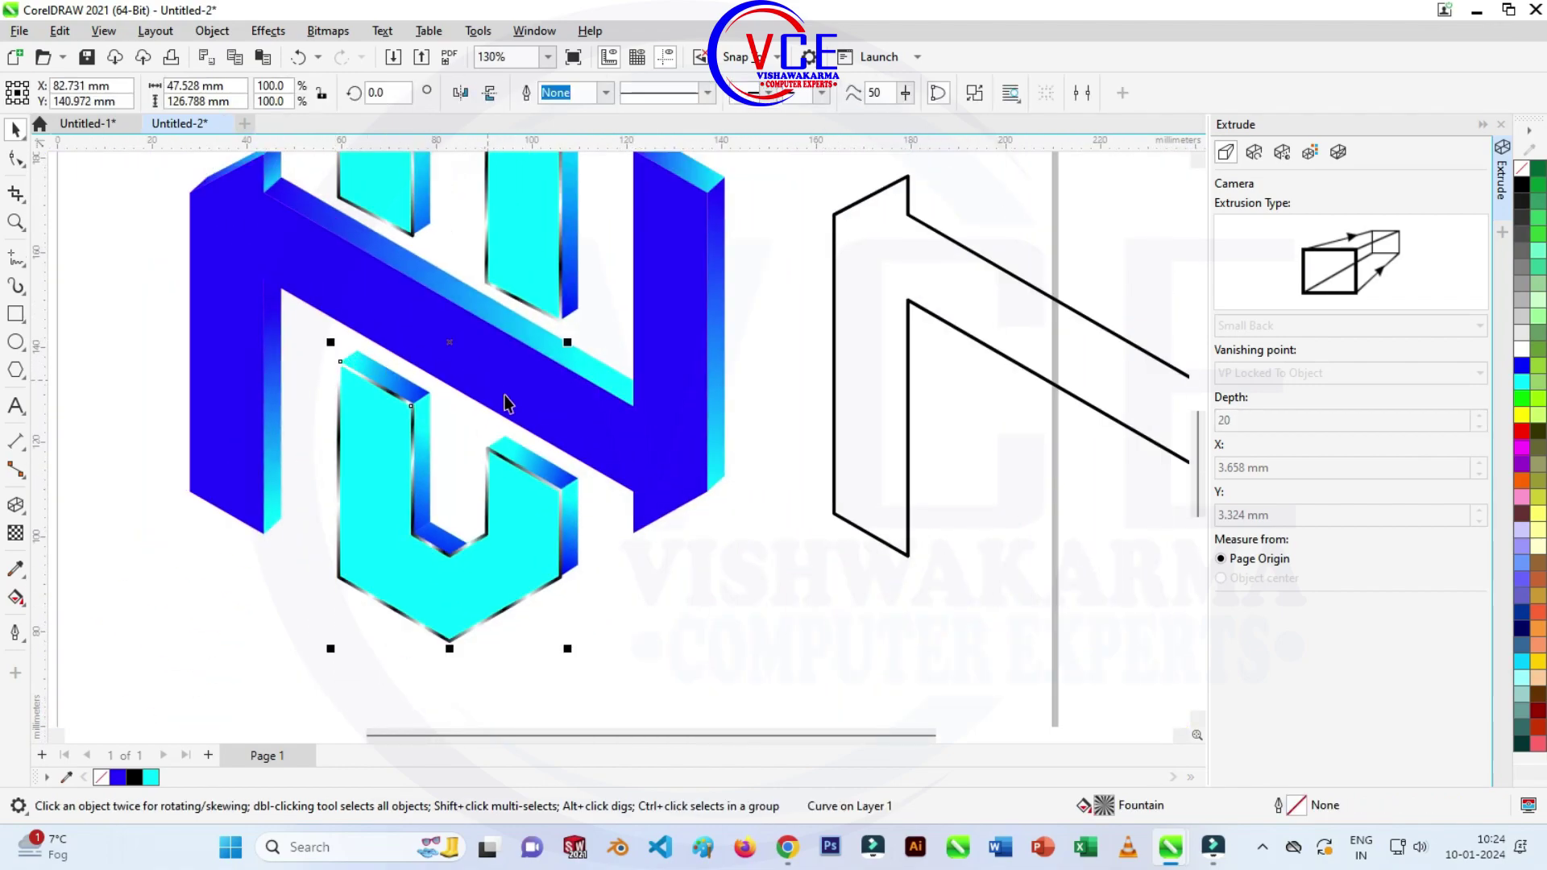
{"action": "scroll", "coordinate": [786, 484], "scroll_direction": "down", "scroll_amount": 1}
{"action": "left_click", "coordinate": [768, 577]}
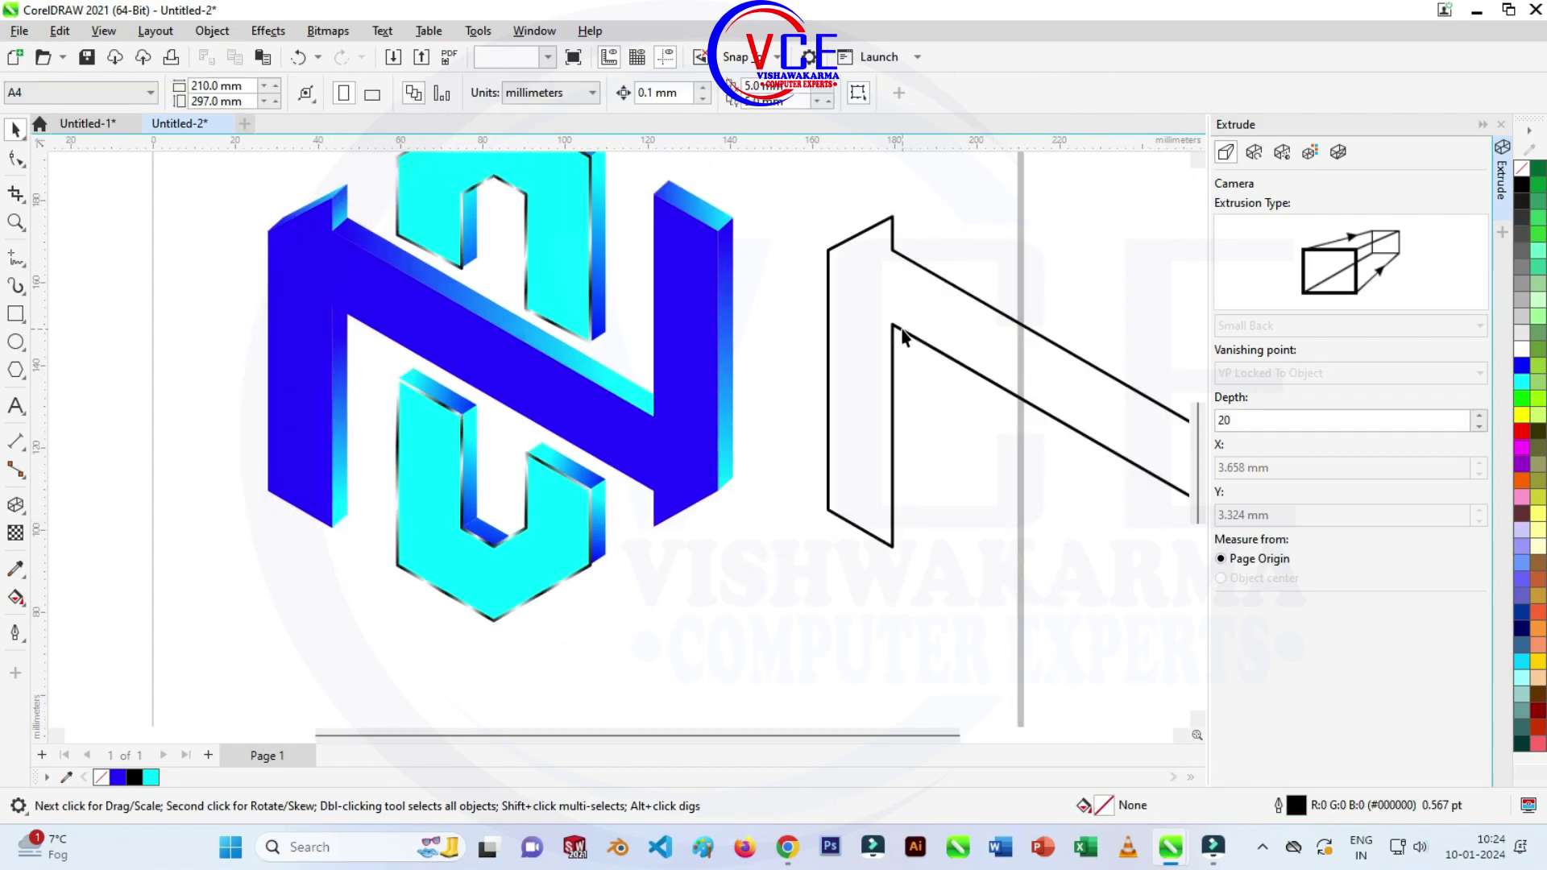
{"action": "left_click", "coordinate": [902, 330]}
Fill the N outline with a gold fountain-fill preset.
{"action": "left_click", "coordinate": [22, 604]}
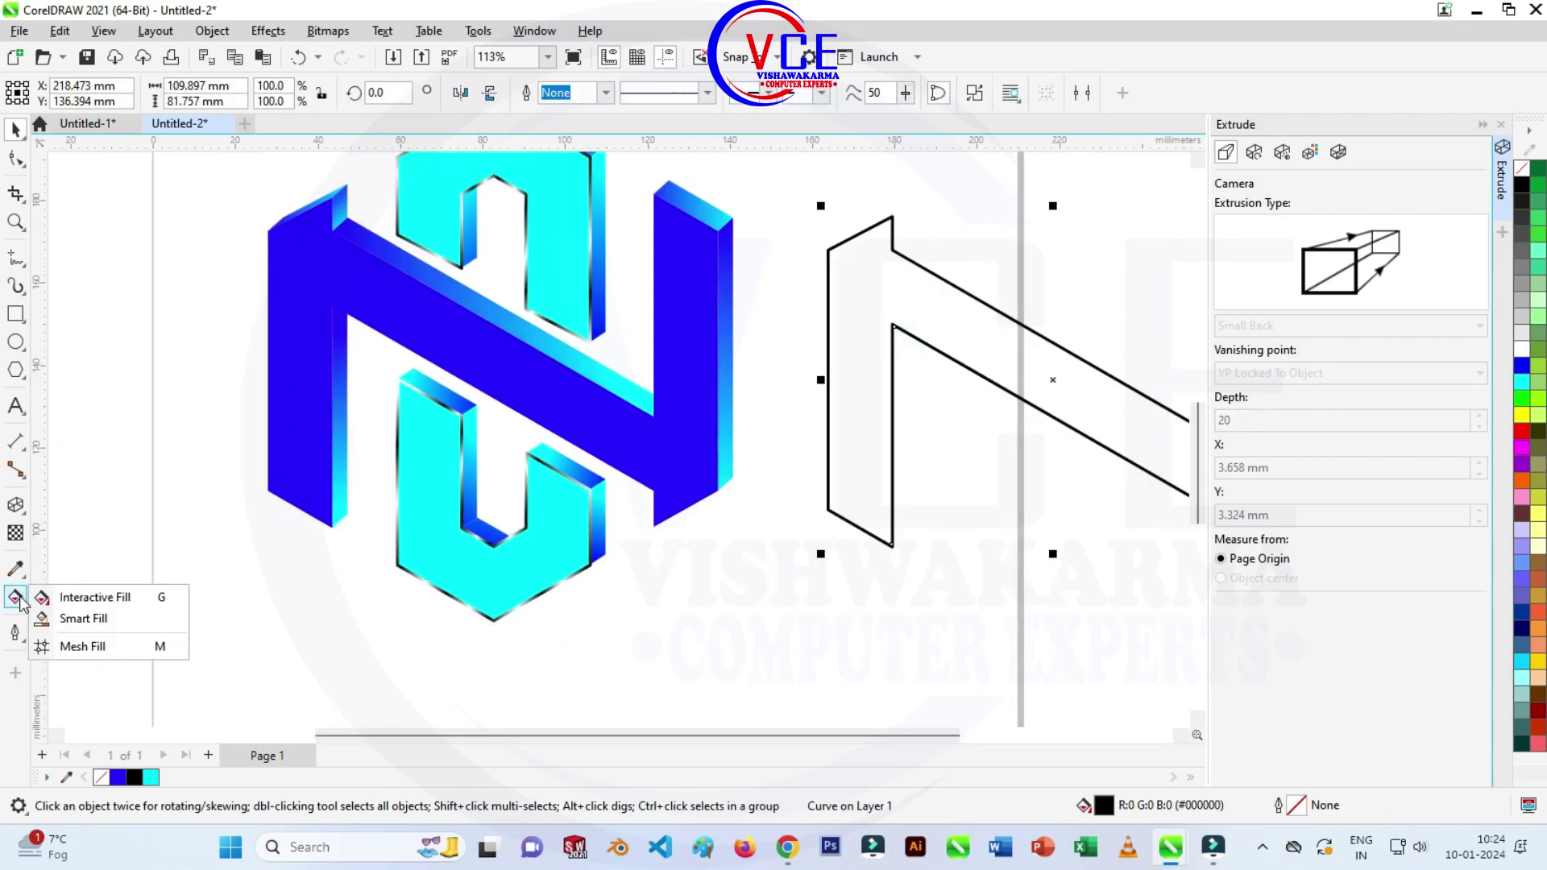
{"action": "left_click", "coordinate": [75, 596]}
{"action": "left_click", "coordinate": [75, 93]}
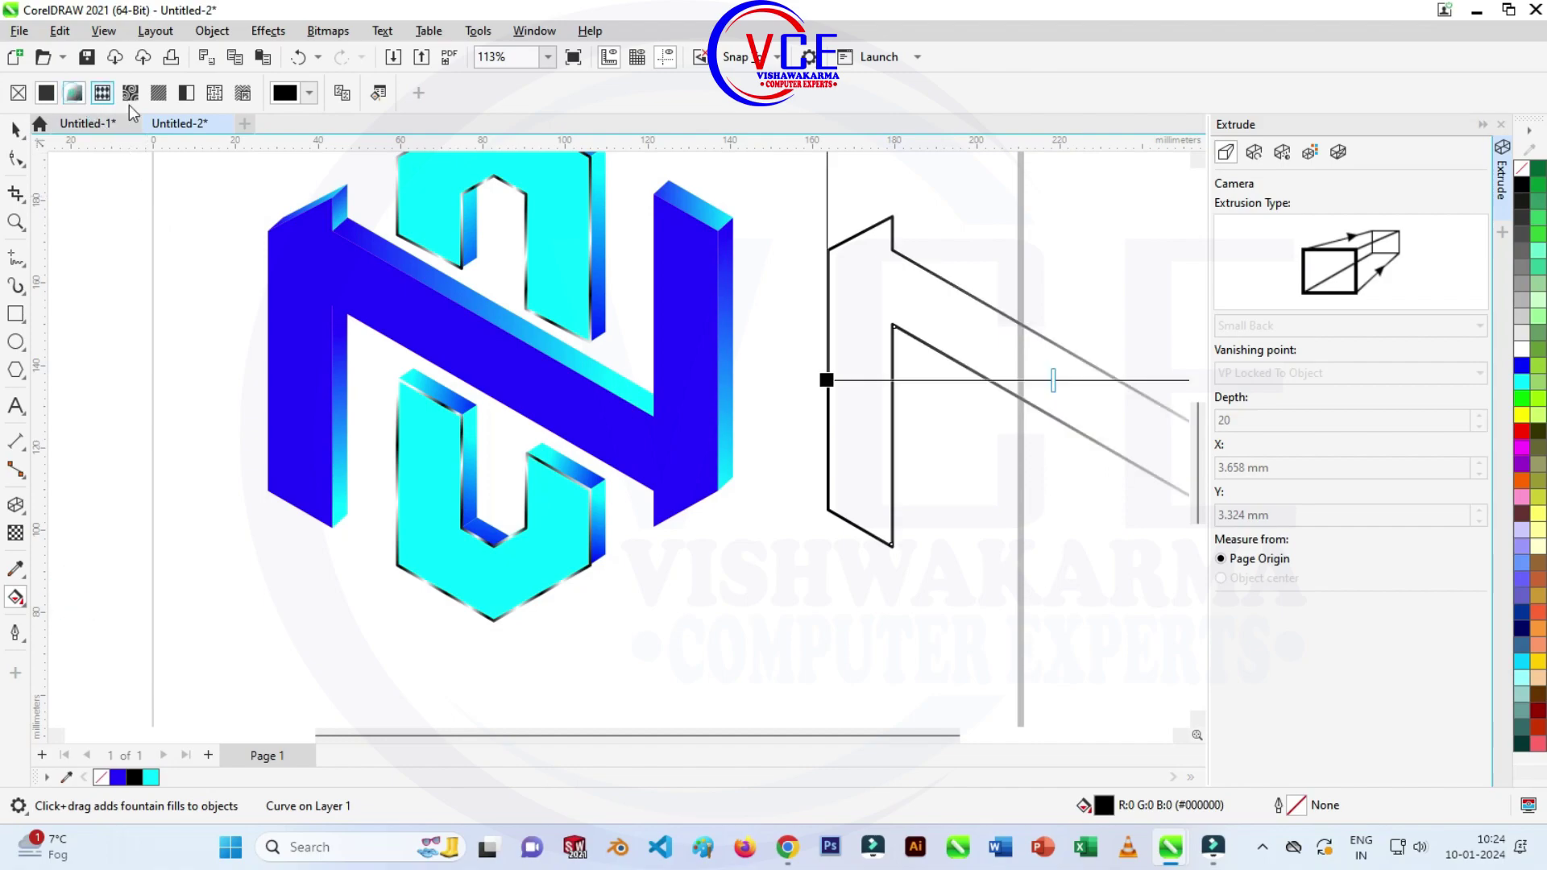
{"action": "left_click", "coordinate": [310, 95]}
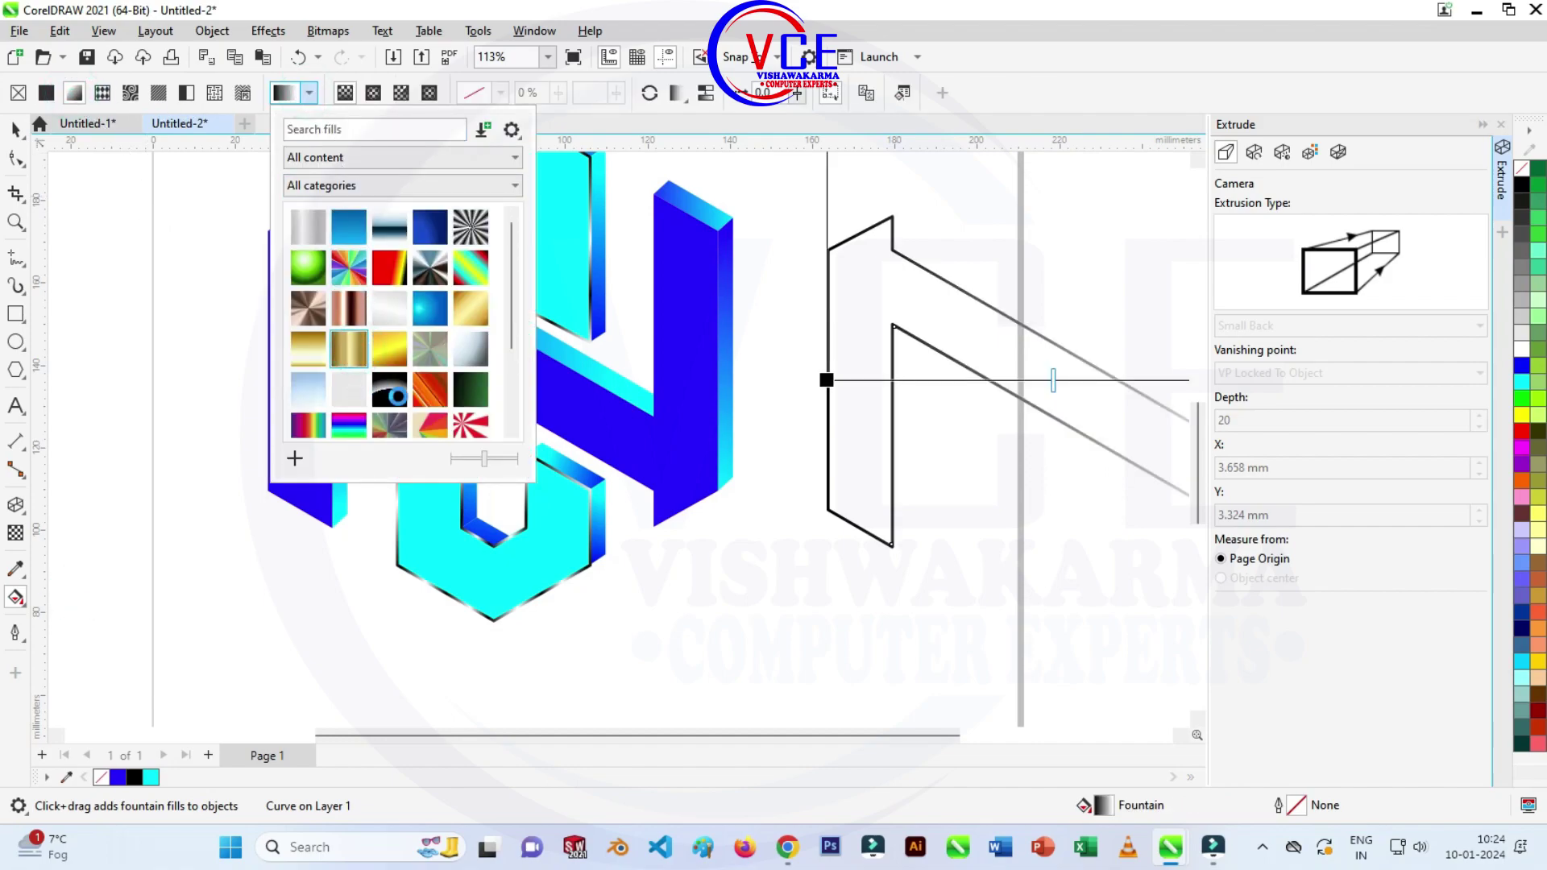
{"action": "left_click", "coordinate": [349, 348]}
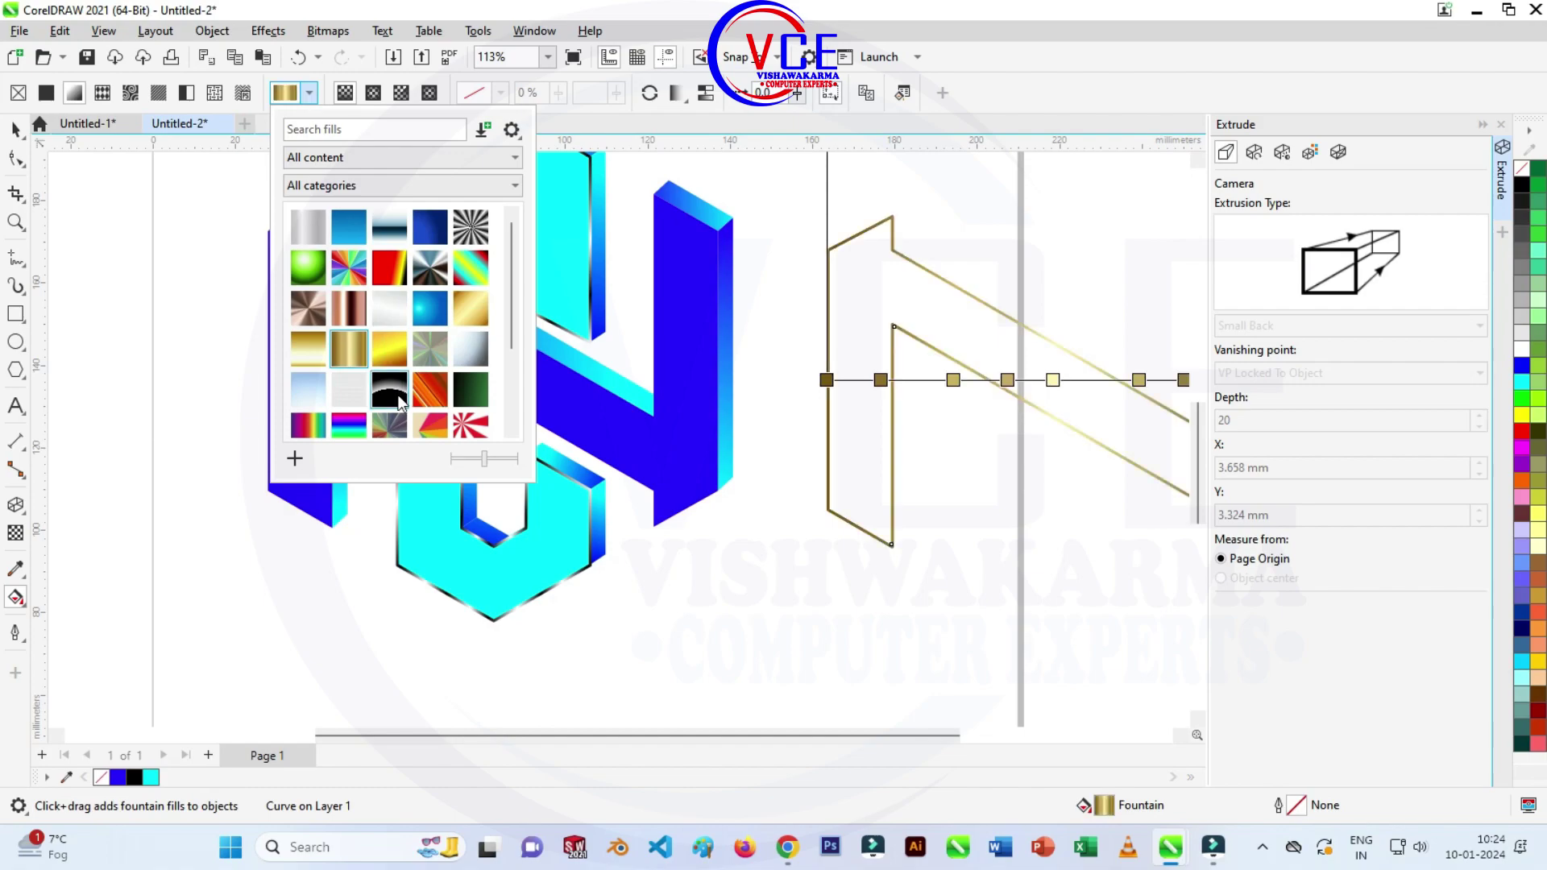
{"action": "scroll", "coordinate": [397, 401], "scroll_direction": "down", "scroll_amount": 2}
{"action": "left_click", "coordinate": [206, 309]}
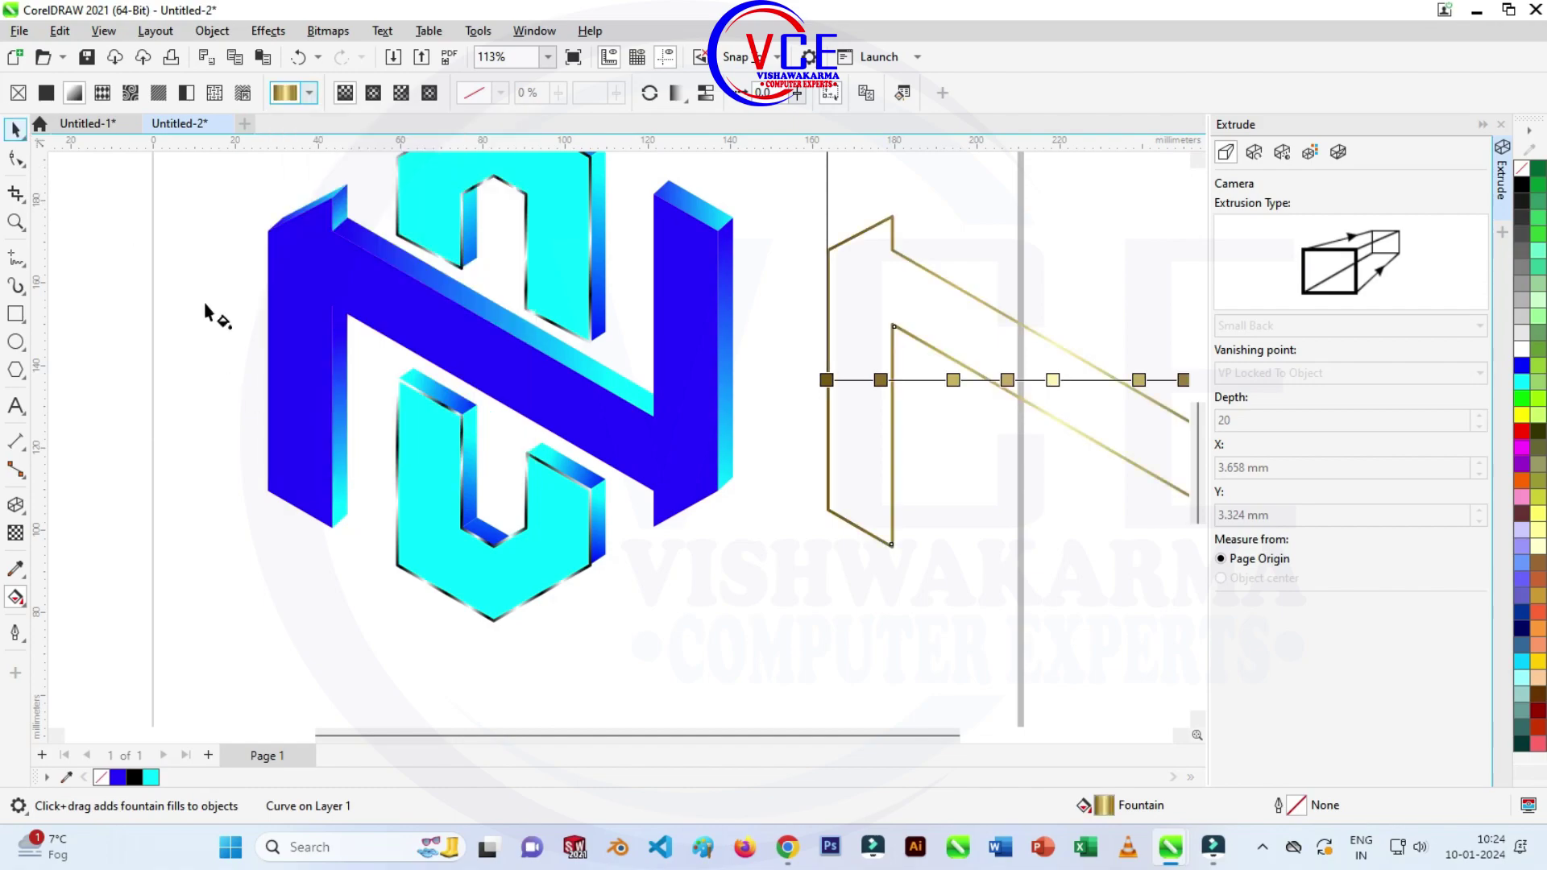
{"action": "scroll", "coordinate": [783, 491], "scroll_direction": "down", "scroll_amount": 2}
{"action": "left_click", "coordinate": [822, 352]}
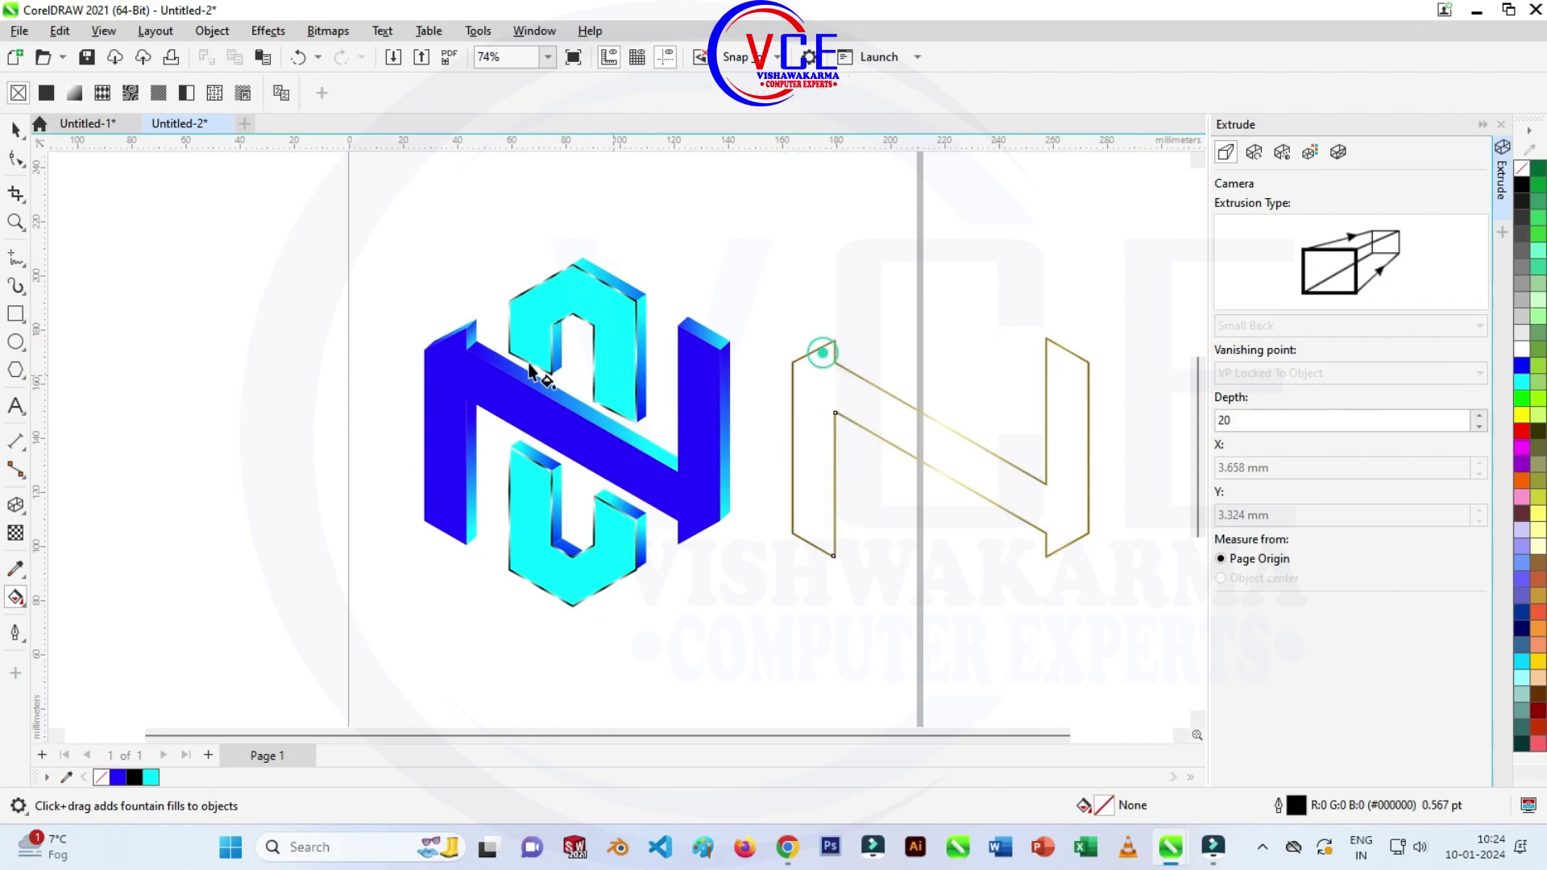
{"action": "key", "text": "space"}
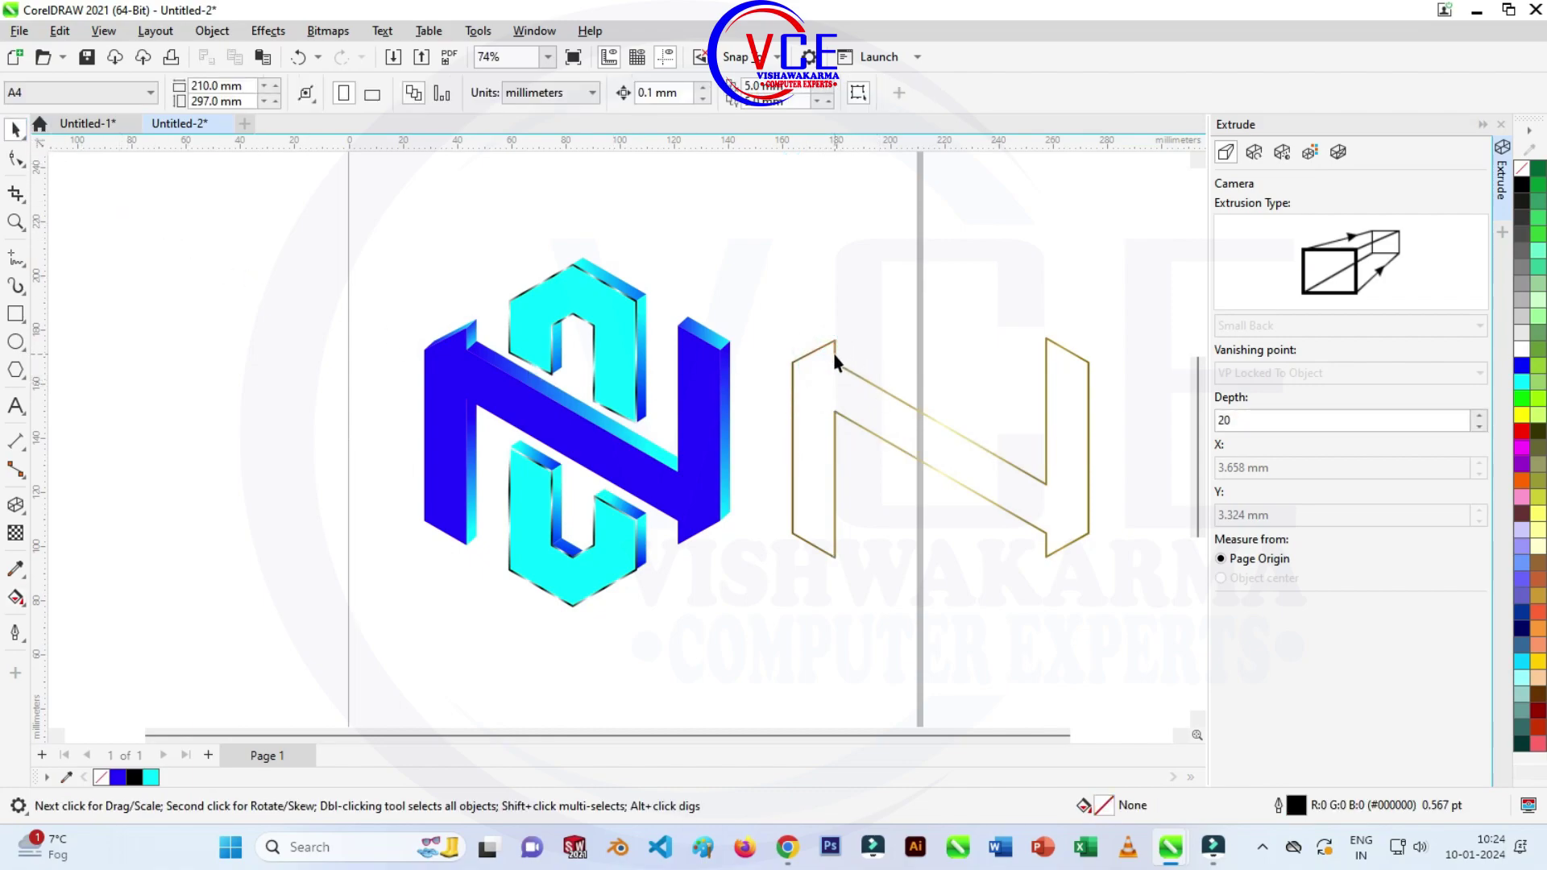
Move the gold N outline onto the blue N, snapping its corner to the top node.
{"action": "left_click", "coordinate": [836, 359]}
{"action": "mouse_move", "coordinate": [830, 347]}
{"action": "left_mouse_down"}
{"action": "mouse_move", "coordinate": [489, 352]}
{"action": "mouse_move", "coordinate": [467, 330]}
{"action": "left_mouse_up"}
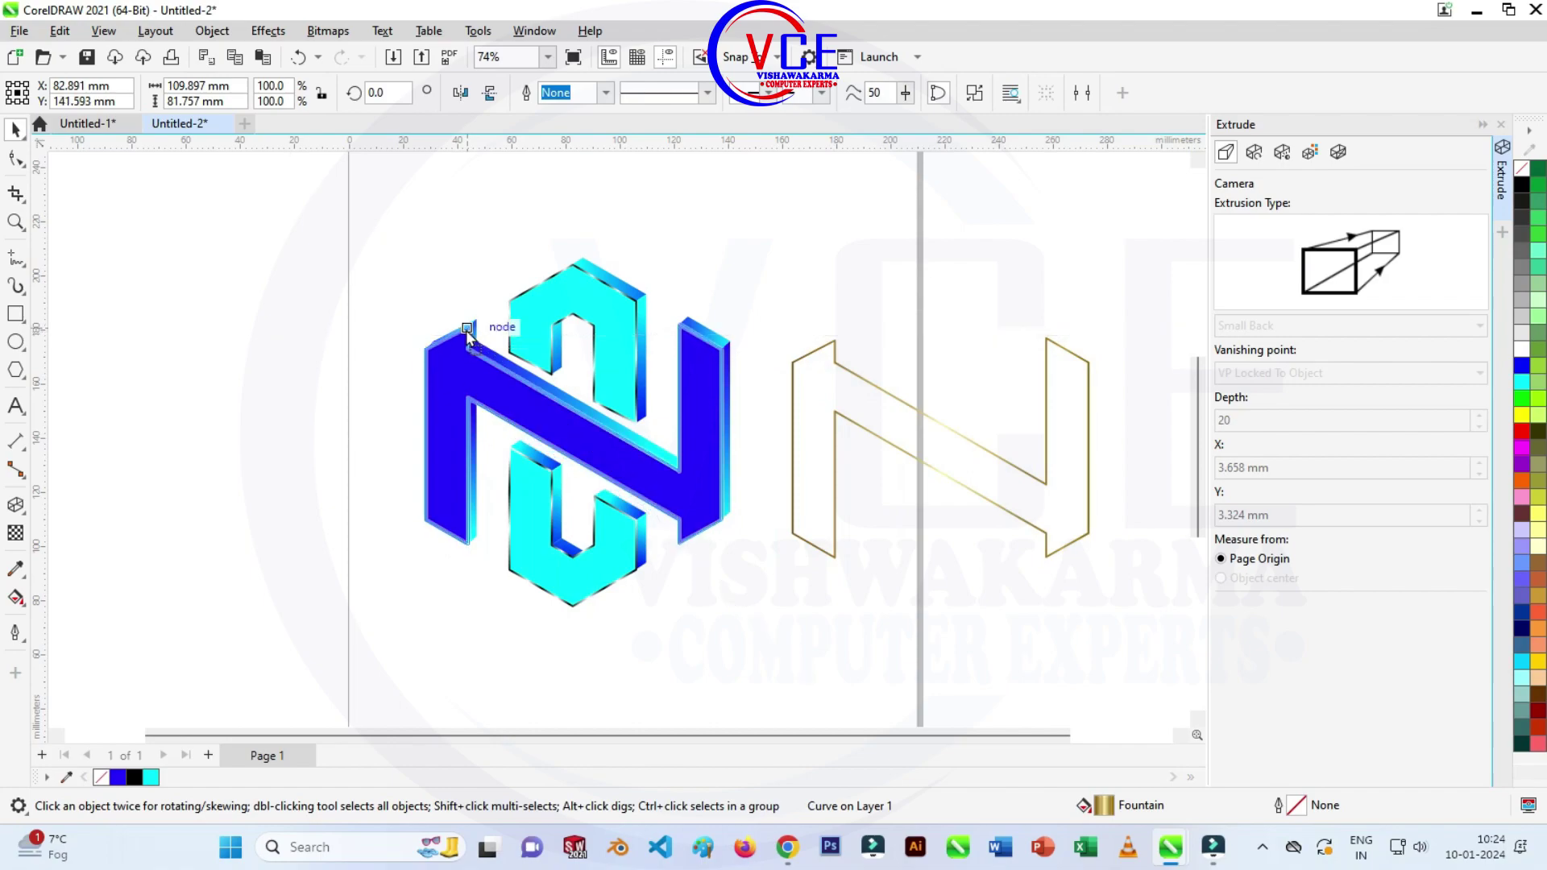
{"action": "scroll", "coordinate": [467, 330], "scroll_direction": "up", "scroll_amount": 2}
{"action": "scroll", "coordinate": [463, 323], "scroll_direction": "up", "scroll_amount": 2}
{"action": "scroll", "coordinate": [443, 302], "scroll_direction": "up", "scroll_amount": 1}
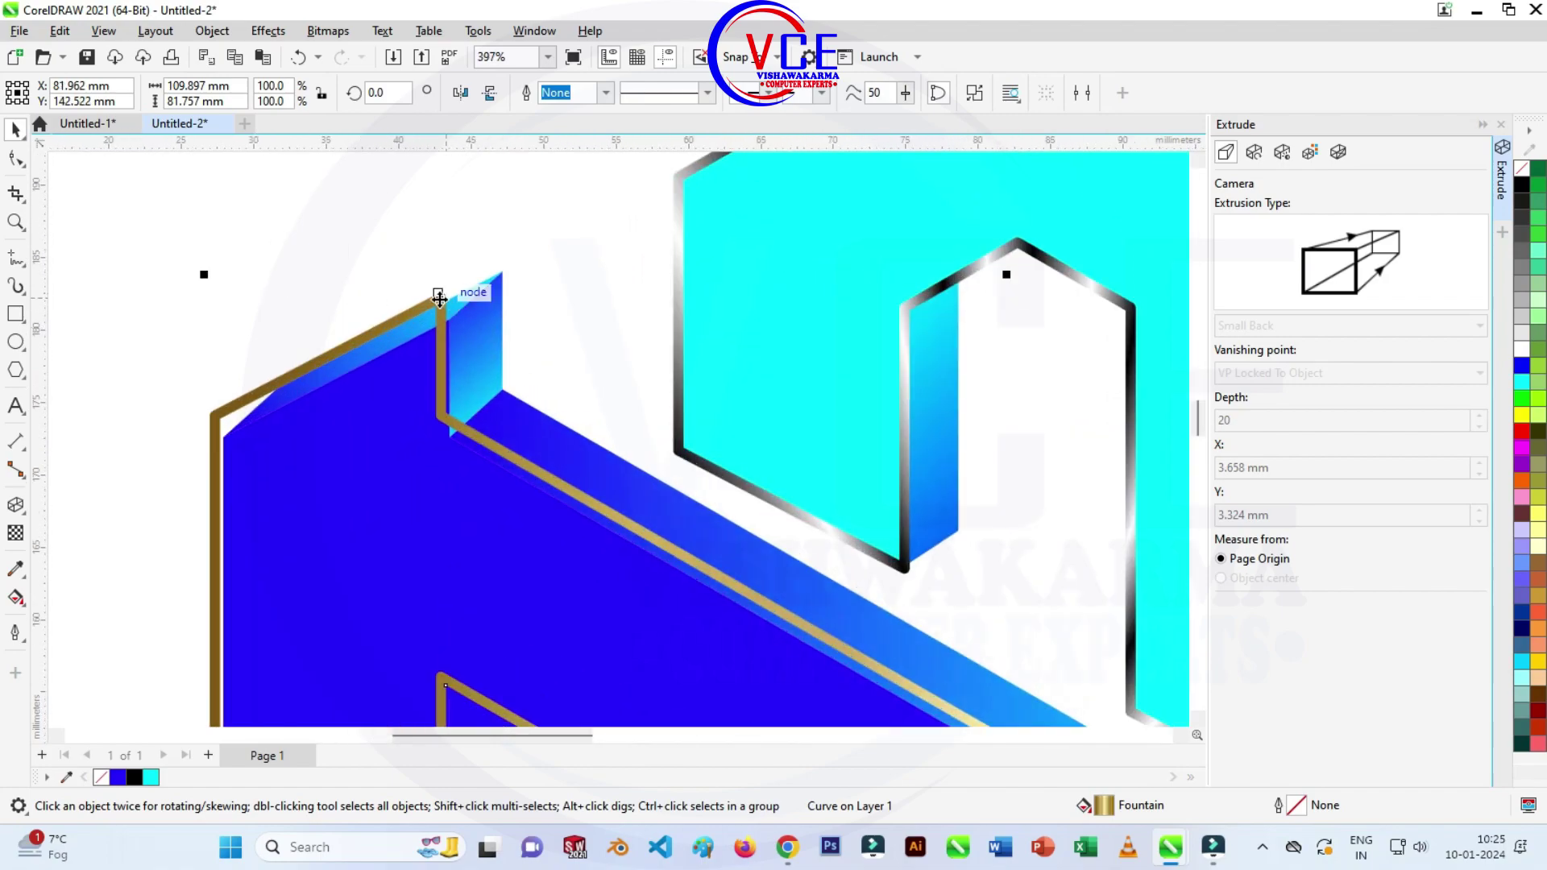
{"action": "left_click_drag", "start_coordinate": [439, 298], "coordinate": [447, 321]}
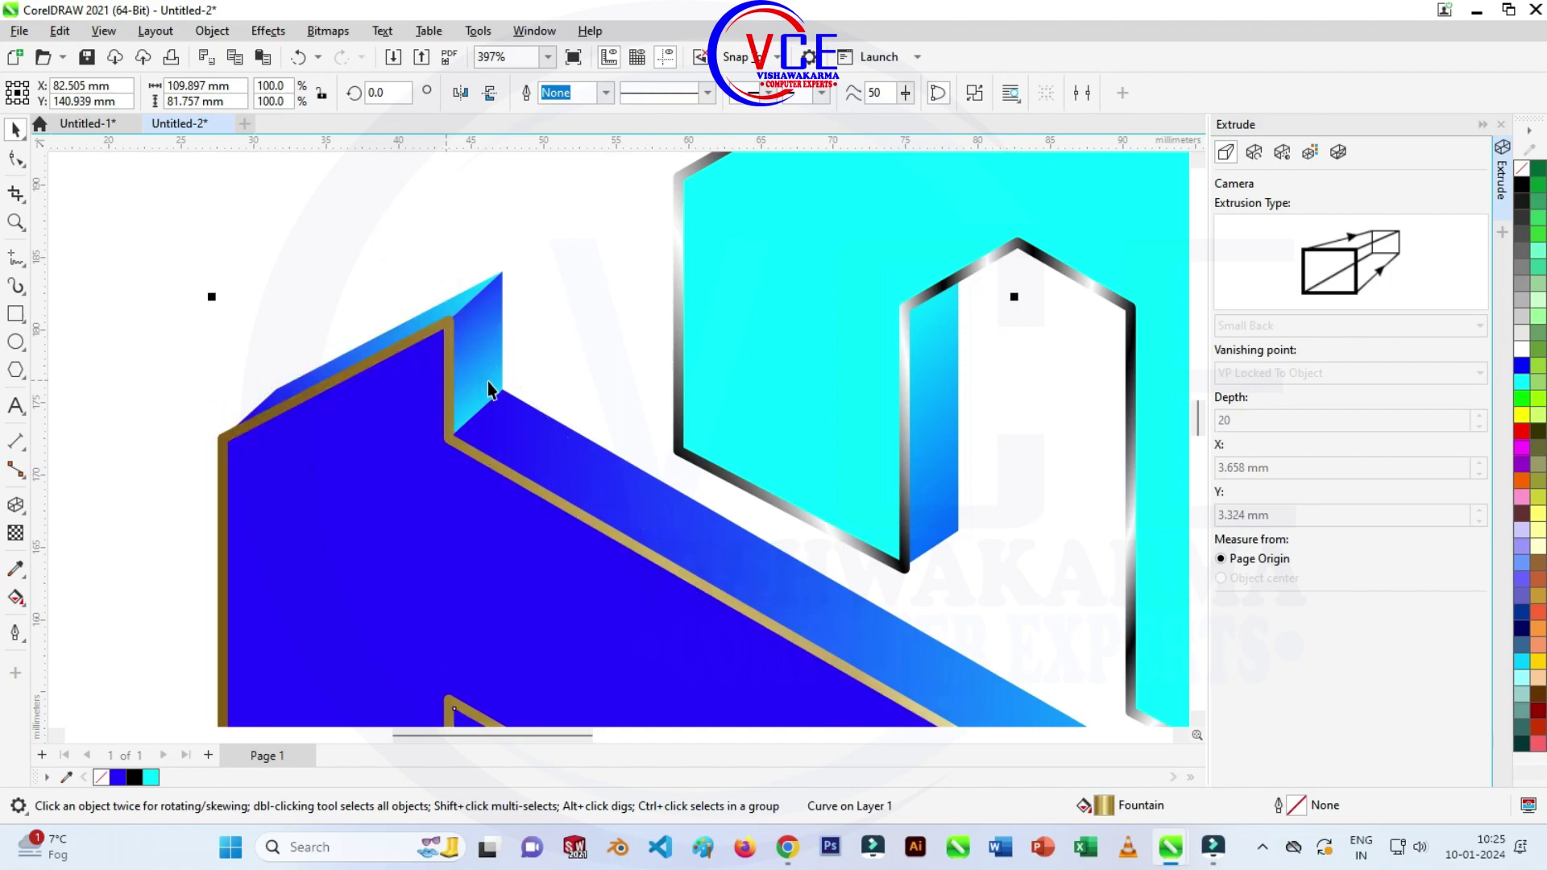
{"action": "scroll", "coordinate": [387, 283], "scroll_direction": "down", "scroll_amount": 2}
{"action": "scroll", "coordinate": [340, 310], "scroll_direction": "down", "scroll_amount": 2}
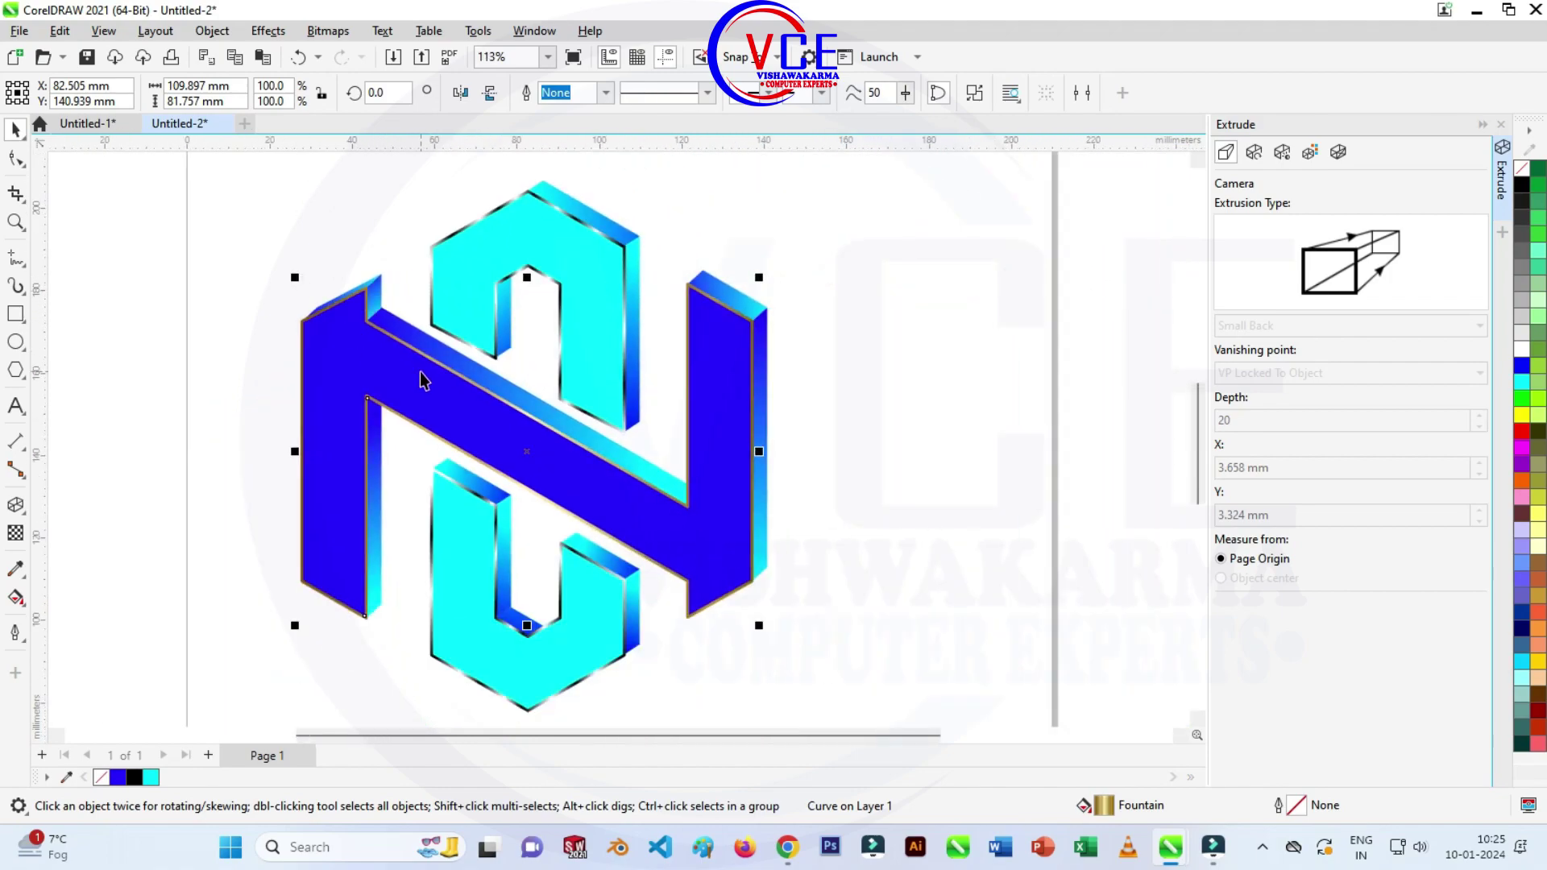
{"action": "scroll", "coordinate": [424, 379], "scroll_direction": "up", "scroll_amount": 1}
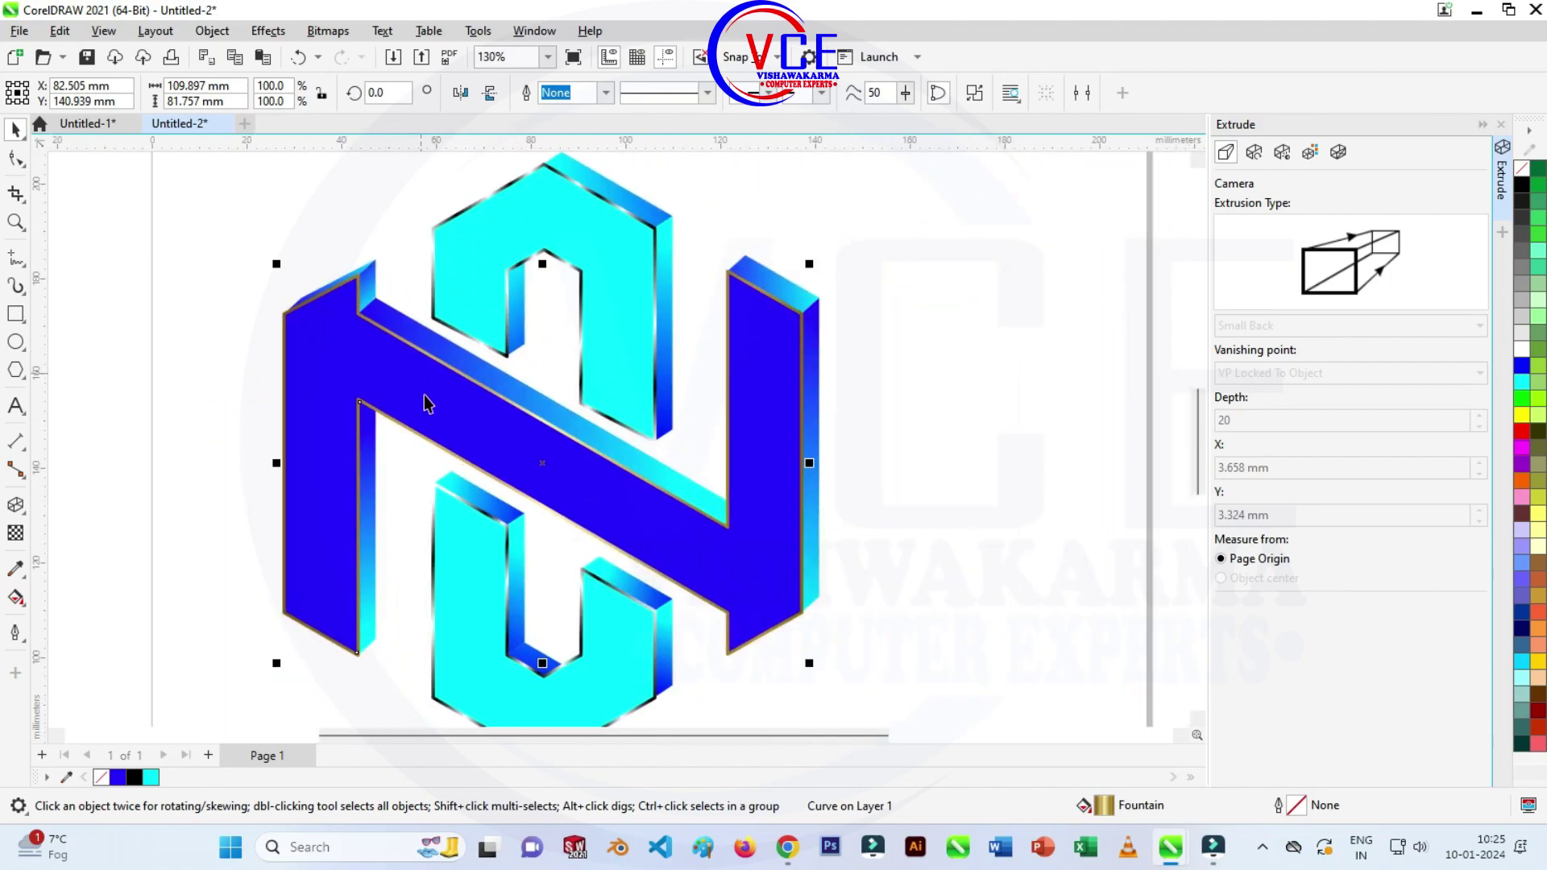
Switch the N outline's fill to a silver conical gradient preset.
{"action": "left_click", "coordinate": [22, 602]}
{"action": "left_click", "coordinate": [72, 602]}
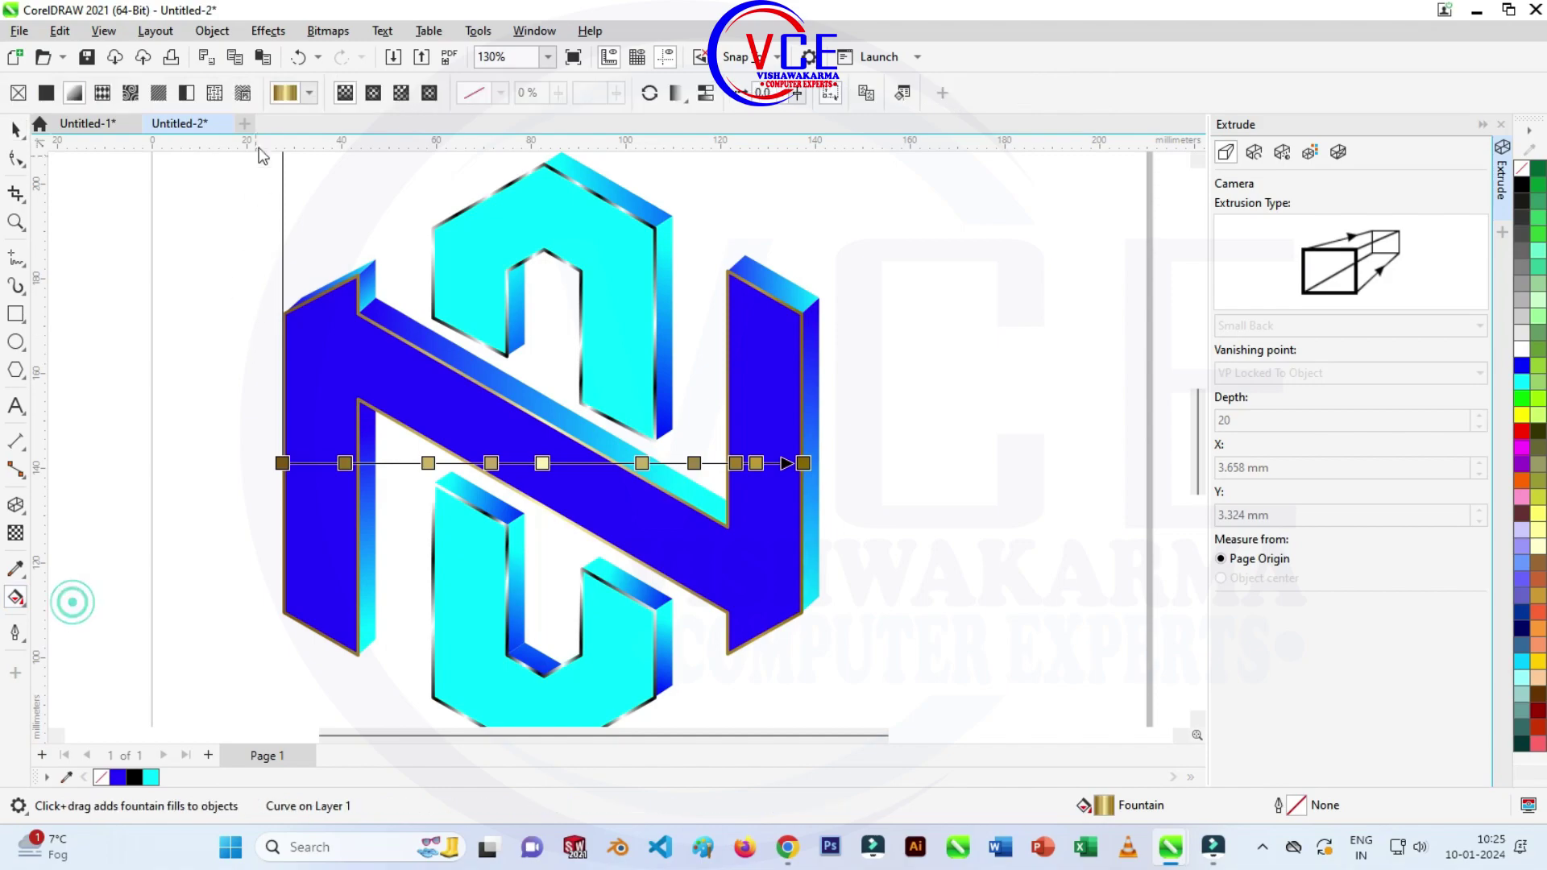
{"action": "left_click", "coordinate": [310, 93]}
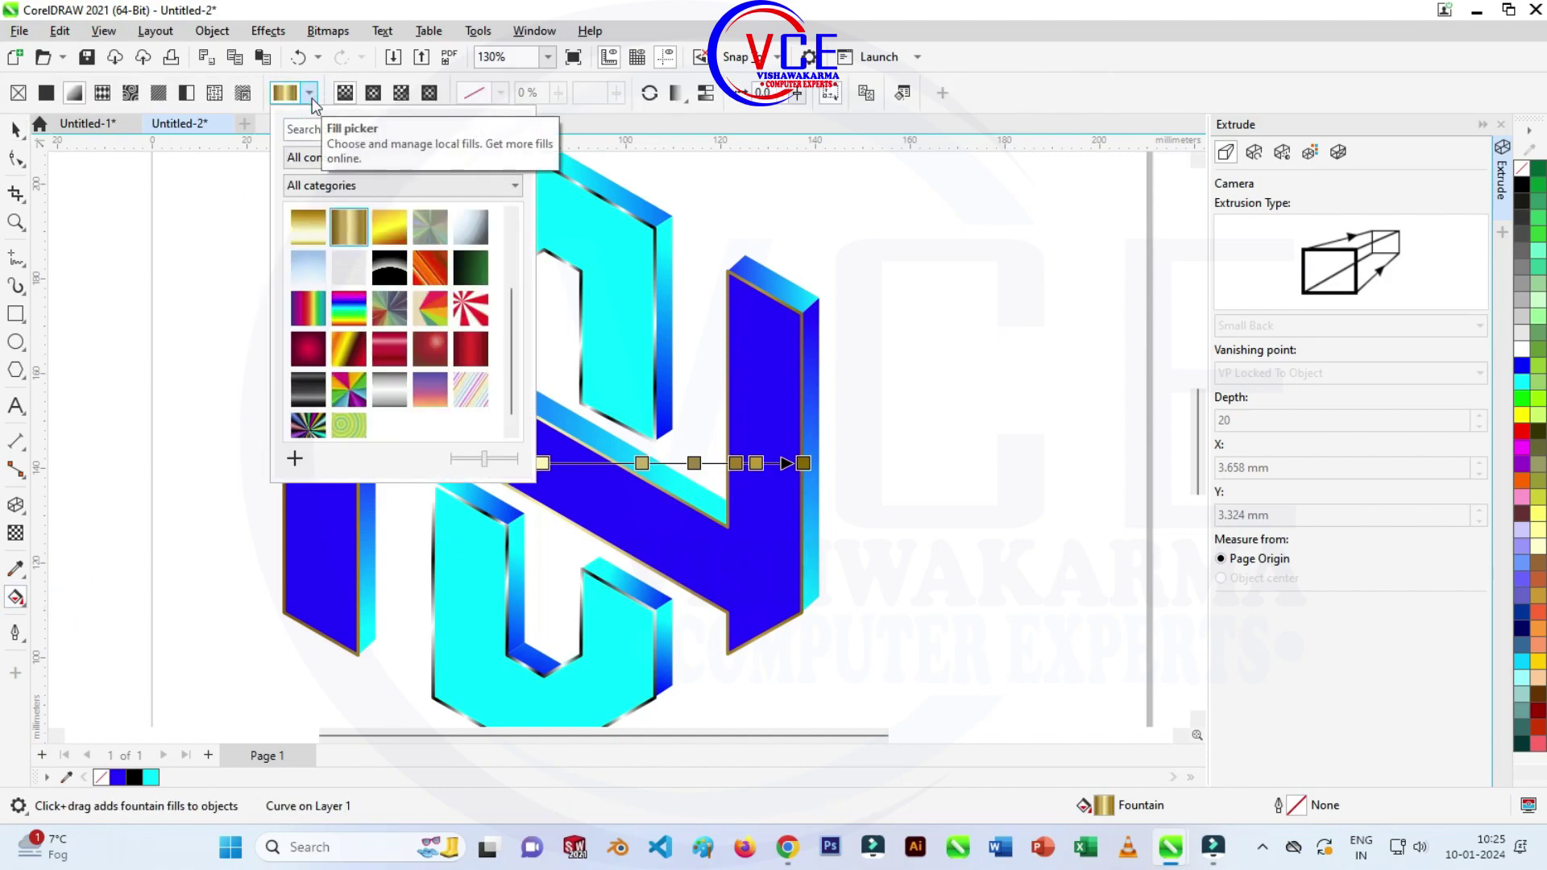
{"action": "left_click", "coordinate": [304, 427]}
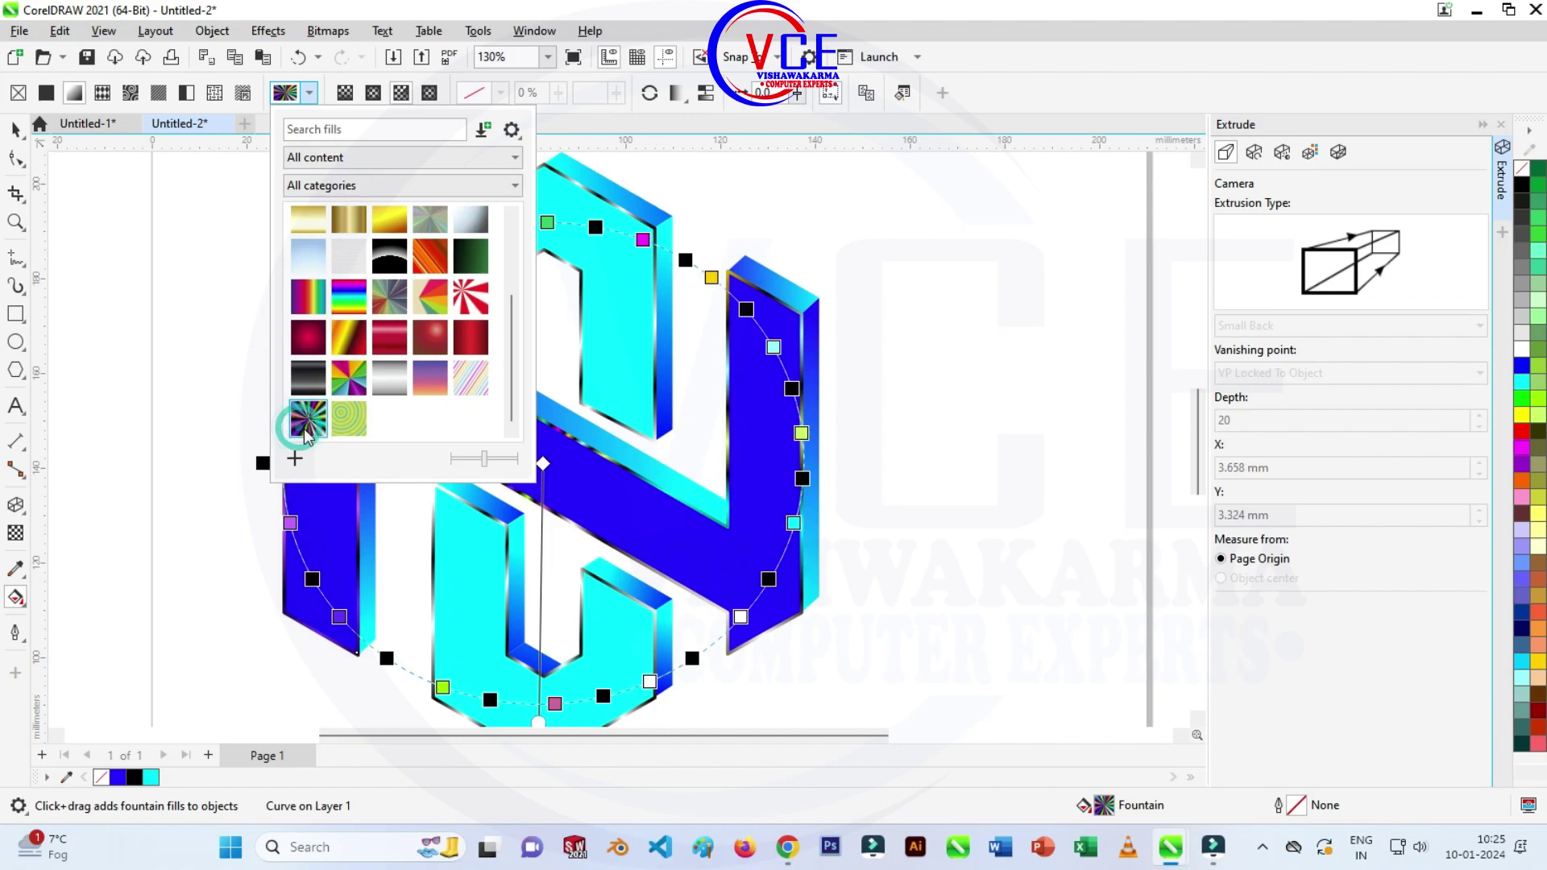
{"action": "scroll", "coordinate": [518, 320], "scroll_direction": "up", "scroll_amount": 3}
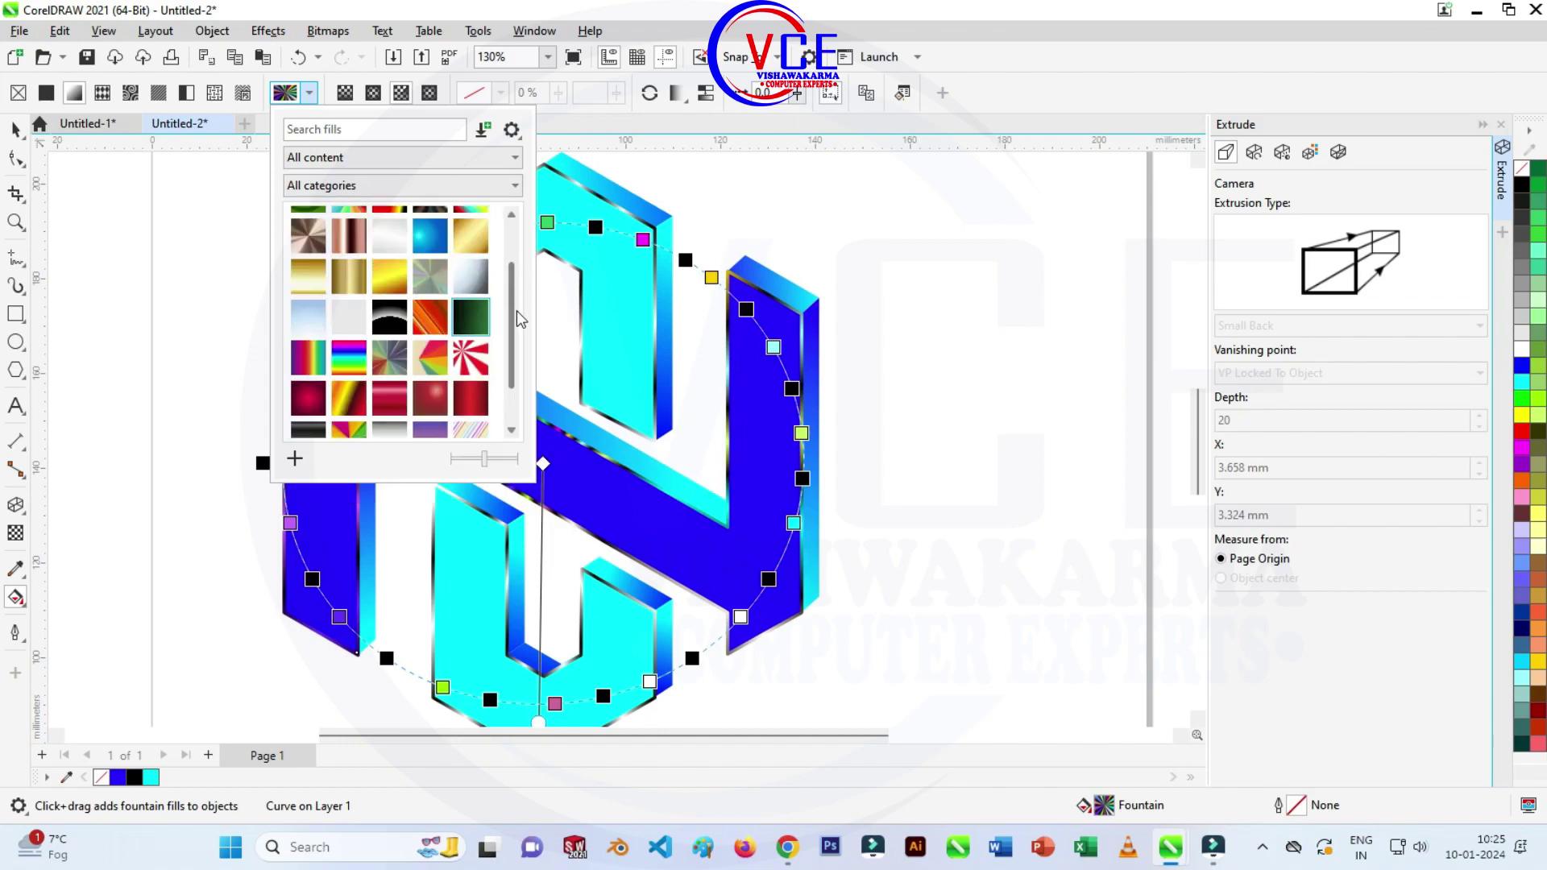
{"action": "left_click", "coordinate": [435, 272]}
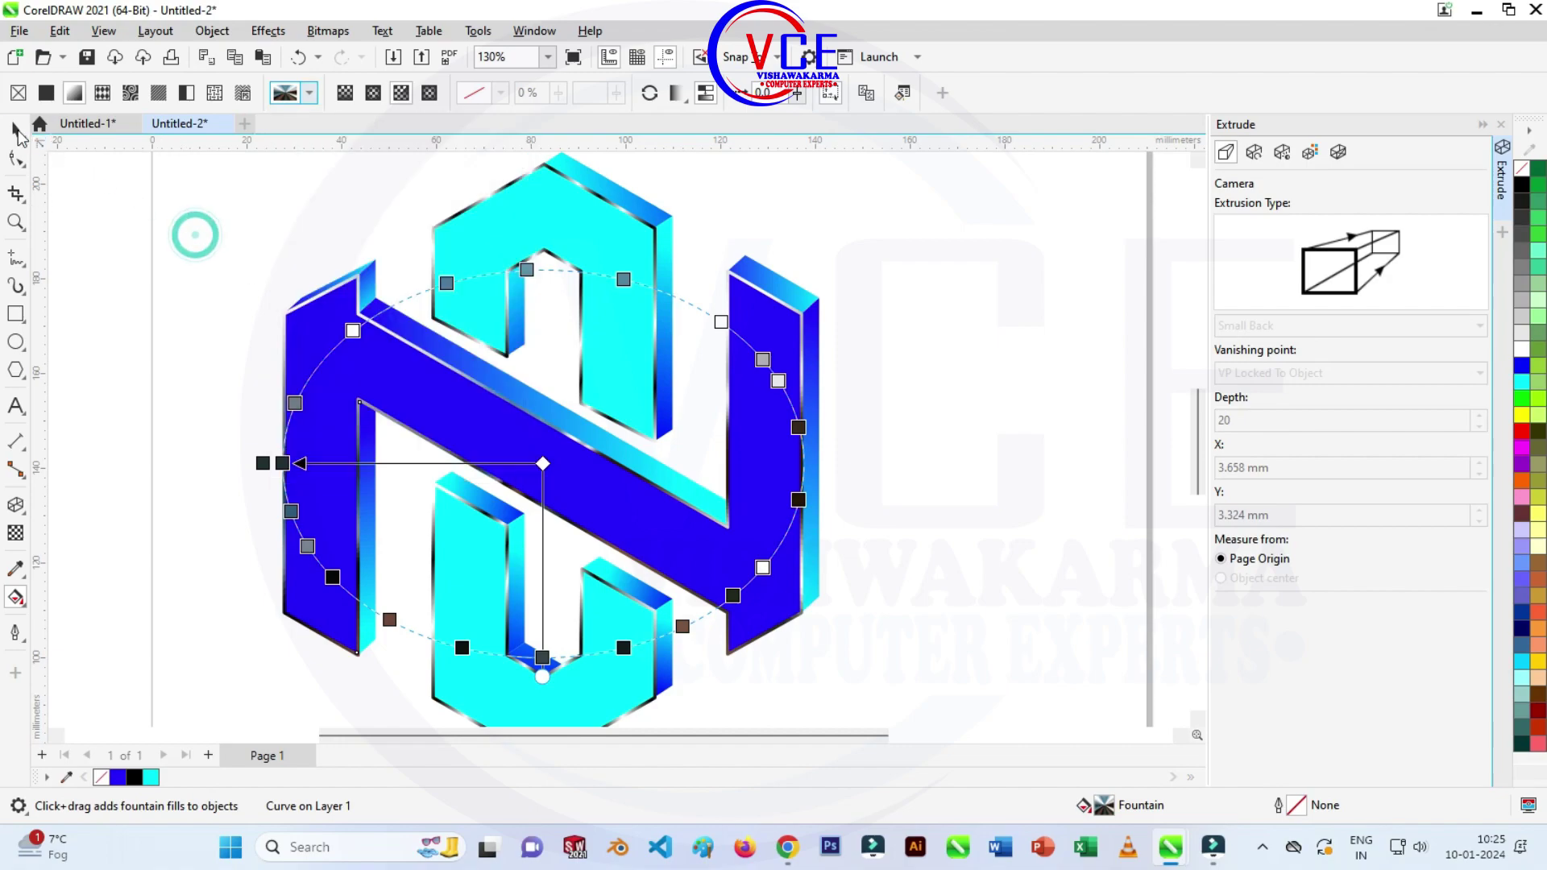
{"action": "left_click", "coordinate": [17, 133]}
{"action": "left_click", "coordinate": [140, 191]}
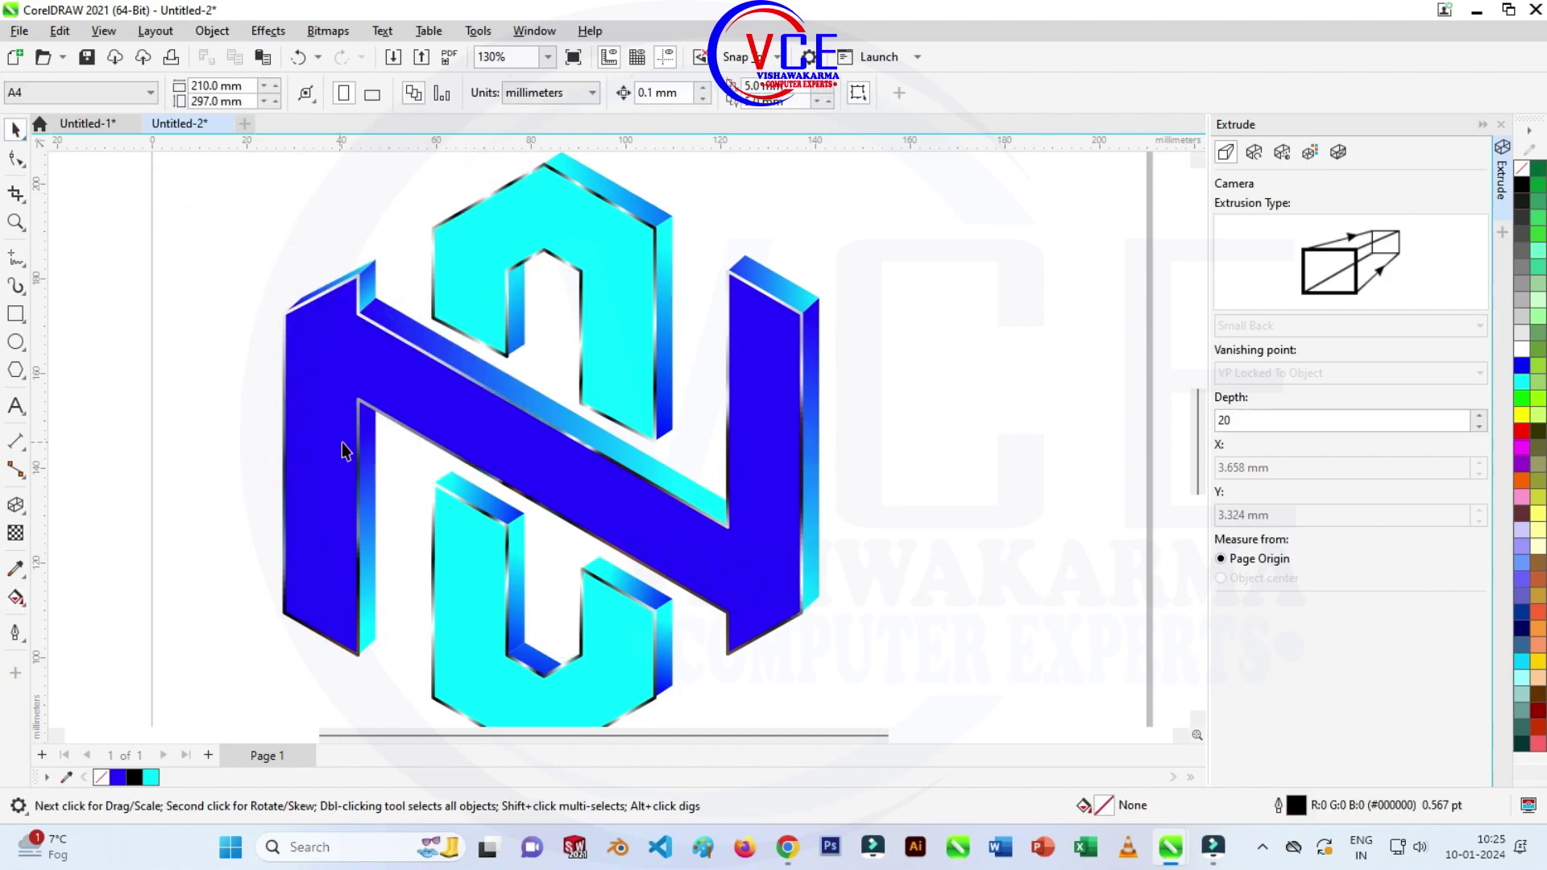
Select all twenty logo pieces and group them with Group Objects.
{"action": "scroll", "coordinate": [409, 317], "scroll_direction": "down", "scroll_amount": 1}
{"action": "scroll", "coordinate": [408, 318], "scroll_direction": "down", "scroll_amount": 1}
{"action": "scroll", "coordinate": [433, 282], "scroll_direction": "down", "scroll_amount": 1}
{"action": "scroll", "coordinate": [433, 327], "scroll_direction": "down", "scroll_amount": 1}
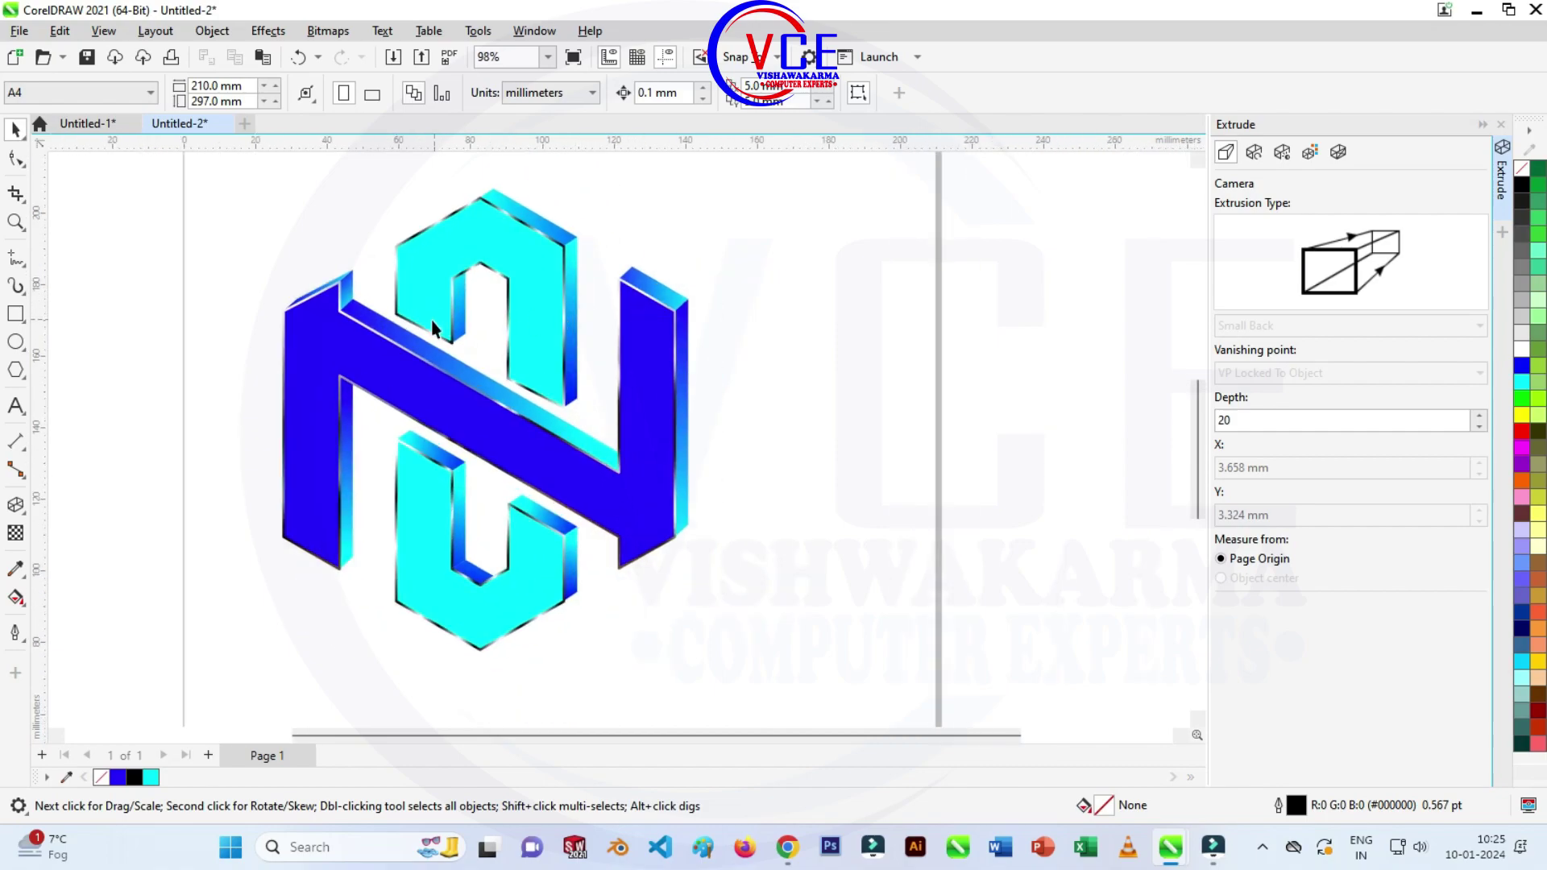
{"action": "scroll", "coordinate": [434, 326], "scroll_direction": "down", "scroll_amount": 1}
{"action": "left_click_drag", "start_coordinate": [753, 651], "coordinate": [754, 653]}
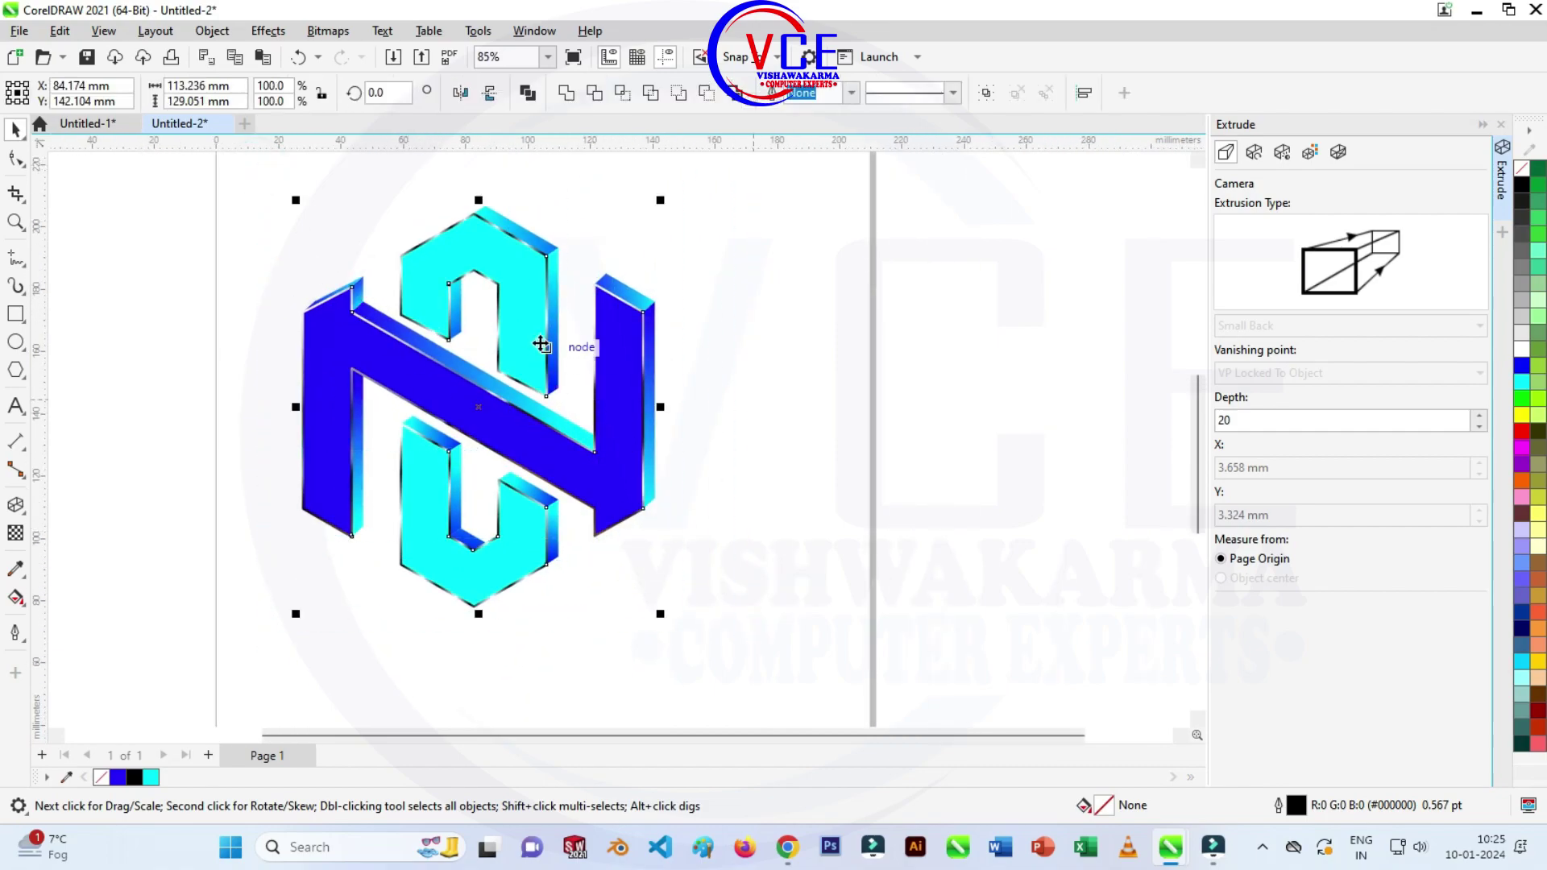
{"action": "right_click", "coordinate": [519, 288]}
{"action": "left_click", "coordinate": [587, 359]}
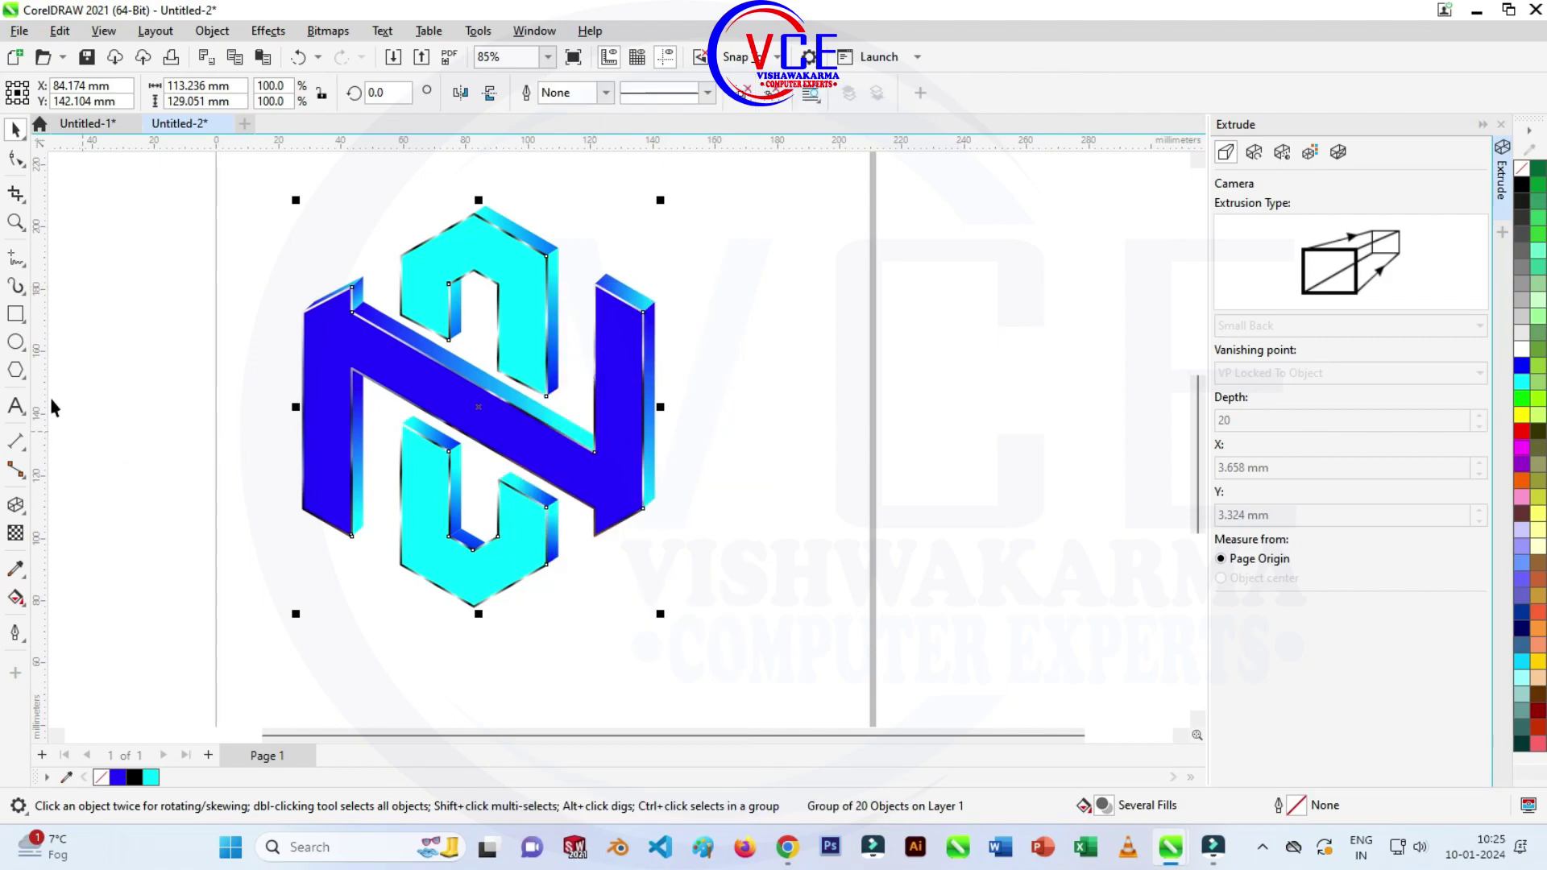
{"action": "left_click", "coordinate": [16, 315]}
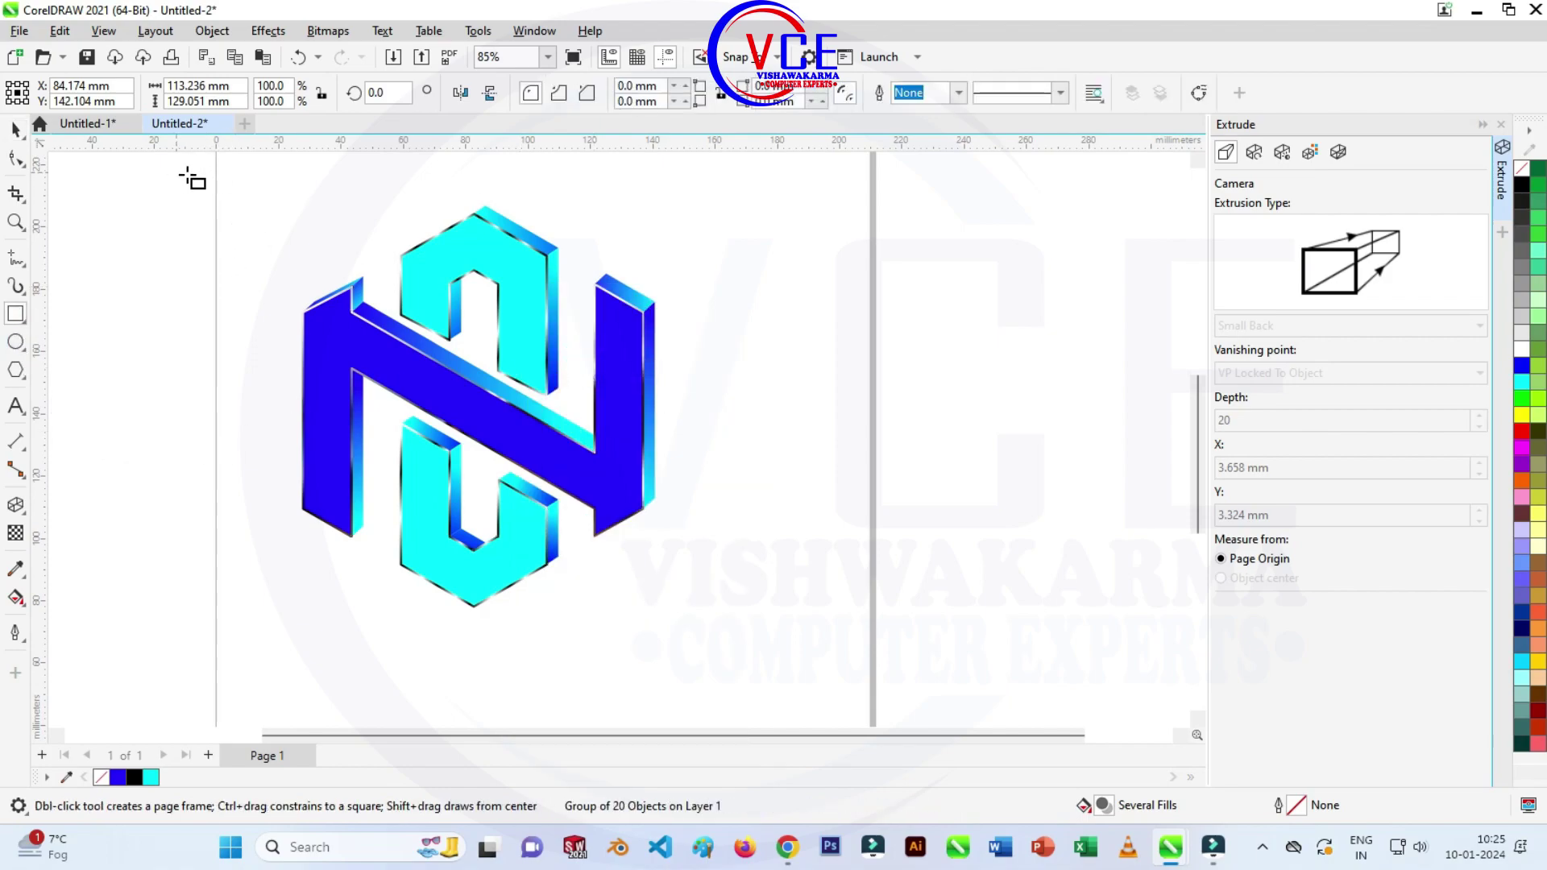
Draw a black rectangle over the logo and send it To Back.
{"action": "left_click_drag", "start_coordinate": [177, 172], "coordinate": [859, 625]}
{"action": "left_click", "coordinate": [1533, 187]}
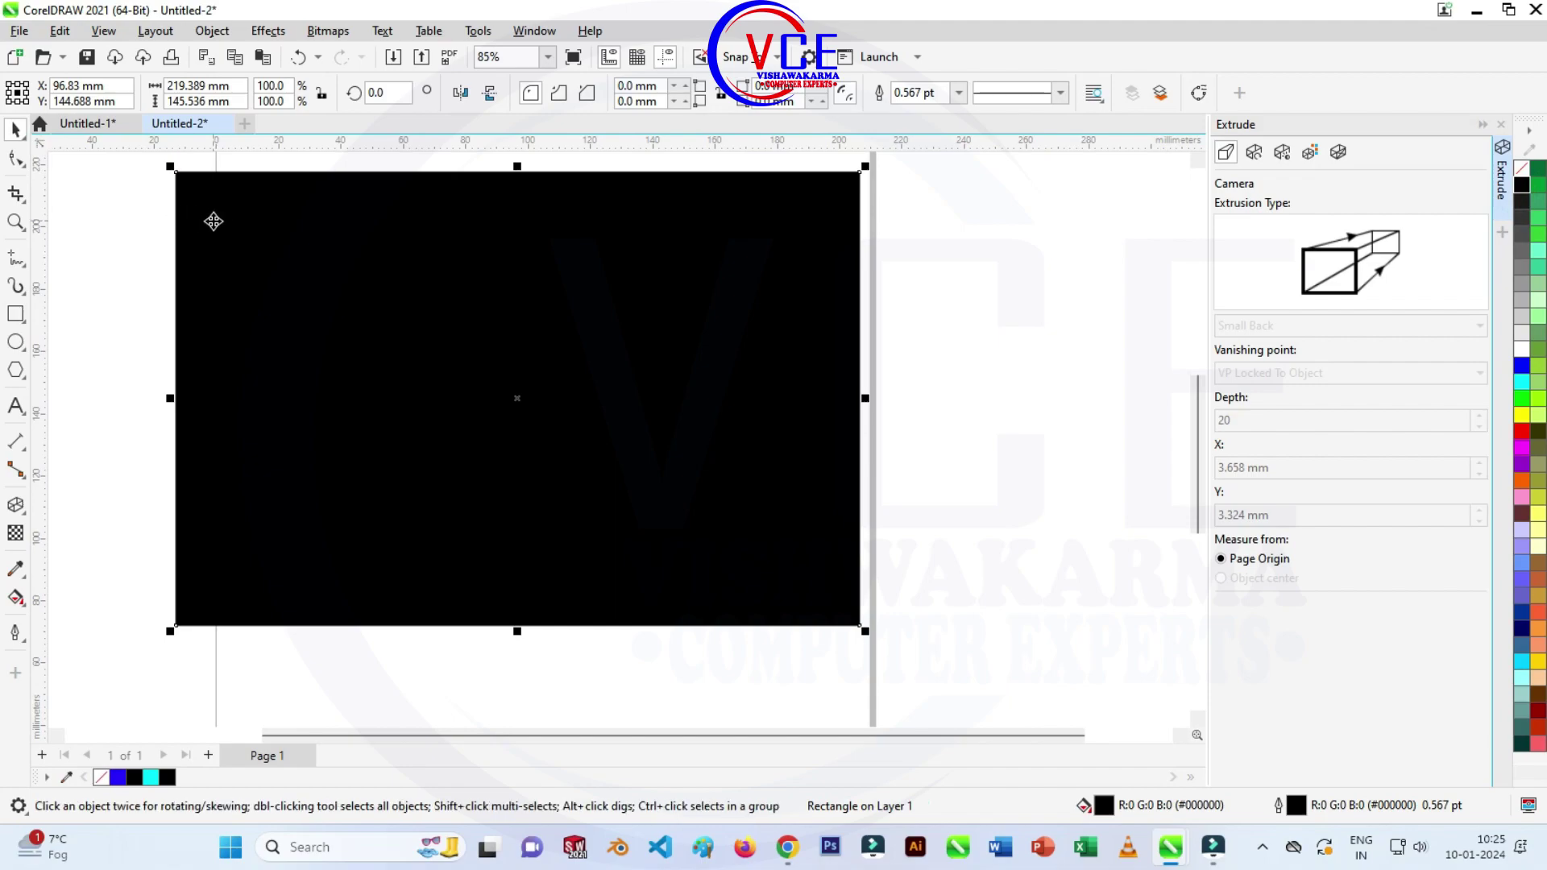
{"action": "right_click", "coordinate": [215, 221]}
{"action": "left_click", "coordinate": [328, 364]}
{"action": "left_click", "coordinate": [539, 377]}
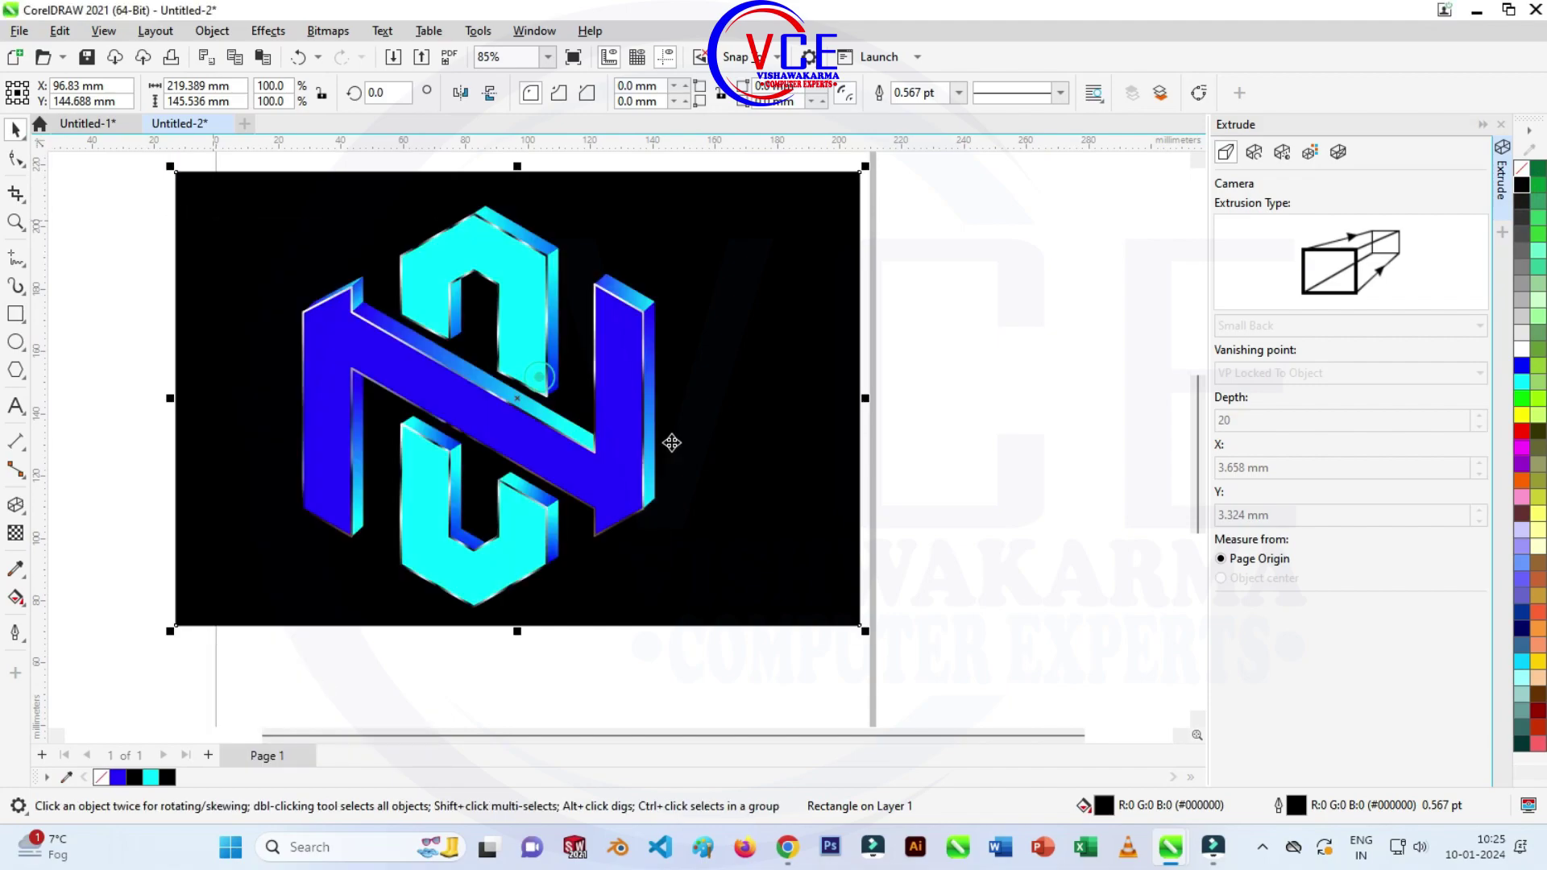
{"action": "scroll", "coordinate": [528, 198], "scroll_direction": "up", "scroll_amount": 1}
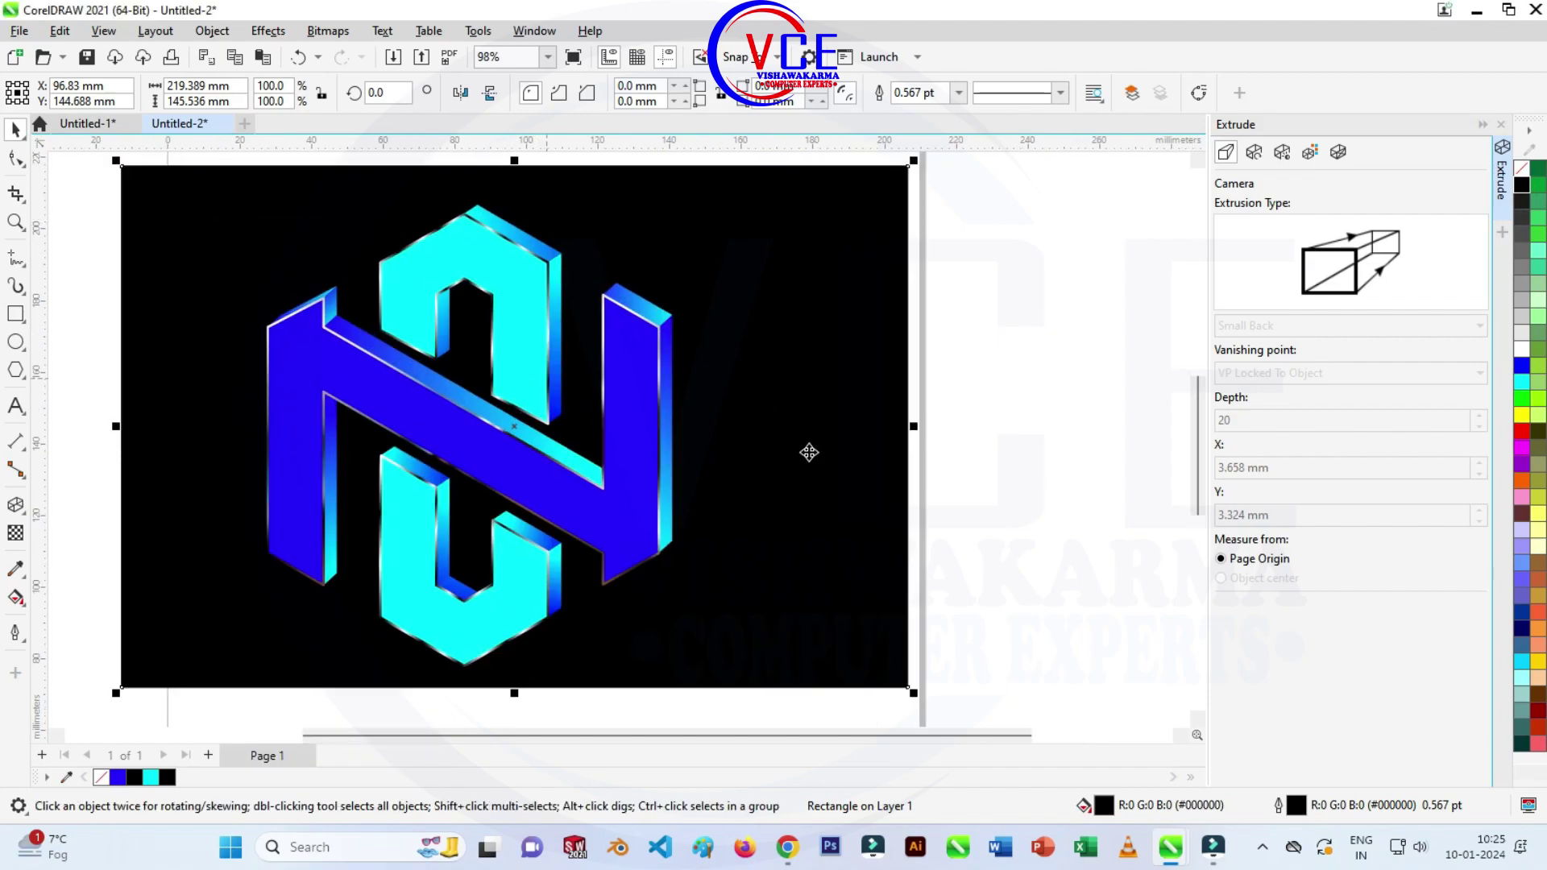
{"action": "scroll", "coordinate": [667, 298], "scroll_direction": "down", "scroll_amount": 2}
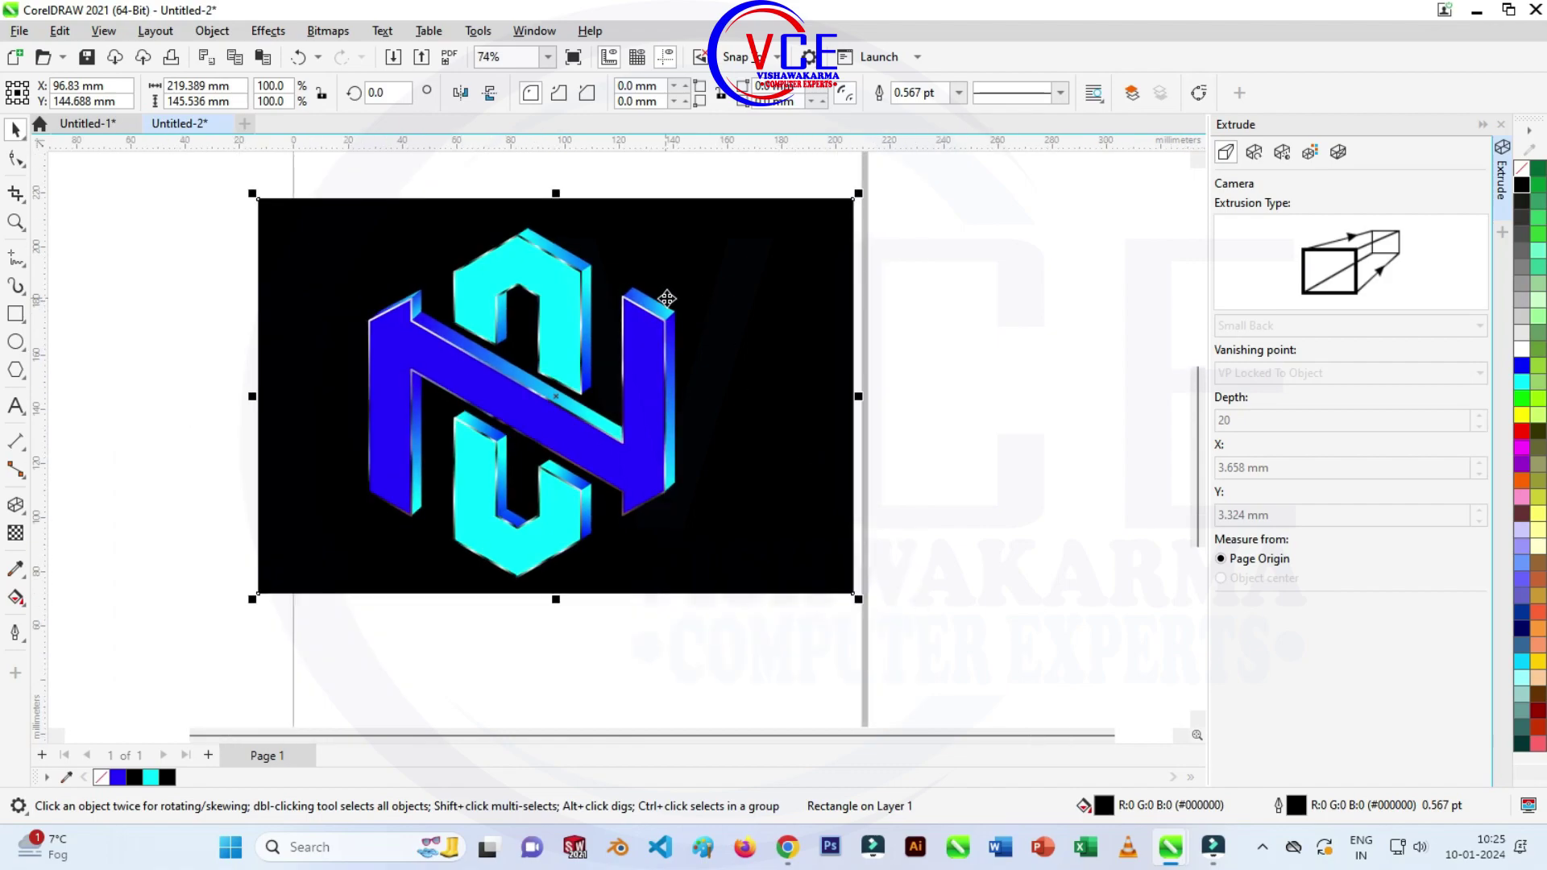
Fill the rectangle light grey with a vertical light-to-grey fountain gradient.
{"action": "left_click", "coordinate": [1521, 312]}
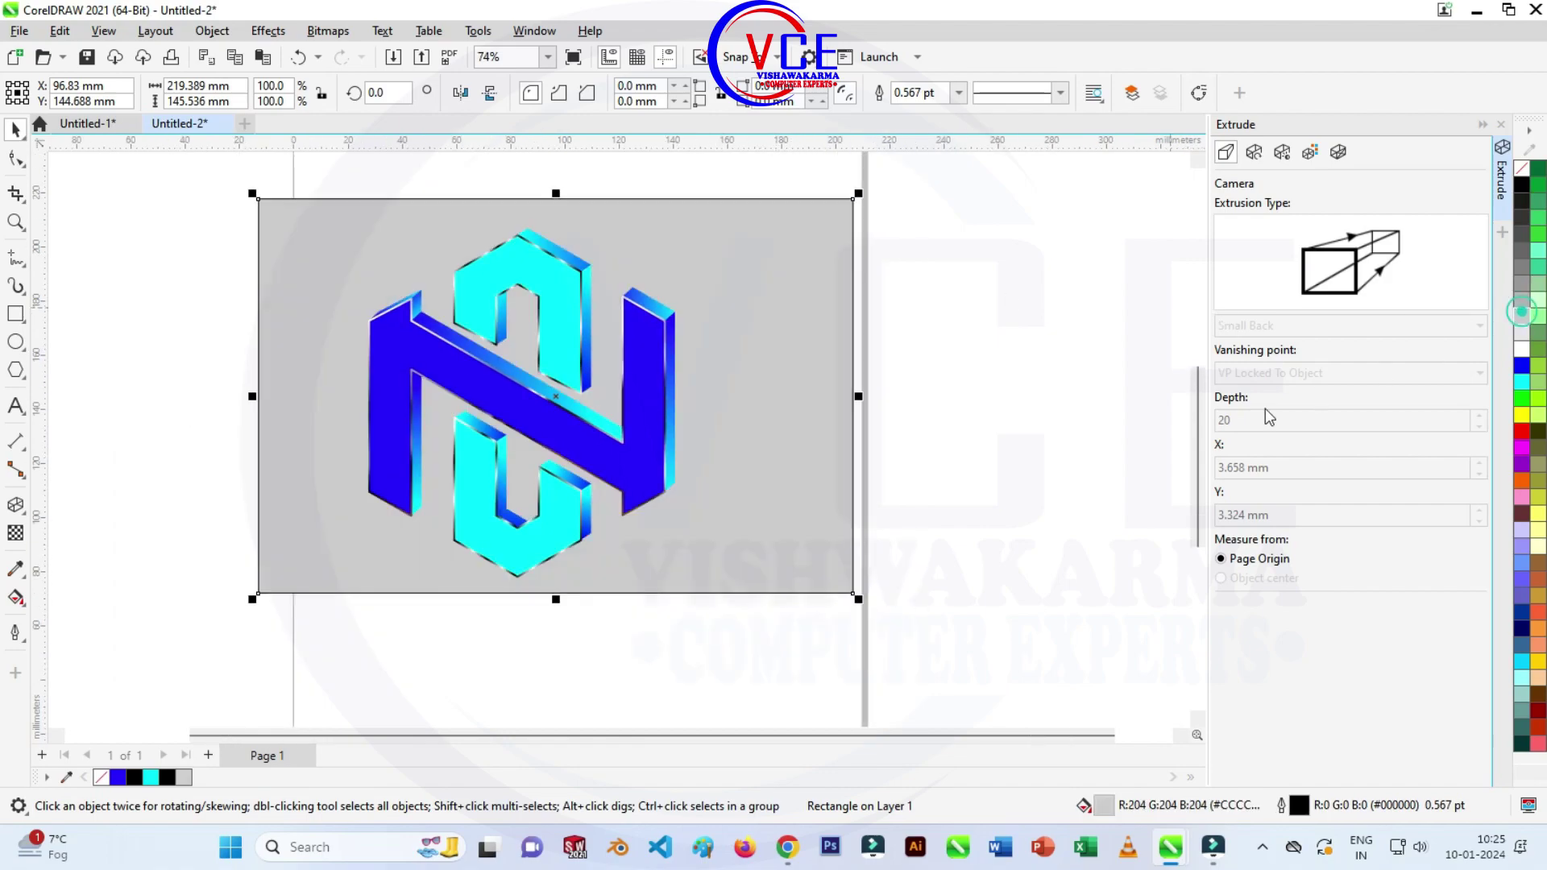
{"action": "left_click", "coordinate": [22, 600]}
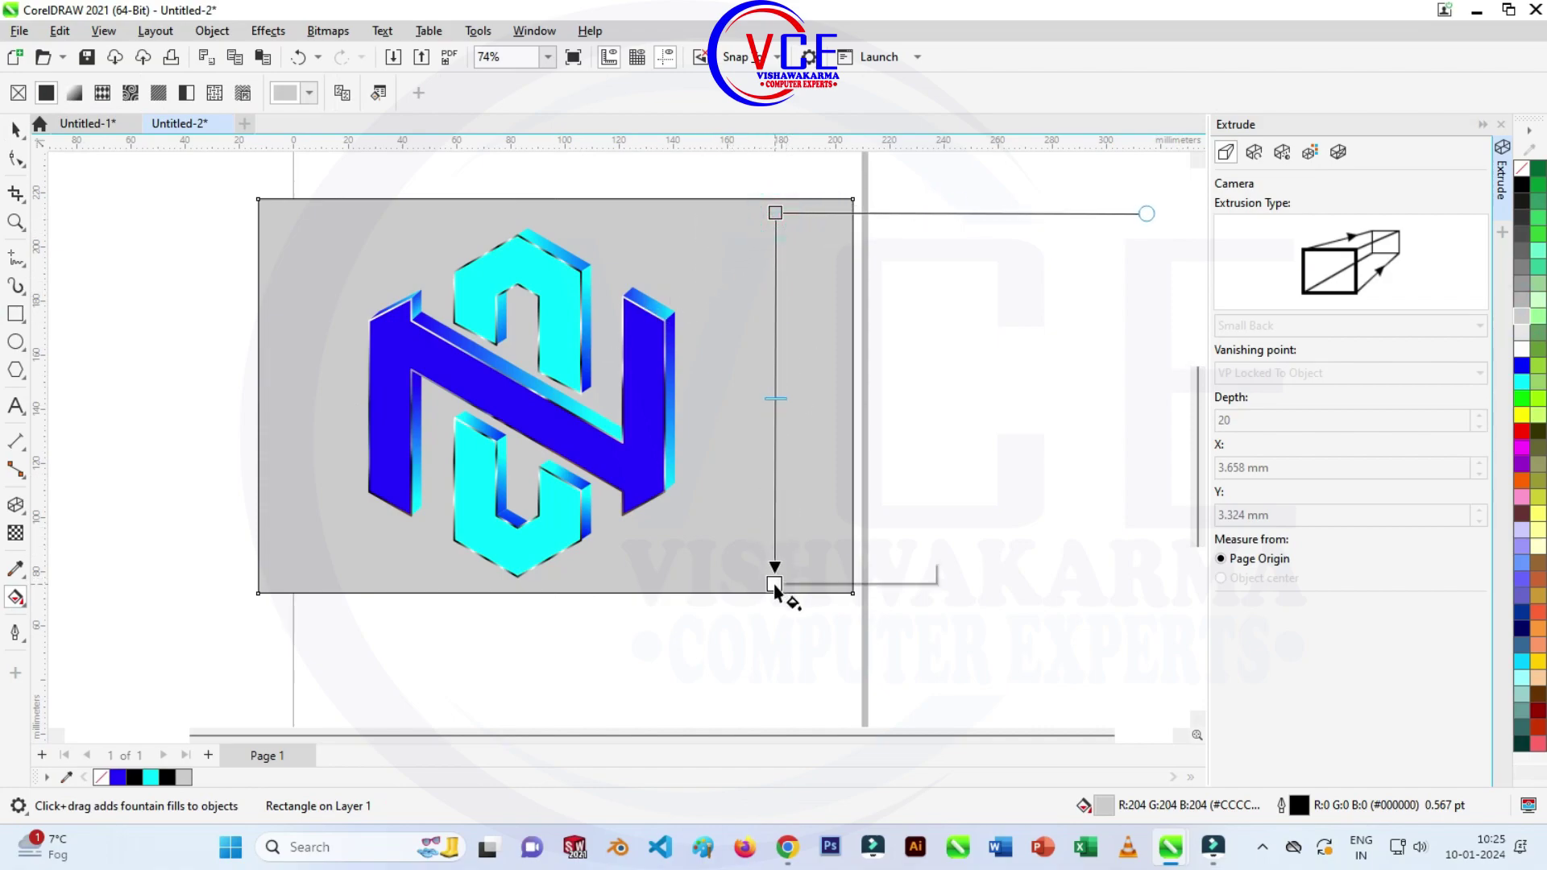
{"action": "left_click_drag", "start_coordinate": [771, 461], "coordinate": [774, 583]}
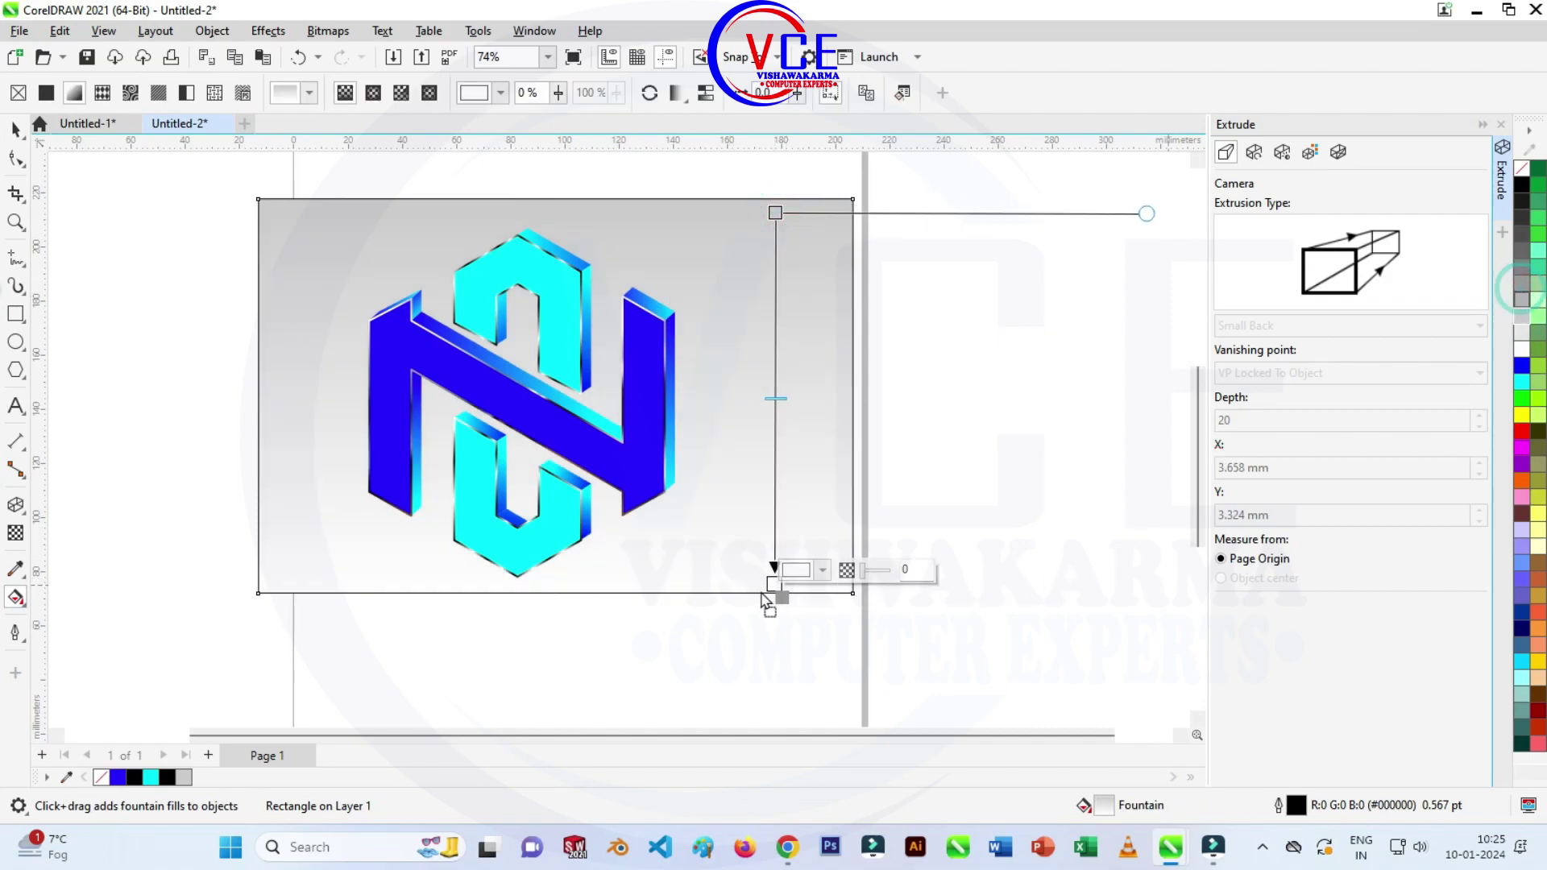
{"action": "left_click_drag", "start_coordinate": [775, 589], "coordinate": [775, 584]}
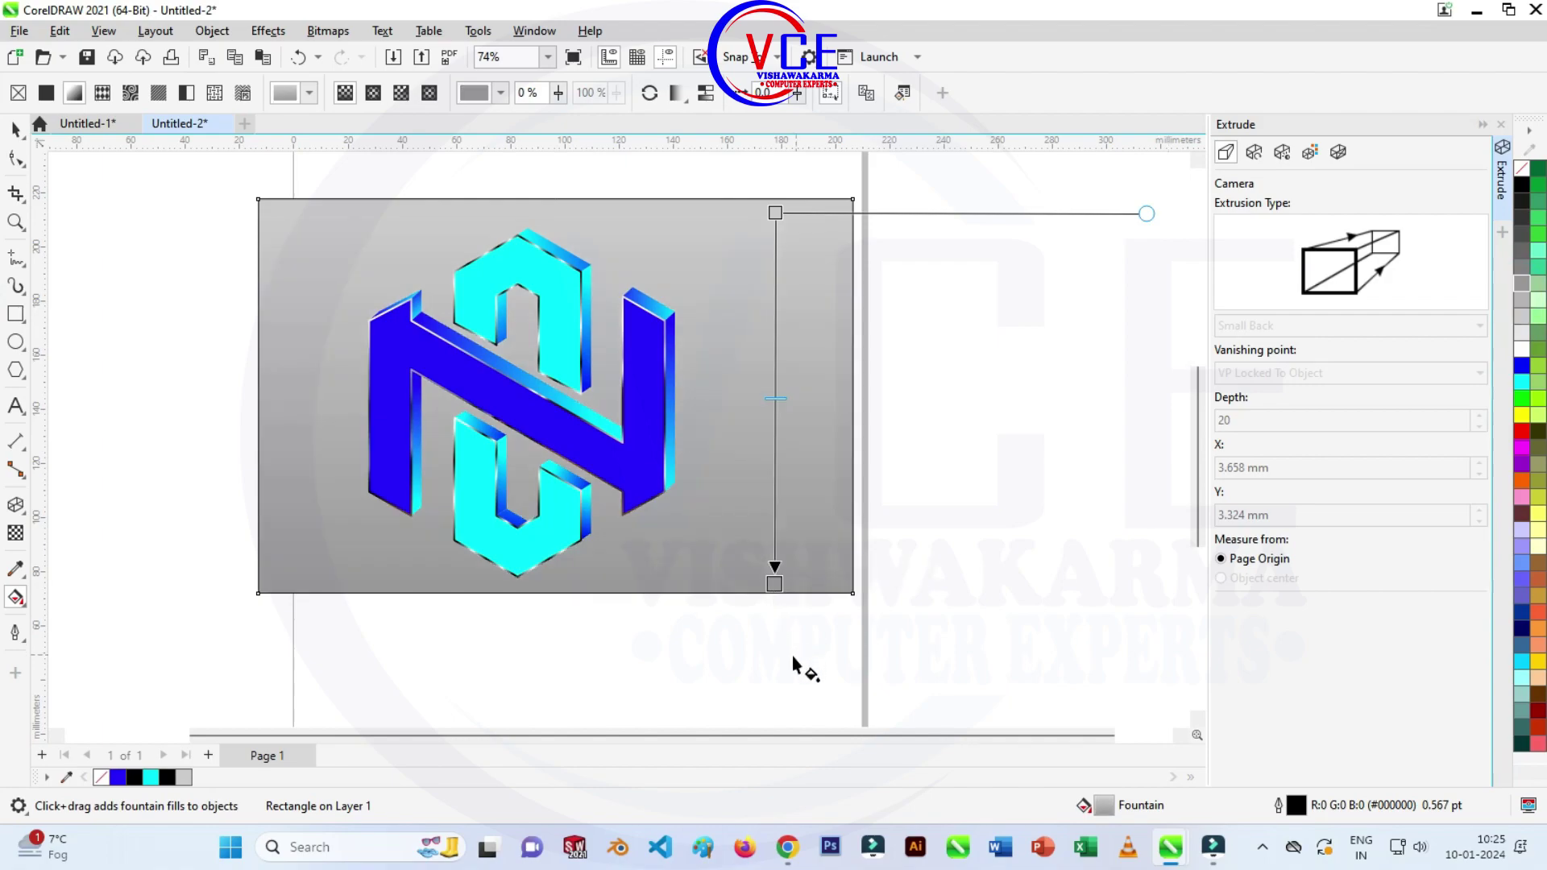
Nudge the grouped logo slightly into place on the background.
{"action": "left_click", "coordinate": [15, 130]}
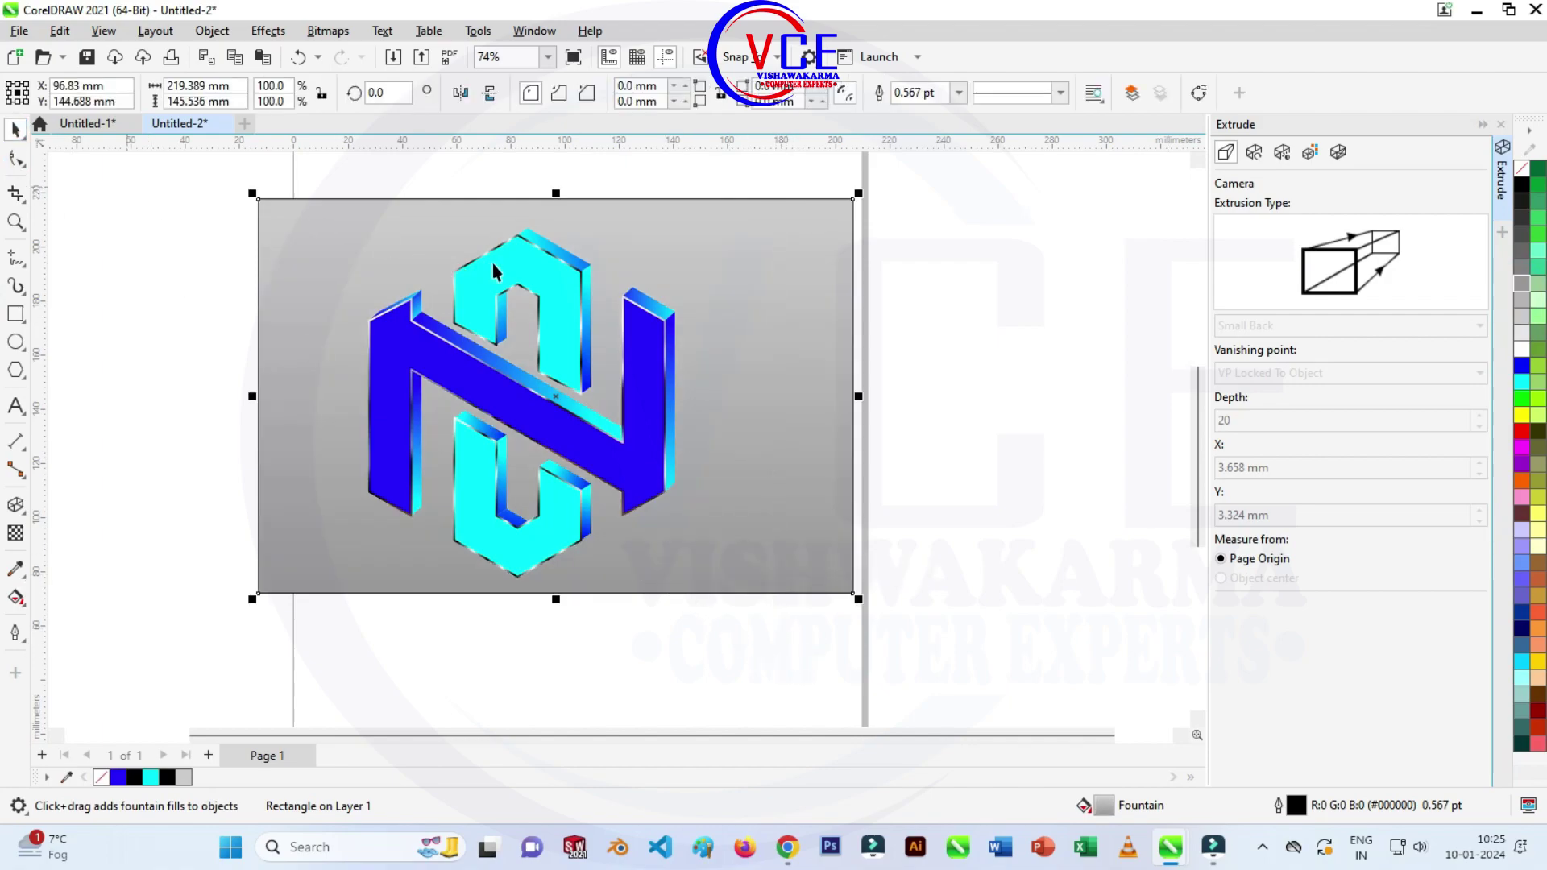
{"action": "left_click", "coordinate": [515, 253]}
{"action": "left_click_drag", "start_coordinate": [514, 249], "coordinate": [494, 254]}
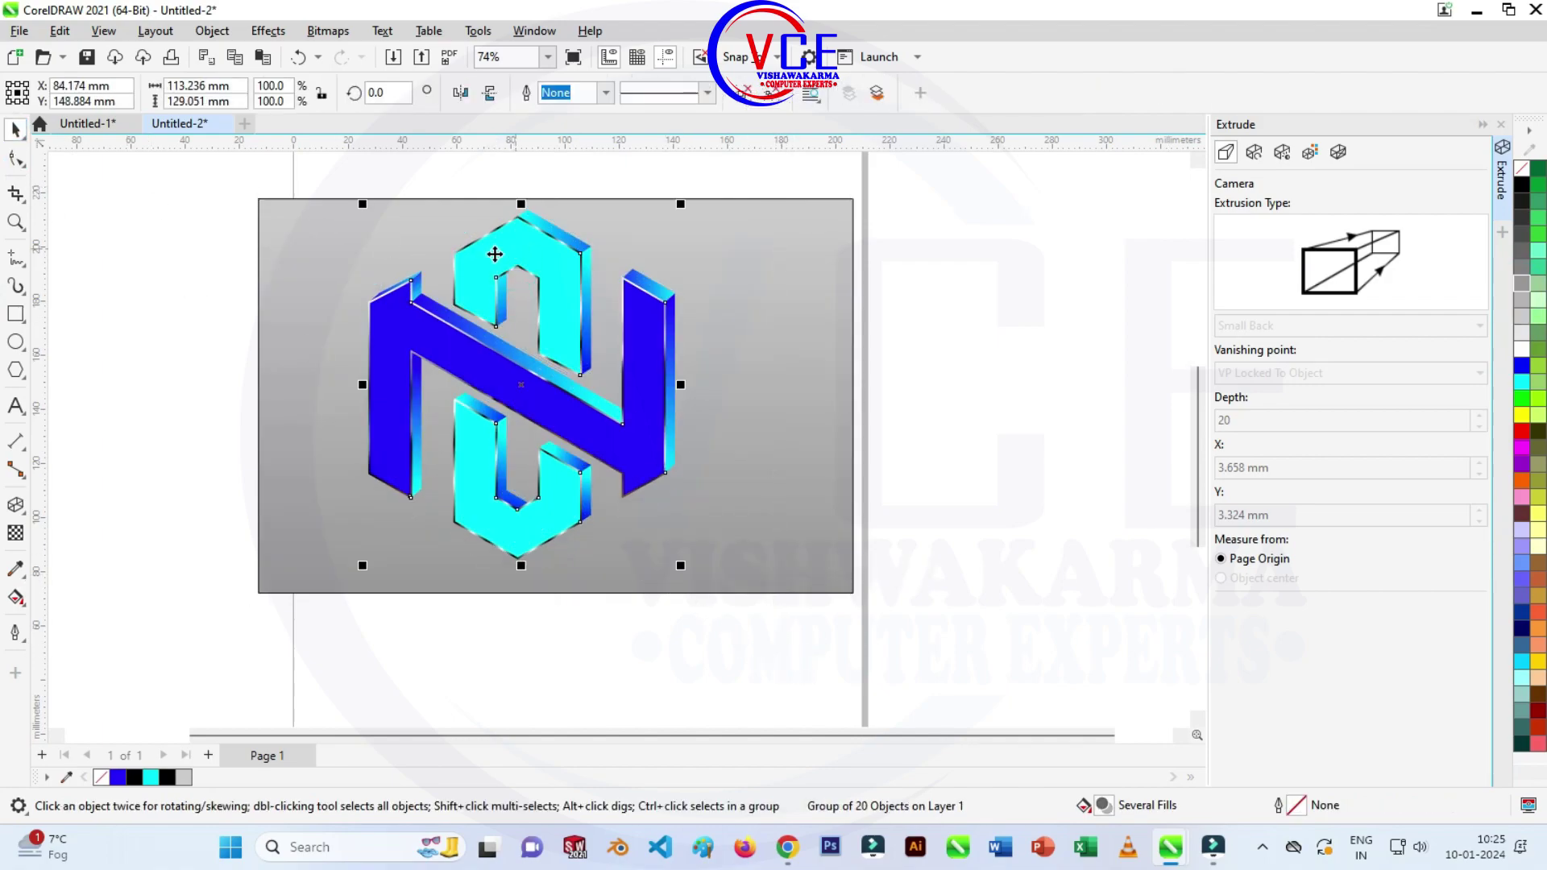
Apply a black Small Glow shadow with Outside feather direction and feather 5.
{"action": "left_click", "coordinate": [16, 511]}
{"action": "left_click", "coordinate": [88, 509]}
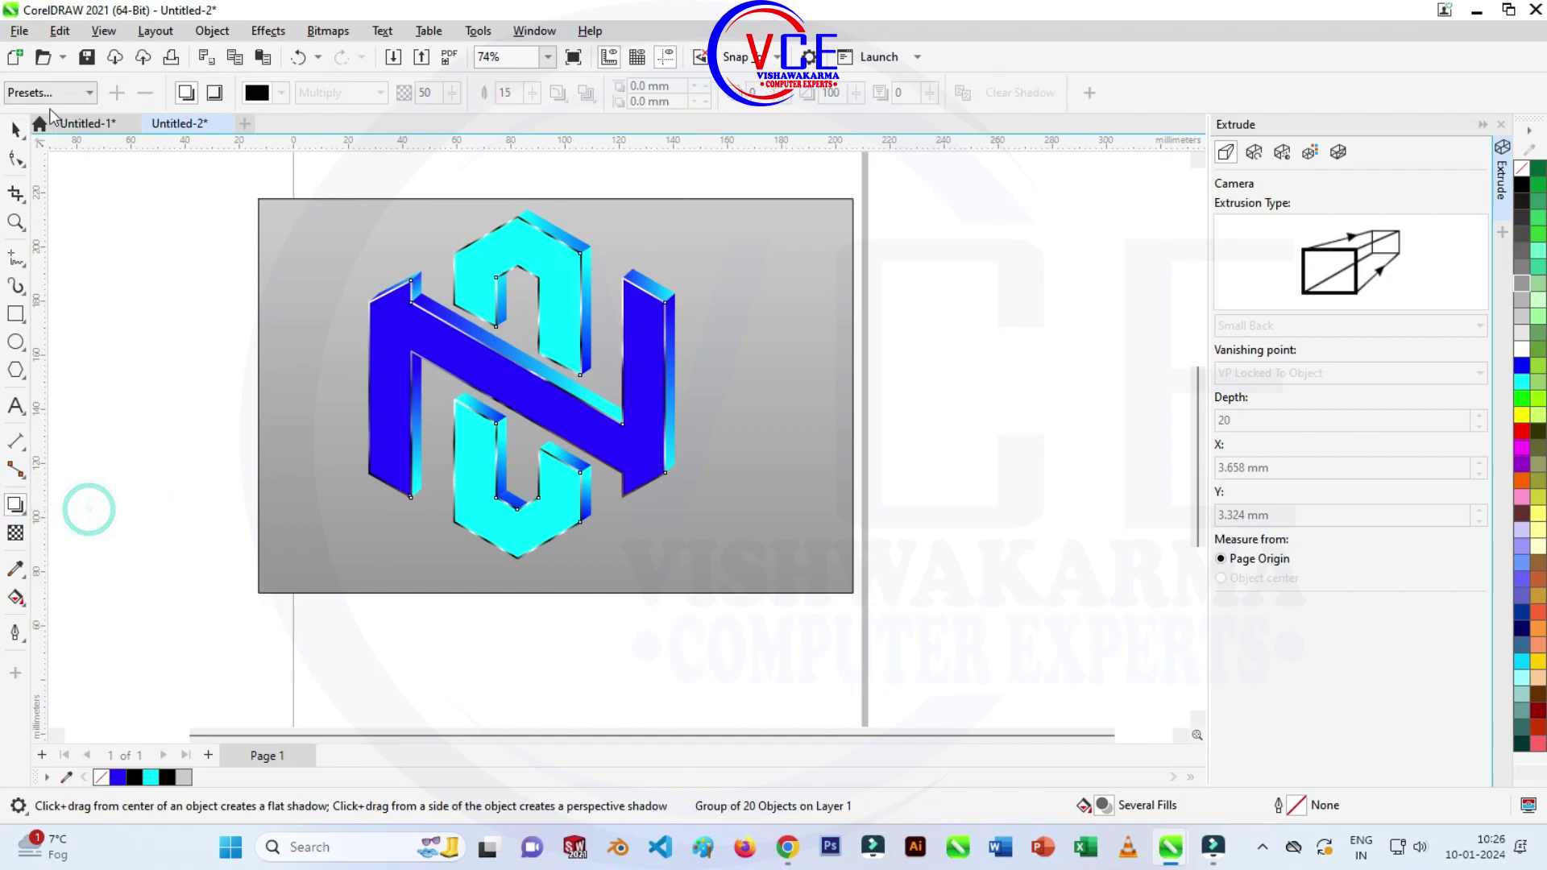
{"action": "left_click", "coordinate": [50, 95]}
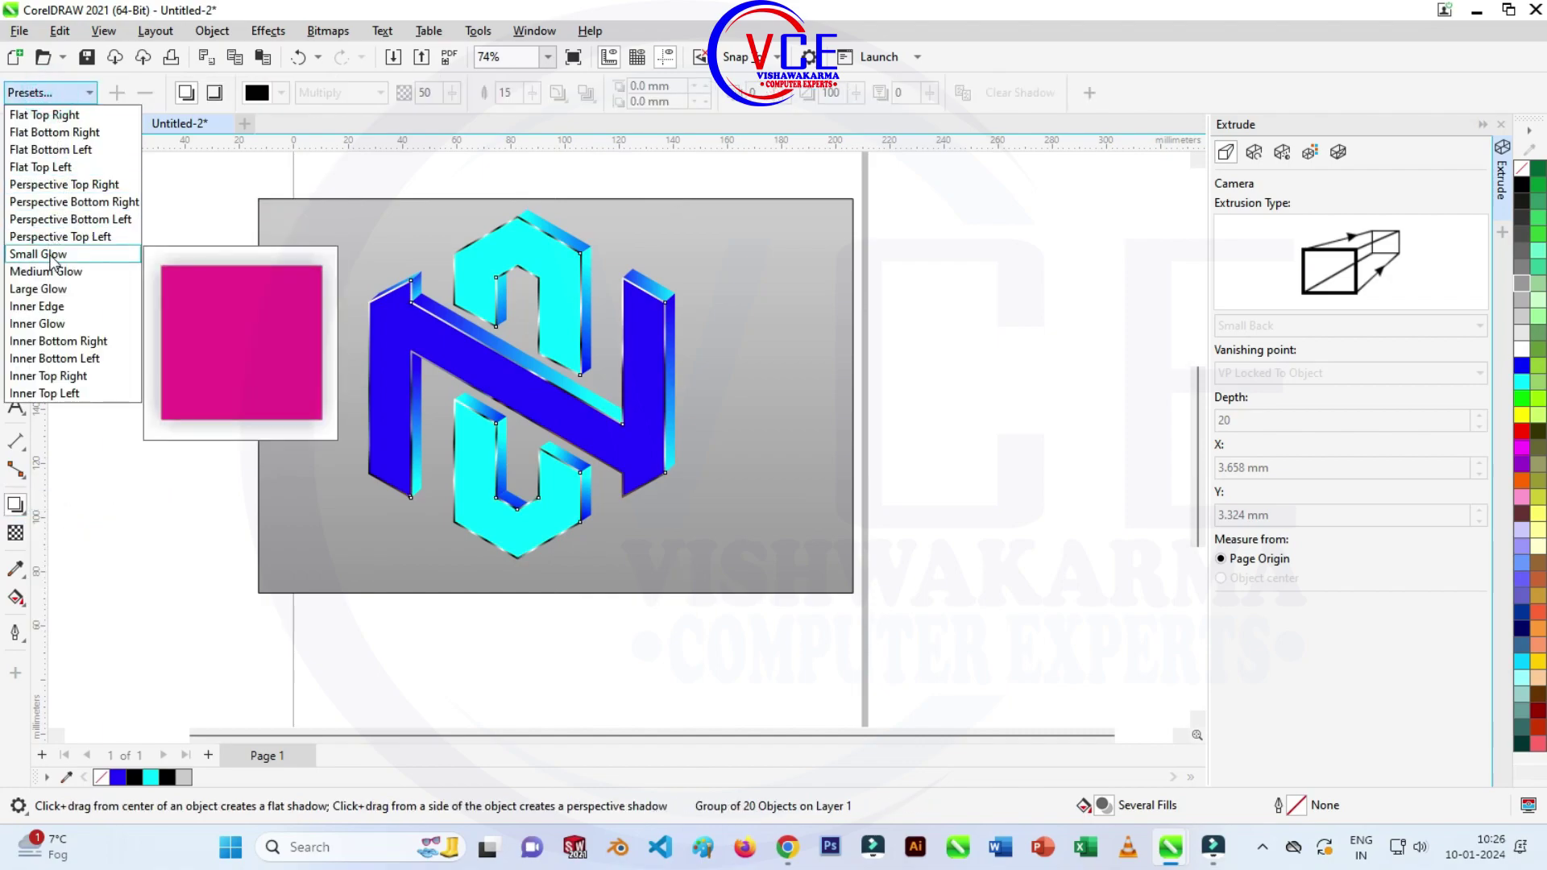
{"action": "left_click", "coordinate": [48, 254]}
{"action": "left_click", "coordinate": [256, 93]}
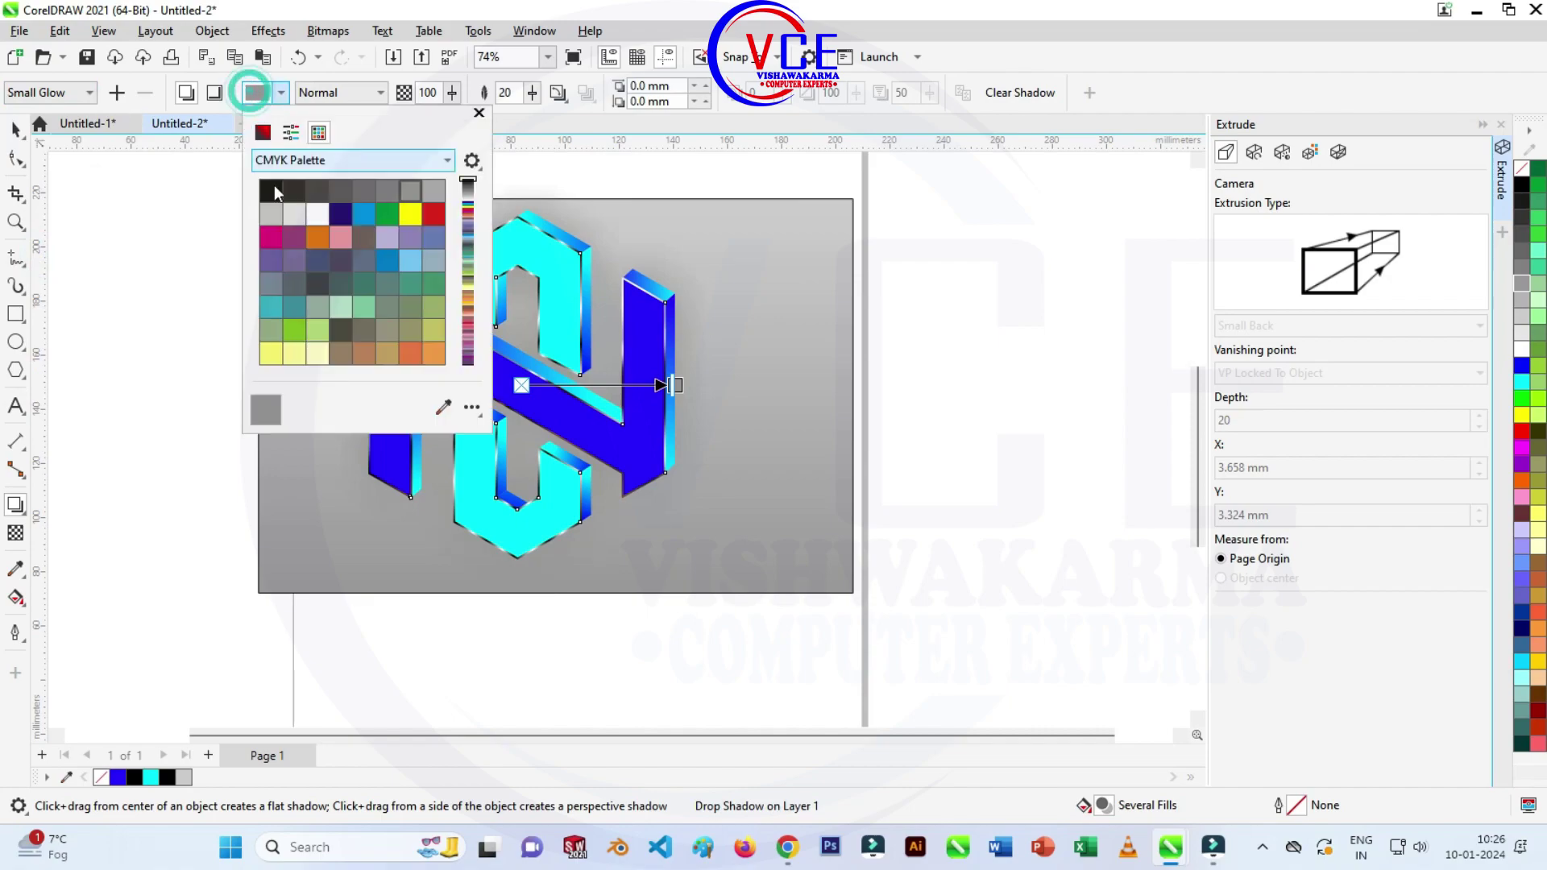
{"action": "left_click", "coordinate": [456, 95]}
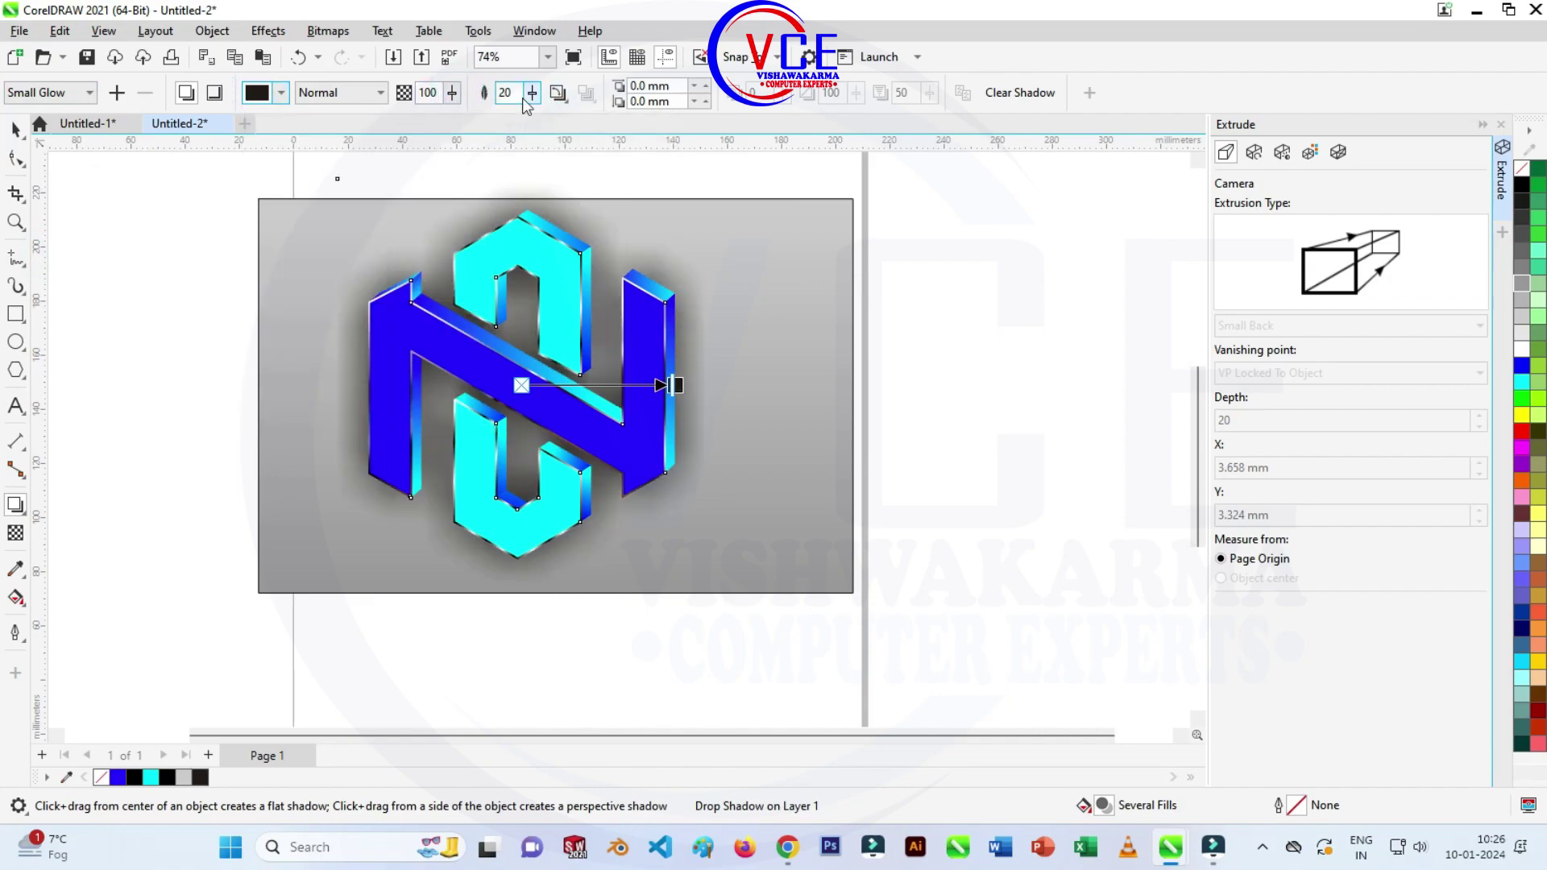
{"action": "left_click", "coordinate": [558, 93]}
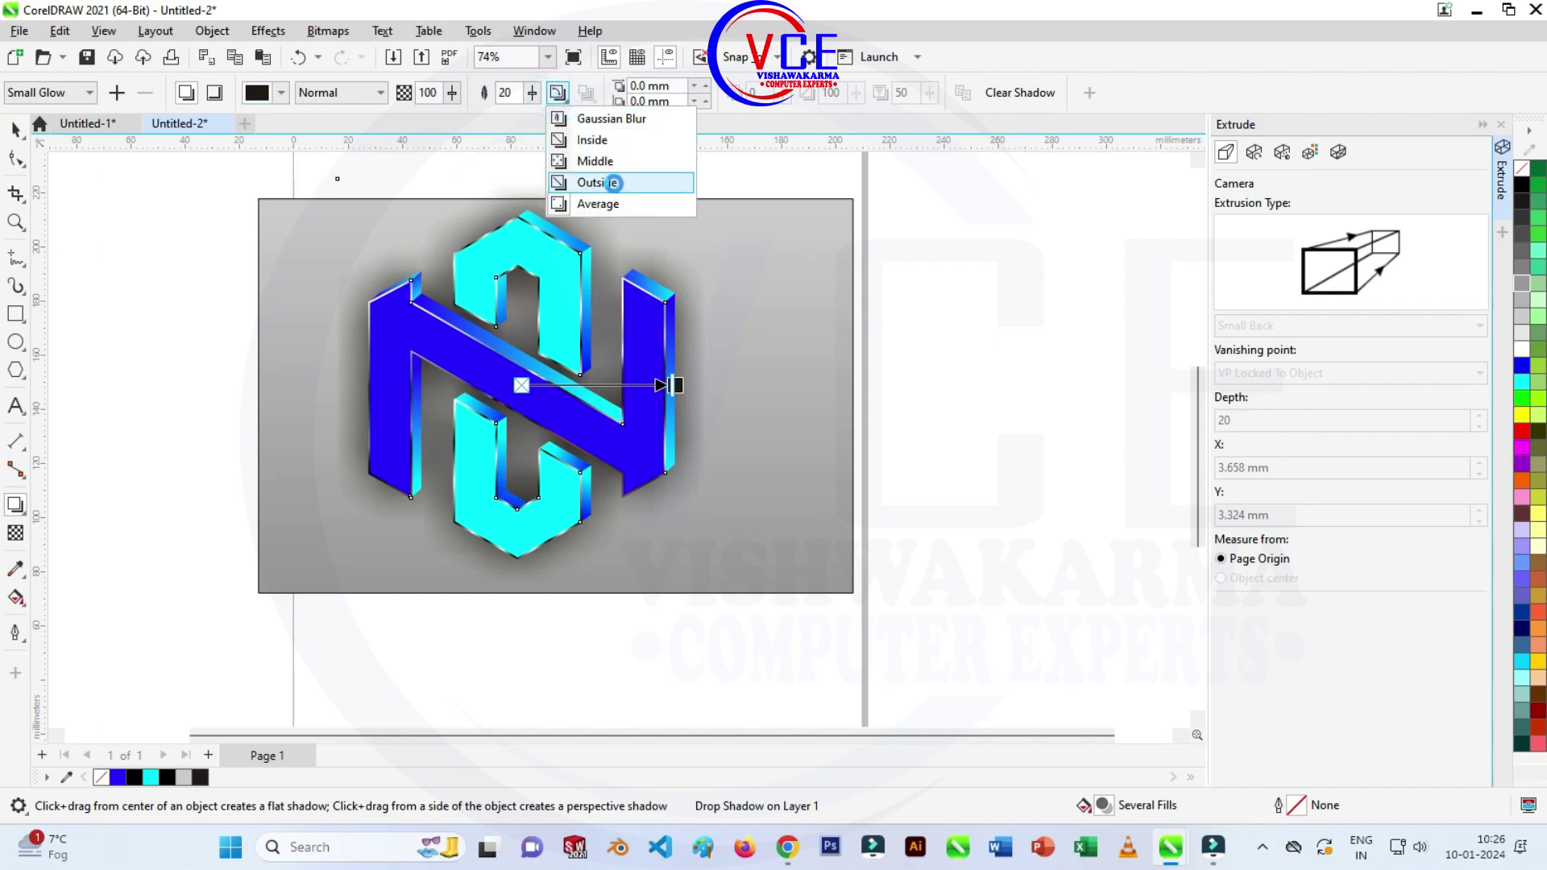
{"action": "left_click", "coordinate": [615, 185]}
{"action": "double_click", "coordinate": [507, 92]}
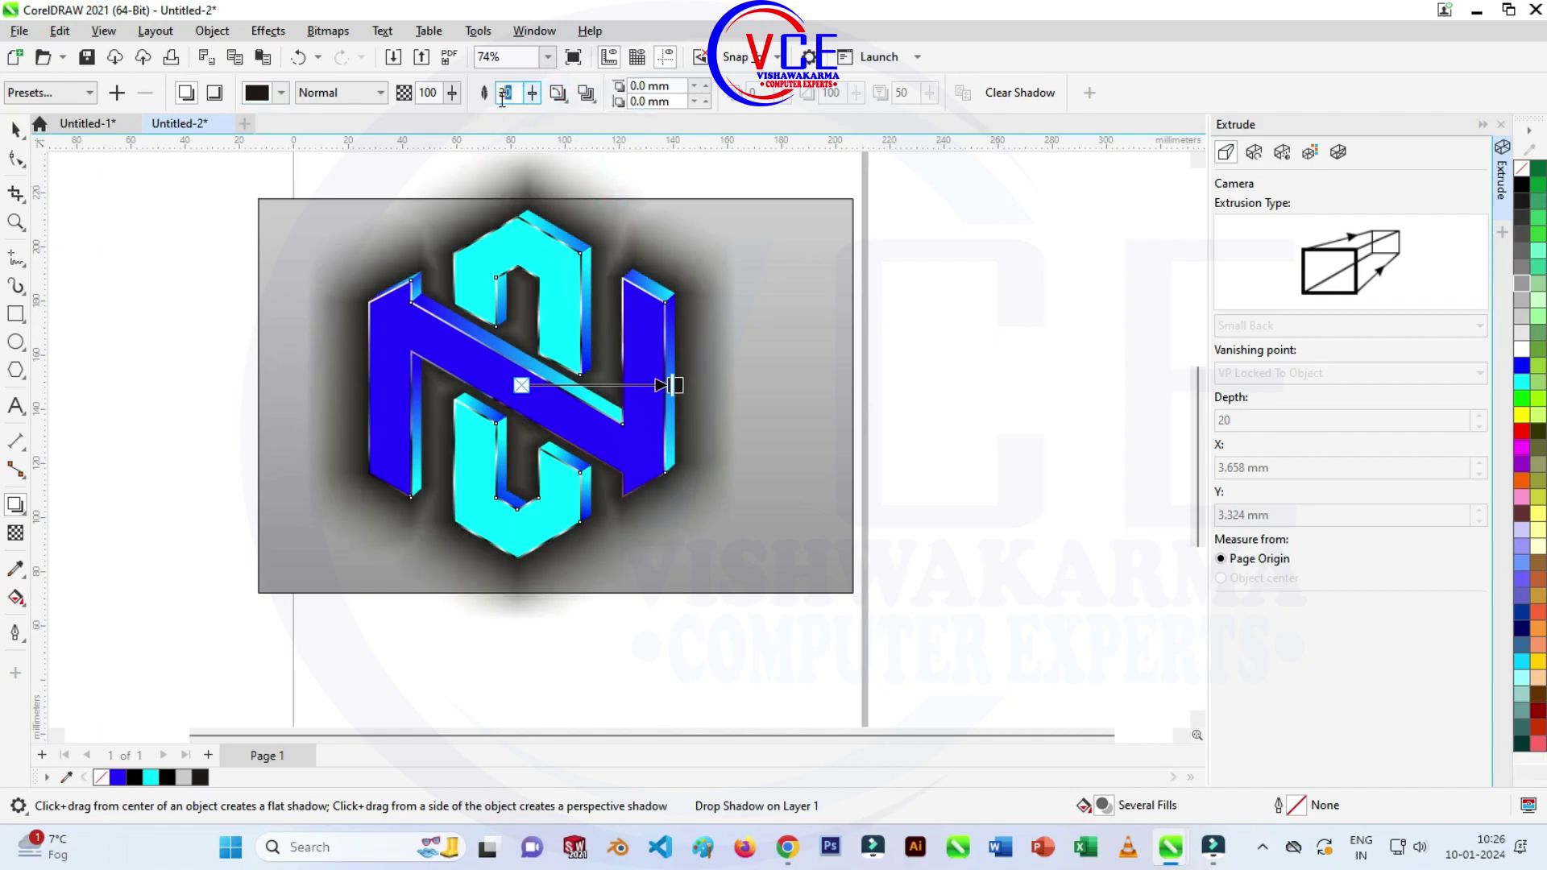
{"action": "type", "text": "5"}
{"action": "key", "text": "Return"}
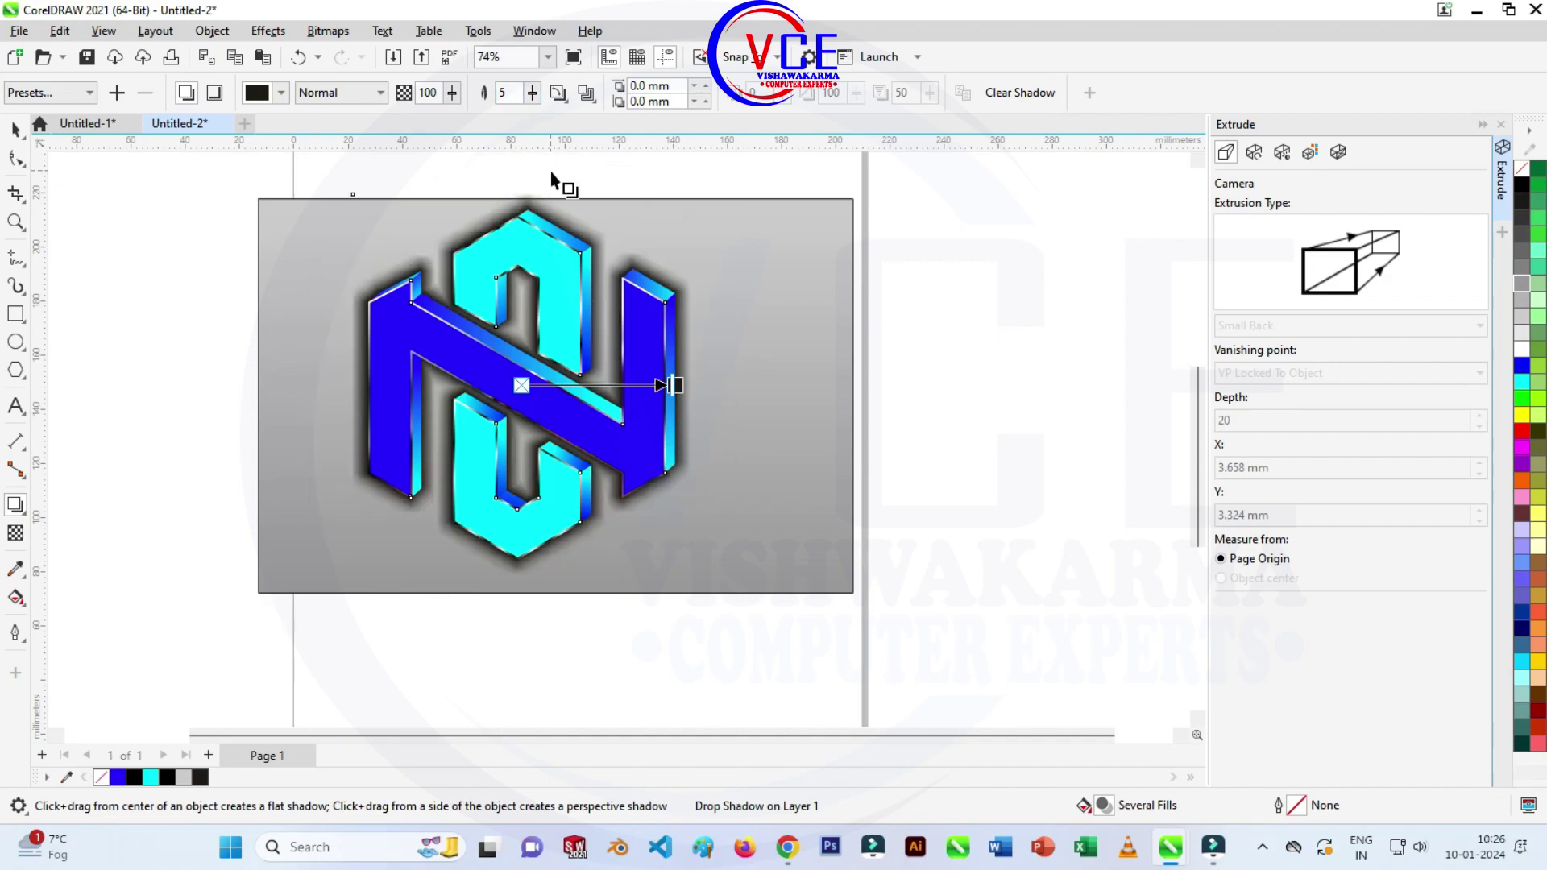
{"action": "left_click", "coordinate": [16, 131]}
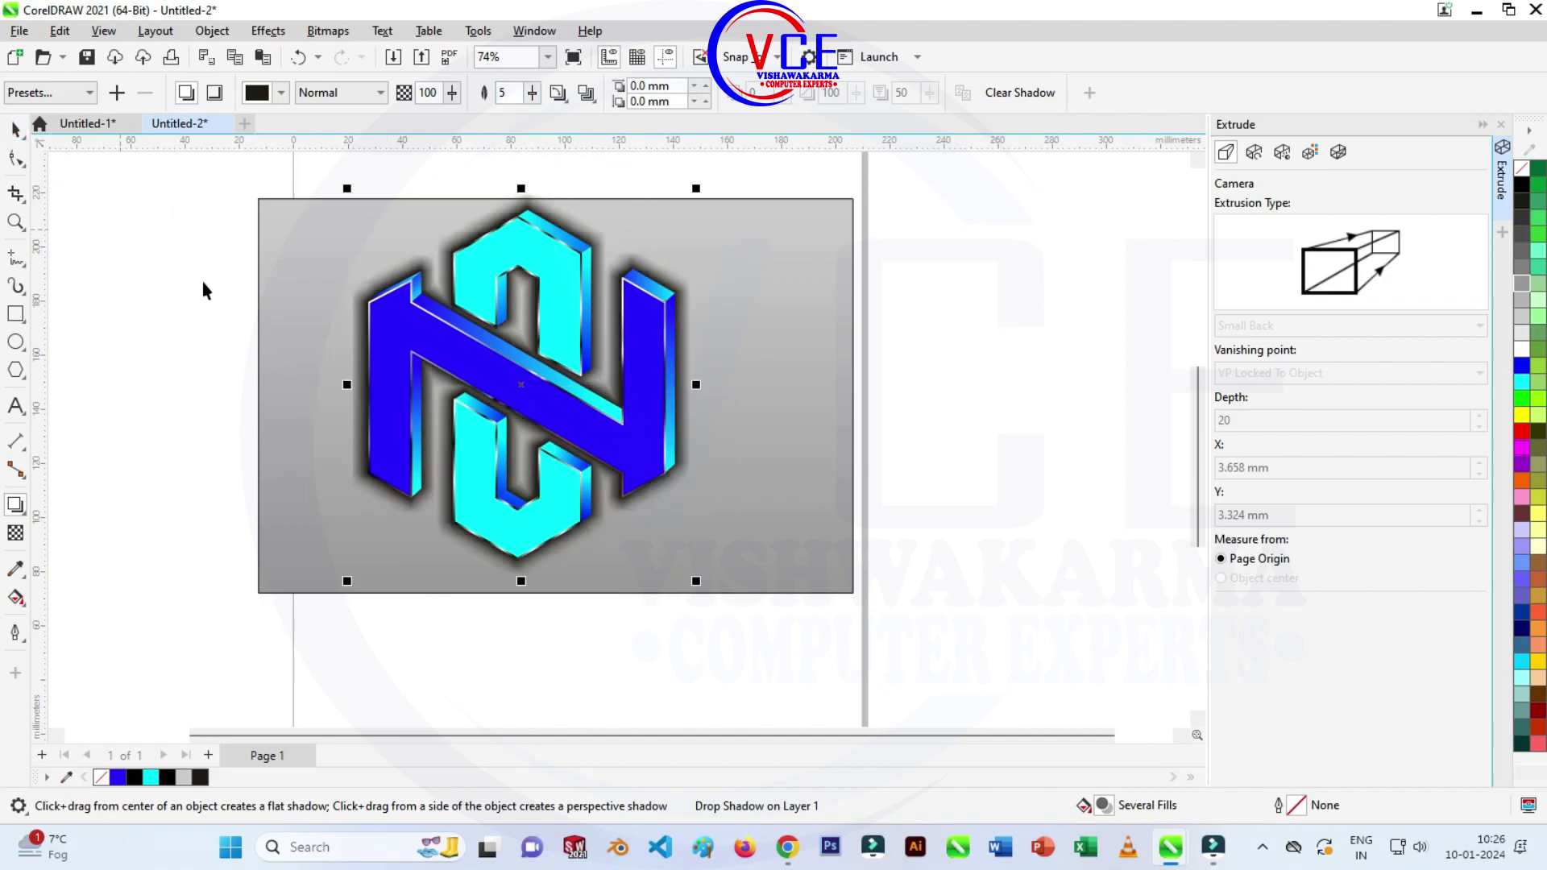
{"action": "left_click", "coordinate": [1022, 300]}
{"action": "scroll", "coordinate": [453, 258], "scroll_direction": "up", "scroll_amount": 1}
{"action": "scroll", "coordinate": [453, 257], "scroll_direction": "up", "scroll_amount": 2}
{"action": "scroll", "coordinate": [472, 333], "scroll_direction": "up", "scroll_amount": 1}
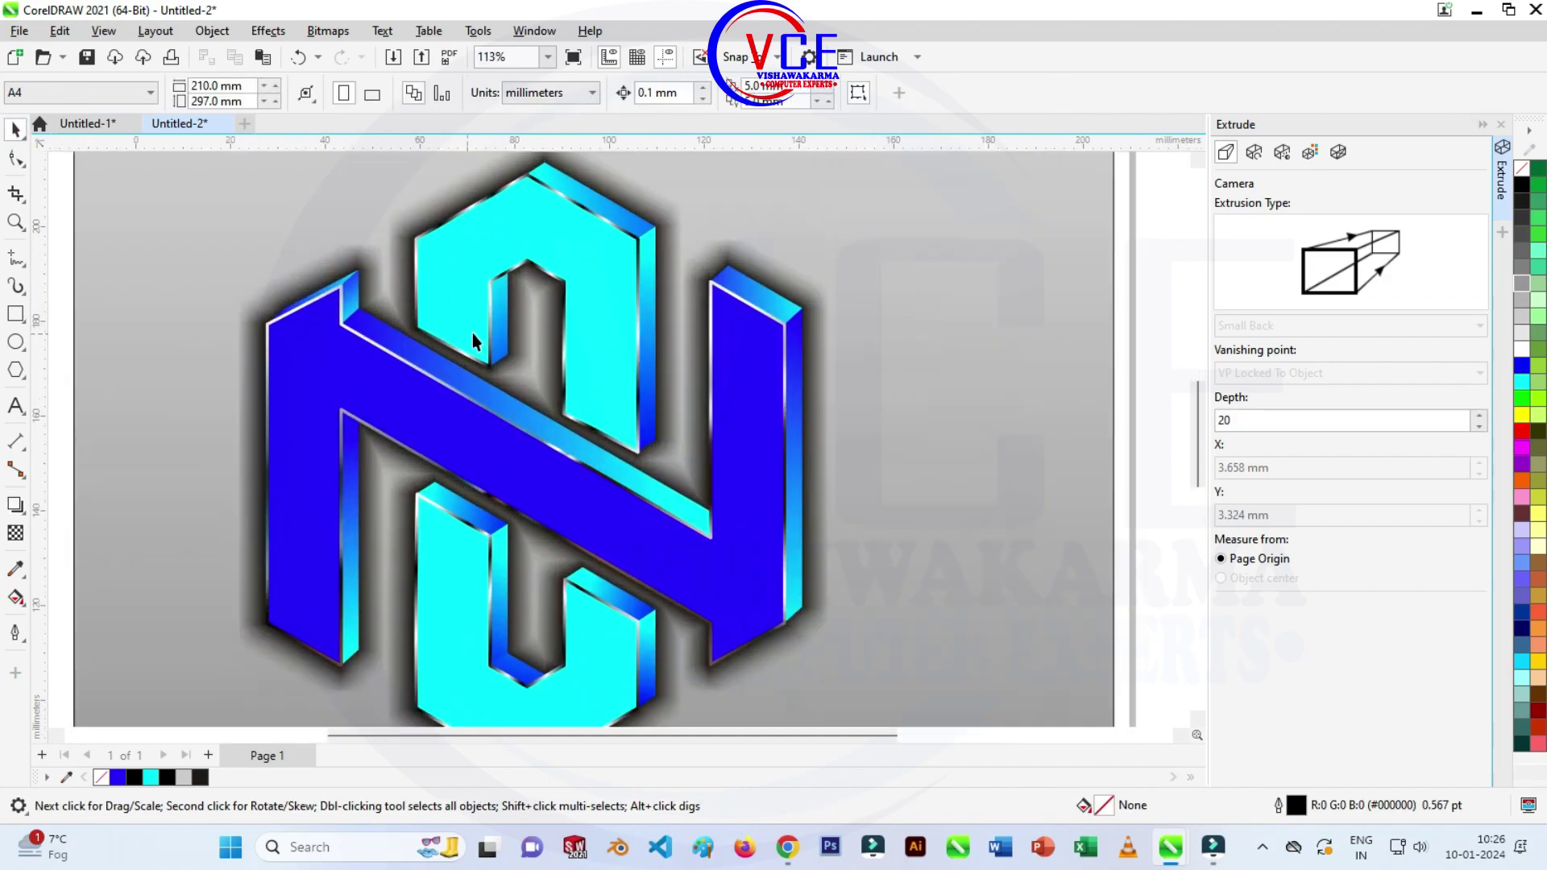
{"action": "scroll", "coordinate": [648, 277], "scroll_direction": "down", "scroll_amount": 1}
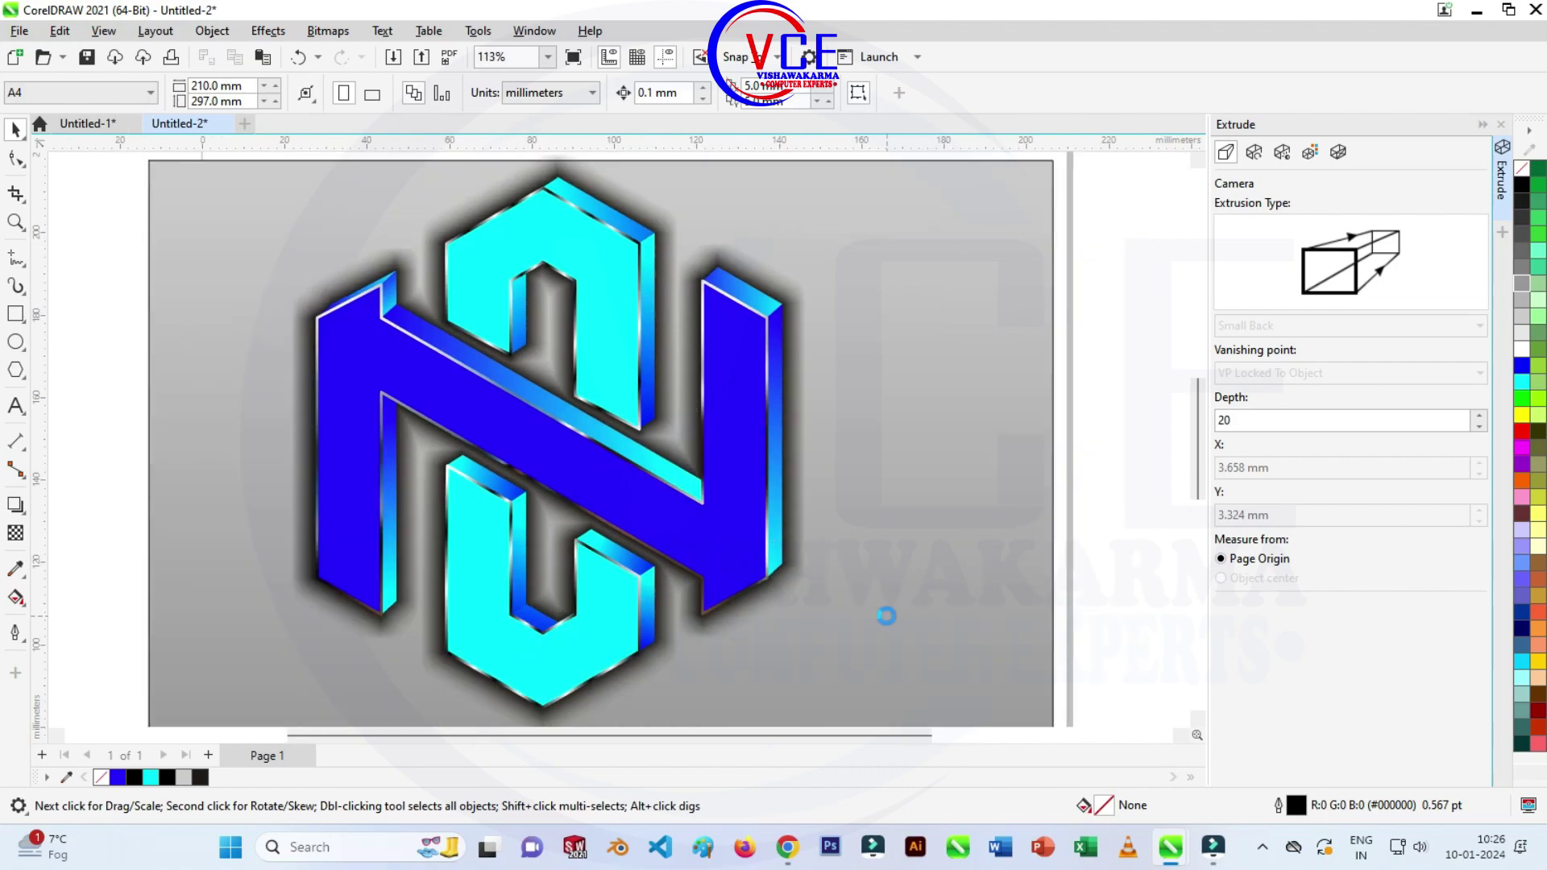